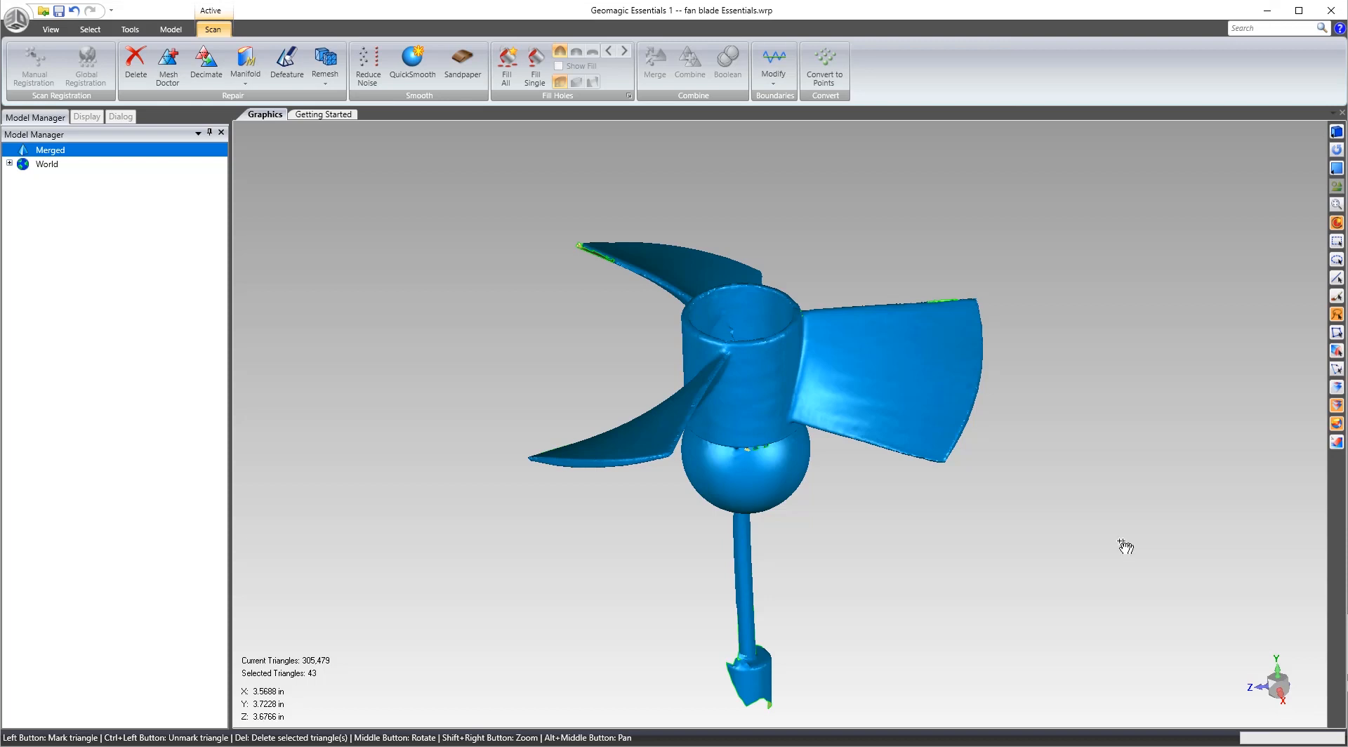
# Examine the scanned fan mesh from several angles, including the blades, hub, sphere and support stem.
pyautogui.moveTo(723, 382); pyautogui.dragTo(749, 369, button='middle')
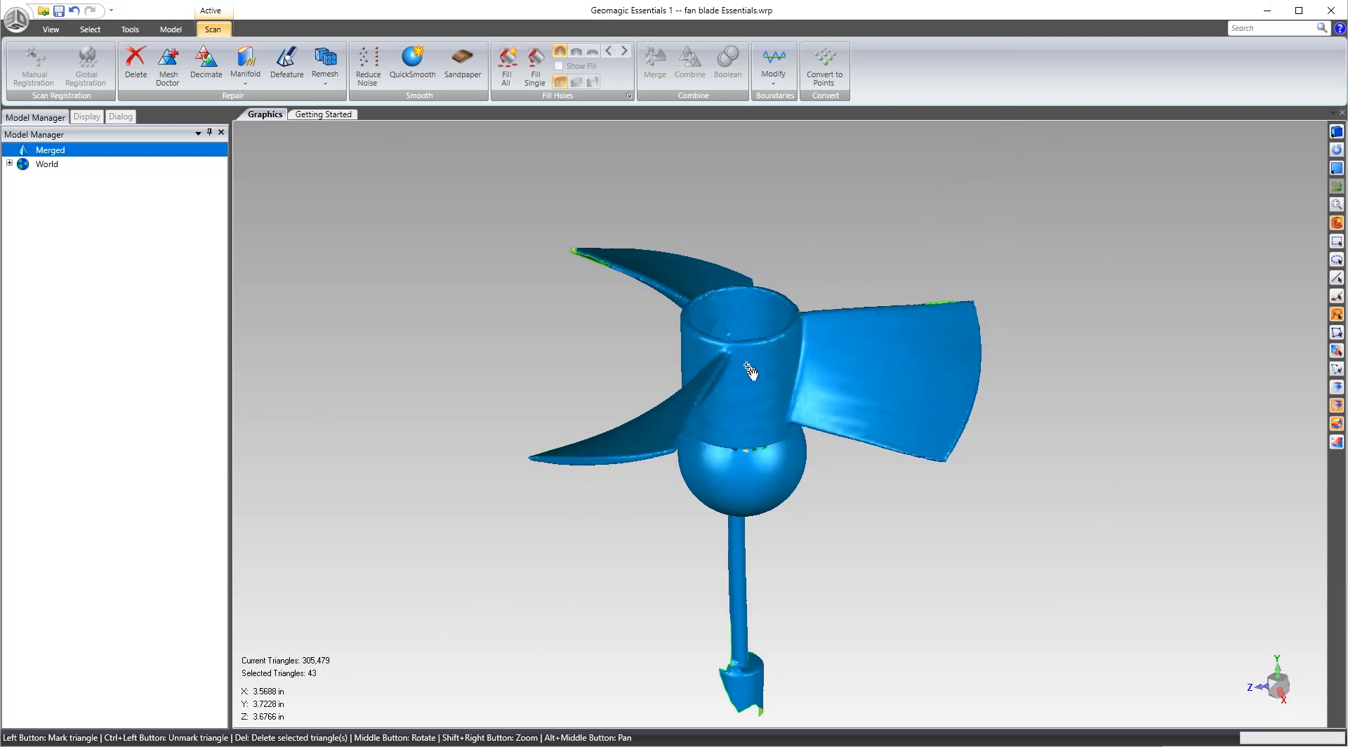
pyautogui.scroll(-1, 827, 433)
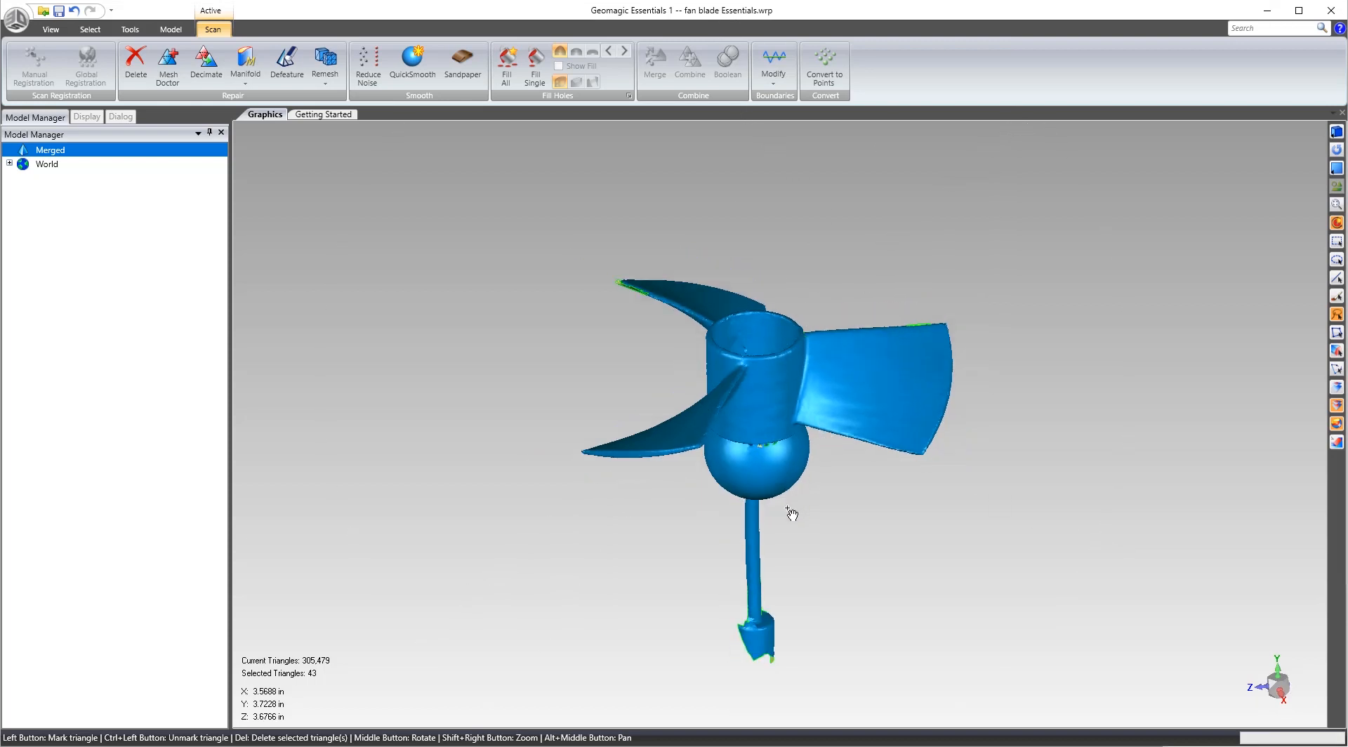
pyautogui.scroll(1, 791, 514)
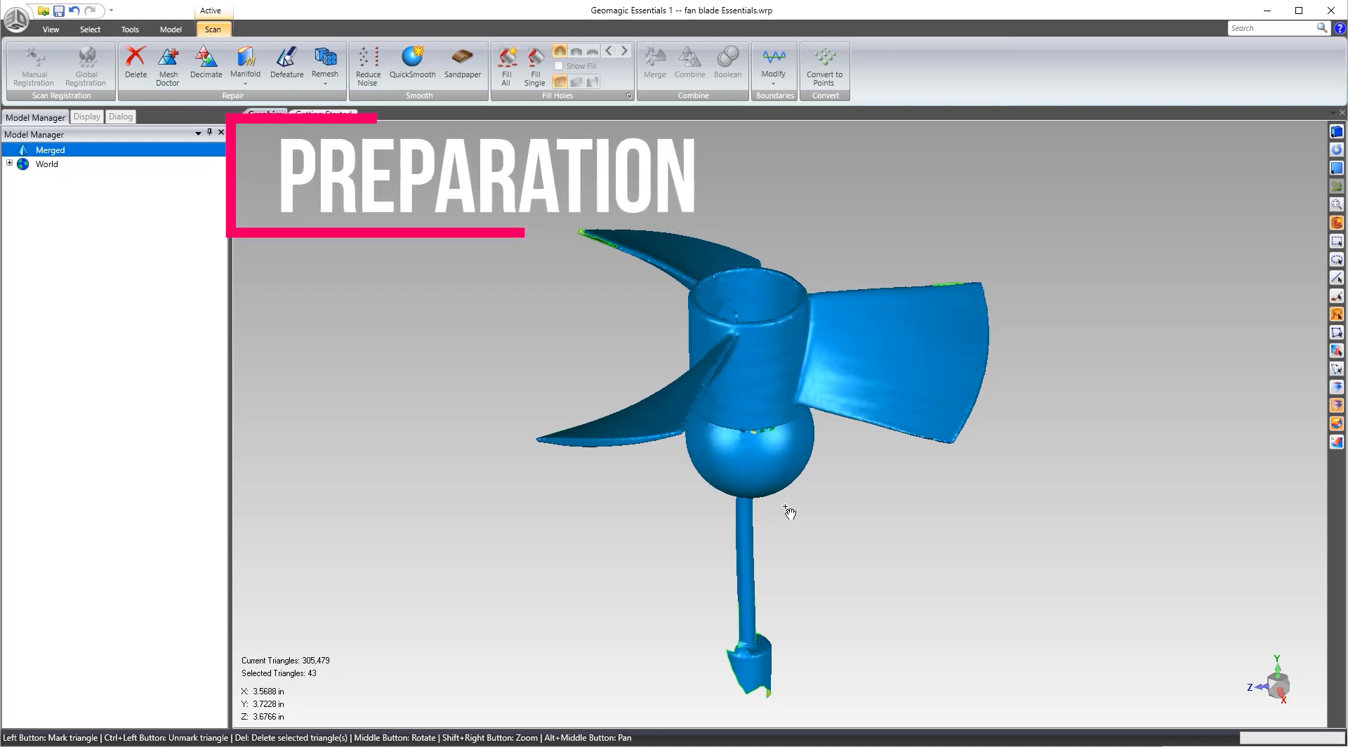
pyautogui.moveTo(780, 402); pyautogui.dragTo(816, 382, button='middle')
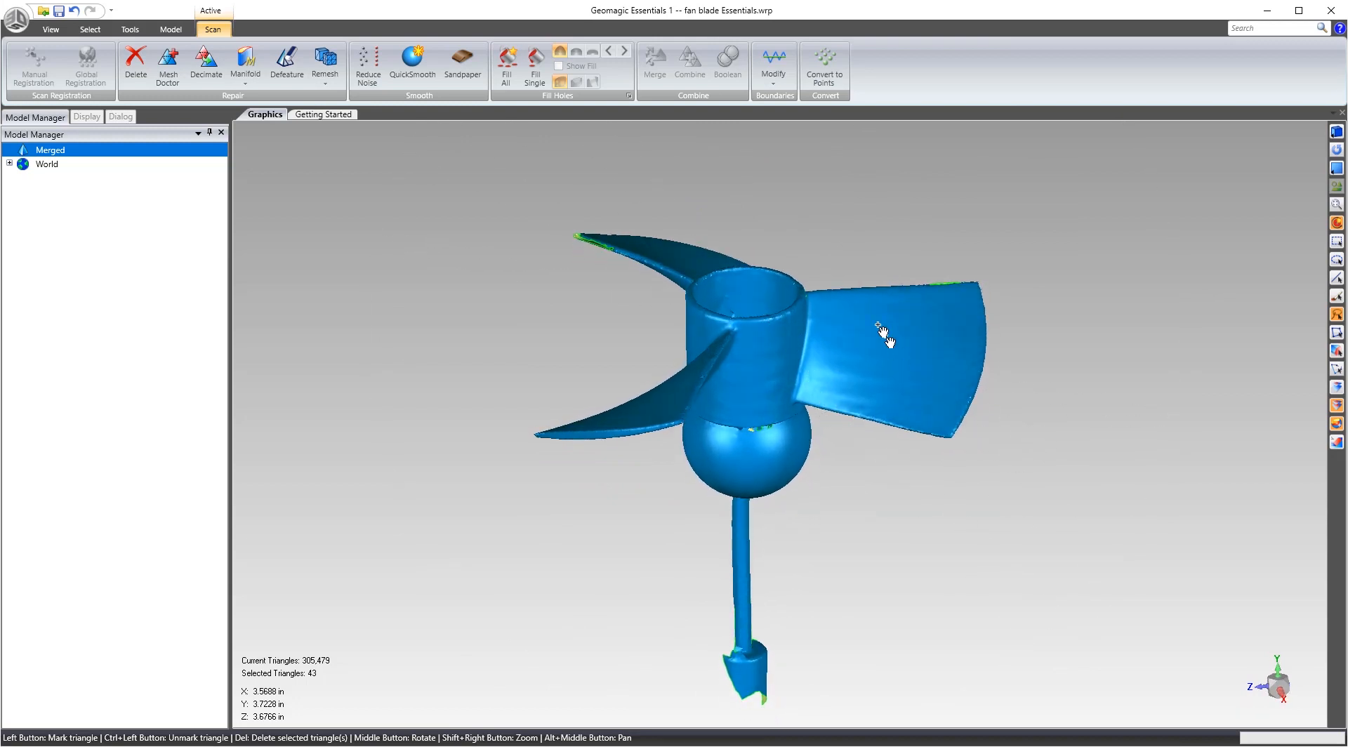
pyautogui.moveTo(837, 384); pyautogui.dragTo(755, 425, button='middle')
pyautogui.scroll(5, 755, 429)
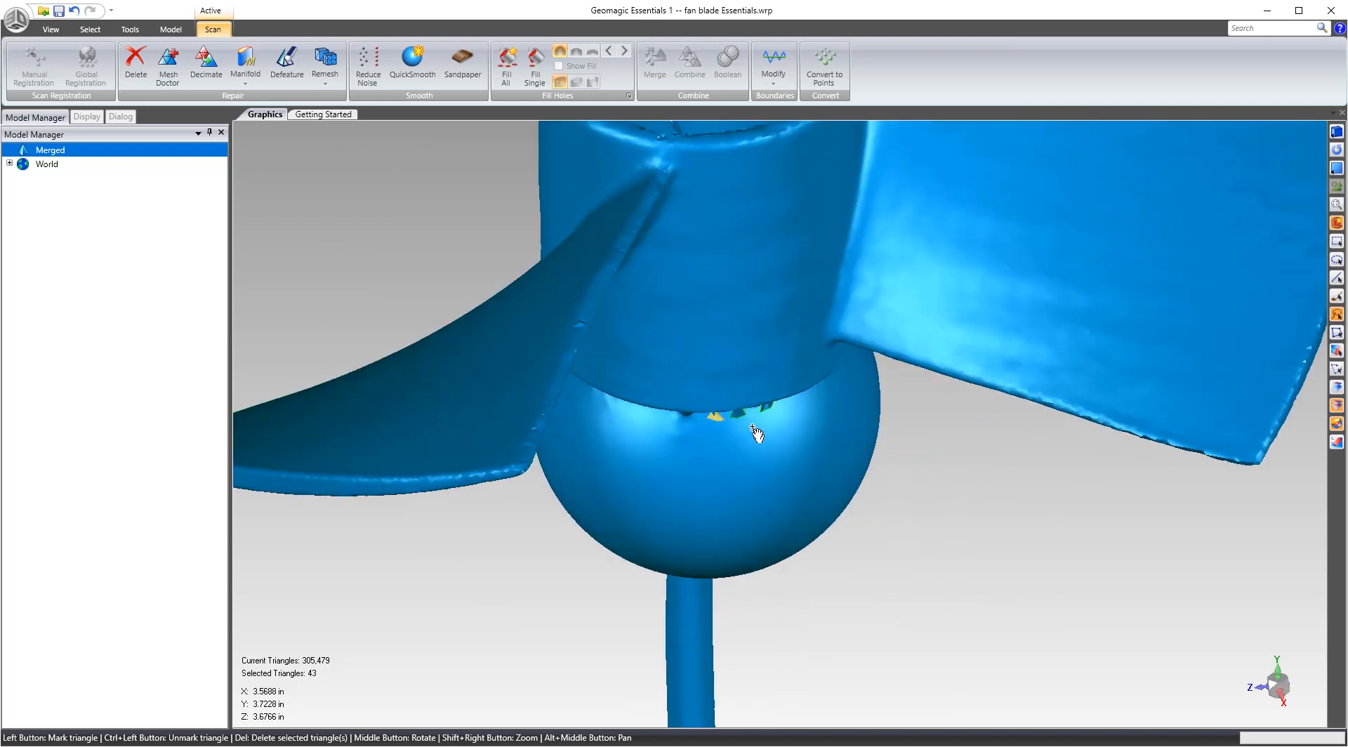
pyautogui.moveTo(707, 385); pyautogui.dragTo(728, 220, button='middle')
pyautogui.scroll(-5, 741, 312)
pyautogui.moveTo(848, 511); pyautogui.dragTo(767, 511, button='middle')
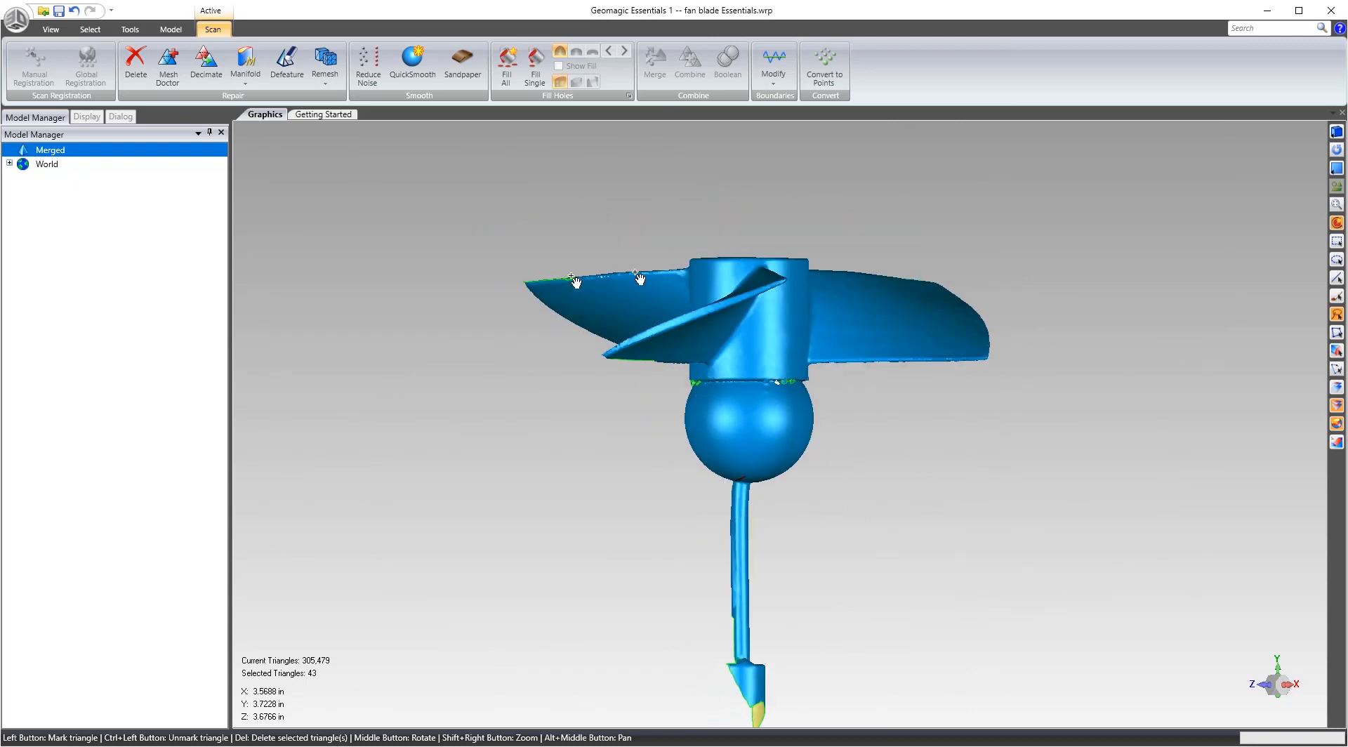
pyautogui.moveTo(775, 254); pyautogui.dragTo(796, 391, button='middle')
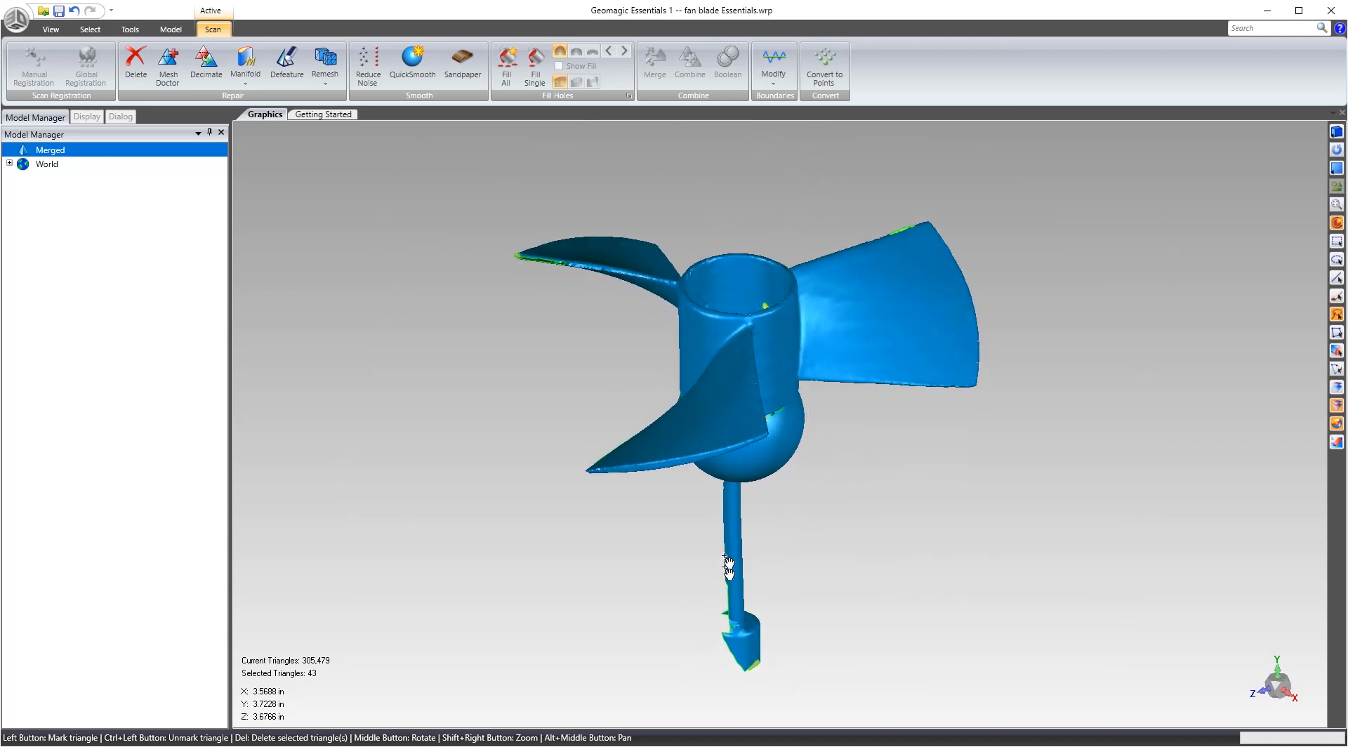
pyautogui.moveTo(731, 463); pyautogui.dragTo(735, 242, button='middle')
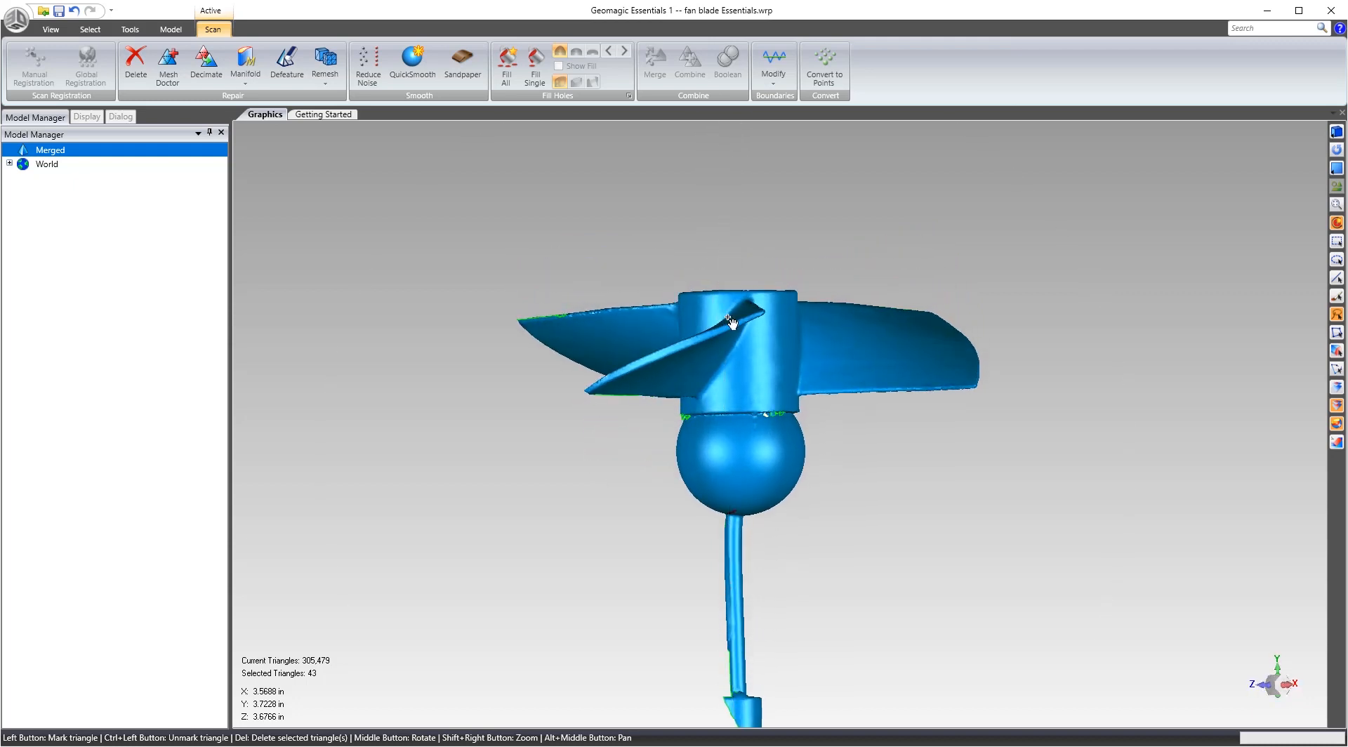
pyautogui.moveTo(780, 343); pyautogui.dragTo(805, 329, button='middle')
pyautogui.moveTo(714, 484); pyautogui.dragTo(1087, 434, button='middle')
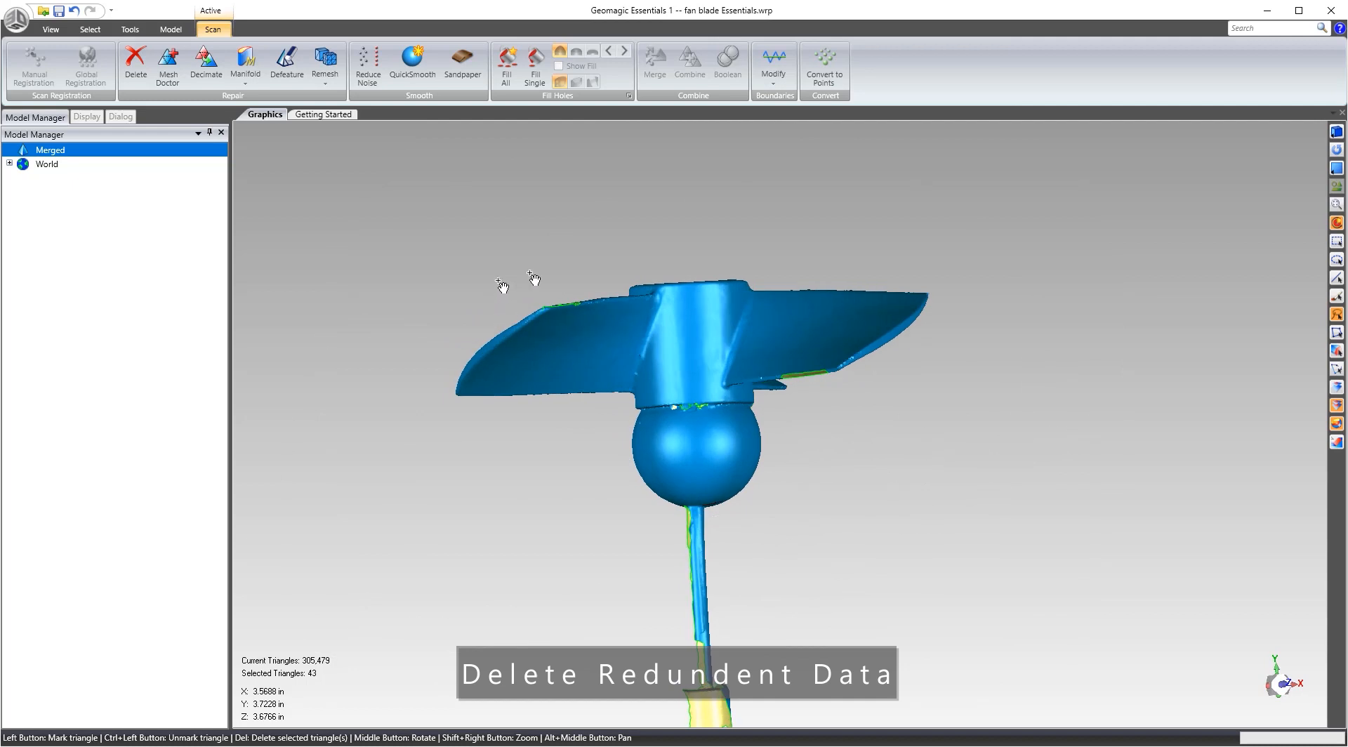
pyautogui.moveTo(518, 283); pyautogui.dragTo(663, 284, button='middle')
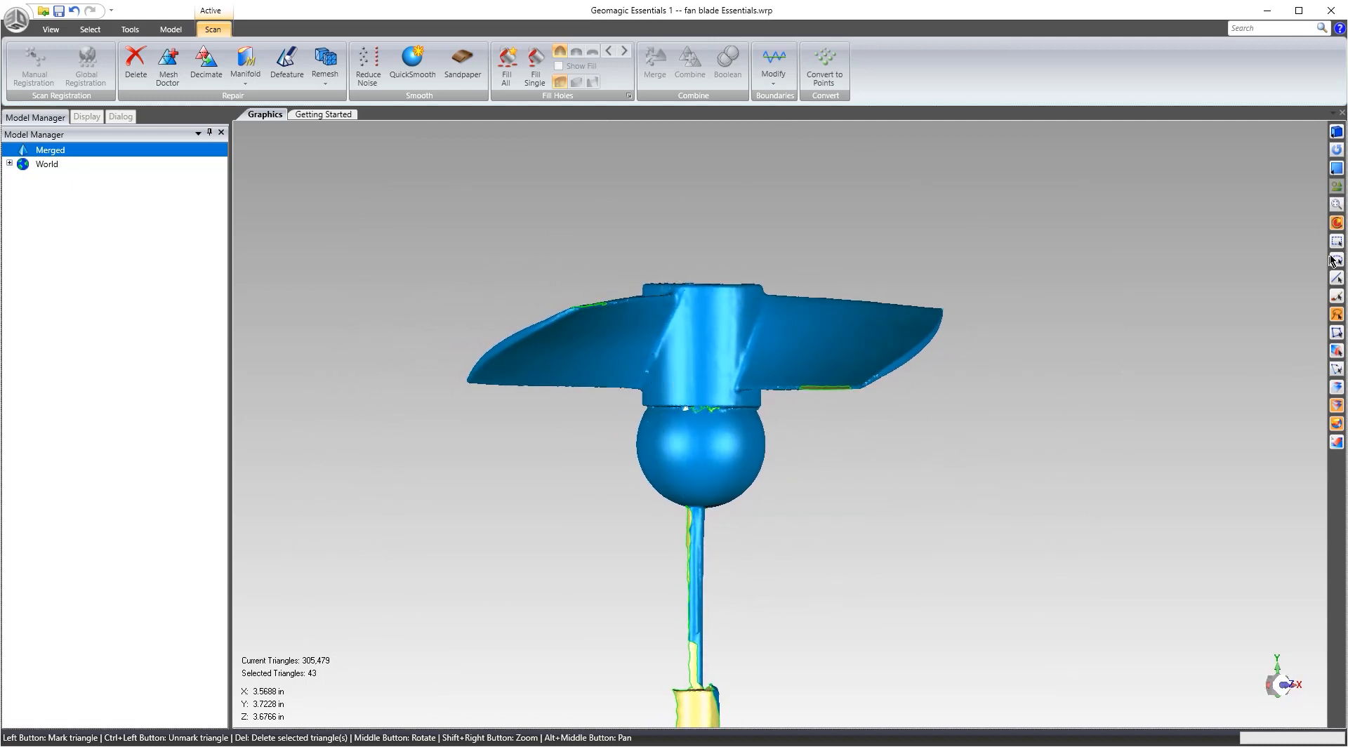
# Select the redundant sphere and stem geometry beneath the fan hub and delete it from the mesh.
pyautogui.click(1337, 315)
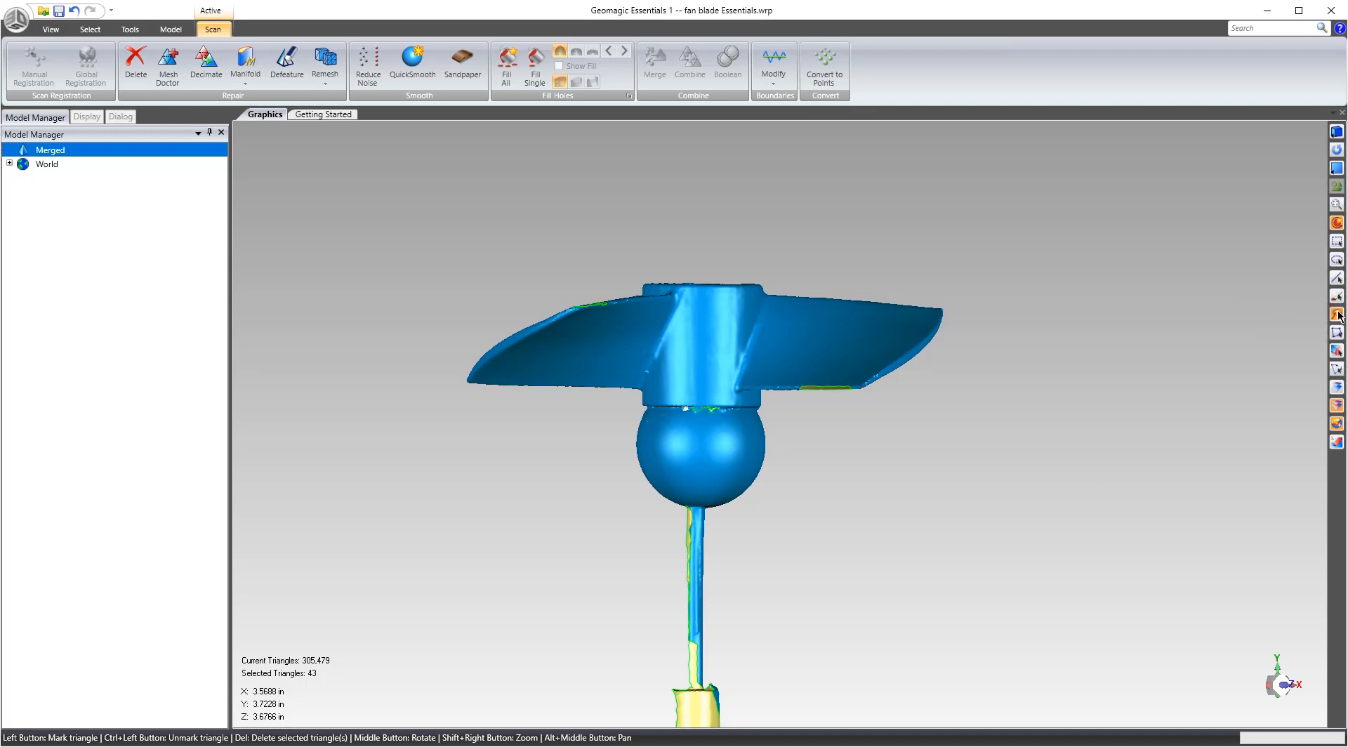
pyautogui.click(1337, 405)
pyautogui.moveTo(628, 410)
pyautogui.mouseDown()
pyautogui.moveTo(618, 555)
pyautogui.moveTo(825, 519)
pyautogui.moveTo(799, 414)
pyautogui.mouseUp()
pyautogui.scroll(-2, 728, 560)
pyautogui.moveTo(702, 542)
pyautogui.mouseDown()
pyautogui.moveTo(635, 587)
pyautogui.moveTo(810, 608)
pyautogui.mouseUp()
pyautogui.moveTo(771, 466)
pyautogui.mouseDown(button='middle')
pyautogui.moveTo(647, 542)
pyautogui.moveTo(714, 473)
pyautogui.moveTo(776, 463)
pyautogui.mouseUp(button='middle')
pyautogui.scroll(5, 776, 463)
pyautogui.scroll(-3, 776, 443)
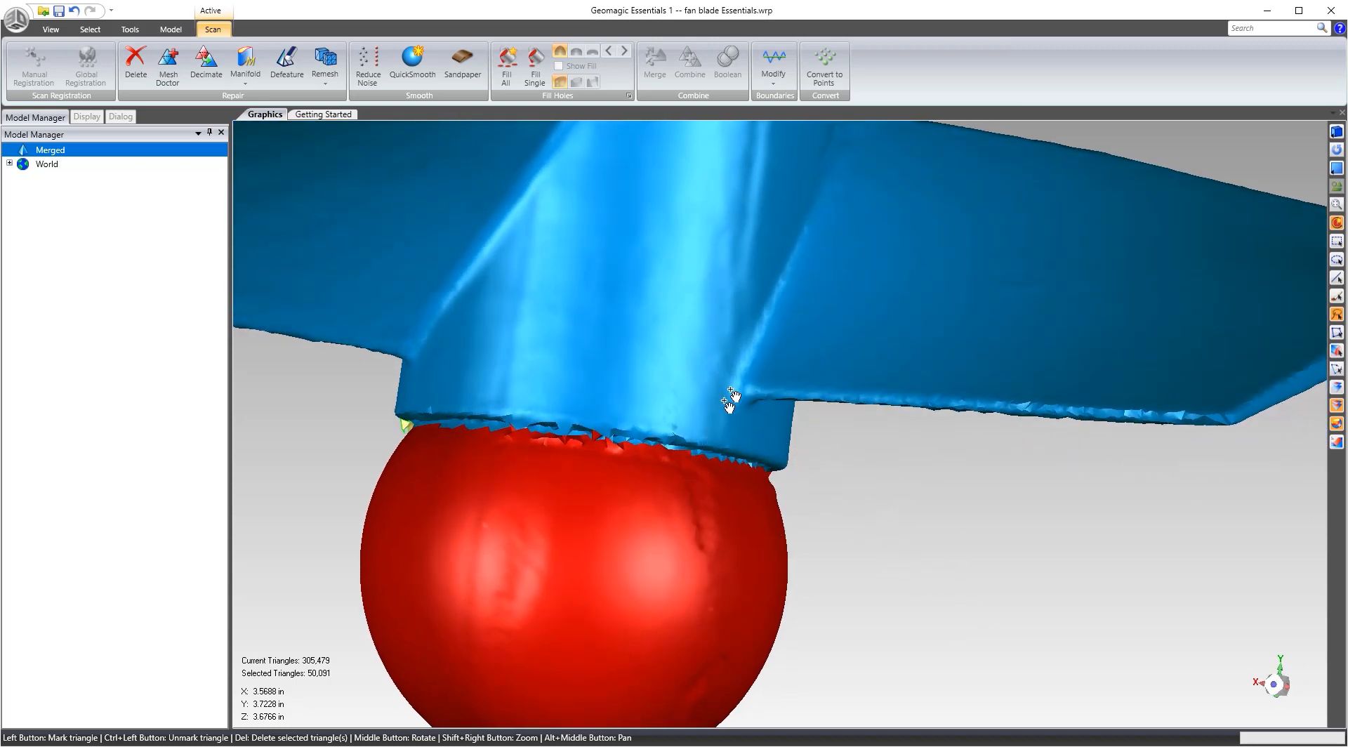
pyautogui.moveTo(728, 394); pyautogui.dragTo(852, 494, button='middle')
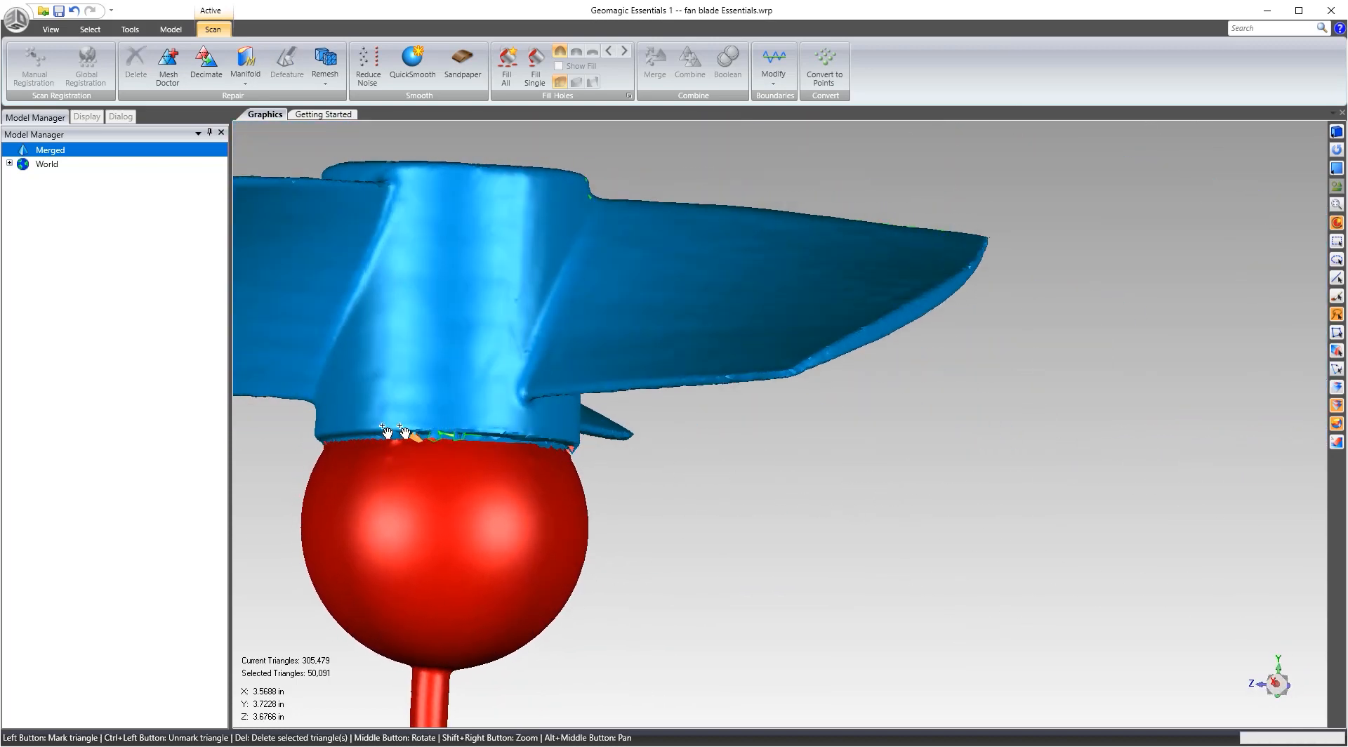
pyautogui.press('Delete')
# Select the jagged leftover triangles along the hub's lower rim and delete them.
pyautogui.scroll(5, 550, 497)
pyautogui.moveTo(559, 454); pyautogui.dragTo(601, 489, button='middle')
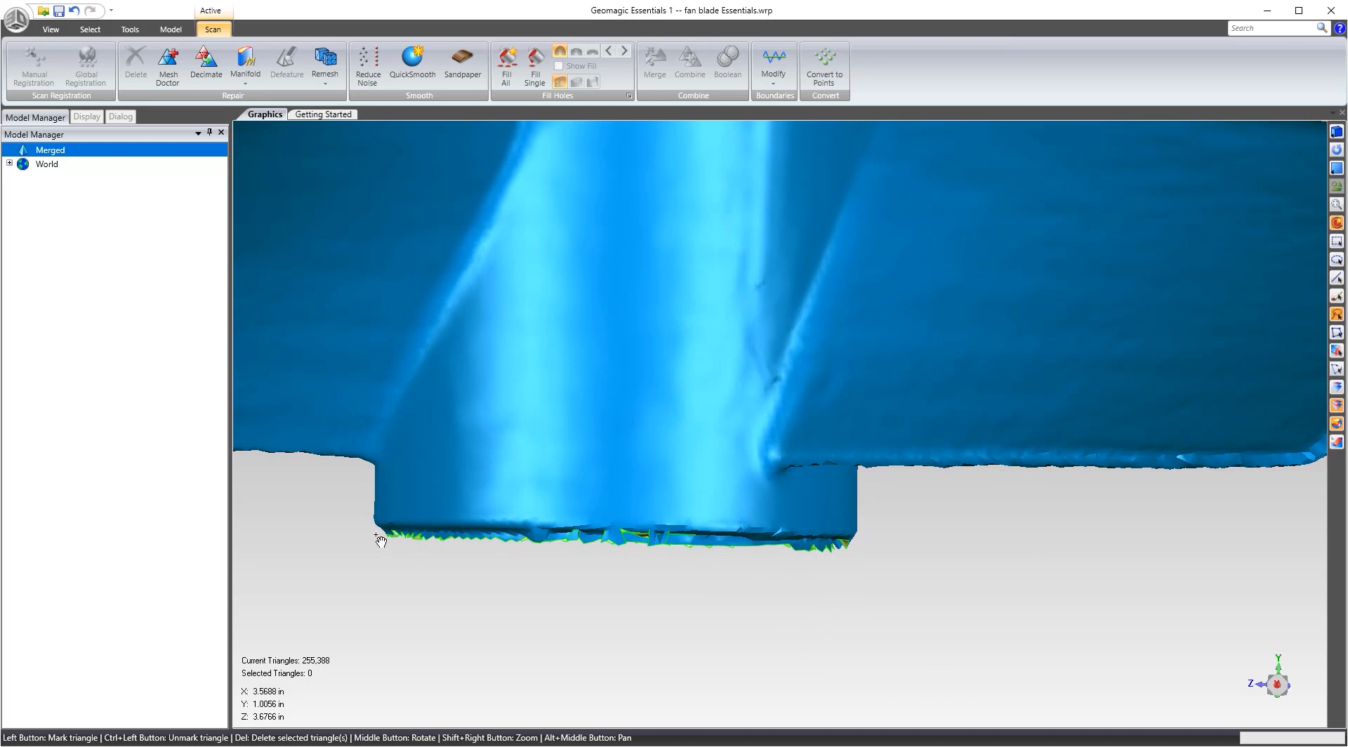
pyautogui.moveTo(369, 532)
pyautogui.mouseDown()
pyautogui.moveTo(399, 562)
pyautogui.moveTo(1023, 626)
pyautogui.moveTo(990, 556)
pyautogui.moveTo(904, 555)
pyautogui.moveTo(986, 554)
pyautogui.mouseUp()
pyautogui.press('Delete')
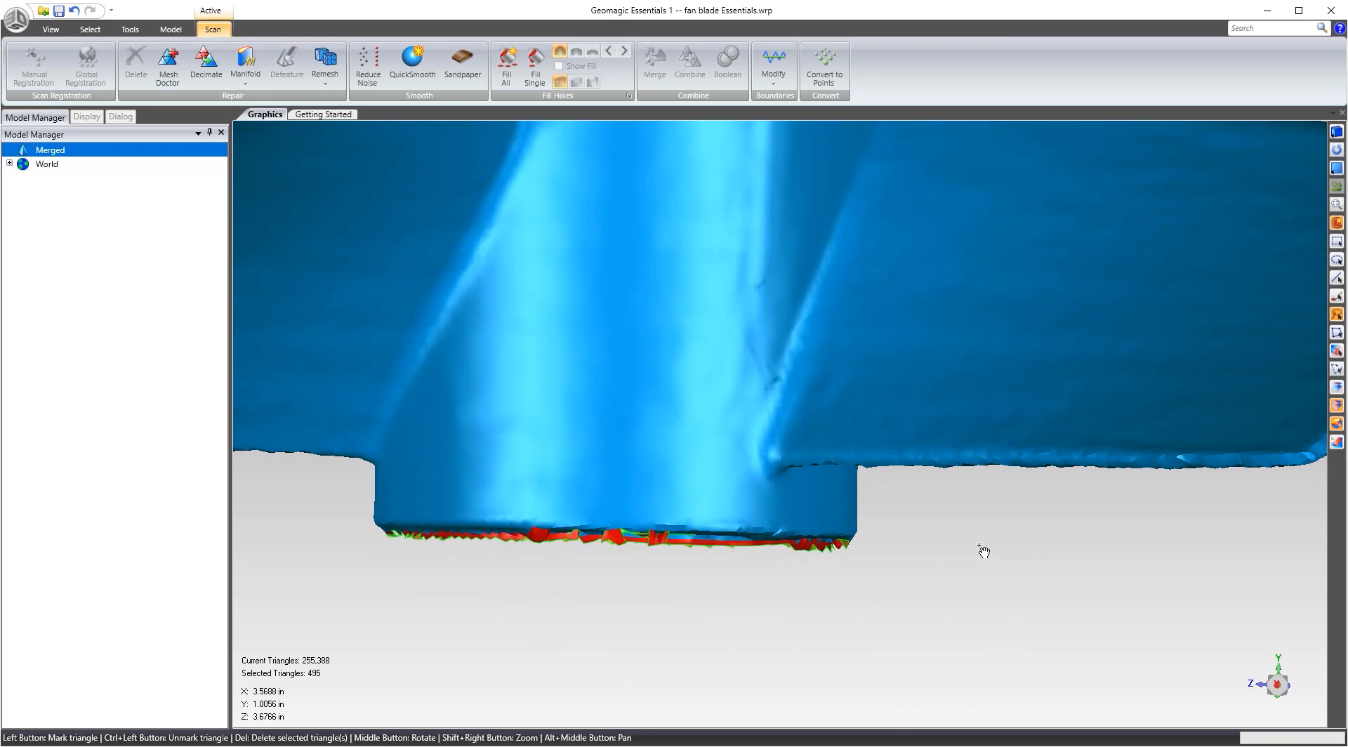
# Examine the mesh surface where the blade joins the hub's upper rim for small holes and stray triangles.
pyautogui.moveTo(726, 490); pyautogui.dragTo(707, 414, button='middle')
pyautogui.scroll(6, 807, 310)
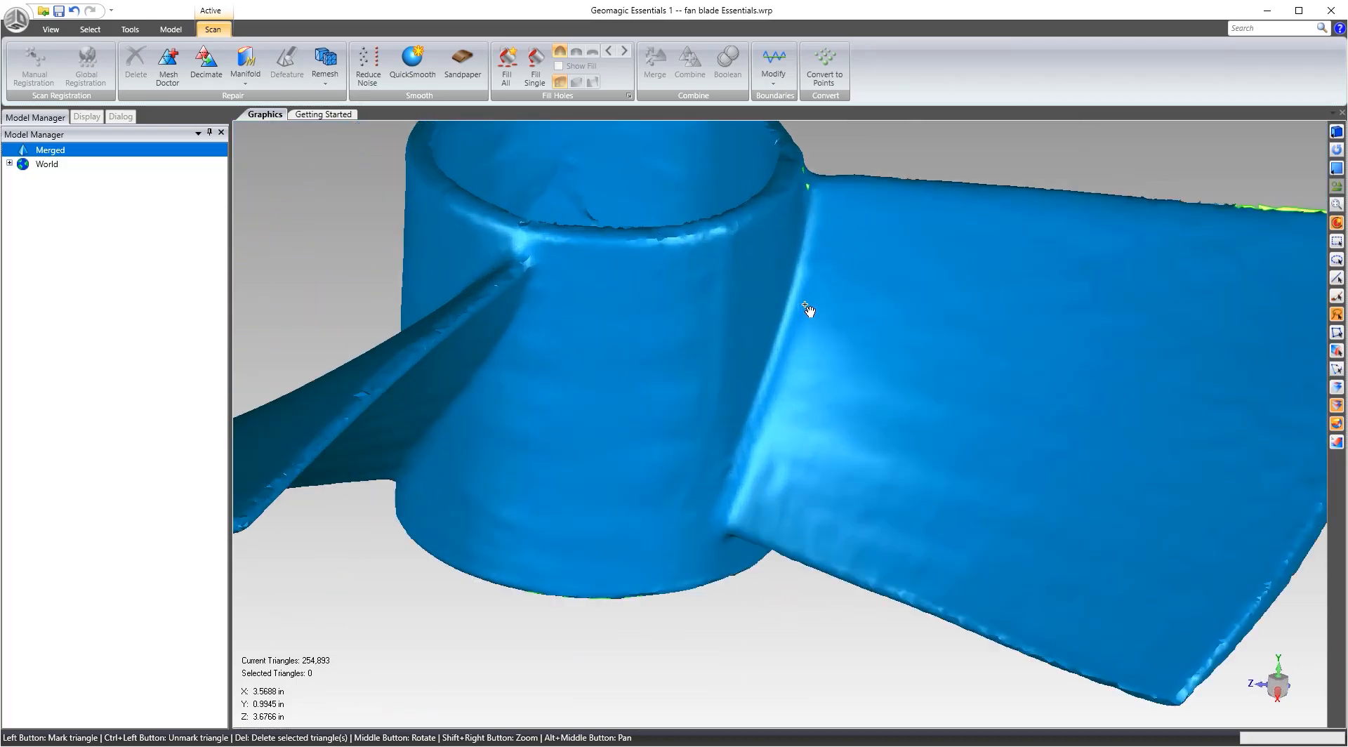
pyautogui.moveTo(808, 311); pyautogui.dragTo(644, 233, button='middle')
pyautogui.scroll(4, 629, 267)
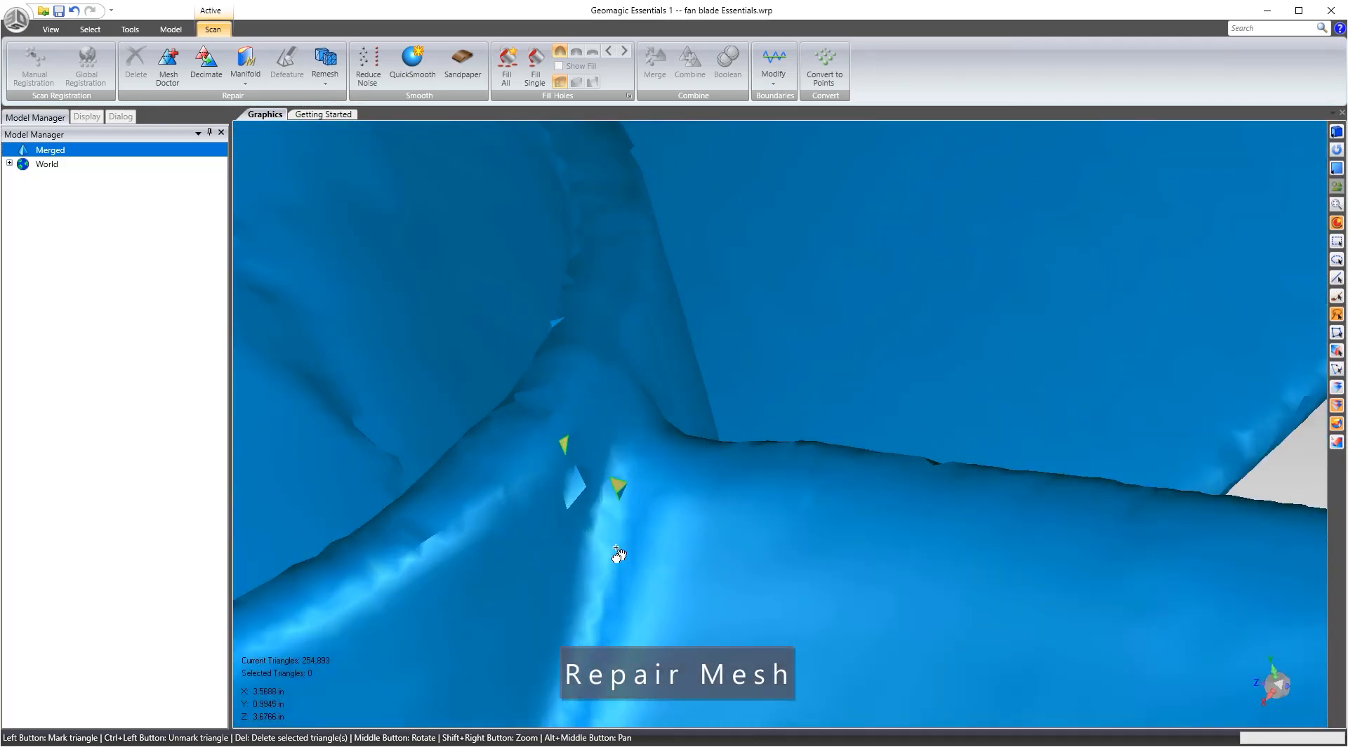
pyautogui.moveTo(617, 546); pyautogui.dragTo(530, 484, button='middle')
pyautogui.scroll(3, 606, 460)
pyautogui.moveTo(613, 472); pyautogui.dragTo(509, 524, button='middle')
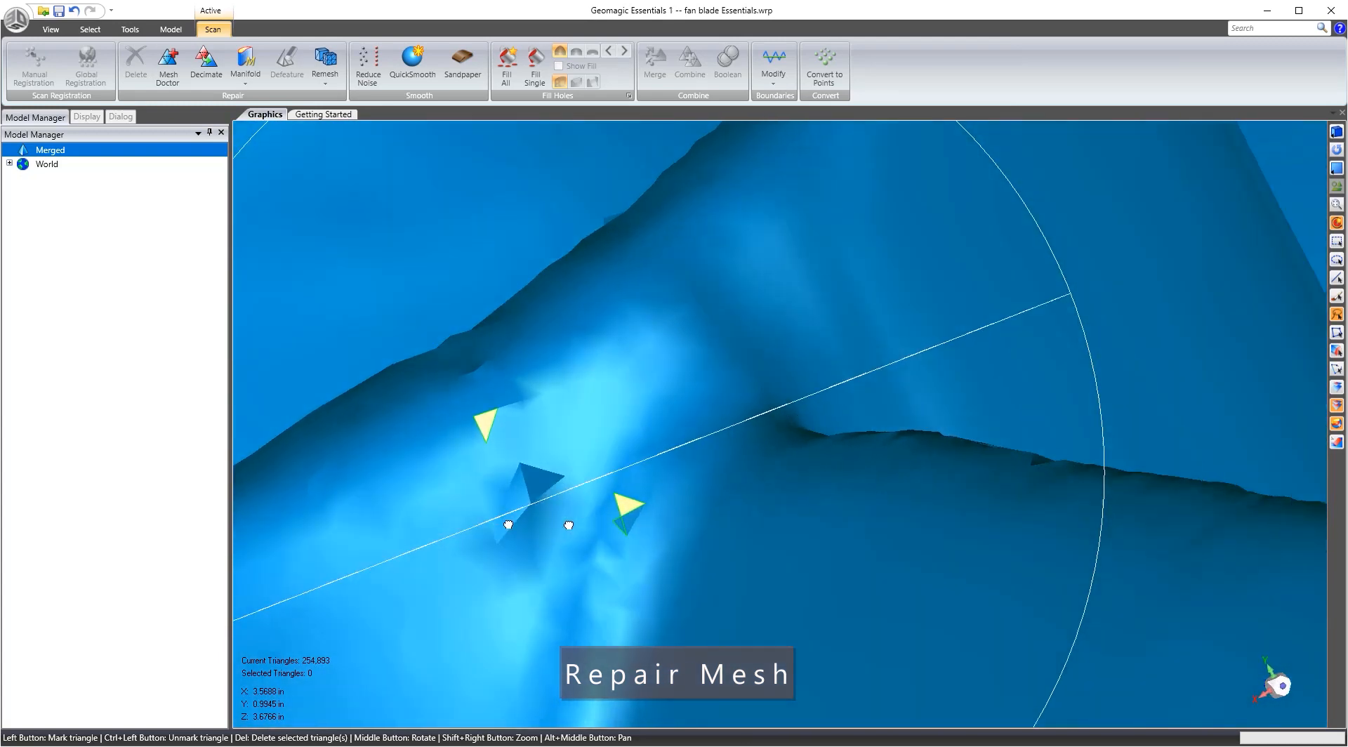
pyautogui.scroll(-8, 712, 523)
pyautogui.moveTo(773, 460); pyautogui.dragTo(911, 410, button='middle')
pyautogui.scroll(-3, 911, 409)
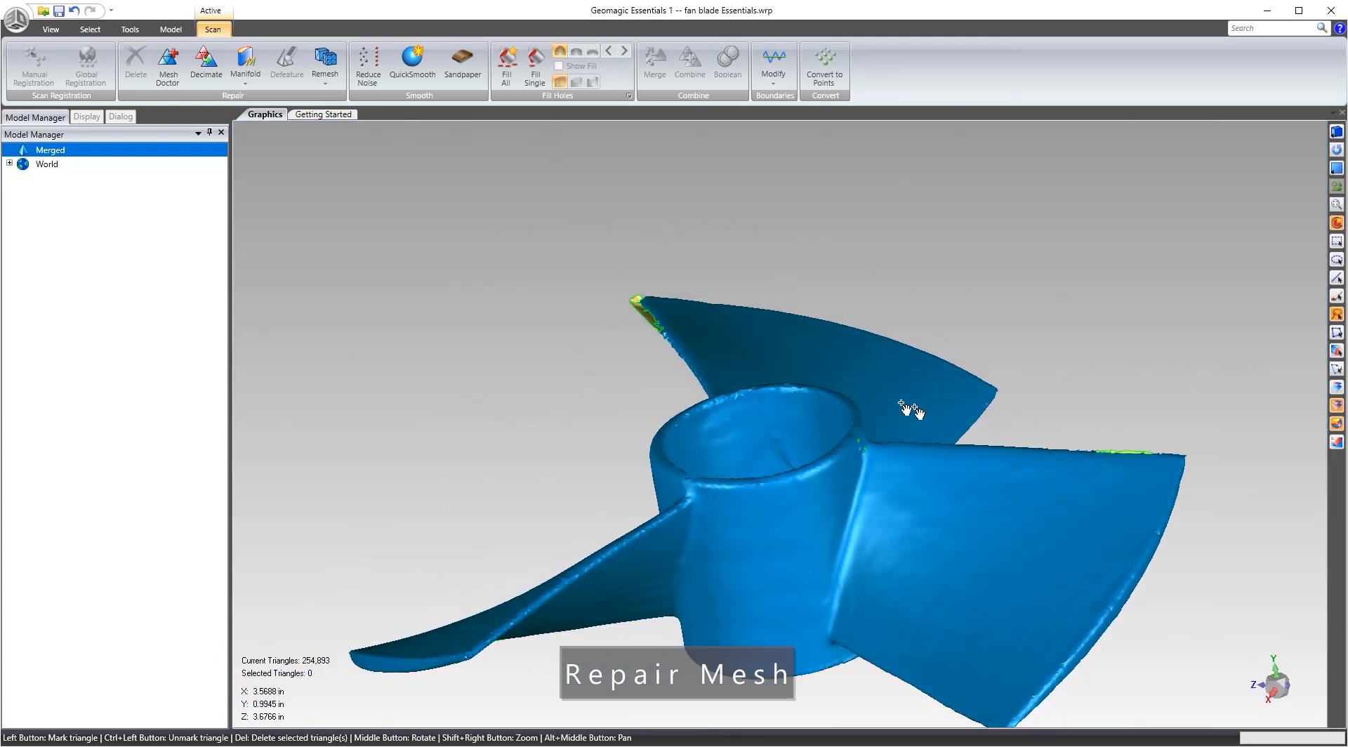
# Analyze the mesh with Mesh Doctor, step through the first nine flagged problem areas and review the whole part.
pyautogui.click(175, 75)
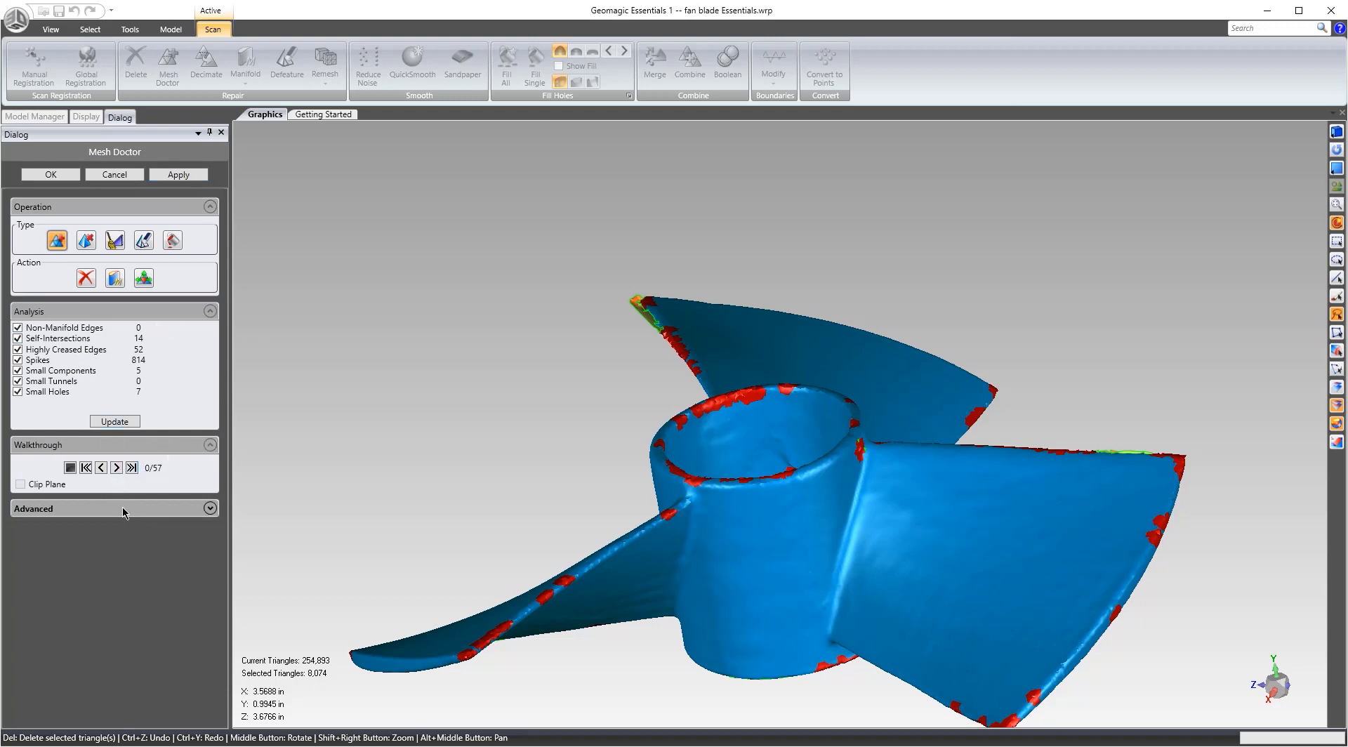
pyautogui.click(117, 468)
pyautogui.click(117, 468)
pyautogui.click(117, 467)
pyautogui.click(116, 468)
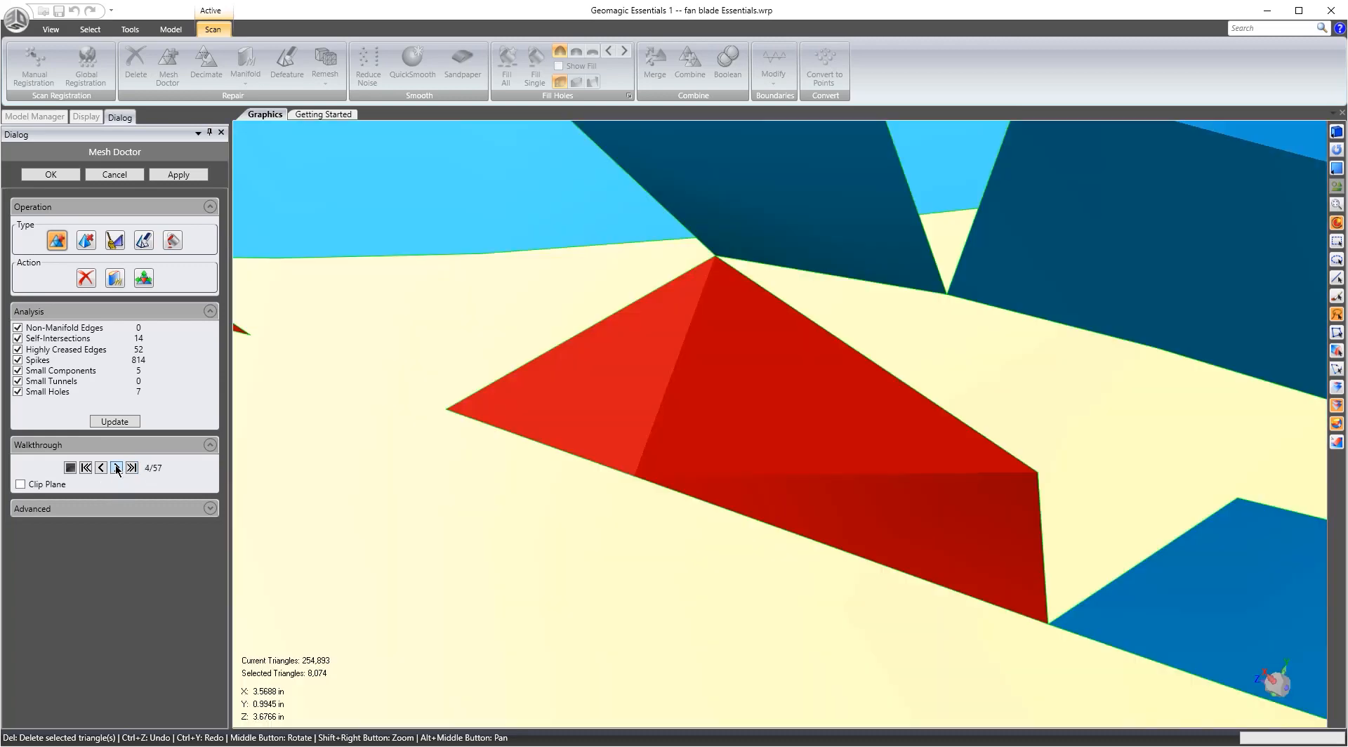
pyautogui.click(116, 468)
pyautogui.click(116, 468)
pyautogui.click(116, 467)
pyautogui.click(116, 468)
pyautogui.click(116, 468)
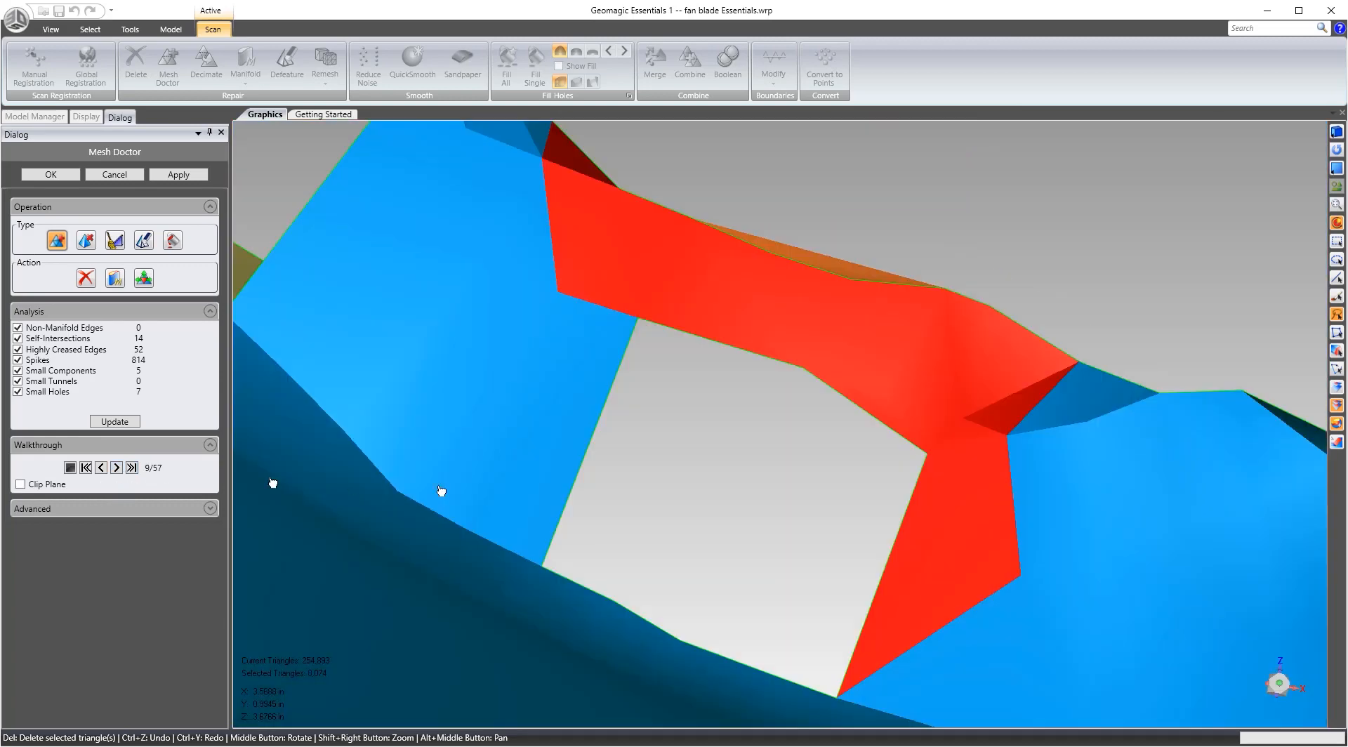
pyautogui.scroll(-10, 710, 464)
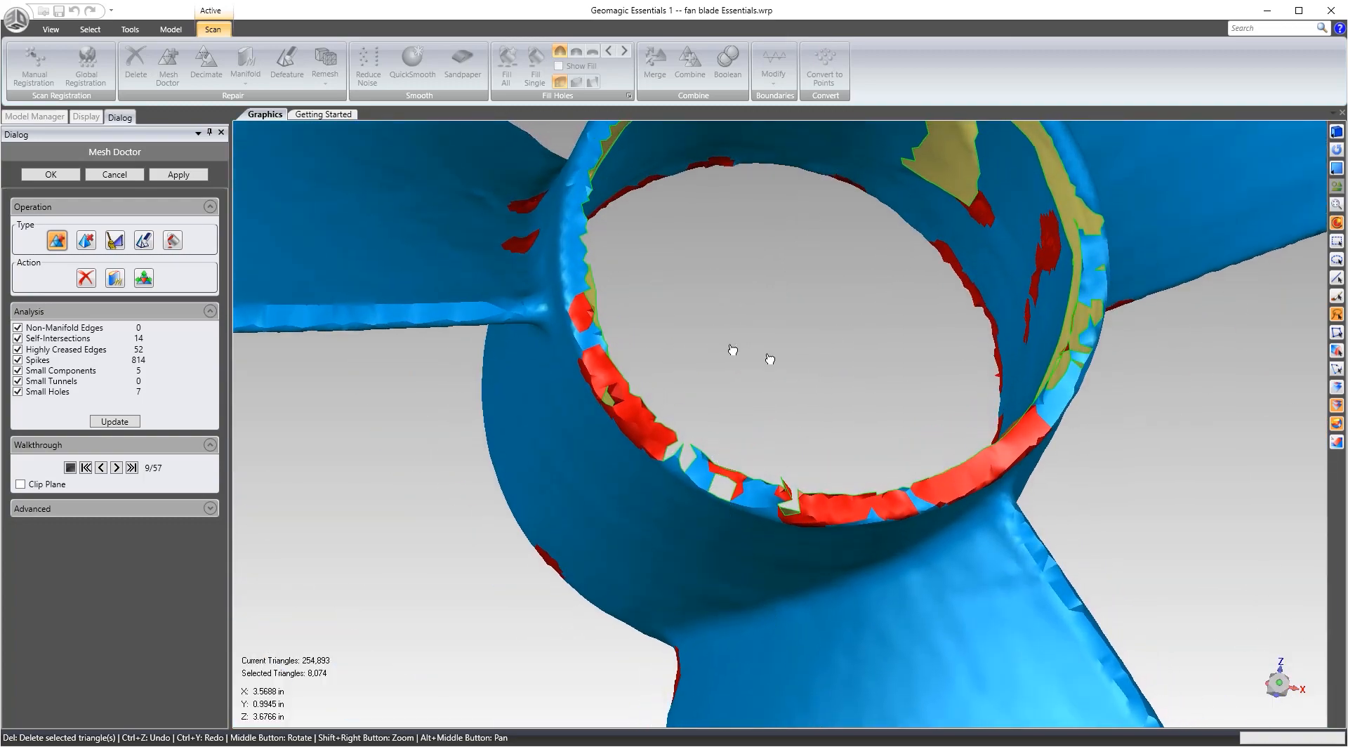
pyautogui.scroll(-5, 769, 359)
pyautogui.moveTo(830, 285); pyautogui.dragTo(833, 445, button='middle')
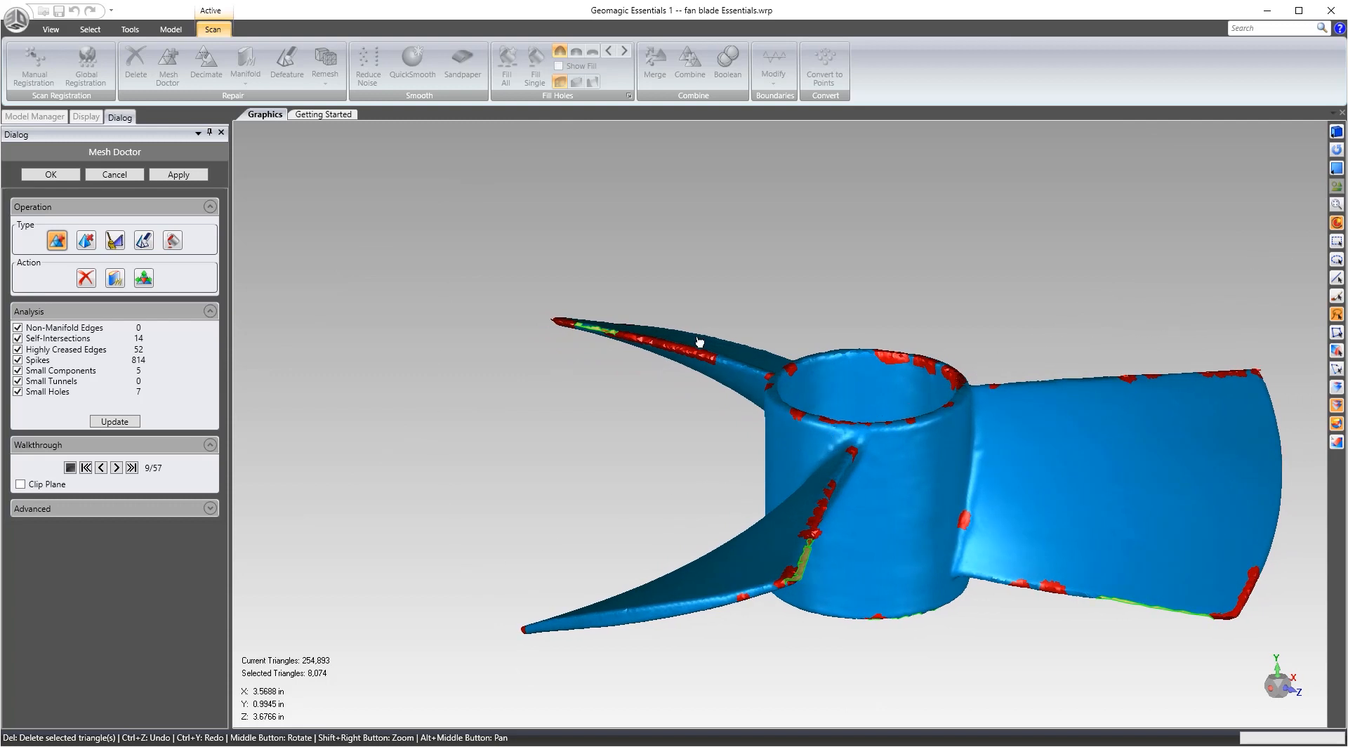
# Apply the Mesh Doctor repair to all flagged problems and accept the result.
pyautogui.click(186, 177)
pyautogui.click(172, 175)
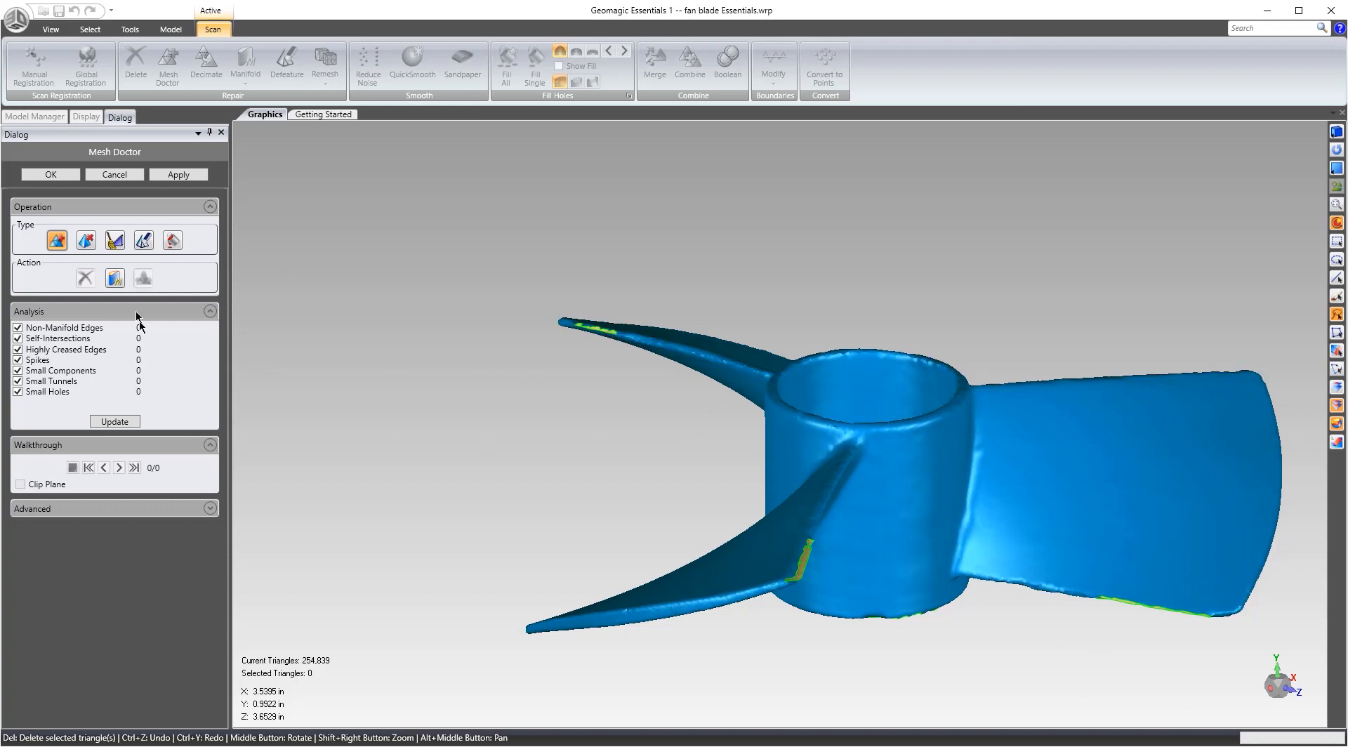
pyautogui.click(51, 175)
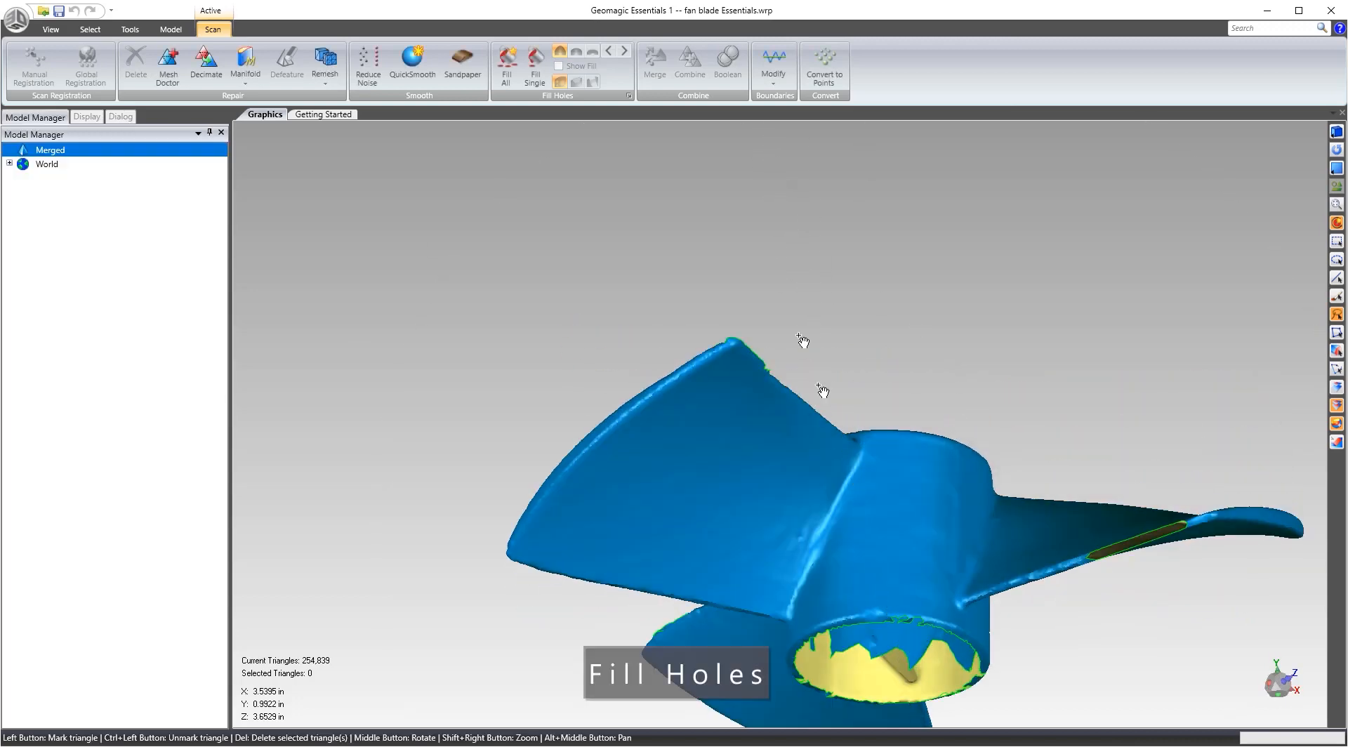
# Fill the open hole on the edge of the front blade near the hub with Fill Single.
pyautogui.moveTo(803, 341); pyautogui.dragTo(726, 391, button='middle')
pyautogui.scroll(6, 716, 391)
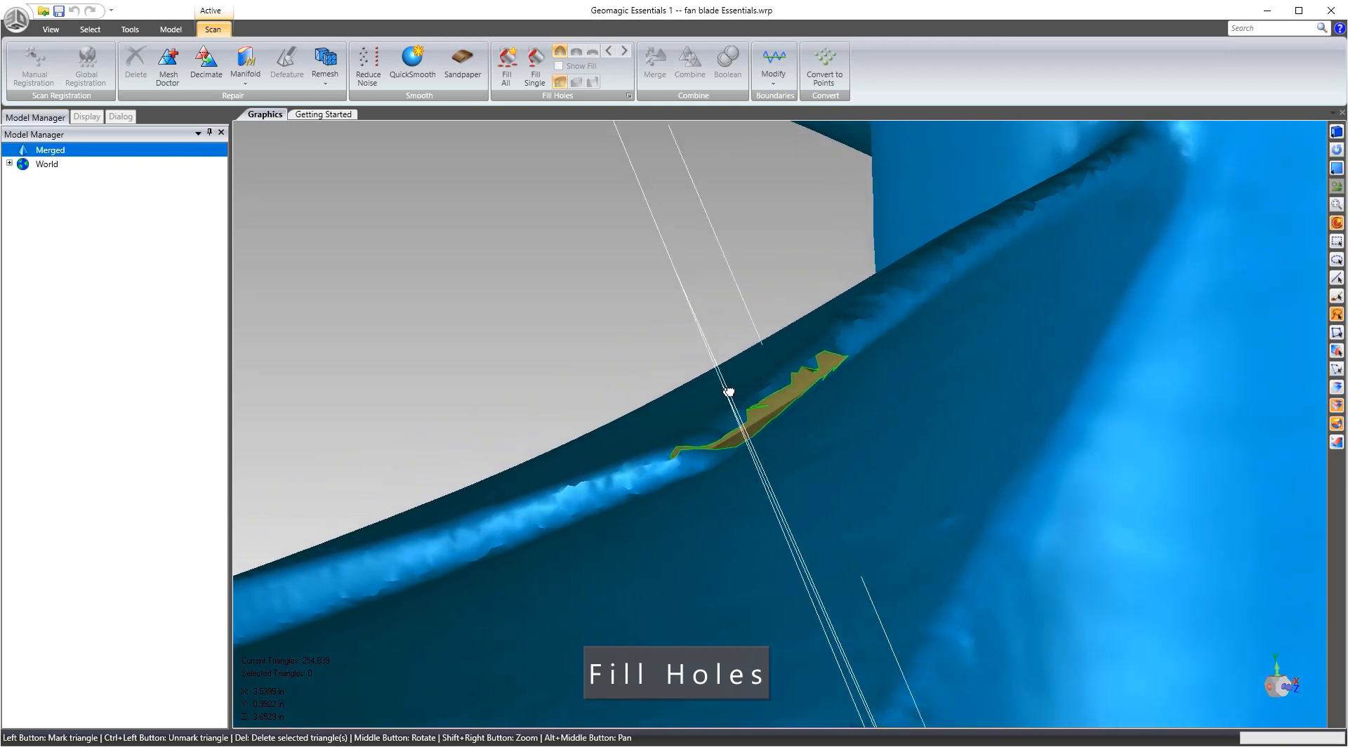
pyautogui.scroll(-6, 798, 352)
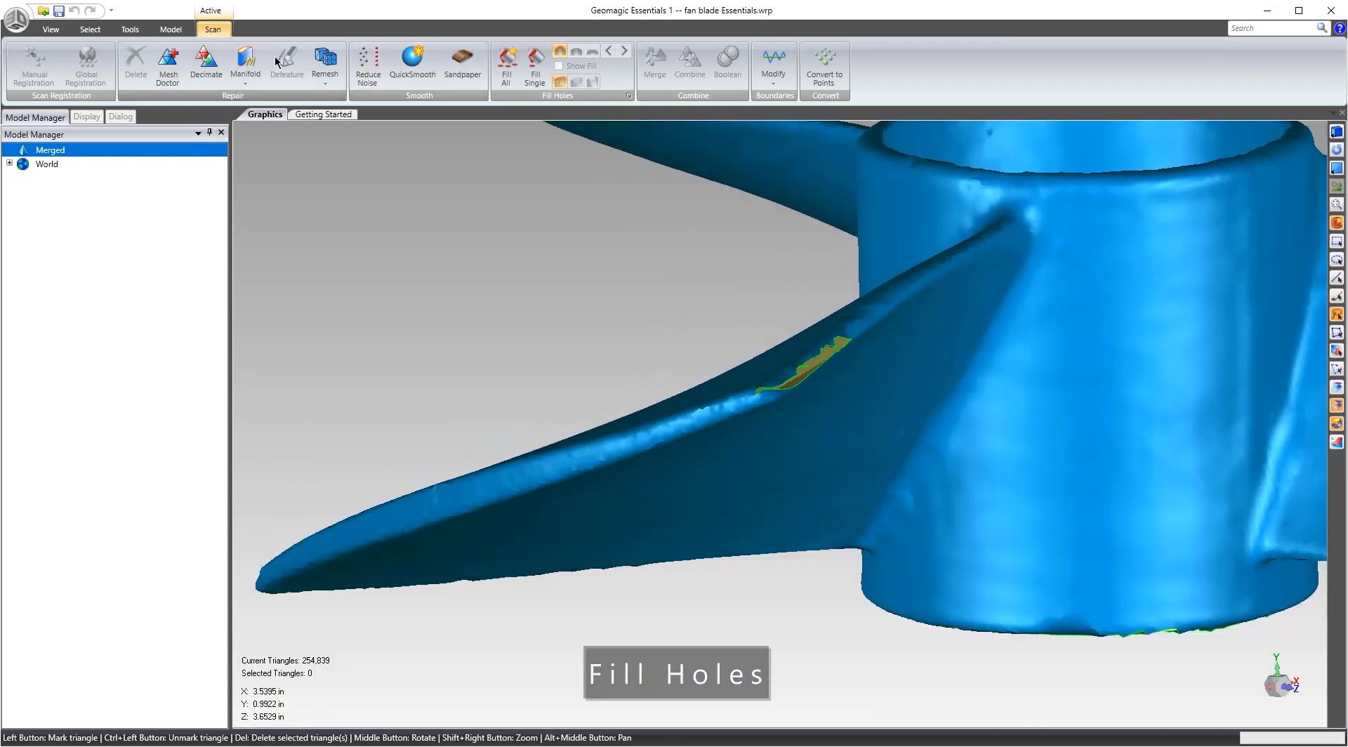
pyautogui.click(535, 66)
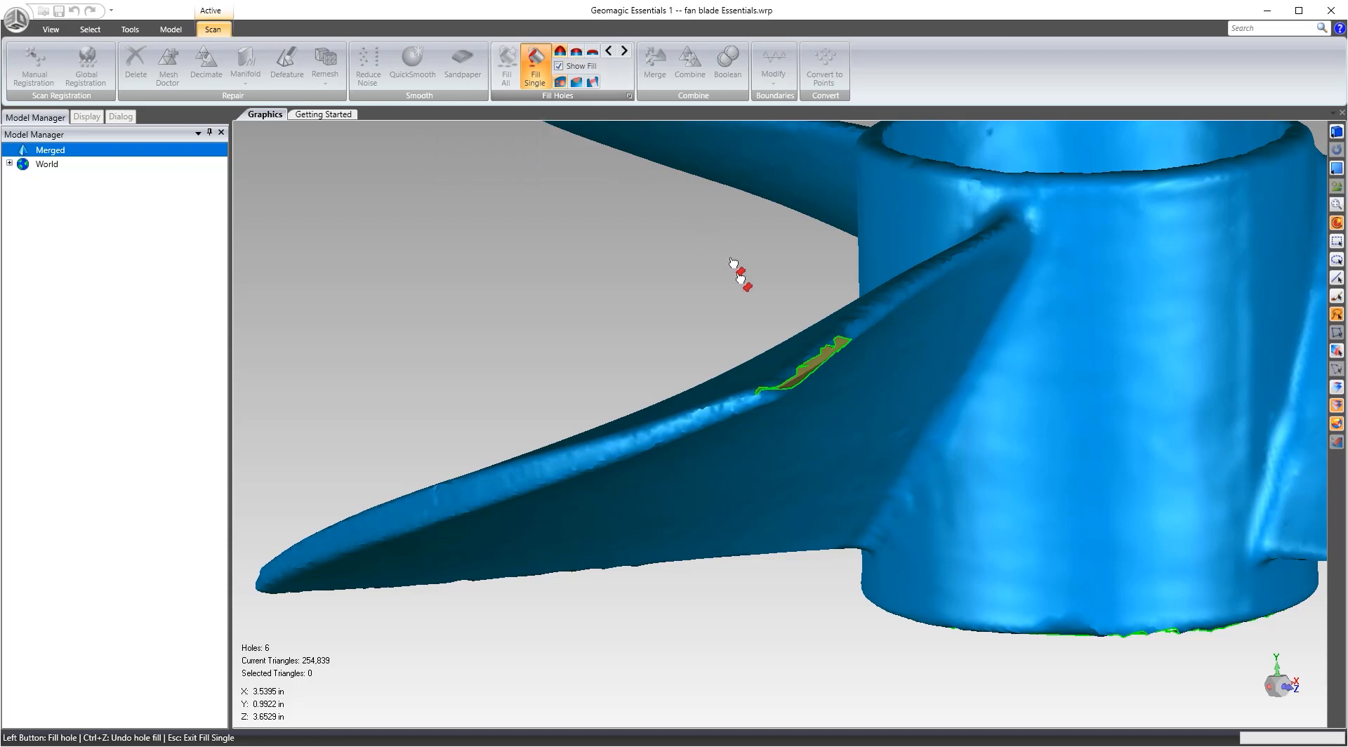
pyautogui.click(834, 380)
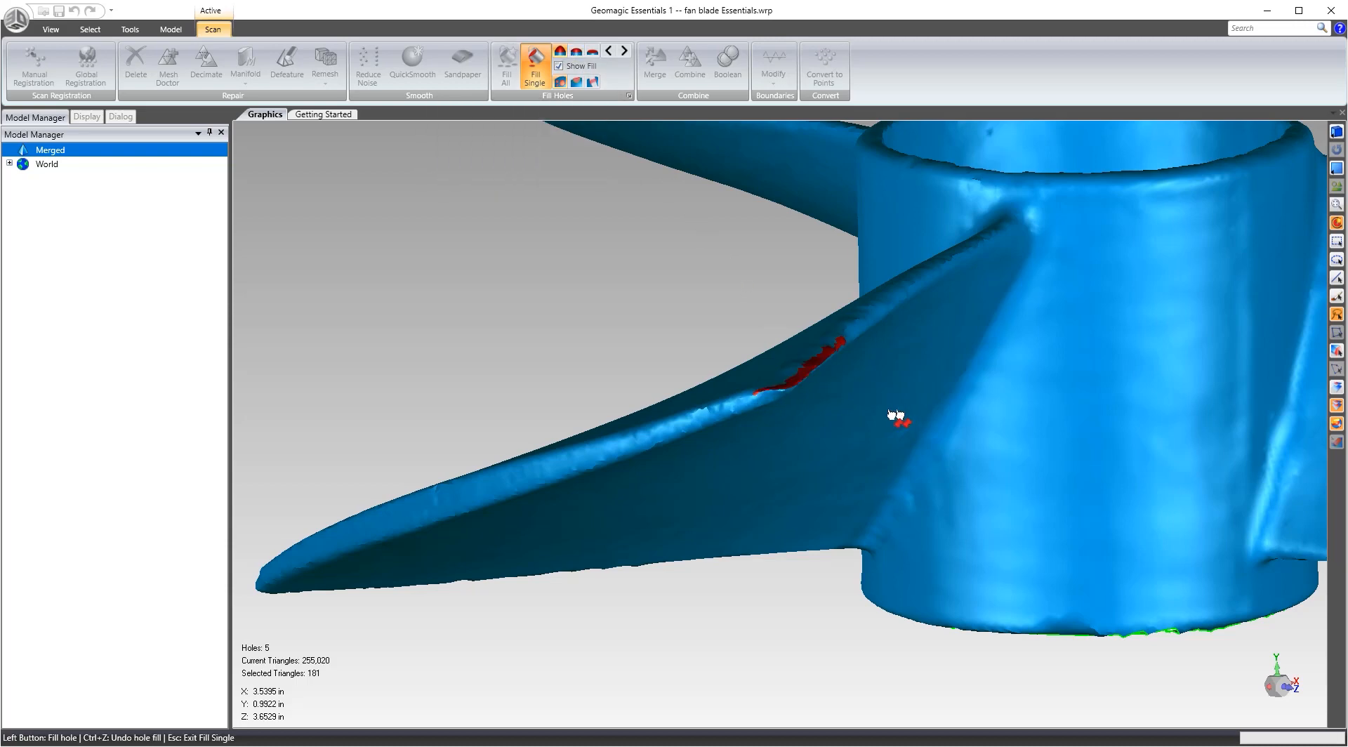
# Fill the open hole on the edge of the rear blade near its tip.
pyautogui.moveTo(825, 418); pyautogui.dragTo(870, 563, button='middle')
pyautogui.scroll(-5, 871, 563)
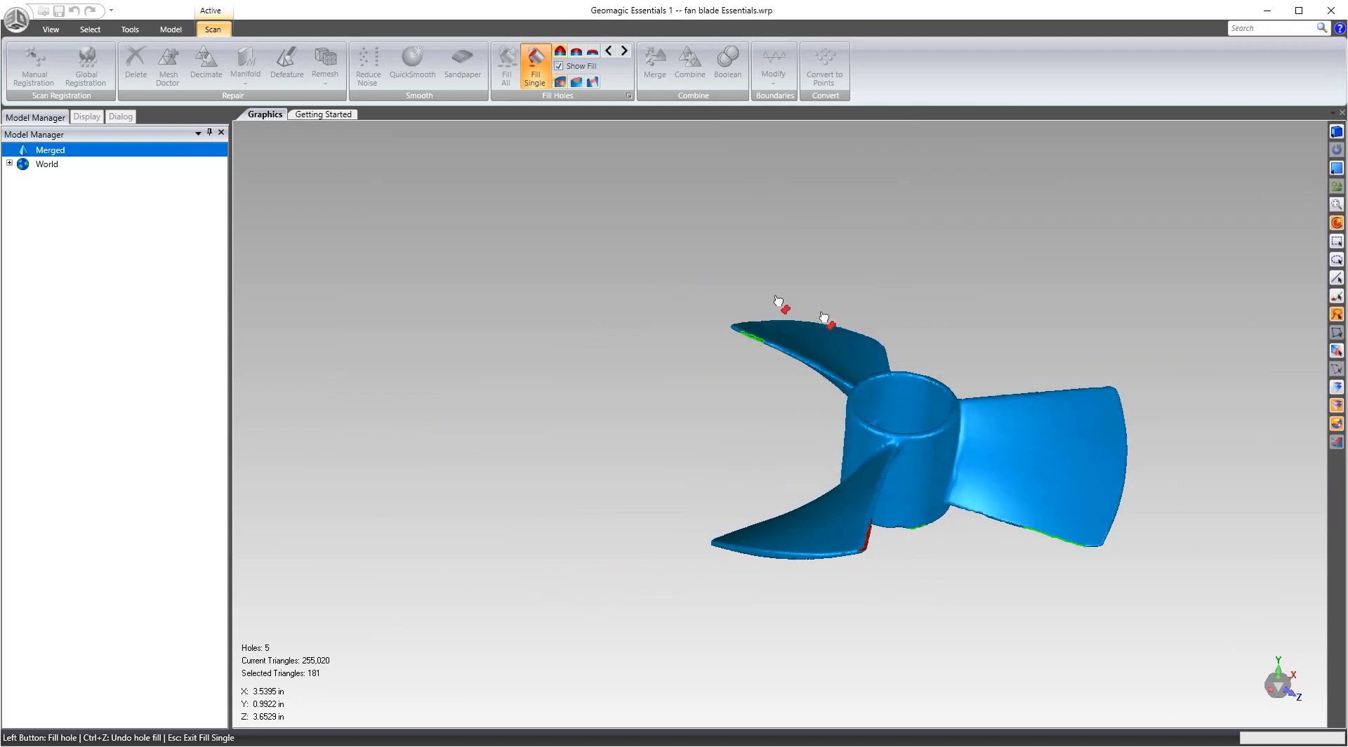
pyautogui.scroll(10, 710, 323)
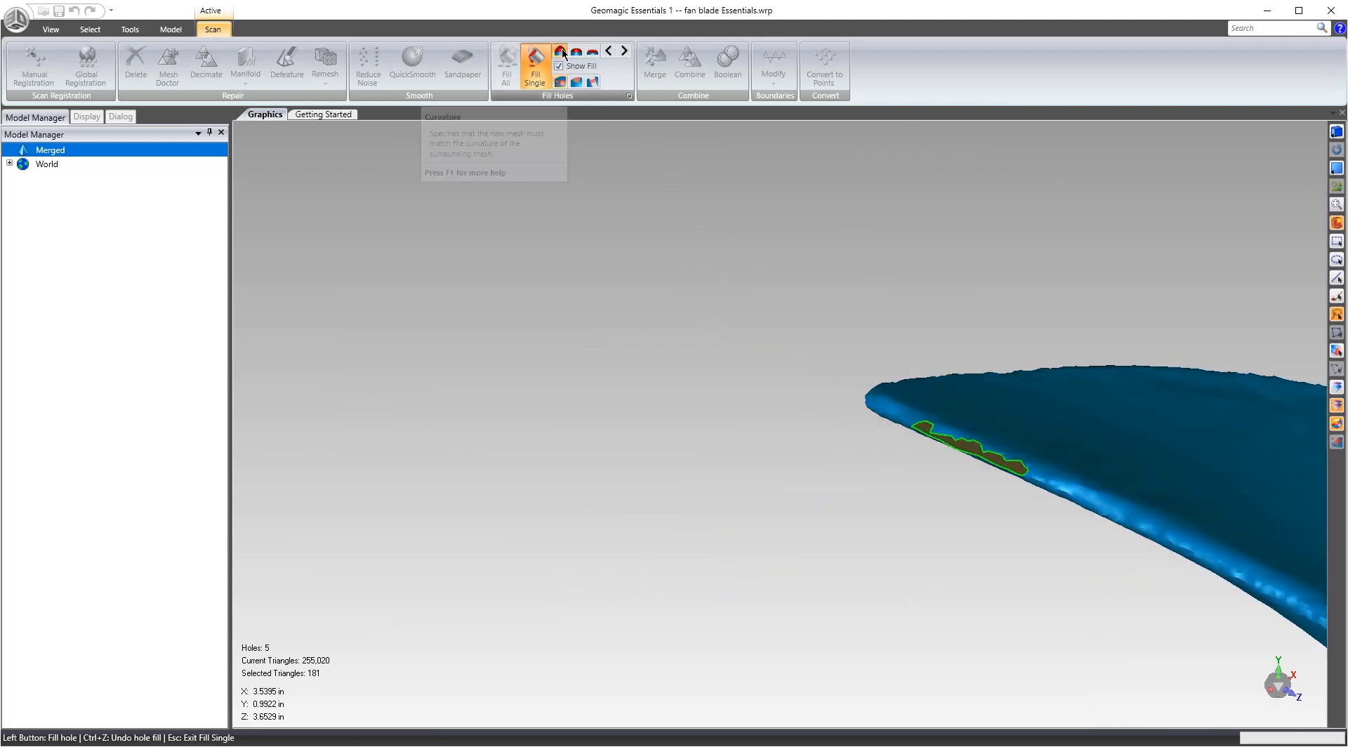
pyautogui.scroll(5, 1038, 482)
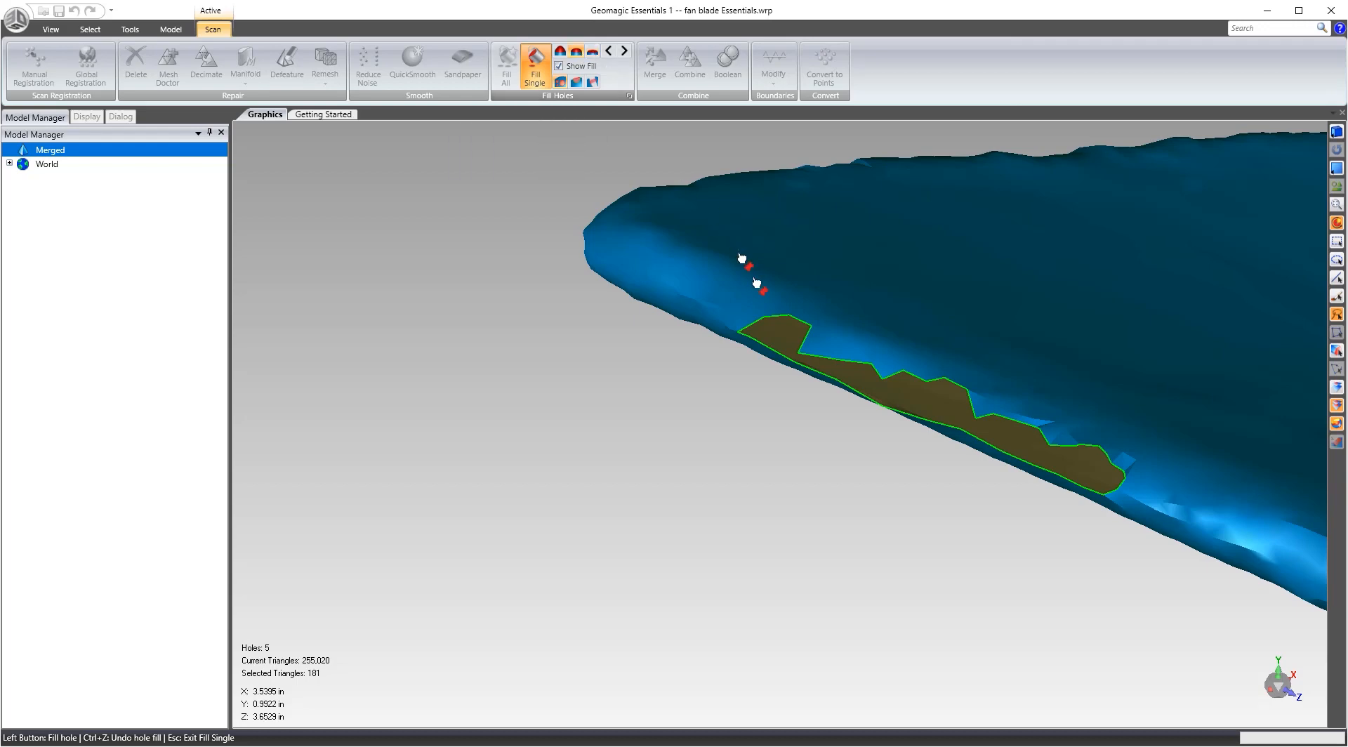
pyautogui.click(779, 321)
# Fill the long open hole along the lower edge of the right-hand blade.
pyautogui.scroll(-5, 725, 335)
pyautogui.scroll(-5, 725, 335)
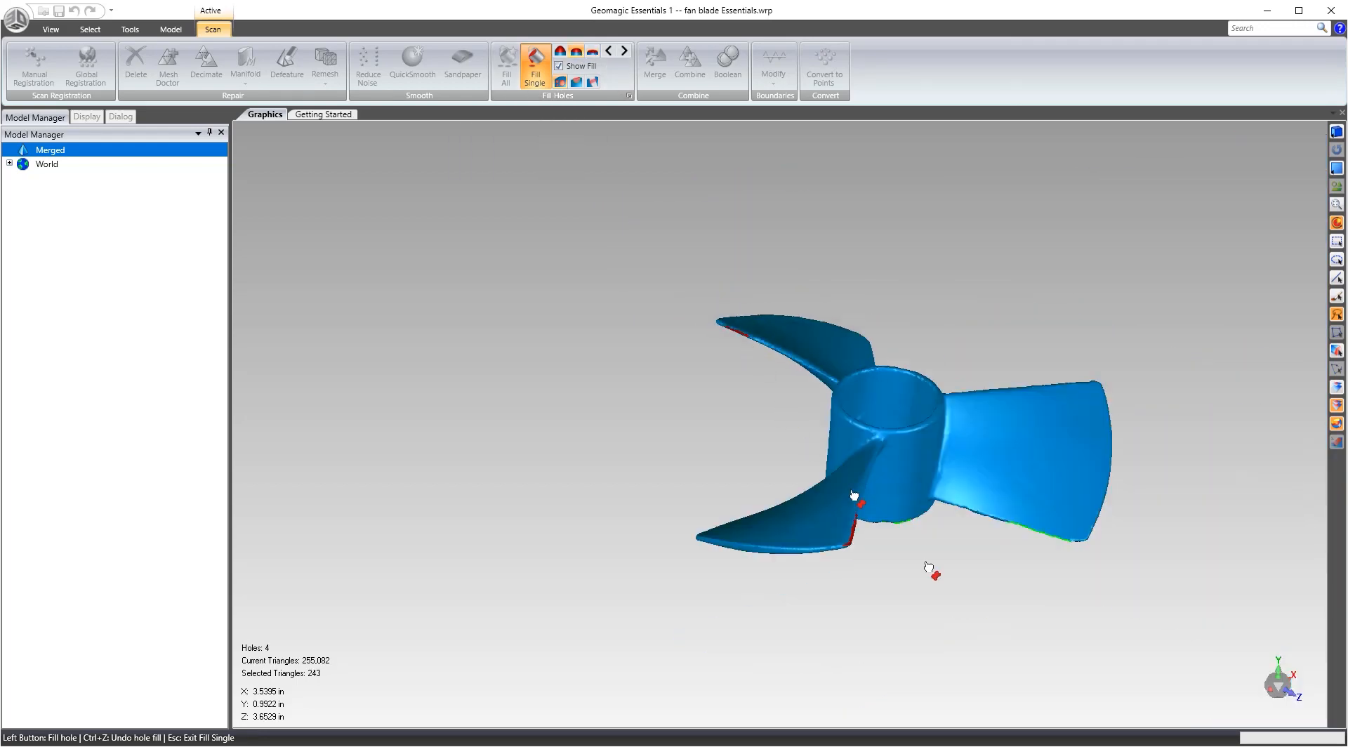
pyautogui.moveTo(925, 565); pyautogui.dragTo(974, 463, button='middle')
pyautogui.scroll(6, 887, 486)
pyautogui.moveTo(887, 486); pyautogui.dragTo(838, 358, button='middle')
pyautogui.scroll(-5, 838, 357)
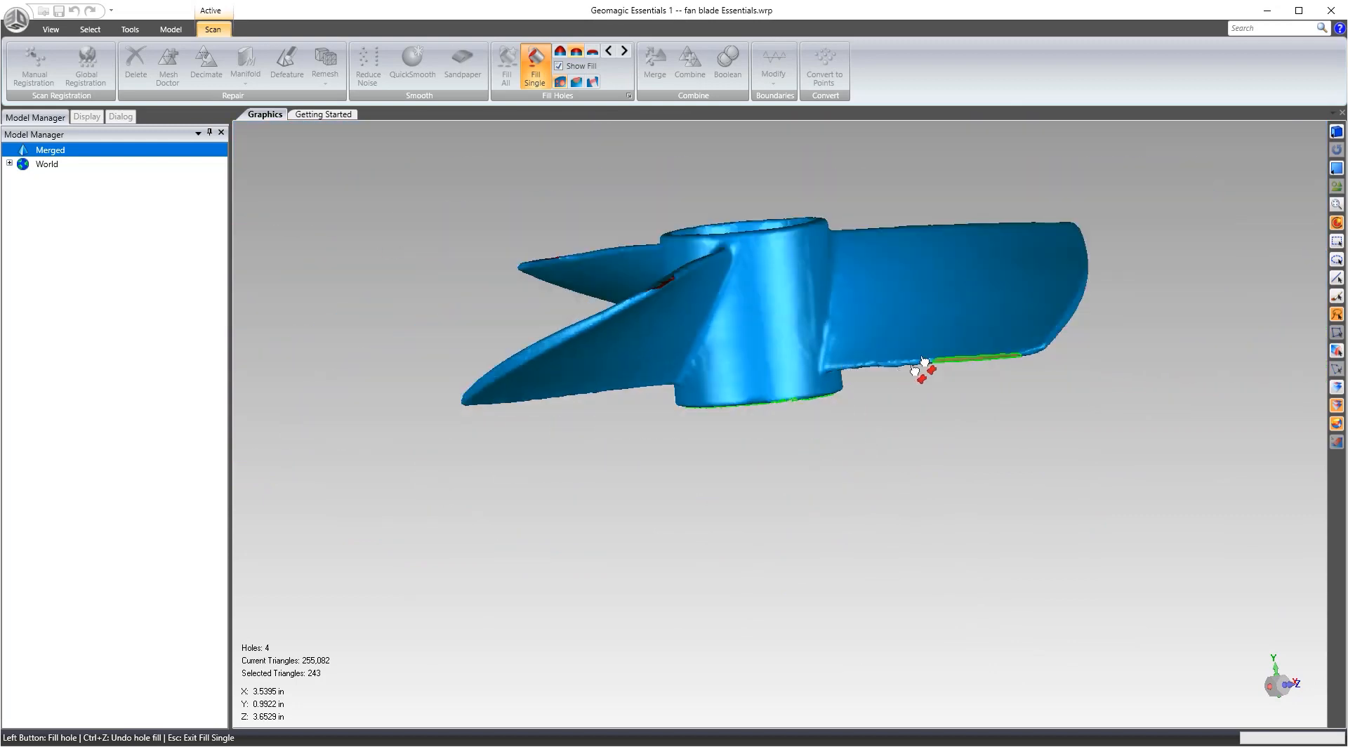
pyautogui.moveTo(926, 361); pyautogui.dragTo(890, 322, button='middle')
pyautogui.scroll(6, 963, 377)
pyautogui.click(955, 406)
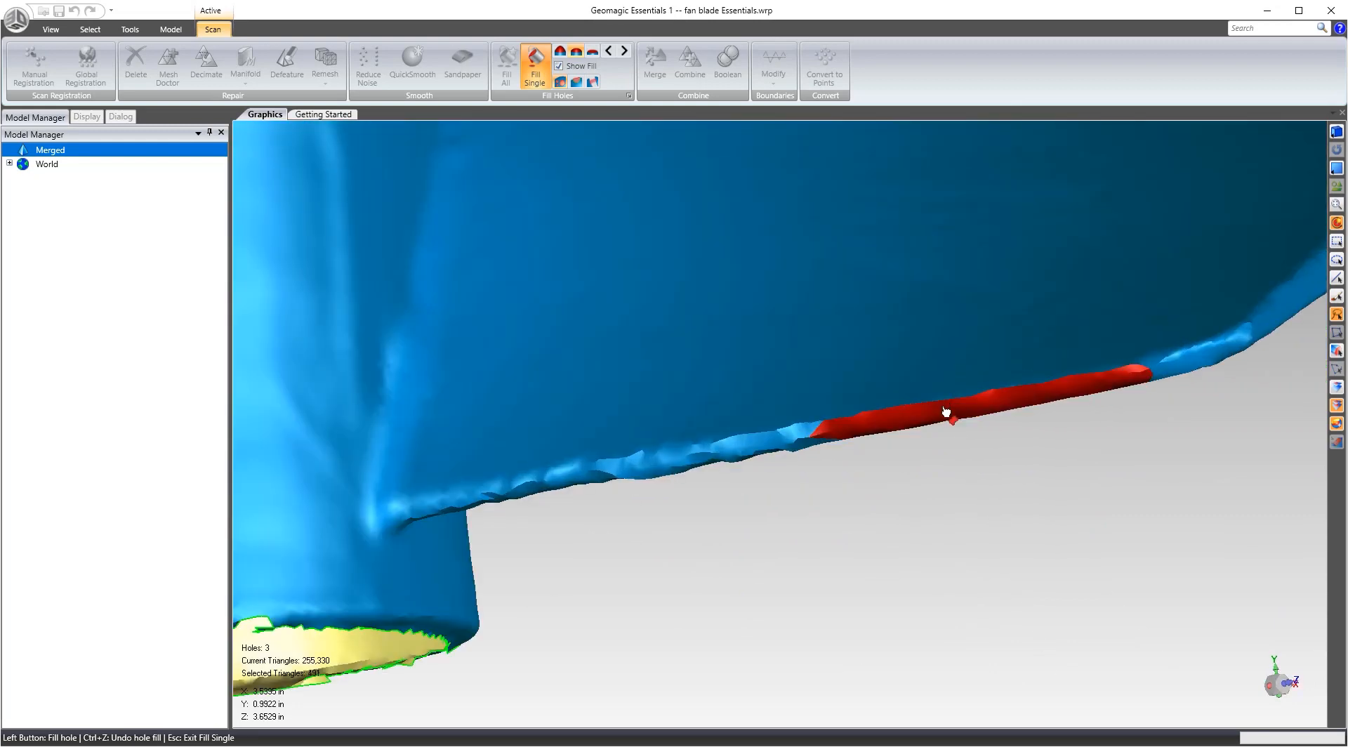
# Switch to partial hole filling and fill the deep leftmost notch on the inside wall of the hub bore.
pyautogui.scroll(-5, 848, 373)
pyautogui.moveTo(789, 391); pyautogui.dragTo(645, 465, button='middle')
pyautogui.scroll(6, 694, 346)
pyautogui.scroll(-4, 680, 261)
pyautogui.moveTo(707, 295); pyautogui.dragTo(717, 360, button='middle')
pyautogui.scroll(4, 698, 328)
pyautogui.scroll(-8, 676, 235)
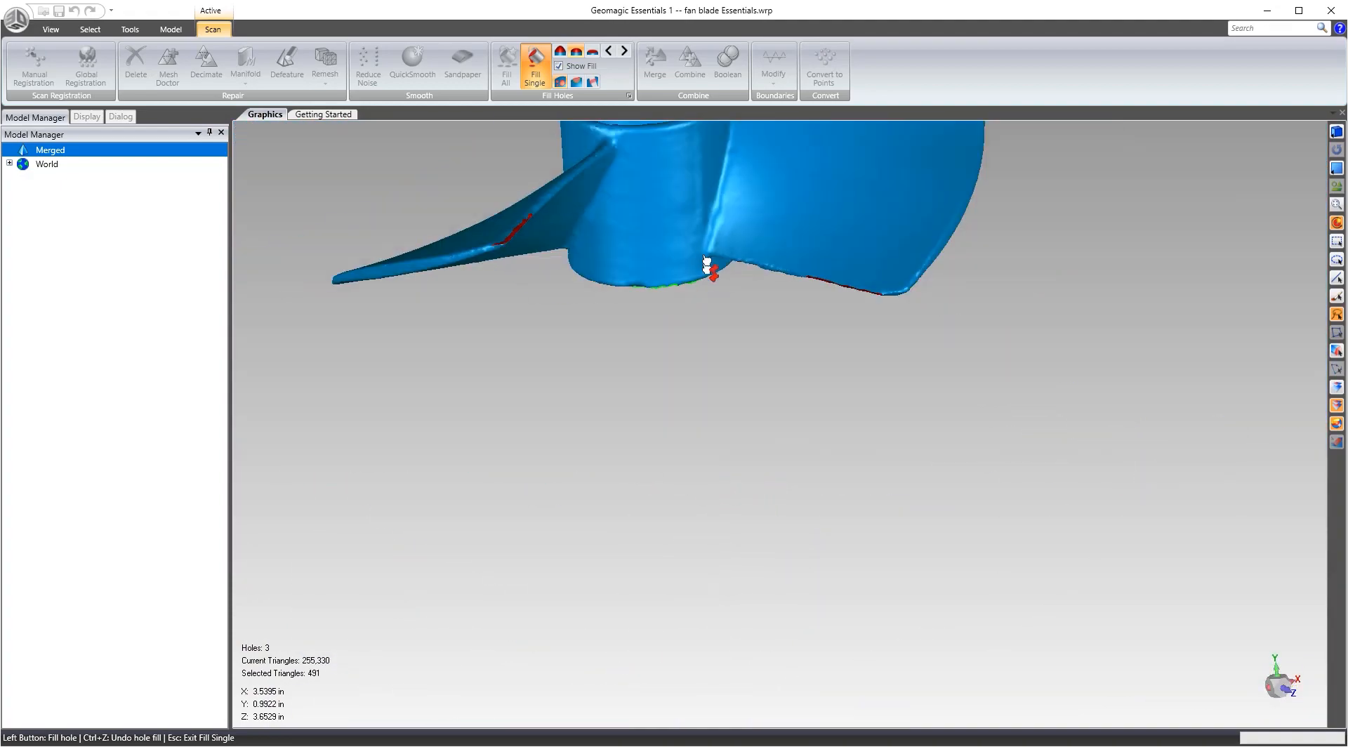
pyautogui.scroll(6, 672, 199)
pyautogui.moveTo(757, 305); pyautogui.dragTo(803, 499, button='middle')
pyautogui.scroll(6, 752, 365)
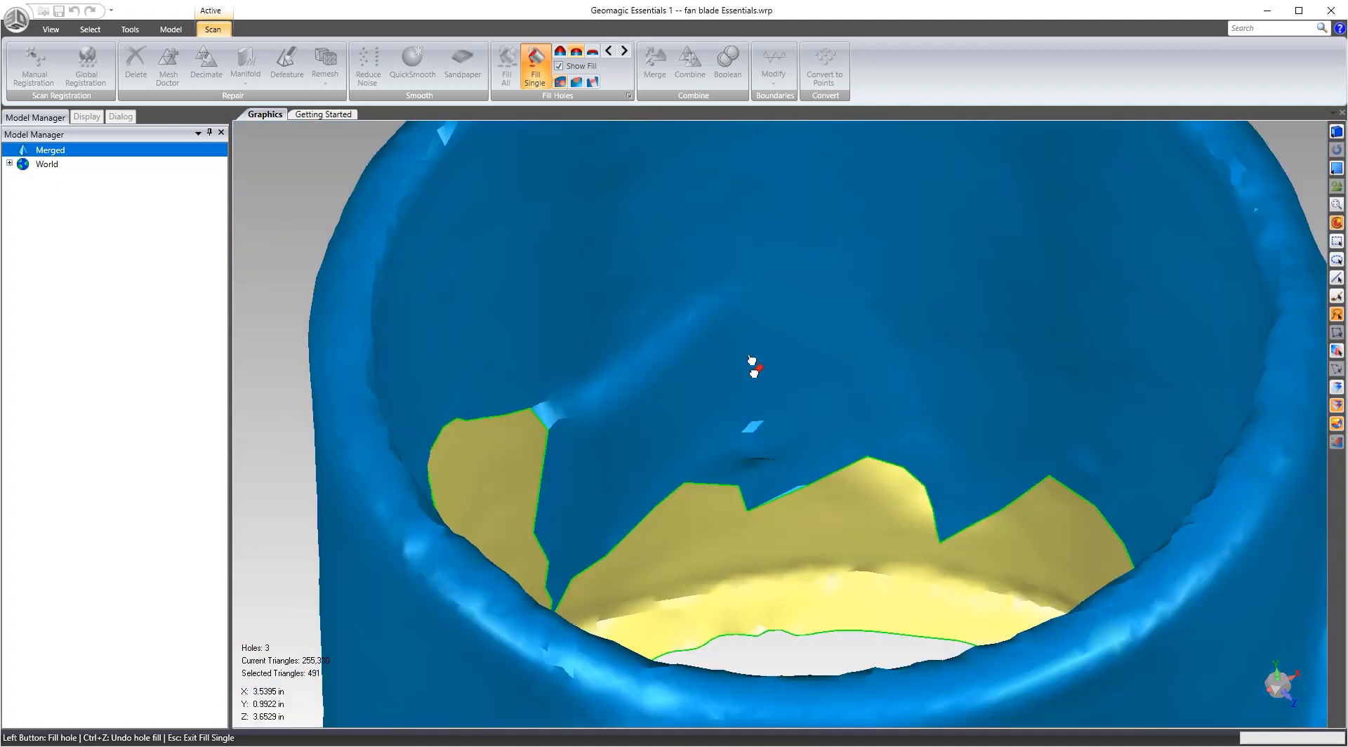
pyautogui.moveTo(752, 364); pyautogui.dragTo(616, 452, button='middle')
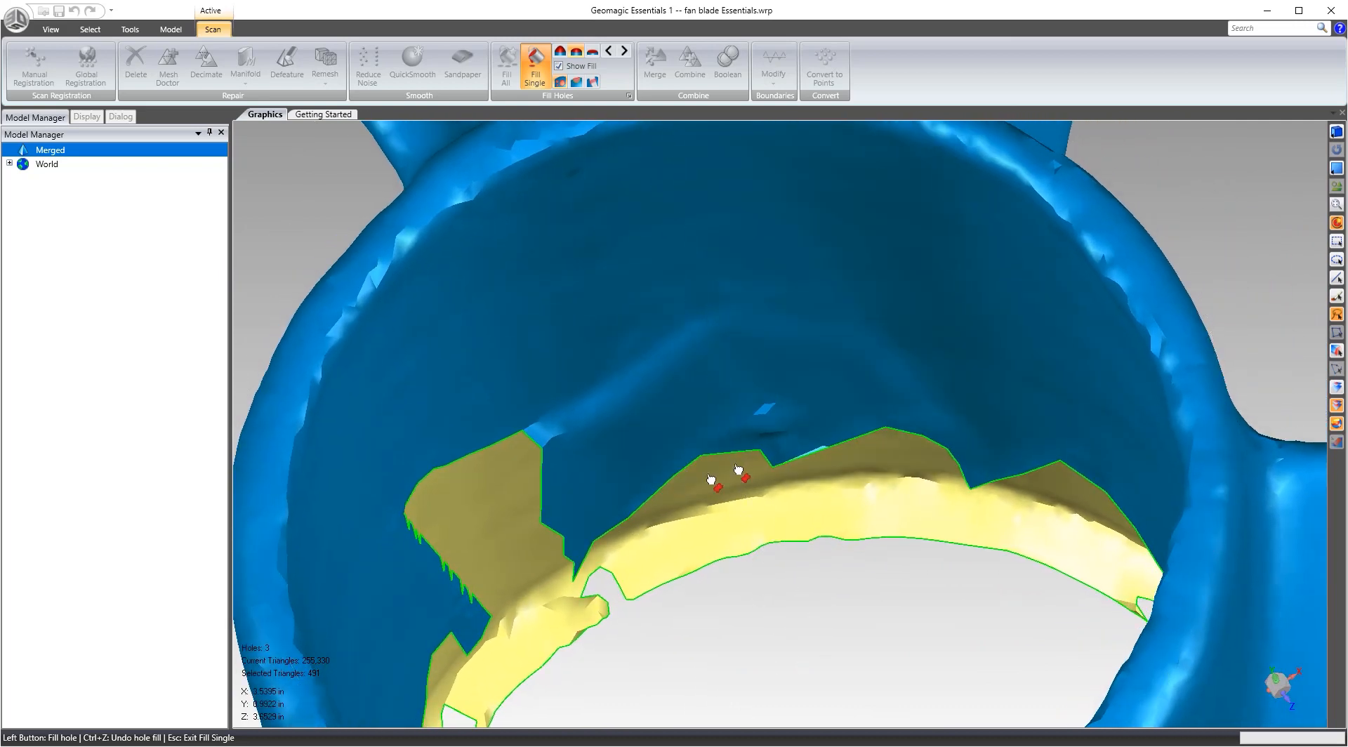
pyautogui.click(578, 81)
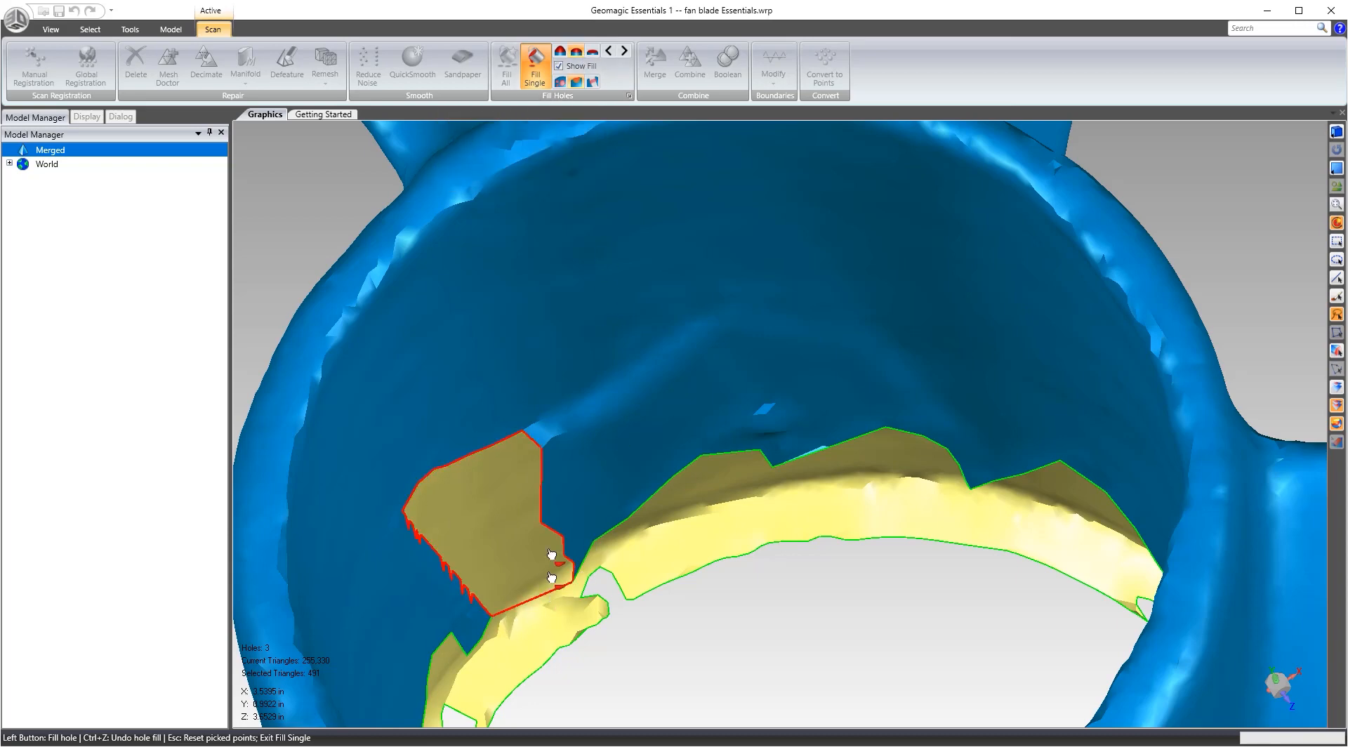
pyautogui.click(545, 521)
# Partially fill the next notch along the ragged boundary inside the hub bore.
pyautogui.moveTo(544, 520); pyautogui.dragTo(715, 501, button='middle')
pyautogui.click(668, 492)
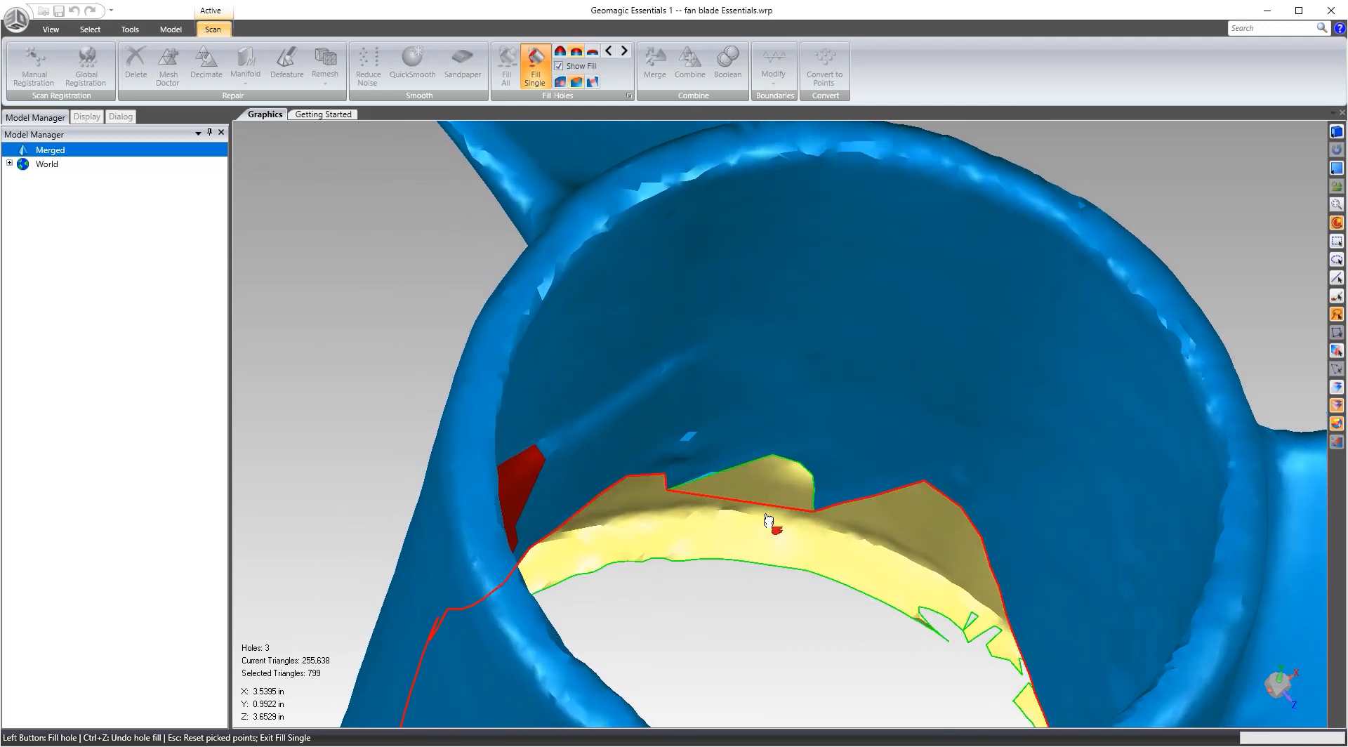
pyautogui.click(799, 475)
# Partially fill the two neighbouring gaps in the hub's lower rim near the blade root.
pyautogui.moveTo(799, 475); pyautogui.dragTo(881, 239, button='middle')
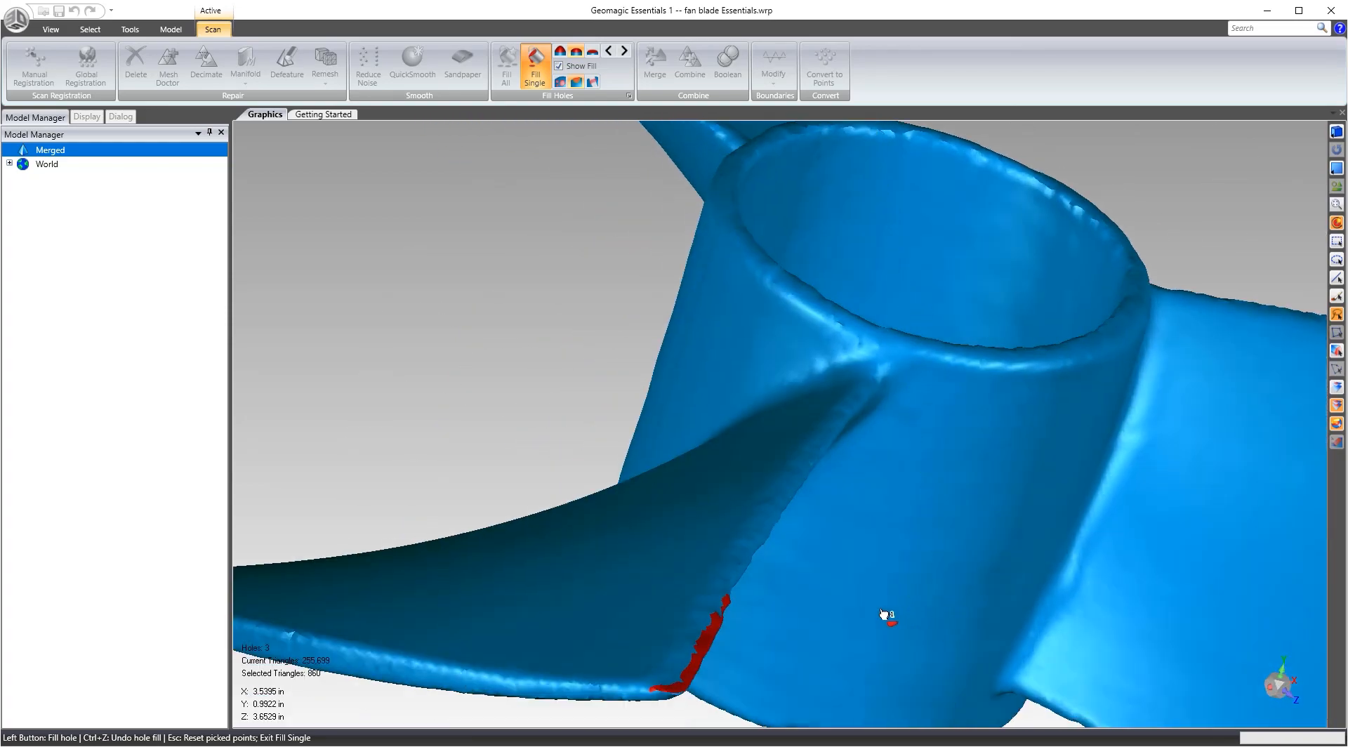
pyautogui.scroll(-3, 887, 614)
pyautogui.moveTo(888, 613); pyautogui.dragTo(971, 125, button='middle')
pyautogui.scroll(-5, 963, 467)
pyautogui.scroll(10, 887, 289)
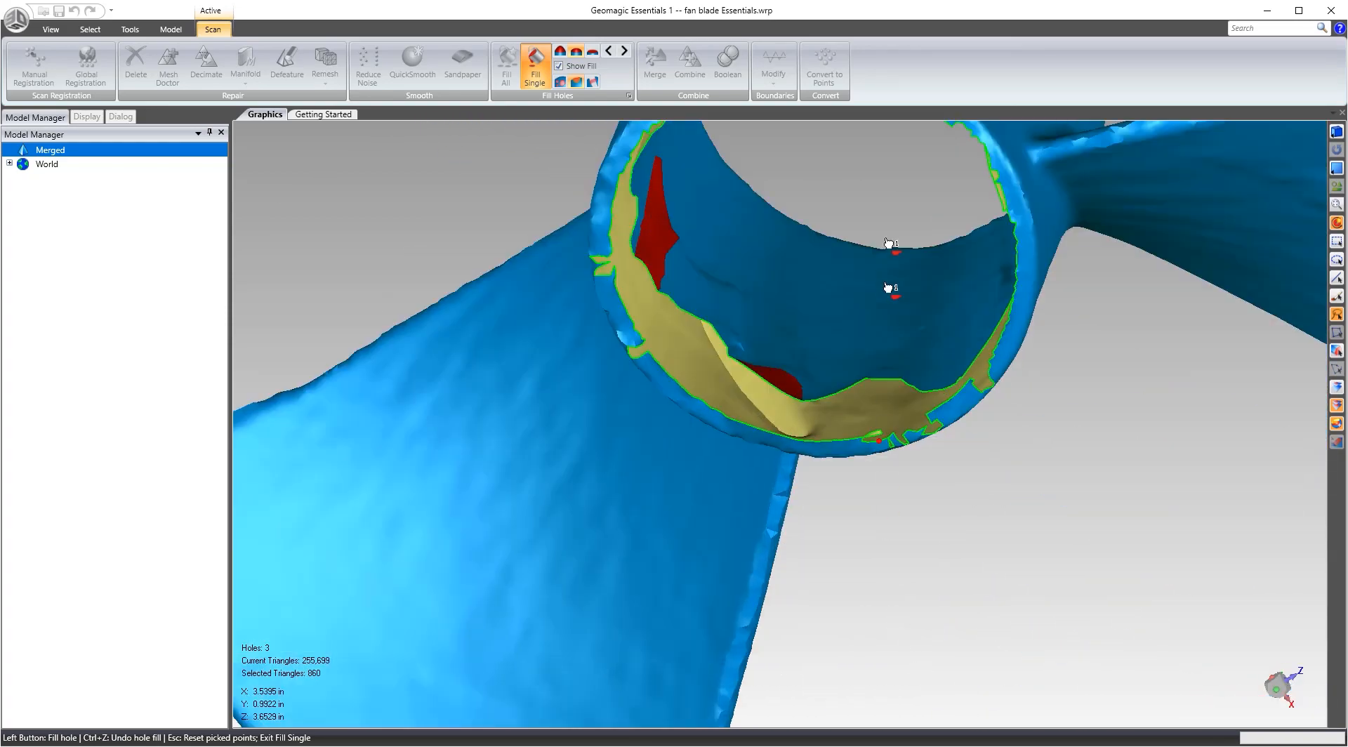
pyautogui.scroll(-5, 885, 281)
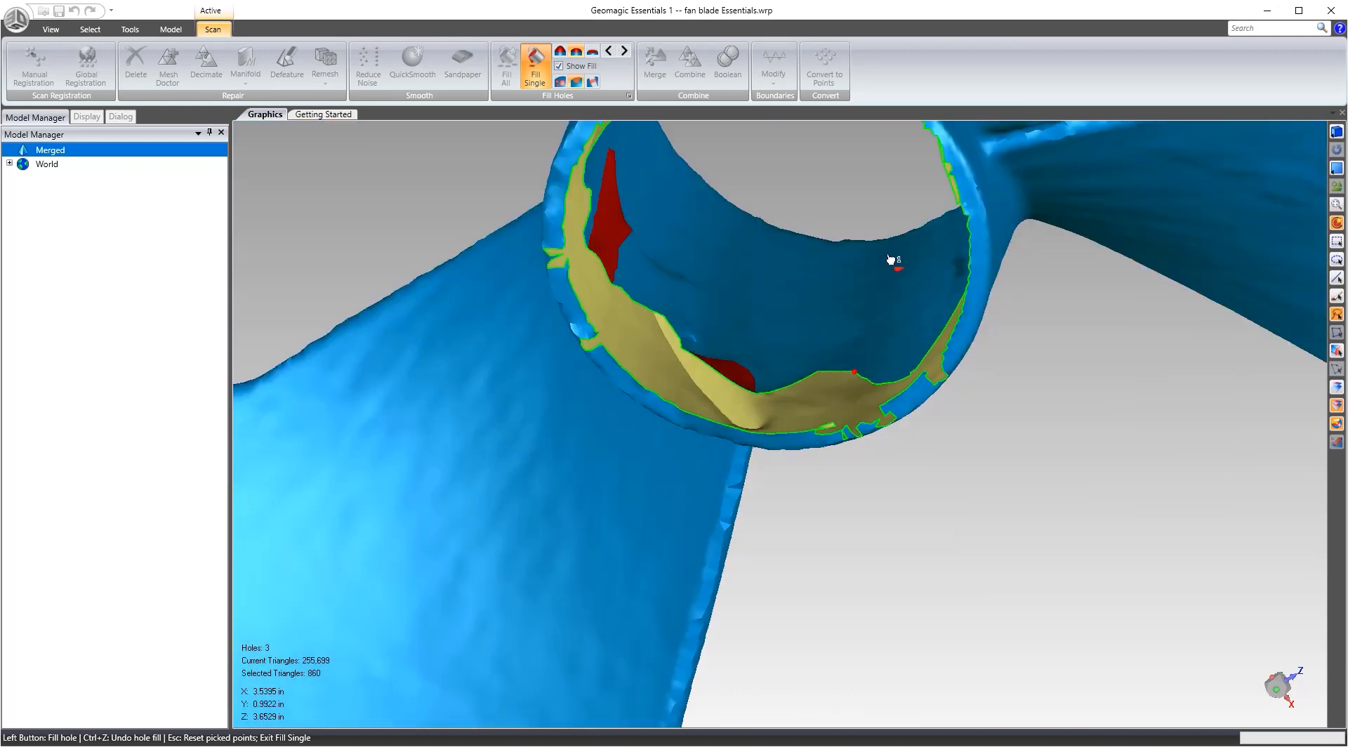
pyautogui.scroll(8, 848, 289)
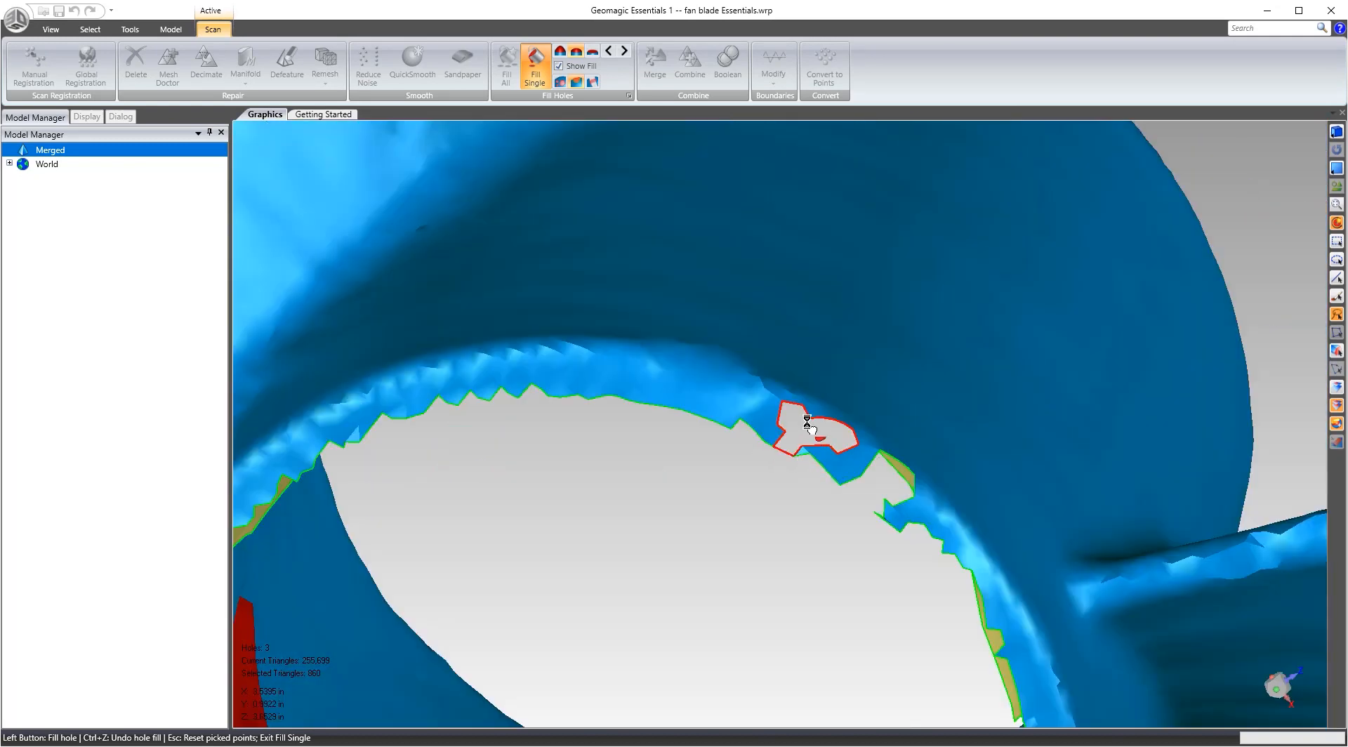
pyautogui.click(873, 514)
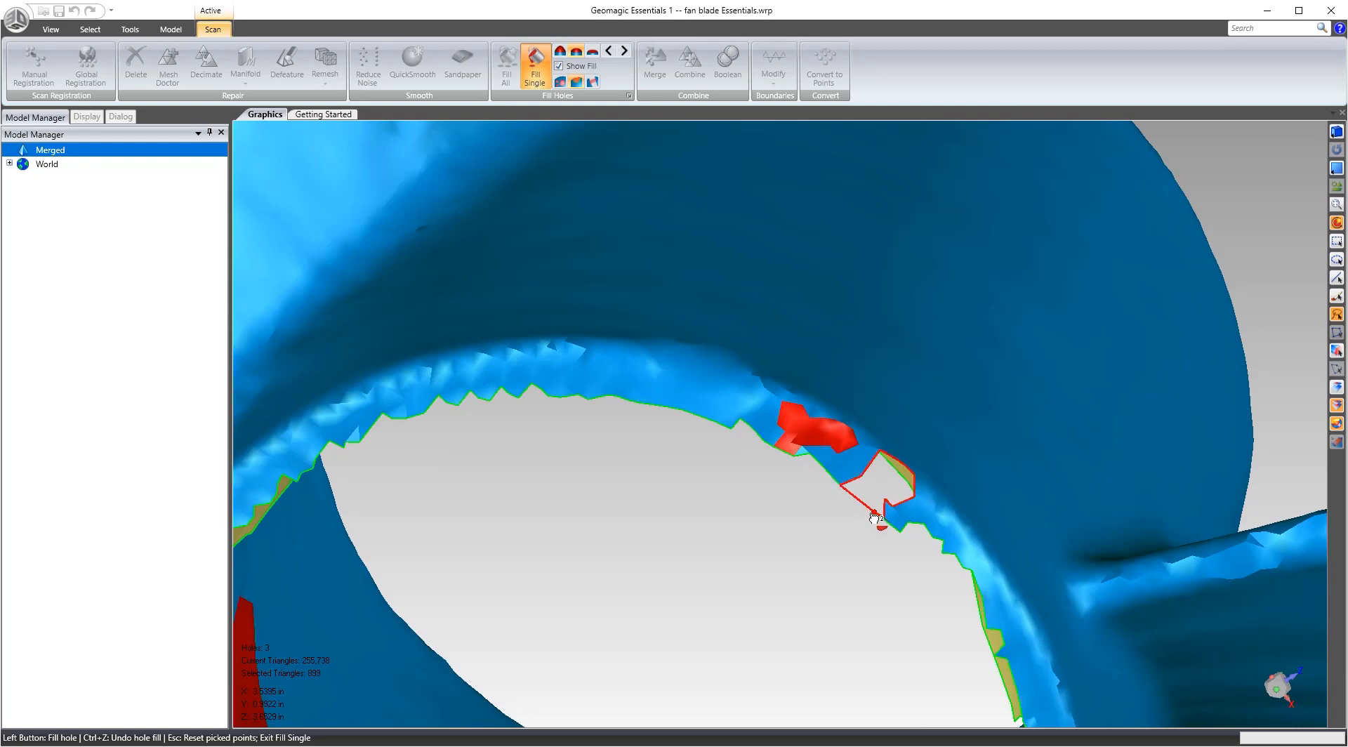
pyautogui.click(871, 462)
# Partially fill the small gap across the opposite part of the hub's lower rim and exit Fill Single.
pyautogui.scroll(-5, 867, 463)
pyautogui.moveTo(802, 400); pyautogui.dragTo(829, 379, button='middle')
pyautogui.scroll(5, 645, 450)
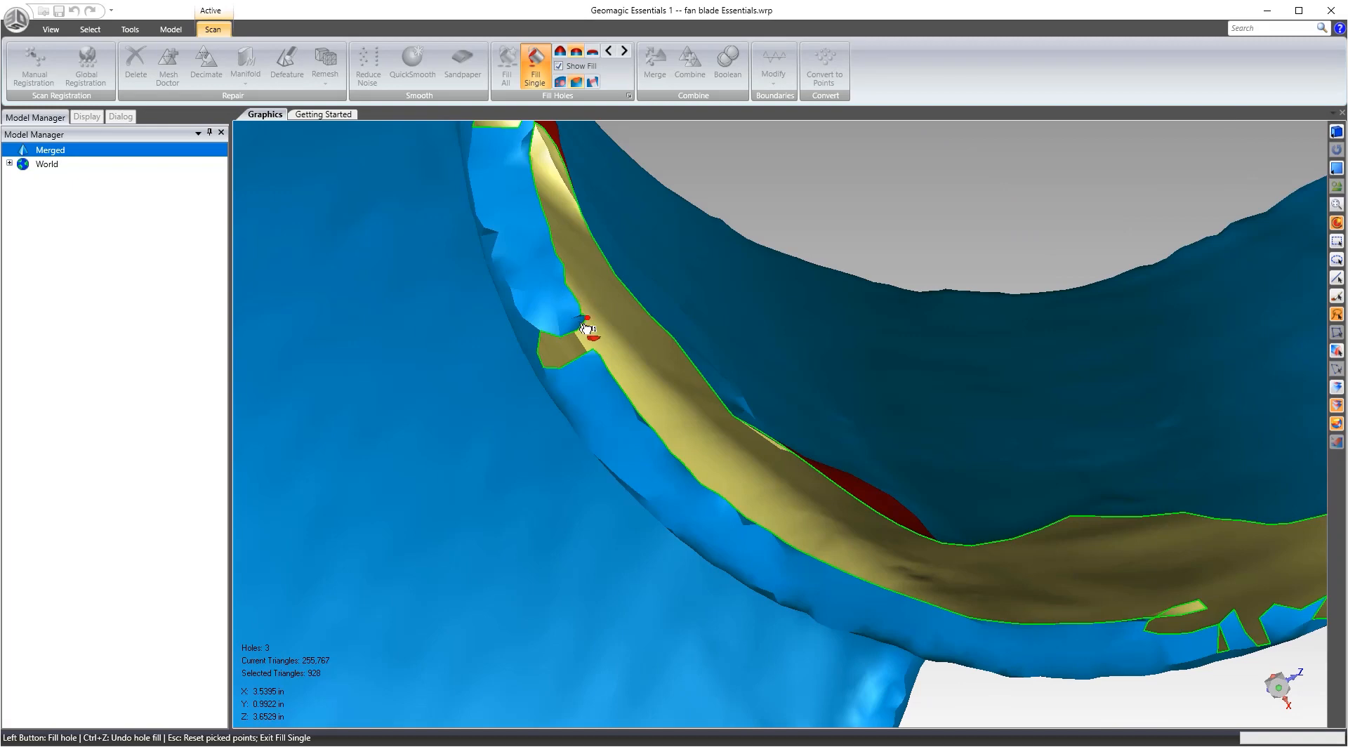
pyautogui.click(578, 359)
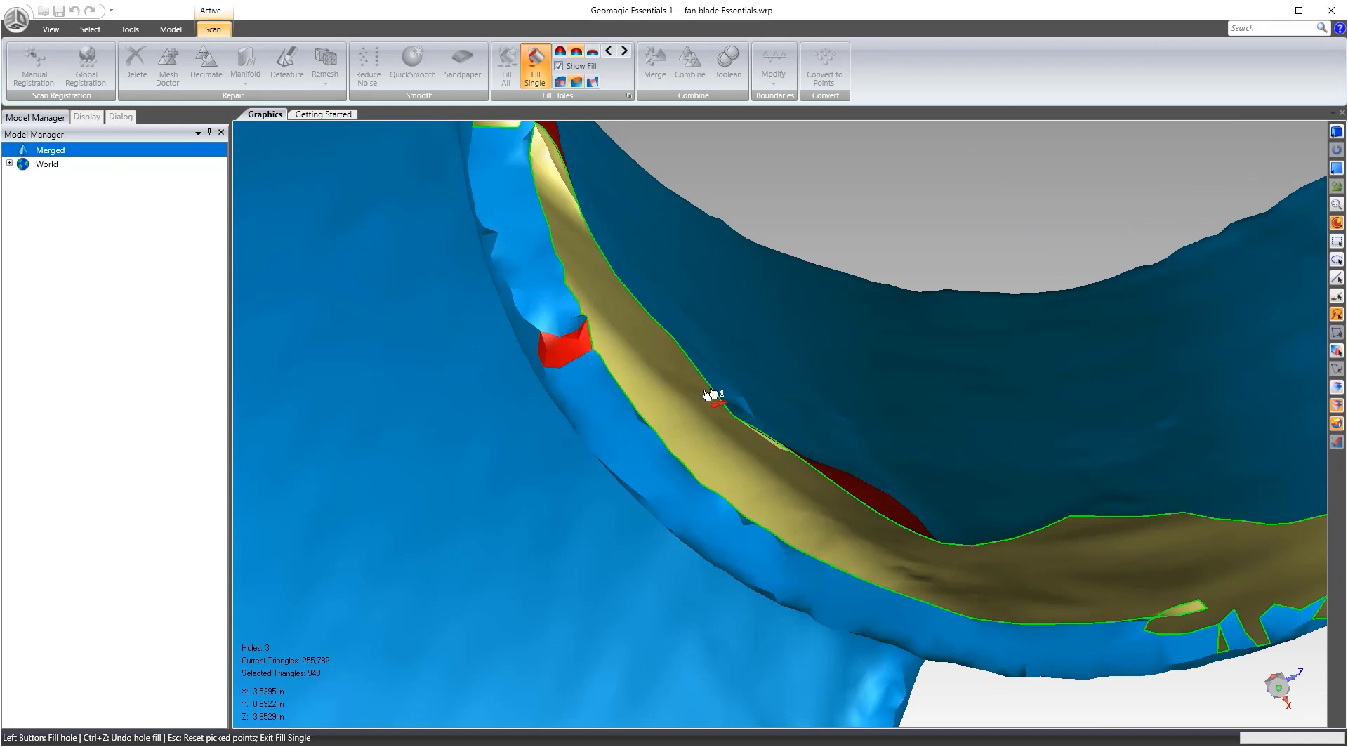
pyautogui.scroll(-10, 714, 391)
pyautogui.moveTo(773, 352); pyautogui.dragTo(786, 328, button='middle')
pyautogui.scroll(6, 790, 275)
pyautogui.moveTo(786, 268); pyautogui.dragTo(757, 284, button='middle')
pyautogui.click(536, 74)
pyautogui.press('Escape')
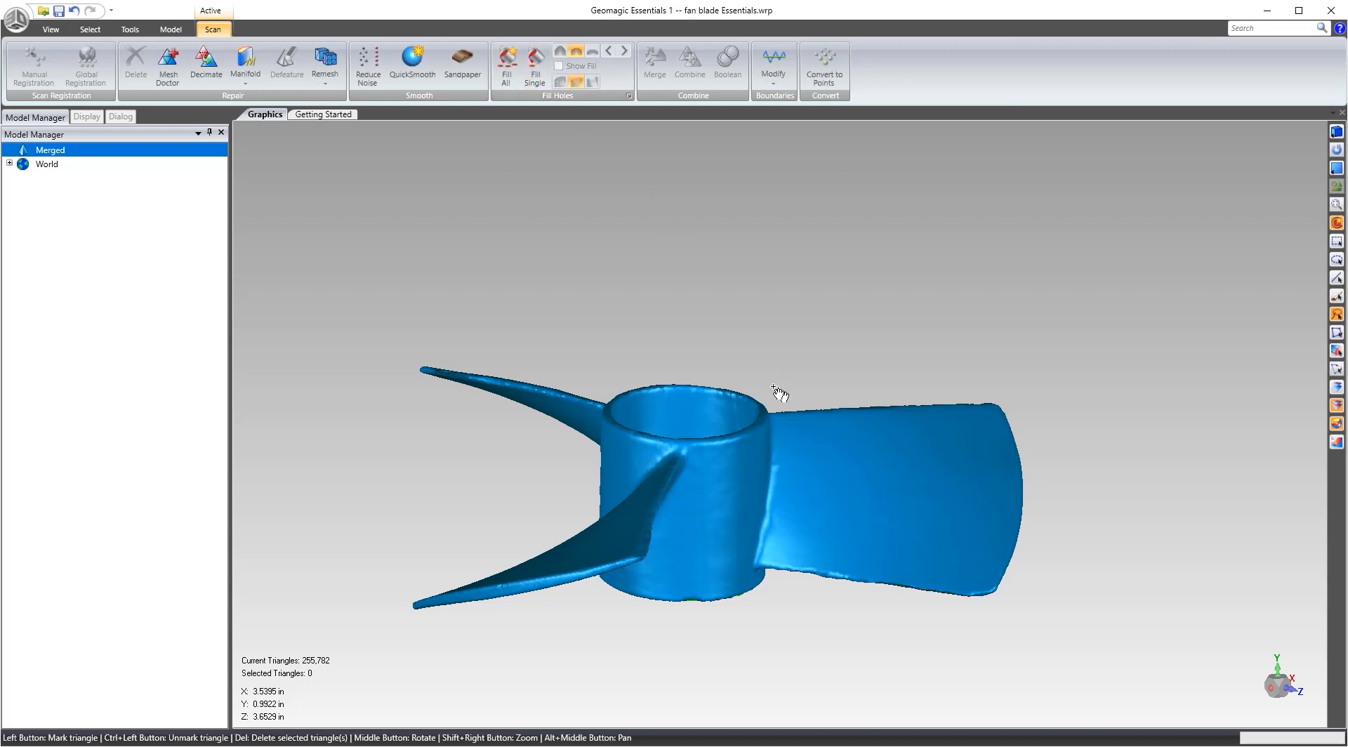
# Run Mesh Doctor again on the mesh, apply the repair to all flagged problems and accept it.
pyautogui.moveTo(777, 394); pyautogui.dragTo(665, 365, button='middle')
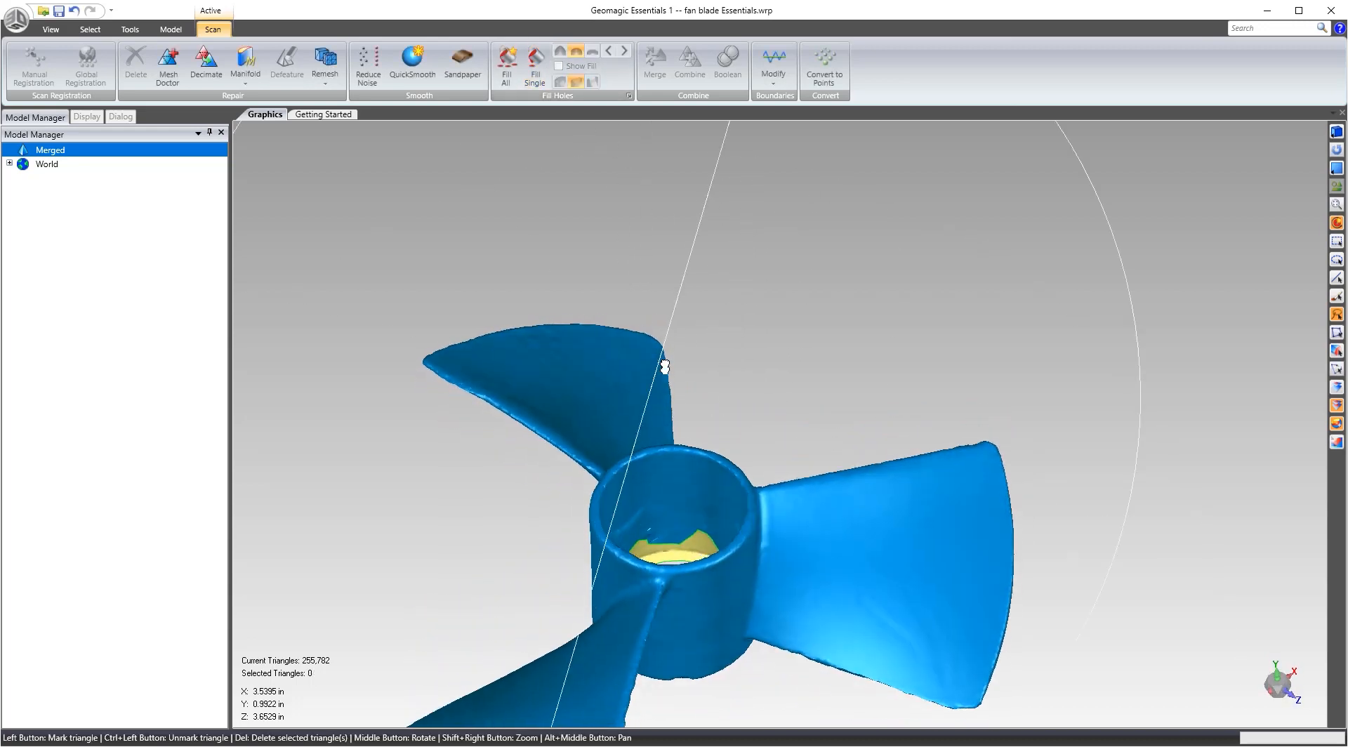
pyautogui.scroll(-4, 629, 309)
pyautogui.scroll(2, 526, 434)
pyautogui.scroll(1, 482, 413)
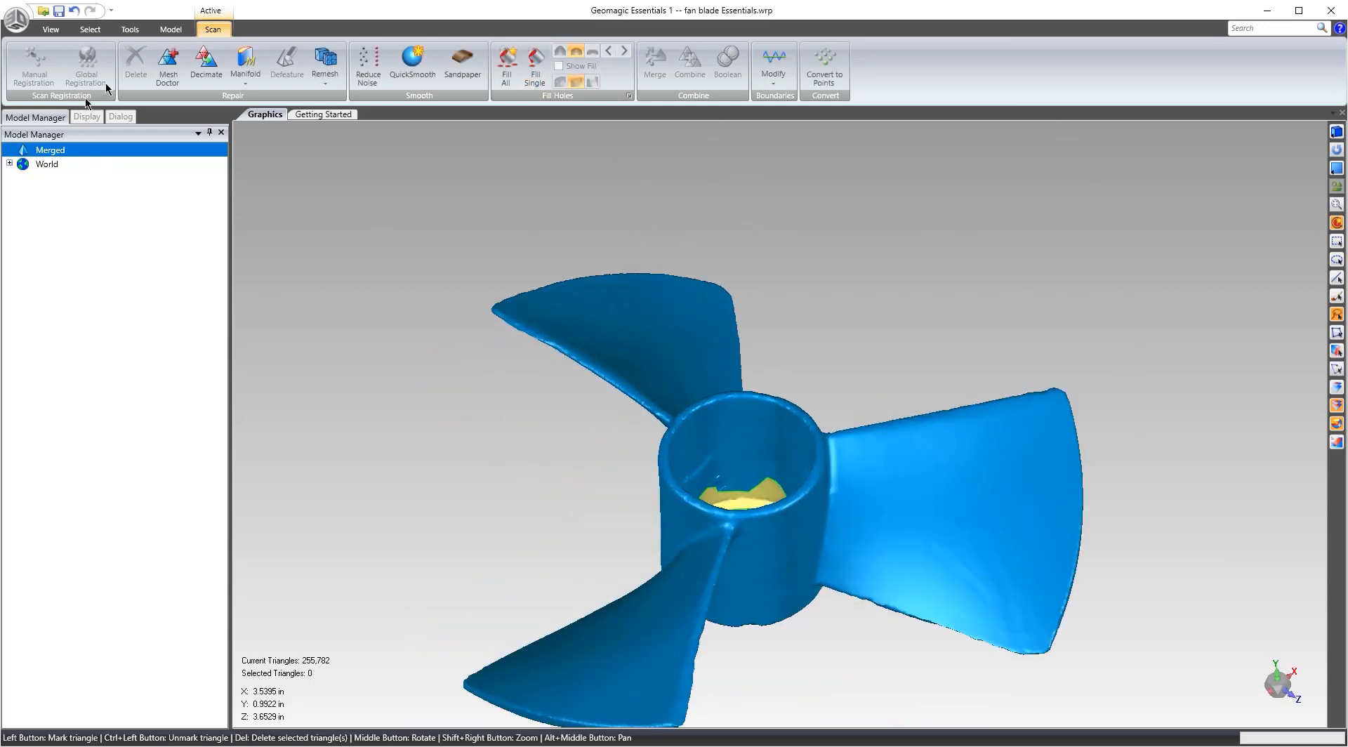
pyautogui.click(167, 64)
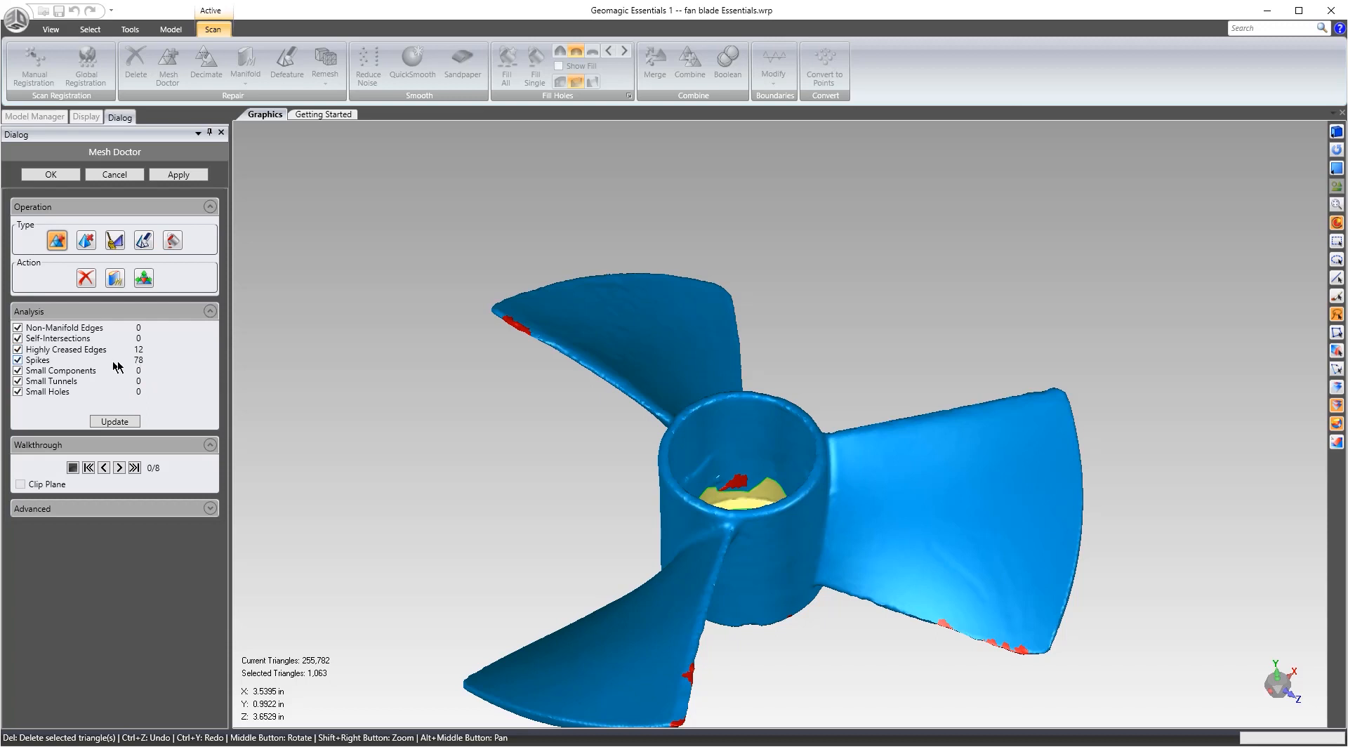
pyautogui.click(180, 181)
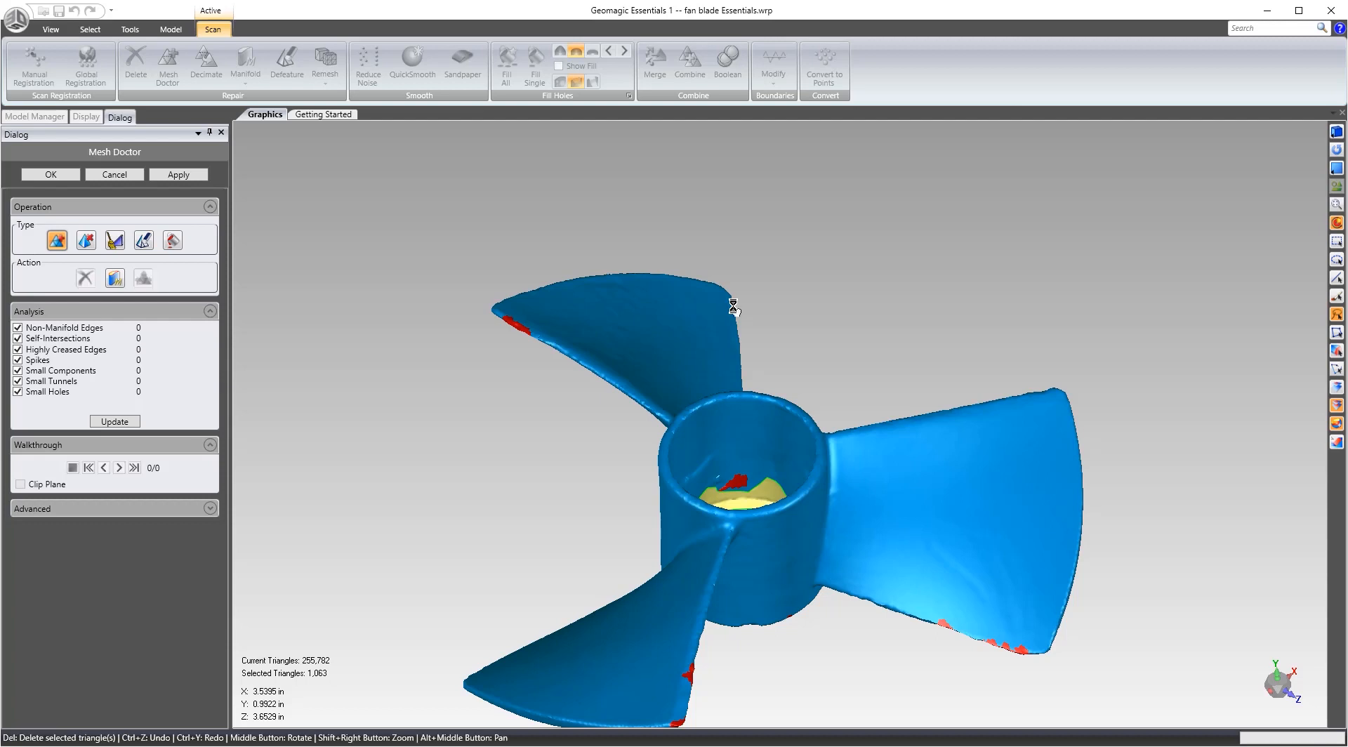
pyautogui.click(52, 175)
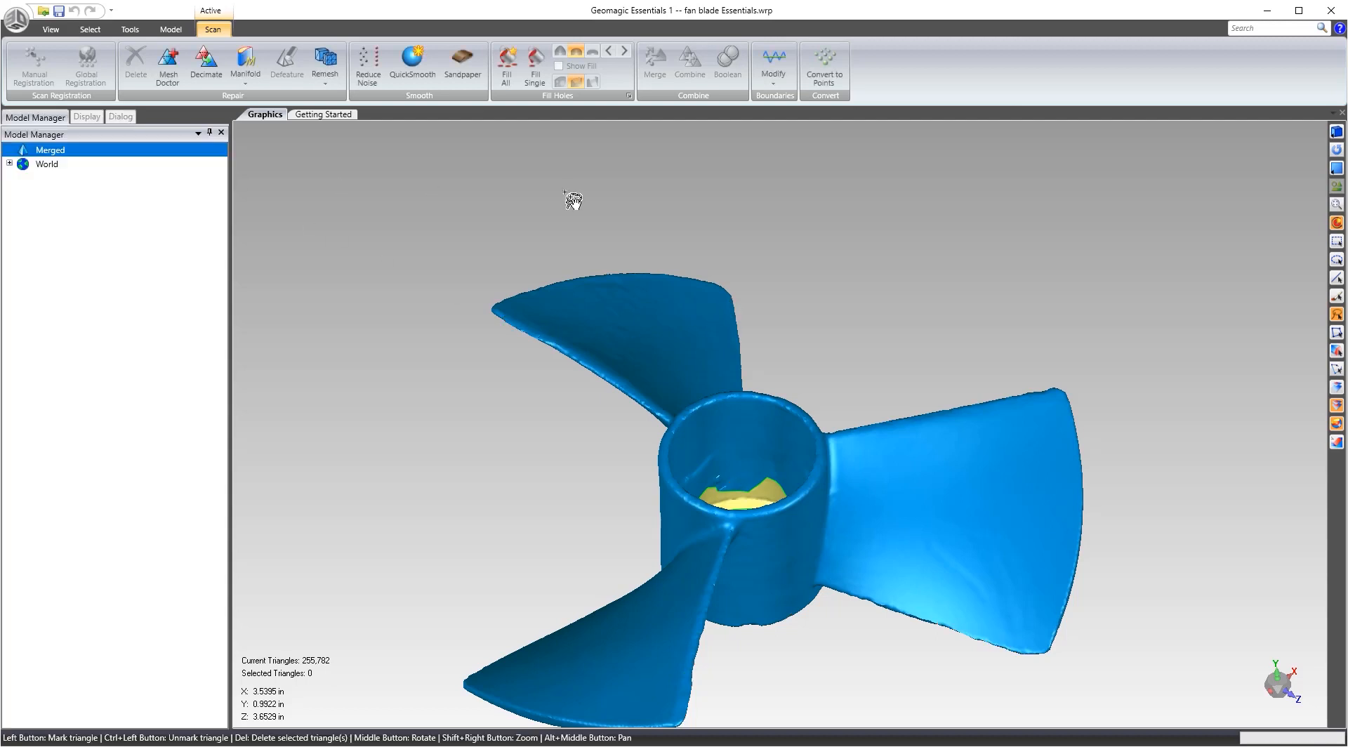
# Examine the repaired part's orientation in a straight view along the Y axis.
pyautogui.moveTo(653, 270); pyautogui.dragTo(650, 301, button='middle')
pyautogui.scroll(3, 713, 400)
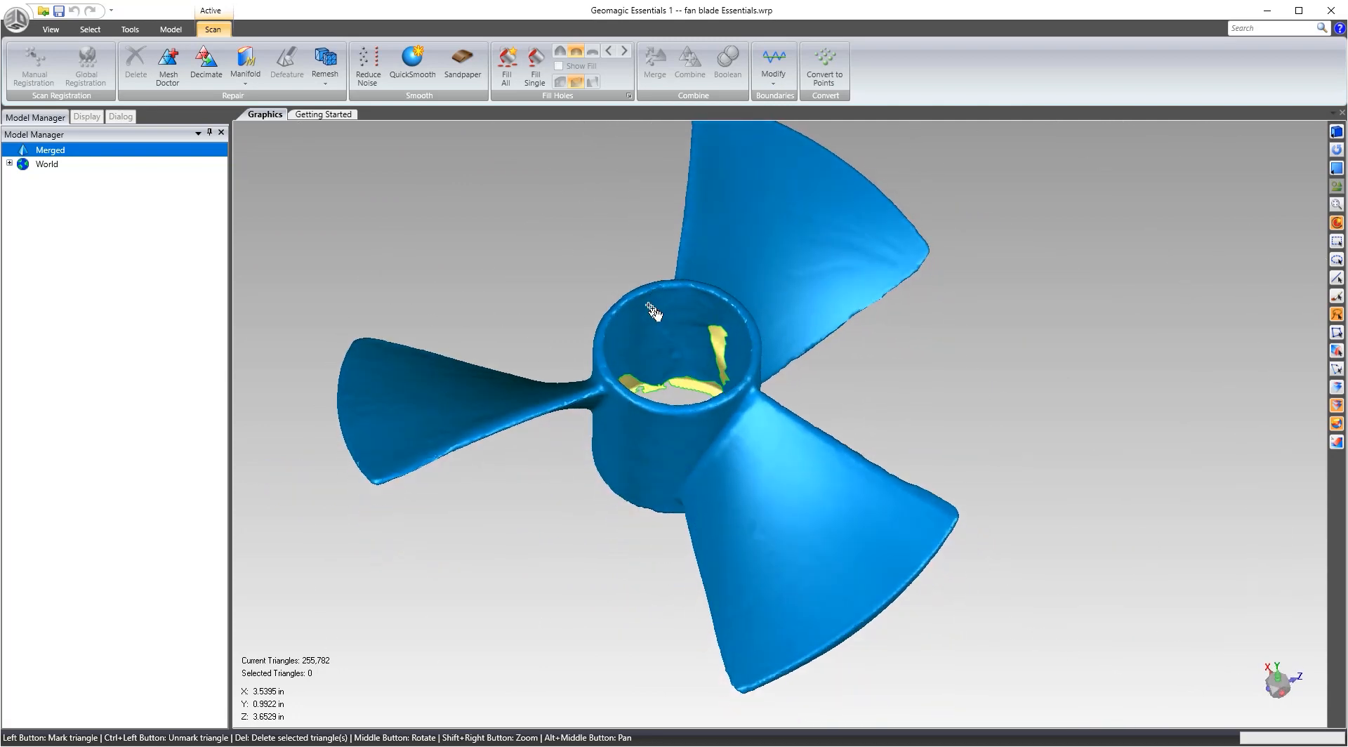
pyautogui.scroll(-5, 696, 330)
pyautogui.click(1278, 676)
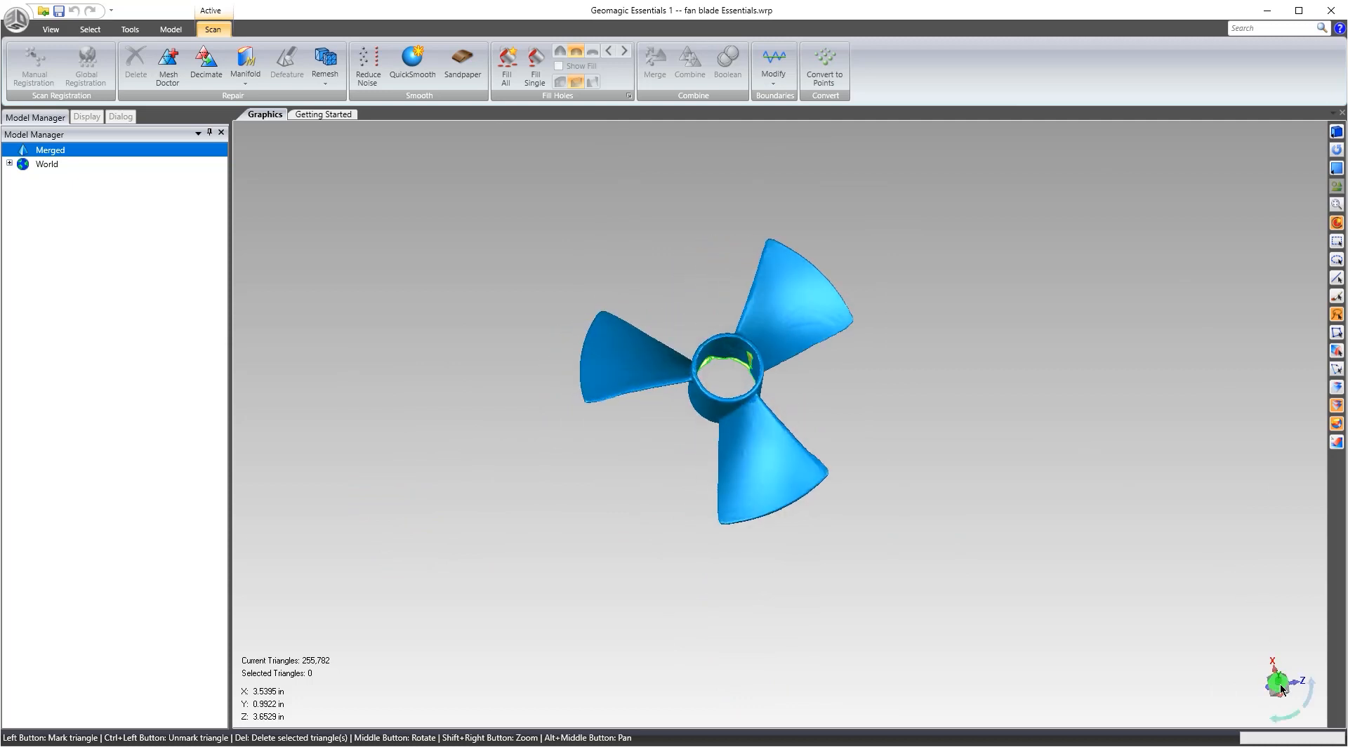
pyautogui.scroll(3, 1068, 530)
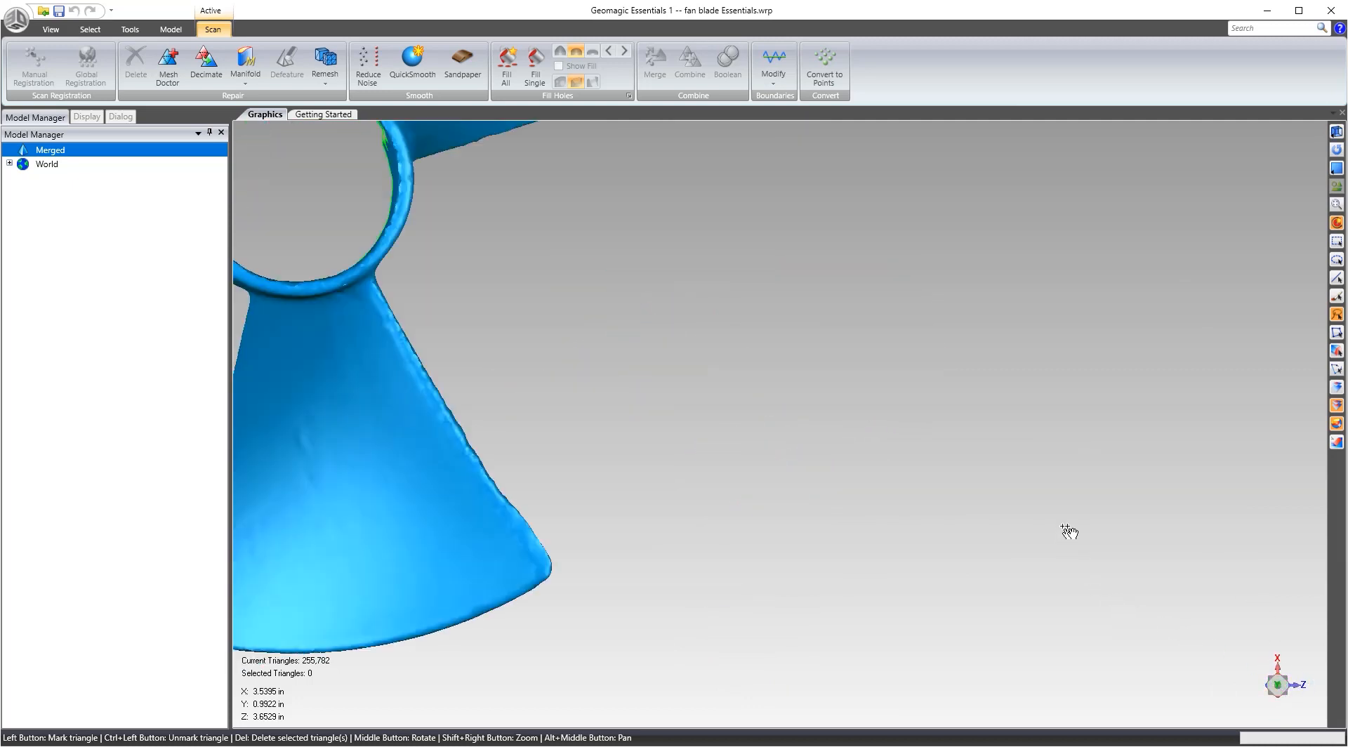
pyautogui.scroll(-8, 1065, 517)
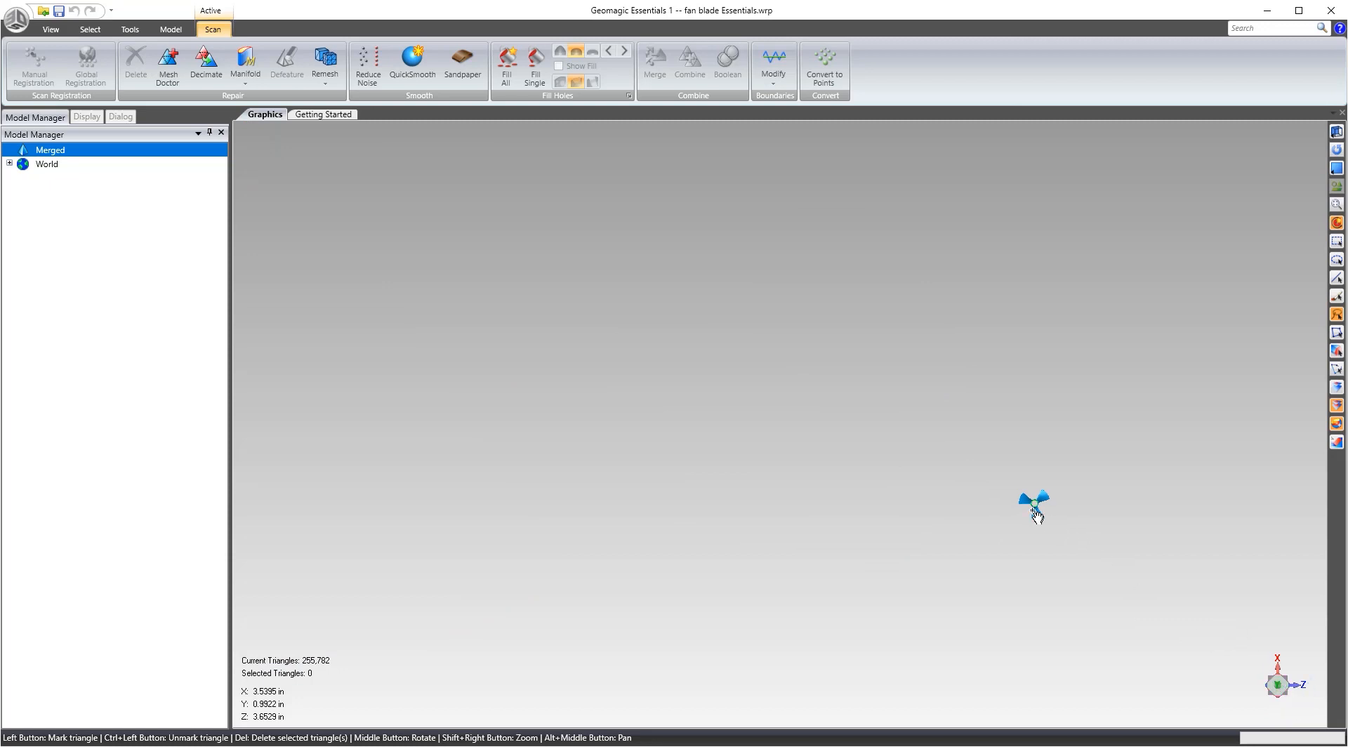
pyautogui.scroll(5, 1034, 505)
pyautogui.scroll(3, 1117, 477)
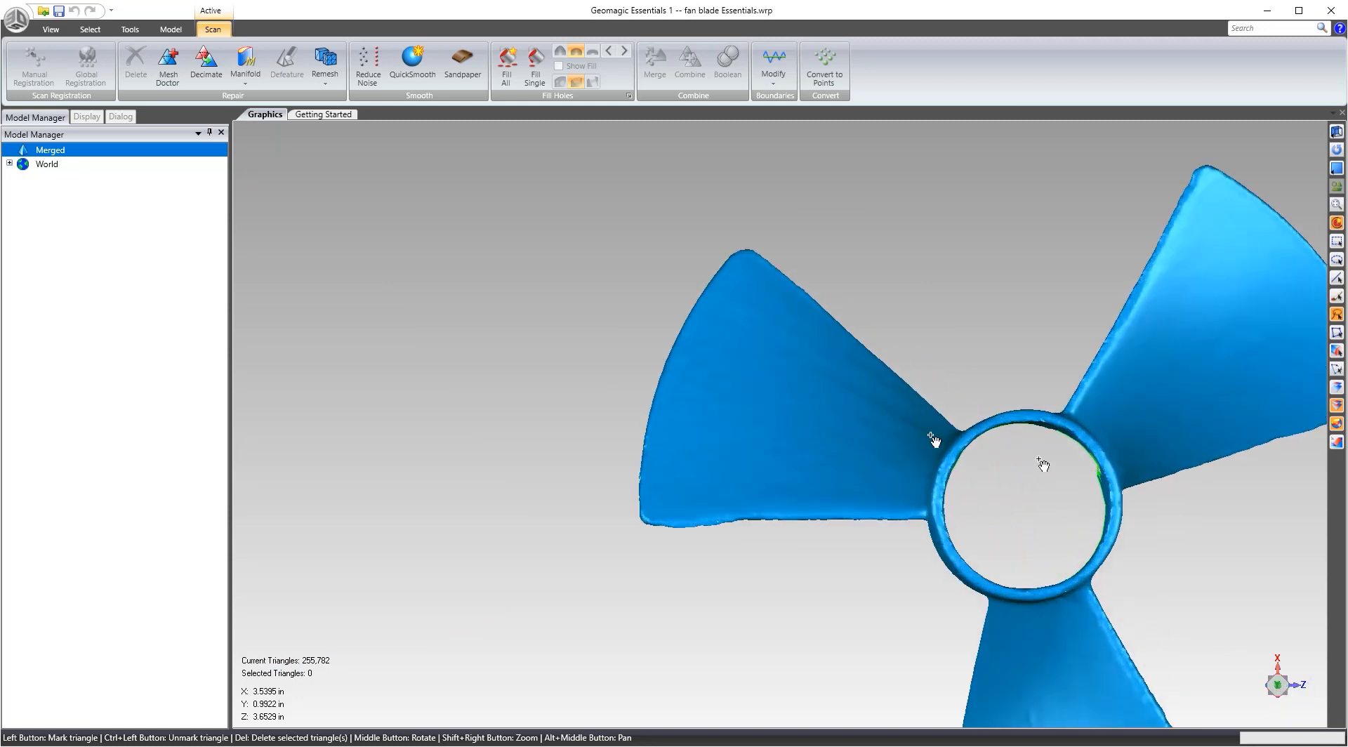
# Open the display options and compare the part's position and tilt with the world coordinate system.
pyautogui.click(87, 116)
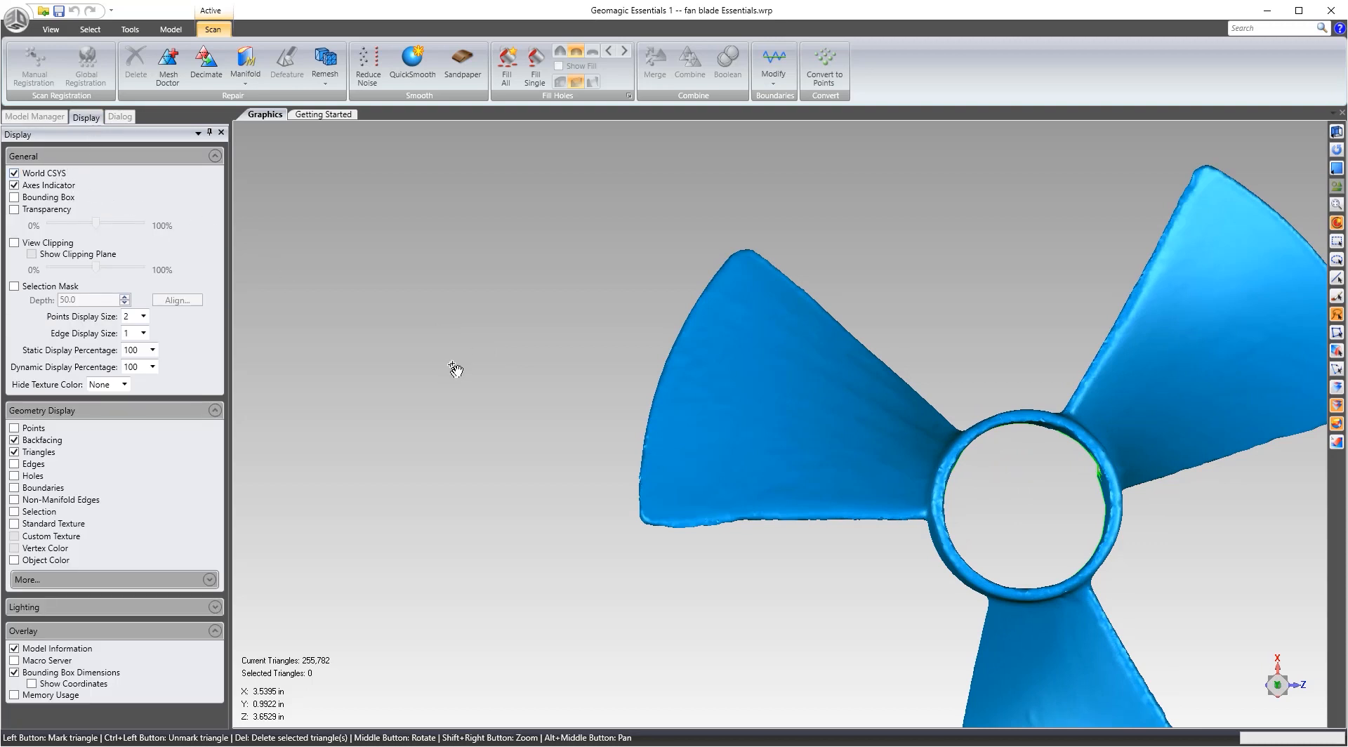
pyautogui.scroll(-10, 463, 371)
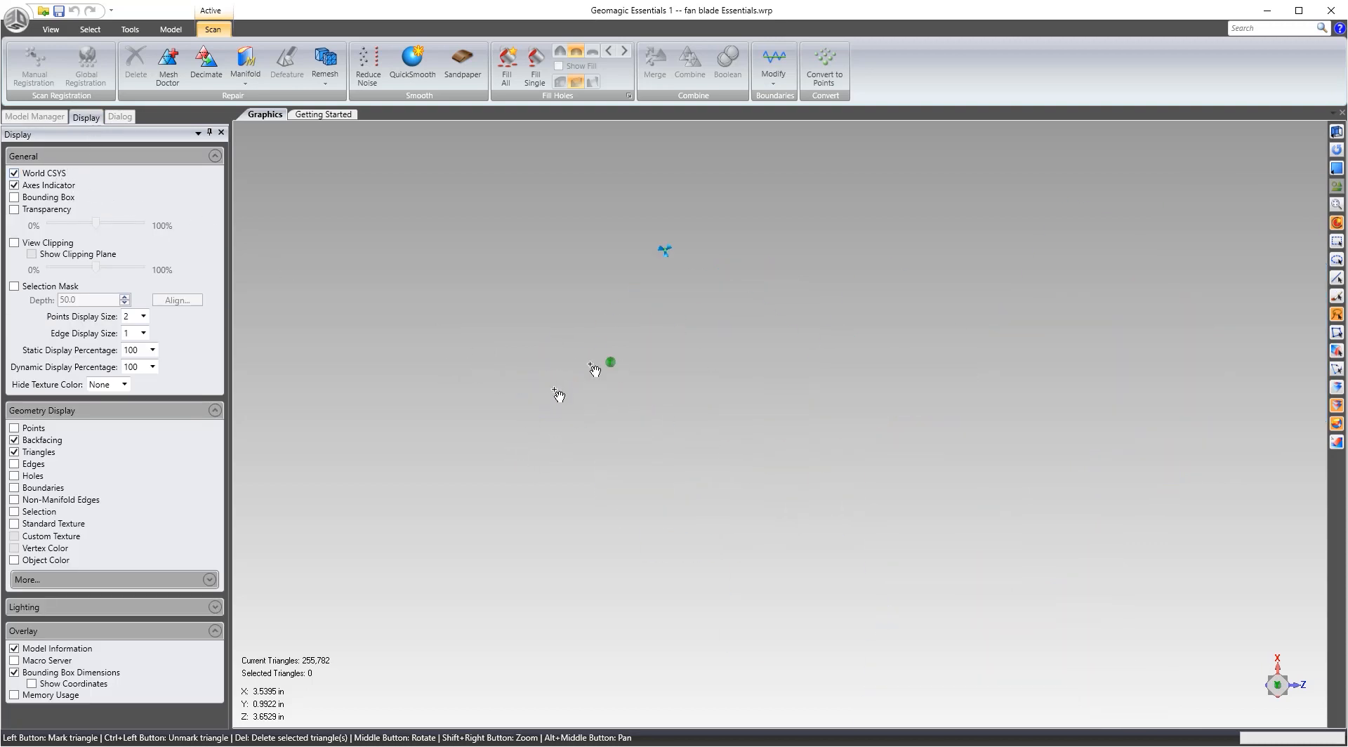
pyautogui.moveTo(594, 369); pyautogui.dragTo(643, 314, button='middle')
pyautogui.moveTo(630, 372); pyautogui.dragTo(330, 413, button='middle')
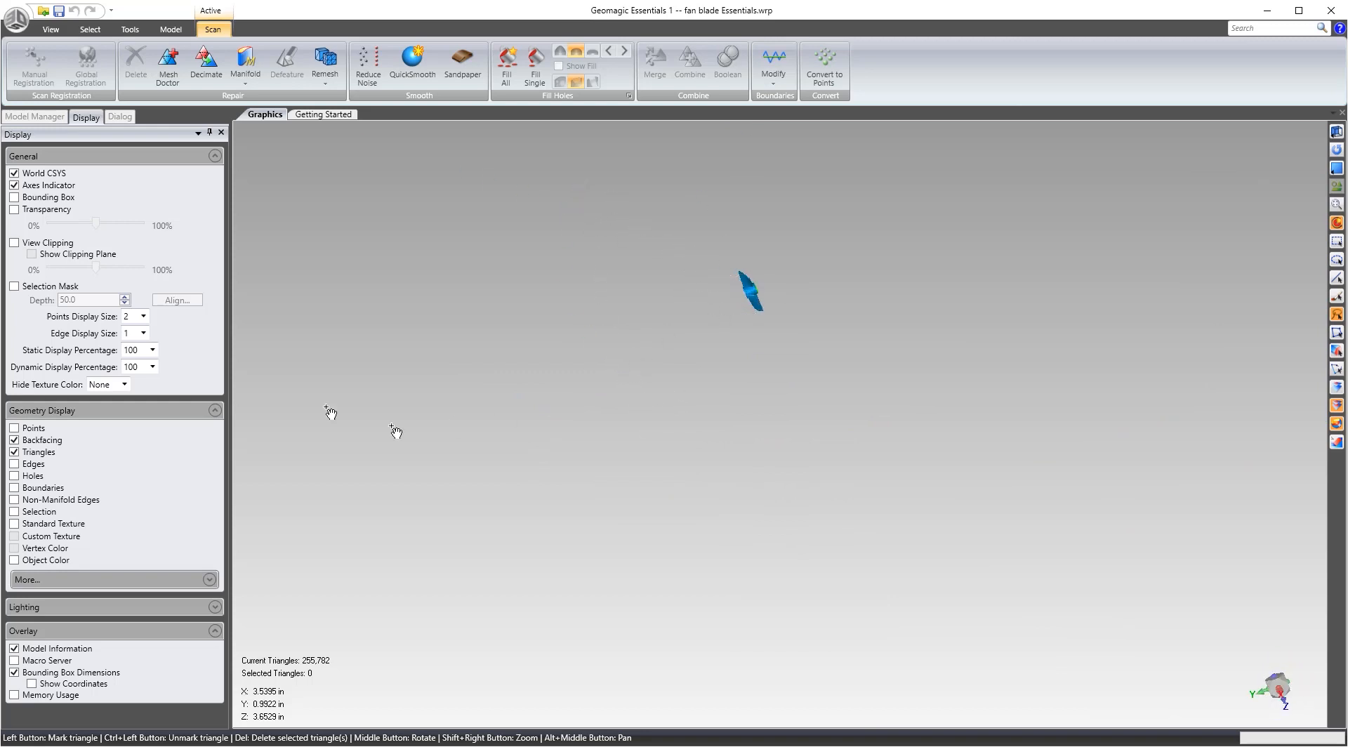
pyautogui.click(35, 116)
# Start a line feature from a cylinder axis and select the hub's entire outer cylindrical wall as the region for fitting.
pyautogui.scroll(5, 776, 301)
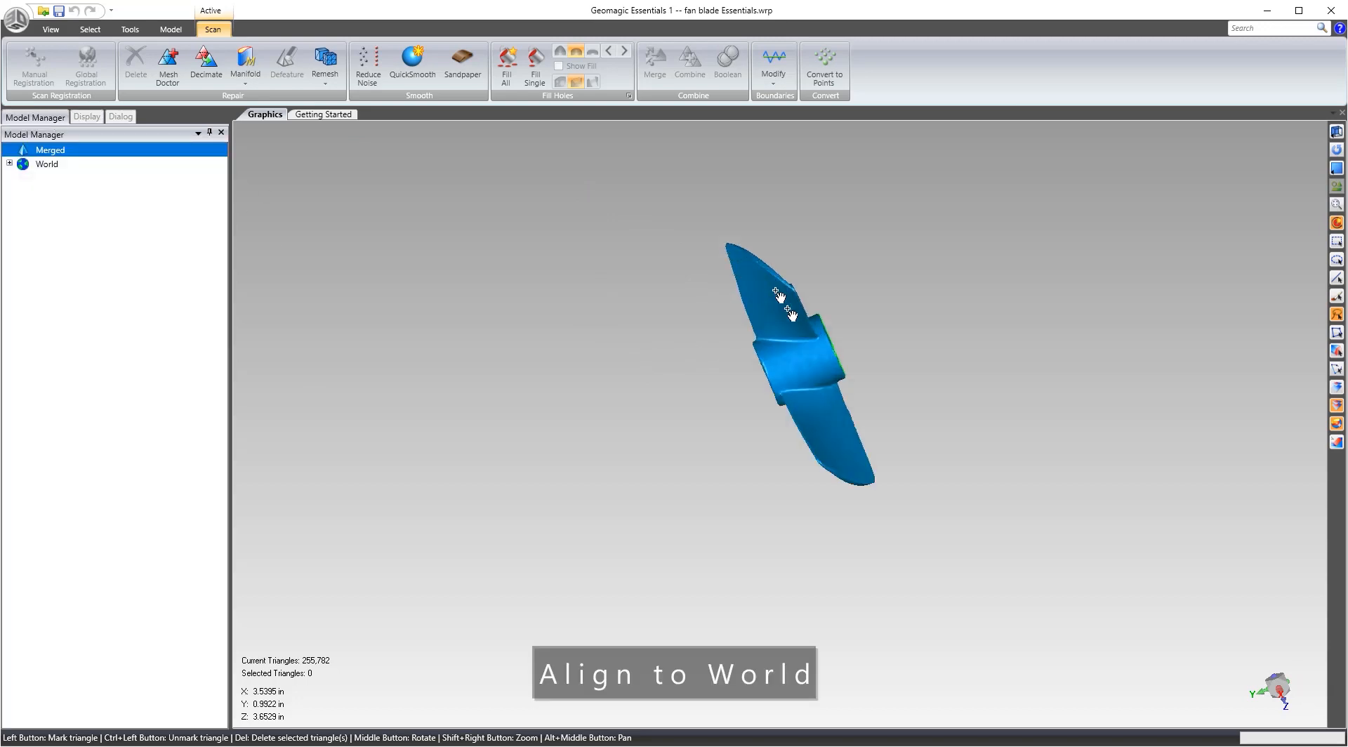
pyautogui.moveTo(765, 424); pyautogui.dragTo(730, 289, button='middle')
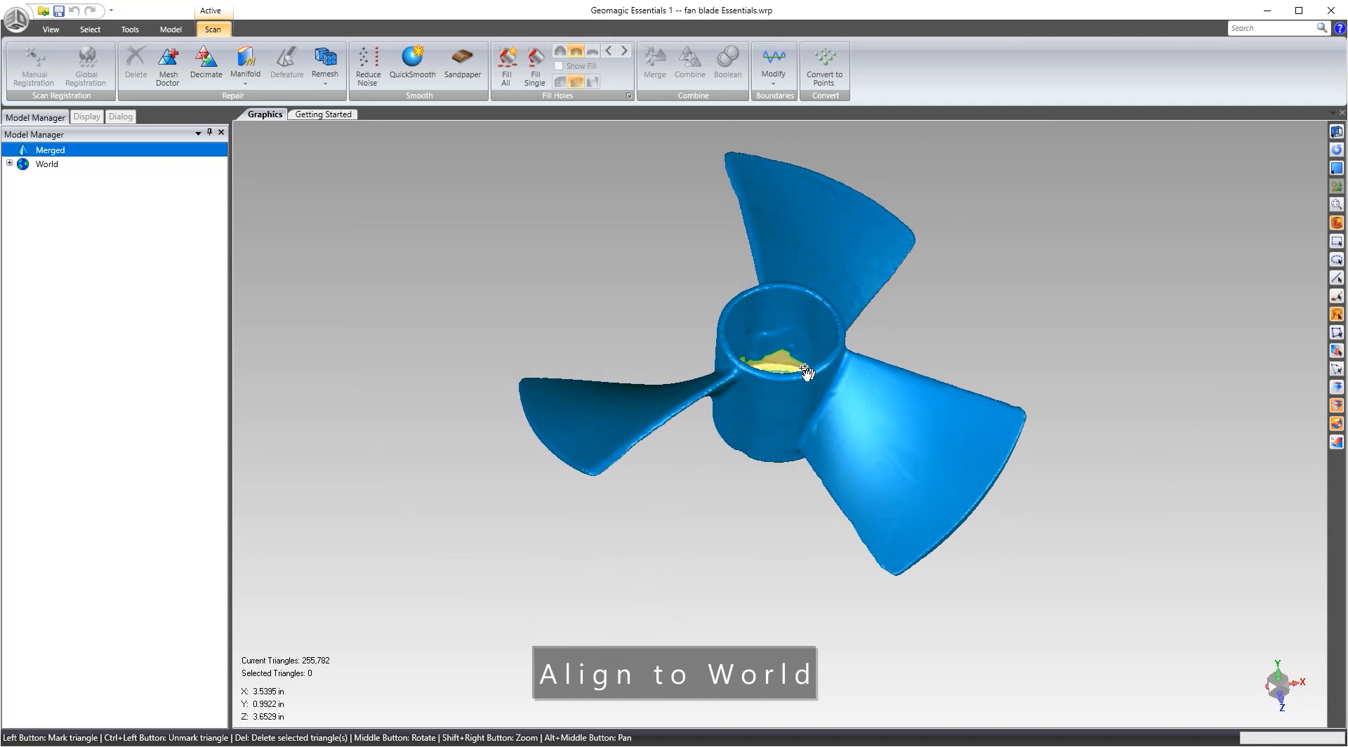
pyautogui.scroll(3, 802, 372)
pyautogui.moveTo(778, 380); pyautogui.dragTo(721, 294, button='middle')
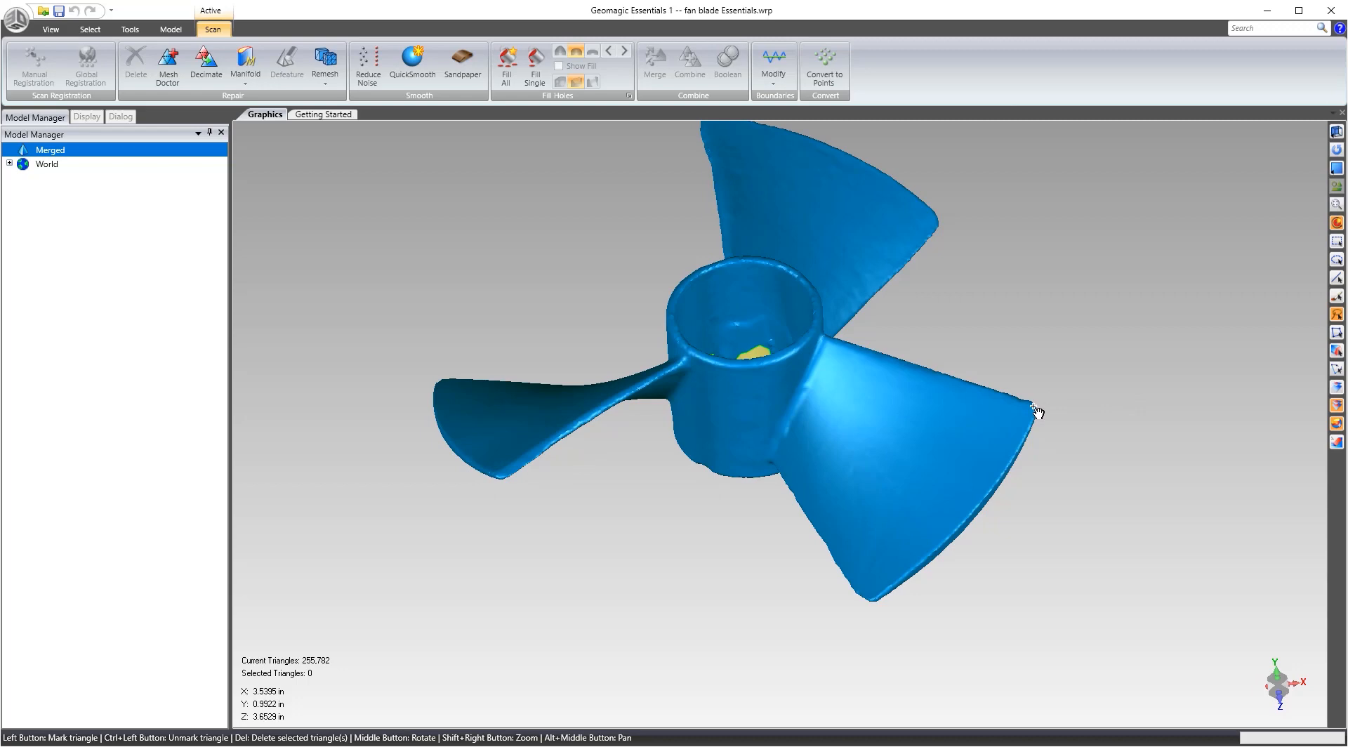
pyautogui.moveTo(1030, 403); pyautogui.dragTo(813, 288, button='middle')
pyautogui.scroll(5, 776, 284)
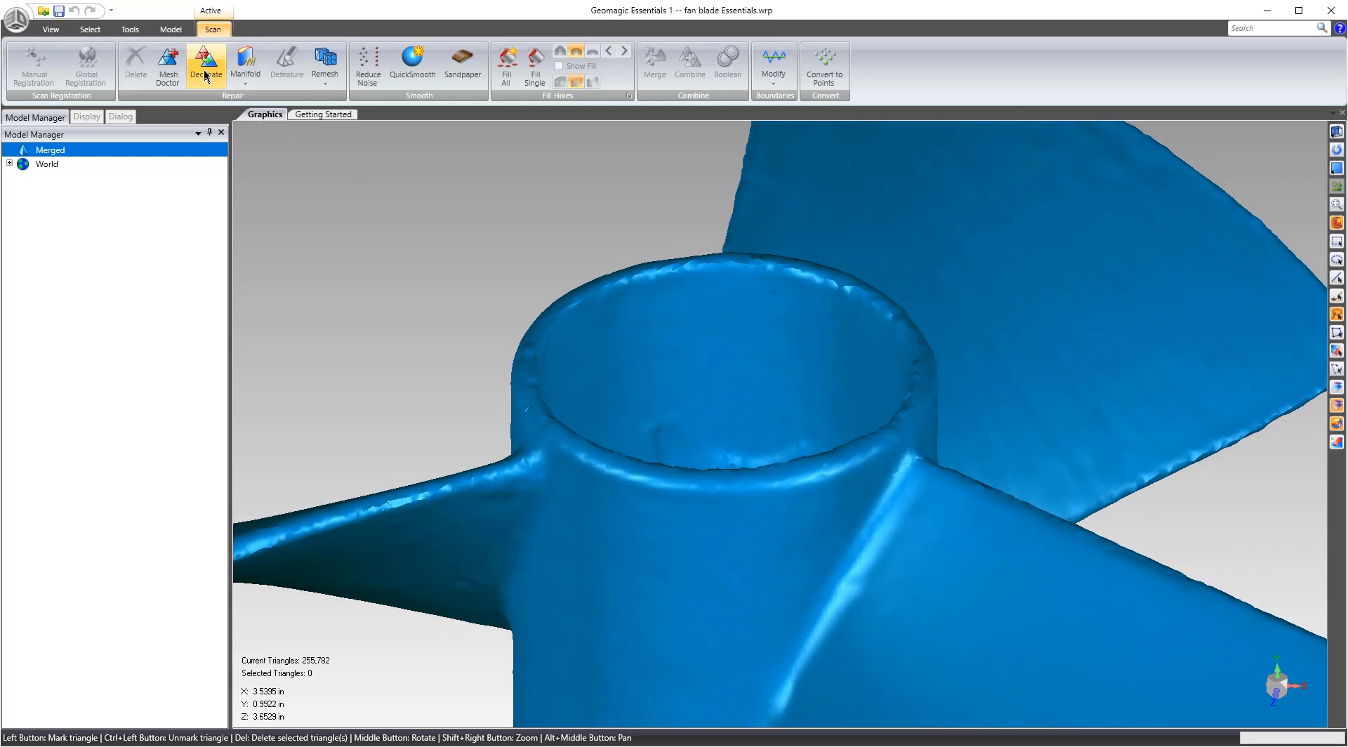
pyautogui.click(171, 31)
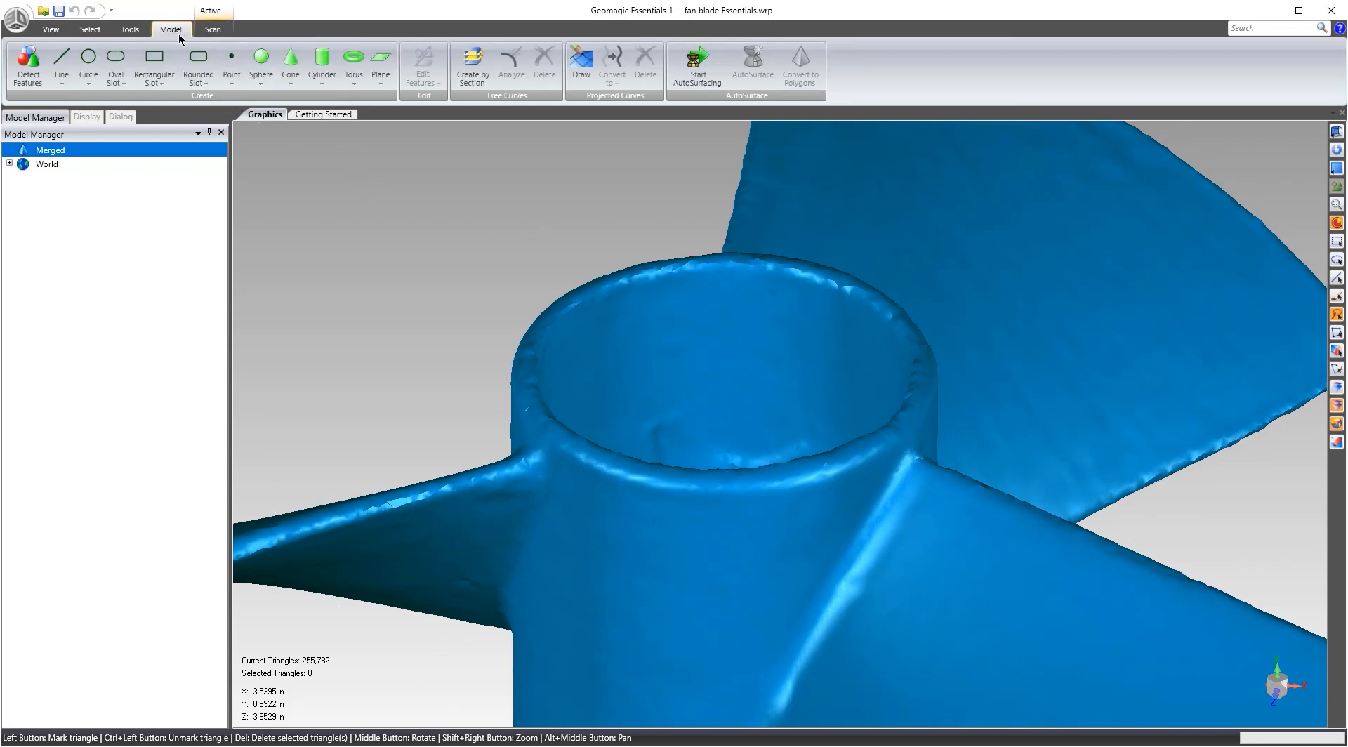
pyautogui.click(62, 83)
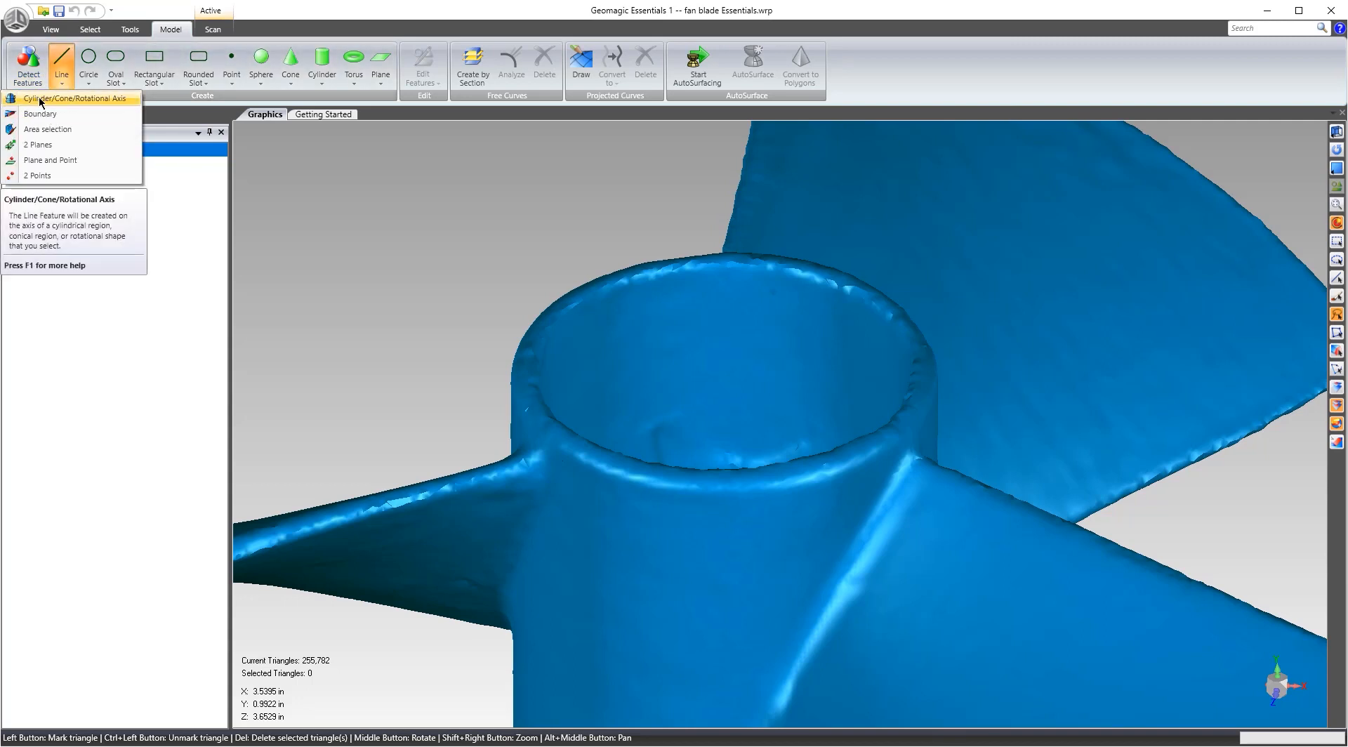
pyautogui.click(40, 100)
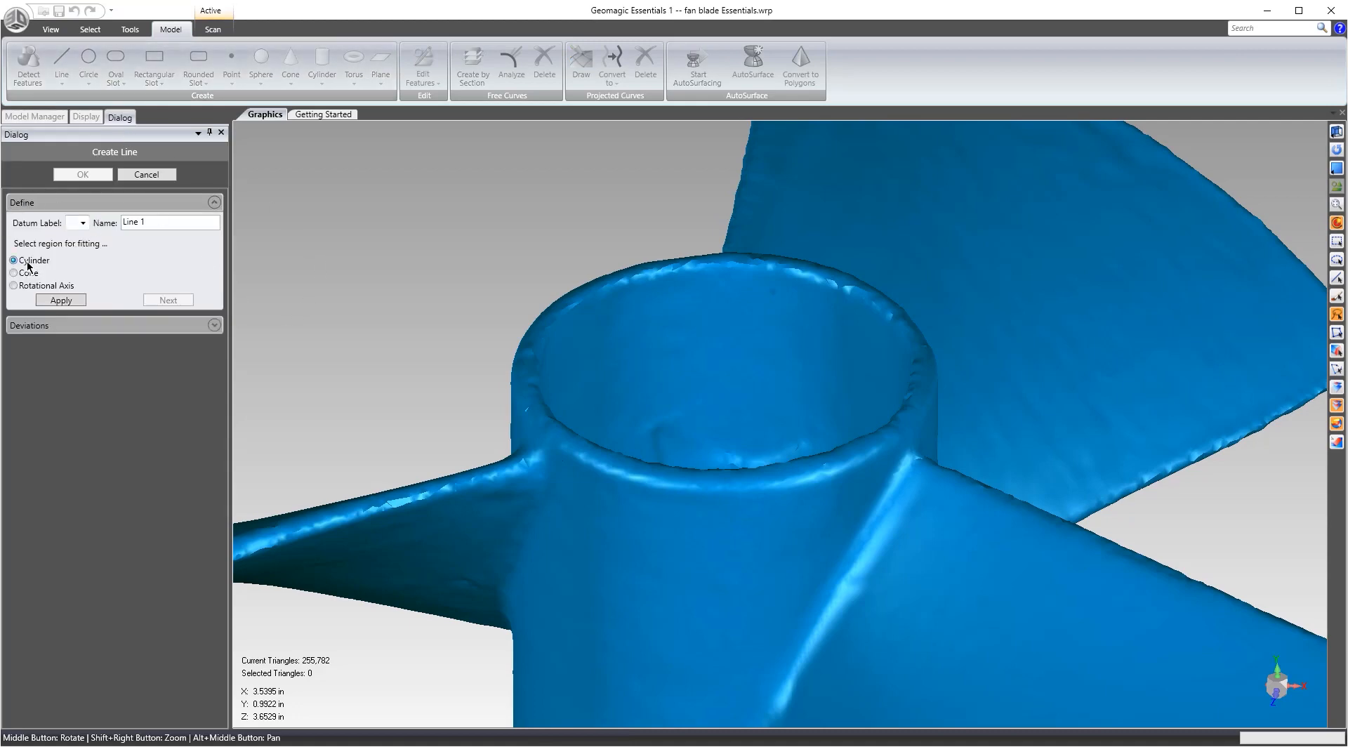
pyautogui.scroll(-5, 744, 175)
pyautogui.scroll(5, 738, 241)
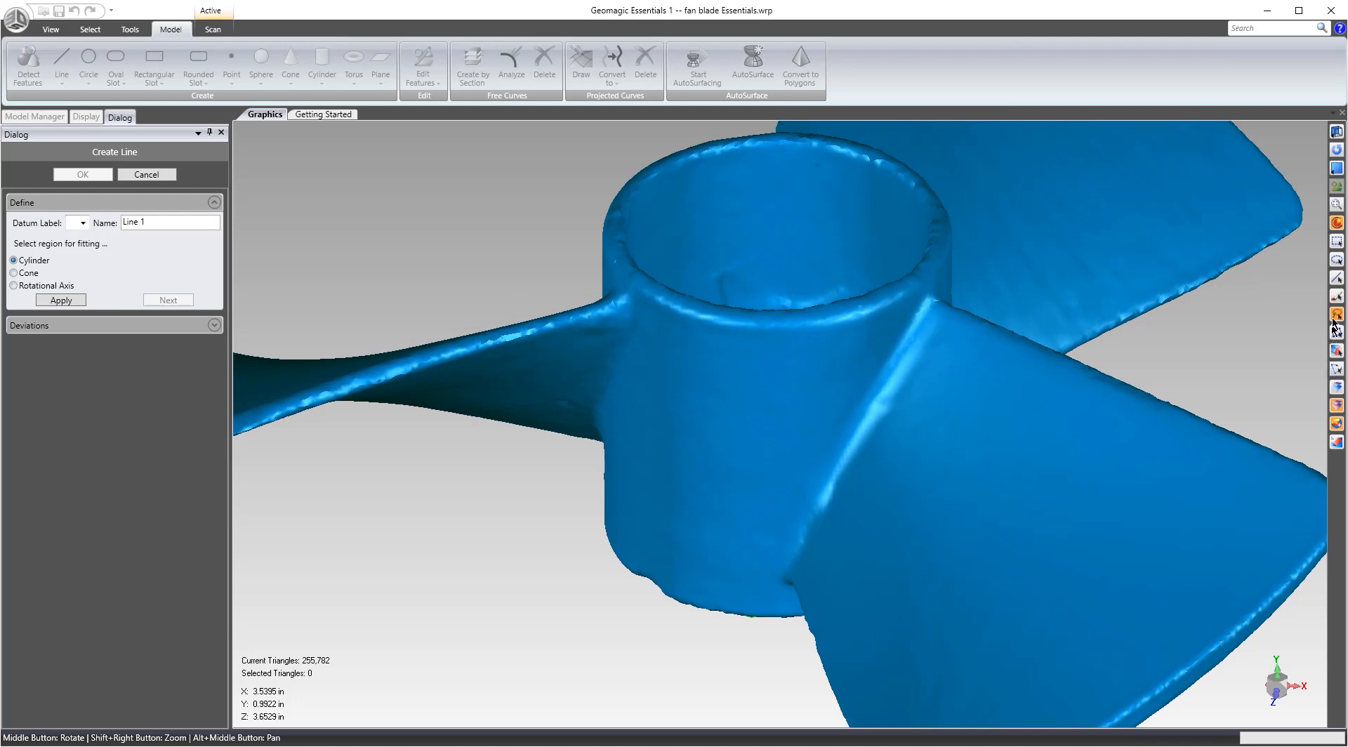
pyautogui.click(1338, 386)
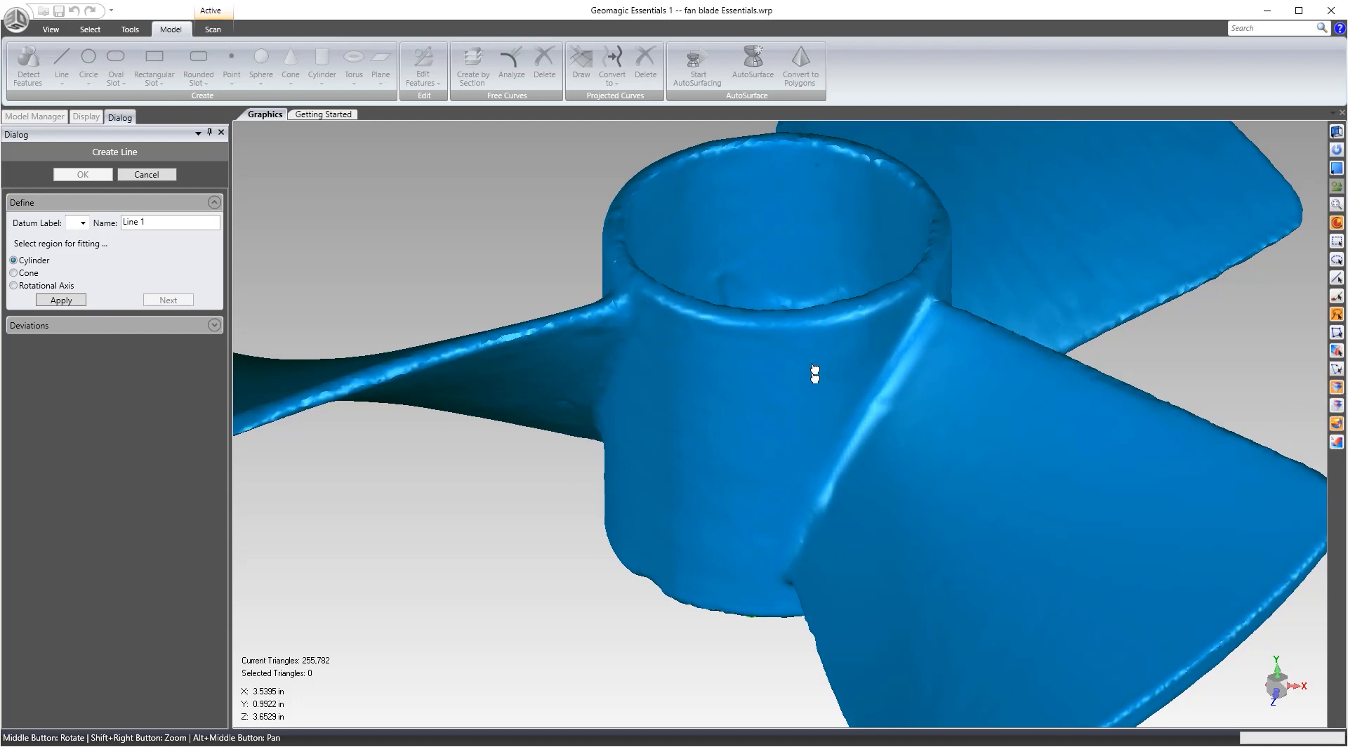
pyautogui.moveTo(762, 372)
pyautogui.mouseDown()
pyautogui.moveTo(657, 387)
pyautogui.moveTo(718, 430)
pyautogui.moveTo(709, 517)
pyautogui.moveTo(731, 485)
pyautogui.moveTo(671, 425)
pyautogui.moveTo(734, 475)
pyautogui.mouseUp()
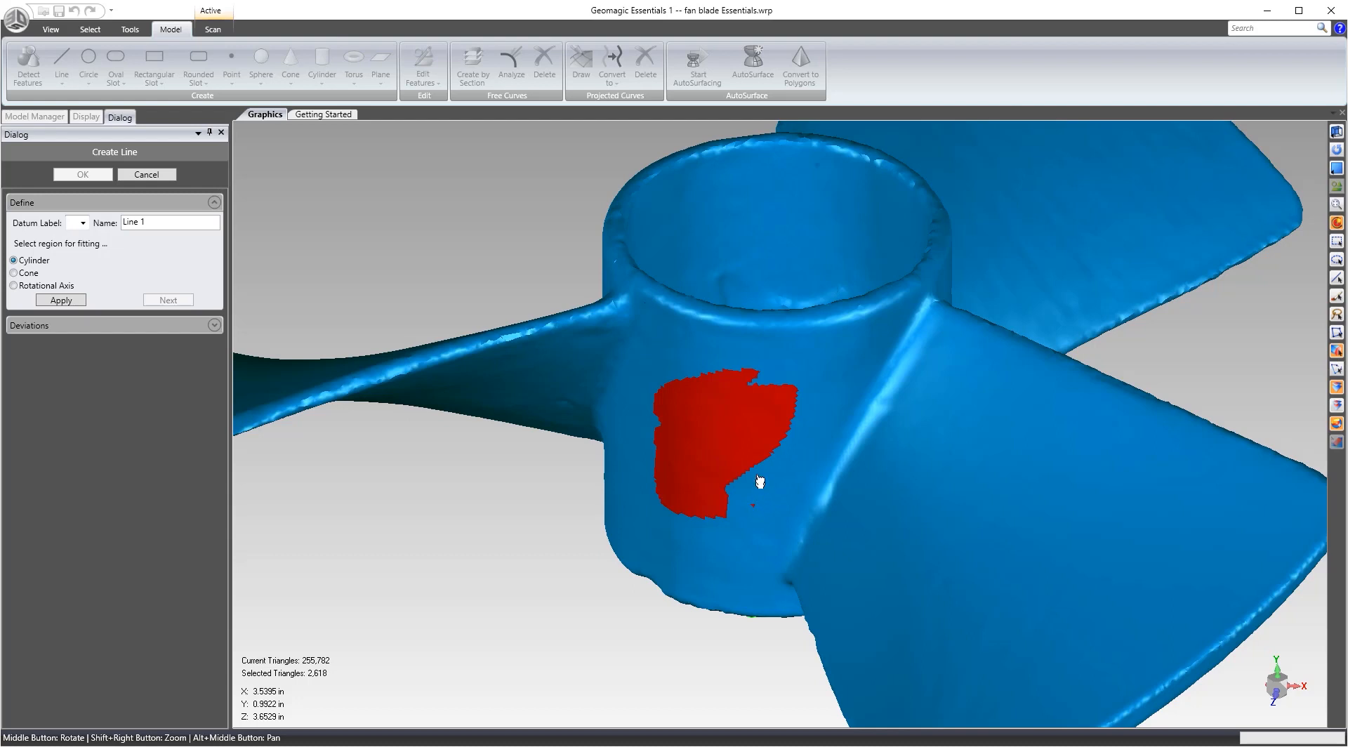
pyautogui.moveTo(758, 476); pyautogui.dragTo(759, 435)
pyautogui.click(766, 422)
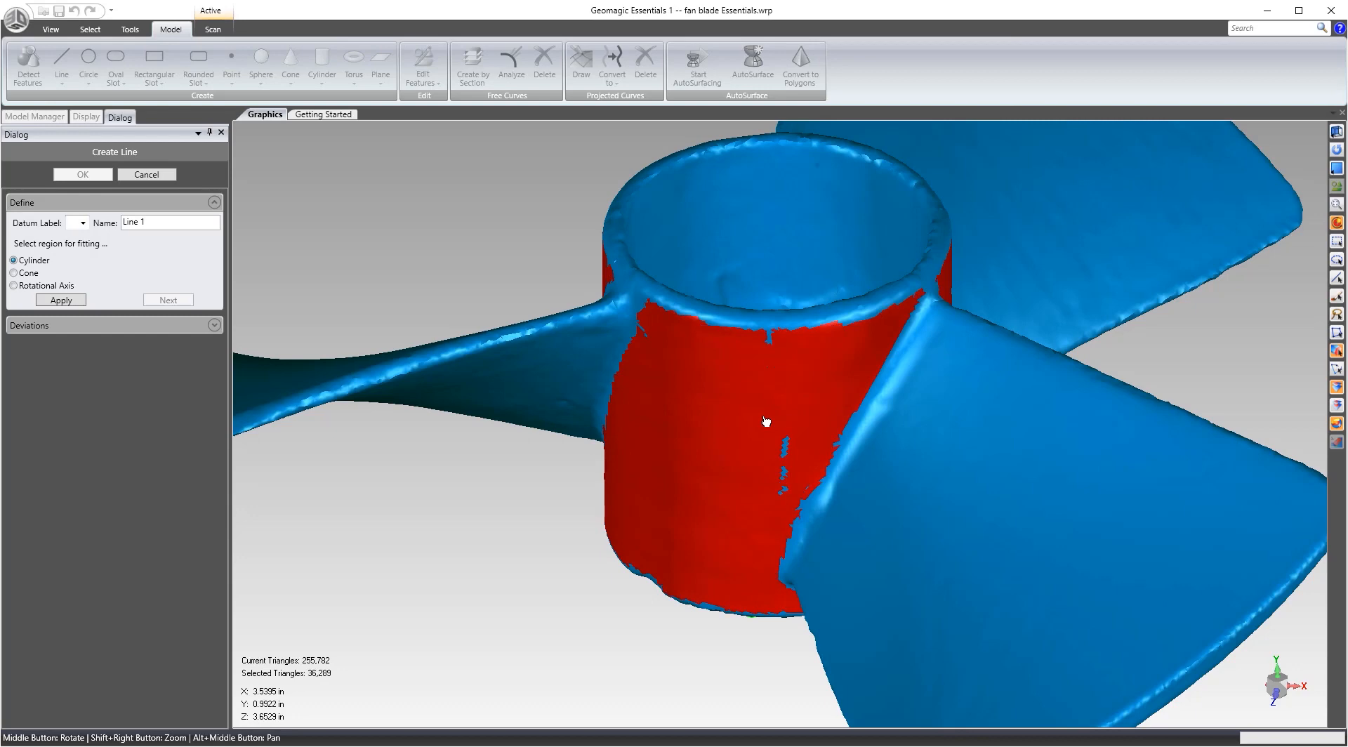
# Fit the line to the selected cylindrical wall, creating the axis through the hub, and accept it.
pyautogui.moveTo(906, 394); pyautogui.dragTo(456, 436, button='middle')
pyautogui.scroll(-5, 530, 427)
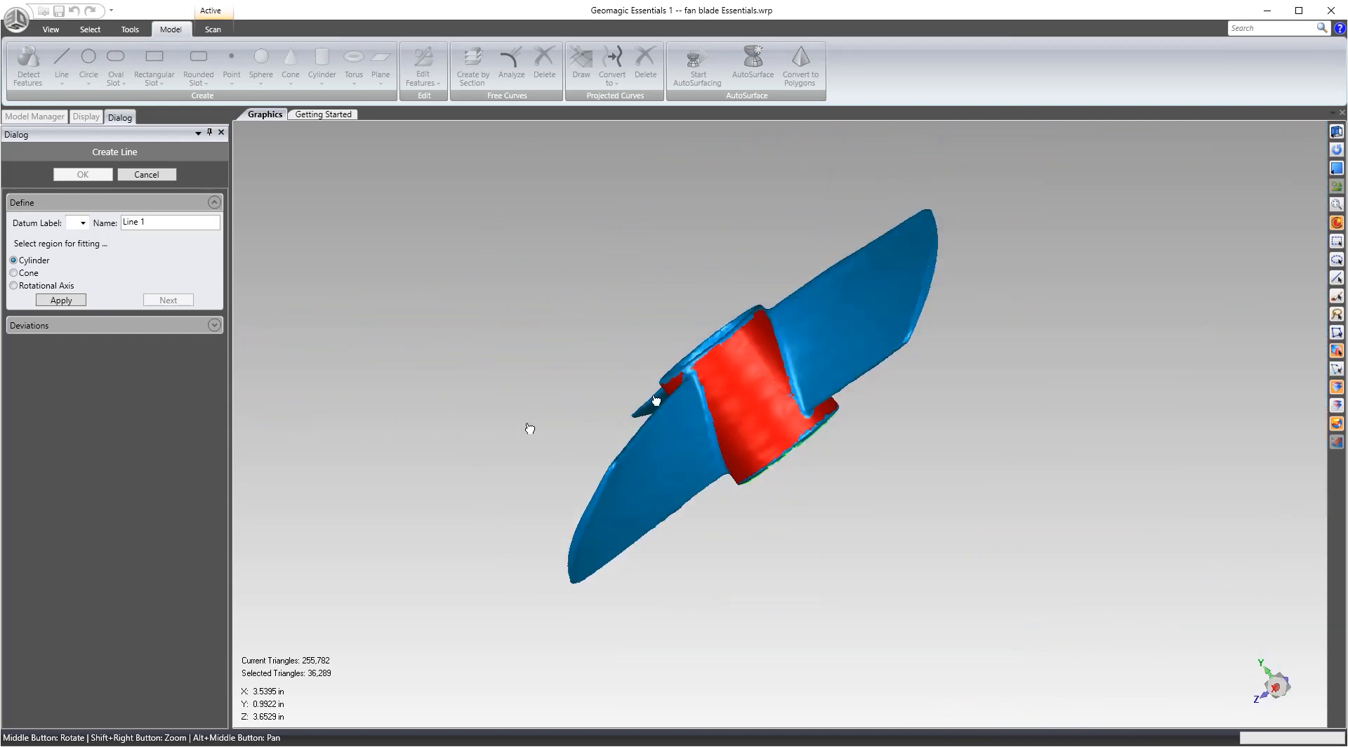
pyautogui.moveTo(716, 345); pyautogui.dragTo(1032, 337, button='middle')
pyautogui.scroll(5, 715, 432)
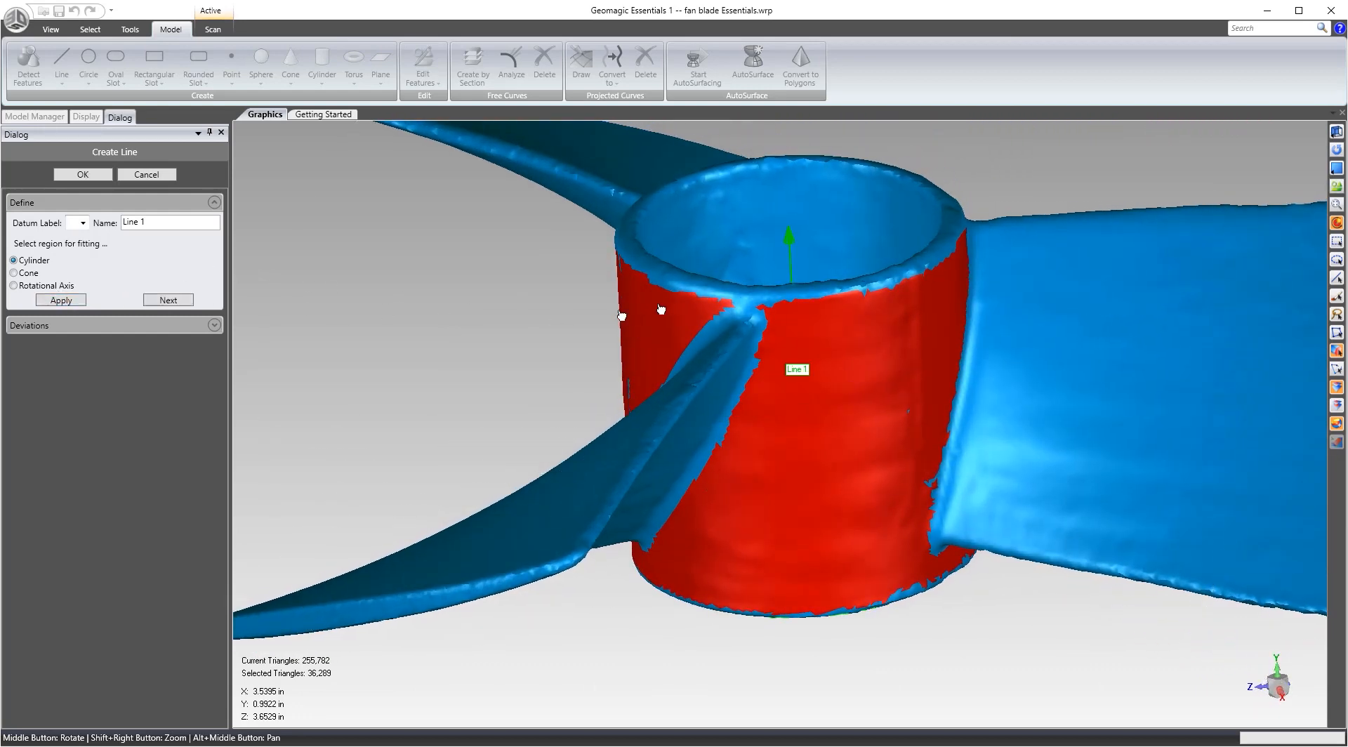
pyautogui.moveTo(655, 310); pyautogui.dragTo(709, 505, button='middle')
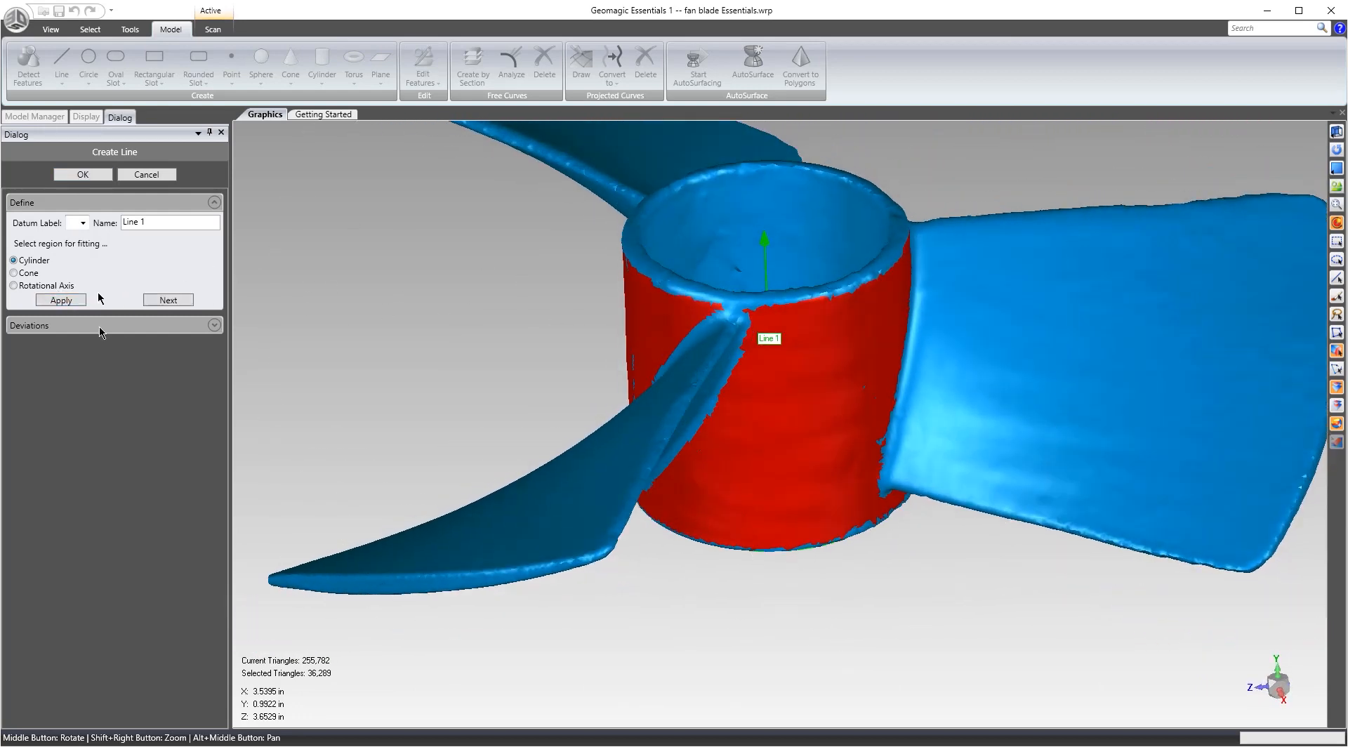
pyautogui.click(168, 300)
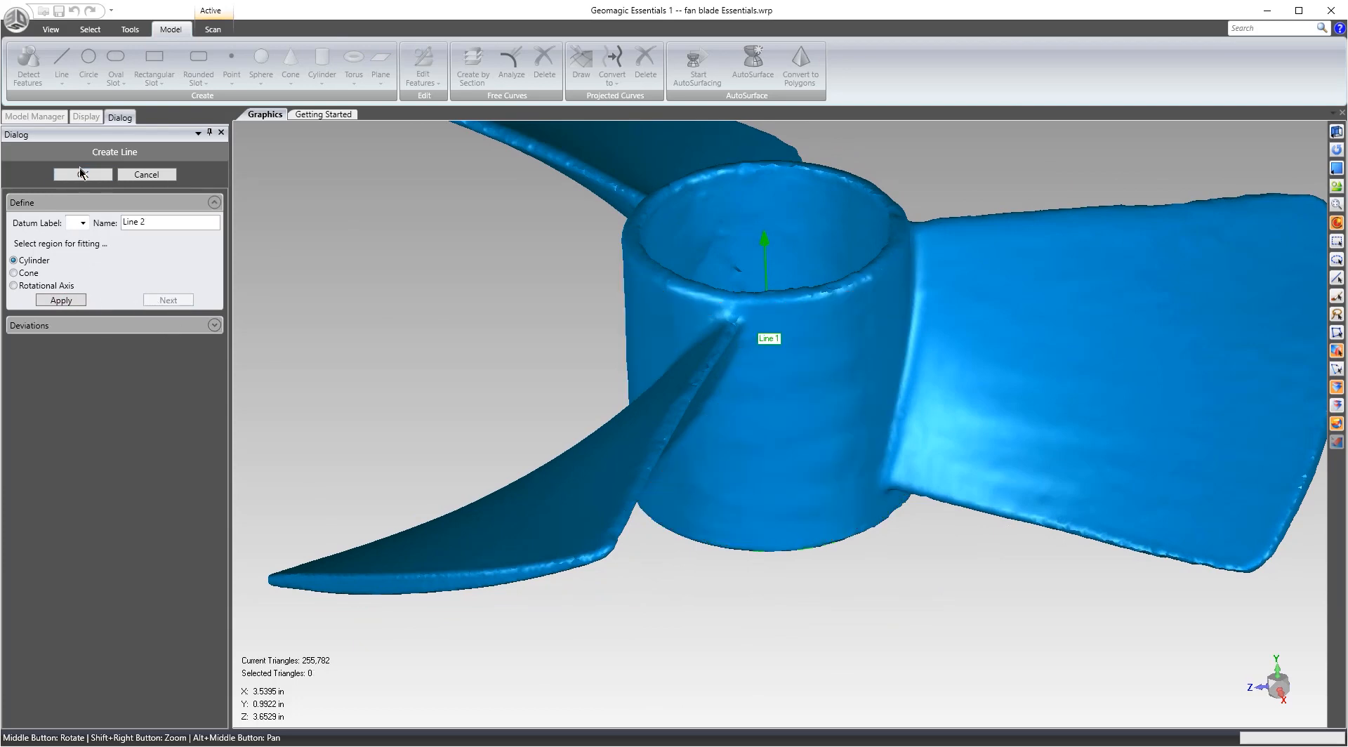
pyautogui.click(81, 174)
# Mark individual triangles spaced along the first part of the flat face of the hub's upper rim.
pyautogui.scroll(-3, 698, 304)
pyautogui.moveTo(698, 304); pyautogui.dragTo(705, 403, button='middle')
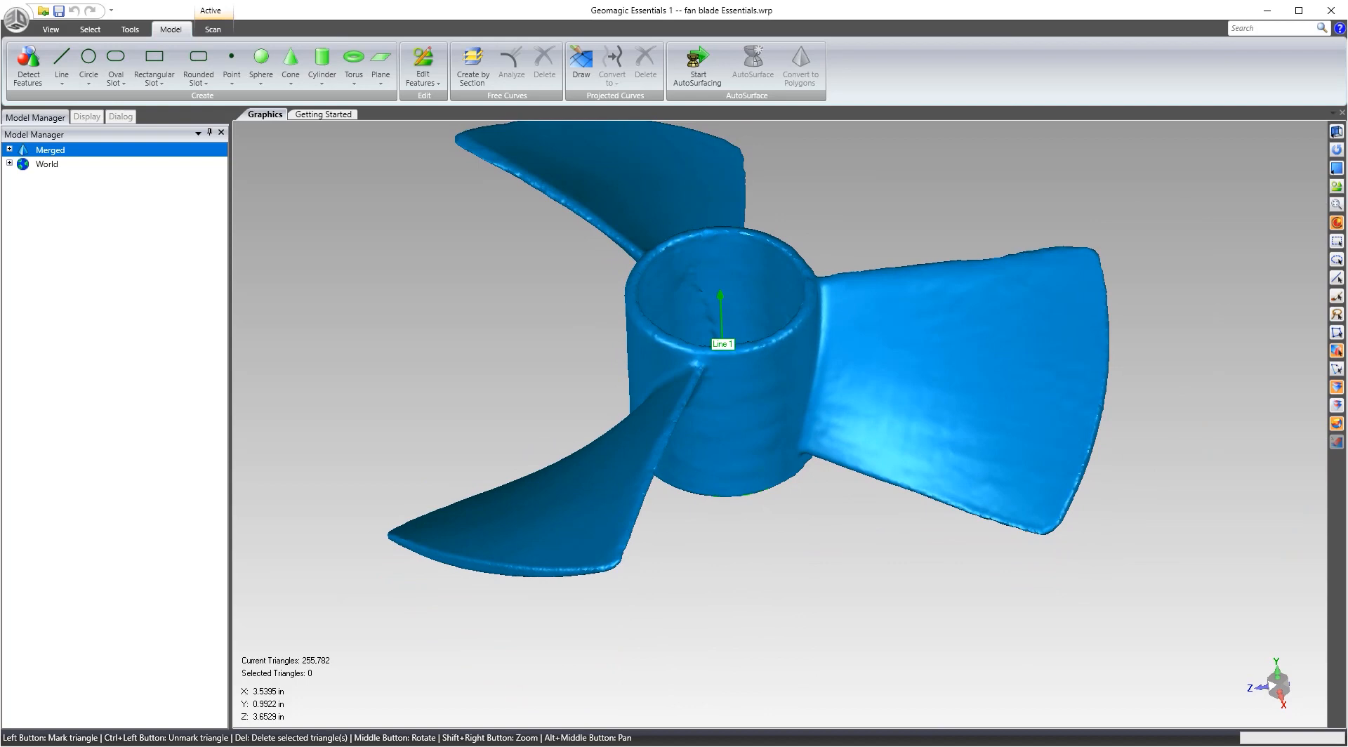
pyautogui.scroll(-2, 667, 325)
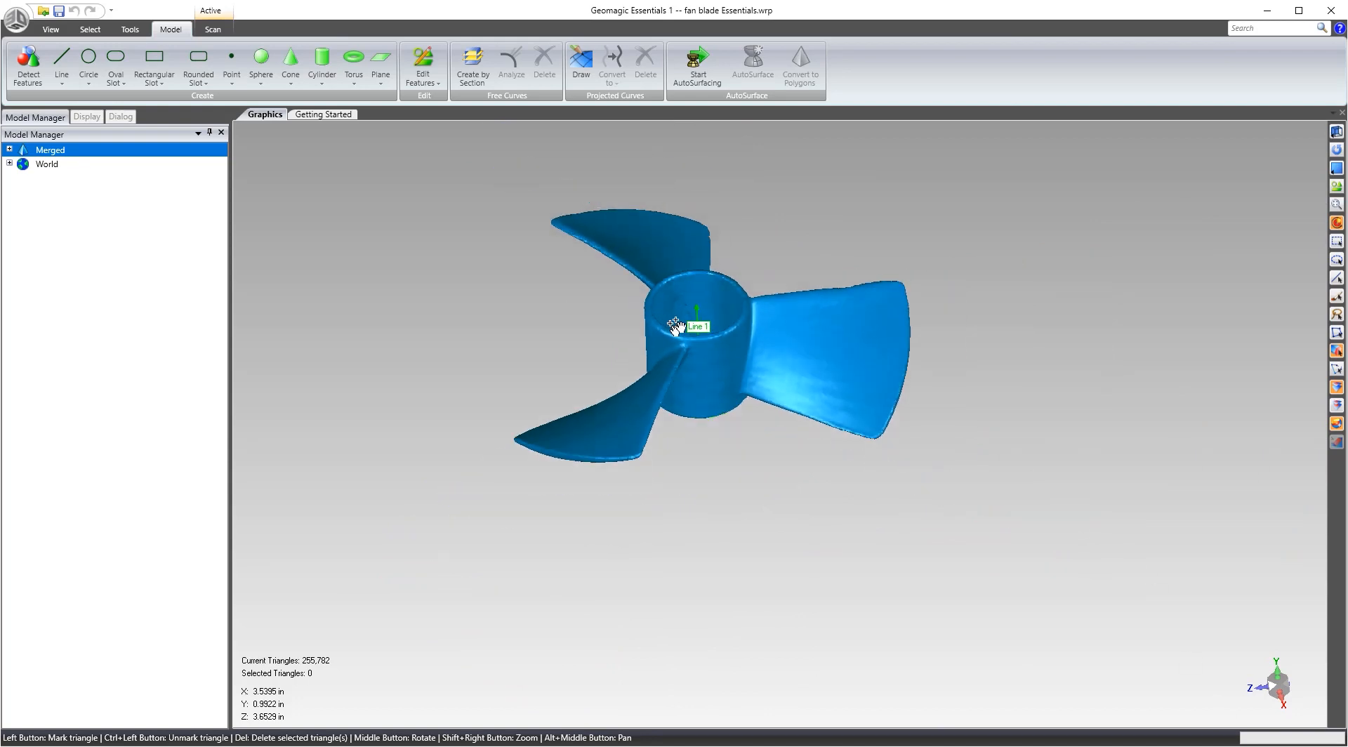
pyautogui.scroll(6, 674, 281)
pyautogui.moveTo(674, 260); pyautogui.dragTo(479, 6, button='middle')
pyautogui.scroll(-3, 622, 515)
pyautogui.scroll(5, 623, 516)
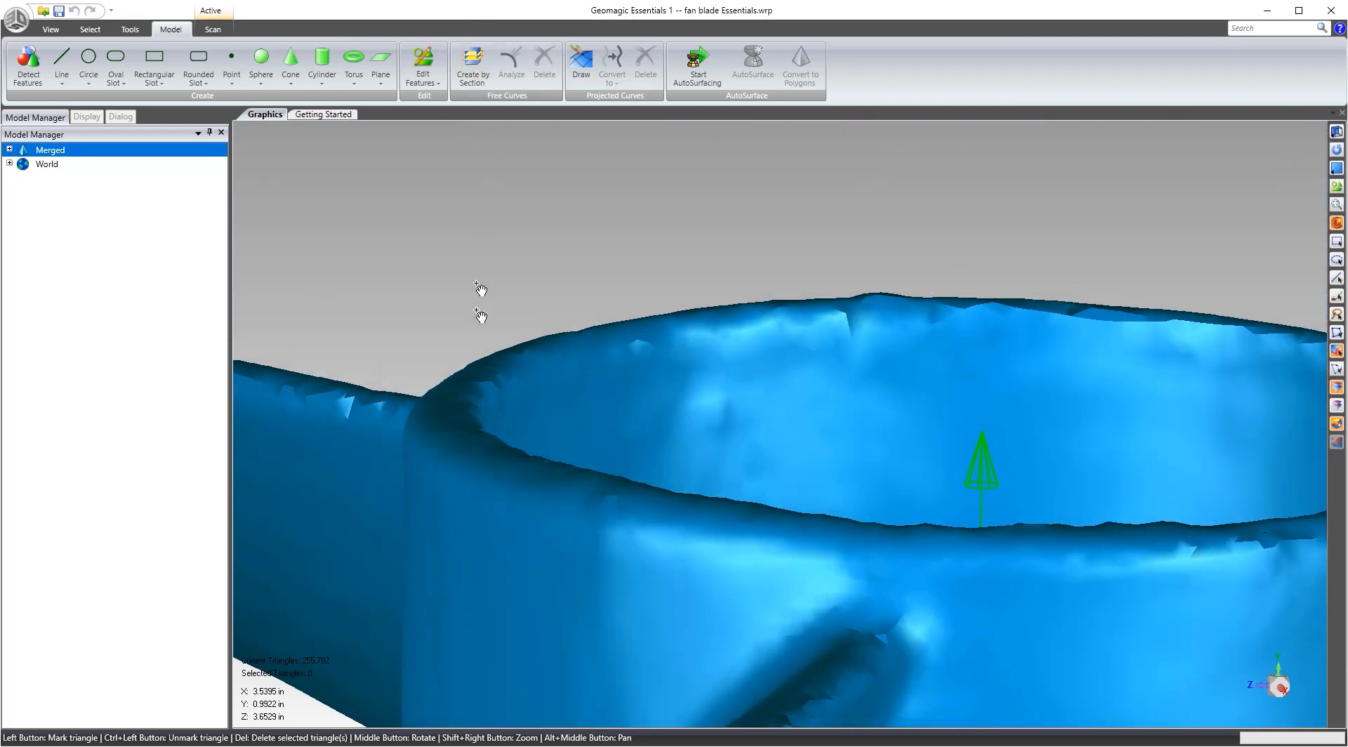
pyautogui.moveTo(456, 437); pyautogui.dragTo(491, 460, button='middle')
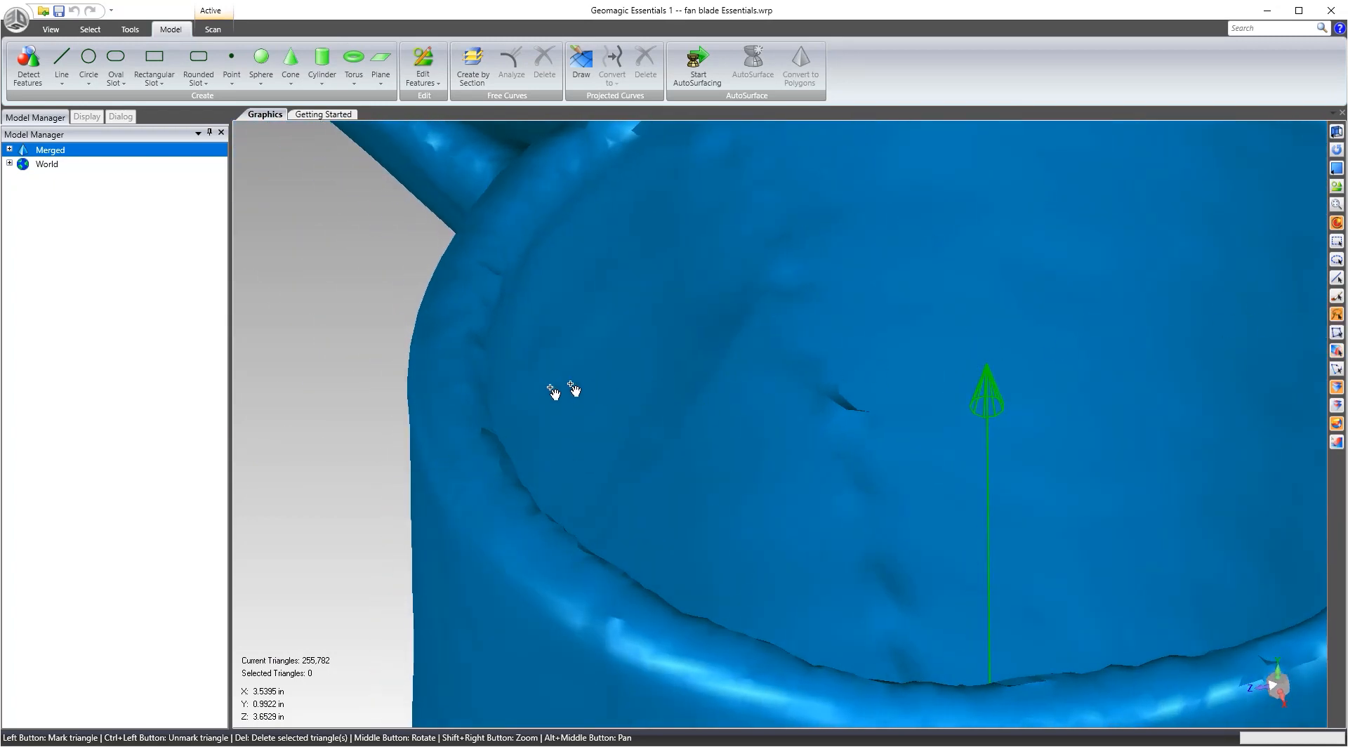
pyautogui.click(449, 355)
pyautogui.click(461, 295)
pyautogui.click(483, 241)
pyautogui.click(499, 209)
pyautogui.click(580, 591)
pyautogui.click(658, 619)
pyautogui.click(740, 668)
pyautogui.click(806, 682)
# Mark further triangles around the remainder of the hub's upper rim to complete the ring of selected spots.
pyautogui.scroll(-4, 1087, 670)
pyautogui.scroll(2, 1276, 521)
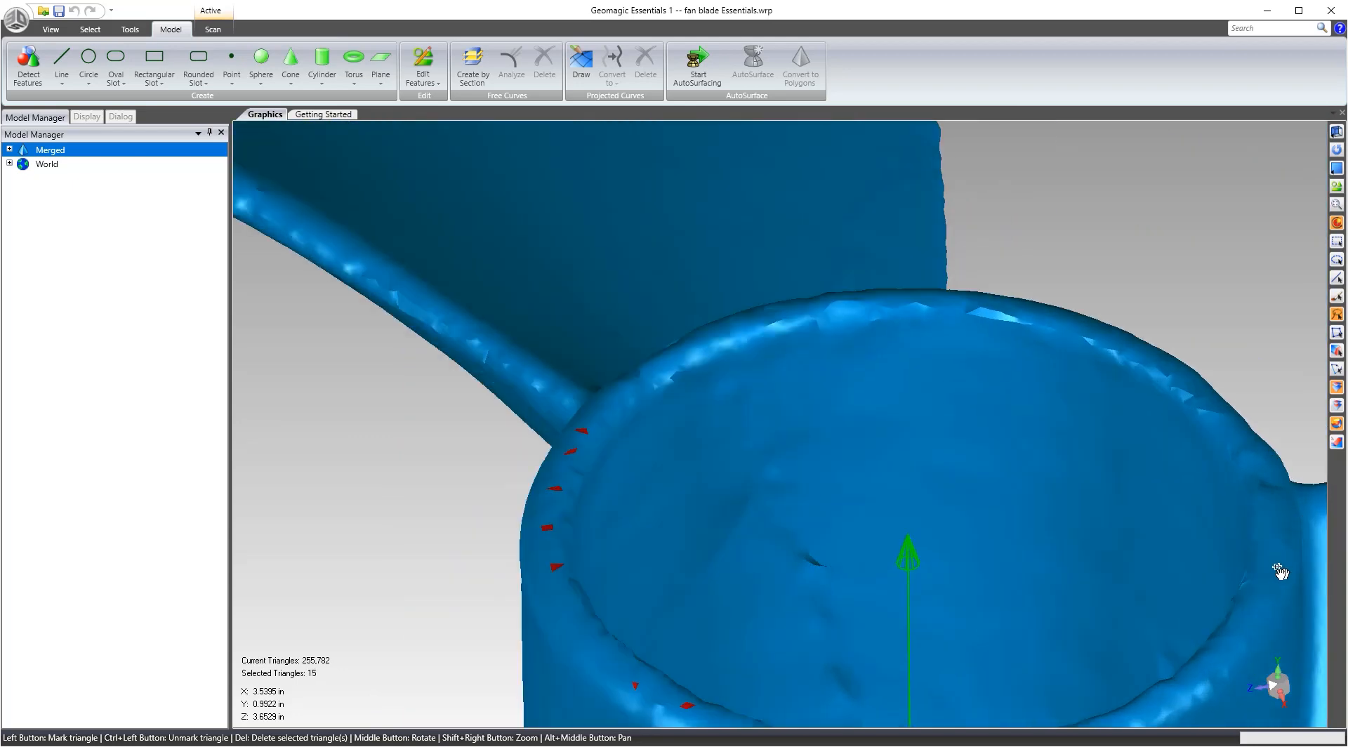
pyautogui.click(1265, 518)
pyautogui.click(1012, 310)
pyautogui.click(931, 303)
pyautogui.click(847, 297)
pyautogui.click(770, 324)
pyautogui.click(789, 322)
pyautogui.click(724, 340)
pyautogui.click(656, 375)
pyautogui.click(624, 401)
pyautogui.moveTo(625, 400); pyautogui.dragTo(617, 525, button='middle')
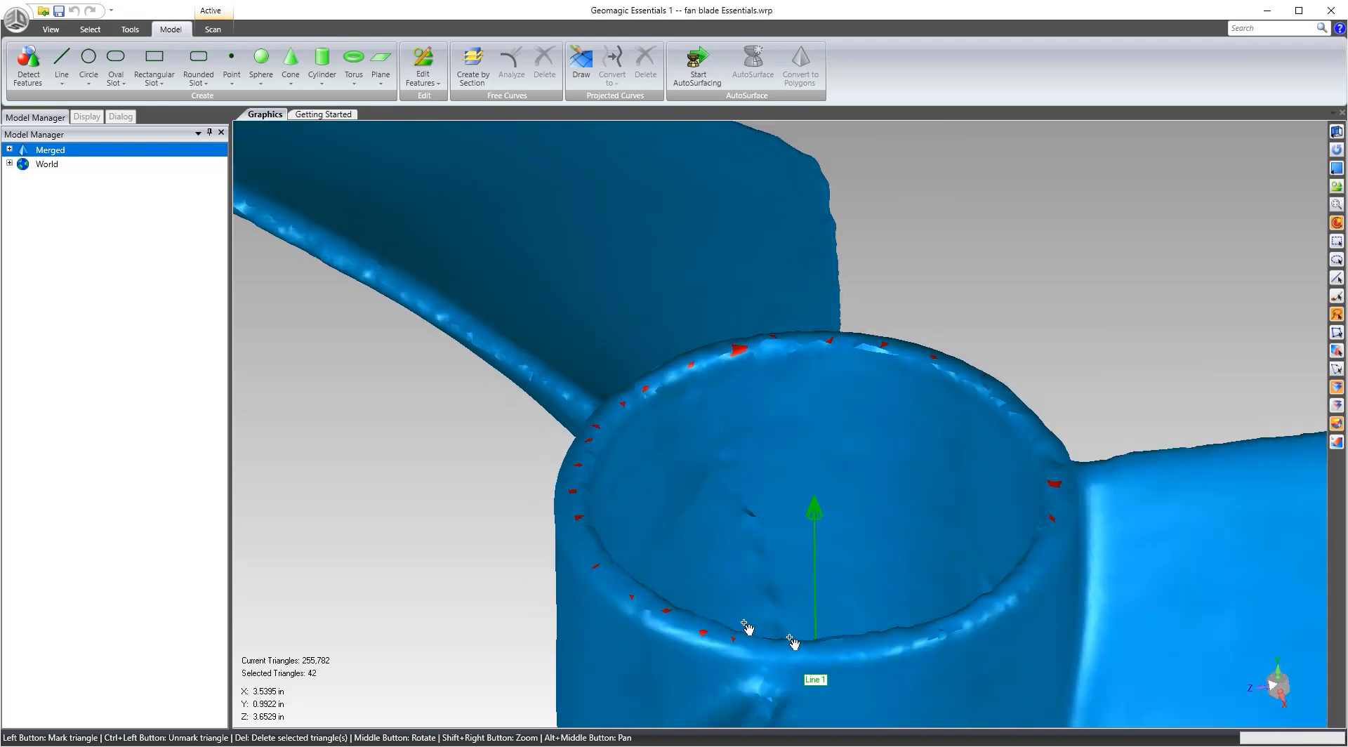
pyautogui.click(825, 646)
pyautogui.click(886, 646)
# Create a best-fit plane from the marked rim triangles with Contact Feature off and accept it.
pyautogui.rightClick(1100, 248)
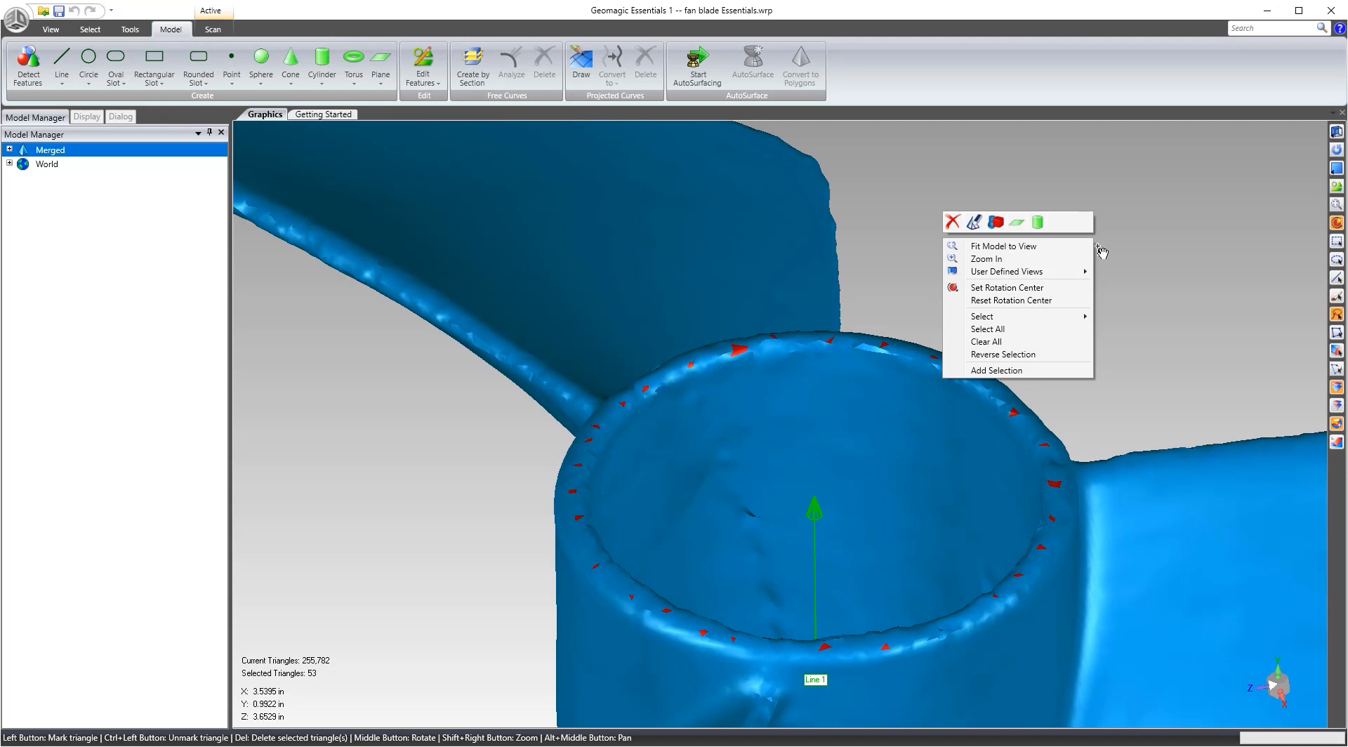
pyautogui.click(1015, 223)
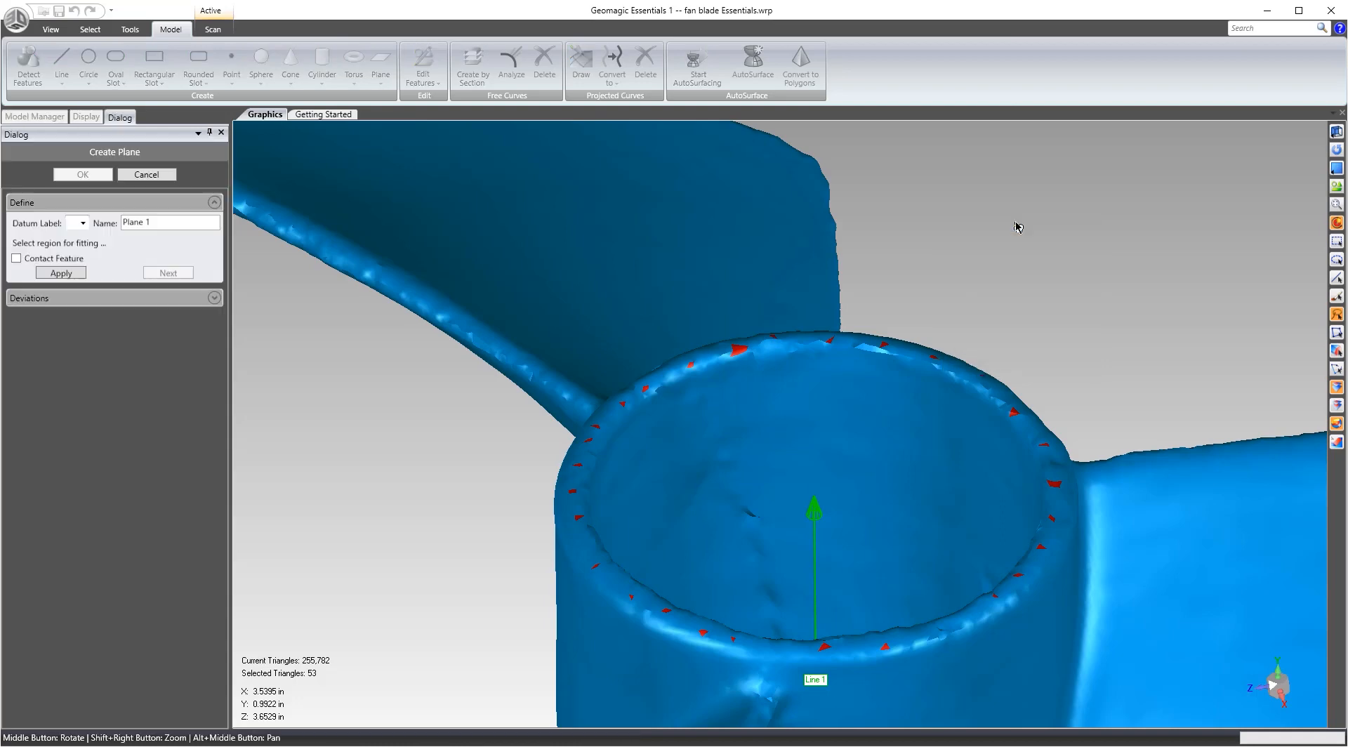
pyautogui.click(58, 273)
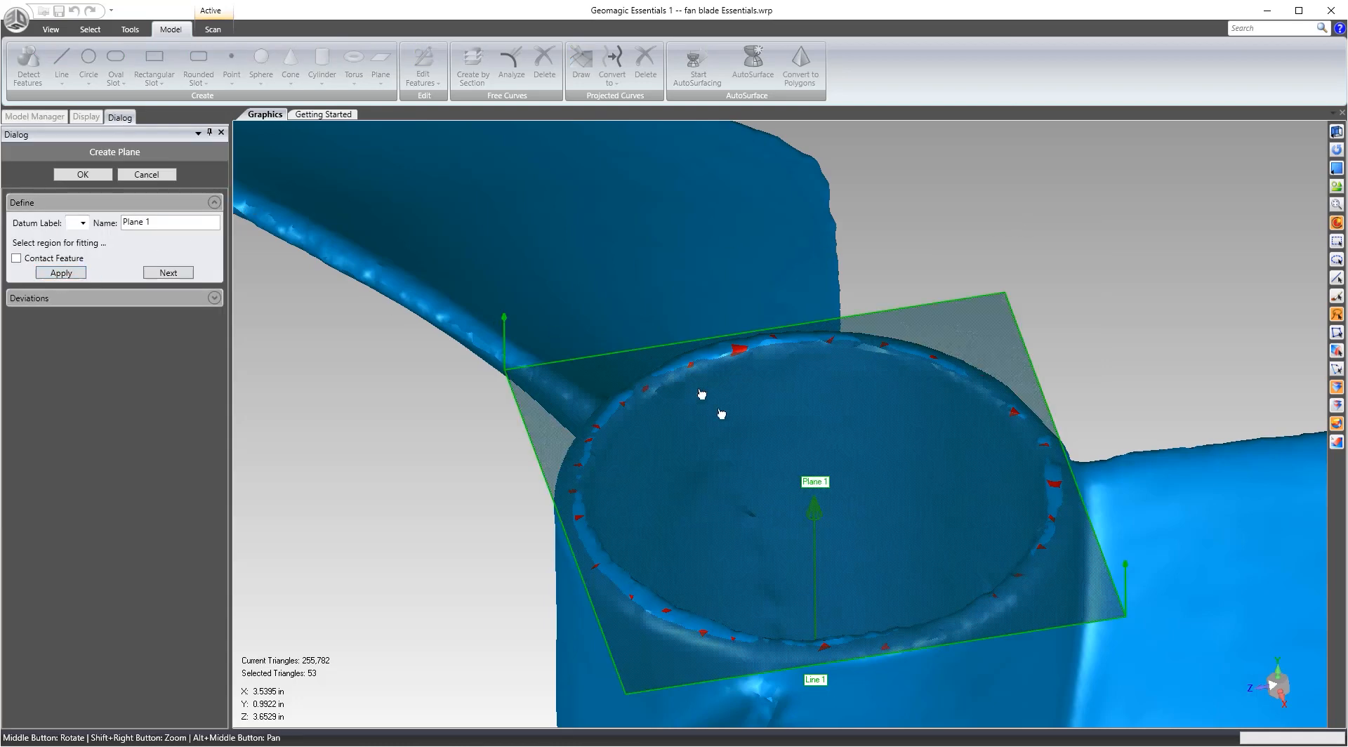
pyautogui.moveTo(721, 414); pyautogui.dragTo(820, 358, button='middle')
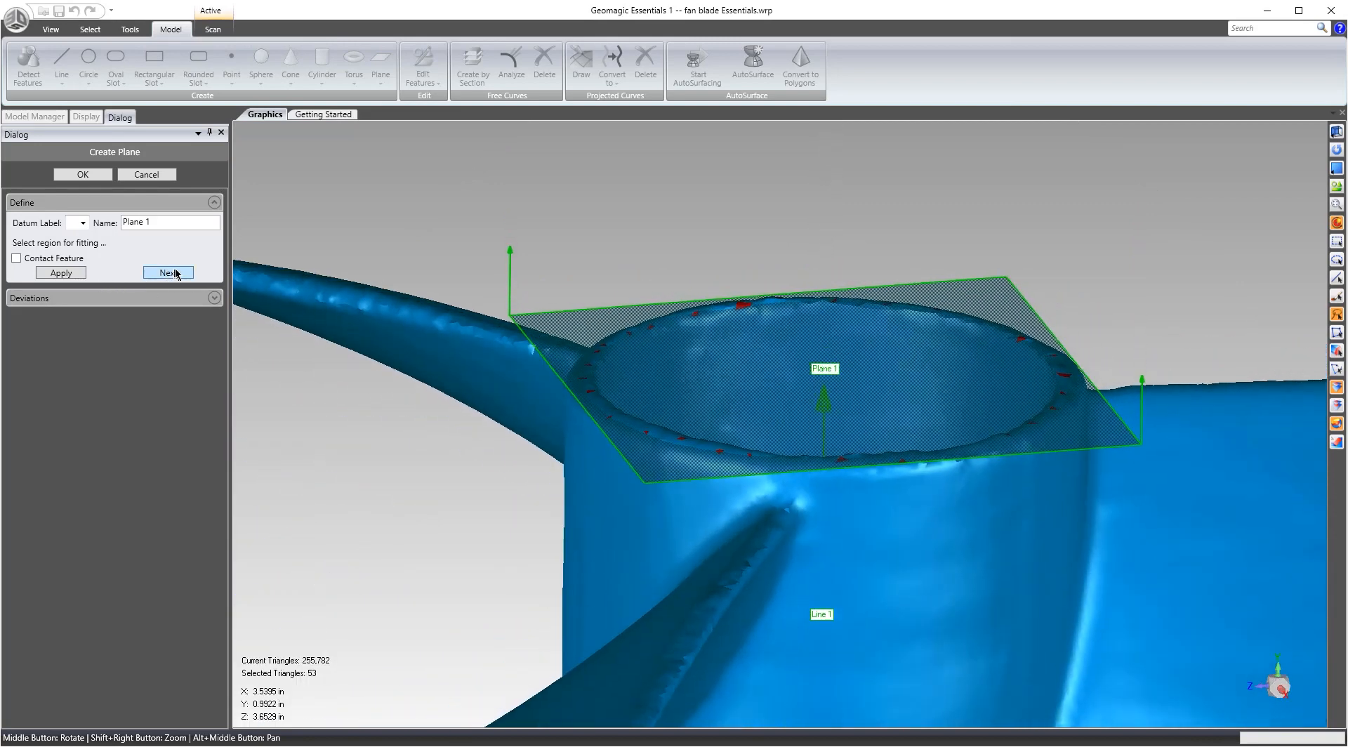
pyautogui.click(91, 176)
# Create a point feature at the intersection of Plane 1 and Line 1.
pyautogui.scroll(-3, 759, 204)
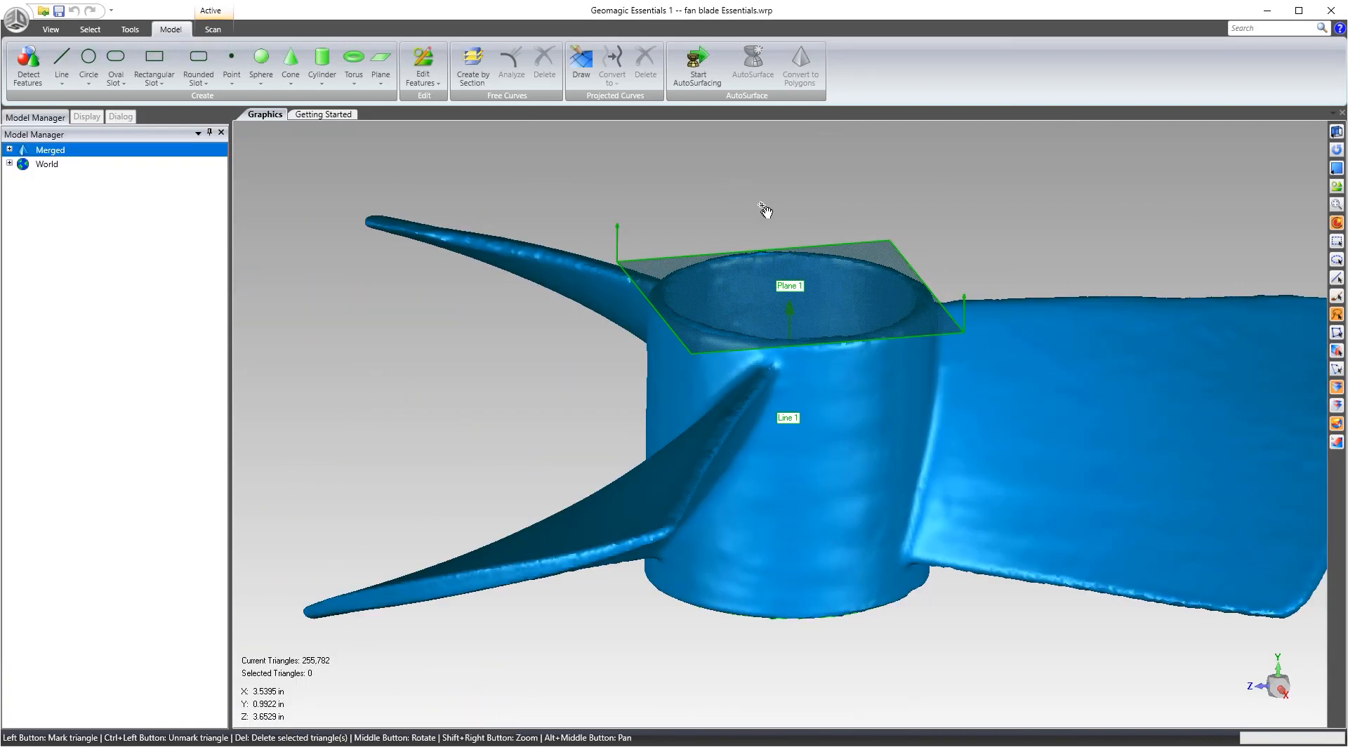
pyautogui.moveTo(765, 247); pyautogui.dragTo(760, 318, button='middle')
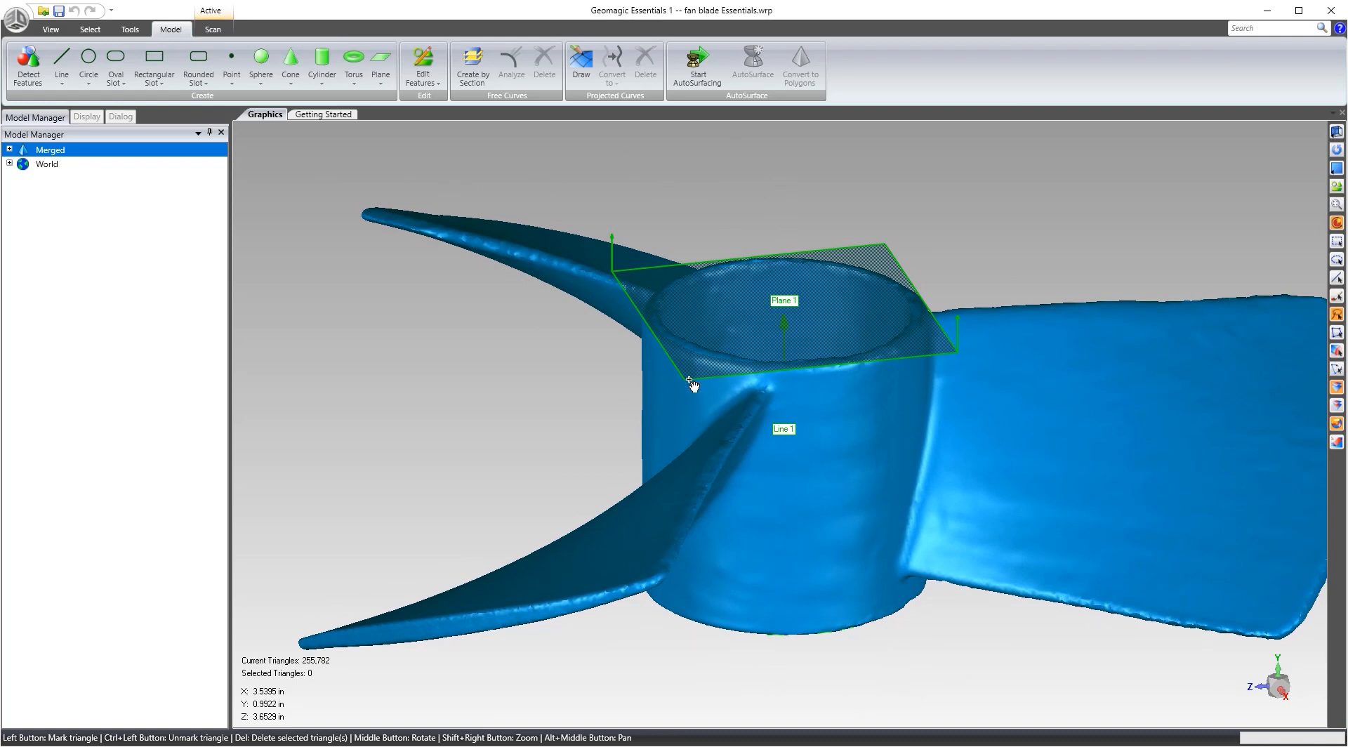
pyautogui.click(231, 73)
pyautogui.click(199, 176)
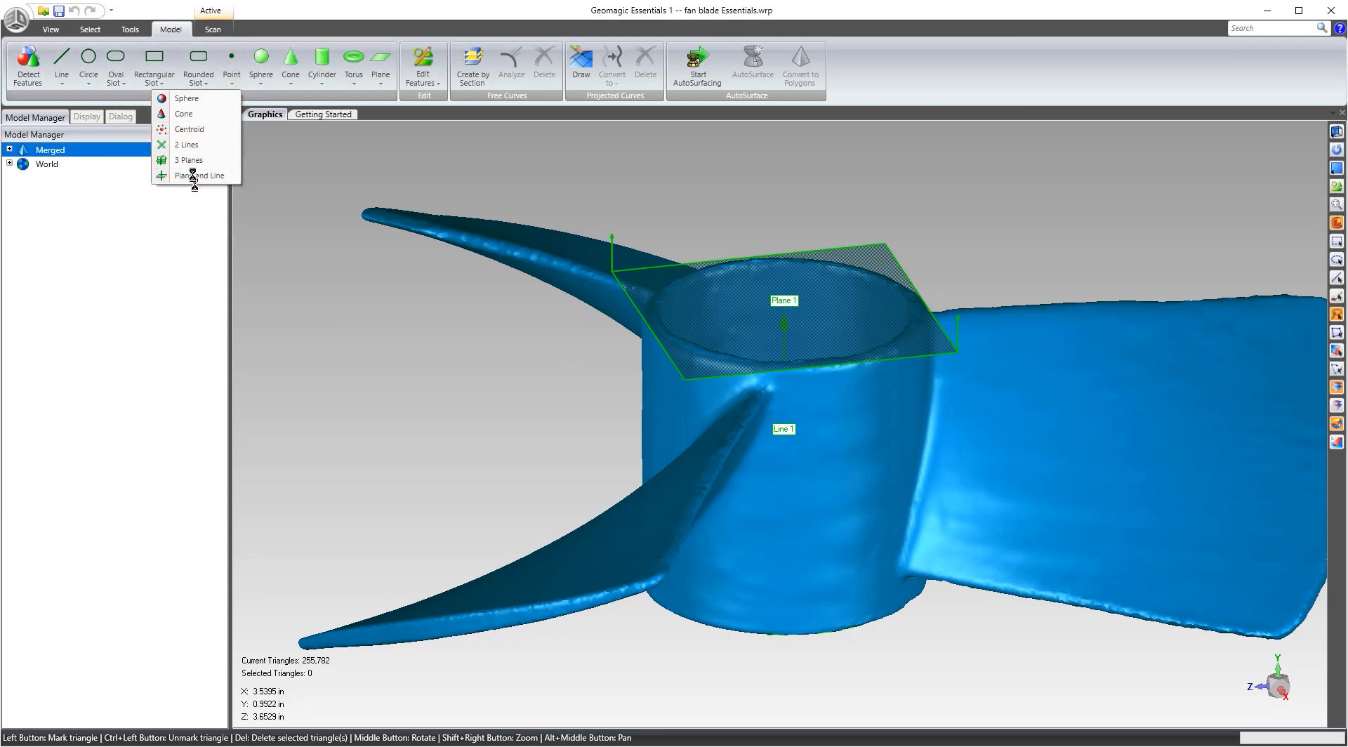
pyautogui.click(93, 263)
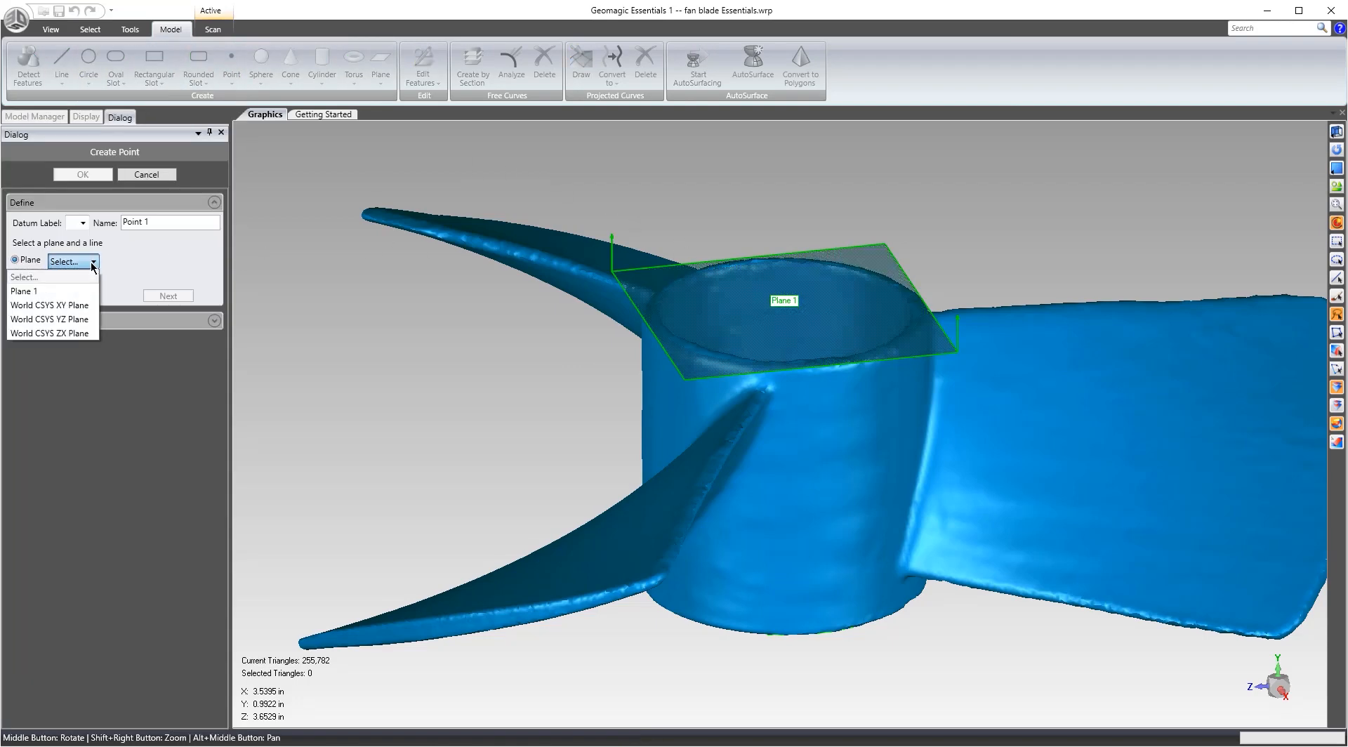
pyautogui.click(80, 291)
pyautogui.click(86, 278)
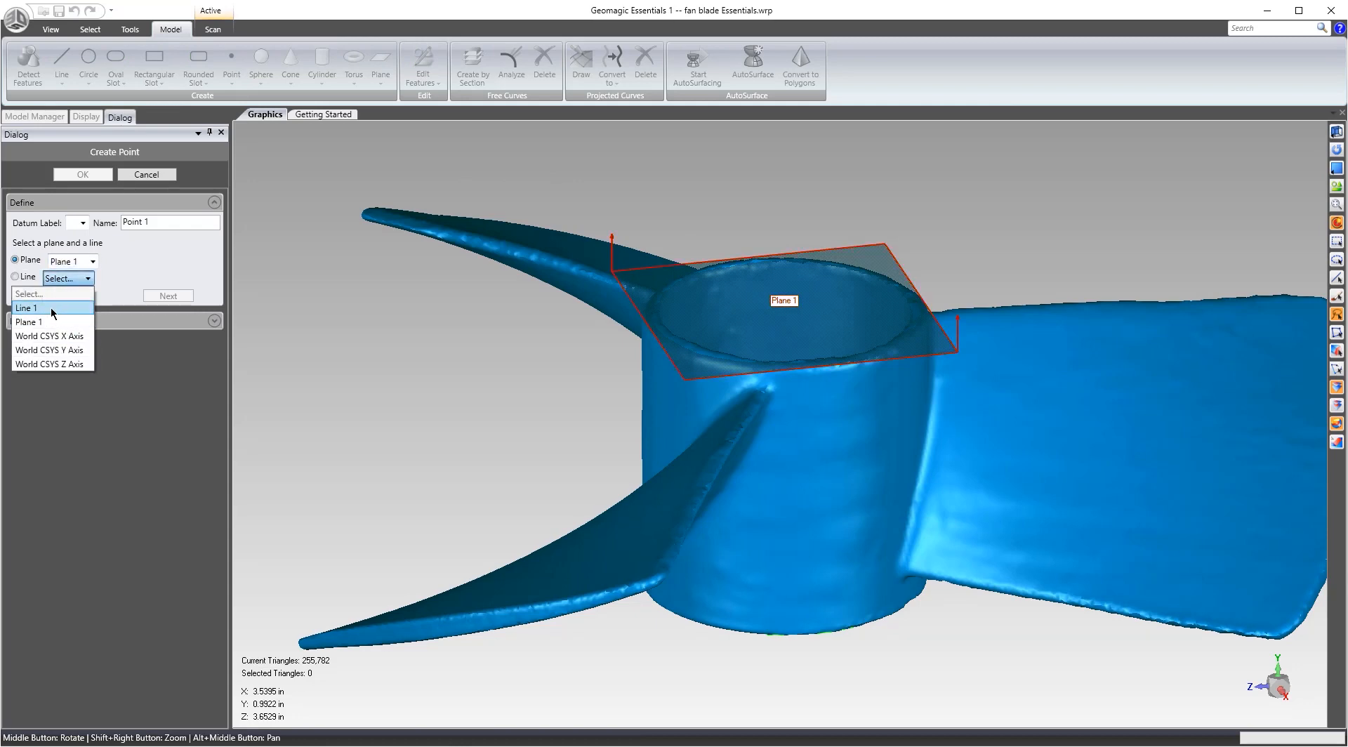
pyautogui.click(28, 308)
pyautogui.click(78, 301)
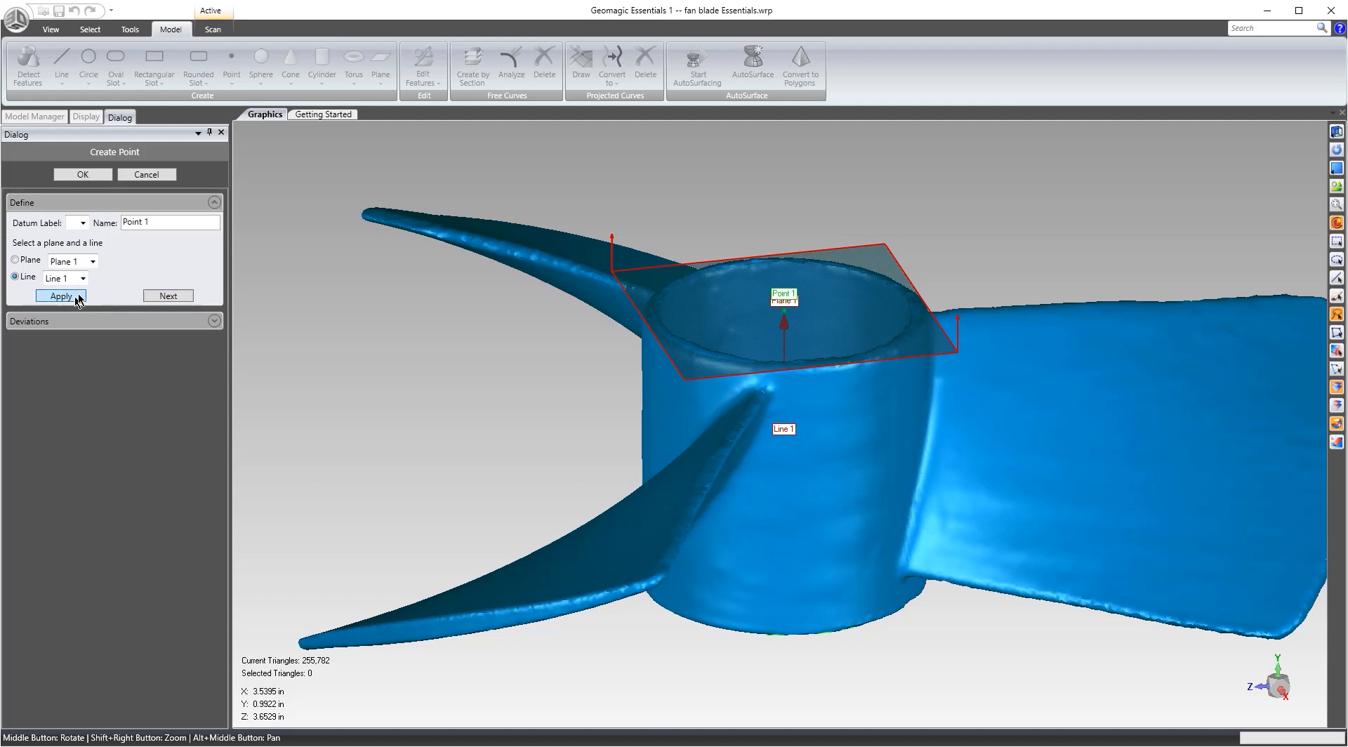
pyautogui.click(159, 295)
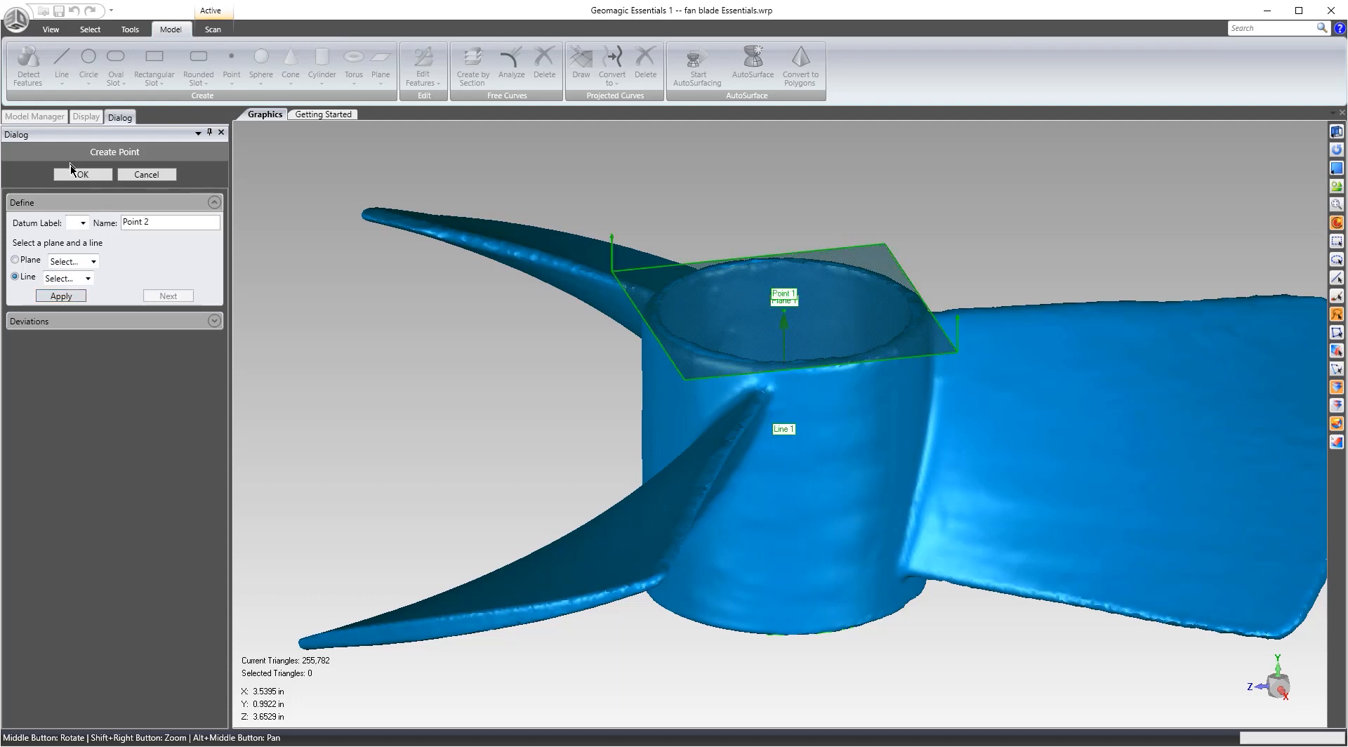
# Mark a small patch of triangles at the outer corner of the front blade's edge.
pyautogui.moveTo(771, 272); pyautogui.dragTo(803, 143, button='middle')
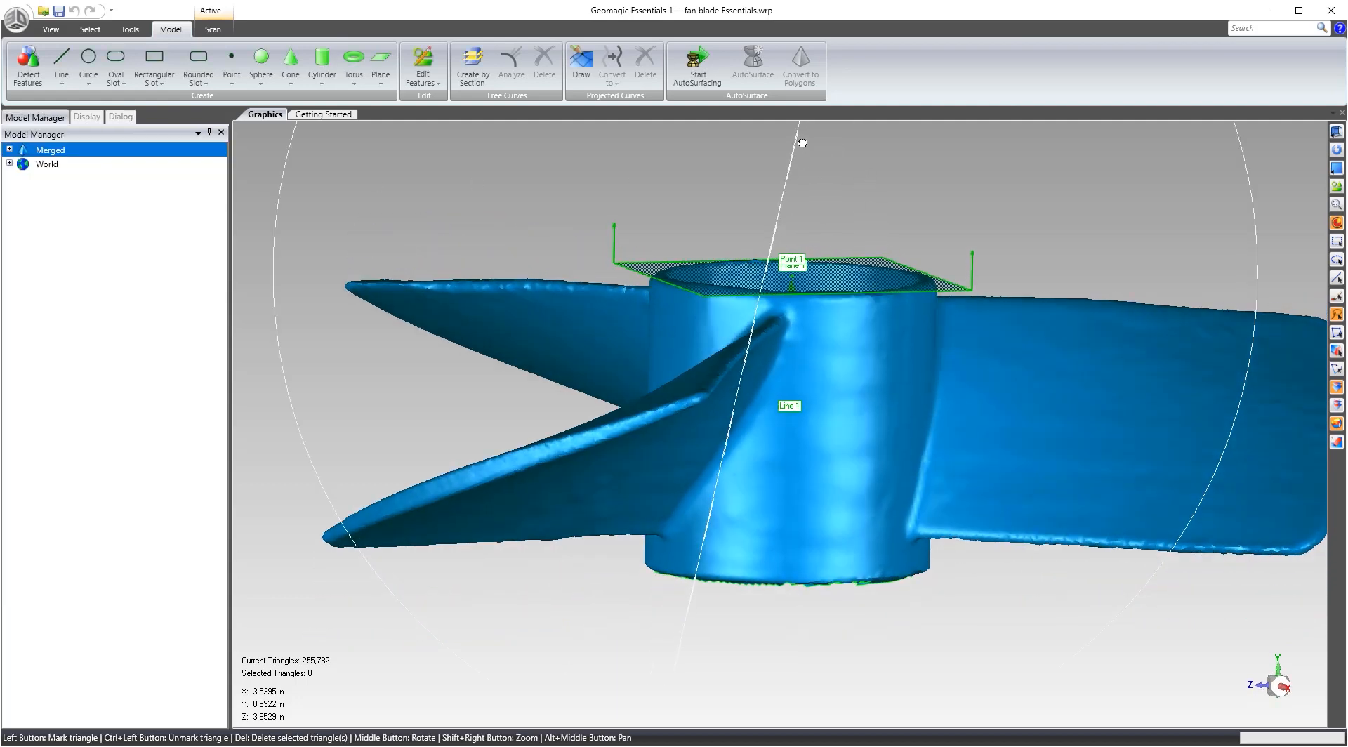
pyautogui.scroll(5, 716, 365)
pyautogui.scroll(3, 696, 484)
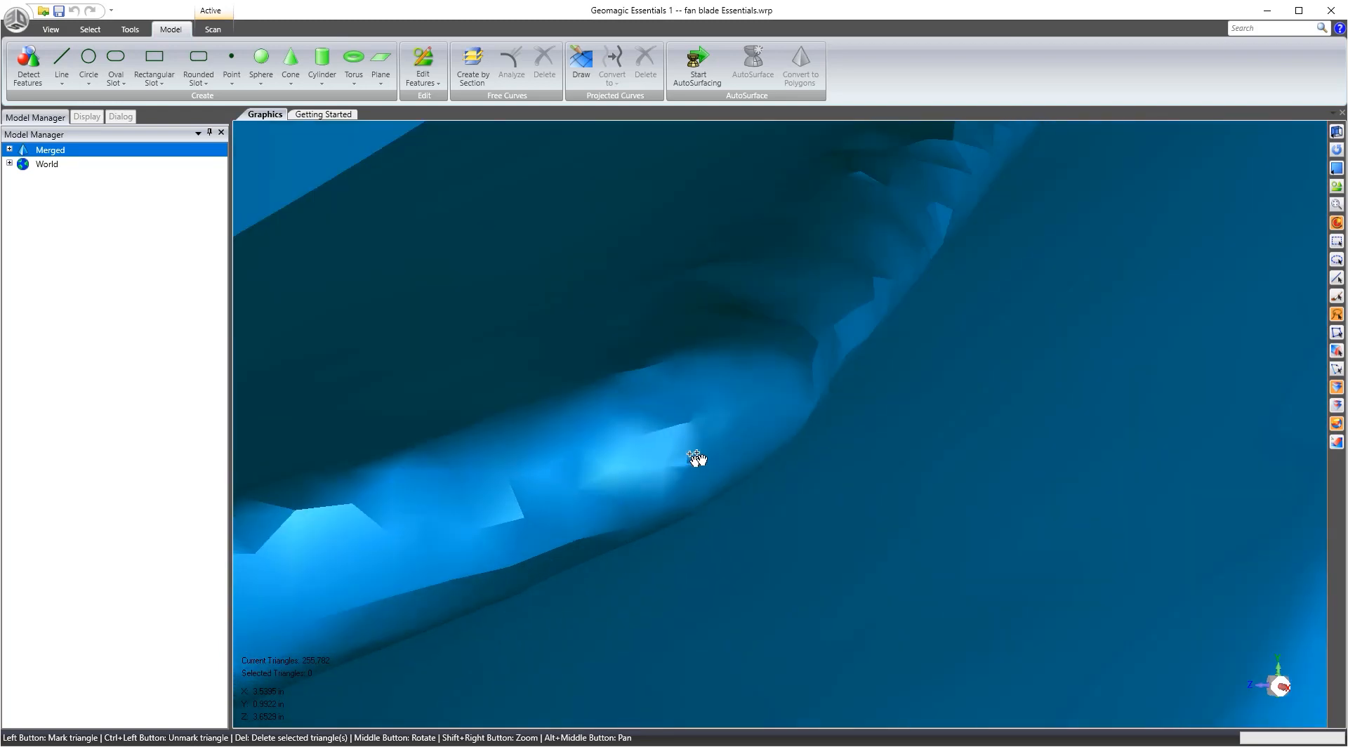
pyautogui.moveTo(715, 452)
pyautogui.mouseDown()
pyautogui.moveTo(698, 460)
pyautogui.moveTo(746, 430)
pyautogui.mouseUp()
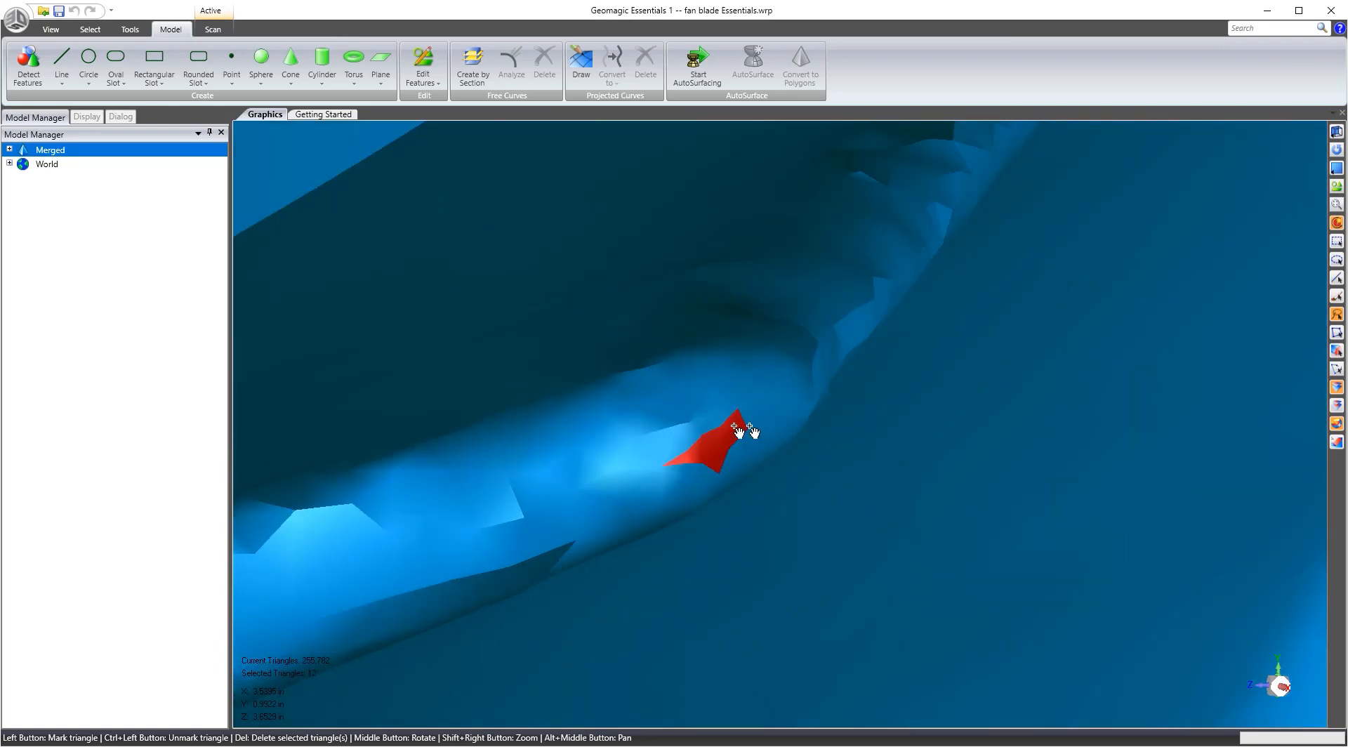
# Create a centroid point feature from the marked blade-corner triangles with Contact Feature off and accept it.
pyautogui.click(232, 77)
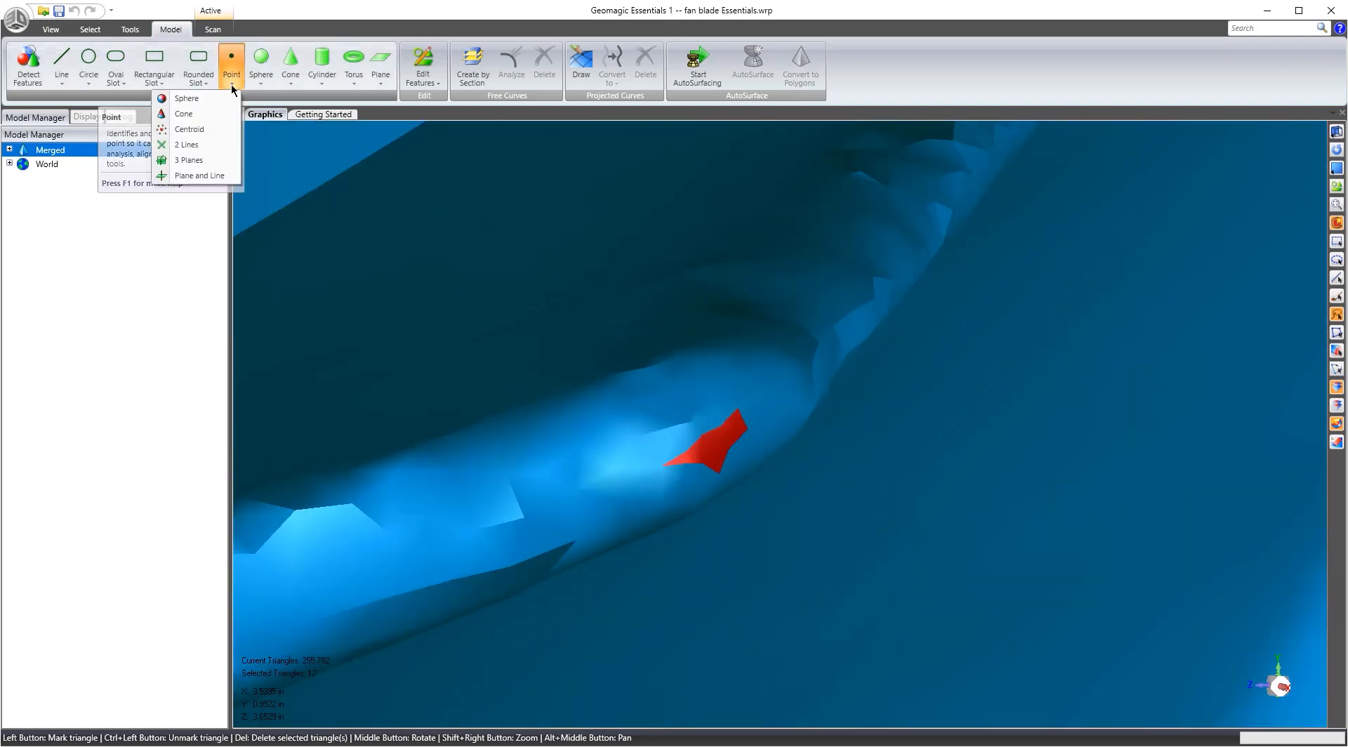
pyautogui.click(193, 134)
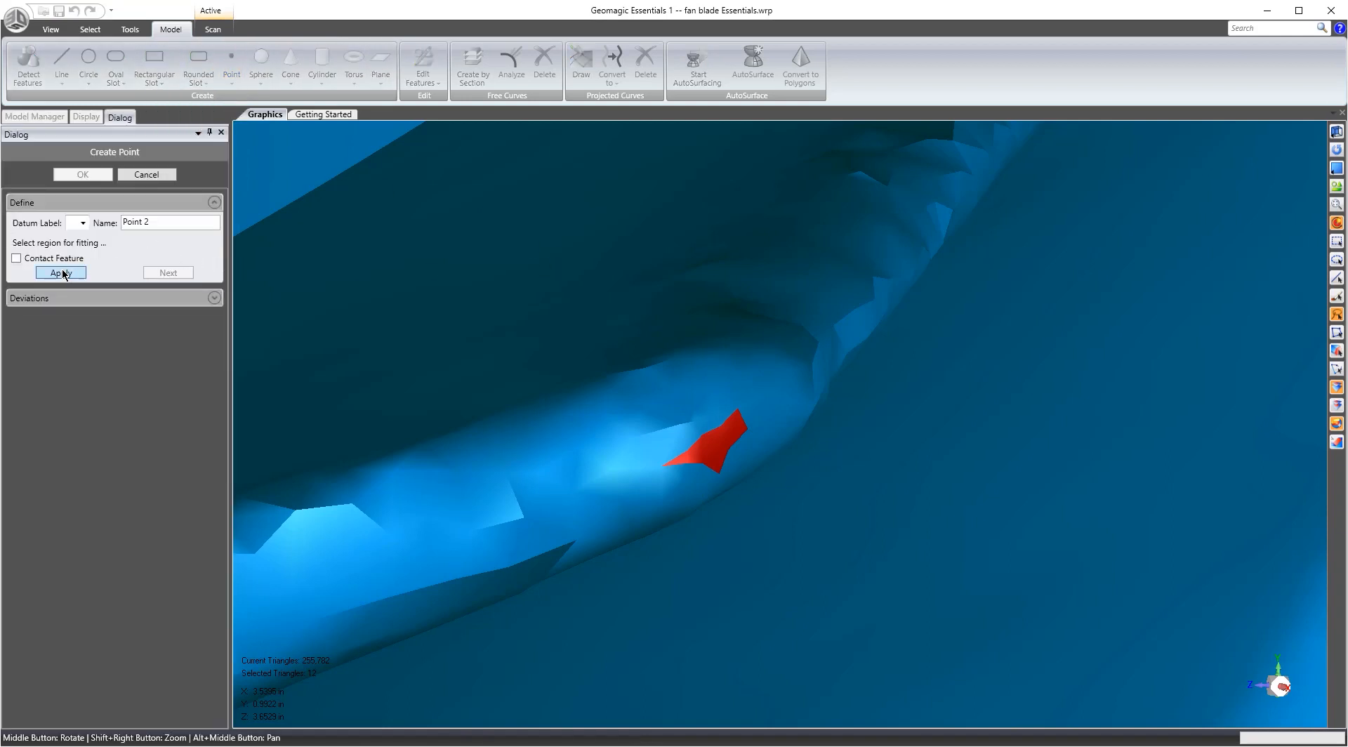
pyautogui.click(62, 273)
pyautogui.click(169, 273)
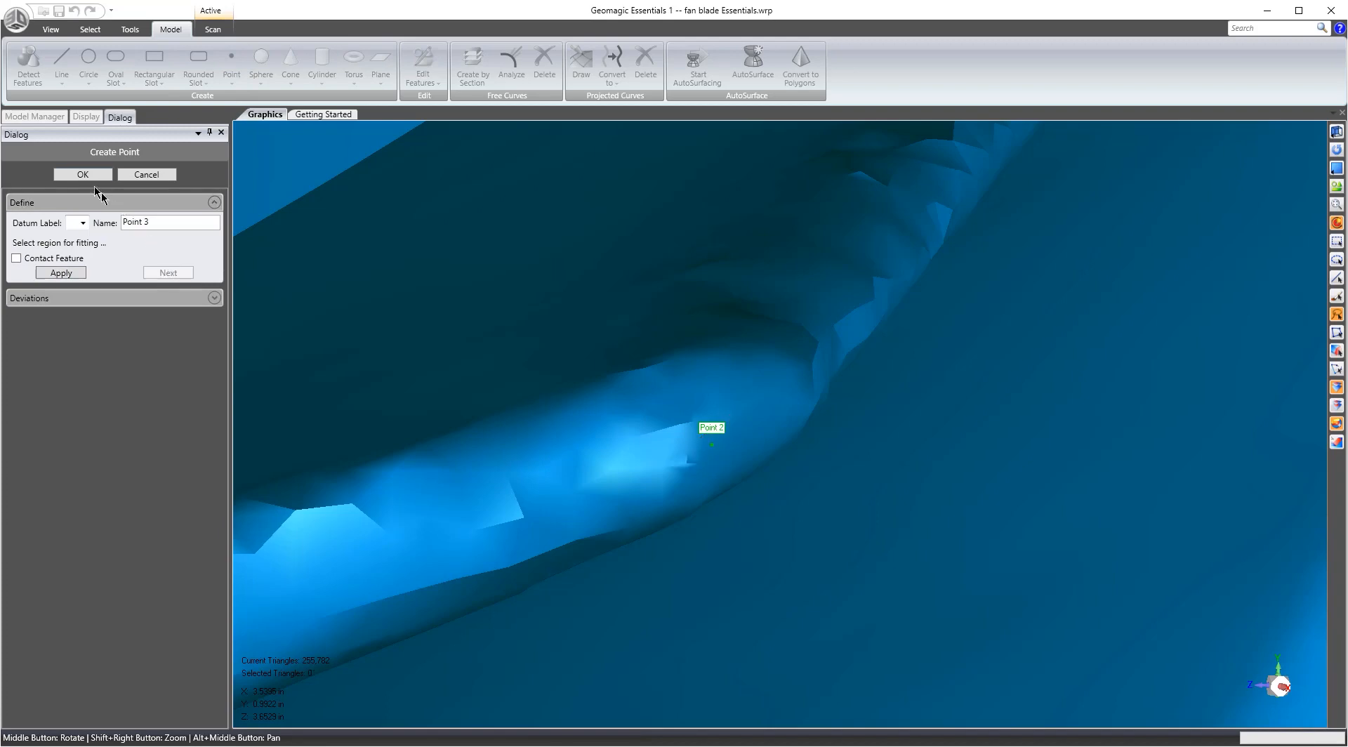
pyautogui.click(82, 174)
# Create a two-point line from Point 1 at the hub centre to Point 2 on the blade corner and accept it.
pyautogui.scroll(-10, 782, 302)
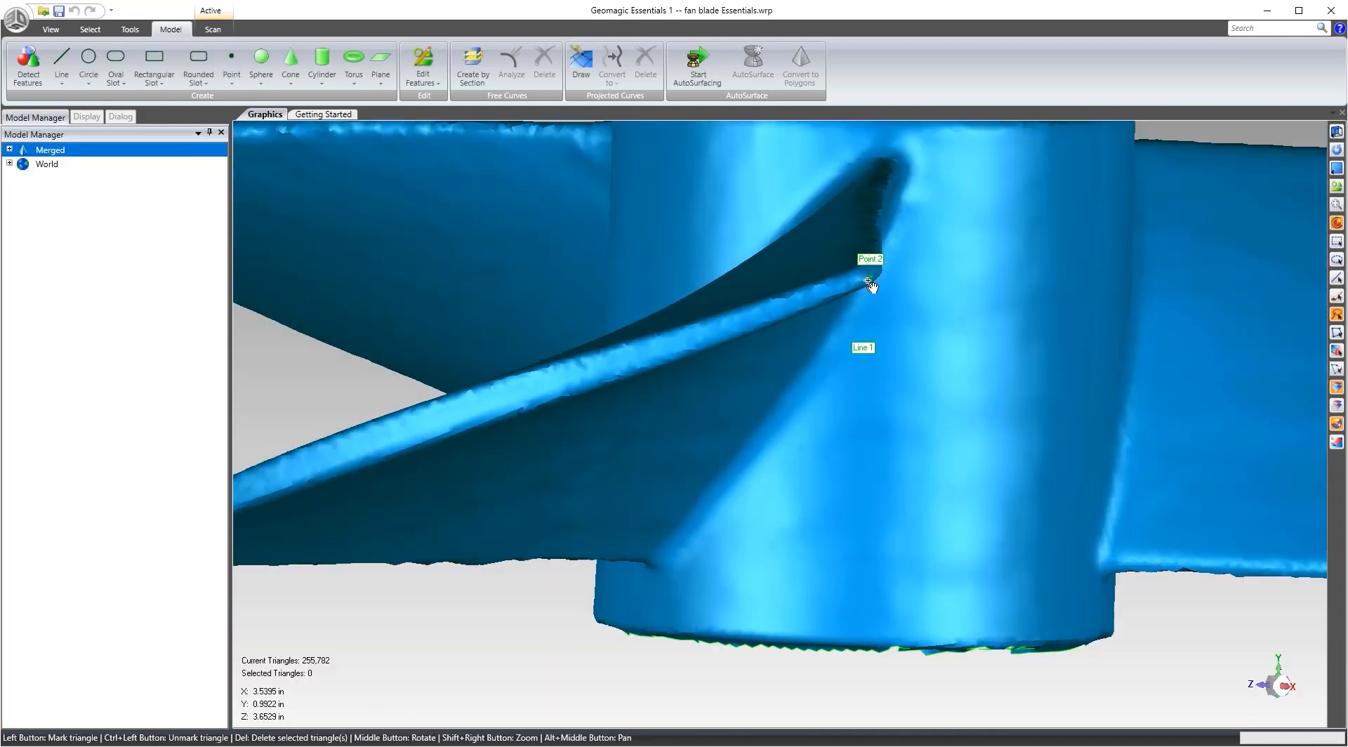
pyautogui.moveTo(869, 282); pyautogui.dragTo(858, 337, button='middle')
pyautogui.moveTo(856, 425); pyautogui.dragTo(883, 502, button='middle')
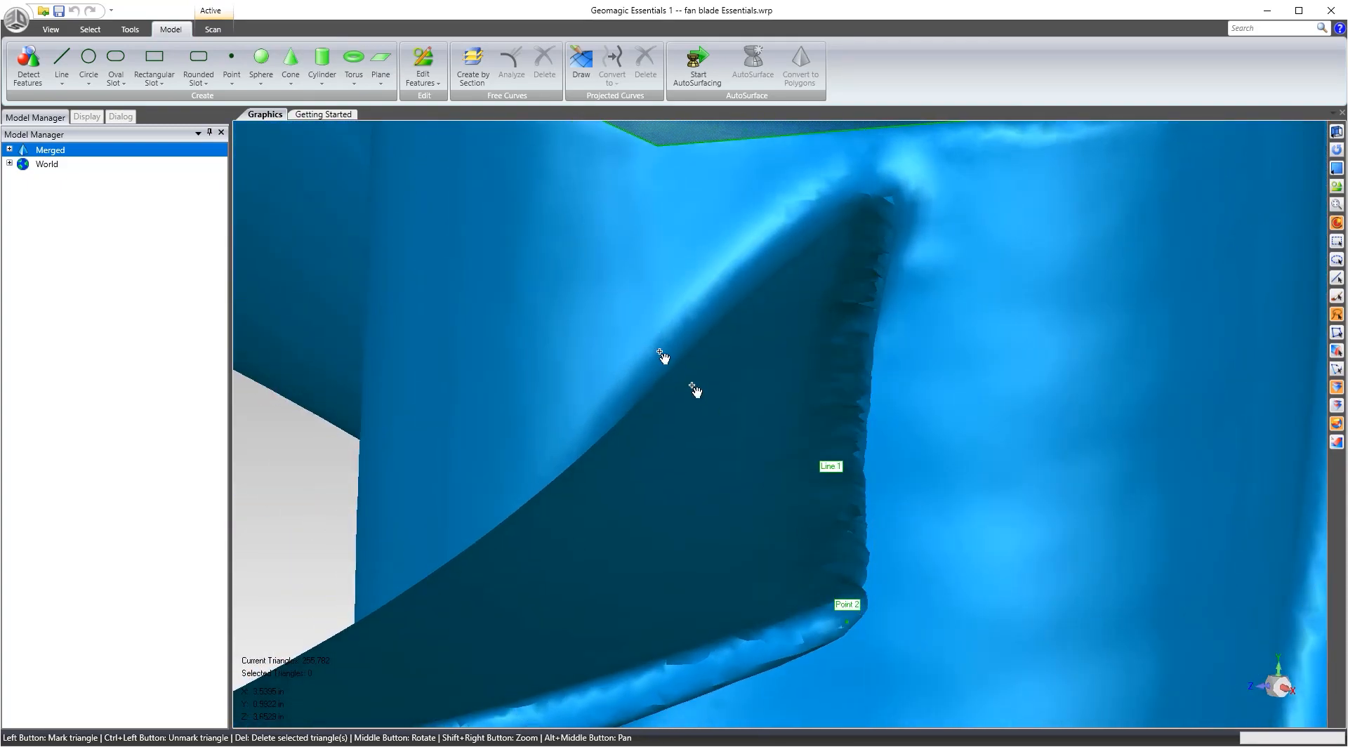
pyautogui.scroll(-5, 659, 351)
pyautogui.moveTo(814, 324); pyautogui.dragTo(637, 381, button='middle')
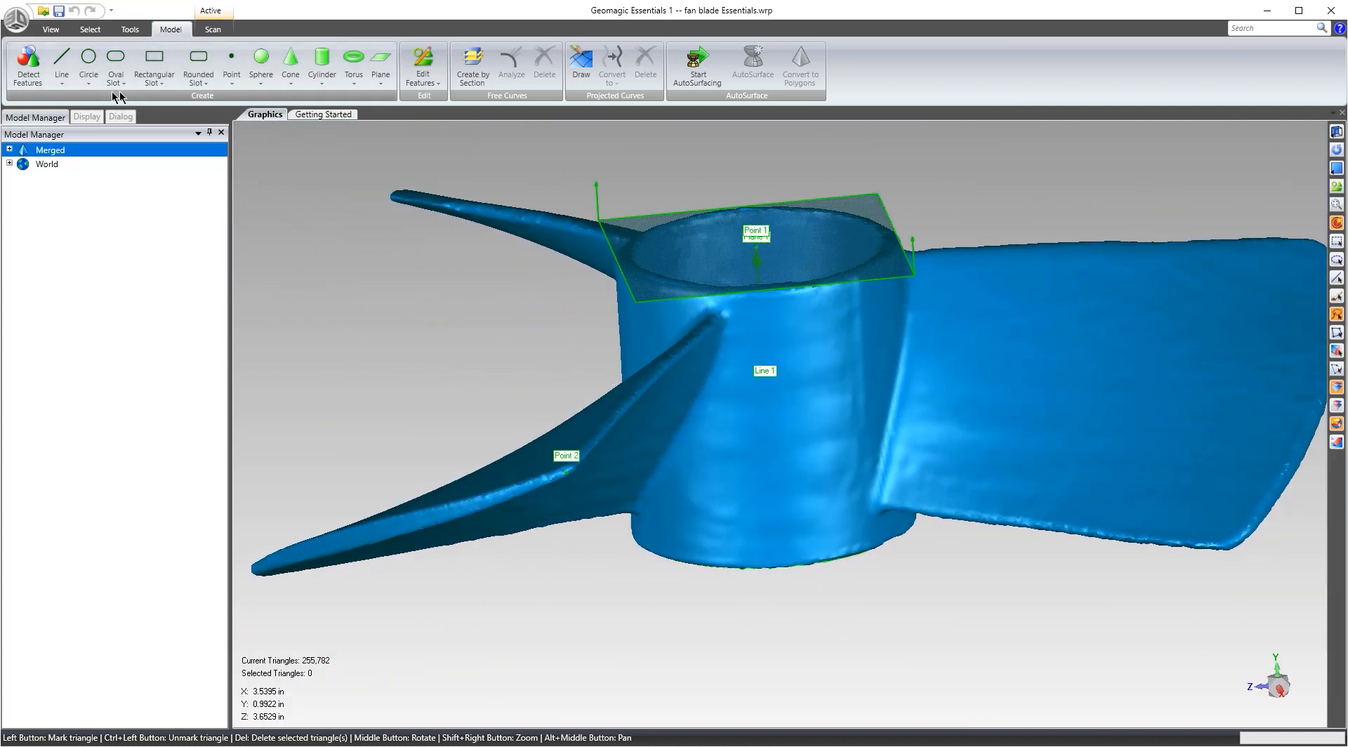
pyautogui.click(62, 77)
pyautogui.click(49, 176)
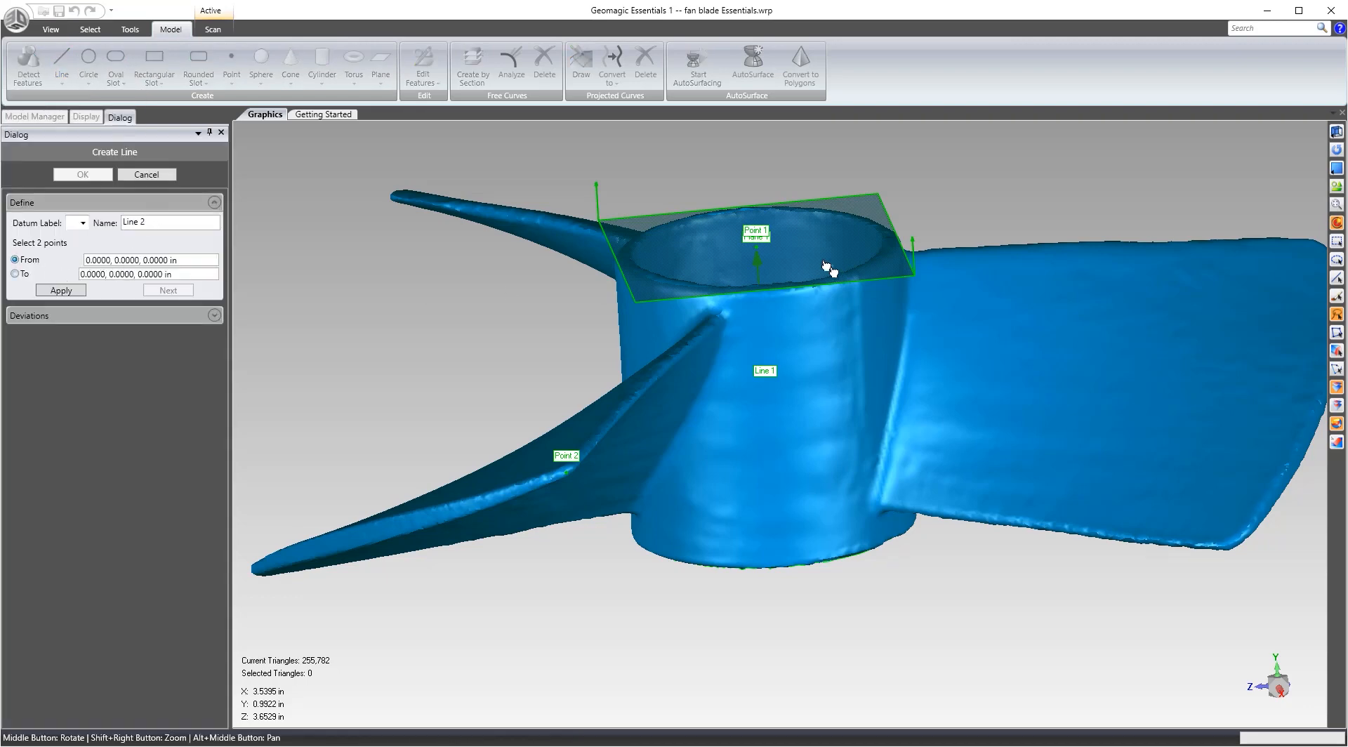
pyautogui.click(757, 247)
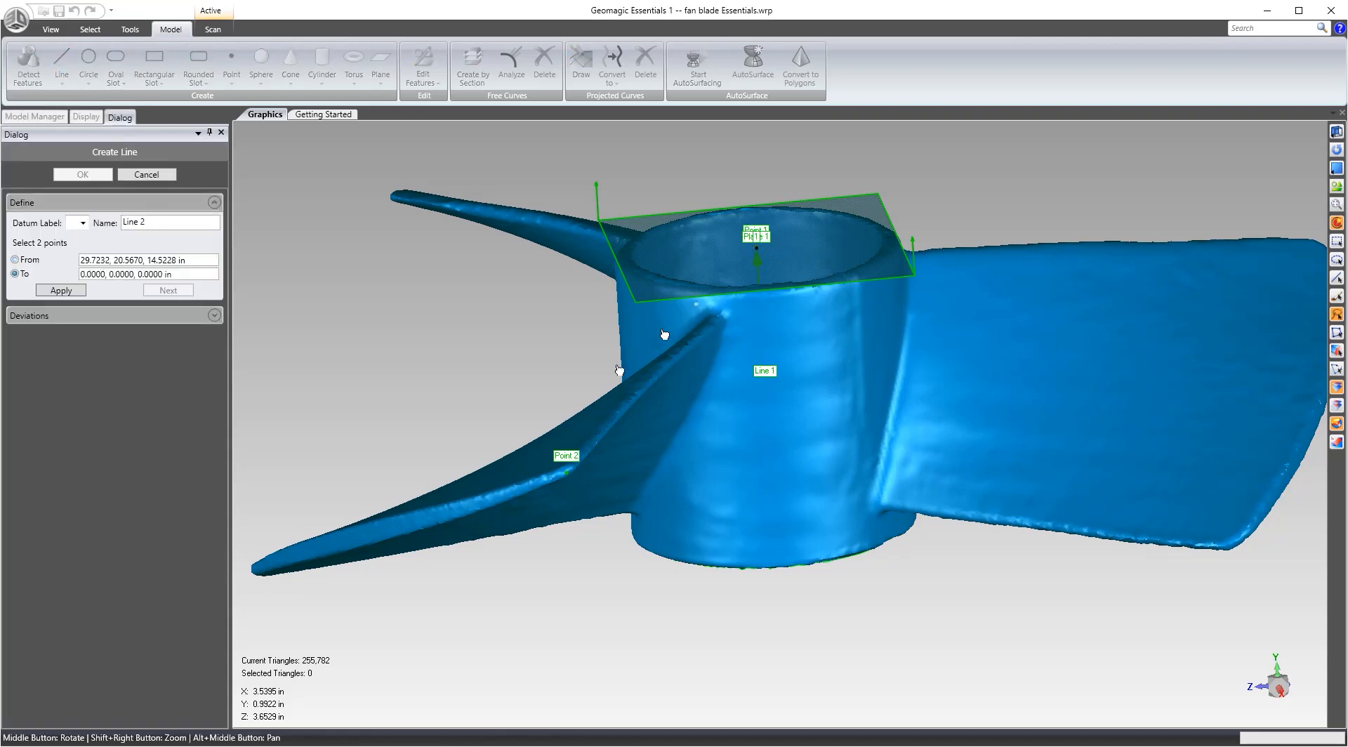
pyautogui.click(568, 478)
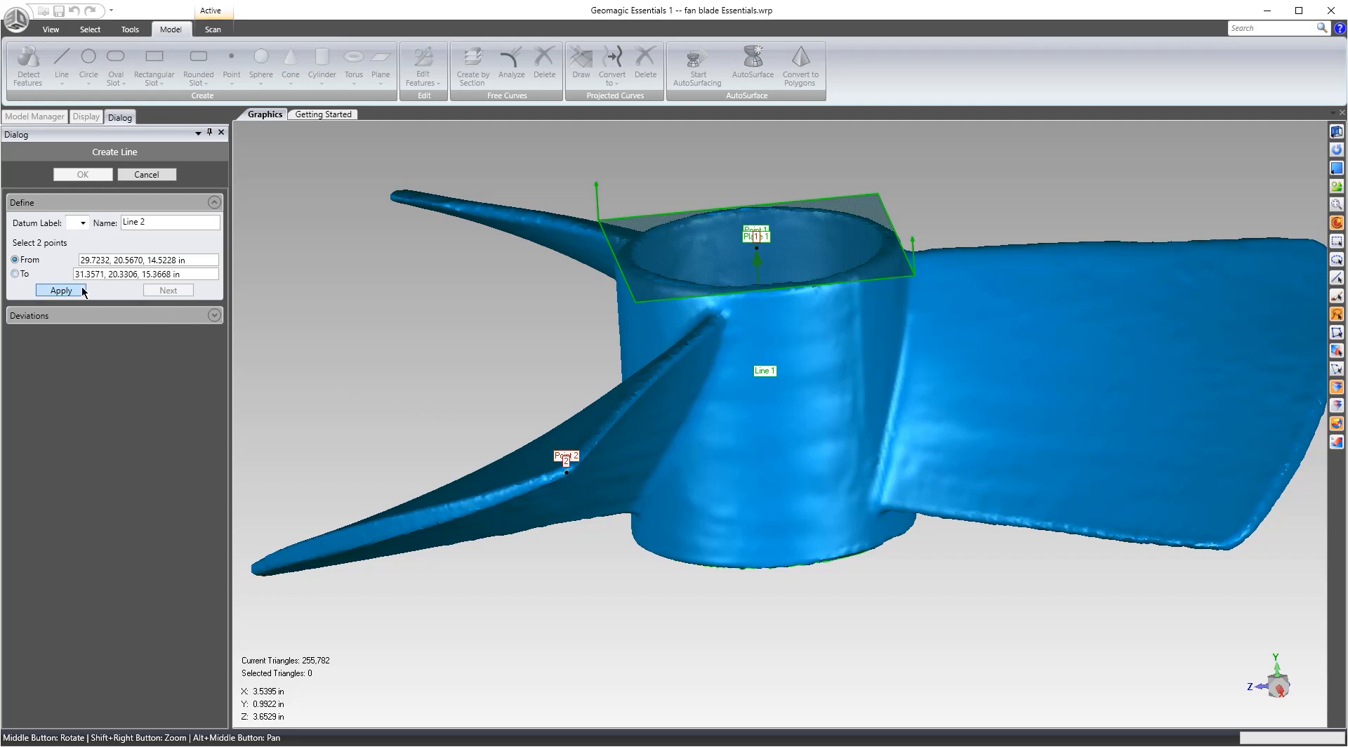
pyautogui.click(61, 290)
pyautogui.moveTo(534, 267); pyautogui.dragTo(702, 320, button='middle')
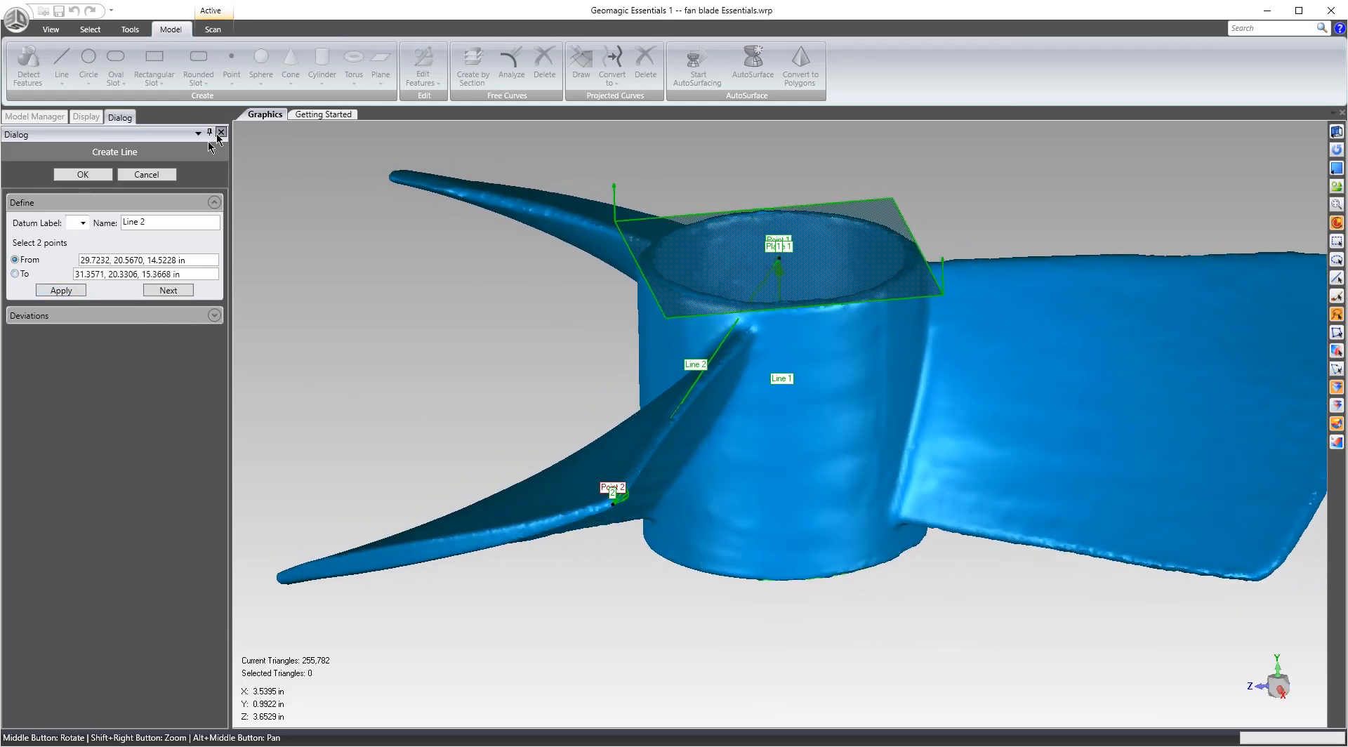
pyautogui.click(155, 292)
pyautogui.click(80, 175)
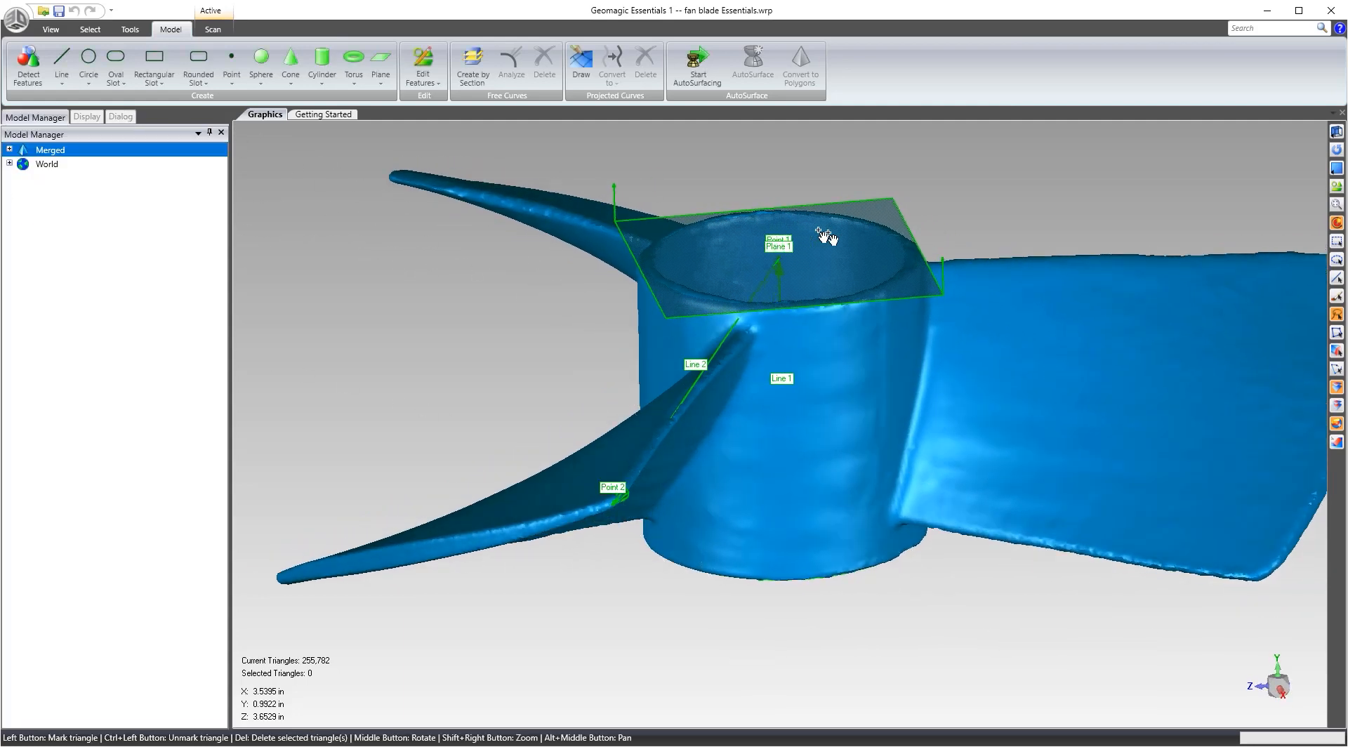
# Start Align To World for the fan blade mesh and choose Origin as the fixed world feature.
pyautogui.moveTo(825, 235); pyautogui.dragTo(903, 242, button='middle')
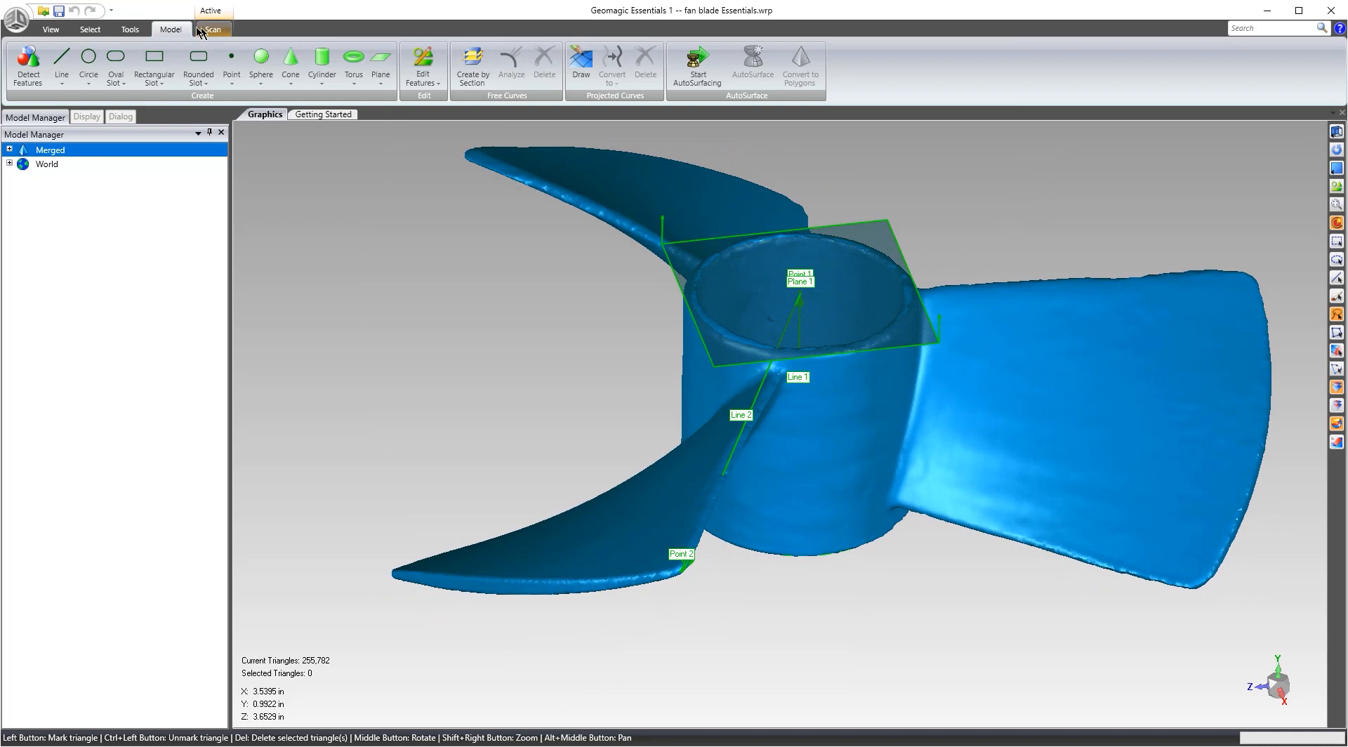
pyautogui.click(128, 32)
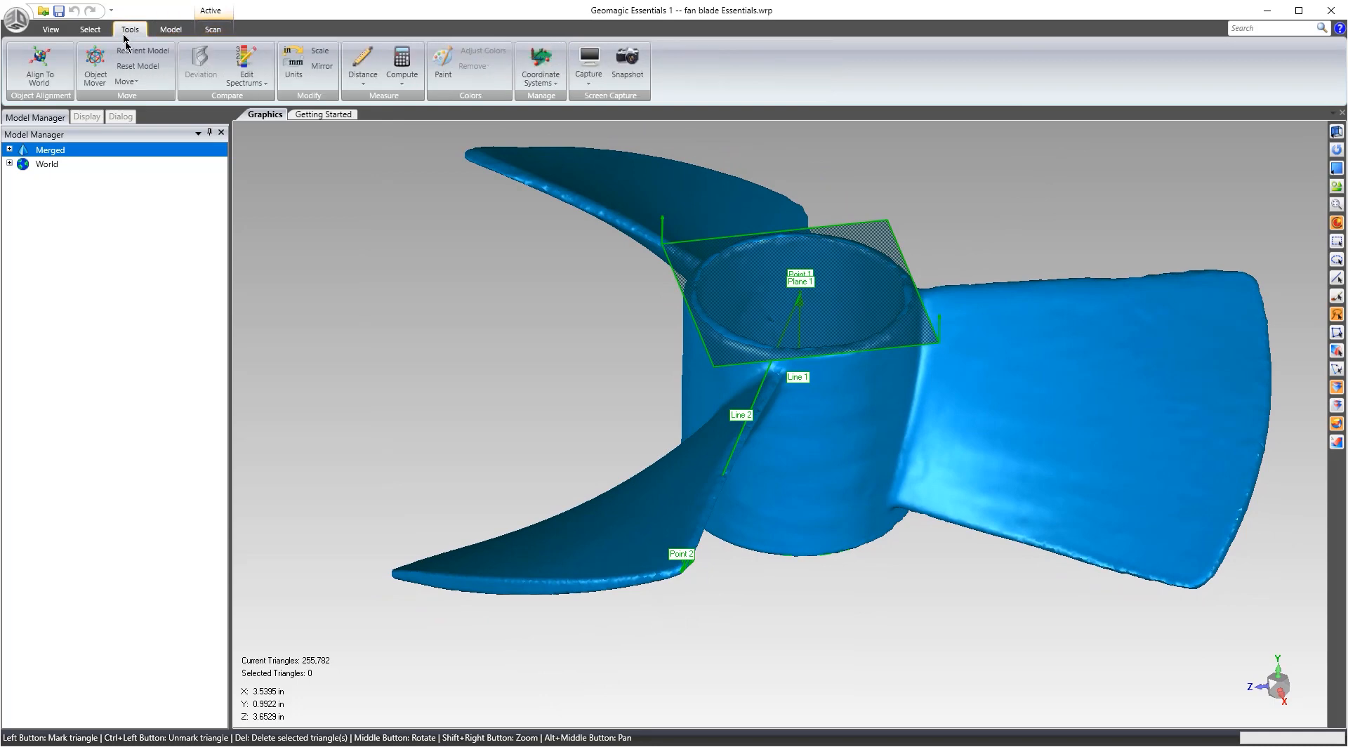
pyautogui.click(39, 76)
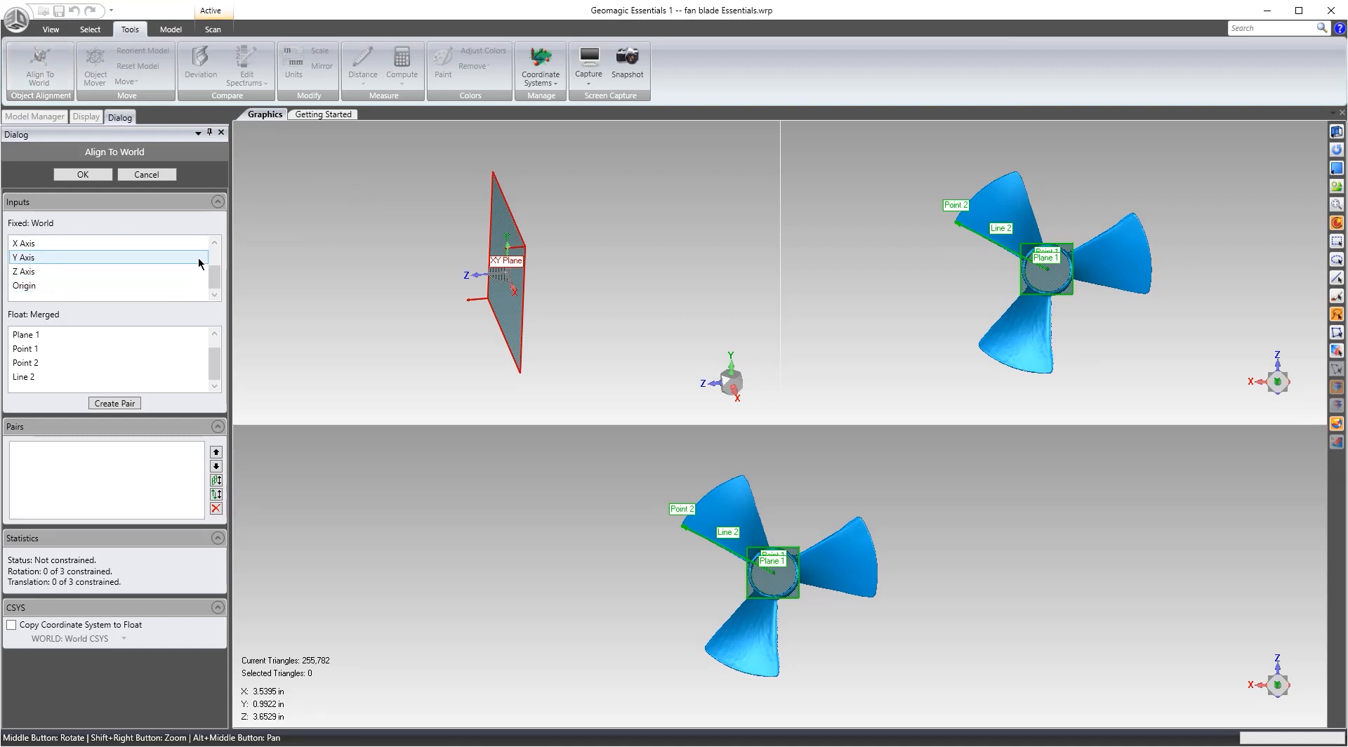
pyautogui.scroll(1, 199, 264)
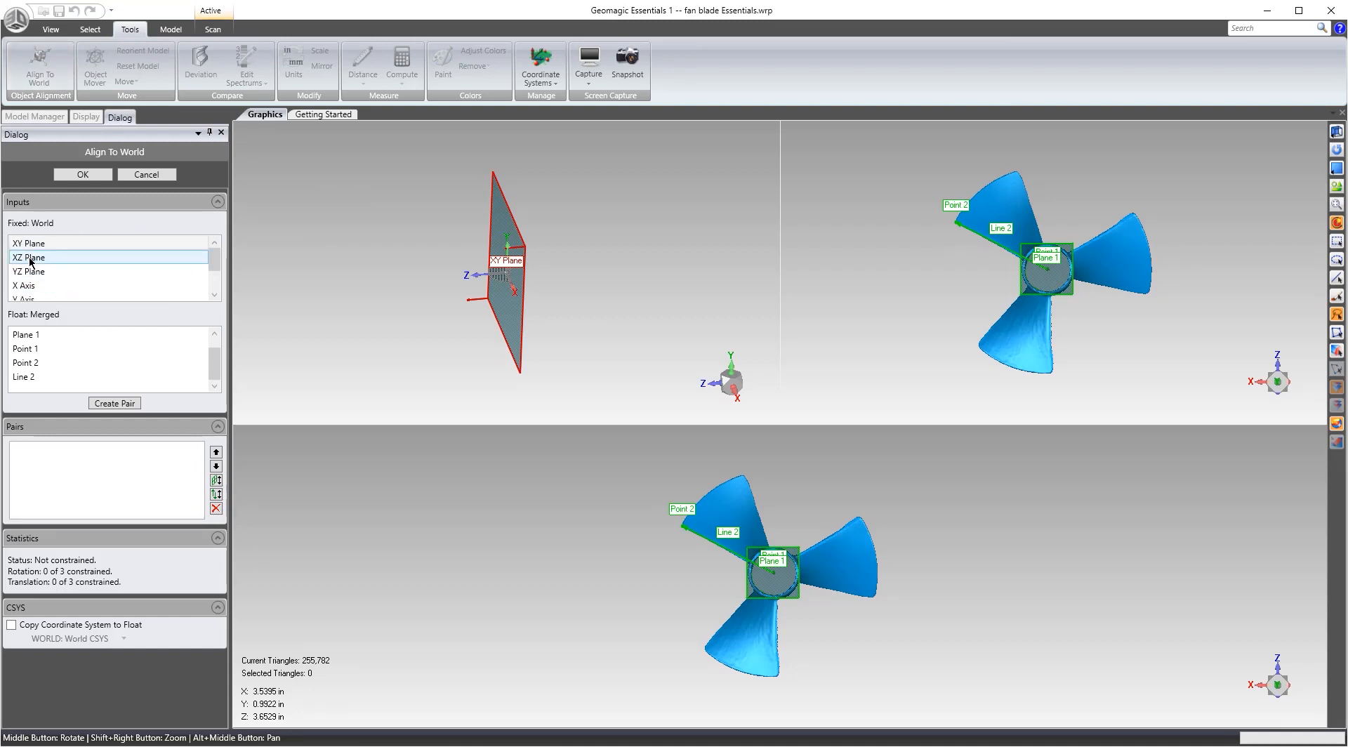
pyautogui.scroll(-1, 26, 297)
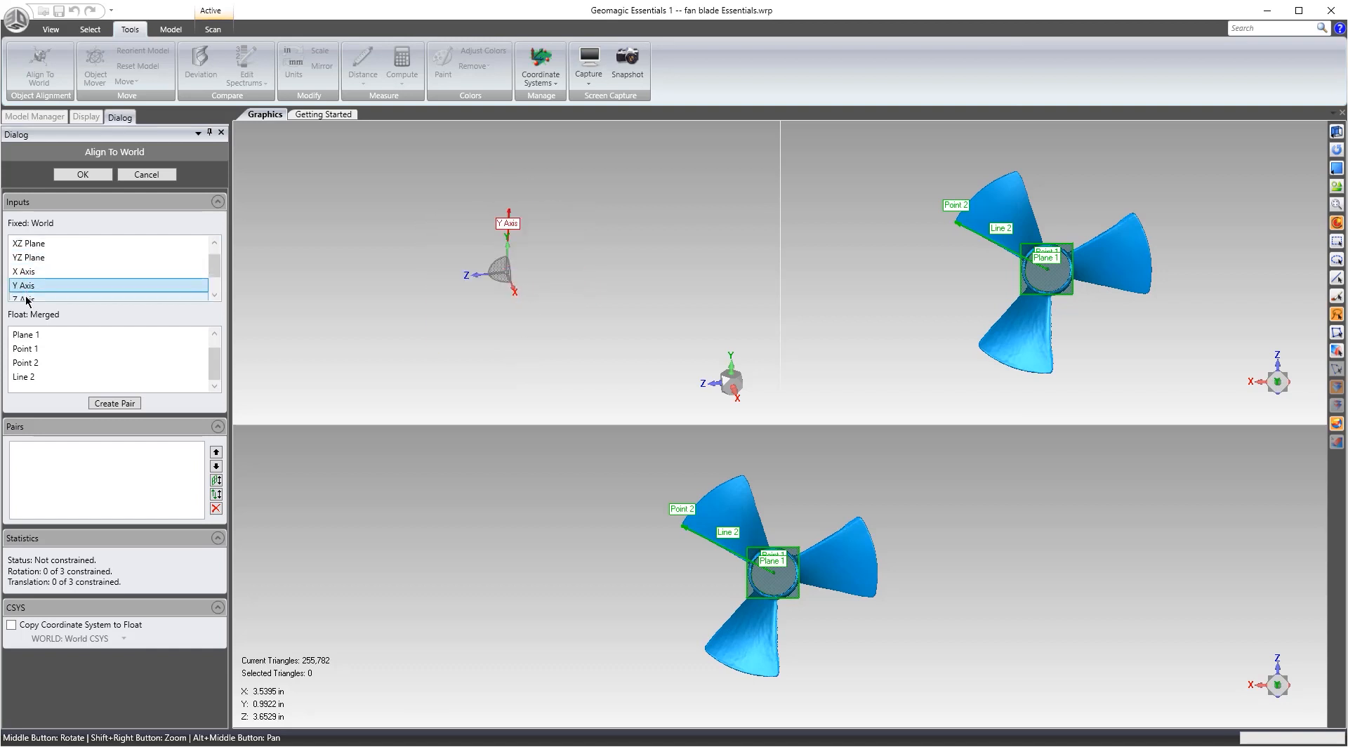
pyautogui.scroll(-2, 34, 302)
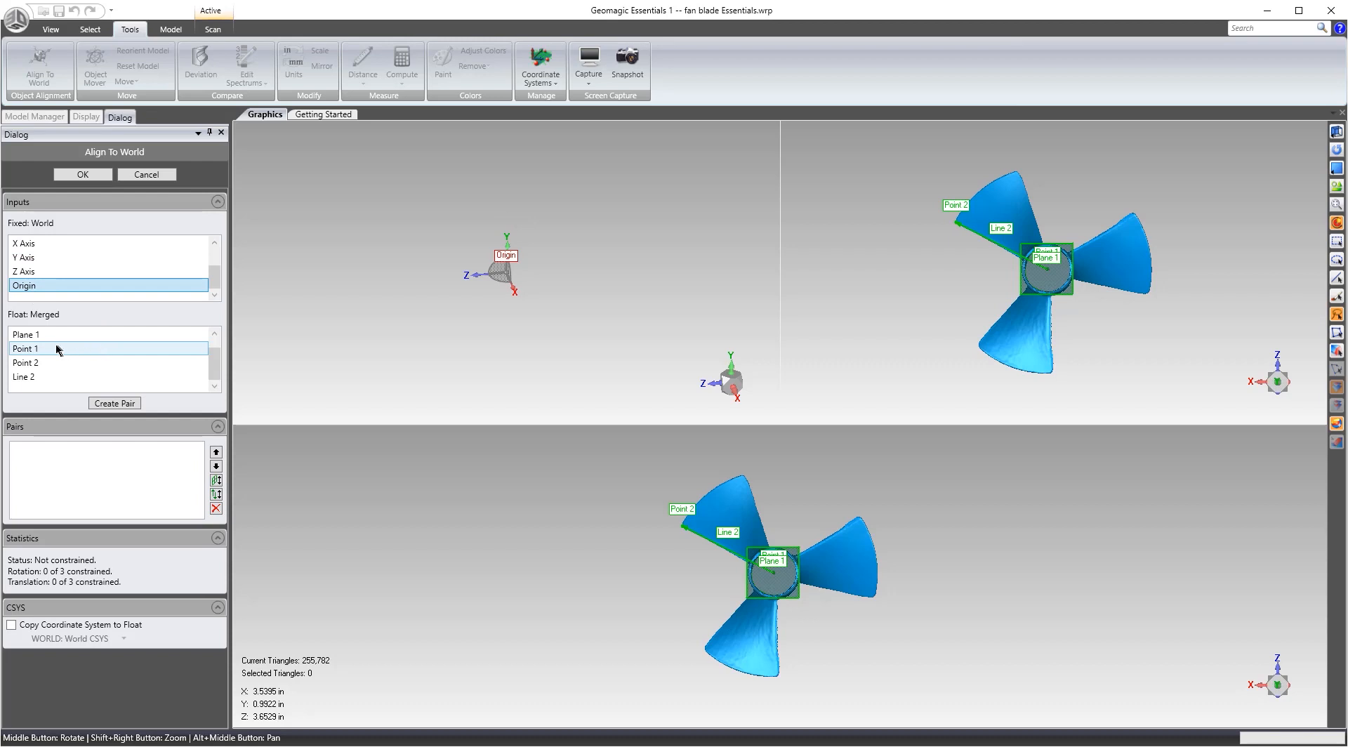
# Try to pair the world Origin with Line 1, the hub axis.
pyautogui.scroll(2, 1054, 296)
pyautogui.keyDown('alt'); pyautogui.moveTo(1055, 295); pyautogui.dragTo(1059, 129, button='middle'); pyautogui.keyUp('alt')
pyautogui.scroll(3, 1077, 166)
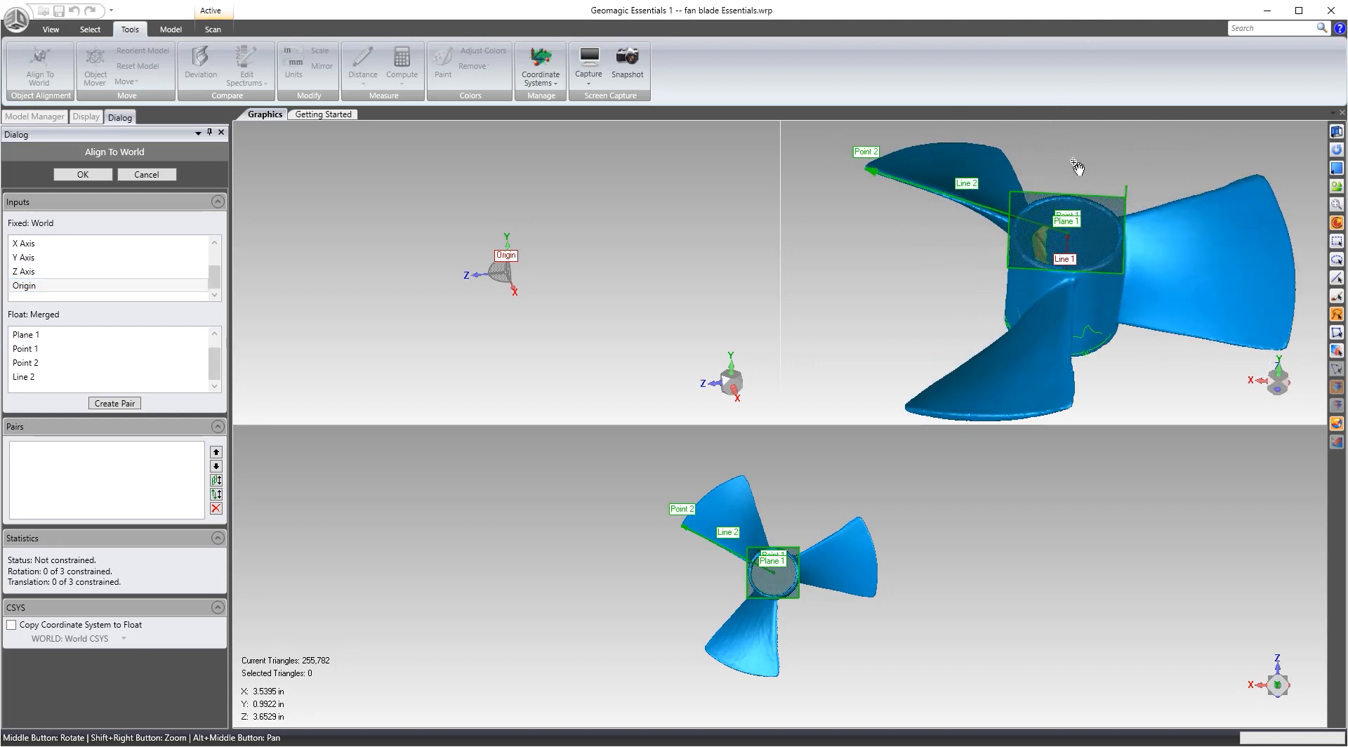
pyautogui.scroll(2, 1076, 167)
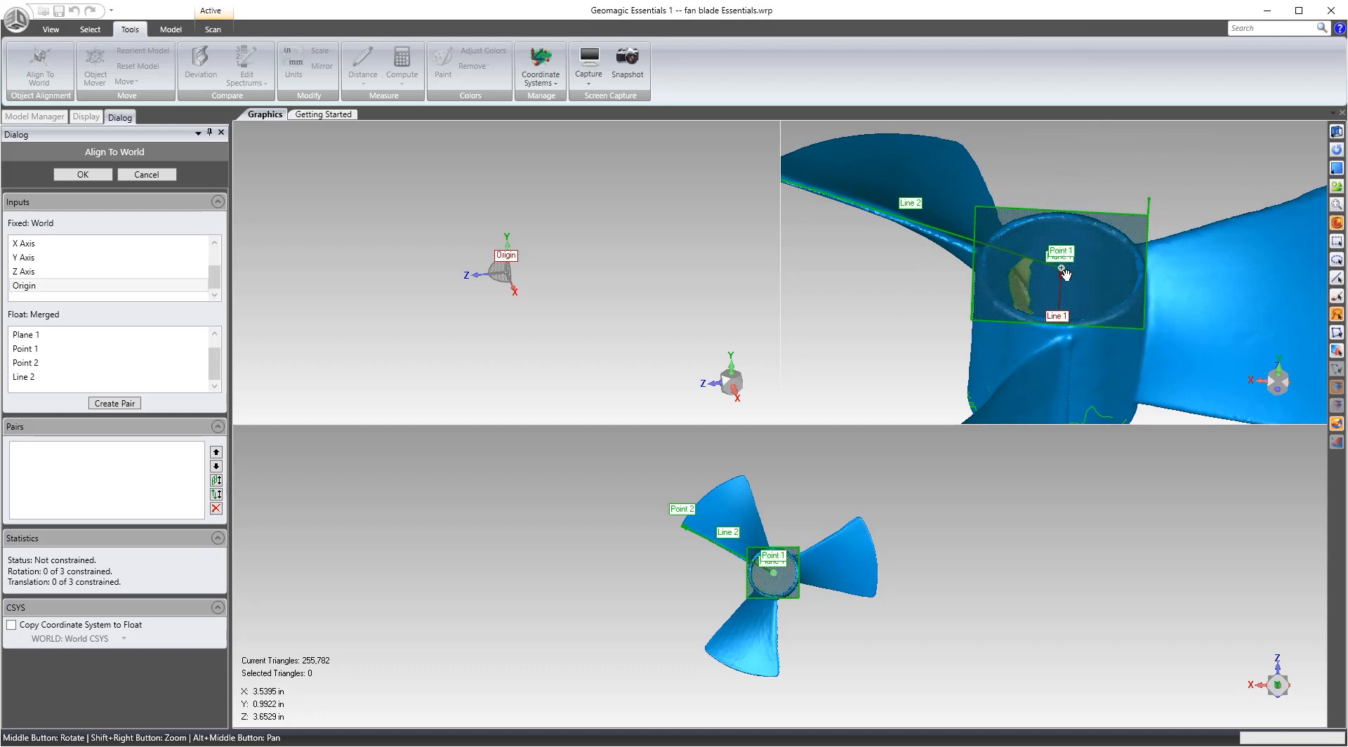
pyautogui.click(33, 288)
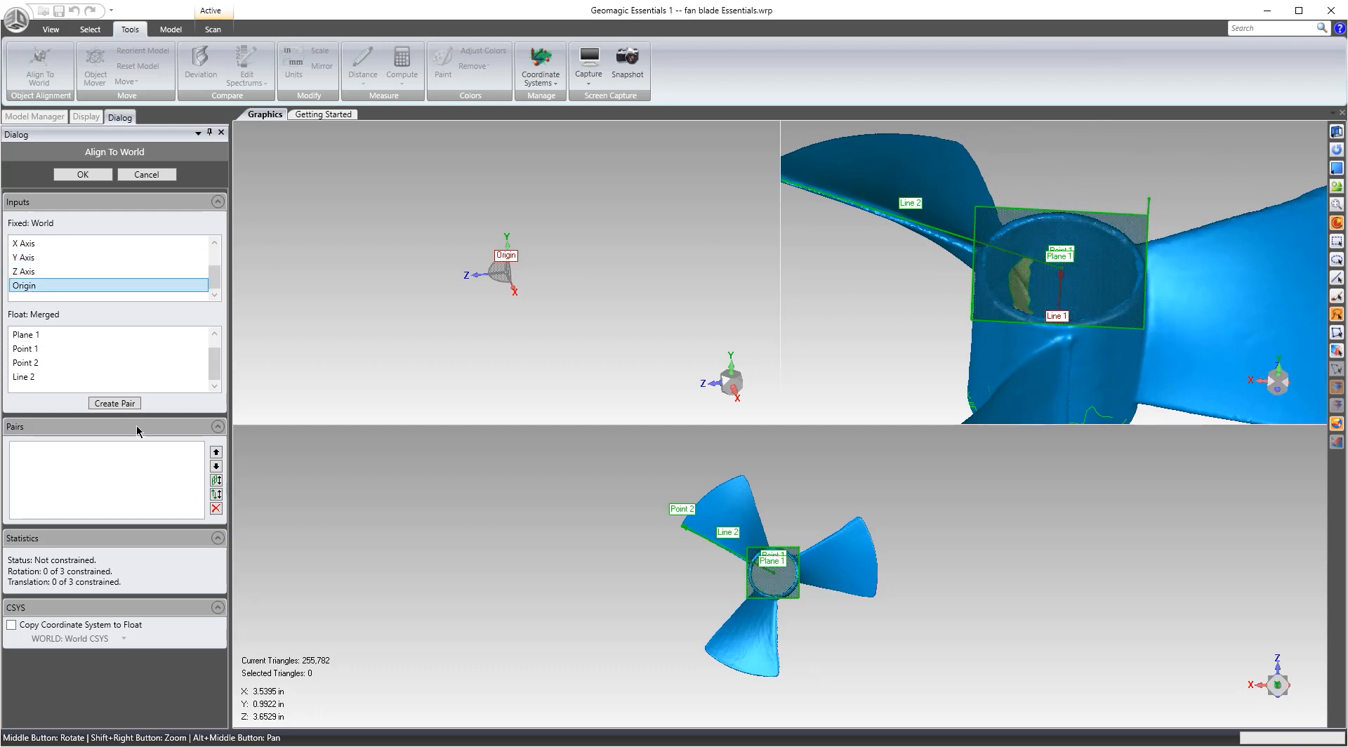
pyautogui.click(118, 404)
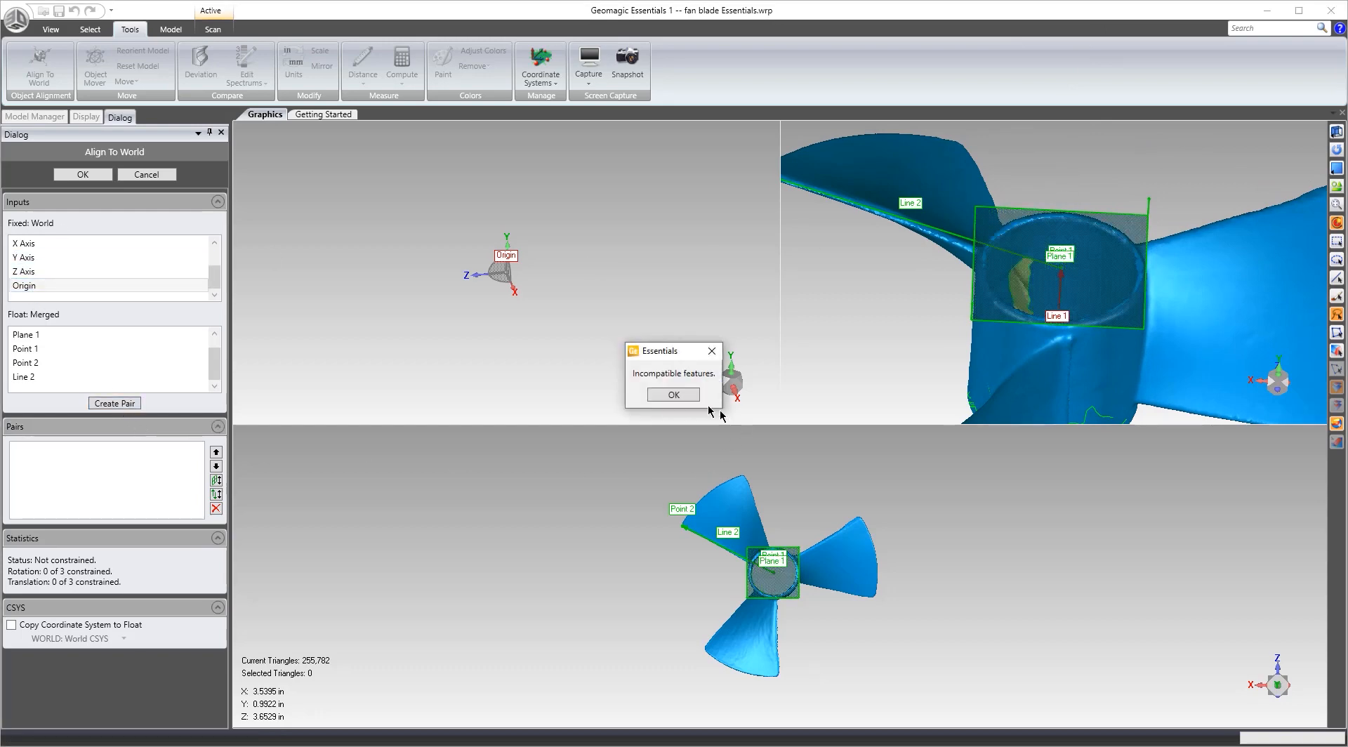
pyautogui.click(676, 395)
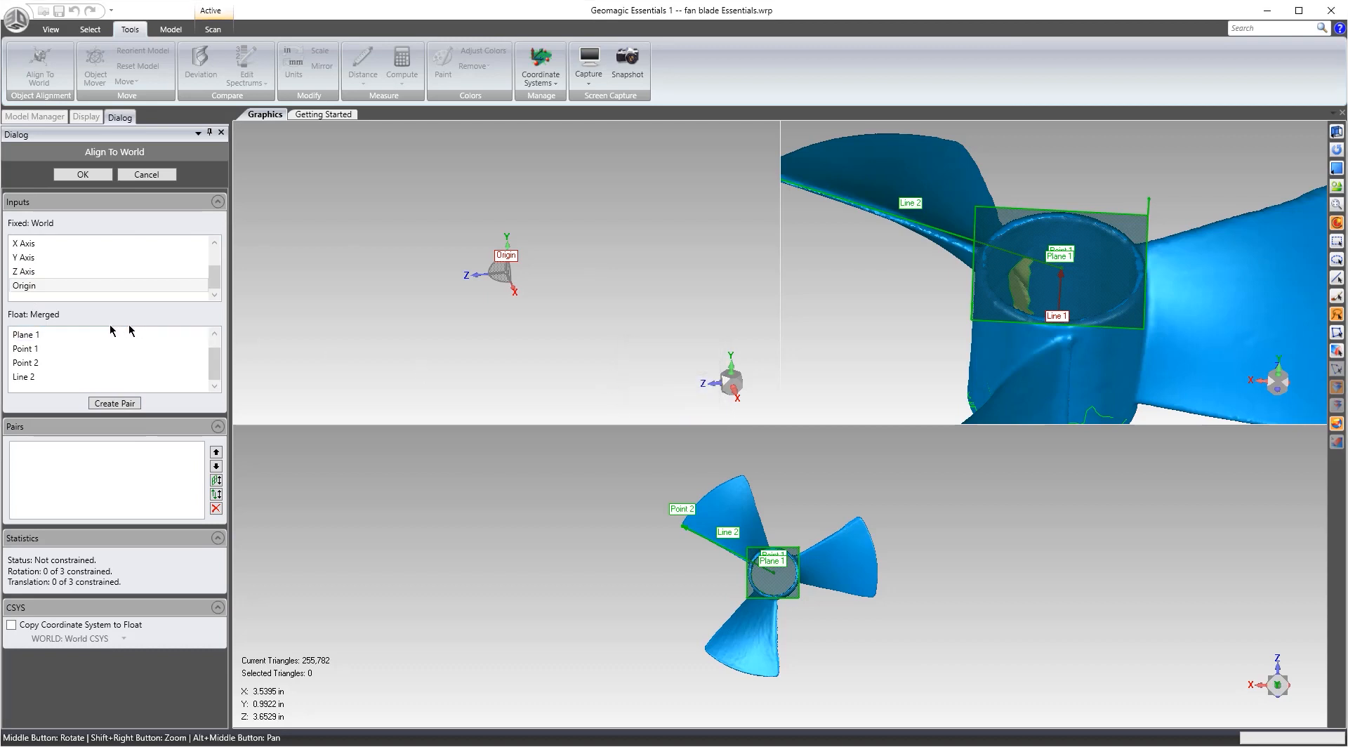
# Try pairing the world Origin with Point 2 on the blade corner, and delete that pair.
pyautogui.click(38, 364)
pyautogui.click(46, 369)
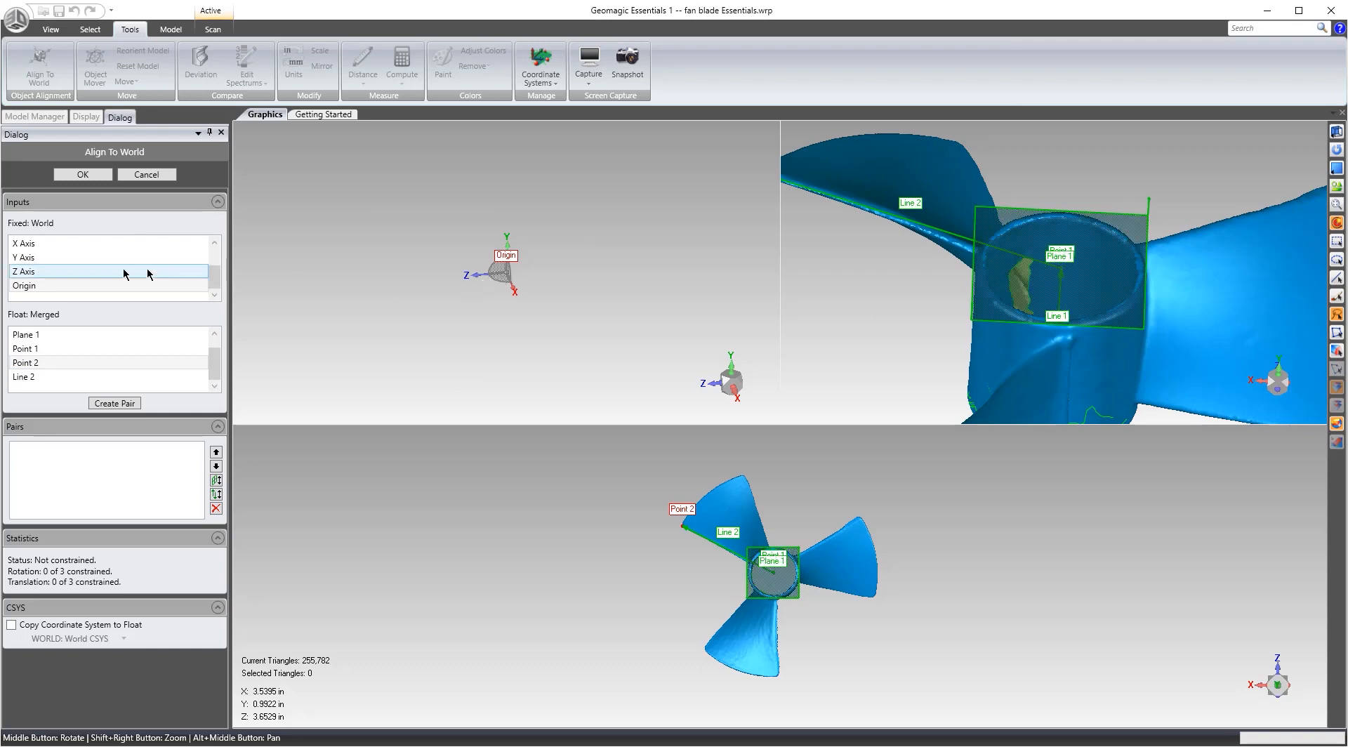
pyautogui.click(114, 403)
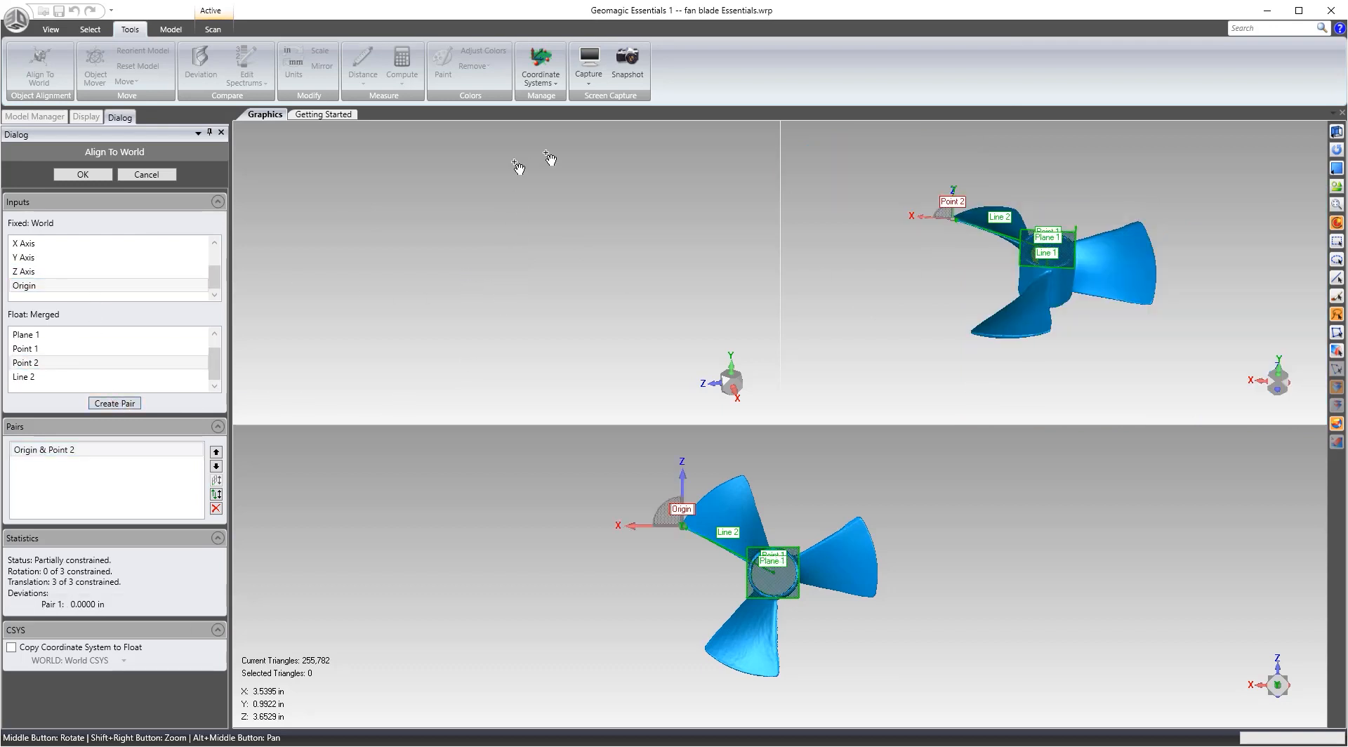
pyautogui.scroll(3, 805, 590)
pyautogui.moveTo(804, 590); pyautogui.dragTo(791, 382, button='middle')
pyautogui.click(45, 449)
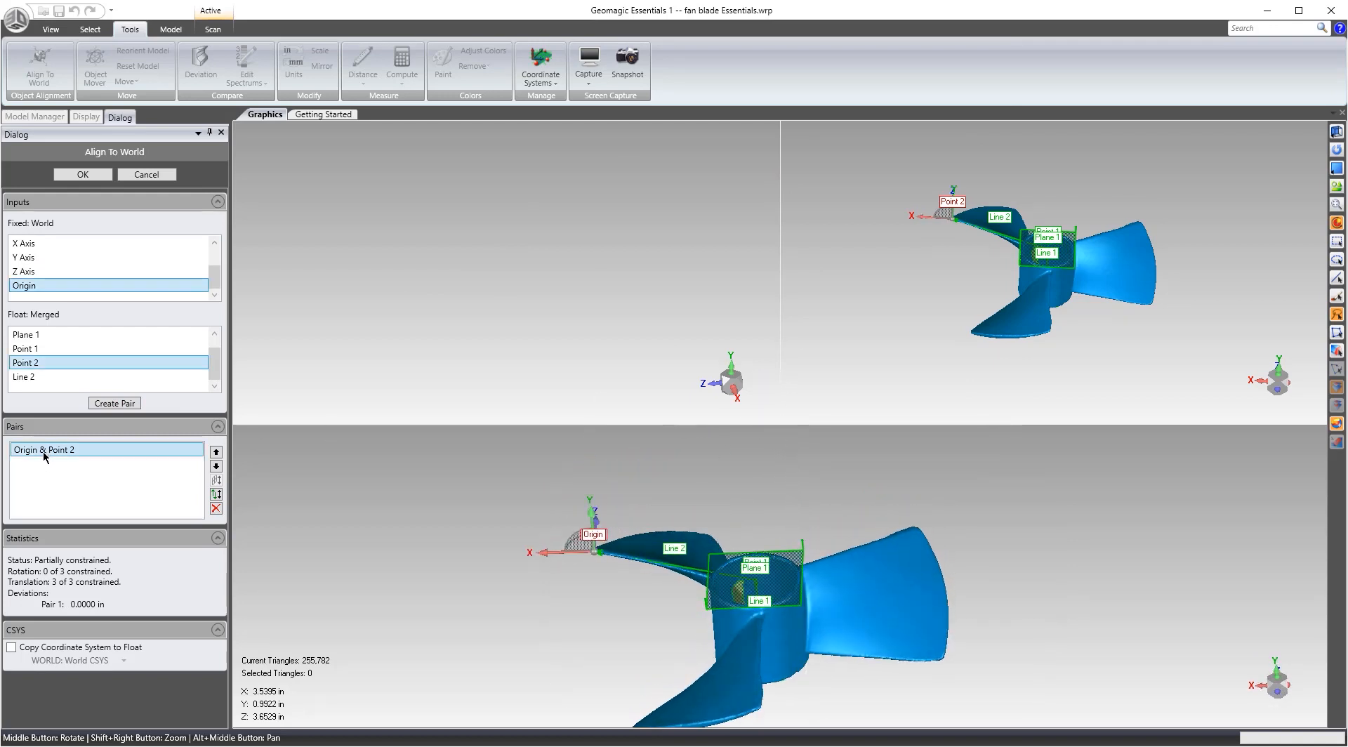
pyautogui.click(216, 509)
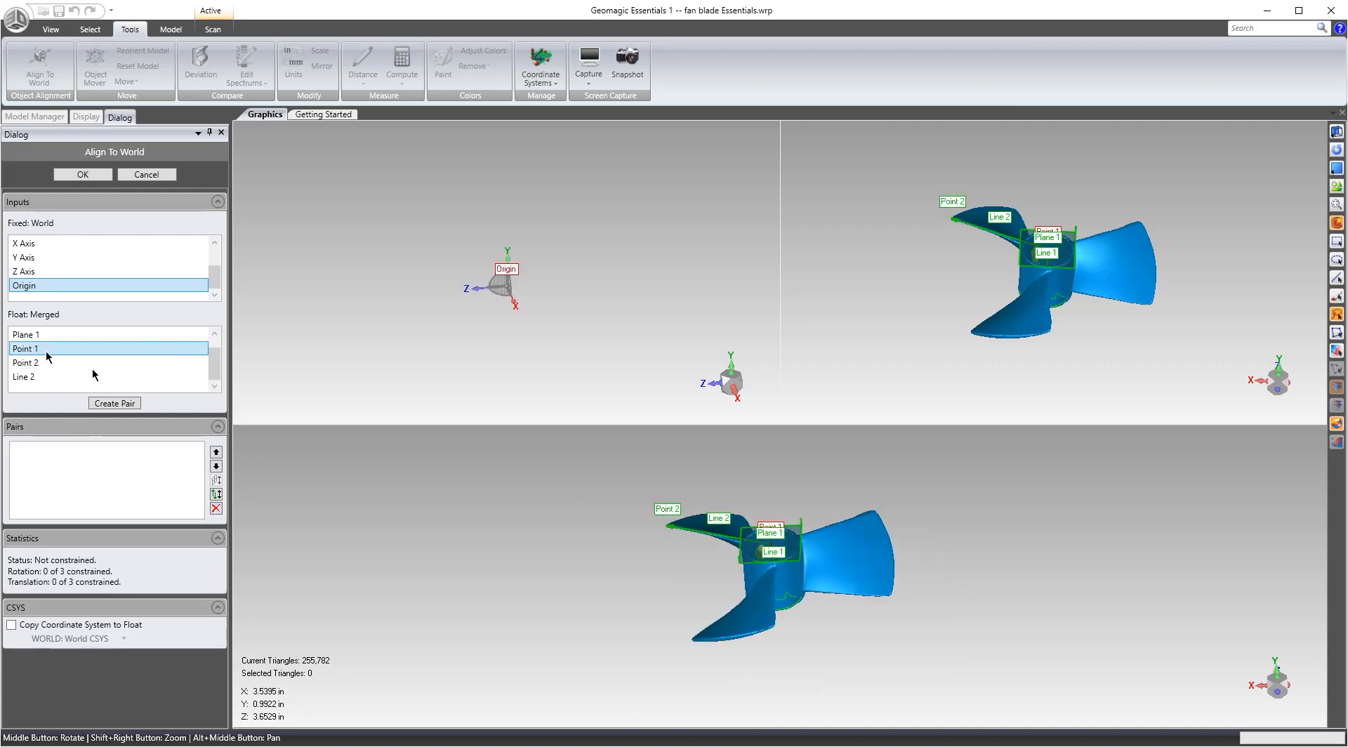
# Pair the world Origin with Point 1 at the centre of the hub's upper rim.
pyautogui.click(116, 403)
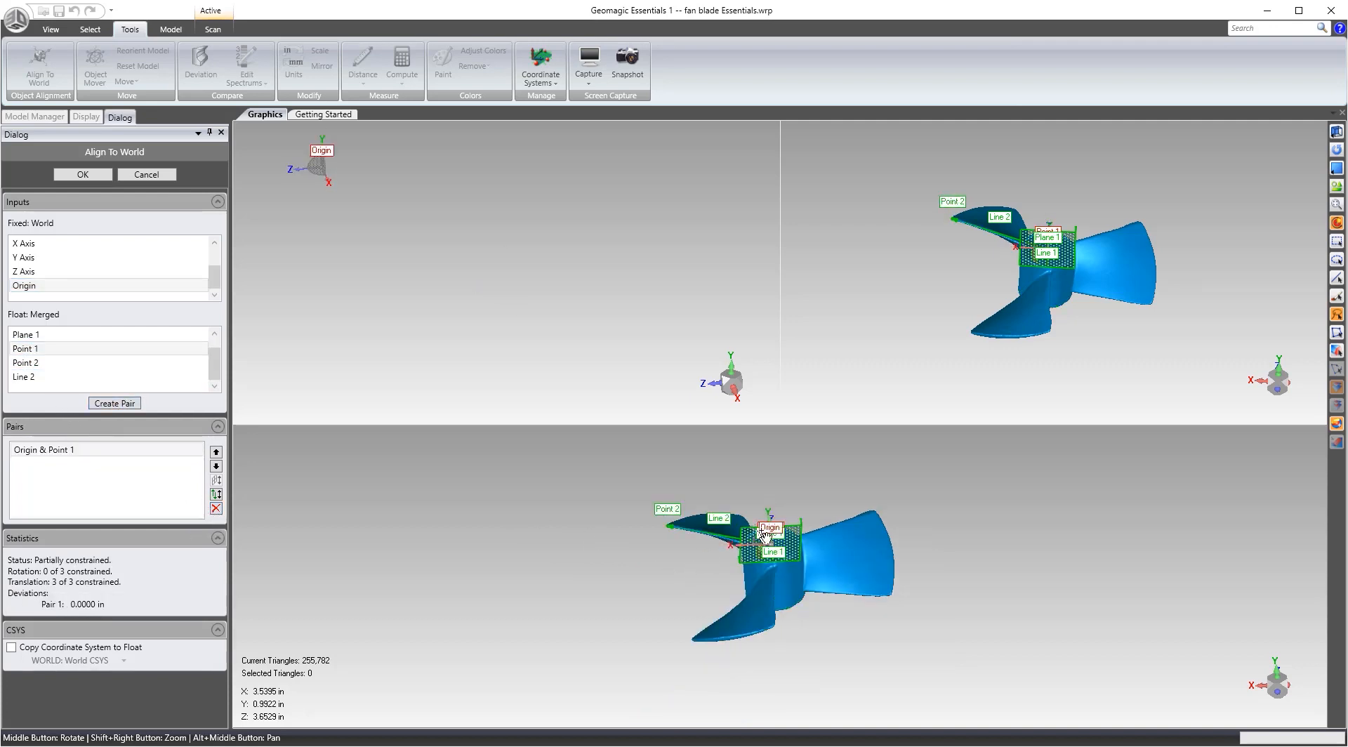
pyautogui.scroll(5, 829, 607)
pyautogui.moveTo(829, 607); pyautogui.dragTo(1222, 483, button='middle')
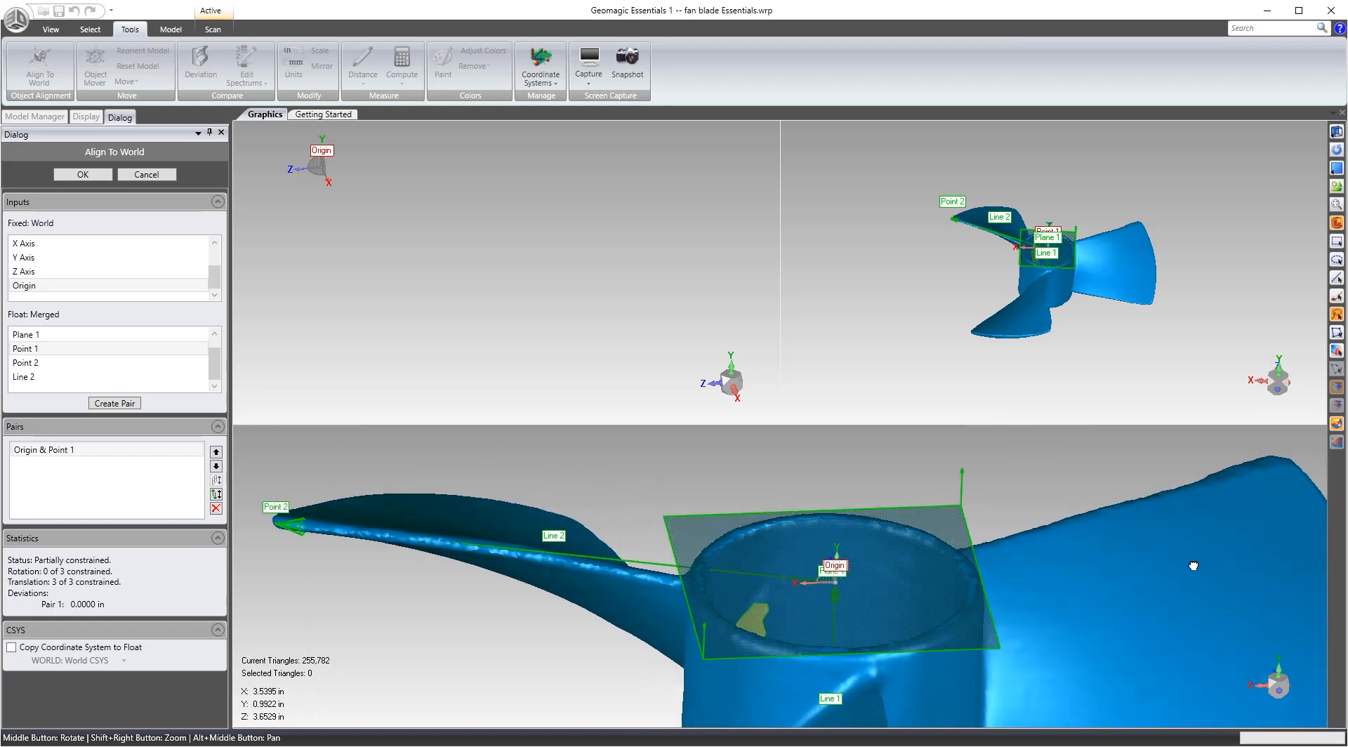
pyautogui.moveTo(1193, 566); pyautogui.dragTo(1161, 493, button='middle')
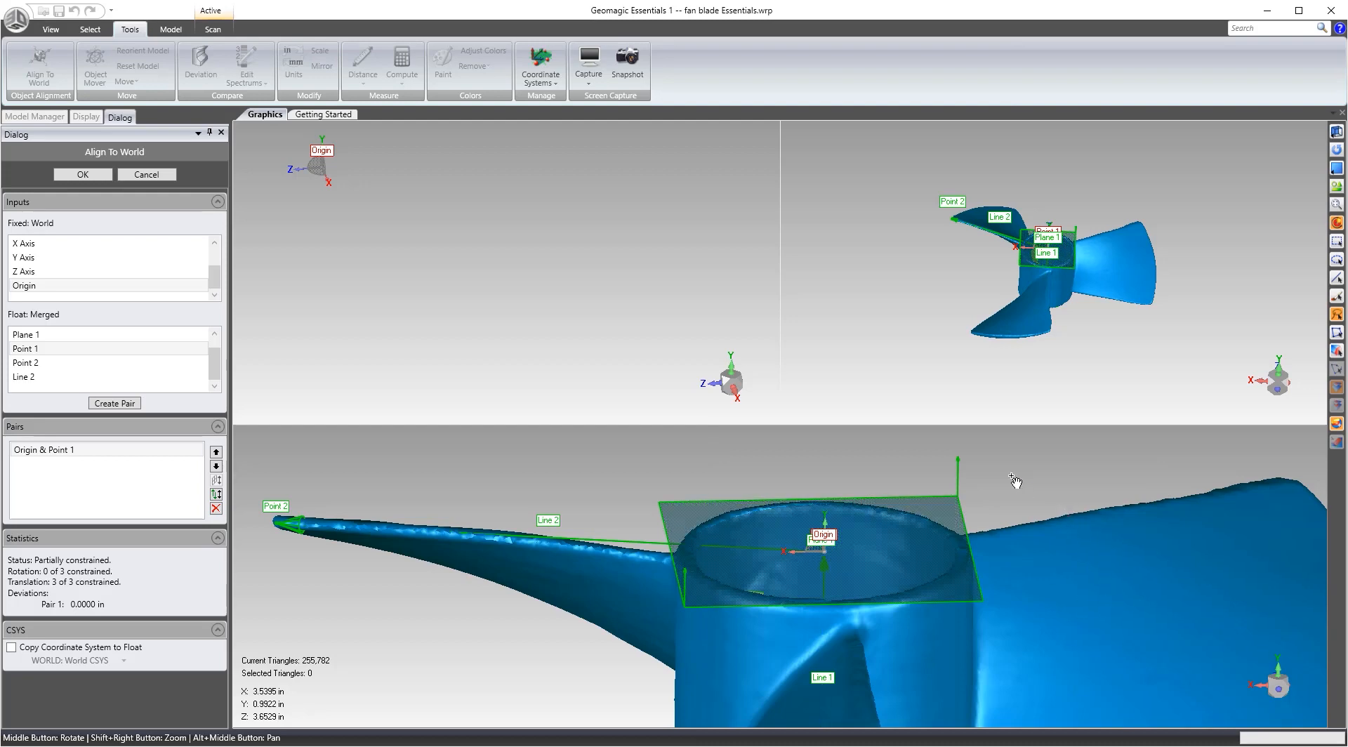
# Pair the world Y Axis with Line 1, the hub axis.
pyautogui.moveTo(1122, 519); pyautogui.dragTo(1054, 623, button='middle')
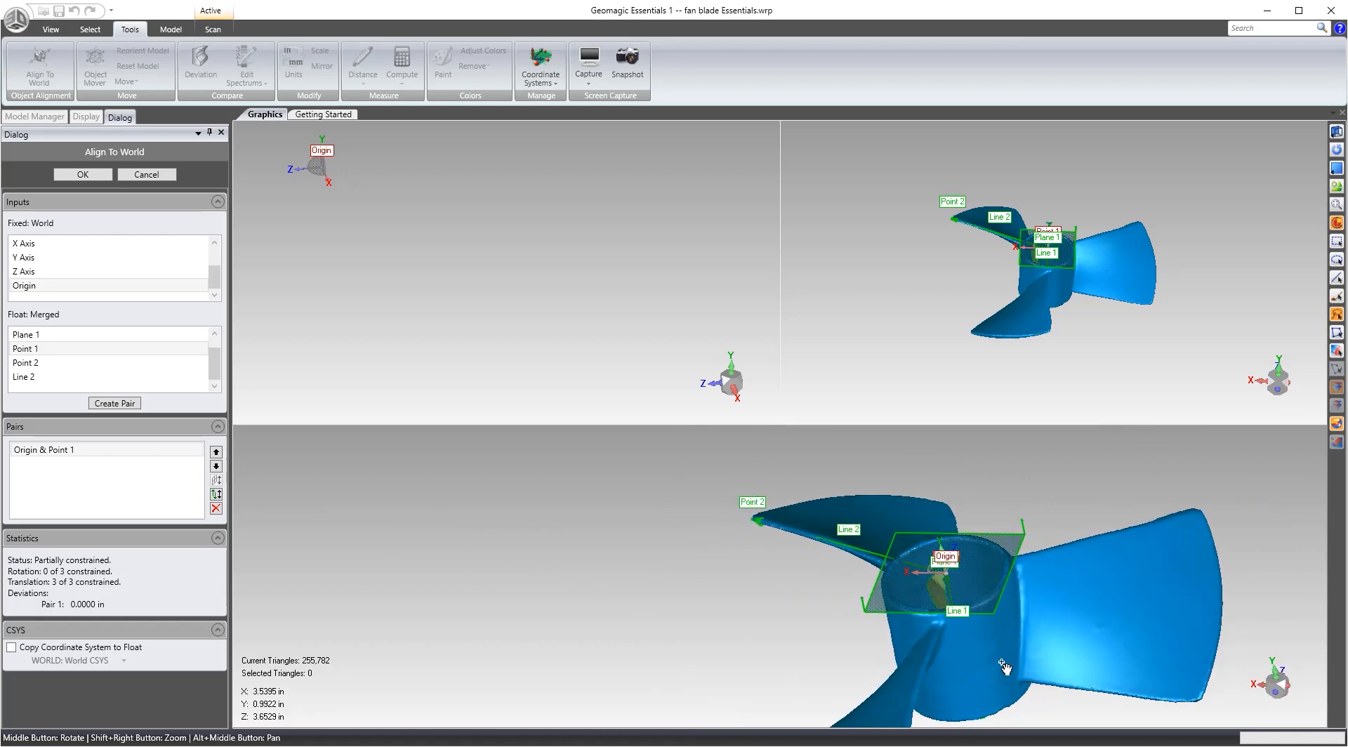
pyautogui.click(957, 602)
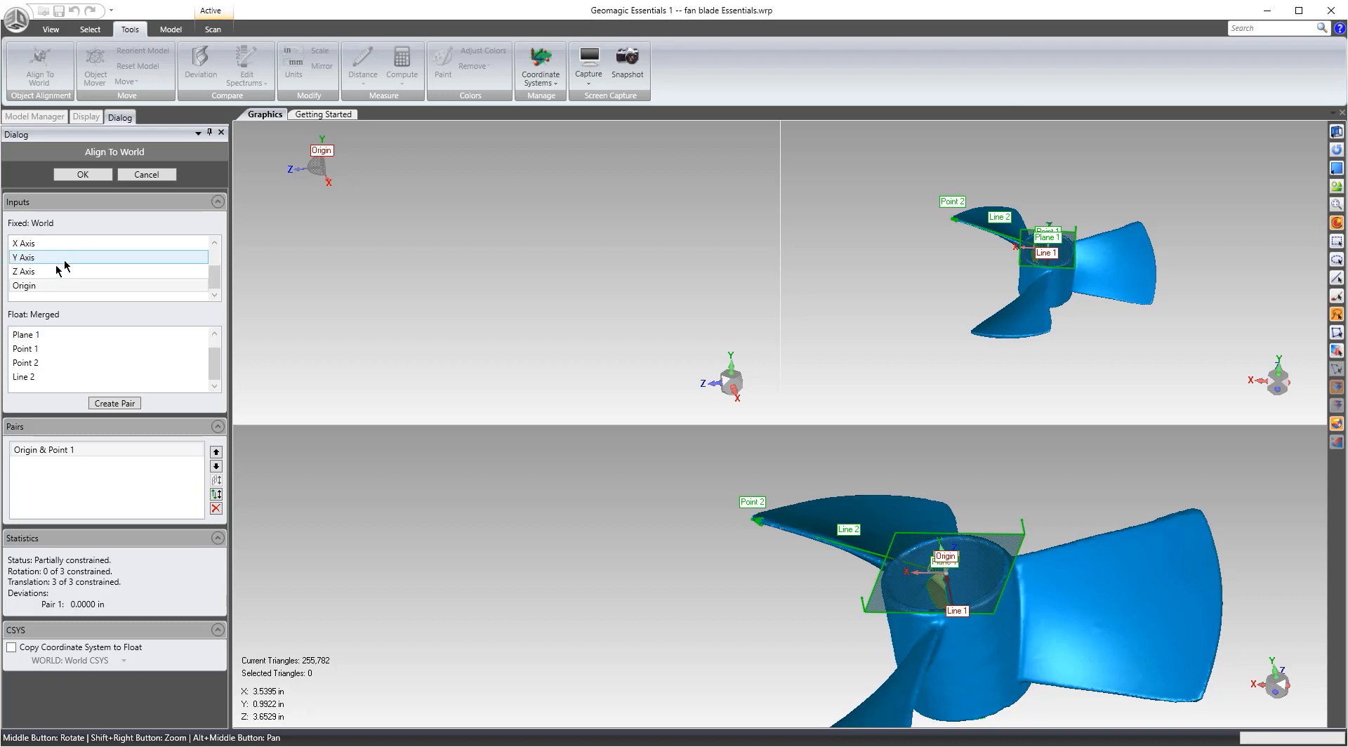
pyautogui.click(28, 259)
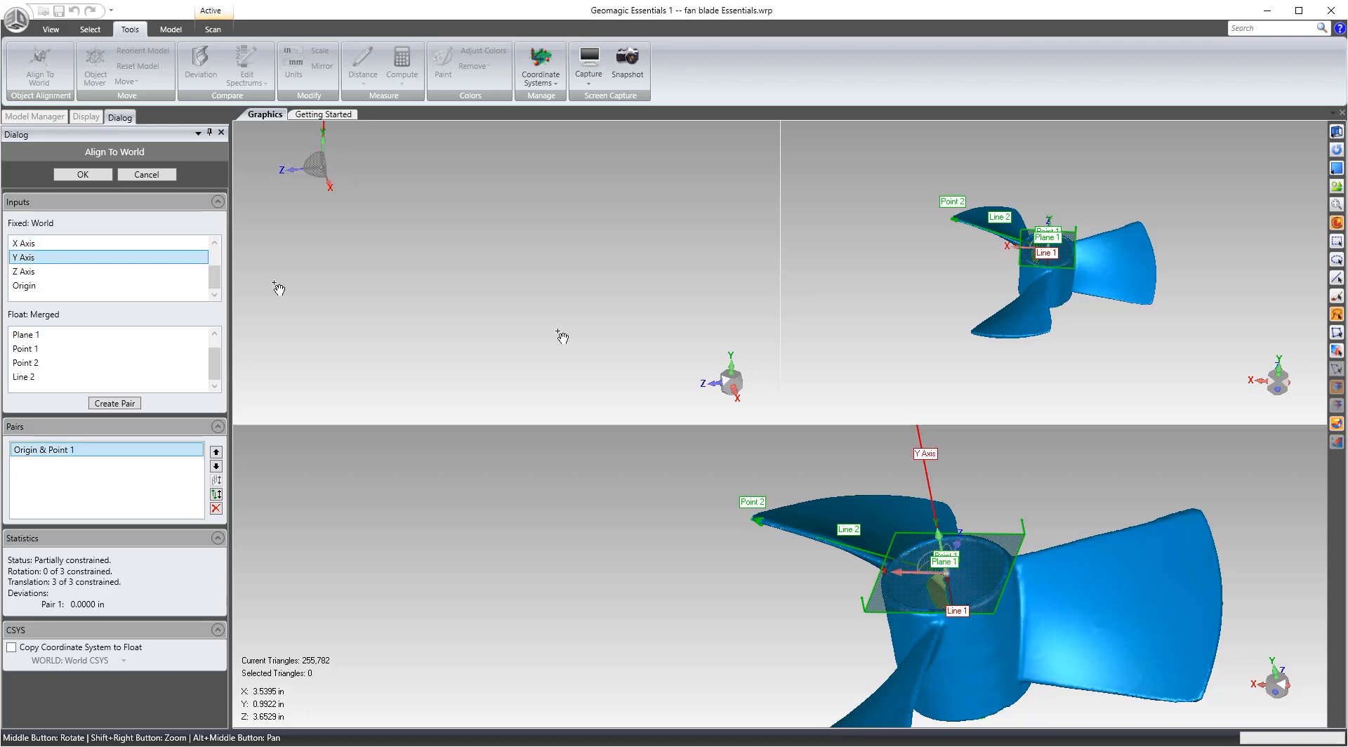
pyautogui.click(115, 403)
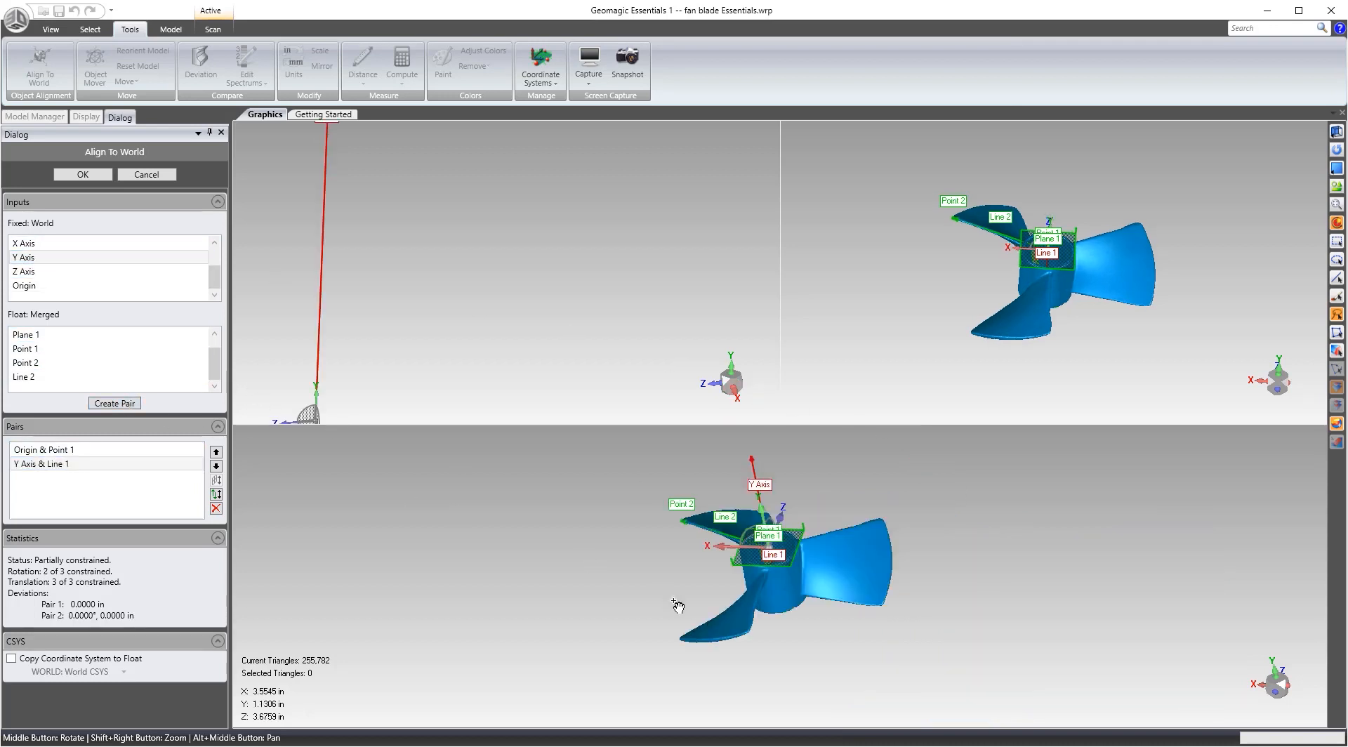
# Pair the world X Axis with Line 2, the line running from the hub to the blade corner.
pyautogui.moveTo(905, 674); pyautogui.dragTo(938, 721, button='middle')
pyautogui.scroll(4, 809, 603)
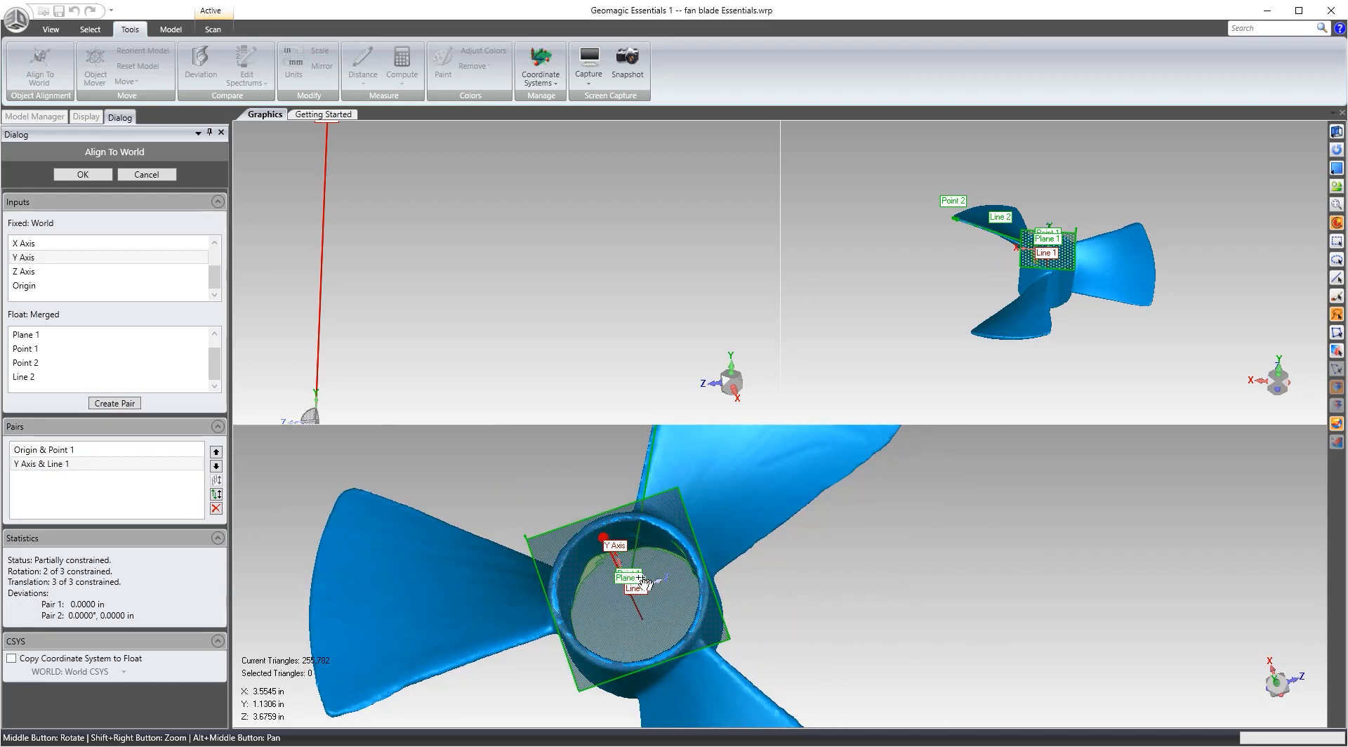
pyautogui.moveTo(635, 582)
pyautogui.mouseDown(button='middle')
pyautogui.moveTo(618, 565)
pyautogui.moveTo(626, 578)
pyautogui.mouseUp(button='middle')
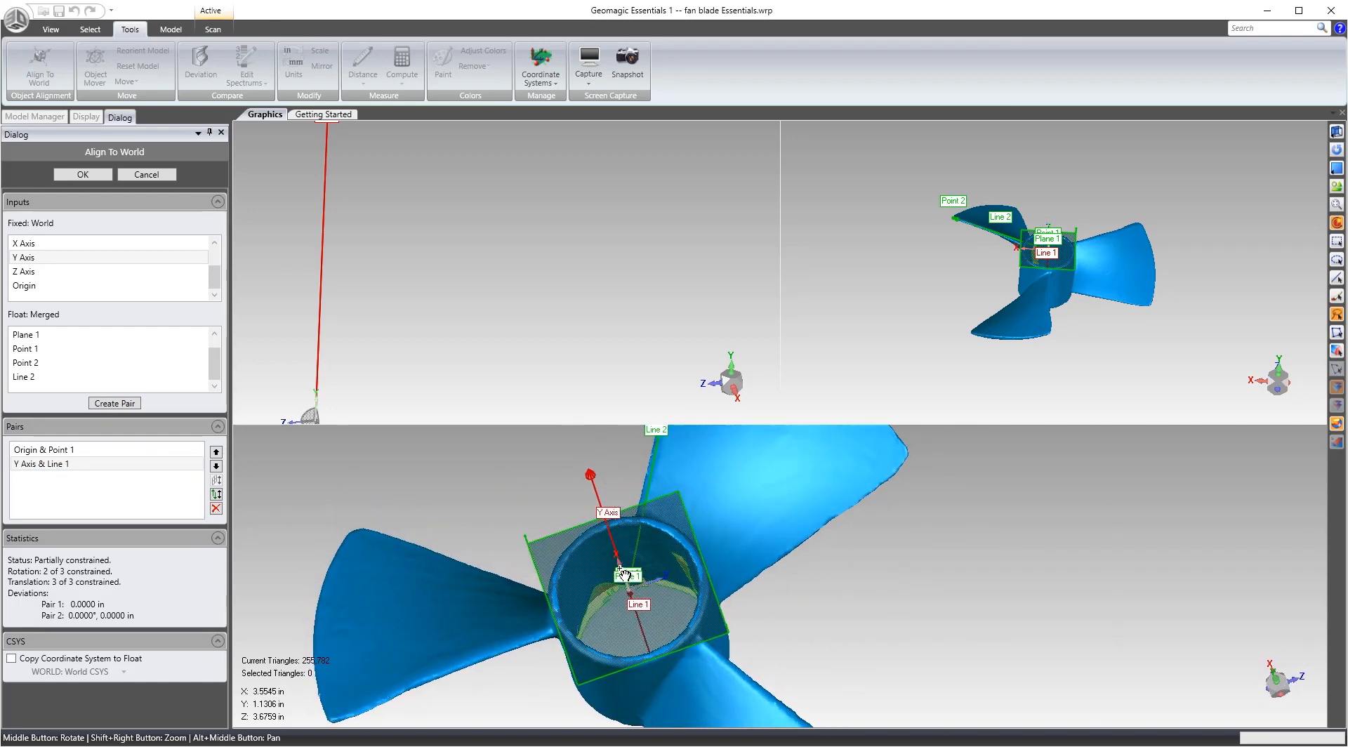
pyautogui.click(52, 244)
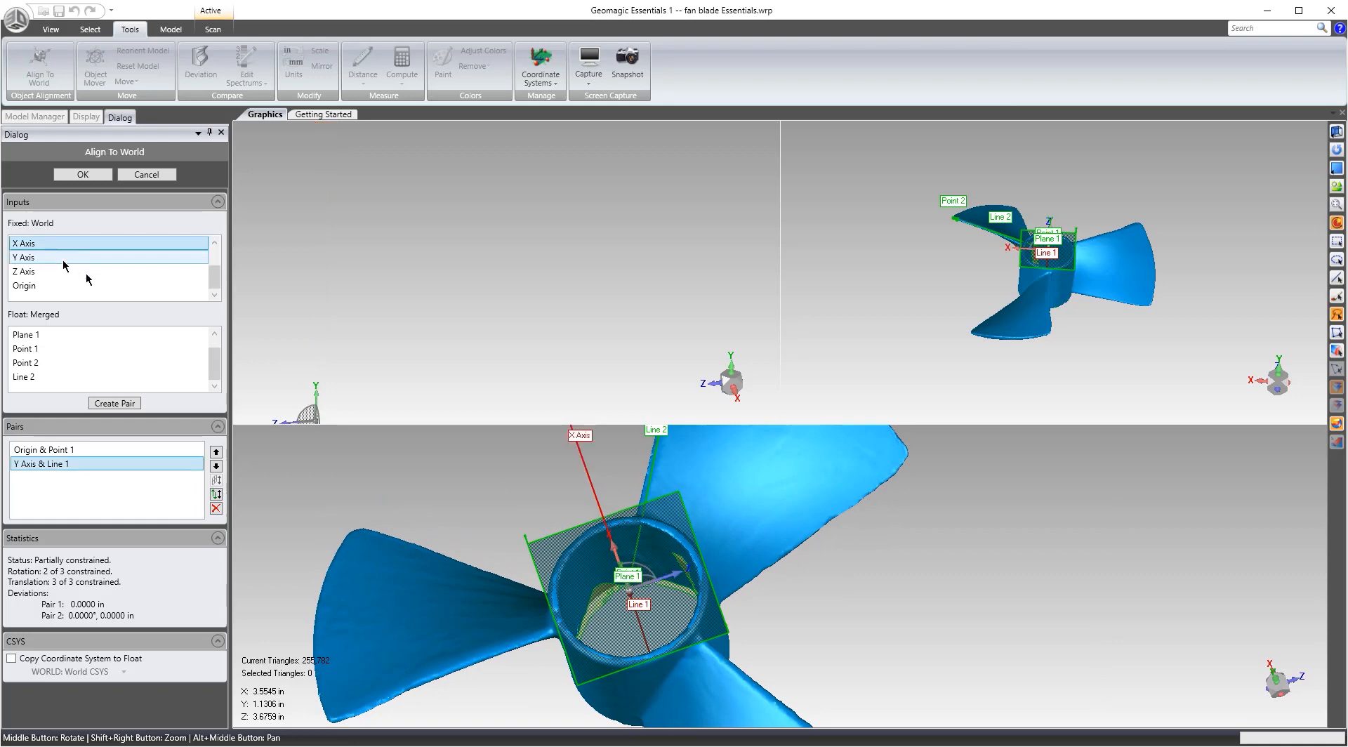
pyautogui.click(32, 379)
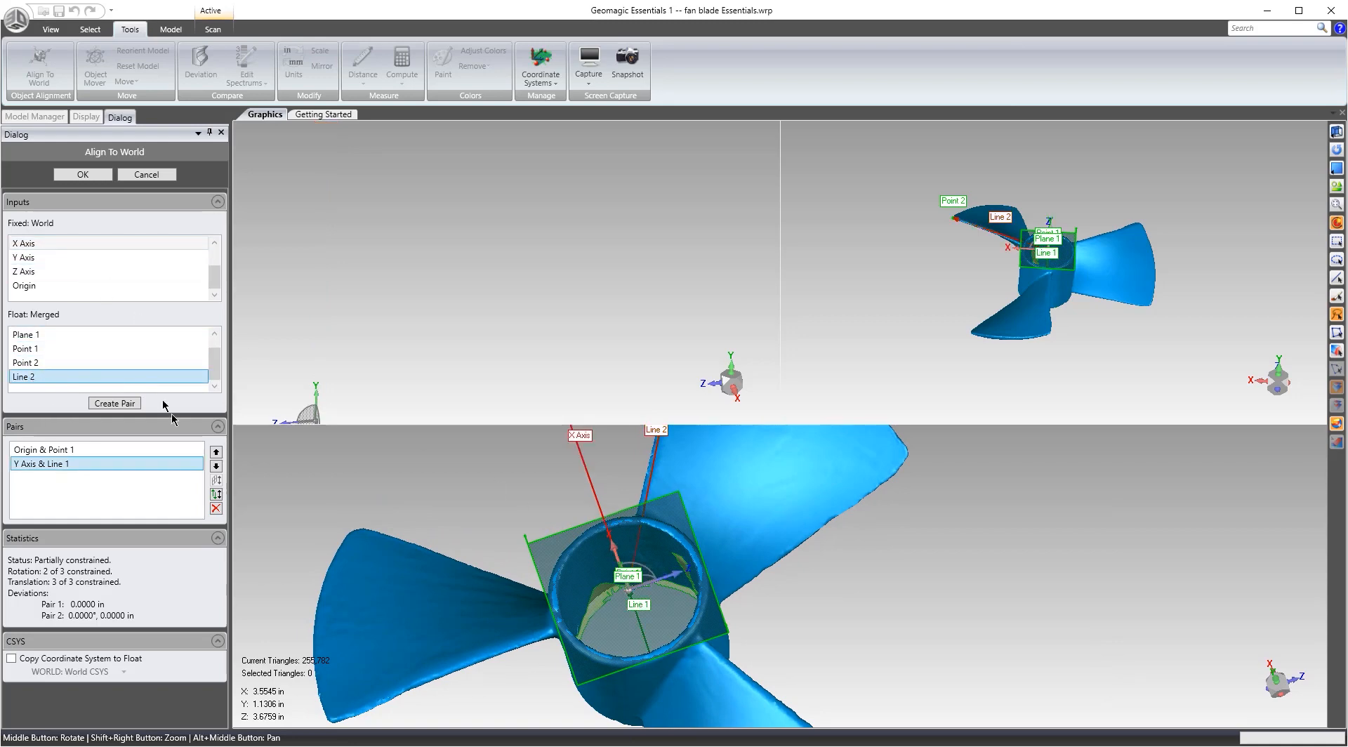
pyautogui.click(119, 405)
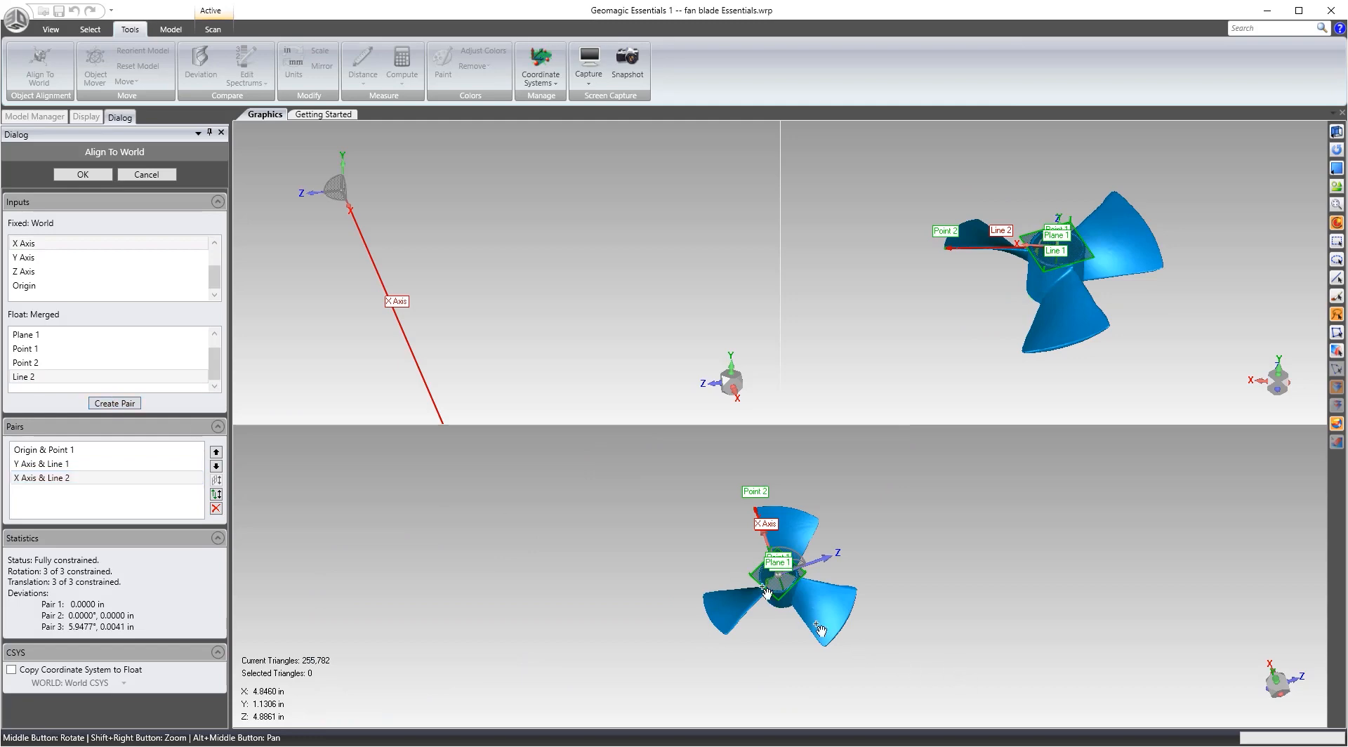
# Inspect how the X Axis lines up with the blade line and accept the Align To World result.
pyautogui.scroll(5, 791, 577)
pyautogui.moveTo(791, 577); pyautogui.dragTo(941, 636, button='middle')
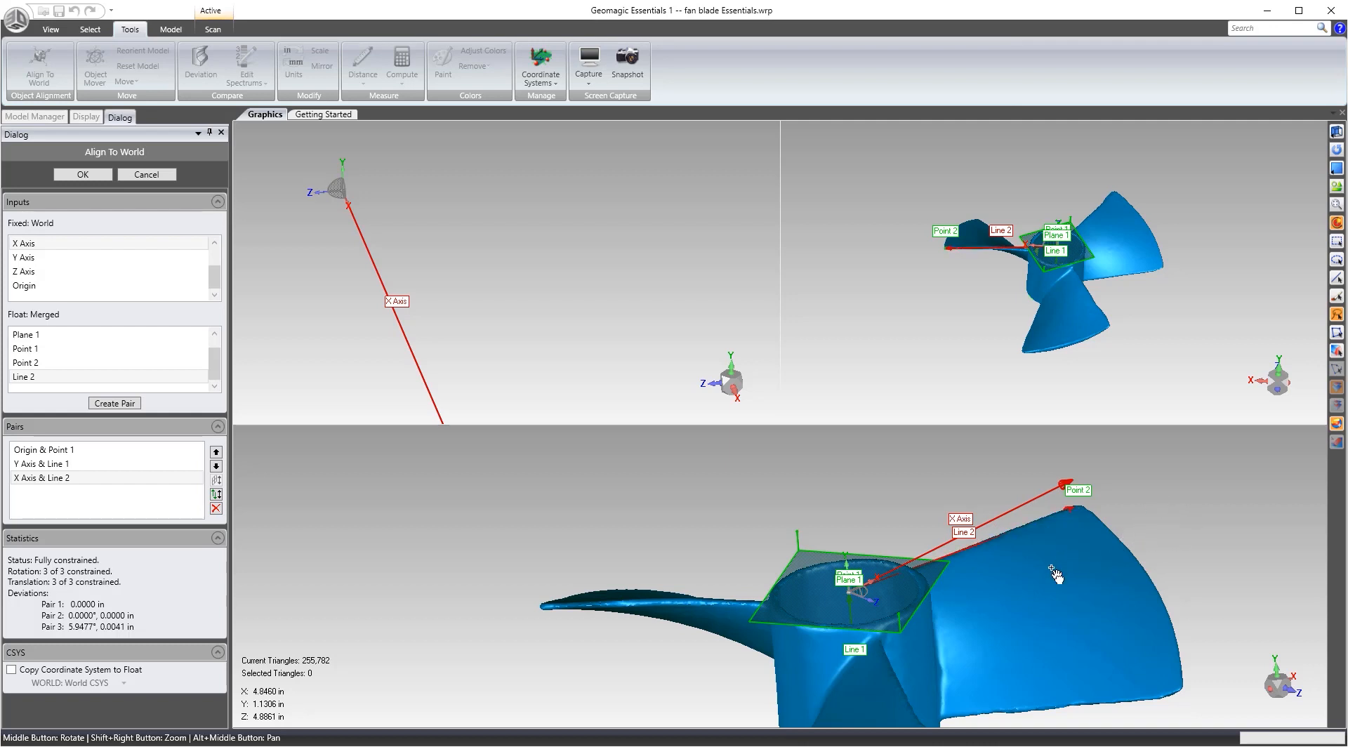
pyautogui.moveTo(1052, 568); pyautogui.dragTo(1099, 615, button='middle')
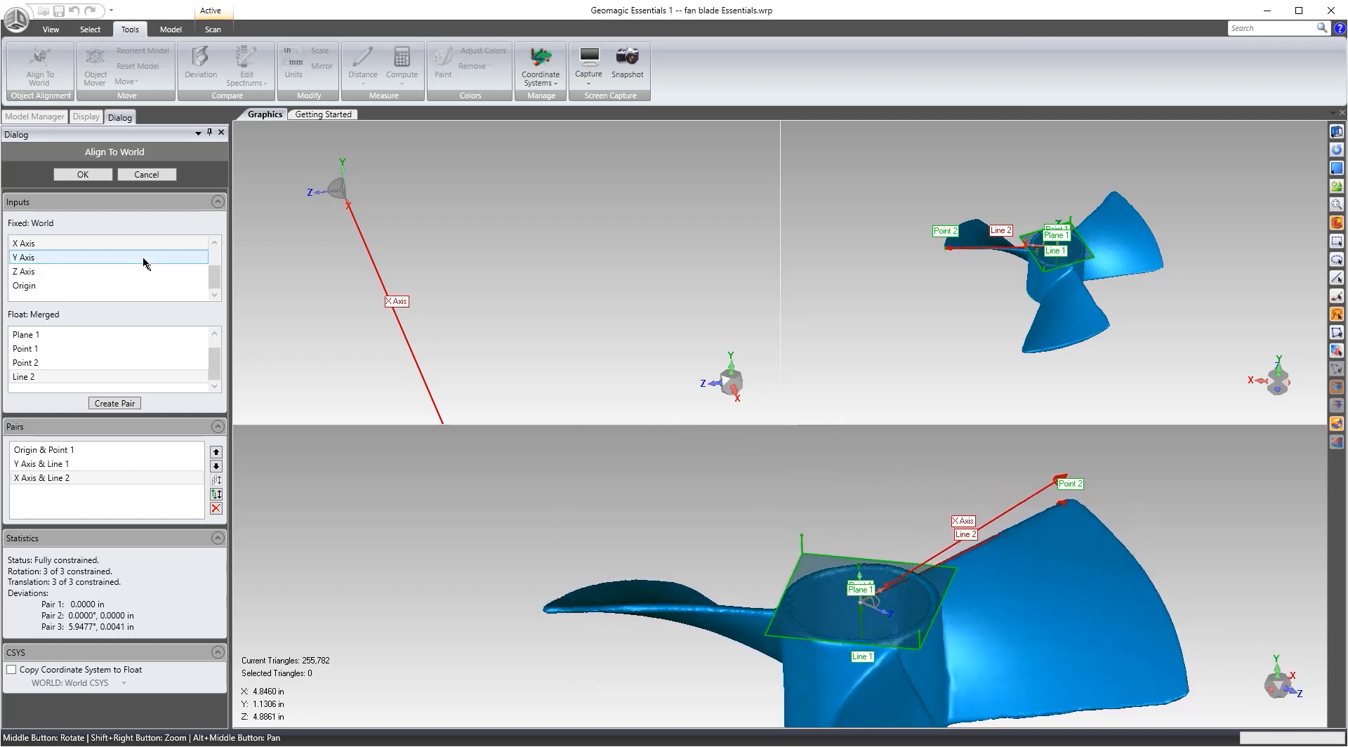
pyautogui.click(82, 174)
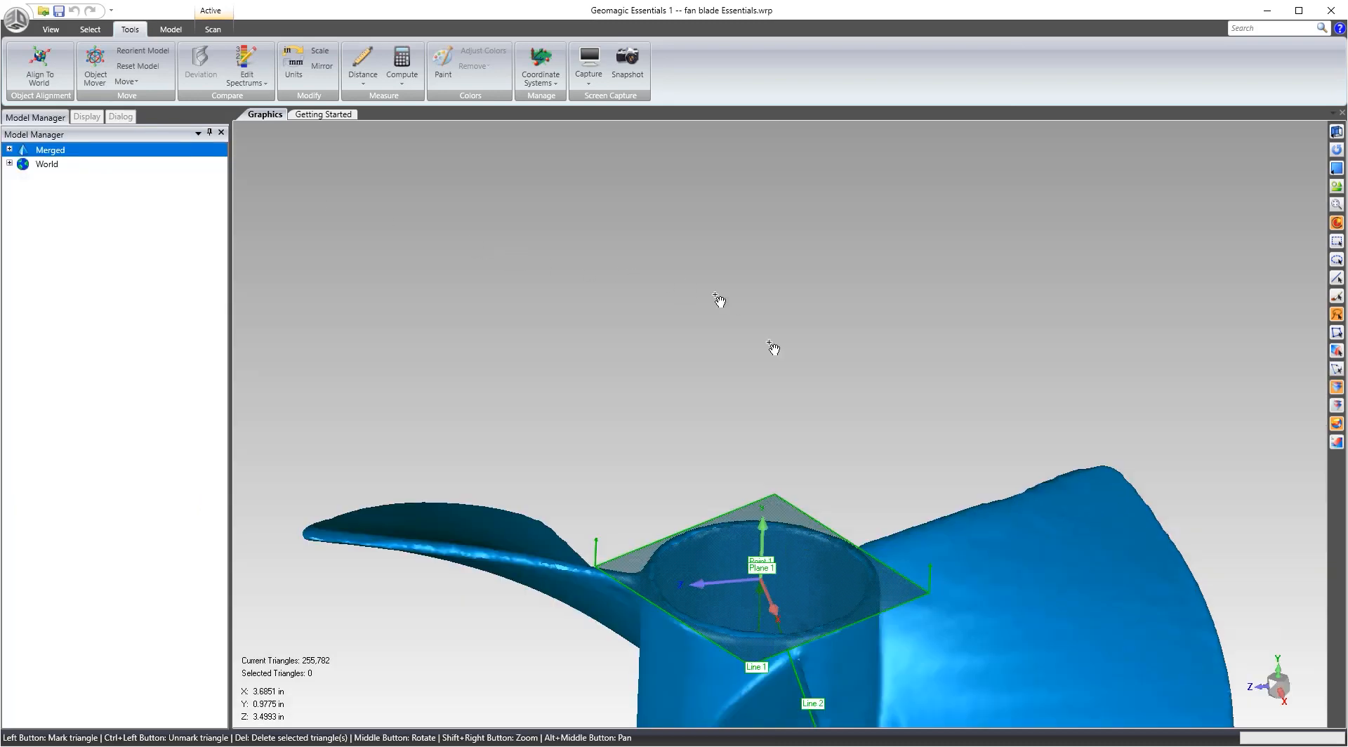
# Hide the reference features and view the aligned fan blade straight down the Y axis.
pyautogui.moveTo(777, 346); pyautogui.dragTo(1093, 406, button='middle')
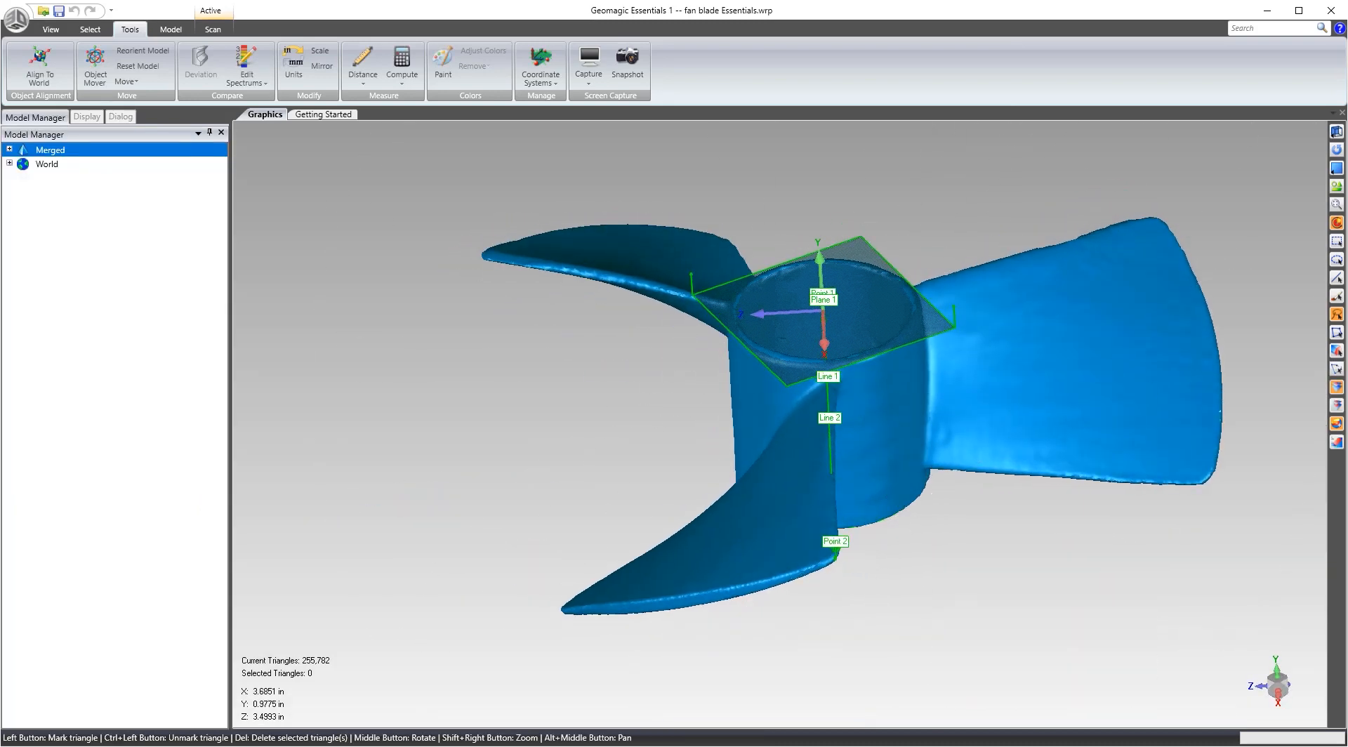
pyautogui.click(1339, 188)
pyautogui.moveTo(901, 277); pyautogui.dragTo(936, 653, button='middle')
pyautogui.click(1282, 682)
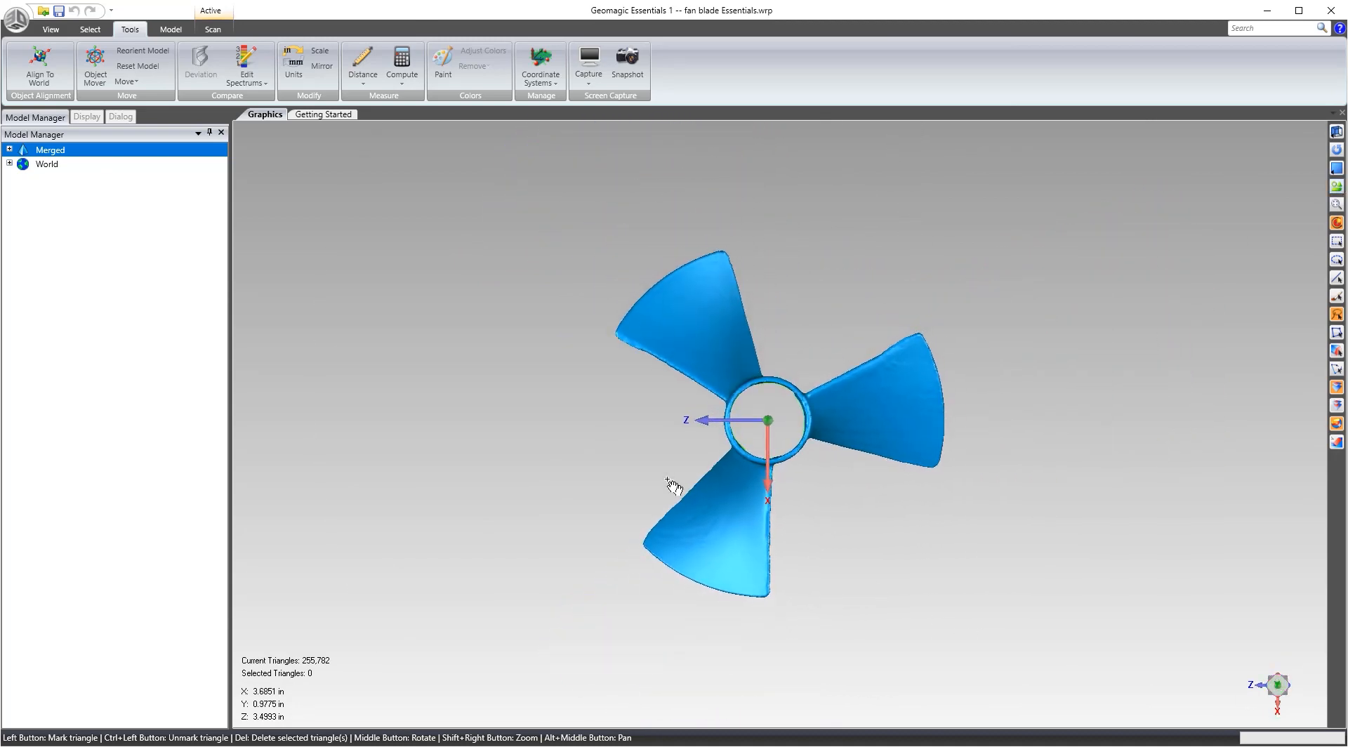
# Examine the aligned fan blade mesh against the world axes at the hub from several angles.
pyautogui.scroll(5, 780, 423)
pyautogui.scroll(-5, 751, 427)
pyautogui.moveTo(739, 439); pyautogui.dragTo(634, 462, button='middle')
pyautogui.moveTo(713, 478); pyautogui.dragTo(858, 344, button='middle')
pyautogui.scroll(4, 822, 401)
pyautogui.moveTo(800, 398); pyautogui.dragTo(794, 540, button='middle')
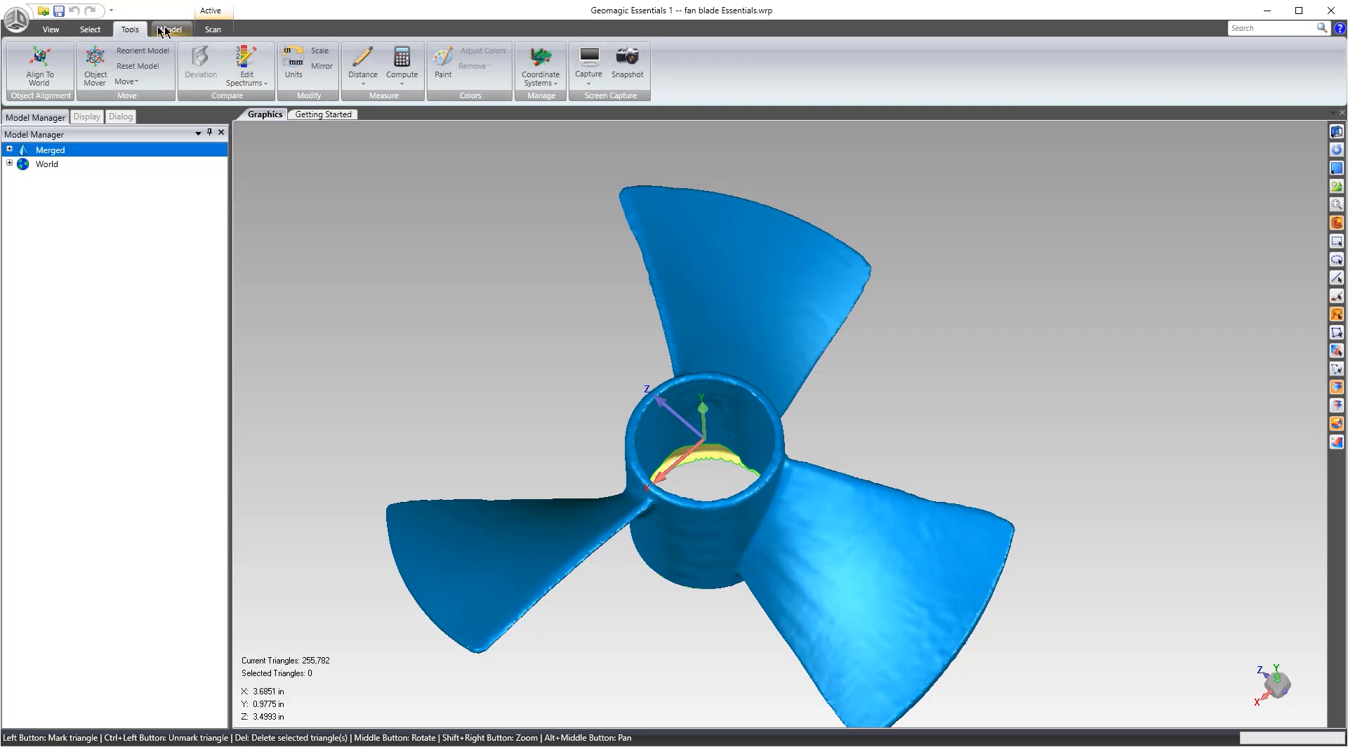
pyautogui.moveTo(682, 528); pyautogui.dragTo(714, 437, button='middle')
pyautogui.scroll(2, 716, 432)
pyautogui.scroll(-2, 744, 421)
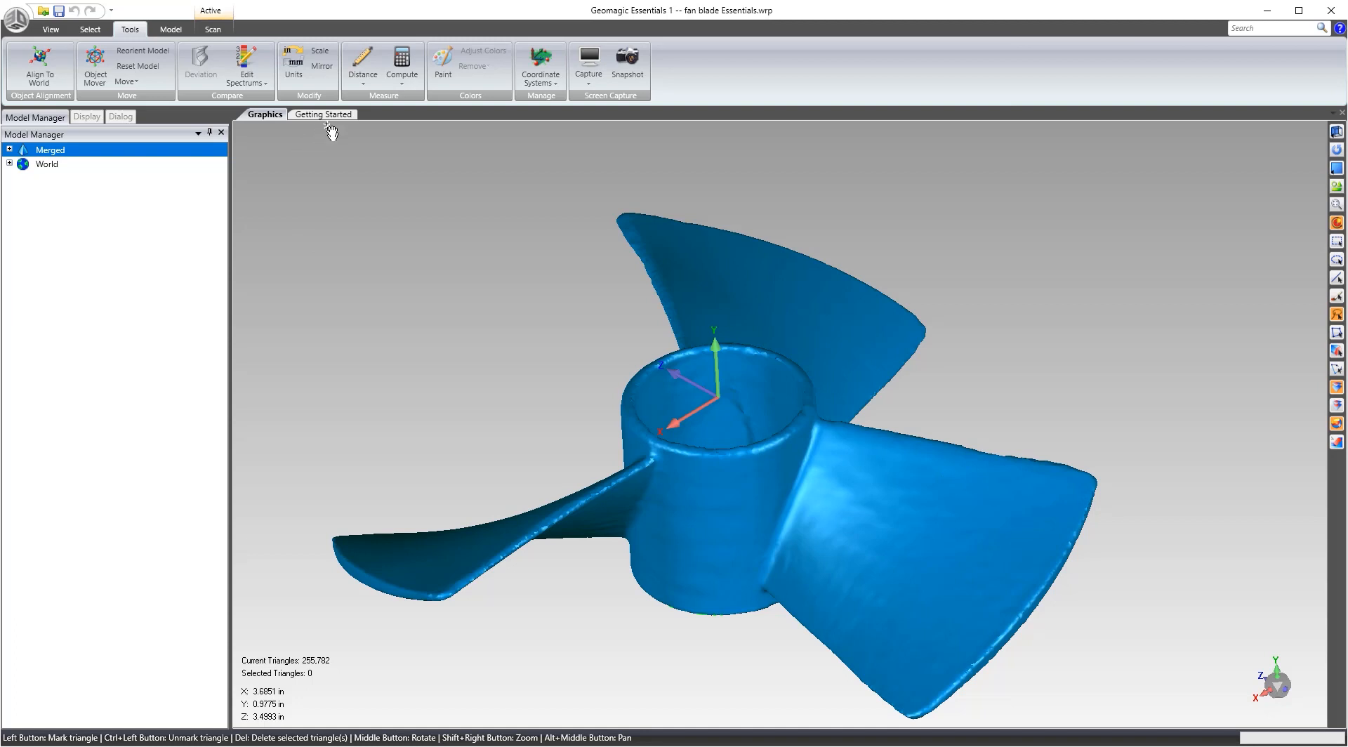
# Start a planar Create by Section on the fan blade, preview the XY and XZ planes, and choose the YZ-Plane of the World CSYS.
pyautogui.click(171, 29)
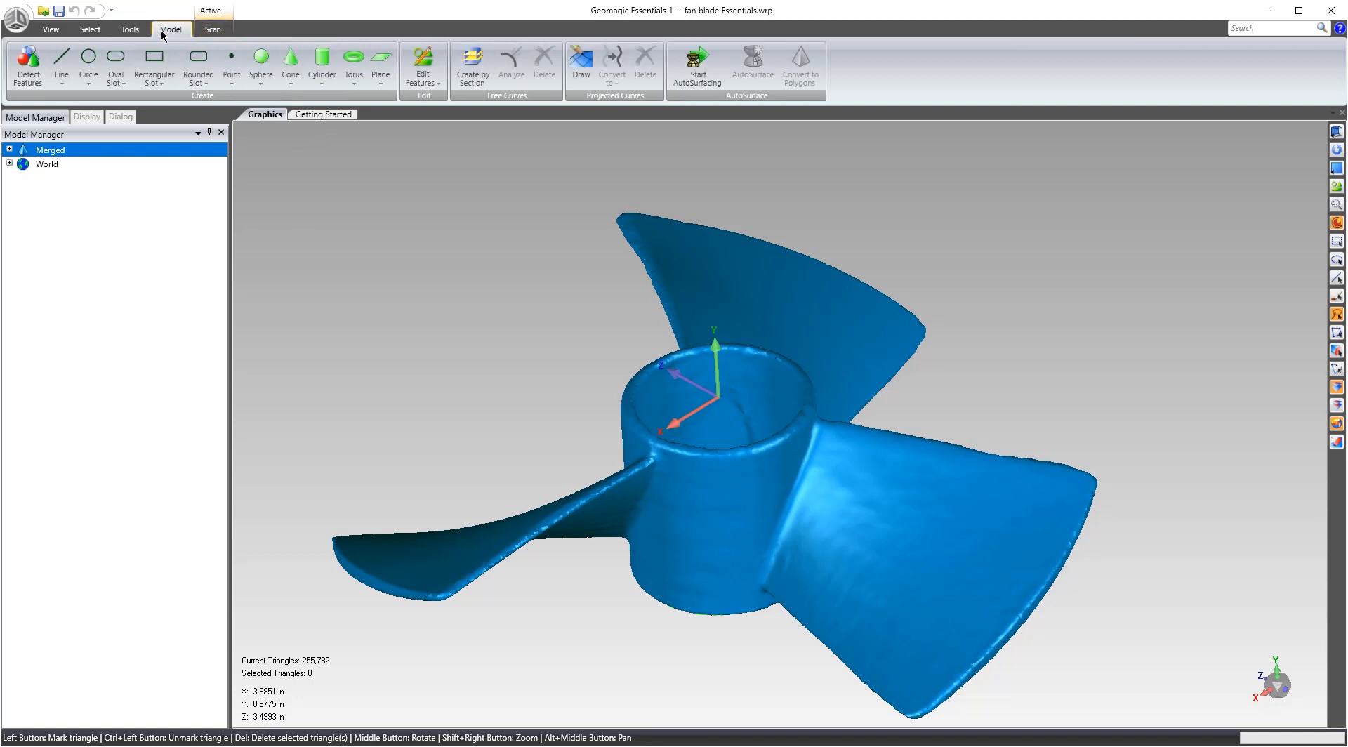
pyautogui.click(477, 65)
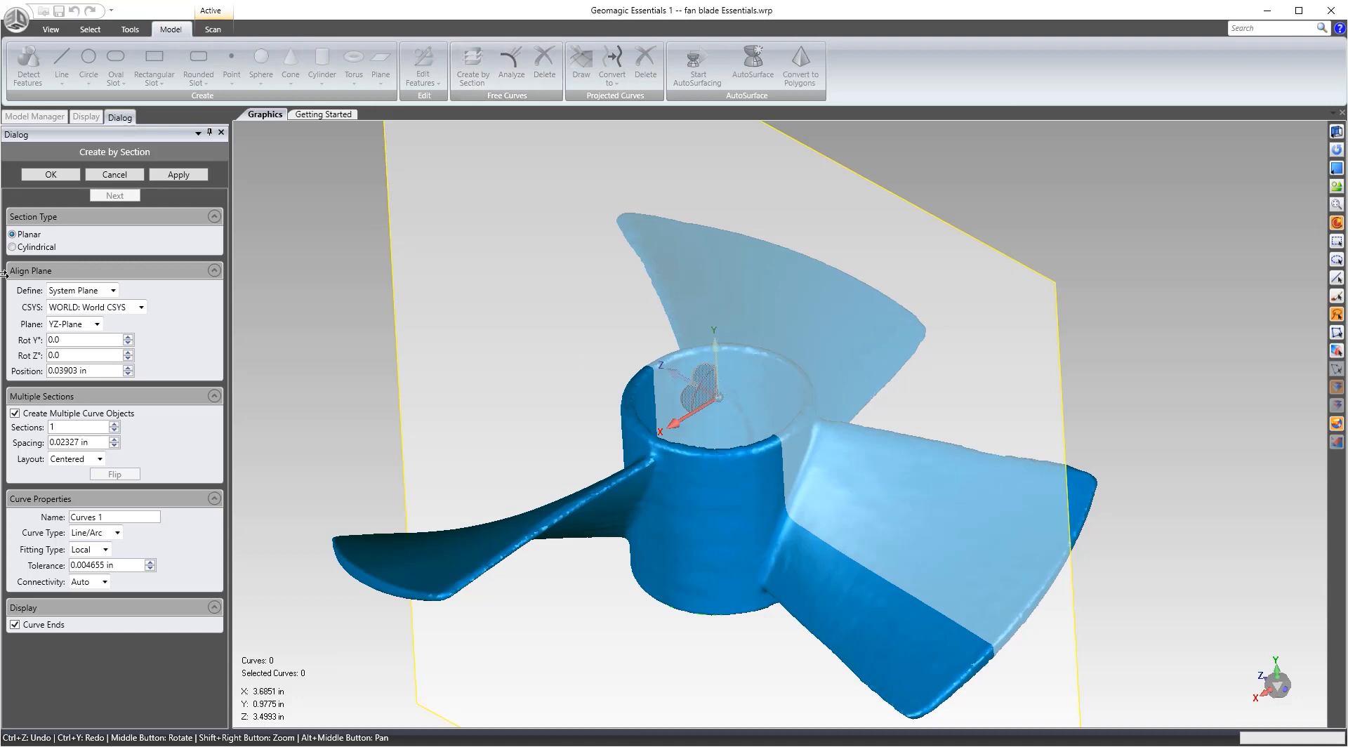
pyautogui.click(68, 325)
pyautogui.click(68, 344)
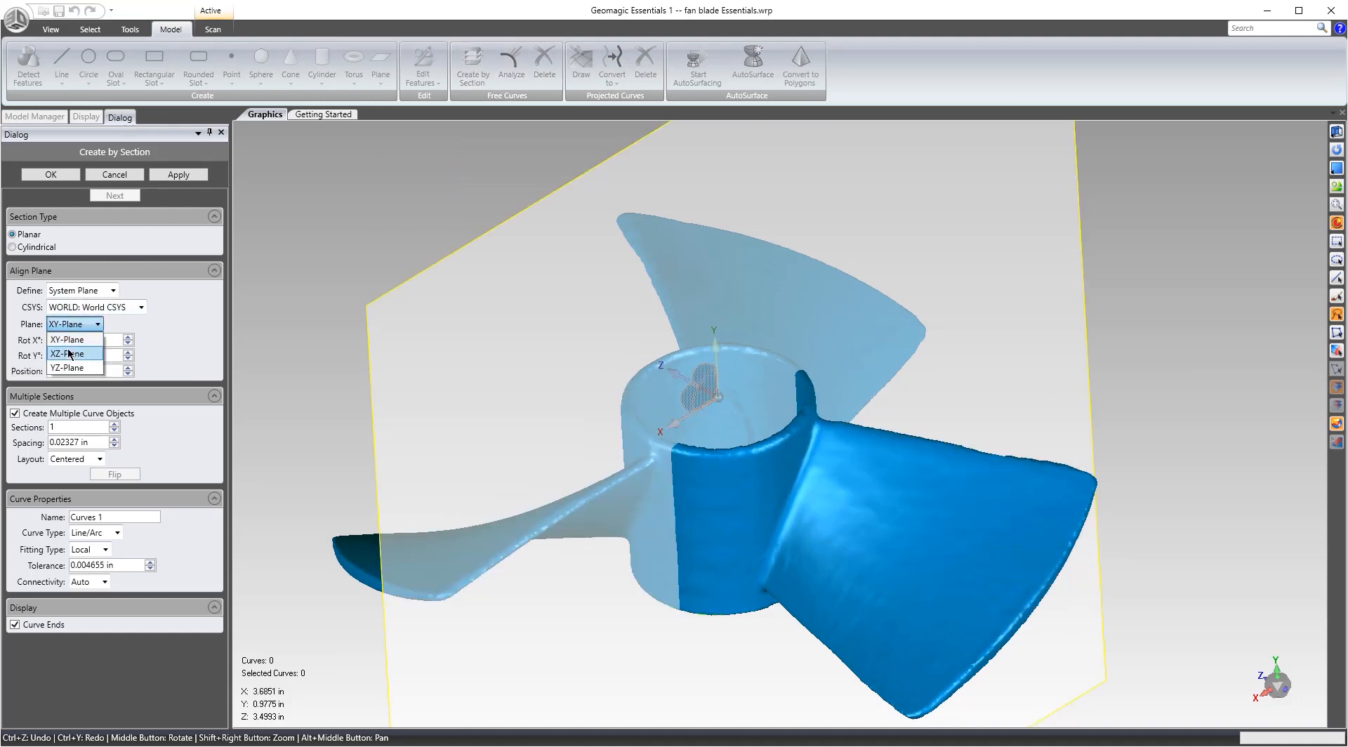
pyautogui.click(68, 353)
pyautogui.click(68, 325)
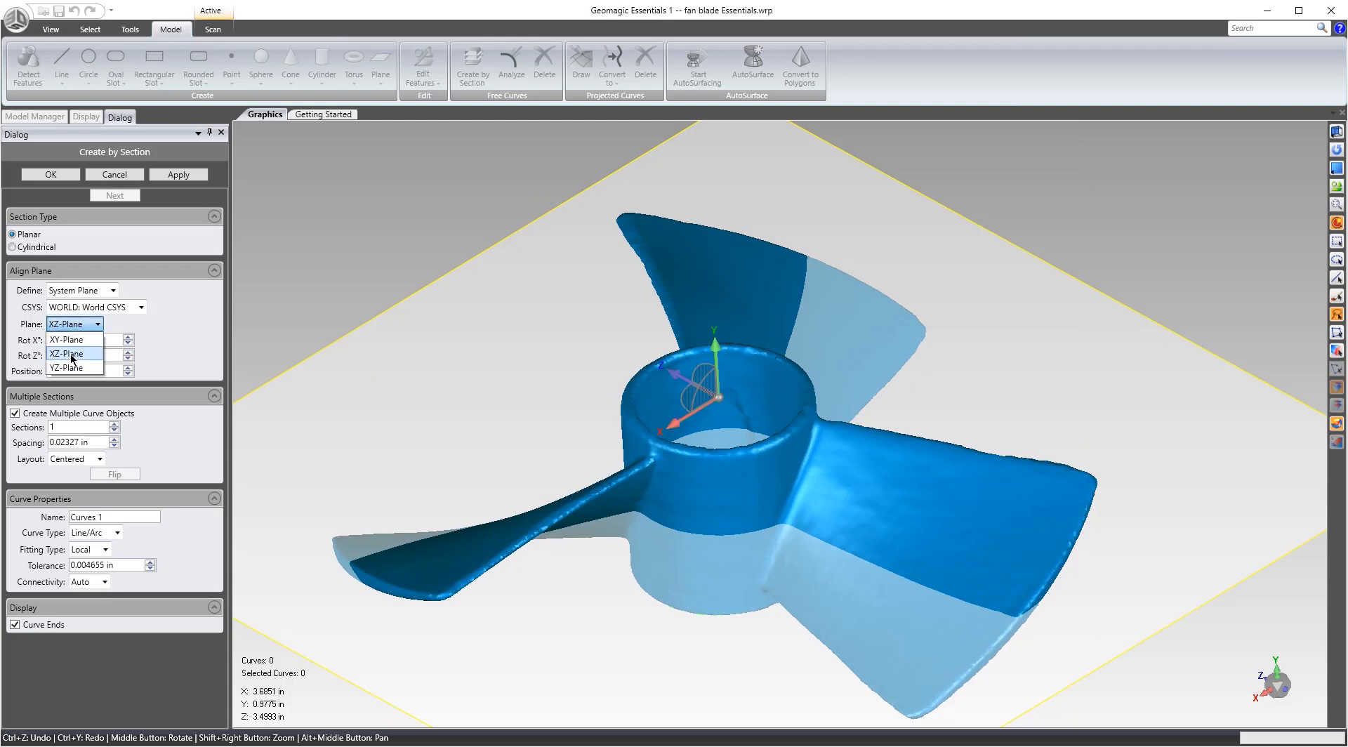
pyautogui.click(67, 354)
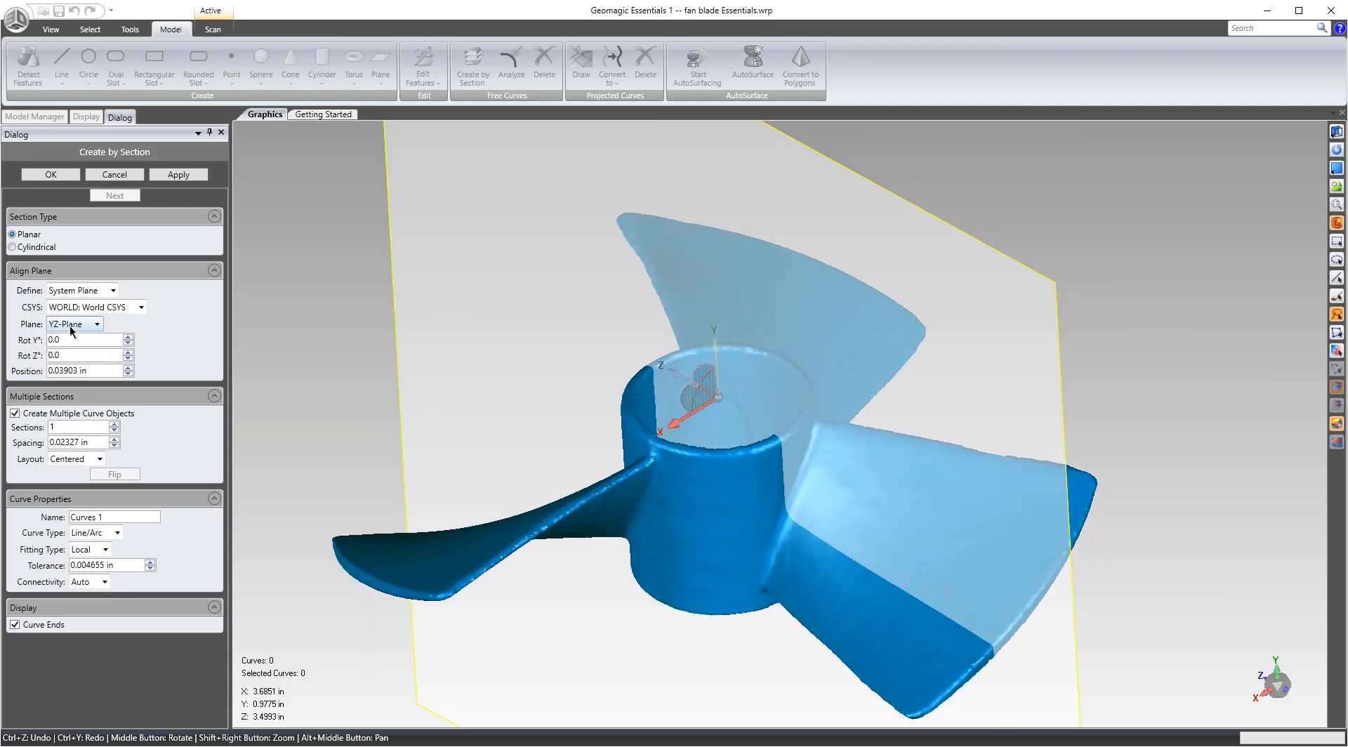
# Set the YZ section plane's position to 0.0 in so it passes through the world origin.
pyautogui.moveTo(630, 386); pyautogui.dragTo(613, 442, button='middle')
pyautogui.moveTo(905, 489); pyautogui.dragTo(458, 227, button='middle')
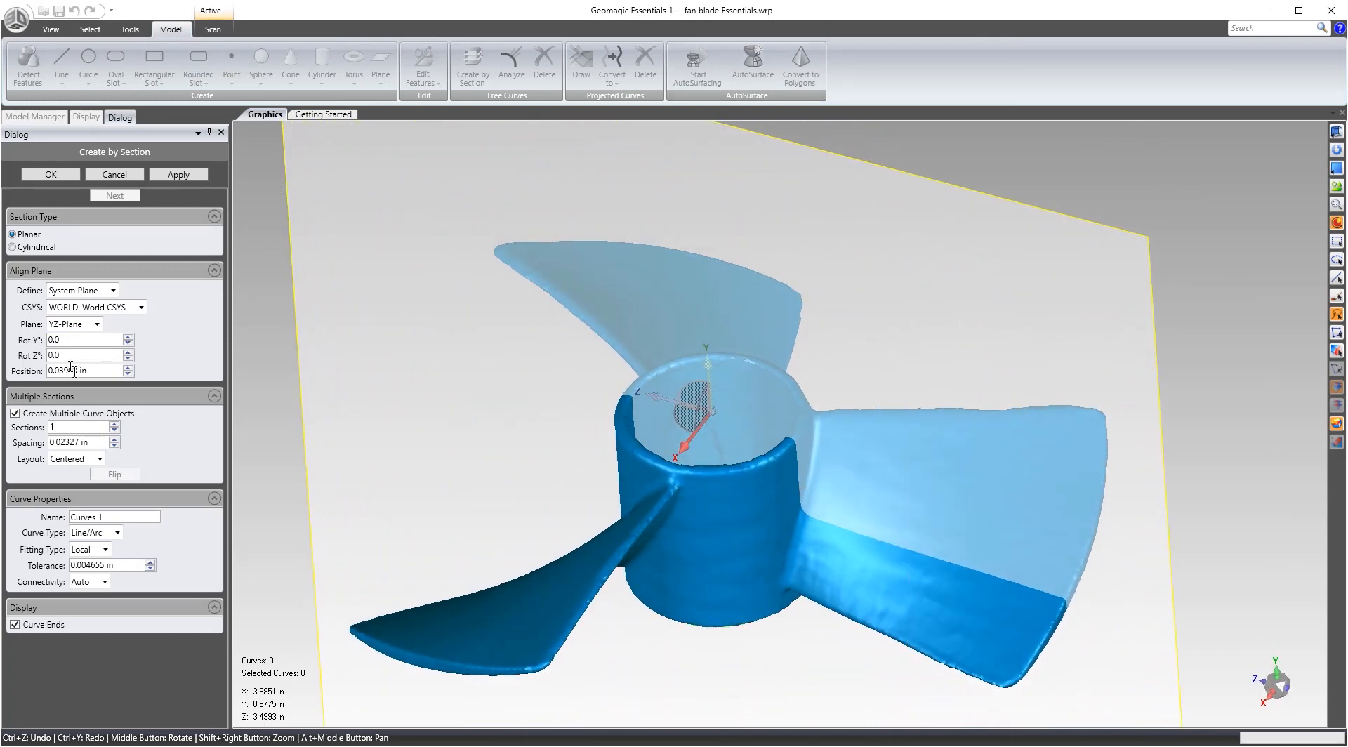
pyautogui.moveTo(98, 371); pyautogui.dragTo(15, 376)
pyautogui.press('Return')
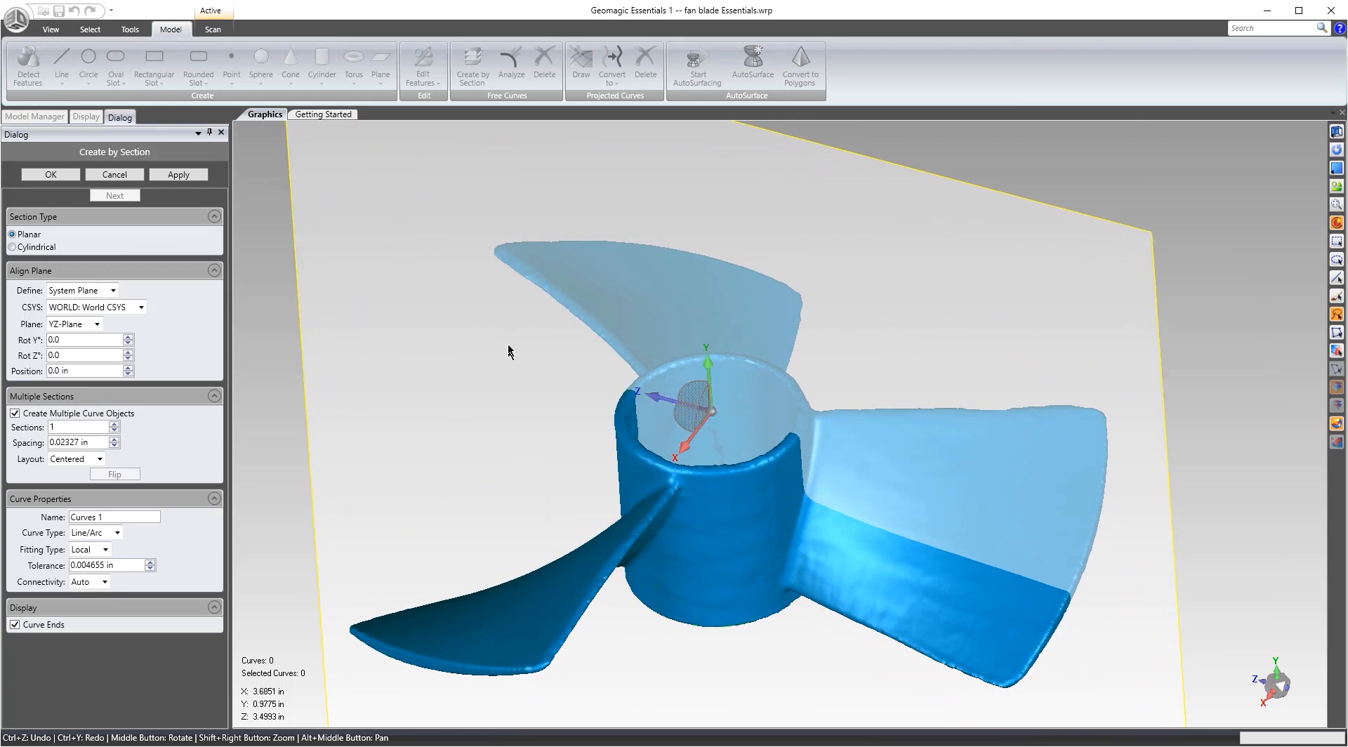
# Review the curve type, fitting type and connectivity options for the section, keeping Line/Arc, Local and Auto.
pyautogui.click(111, 534)
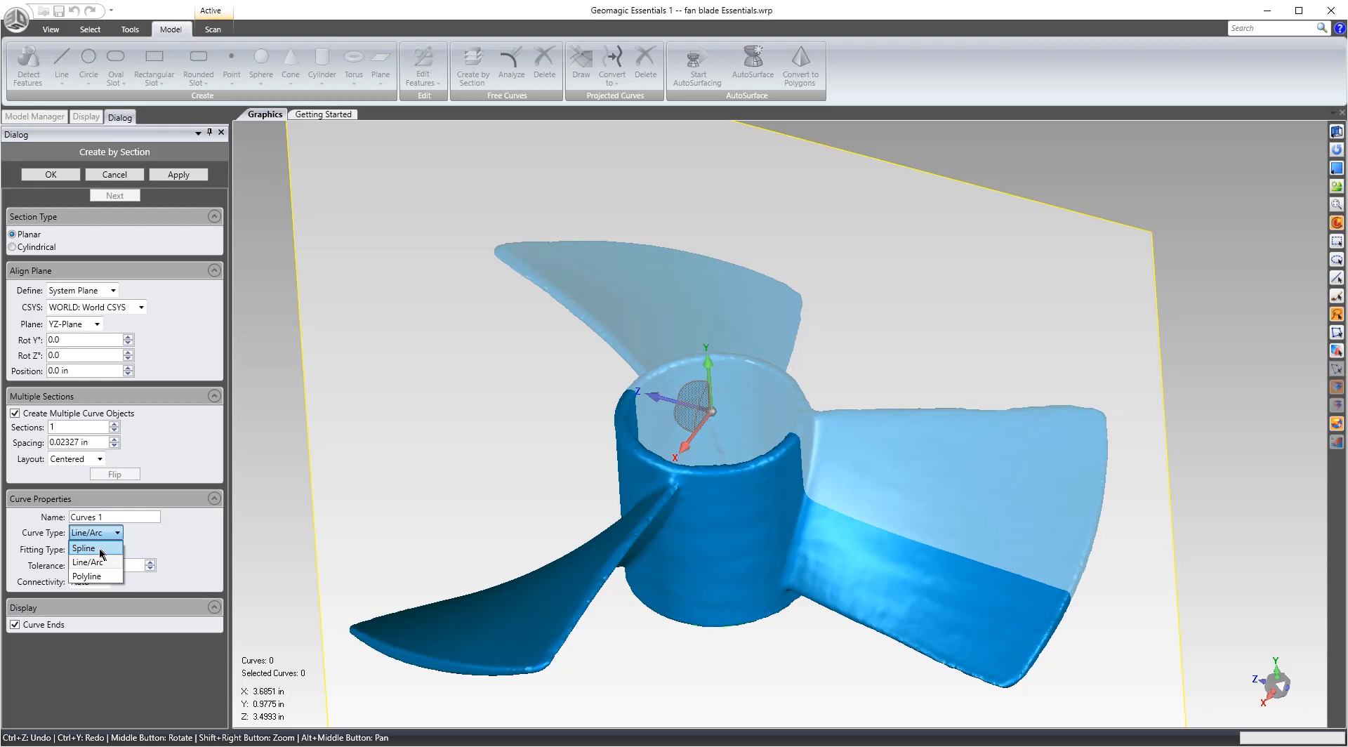
pyautogui.click(98, 561)
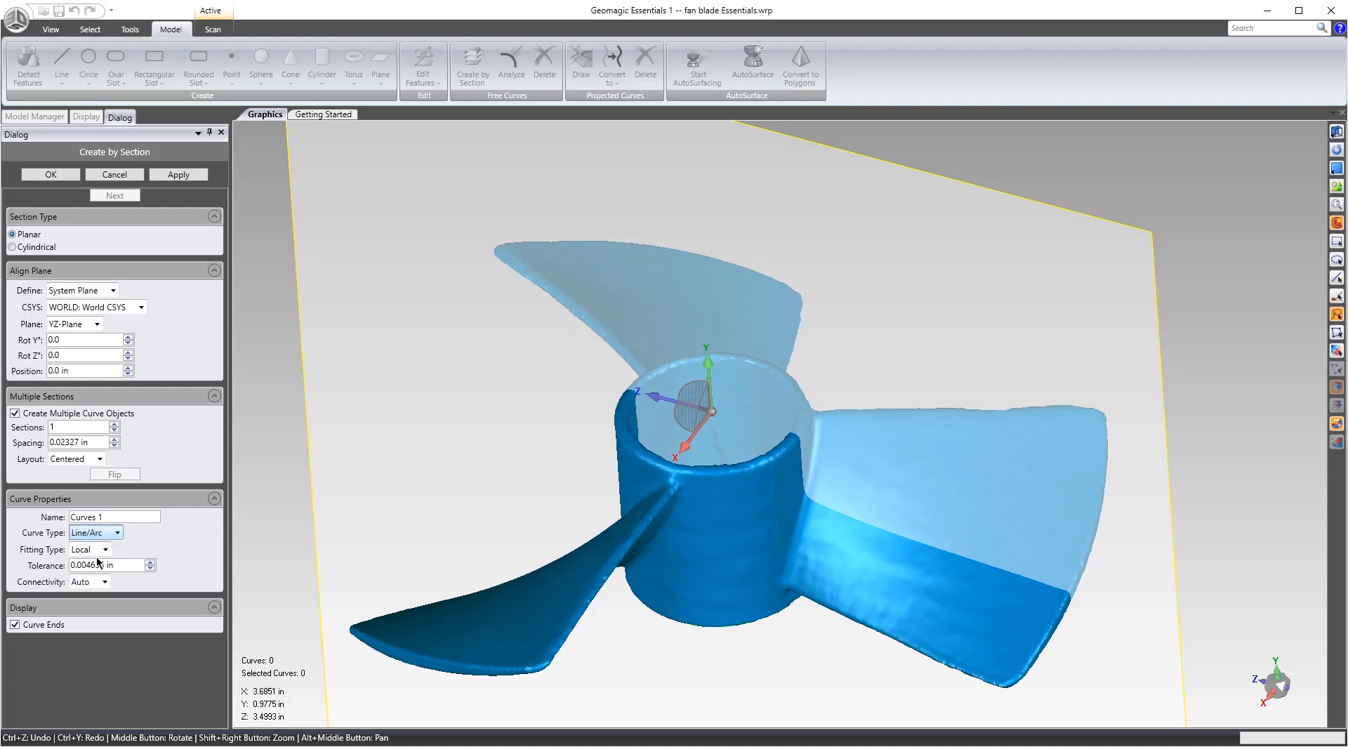
pyautogui.press('Tab')
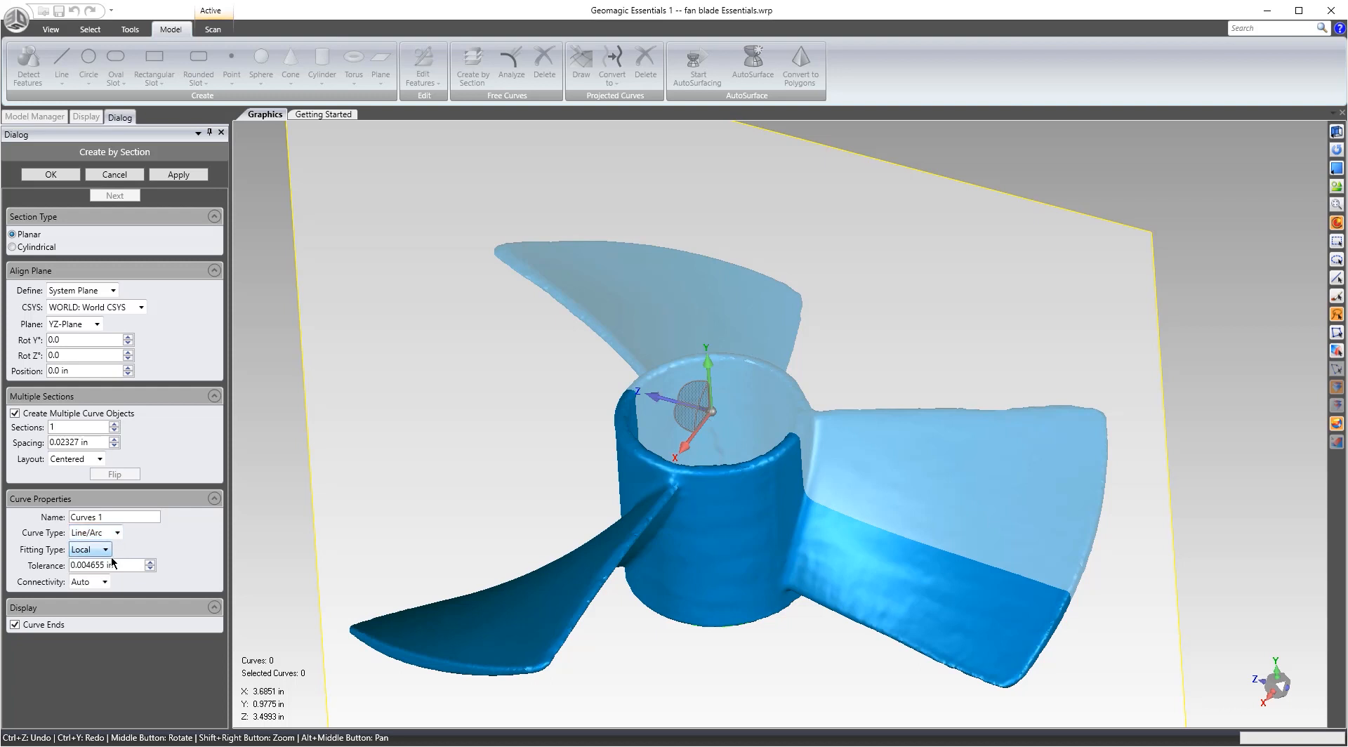
pyautogui.click(116, 533)
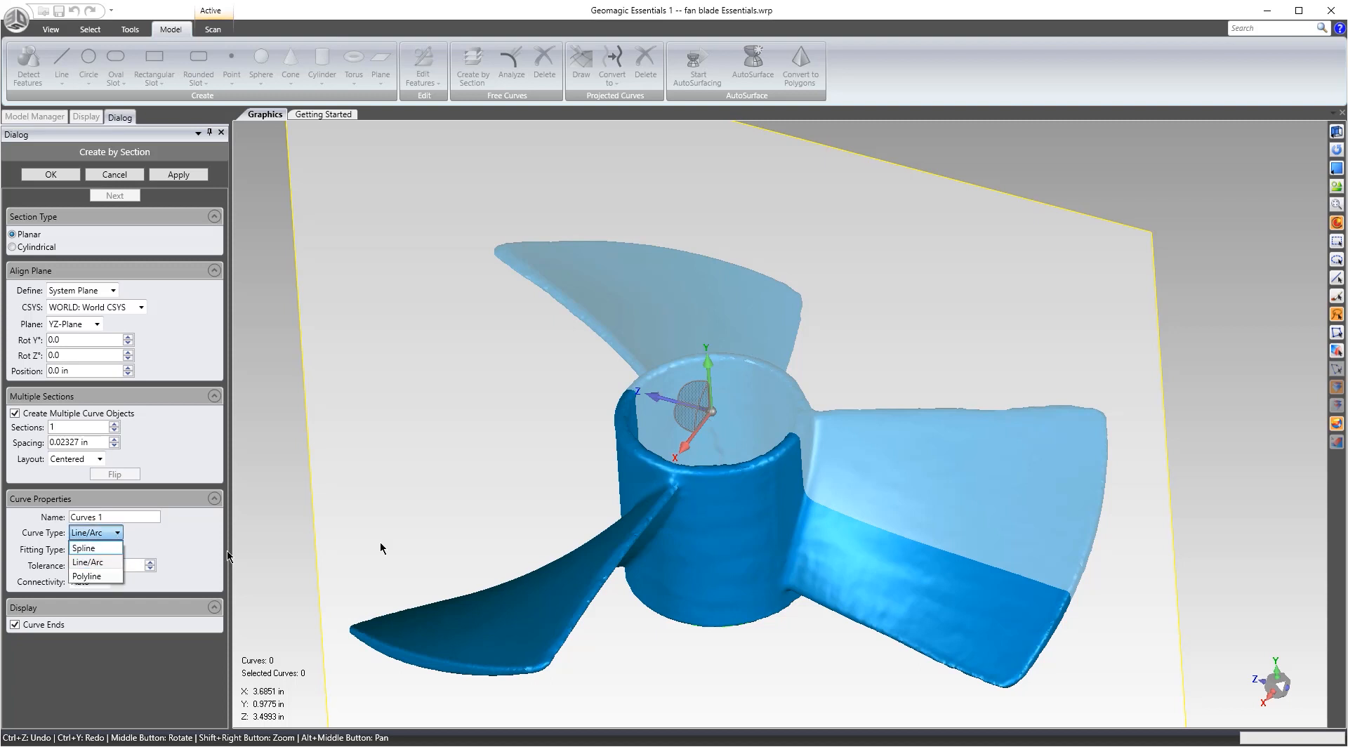
pyautogui.click(93, 561)
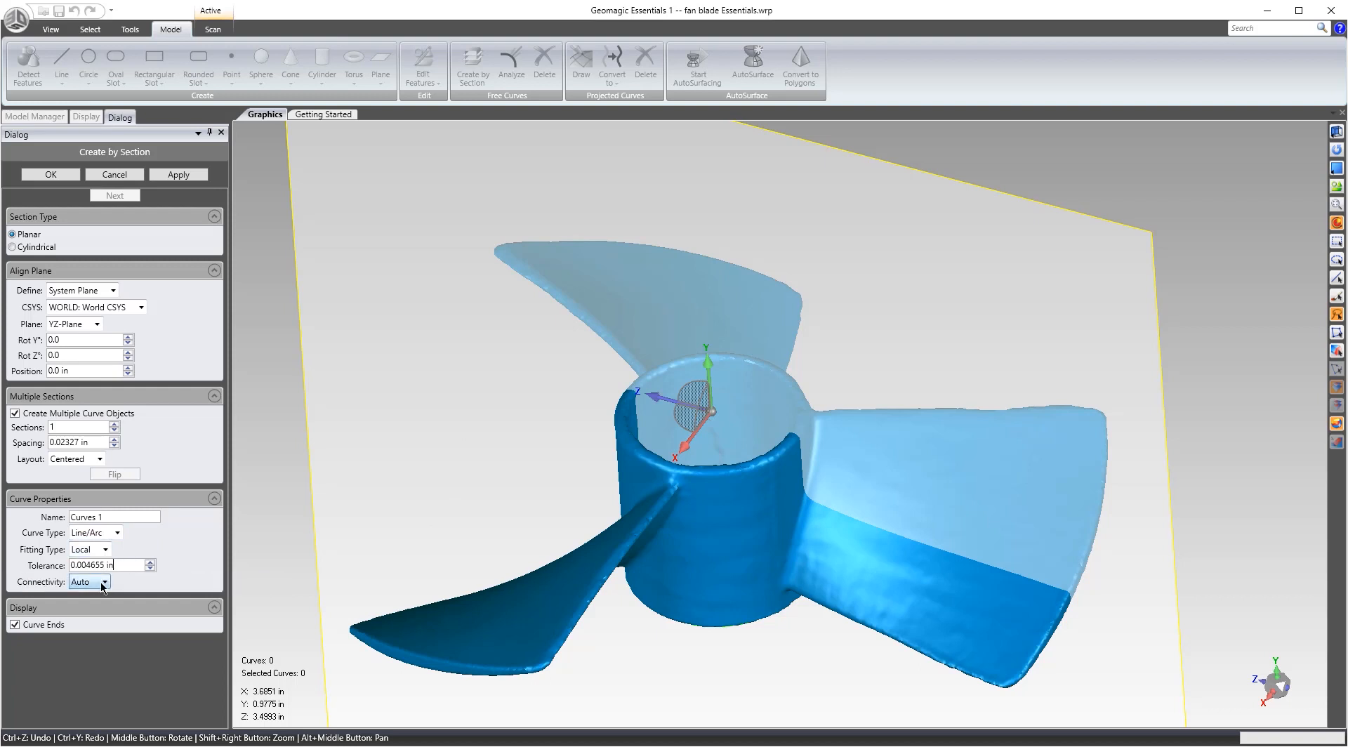
pyautogui.click(104, 581)
pyautogui.click(134, 593)
pyautogui.click(105, 550)
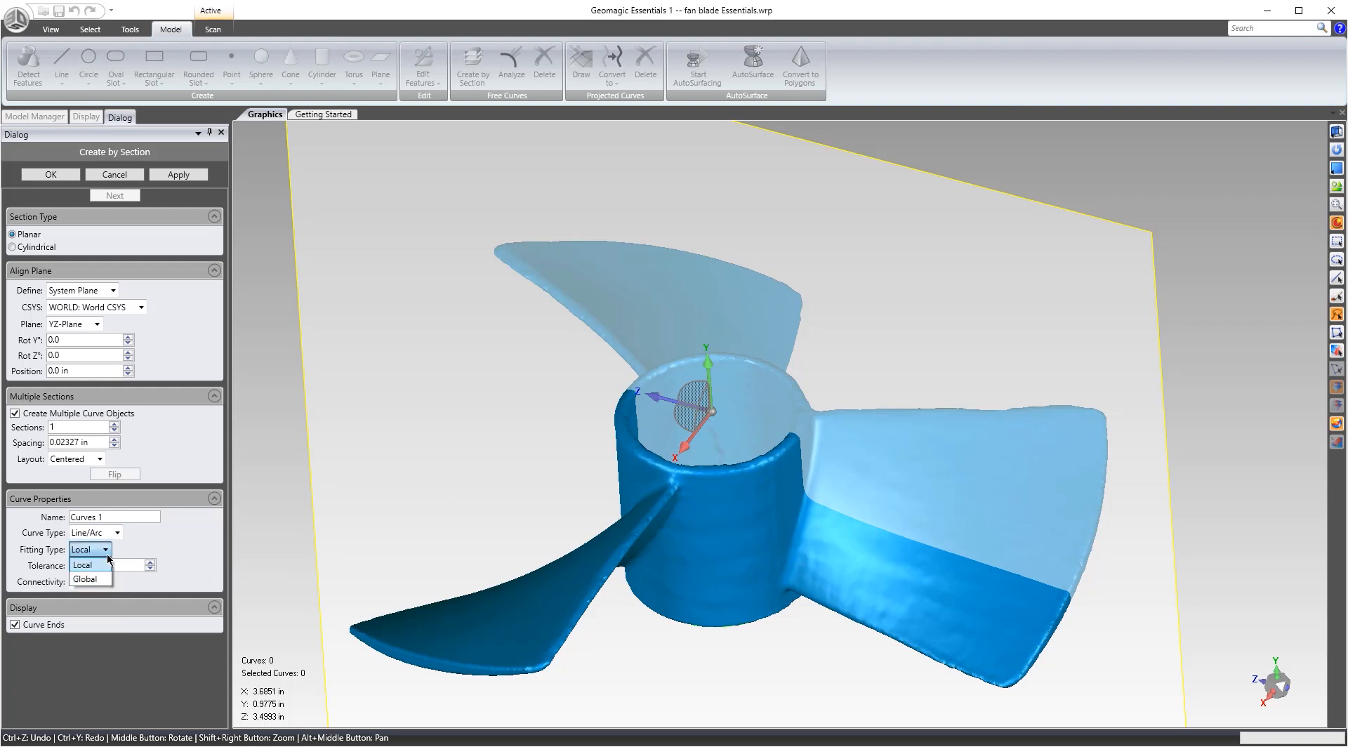
pyautogui.click(138, 538)
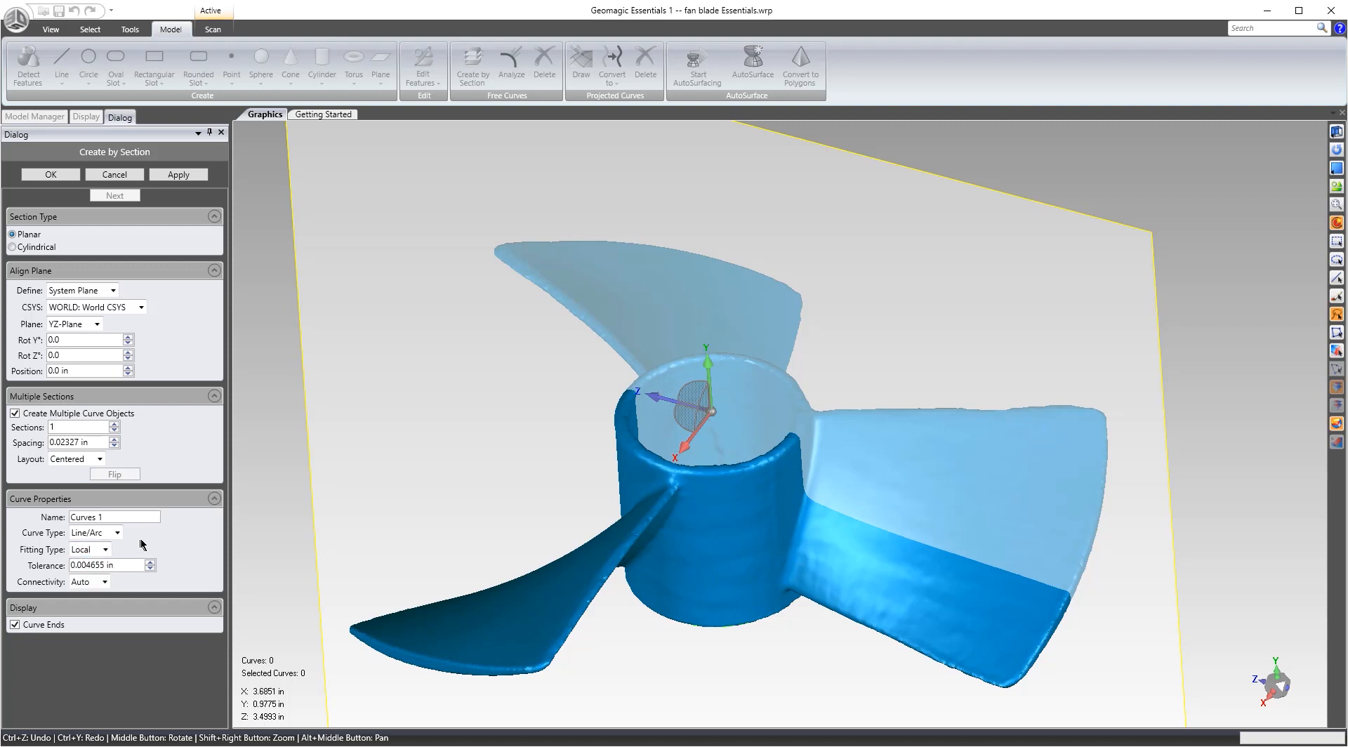
# Set the curve fitting tolerance to 0.001 in and compute the section curves.
pyautogui.moveTo(124, 564); pyautogui.dragTo(19, 547)
pyautogui.press('BackSpace')
pyautogui.click(178, 175)
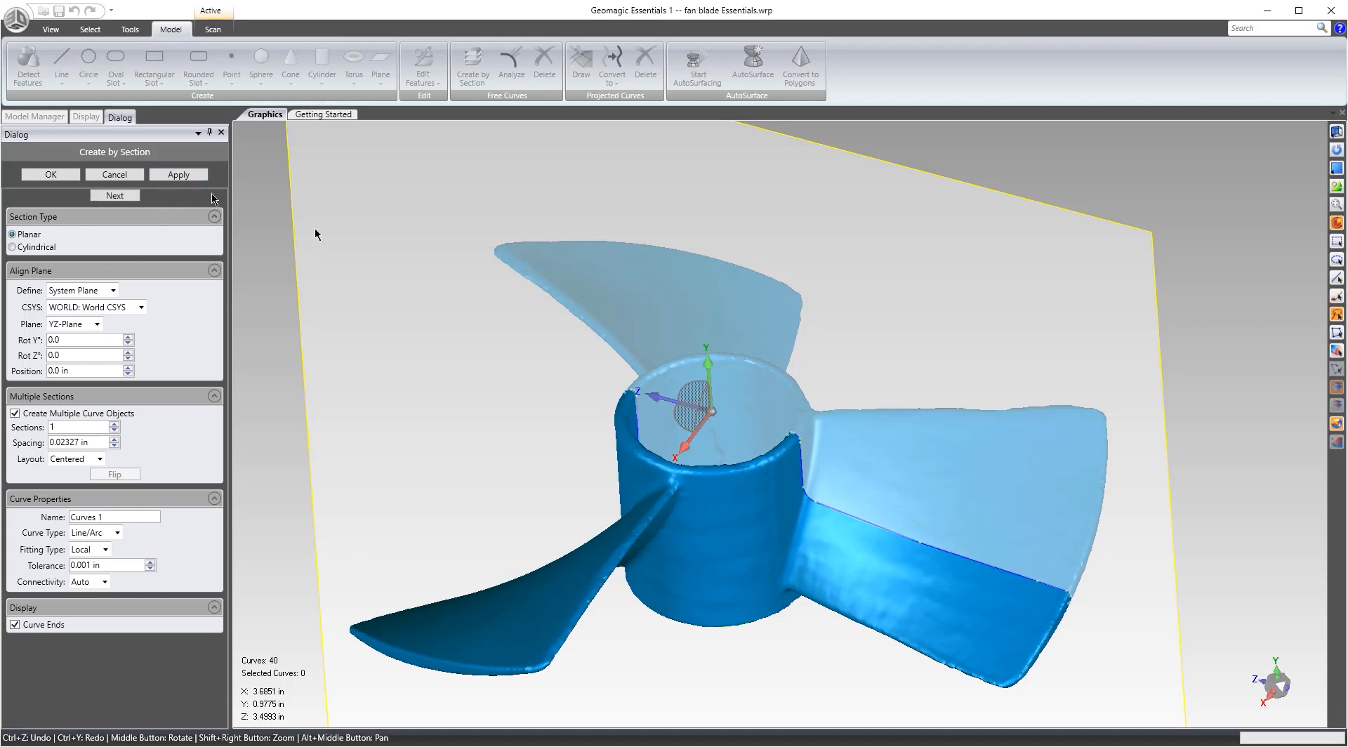
# Inspect the section curves across the hub and blade and accept them as Curves 1.
pyautogui.scroll(5, 712, 385)
pyautogui.moveTo(578, 337); pyautogui.dragTo(900, 544, button='middle')
pyautogui.scroll(-10, 900, 544)
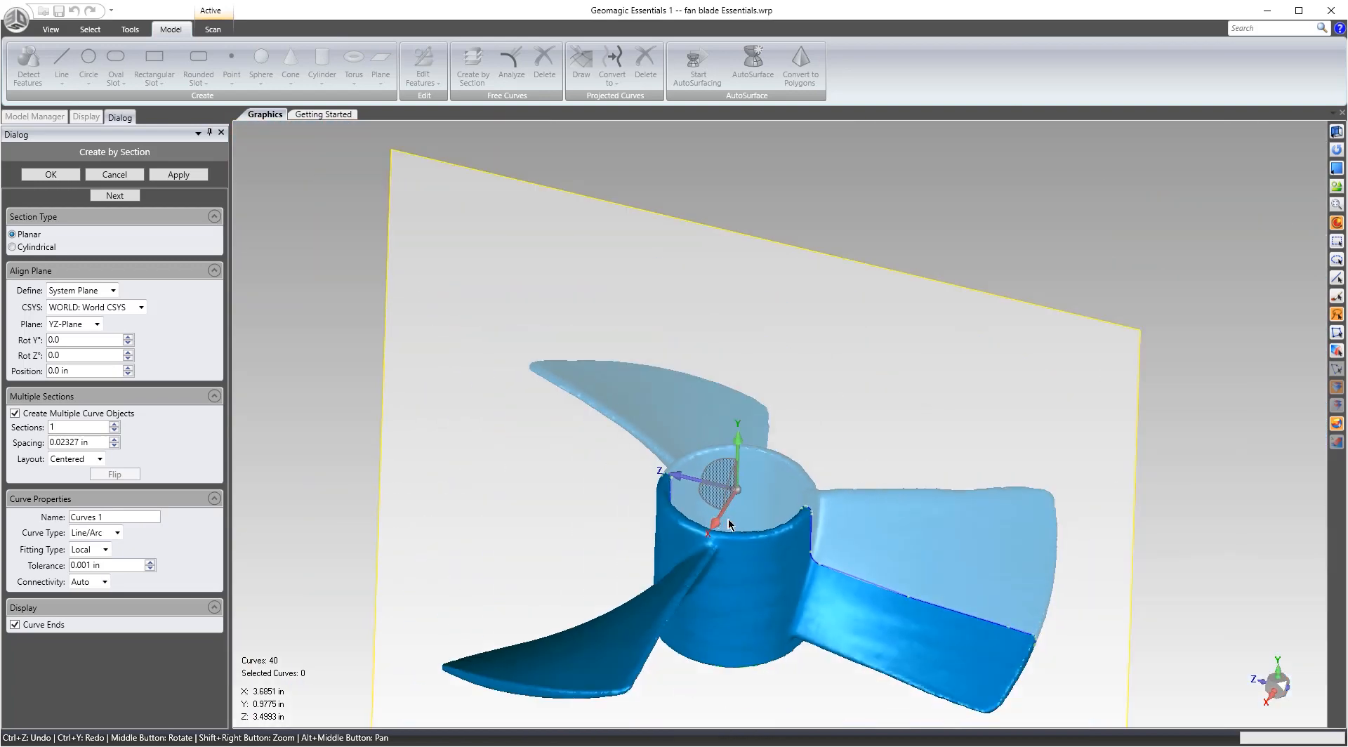
pyautogui.moveTo(729, 521); pyautogui.dragTo(702, 530, button='middle')
pyautogui.scroll(-5, 707, 551)
pyautogui.scroll(5, 681, 638)
pyautogui.scroll(-2, 704, 535)
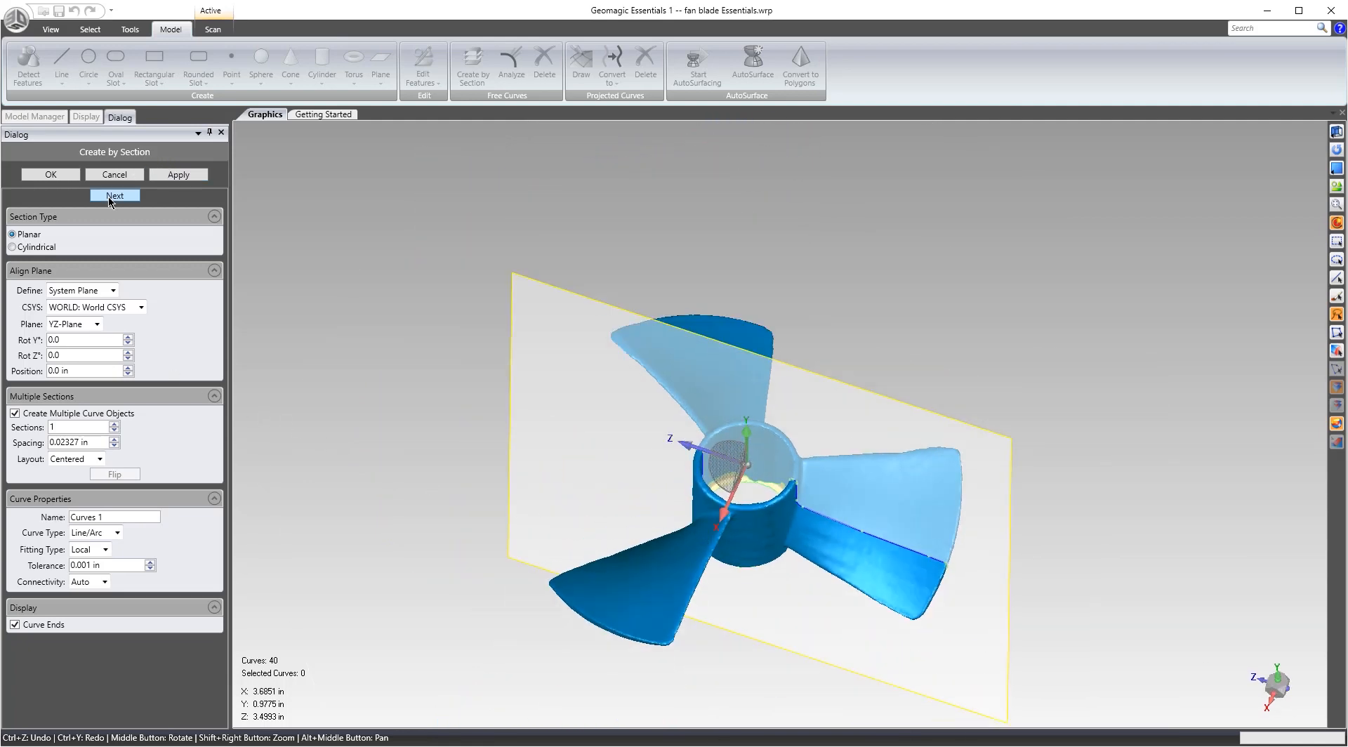
pyautogui.click(61, 177)
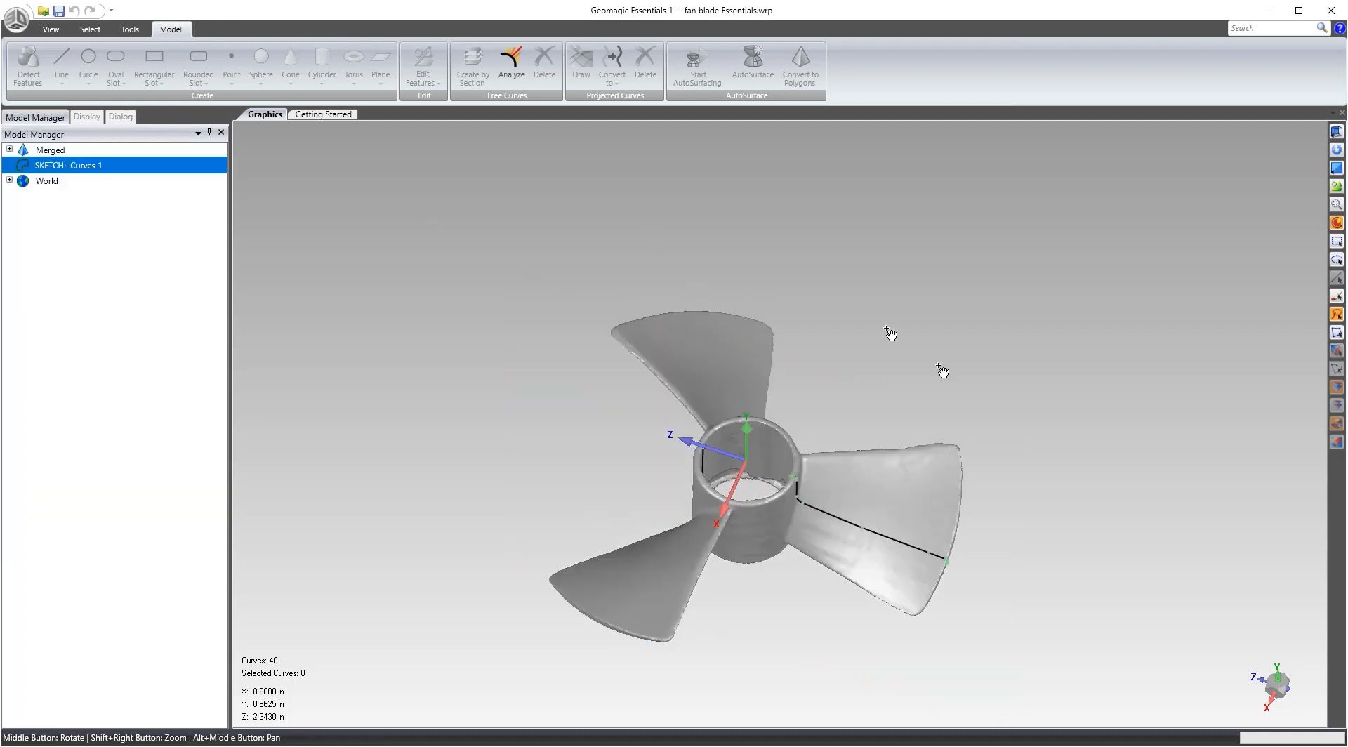
# Hide the Merged mesh and inspect the Curves 1 section profile on its own.
pyautogui.rightClick(53, 156)
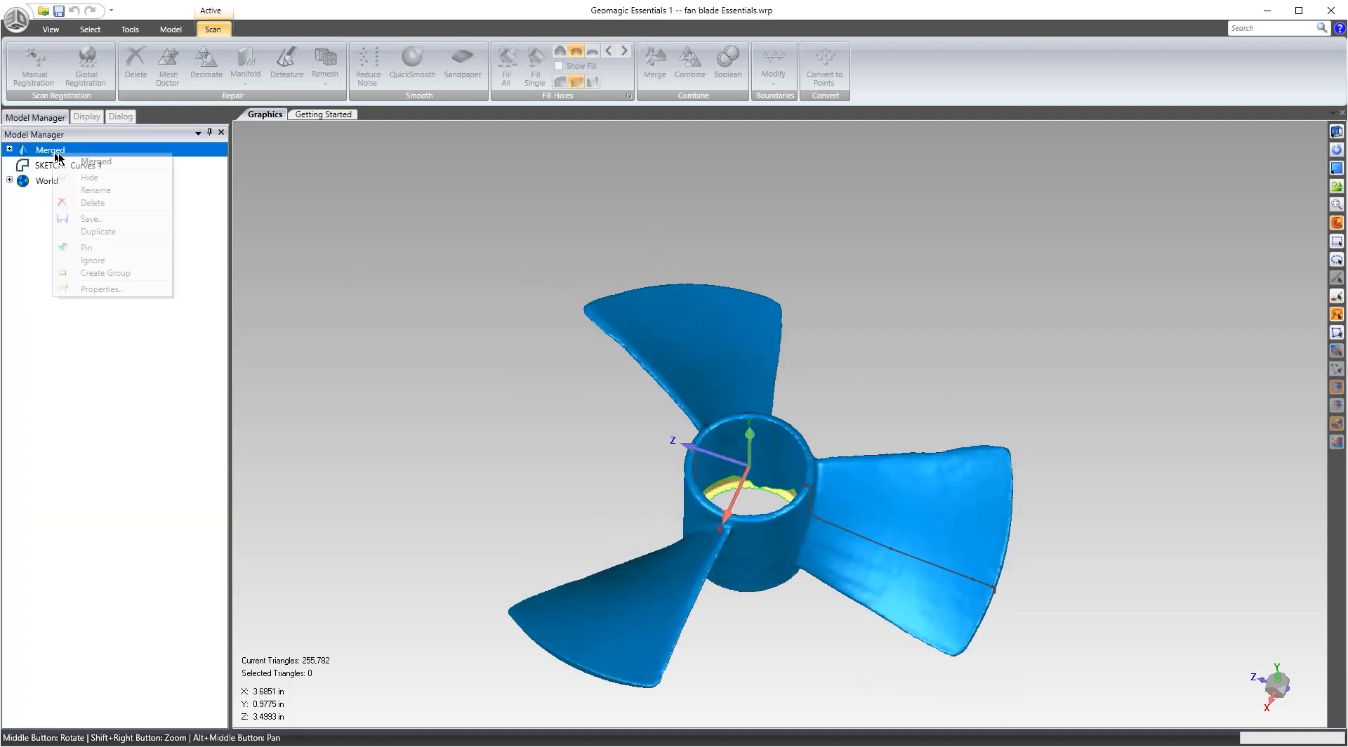
pyautogui.click(89, 177)
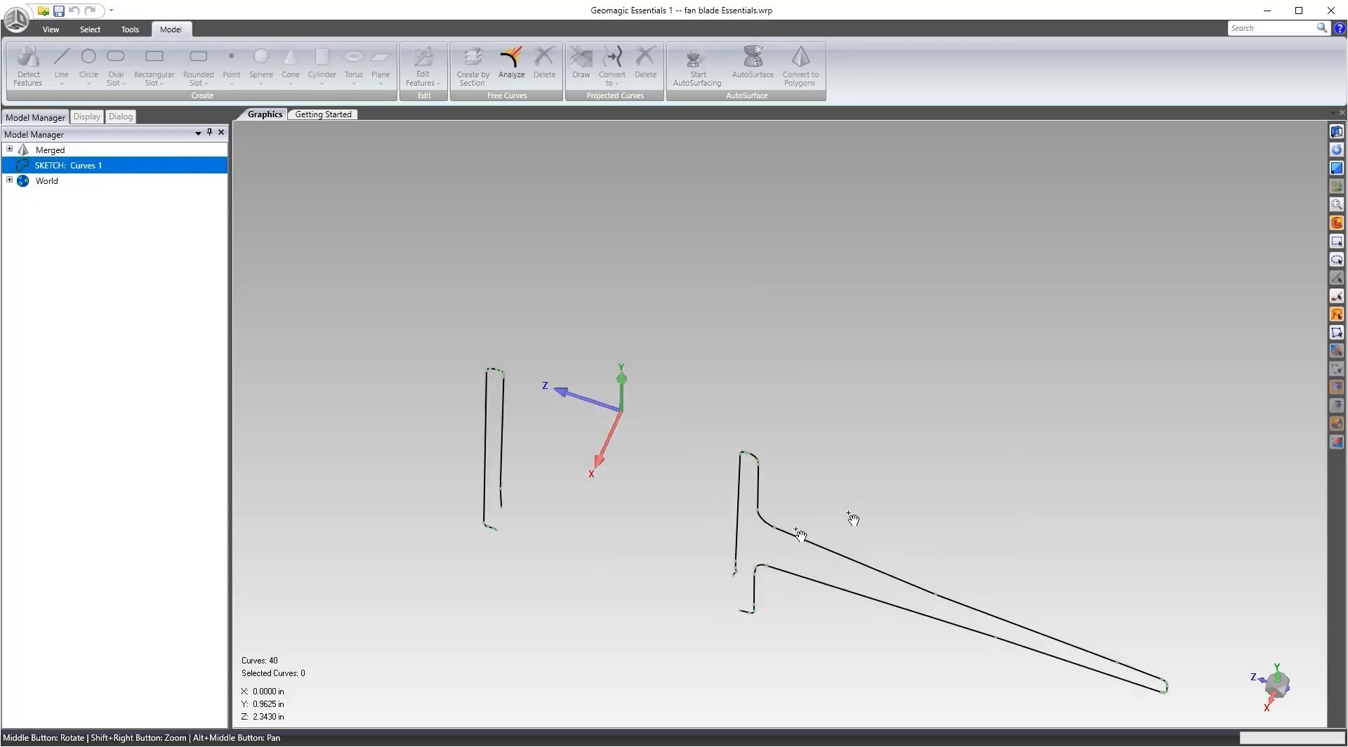
pyautogui.moveTo(852, 515)
pyautogui.mouseDown(button='middle')
pyautogui.moveTo(786, 431)
pyautogui.moveTo(872, 287)
pyautogui.moveTo(737, 370)
pyautogui.moveTo(709, 359)
pyautogui.mouseUp(button='middle')
# Make the Merged mesh active and visible again and examine how the section curve runs over the hub and blades.
pyautogui.click(77, 151)
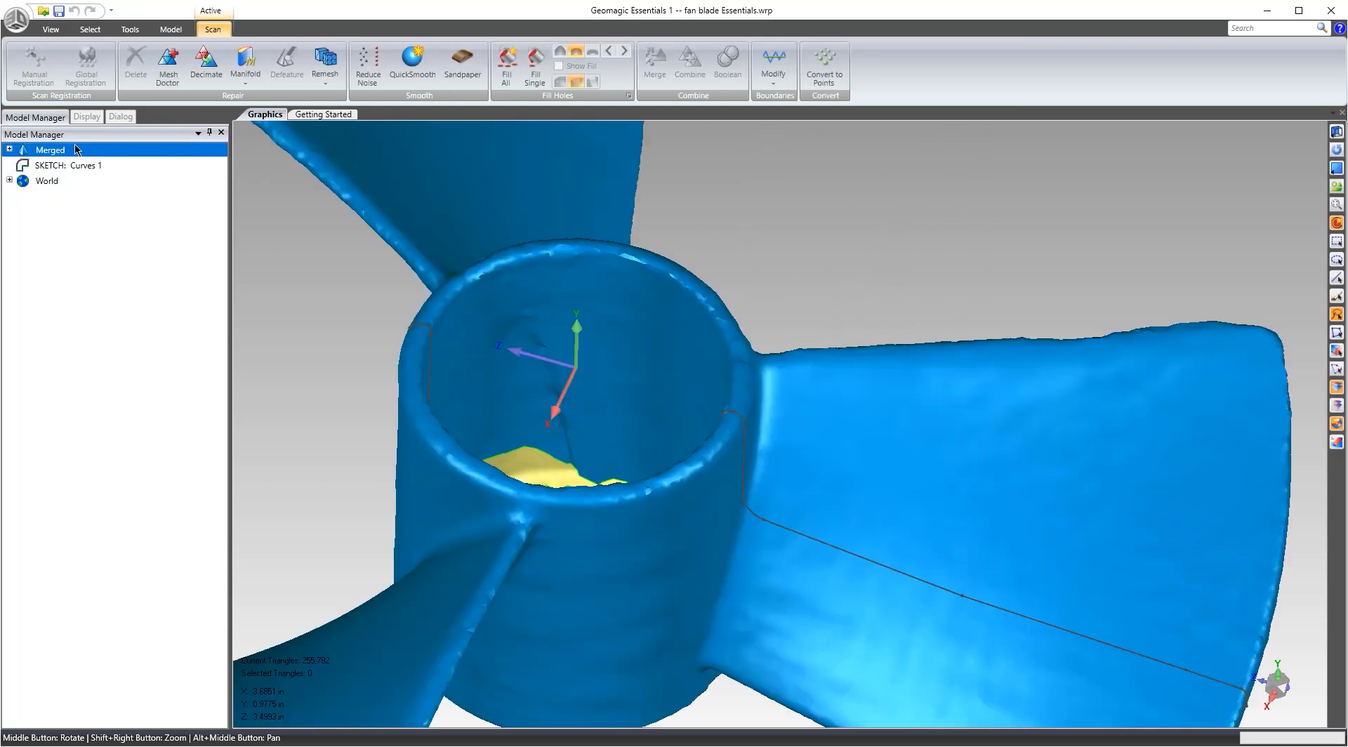
pyautogui.scroll(-5, 805, 478)
pyautogui.moveTo(957, 506); pyautogui.dragTo(864, 437, button='middle')
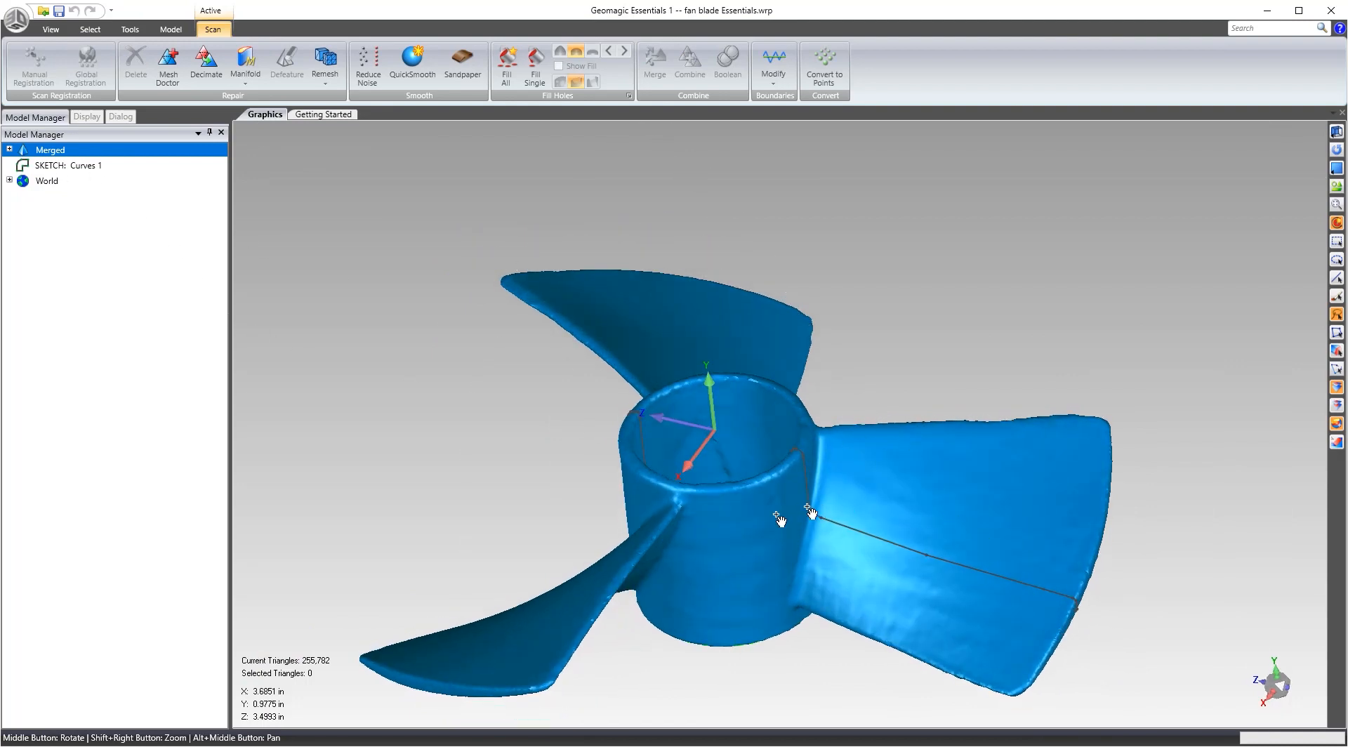
pyautogui.moveTo(758, 650); pyautogui.dragTo(772, 458, button='middle')
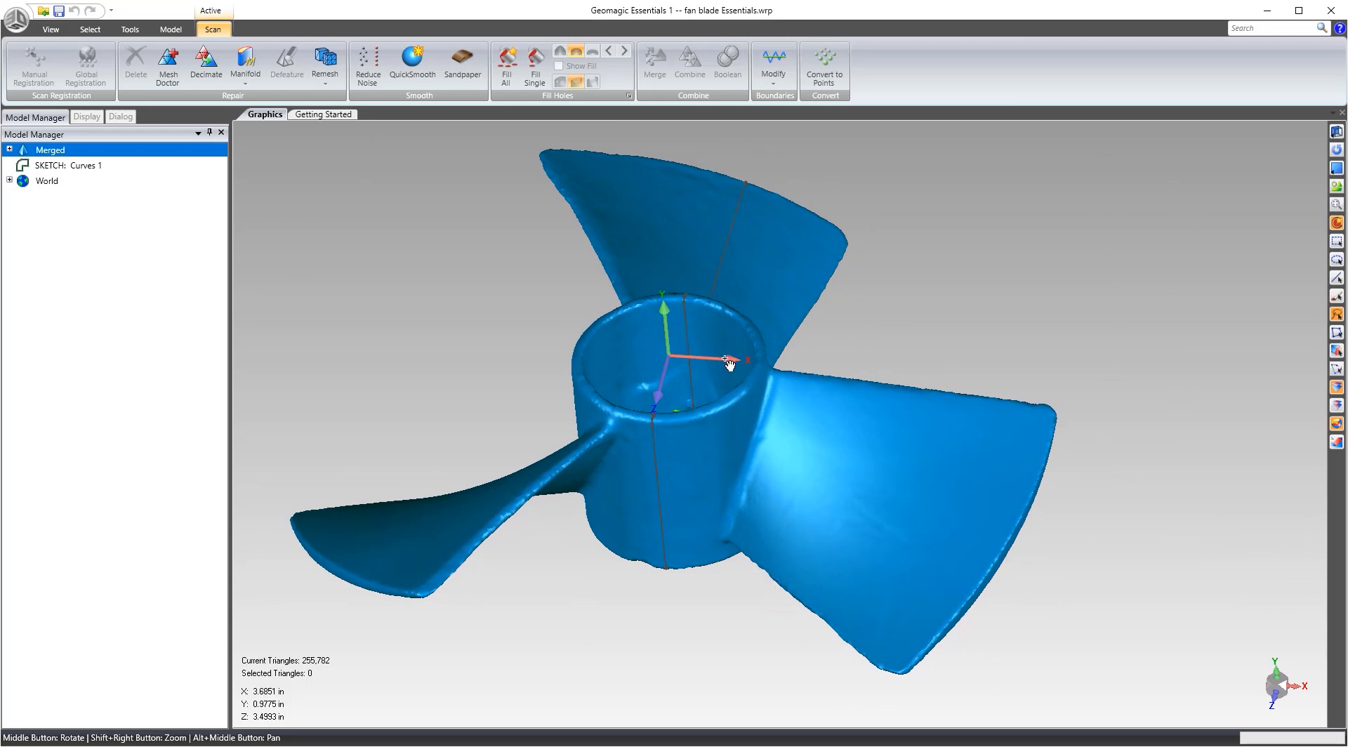
pyautogui.moveTo(738, 375)
pyautogui.mouseDown(button='middle')
pyautogui.moveTo(781, 480)
pyautogui.moveTo(738, 388)
pyautogui.mouseUp(button='middle')
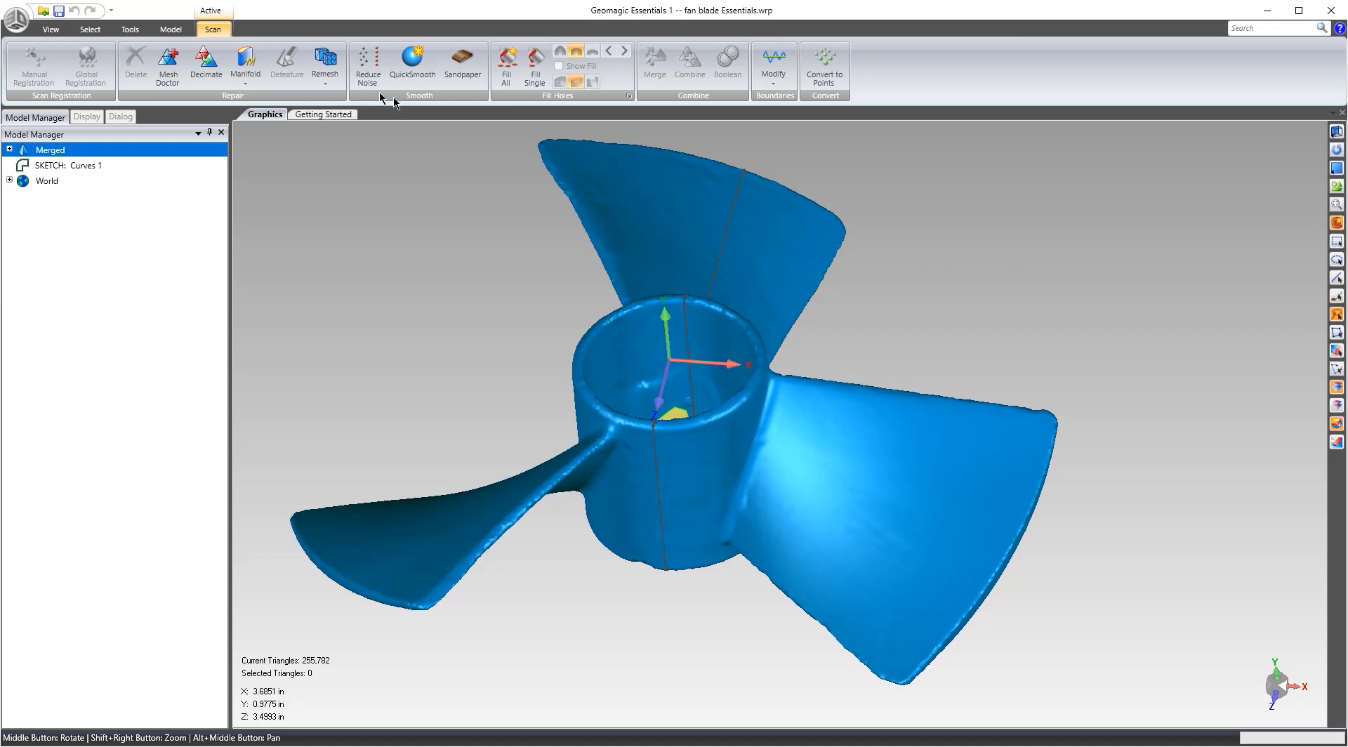
# Draw a projected curve on the mesh along the root of the blade beside the hub, from its upper to its lower corner.
pyautogui.click(179, 33)
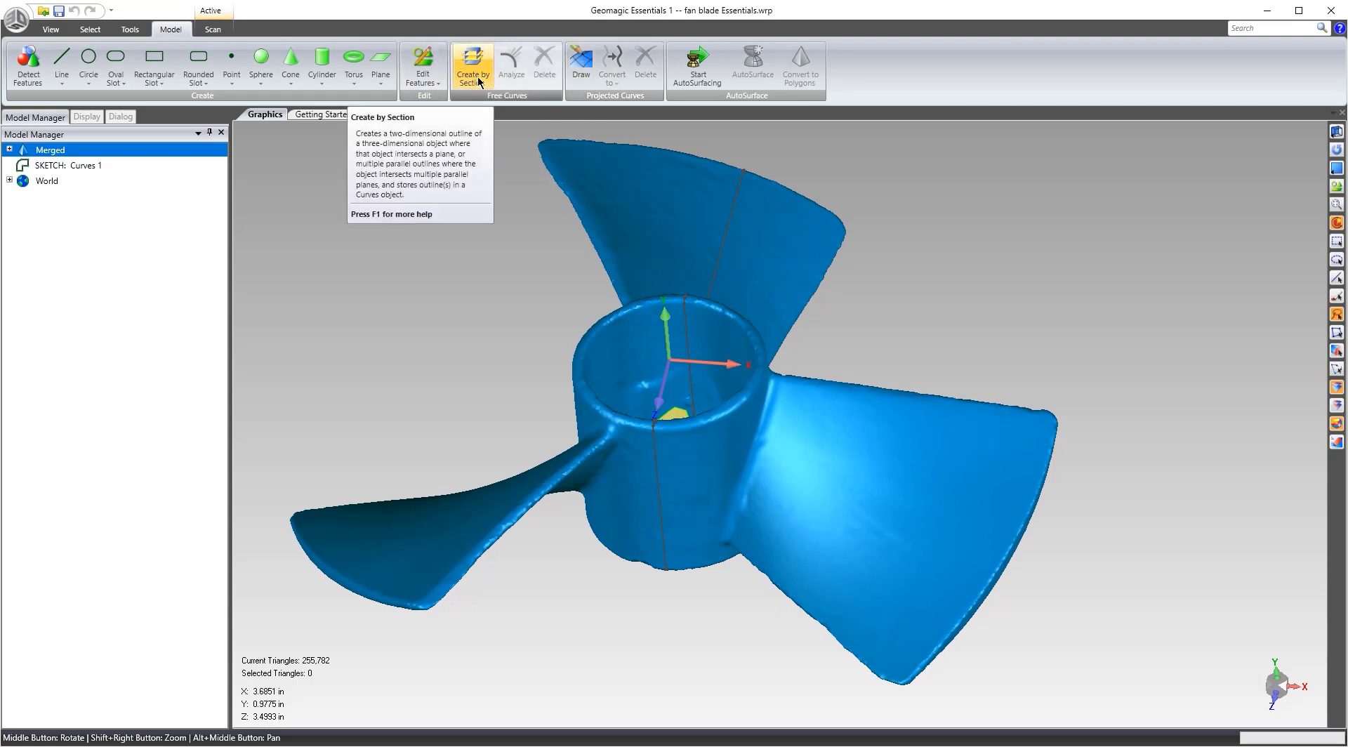
pyautogui.click(582, 62)
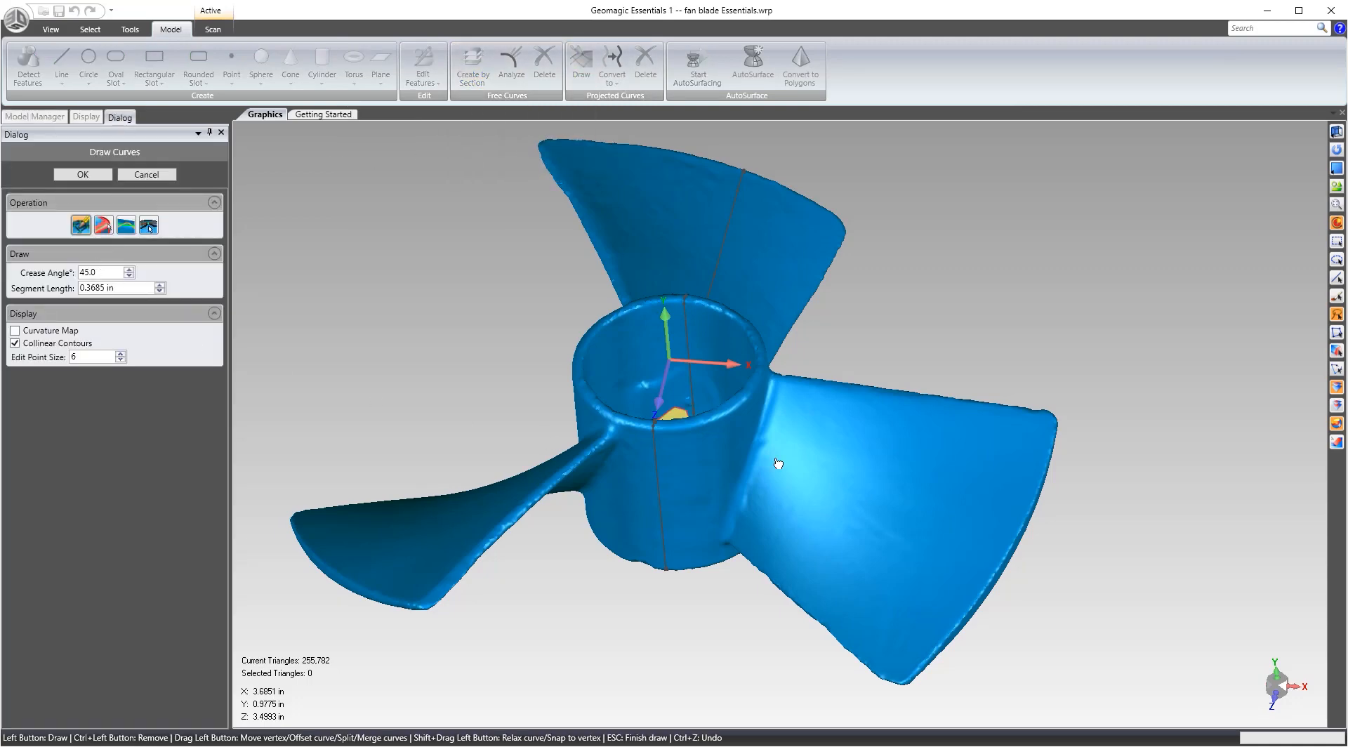
pyautogui.scroll(3, 786, 449)
pyautogui.scroll(-3, 891, 448)
pyautogui.moveTo(891, 448)
pyautogui.mouseDown(button='middle')
pyautogui.moveTo(909, 467)
pyautogui.moveTo(893, 469)
pyautogui.mouseUp(button='middle')
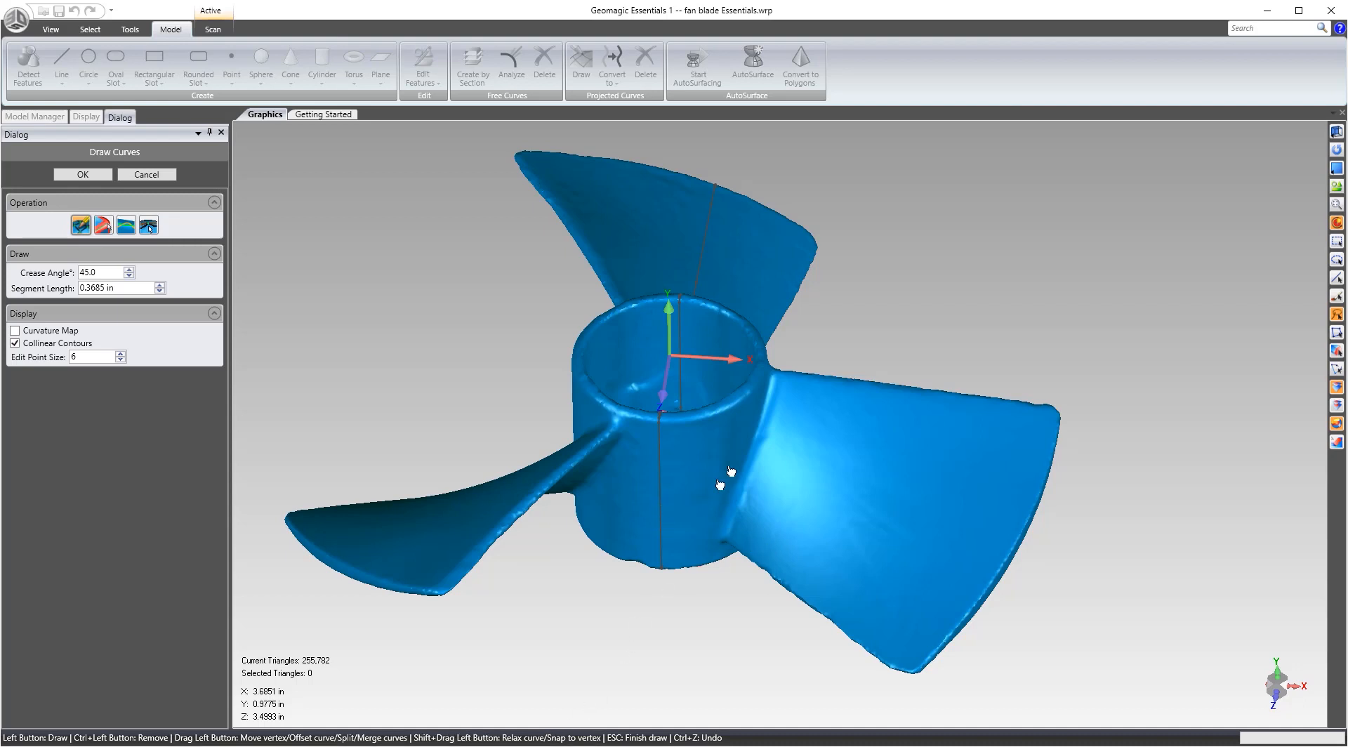
pyautogui.scroll(3, 787, 404)
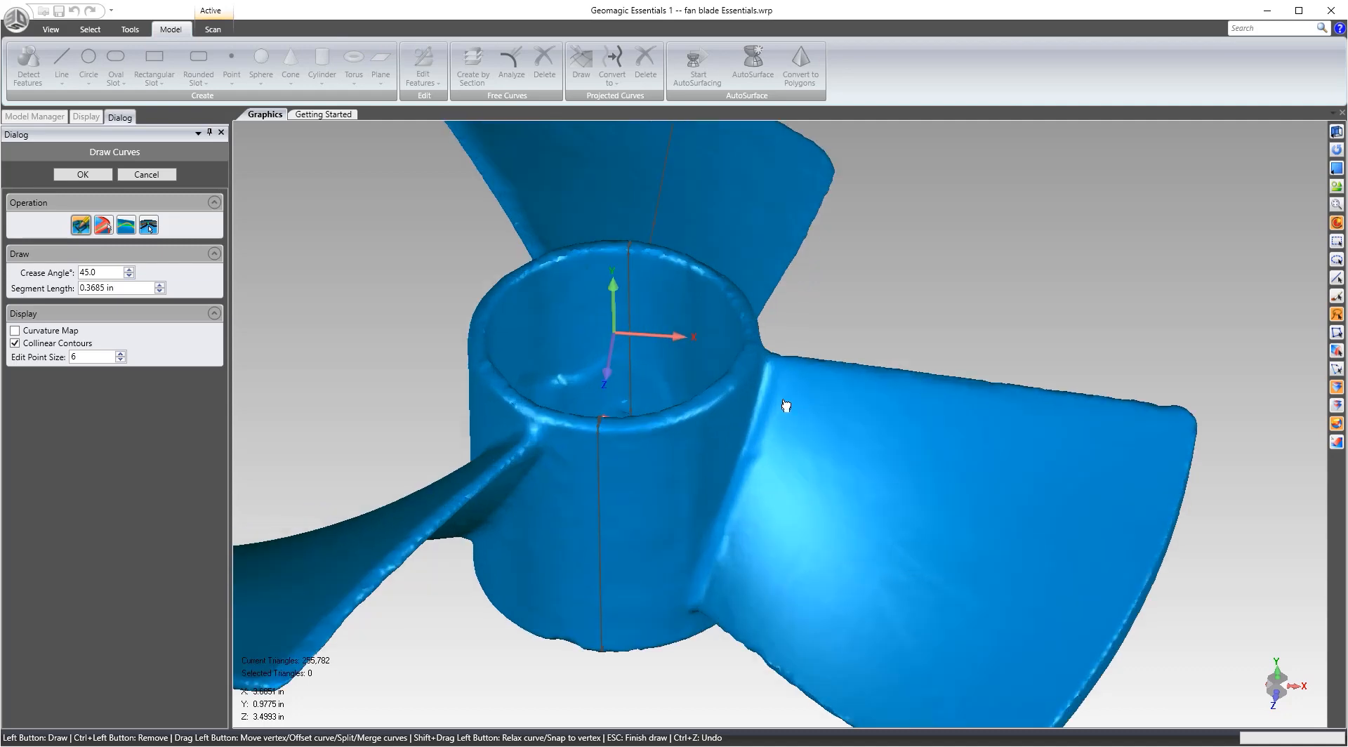
pyautogui.scroll(-4, 787, 404)
pyautogui.moveTo(1026, 521); pyautogui.dragTo(845, 513, button='middle')
pyautogui.scroll(4, 776, 376)
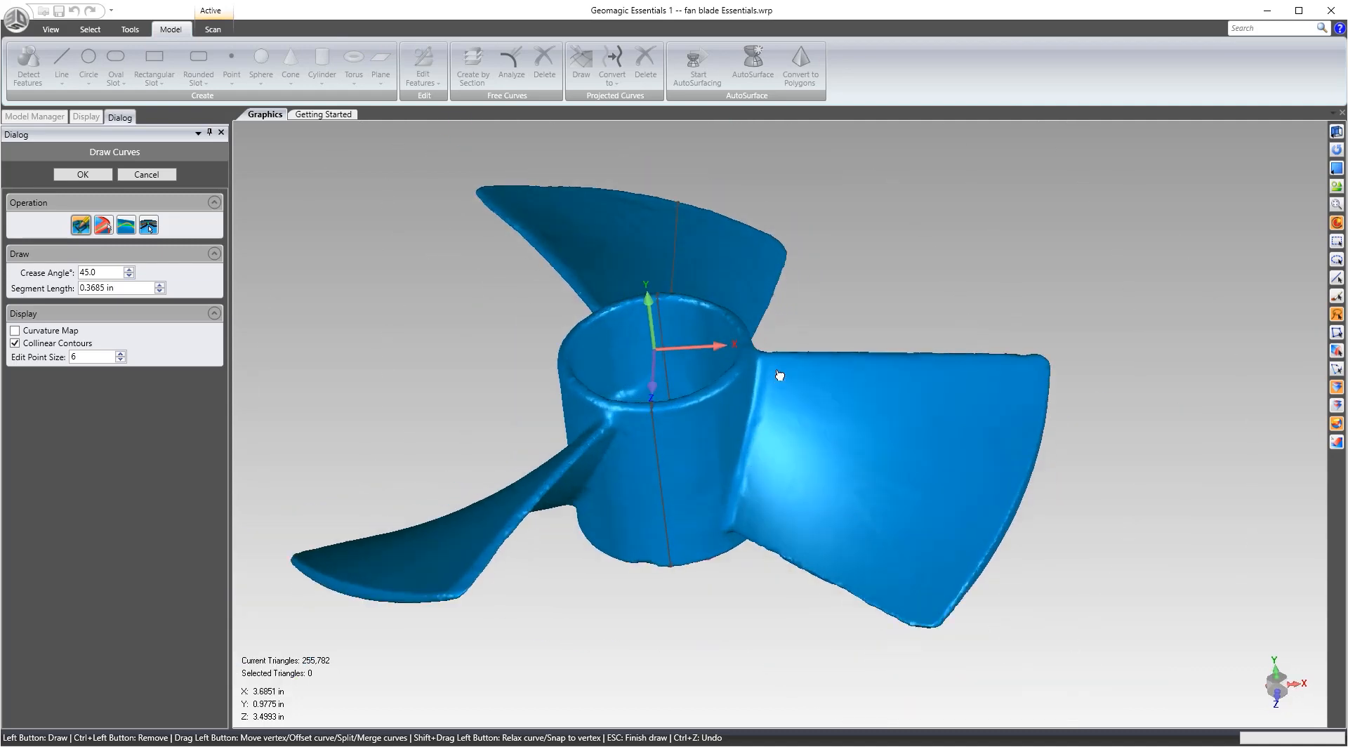
pyautogui.click(756, 458)
pyautogui.click(740, 538)
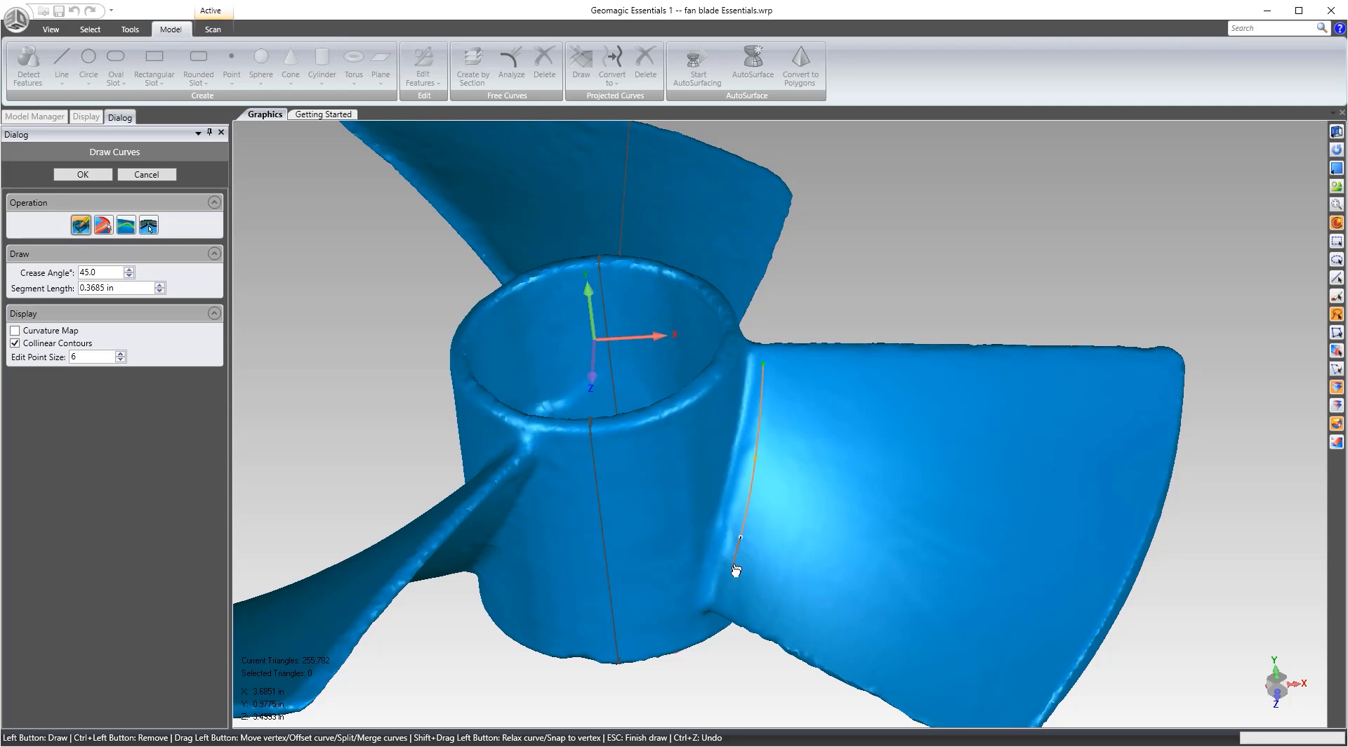
pyautogui.click(723, 602)
pyautogui.scroll(4, 766, 598)
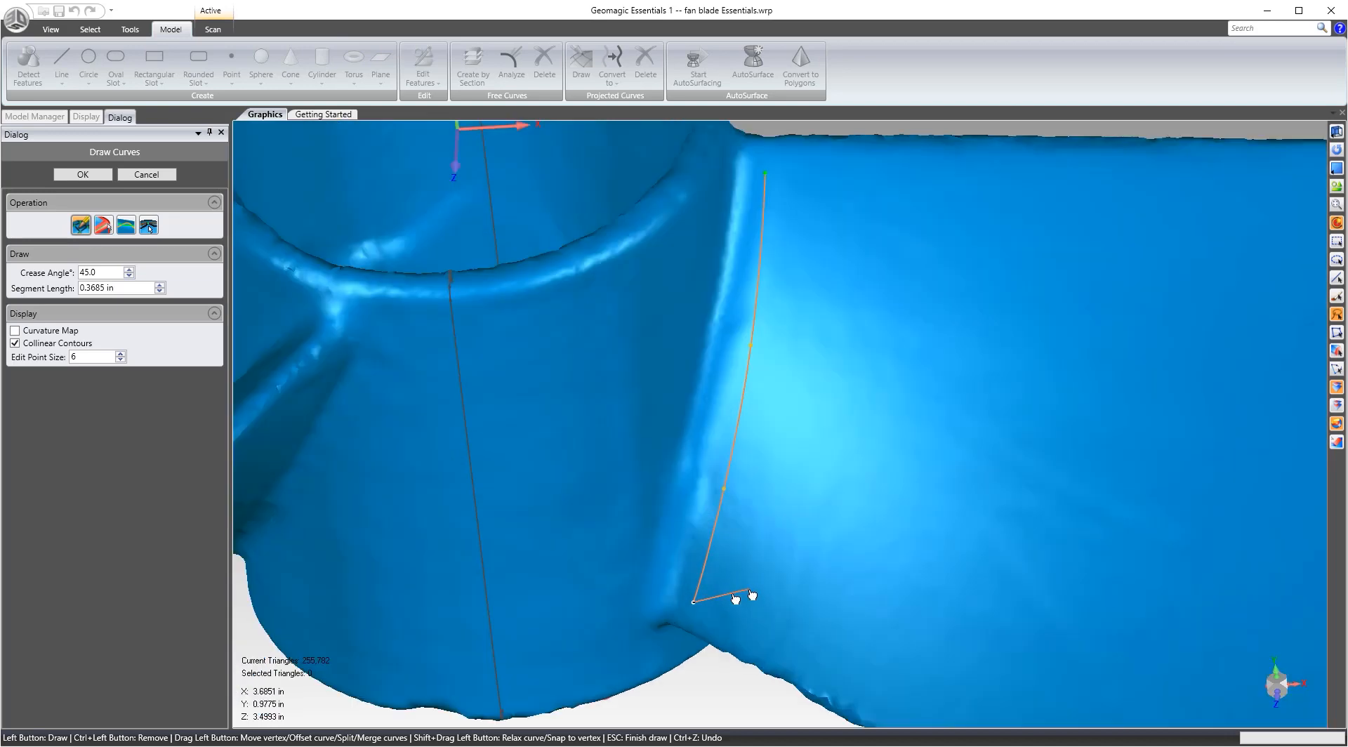
pyautogui.scroll(-8, 738, 613)
pyautogui.scroll(3, 728, 593)
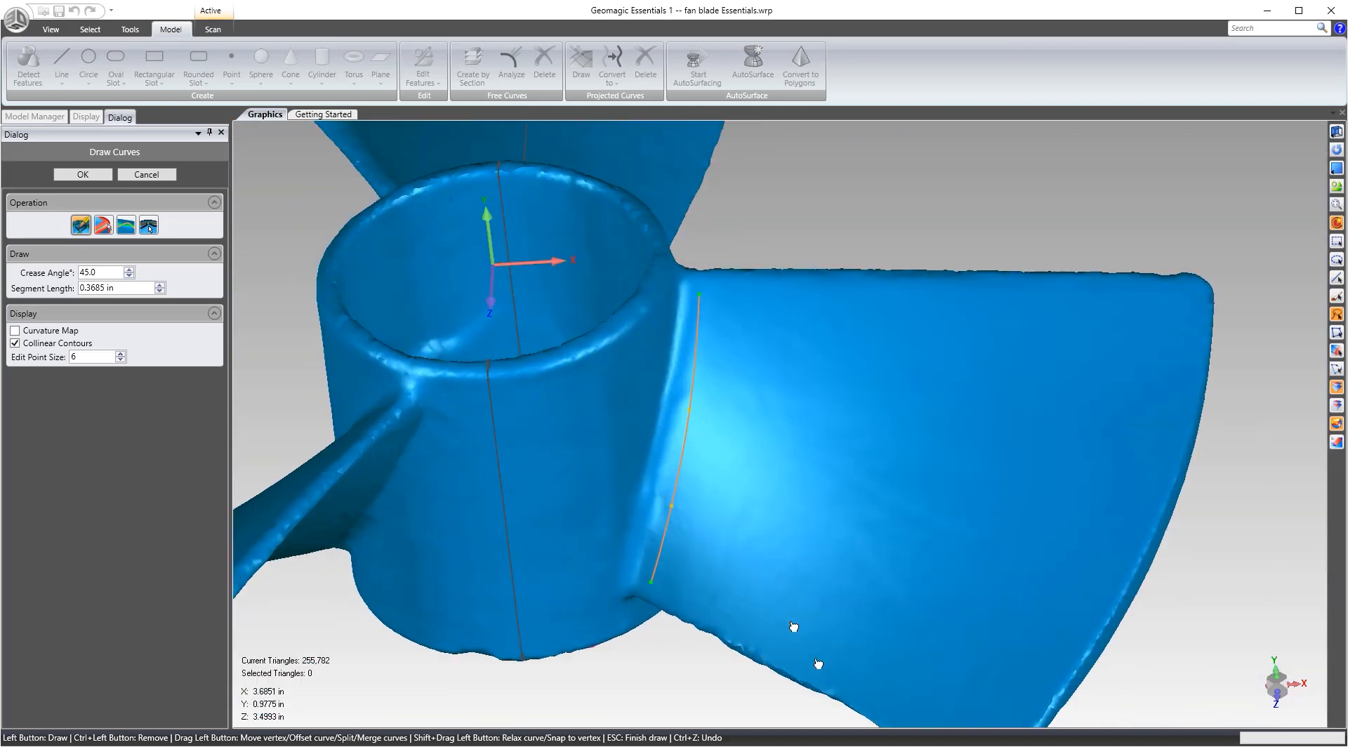
# Reposition the upper intermediate point of the root curve so the curve follows the blade's junction with the hub.
pyautogui.scroll(3, 999, 629)
pyautogui.scroll(-3, 933, 644)
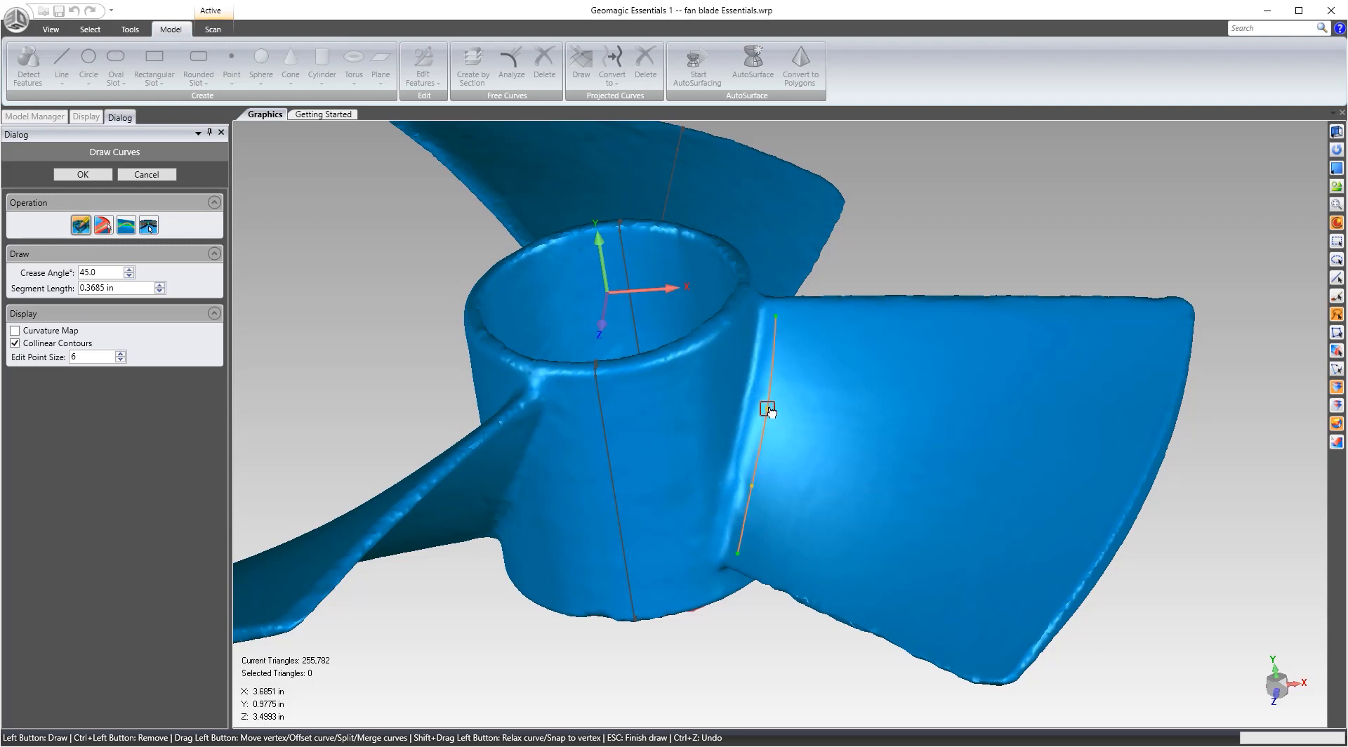
pyautogui.moveTo(768, 410); pyautogui.dragTo(759, 428)
pyautogui.click(766, 406)
pyautogui.press('Escape')
pyautogui.moveTo(763, 403); pyautogui.dragTo(765, 404)
# Draw a curve along the blade's lower edge from the root curve to the outer corner, adjusting its intermediate points toward the edge.
pyautogui.click(737, 554)
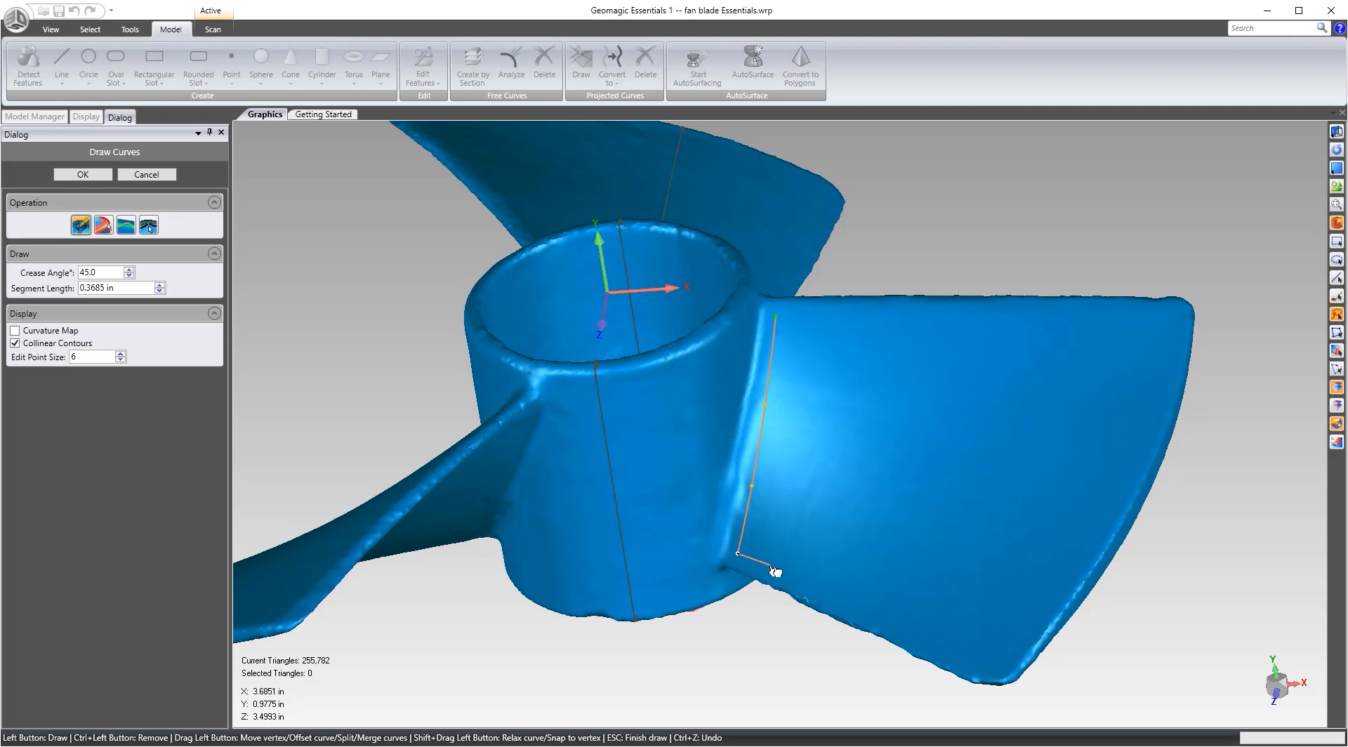
pyautogui.click(851, 600)
pyautogui.click(930, 637)
pyautogui.moveTo(780, 571); pyautogui.dragTo(781, 577)
pyautogui.moveTo(851, 602); pyautogui.dragTo(843, 605)
pyautogui.moveTo(931, 637); pyautogui.dragTo(920, 641)
pyautogui.click(993, 669)
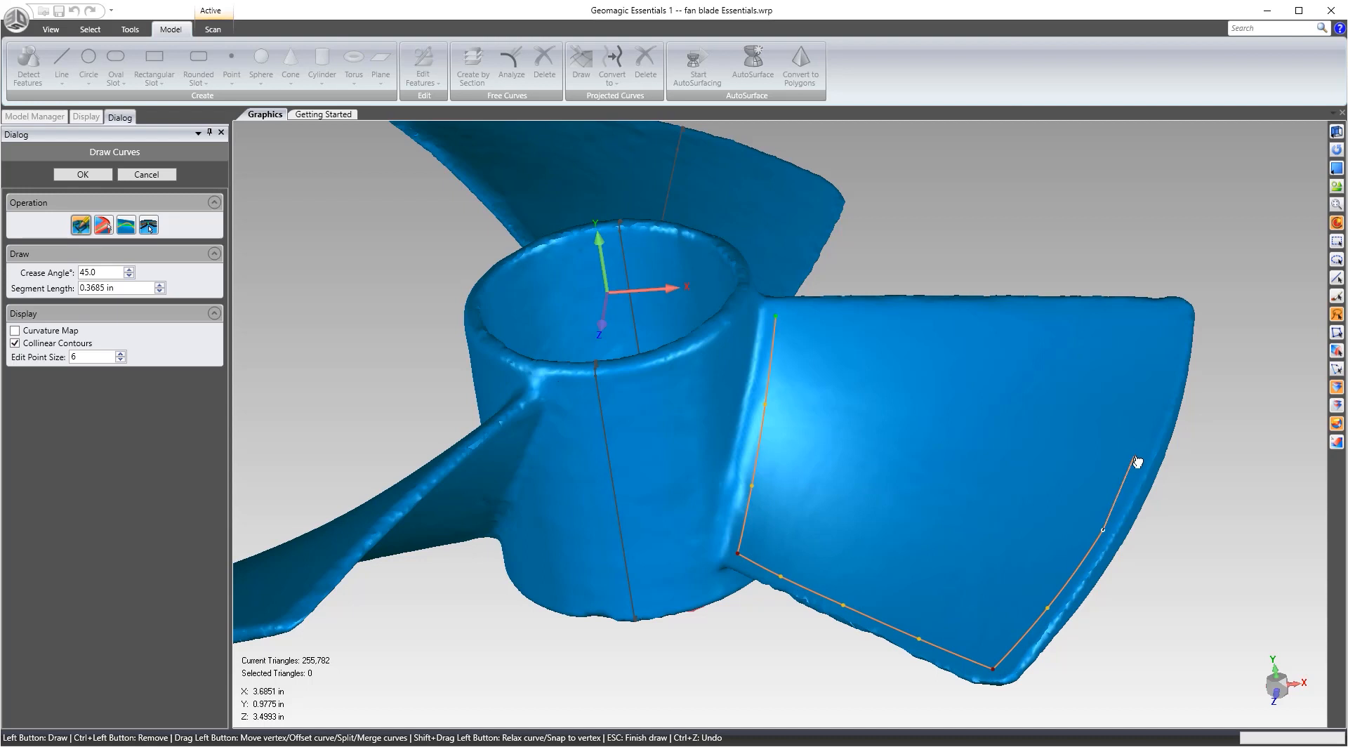
# Complete the outer edge curve up to the blade's upper corner and close the boundary with a curve along the upper edge.
pyautogui.rightClick(1177, 318)
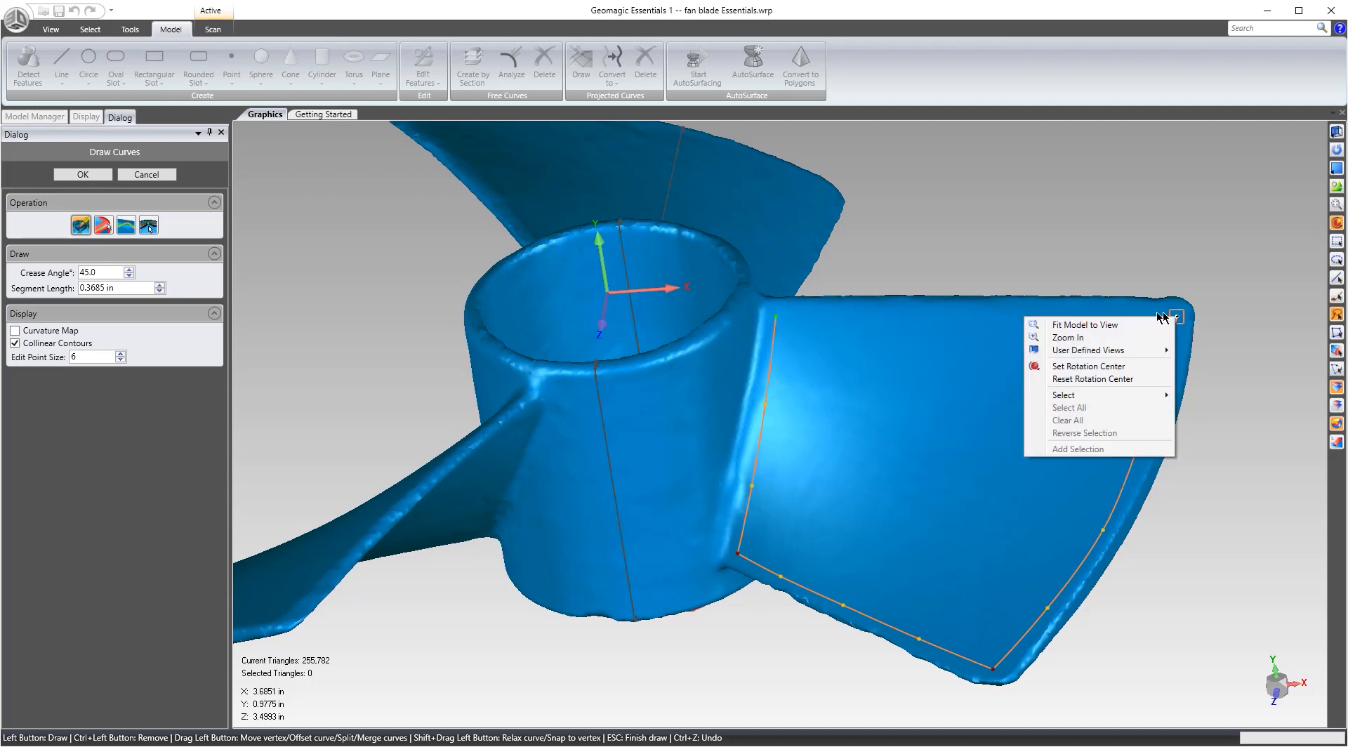
pyautogui.click(1155, 240)
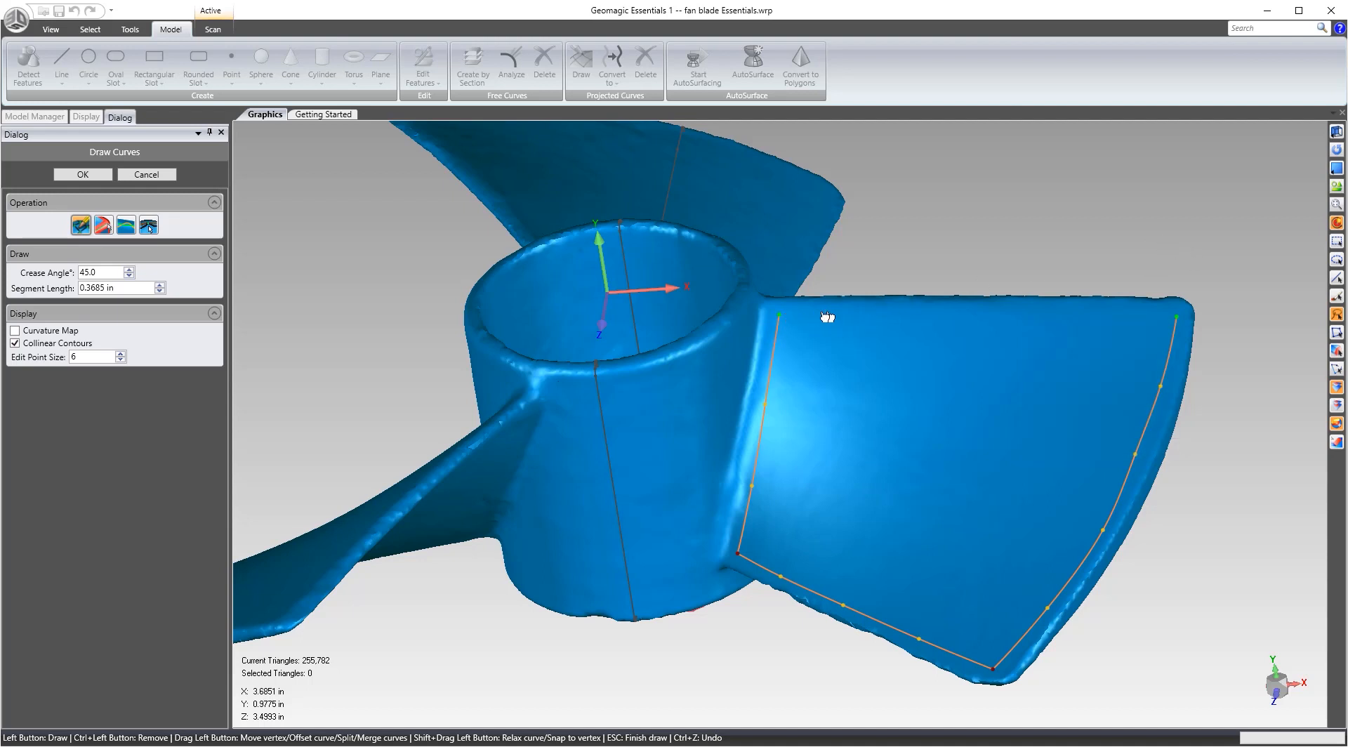
pyautogui.moveTo(792, 321); pyautogui.dragTo(1177, 317)
pyautogui.rightClick(1223, 298)
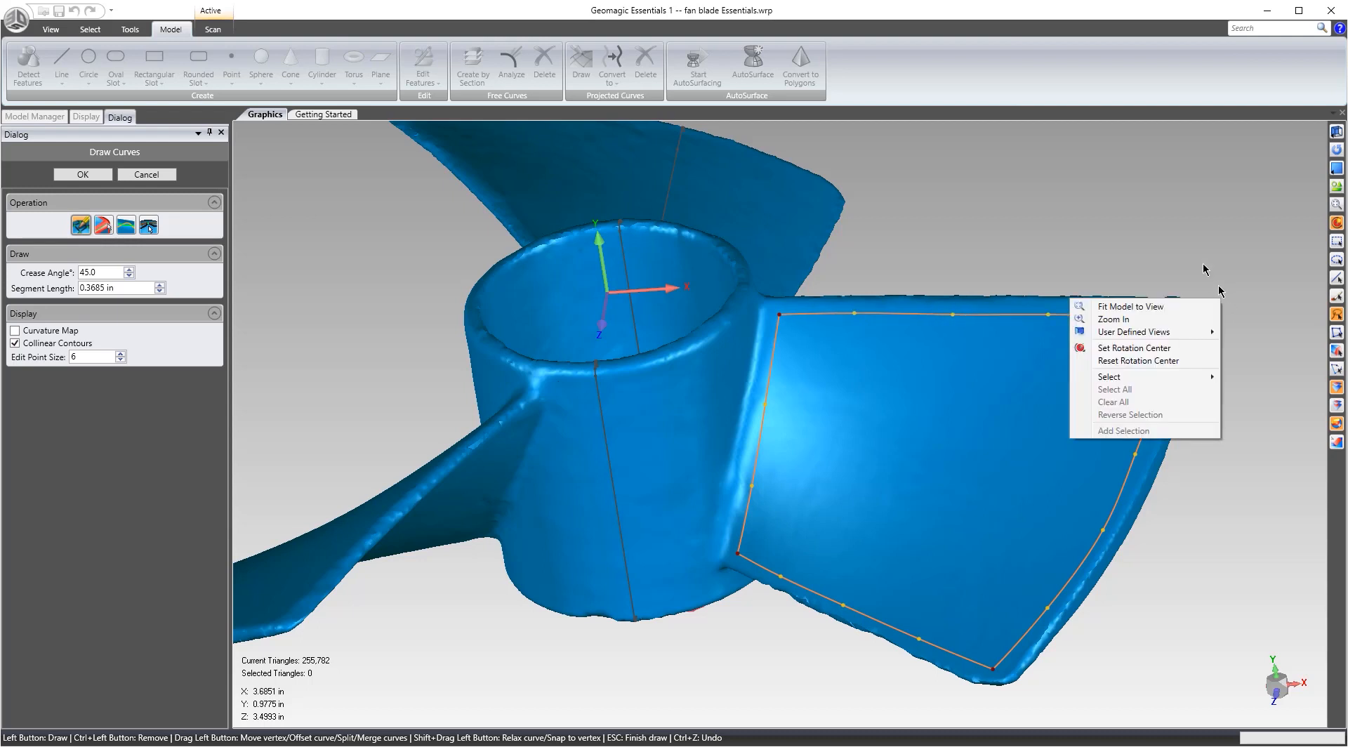
pyautogui.click(1189, 224)
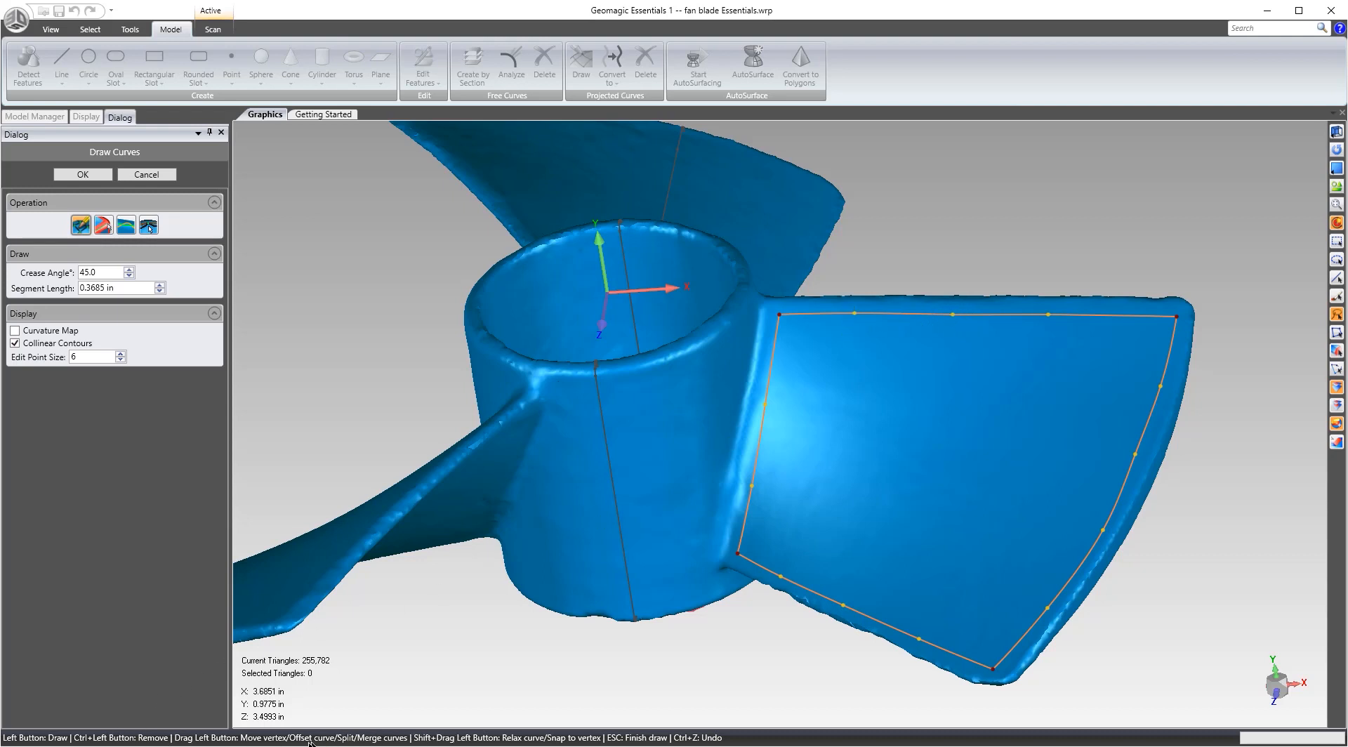
# Draw a dividing curve near the blade root from the upper boundary curve down to the lower one.
pyautogui.click(870, 314)
pyautogui.click(854, 411)
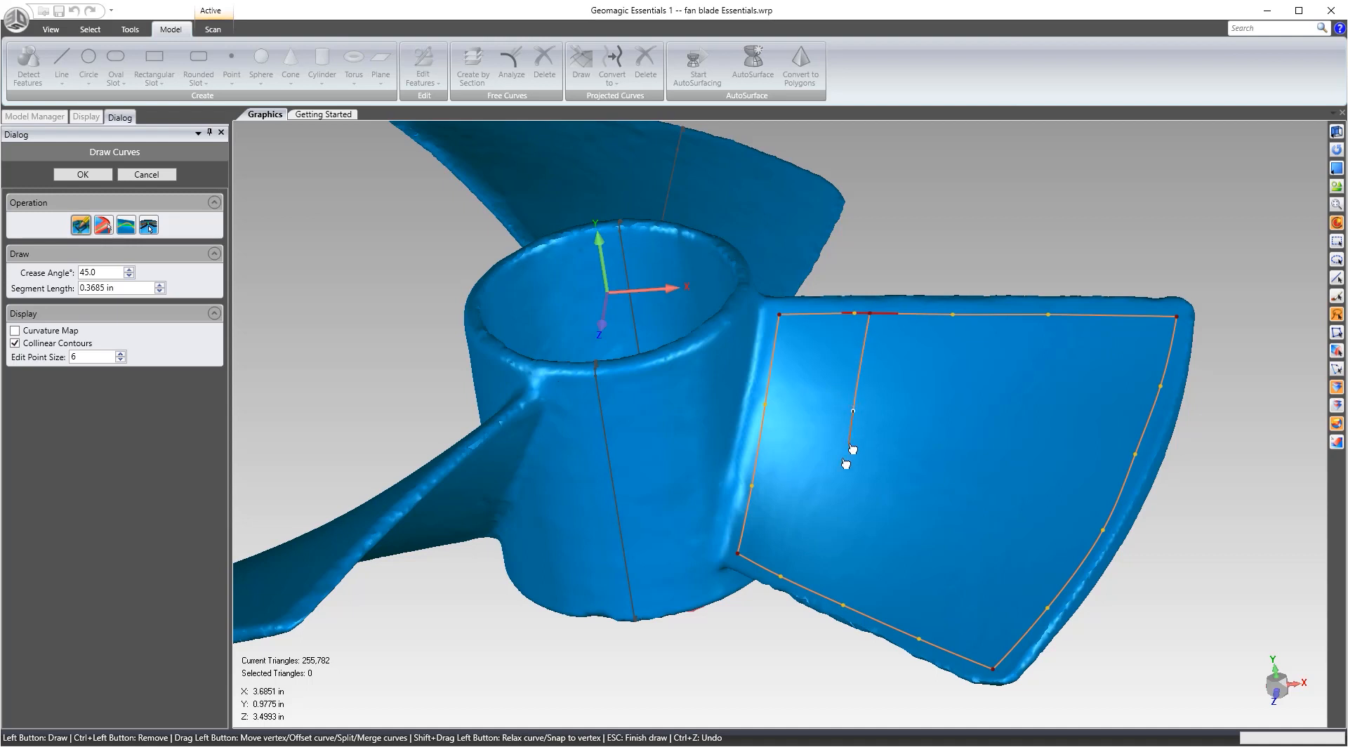
pyautogui.click(825, 510)
pyautogui.click(798, 585)
pyautogui.rightClick(849, 532)
pyautogui.click(730, 711)
# Draw a second dividing curve from the upper to the lower boundary, nearer the blade's outer edge.
pyautogui.moveTo(897, 541); pyautogui.dragTo(1019, 496, button='middle')
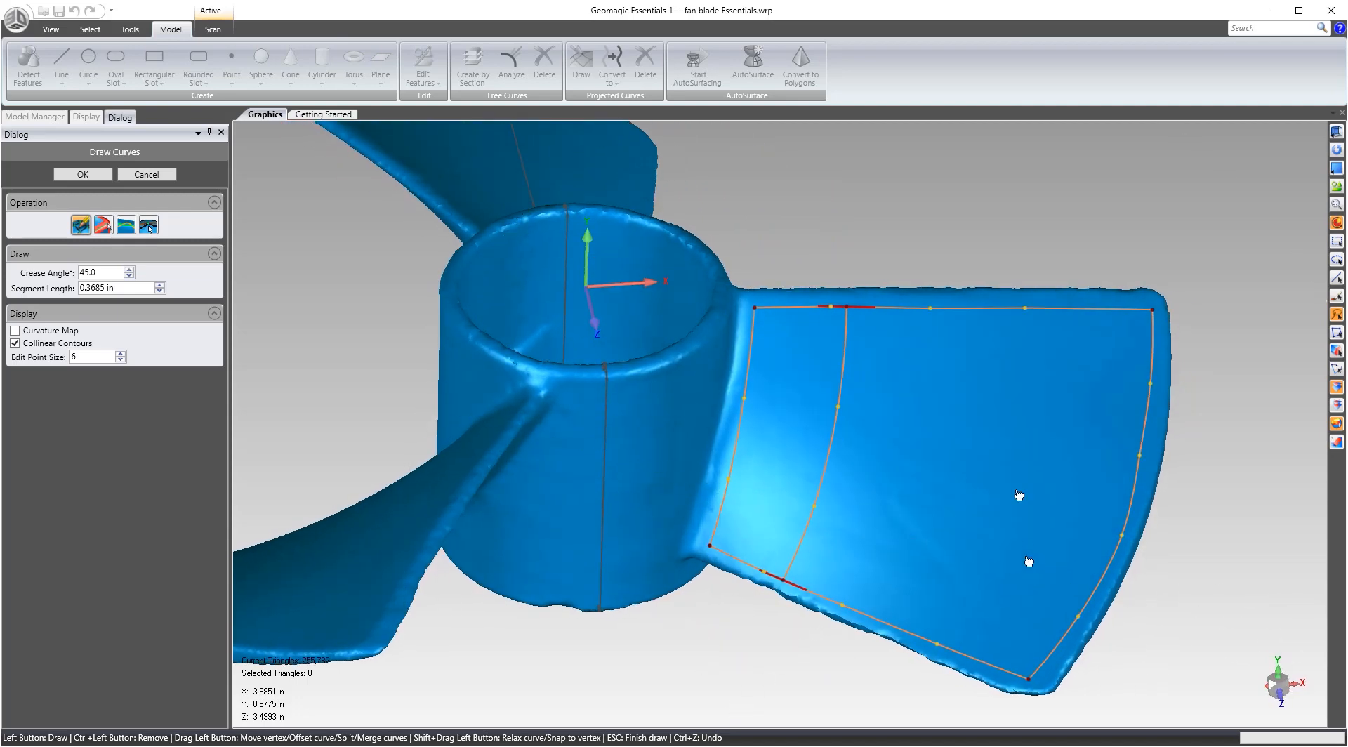
pyautogui.click(1012, 308)
pyautogui.click(989, 468)
pyautogui.click(968, 543)
pyautogui.click(920, 633)
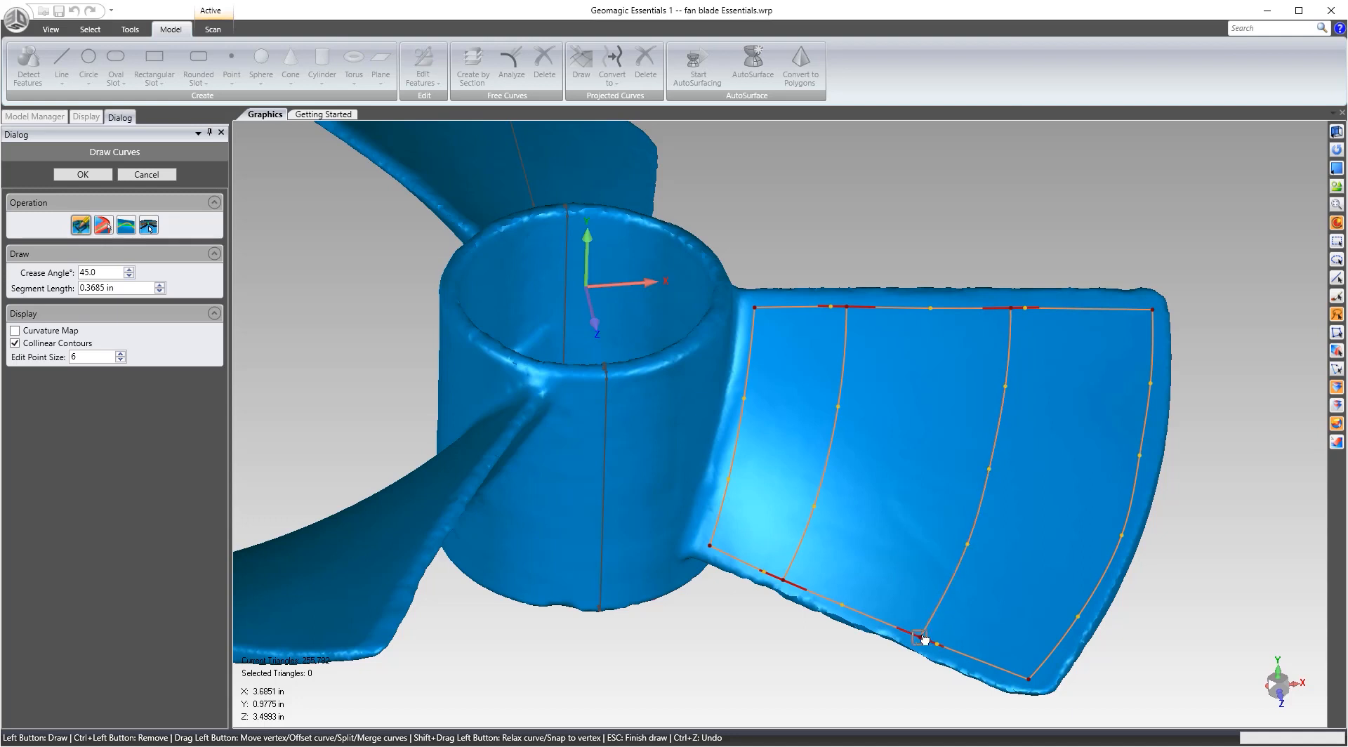
# Draw a curve across the lower part of the blade from root to outer edge, passing through both dividing curves.
pyautogui.click(729, 481)
pyautogui.click(817, 505)
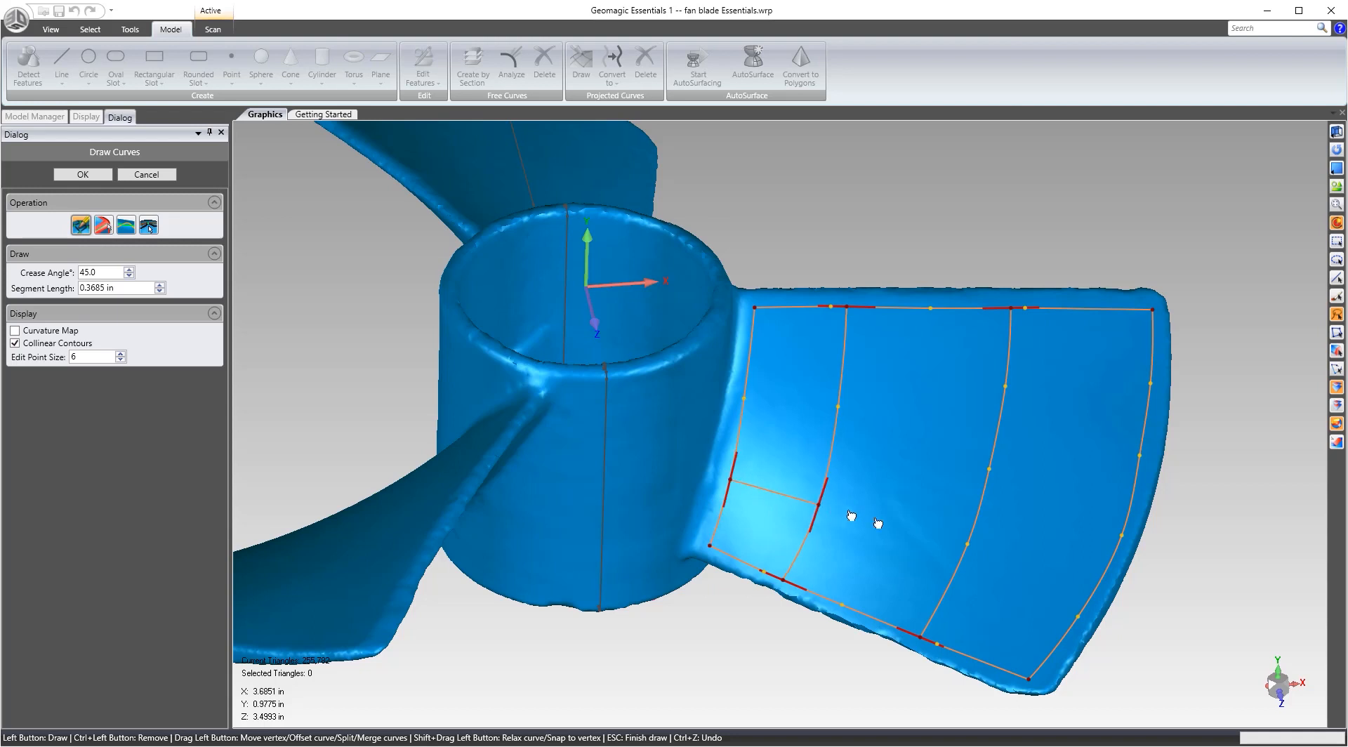
pyautogui.click(818, 504)
pyautogui.click(966, 545)
pyautogui.click(966, 545)
pyautogui.click(1091, 586)
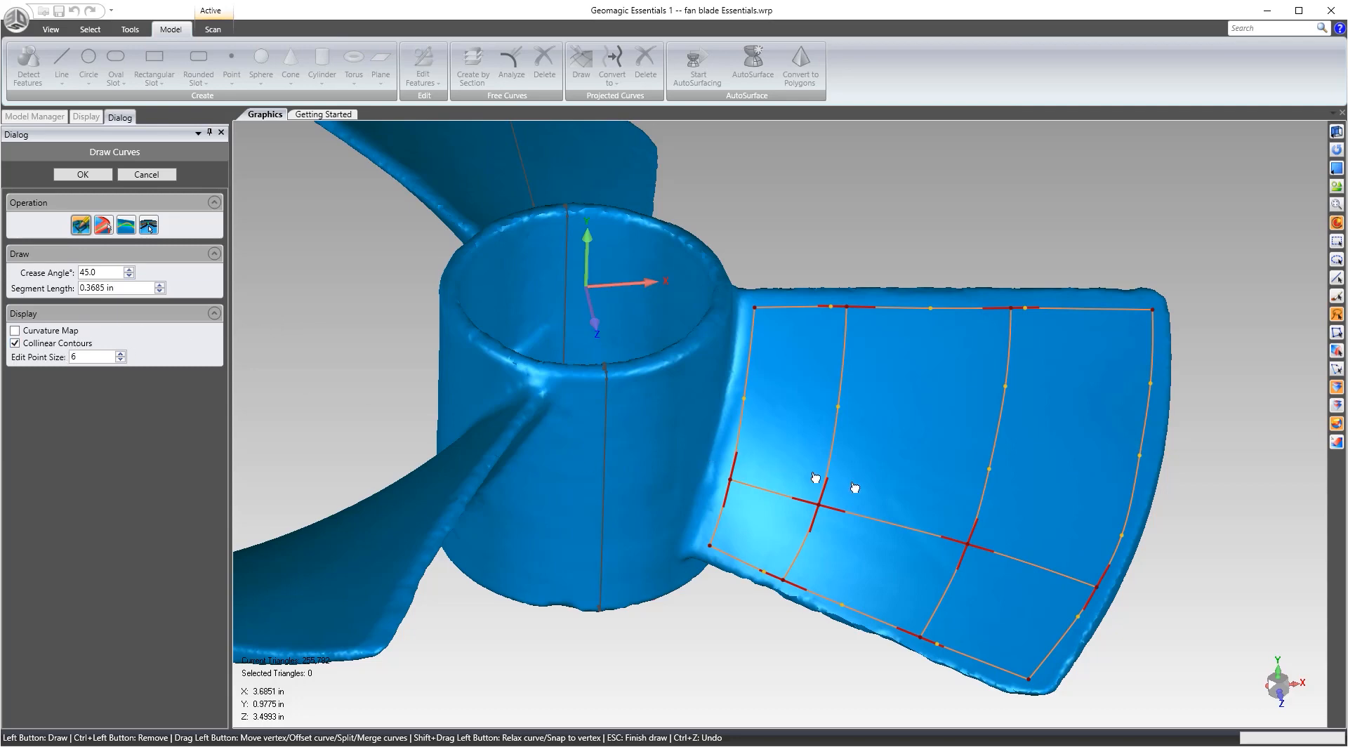
# Examine the collinear contour markers where the lower crosswise curve meets the dividing curve near the root.
pyautogui.scroll(5, 831, 484)
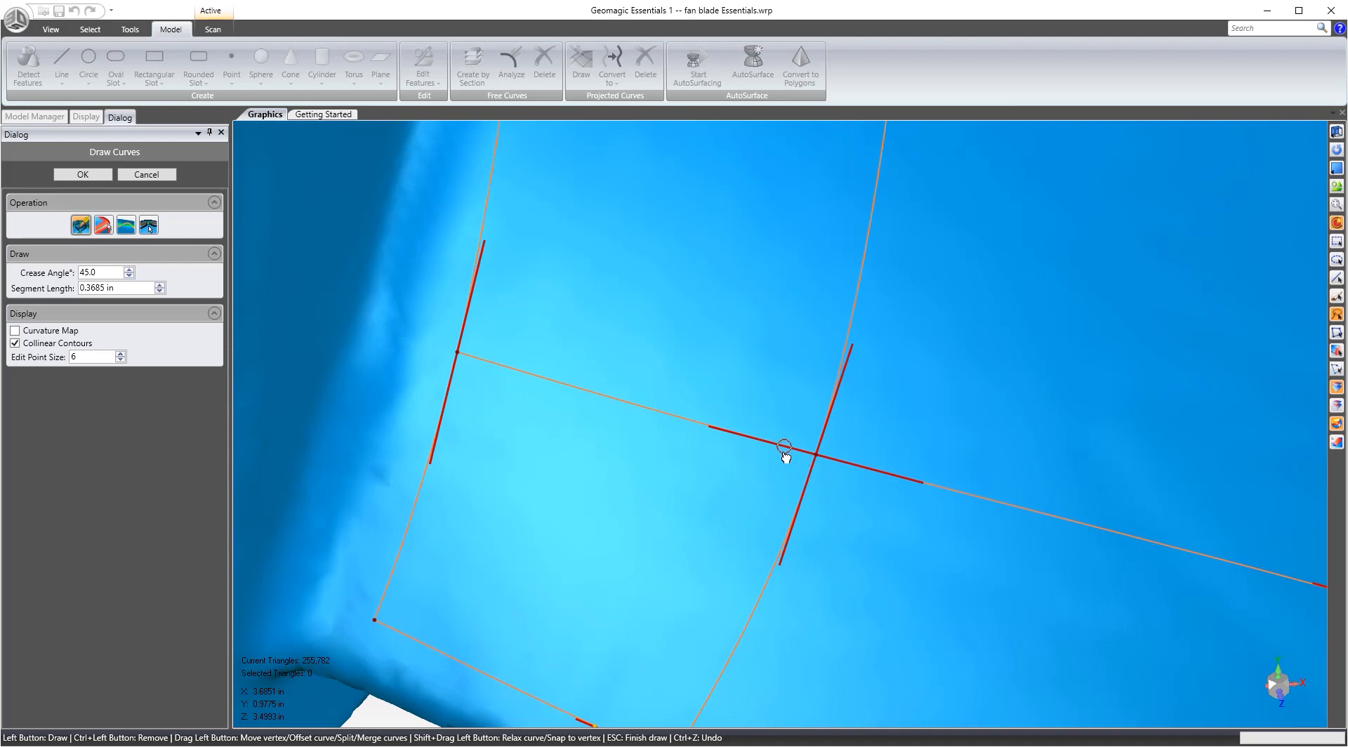
pyautogui.moveTo(785, 454)
pyautogui.mouseDown()
pyautogui.moveTo(853, 467)
pyautogui.moveTo(808, 461)
pyautogui.mouseUp()
pyautogui.scroll(-3, 892, 485)
pyautogui.scroll(-5, 891, 485)
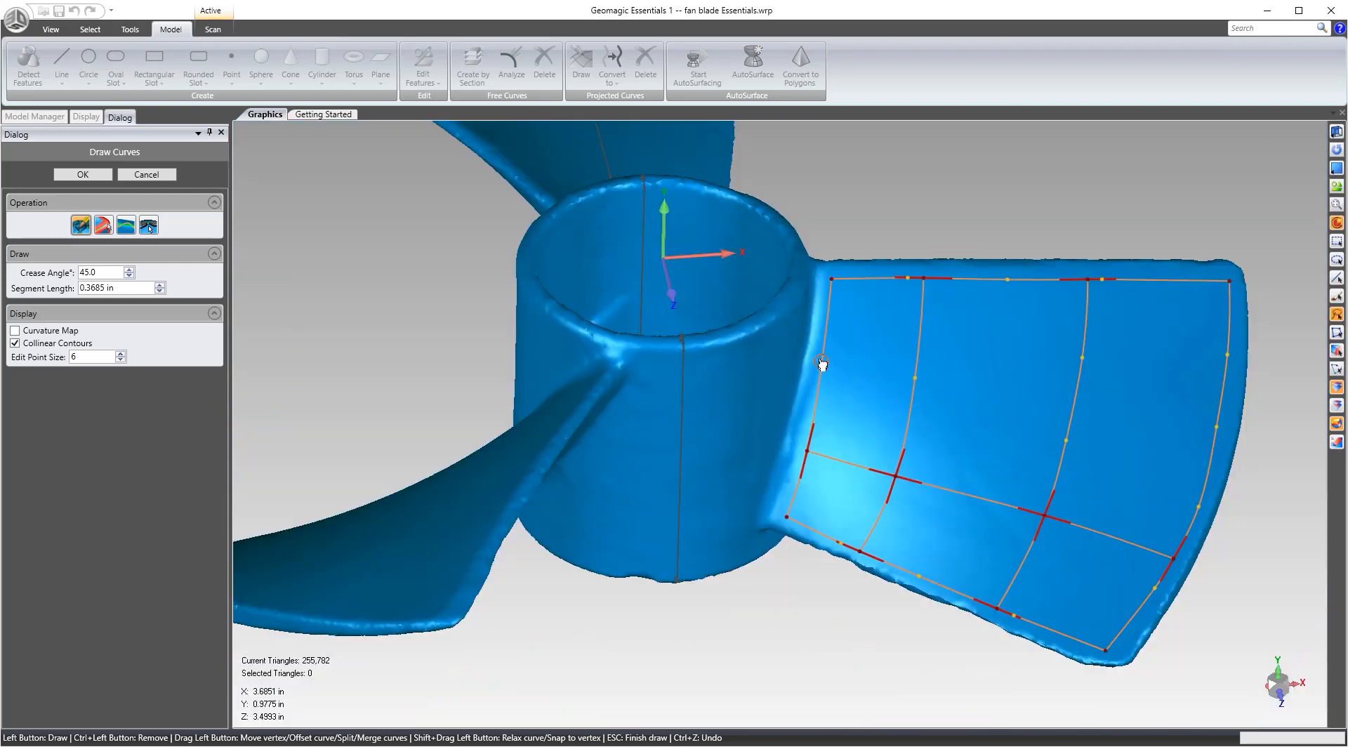
# Draw another root-to-outer-edge curve across the upper part of the blade and accept the finished curve grid.
pyautogui.moveTo(823, 357)
pyautogui.mouseDown()
pyautogui.moveTo(1223, 388)
pyautogui.moveTo(1223, 431)
pyautogui.moveTo(1225, 390)
pyautogui.mouseUp()
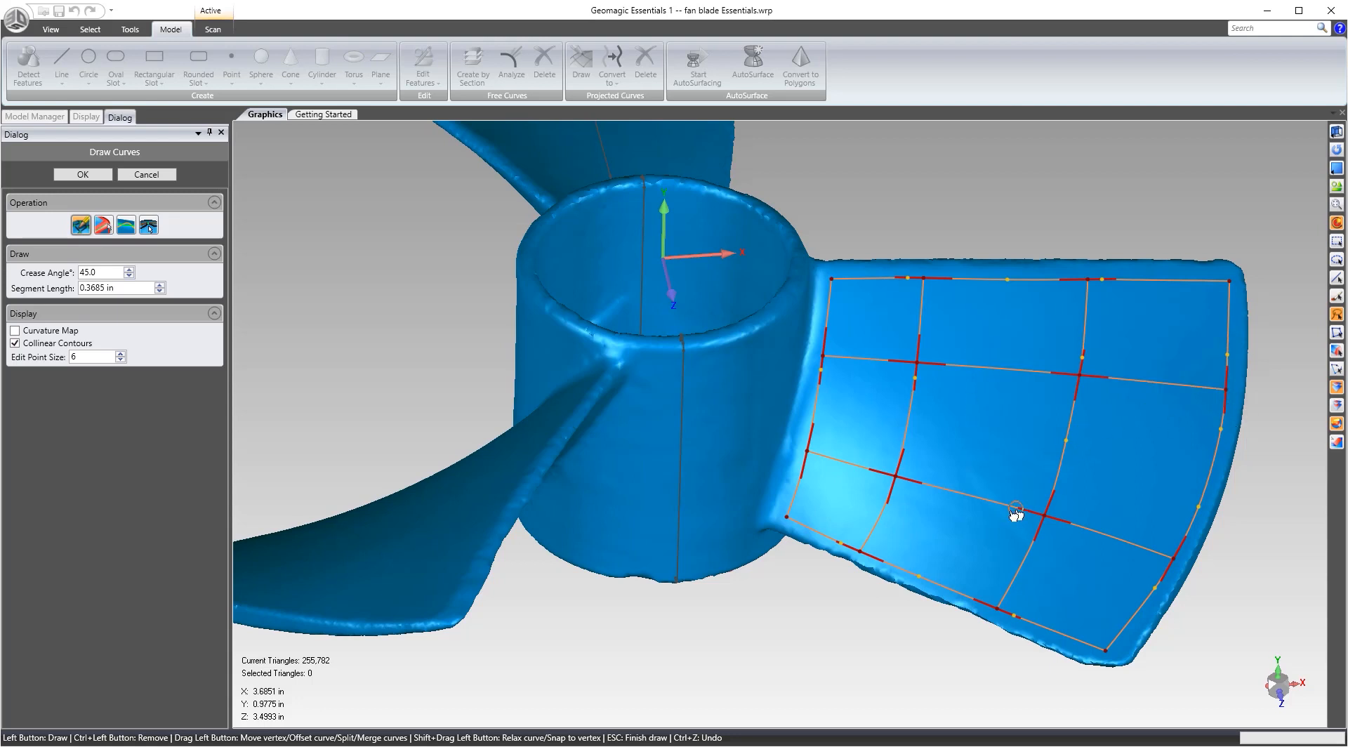
pyautogui.moveTo(1017, 457); pyautogui.dragTo(983, 410, button='middle')
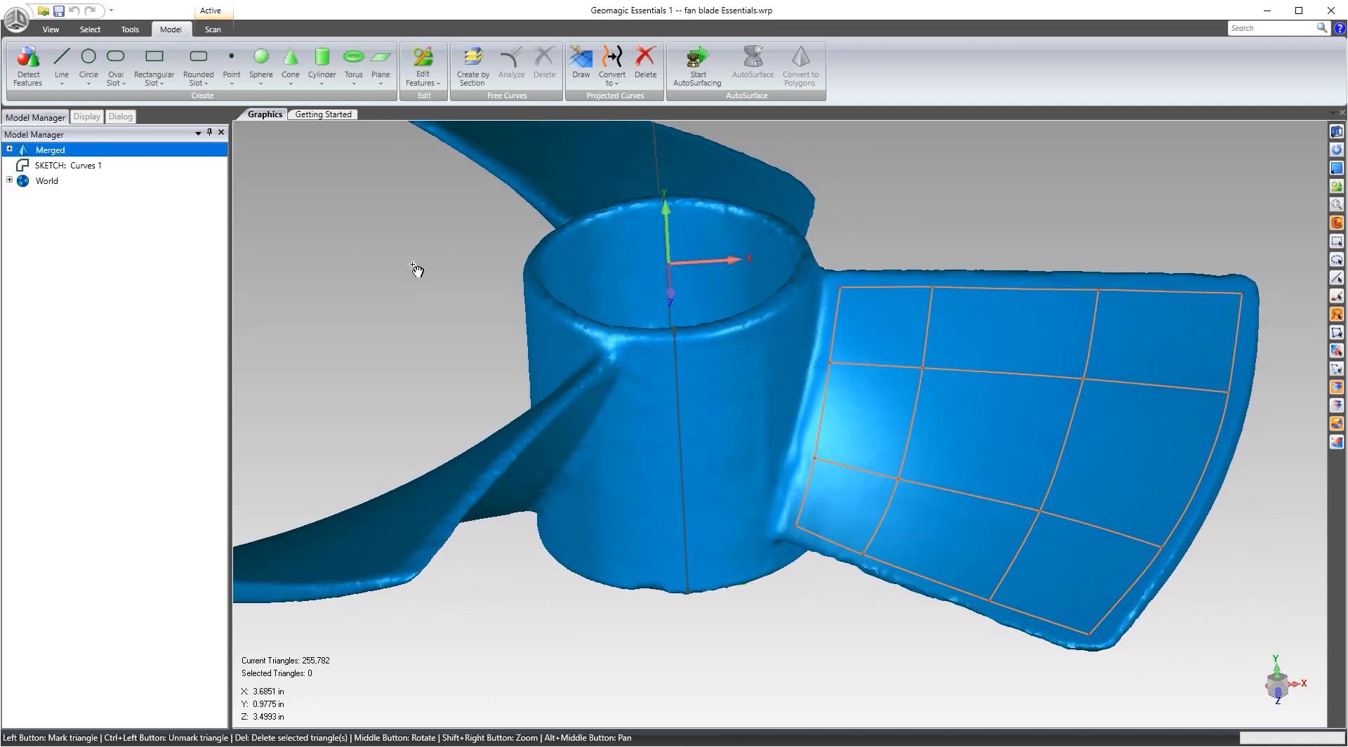
pyautogui.moveTo(1042, 410)
pyautogui.mouseDown(button='middle')
pyautogui.moveTo(662, 364)
pyautogui.moveTo(834, 385)
pyautogui.moveTo(1067, 348)
pyautogui.mouseUp(button='middle')
pyautogui.moveTo(1088, 281); pyautogui.dragTo(1085, 348, button='middle')
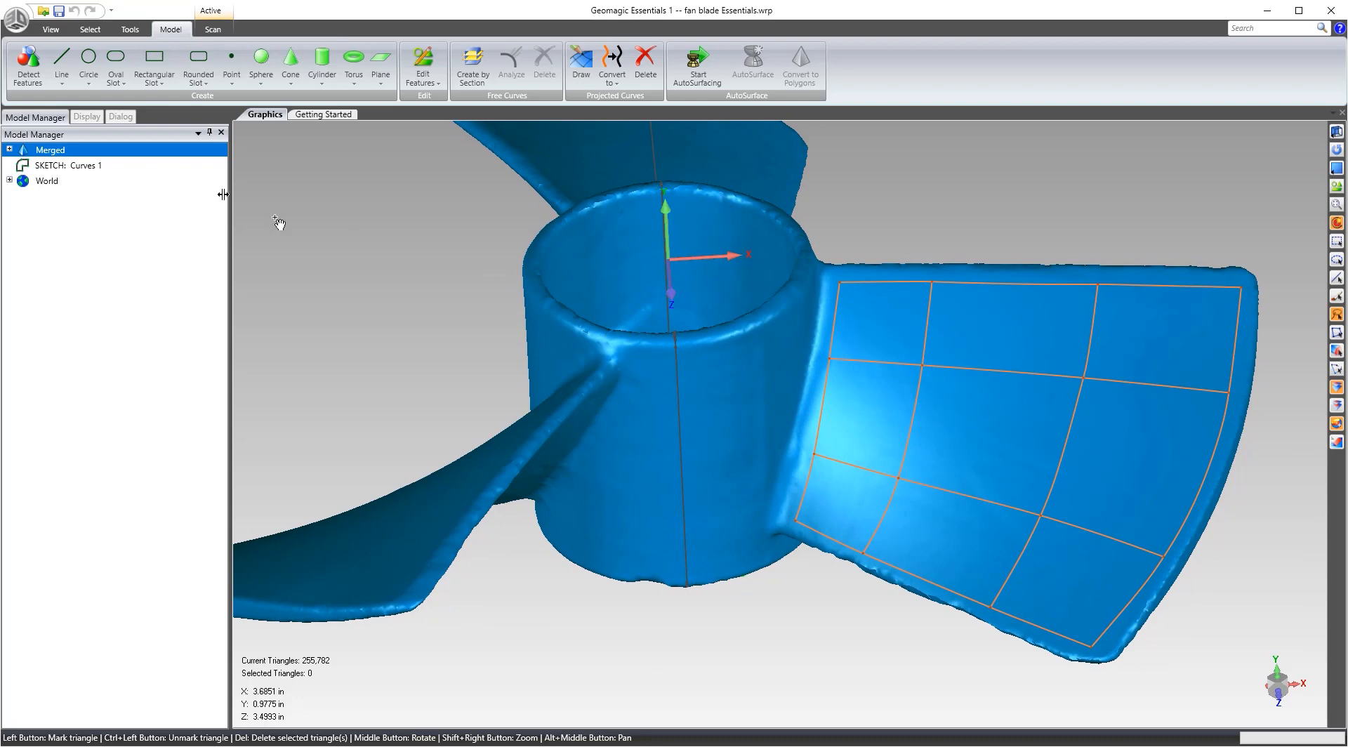
# Start drawing projected curves on the blade's opposite face with a curve down along the root, from upper to lower corner.
pyautogui.click(583, 61)
pyautogui.moveTo(1131, 376)
pyautogui.mouseDown(button='middle')
pyautogui.moveTo(903, 290)
pyautogui.moveTo(1110, 319)
pyautogui.moveTo(1179, 388)
pyautogui.moveTo(1278, 527)
pyautogui.moveTo(1199, 674)
pyautogui.moveTo(1053, 649)
pyautogui.moveTo(963, 517)
pyautogui.moveTo(1053, 421)
pyautogui.moveTo(962, 461)
pyautogui.mouseUp(button='middle')
pyautogui.scroll(-5, 958, 496)
pyautogui.scroll(5, 1038, 545)
pyautogui.moveTo(1039, 545); pyautogui.dragTo(1067, 645, button='middle')
pyautogui.scroll(-5, 1131, 476)
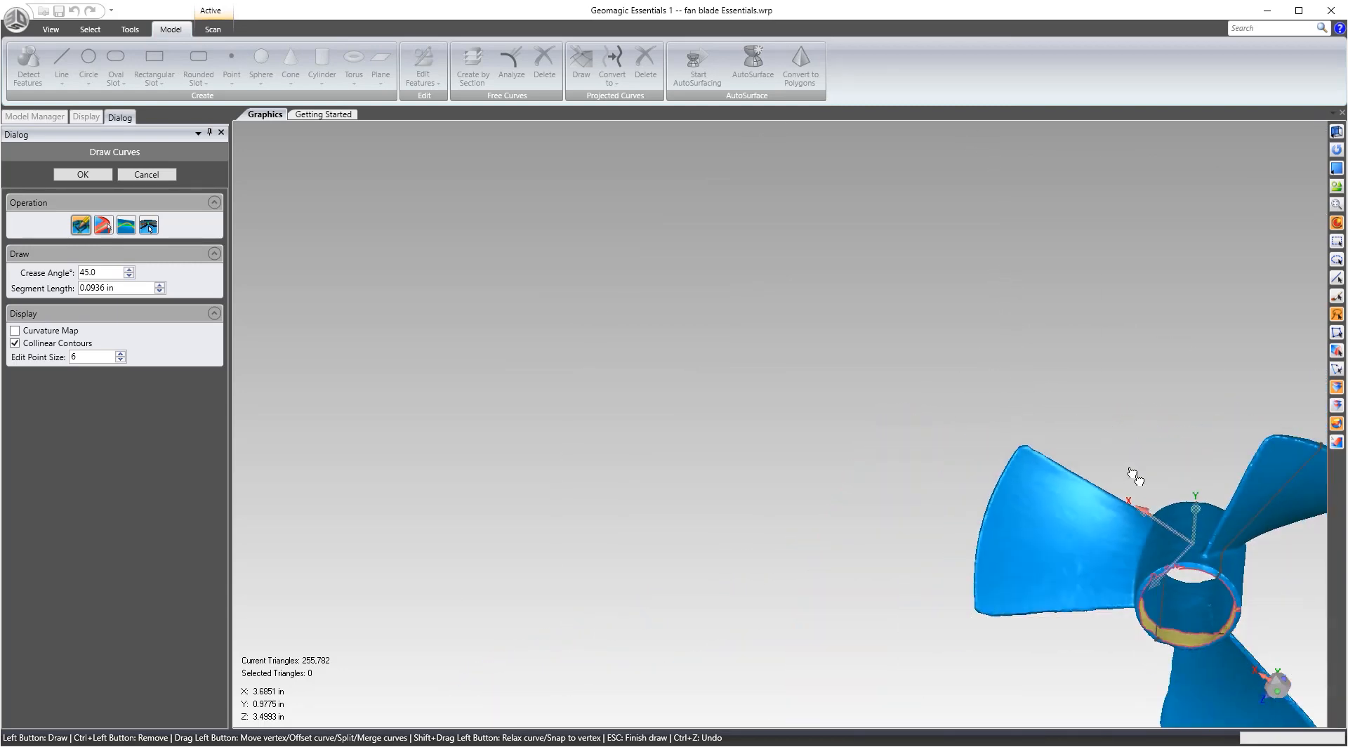
pyautogui.scroll(5, 1159, 542)
pyautogui.scroll(-5, 1158, 492)
pyautogui.scroll(5, 1154, 467)
pyautogui.moveTo(1154, 466); pyautogui.dragTo(1137, 587, button='middle')
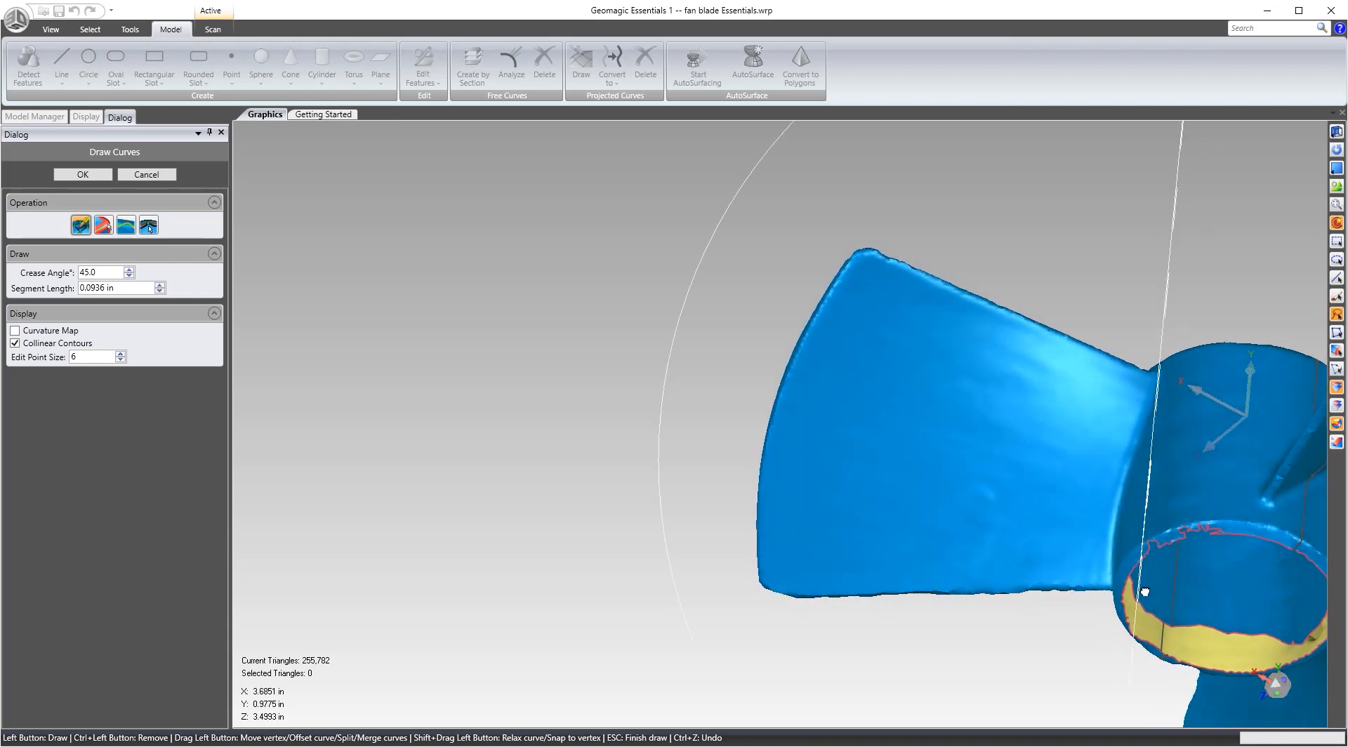
pyautogui.scroll(5, 1144, 393)
pyautogui.click(1142, 360)
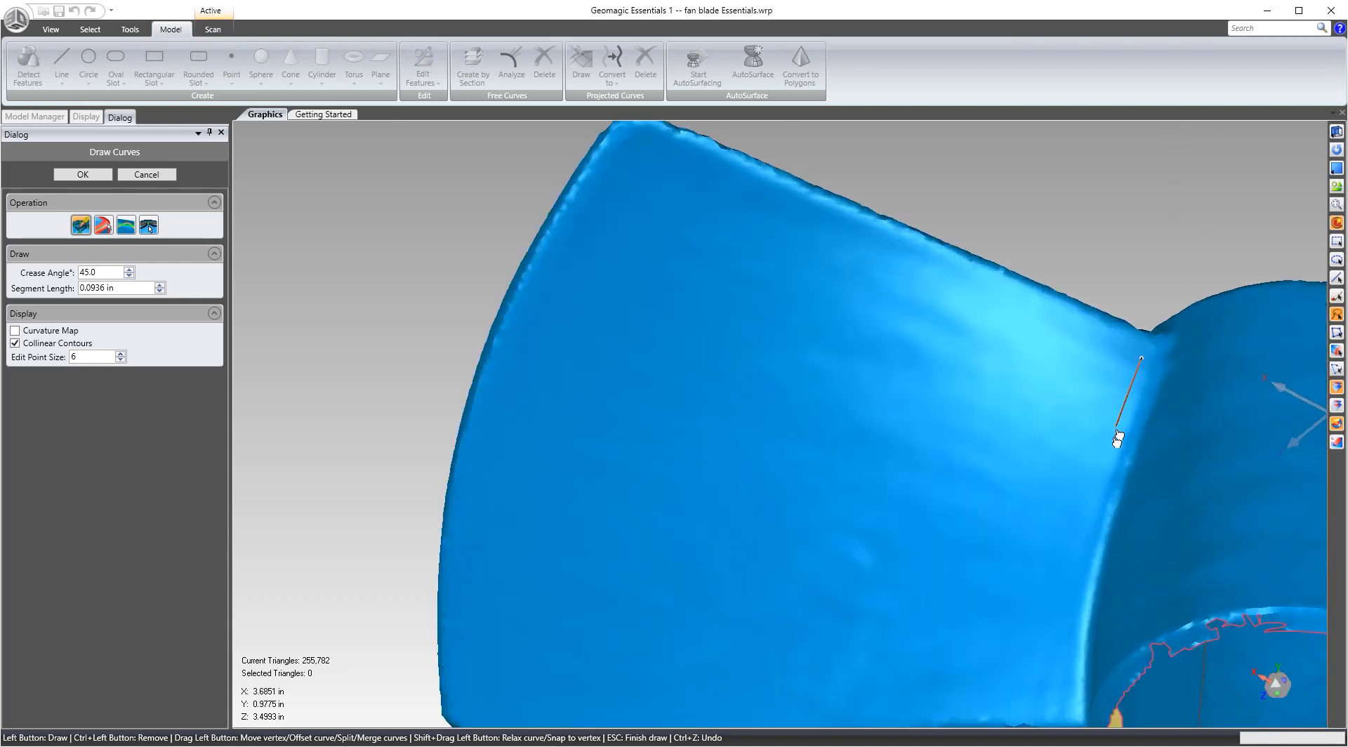
pyautogui.click(1101, 468)
pyautogui.click(1076, 586)
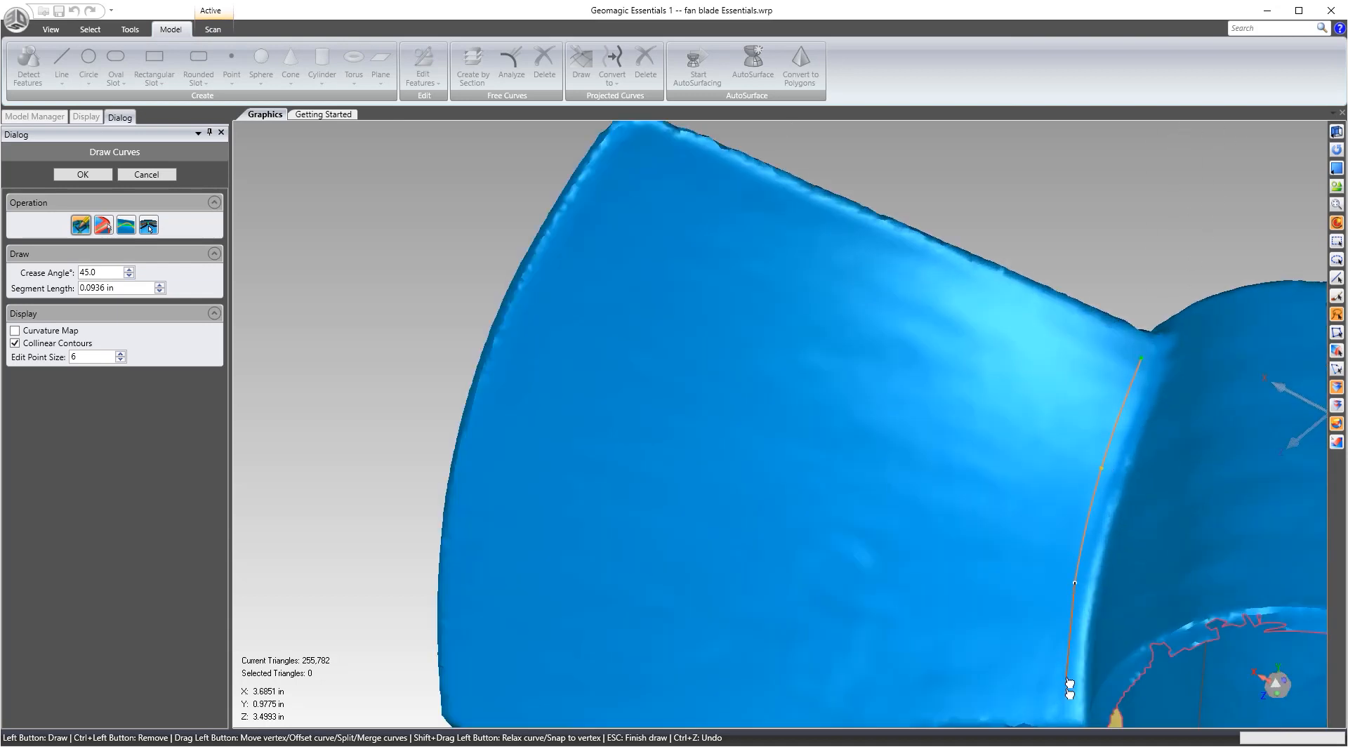
pyautogui.click(1066, 705)
# Continue the boundary with a curve along the blade's lower edge, from the root corner to the outer corner.
pyautogui.scroll(-5, 986, 508)
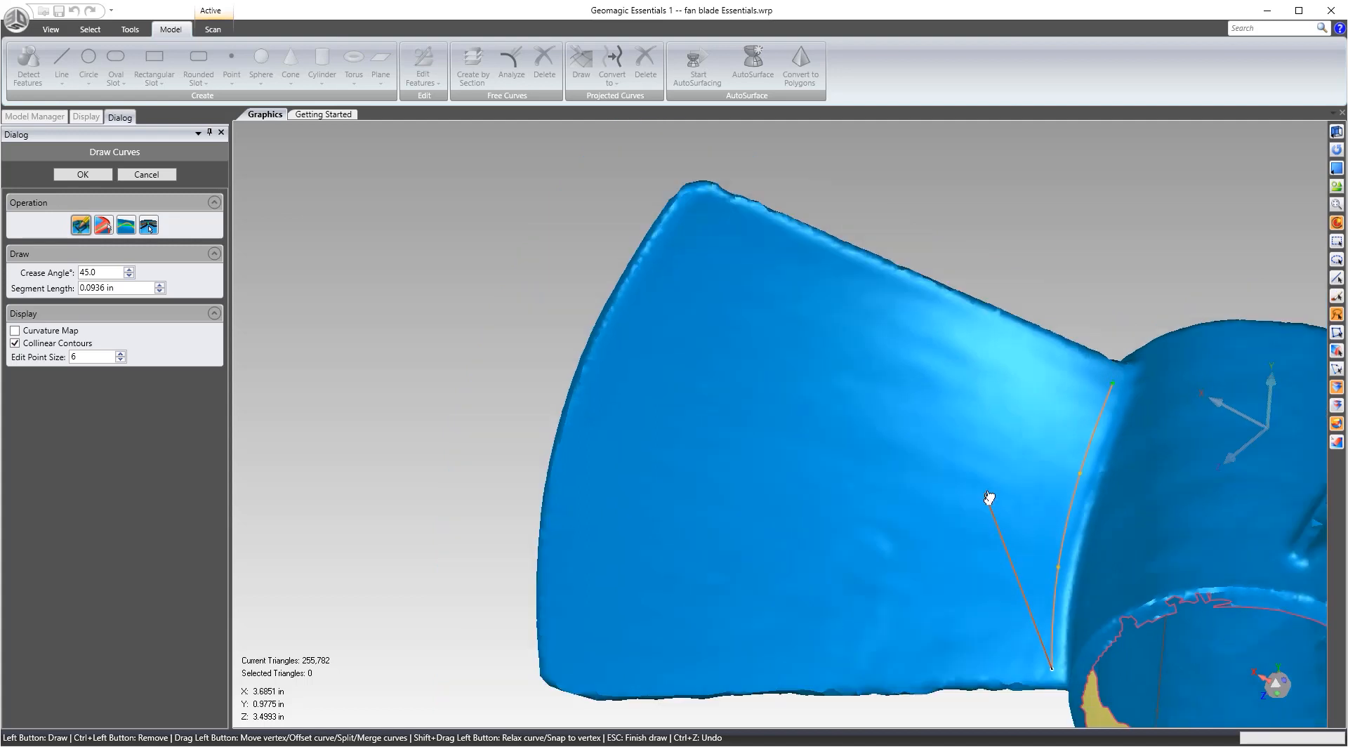
pyautogui.scroll(5, 759, 598)
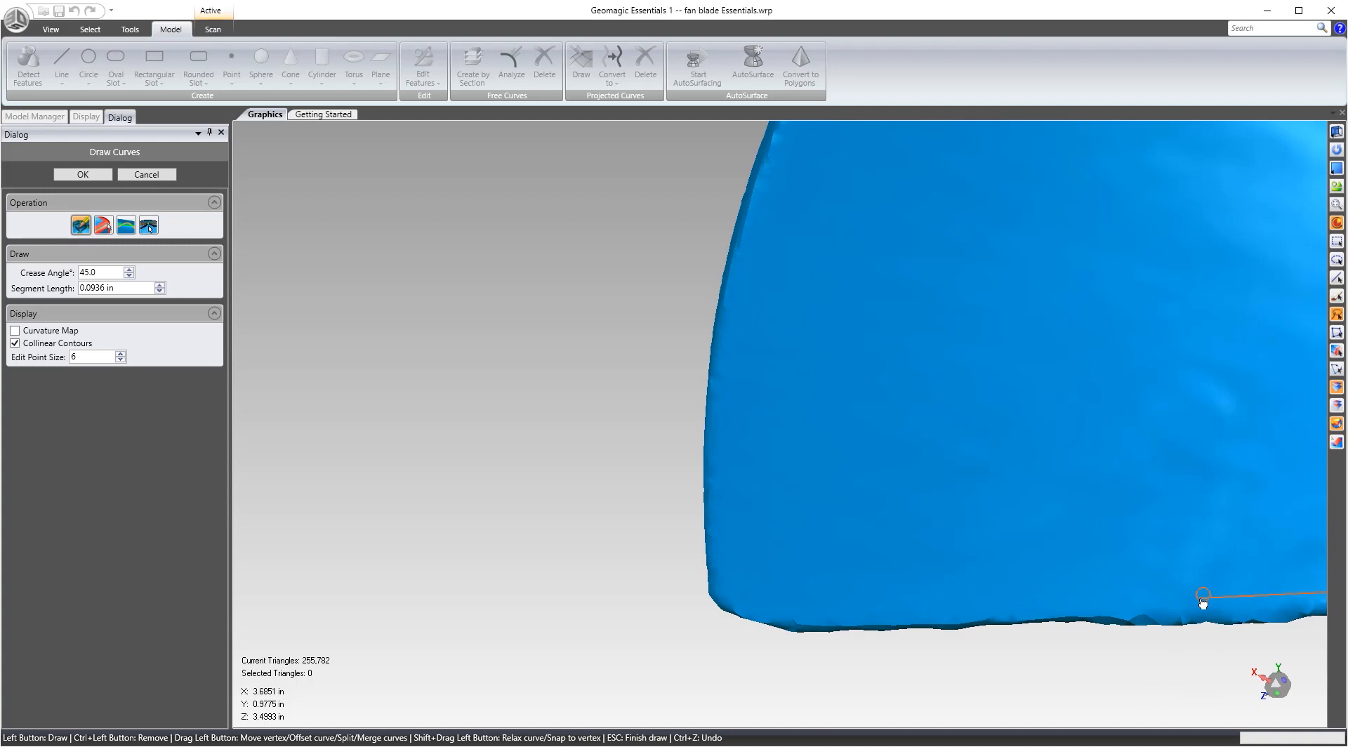
pyautogui.scroll(-5, 997, 561)
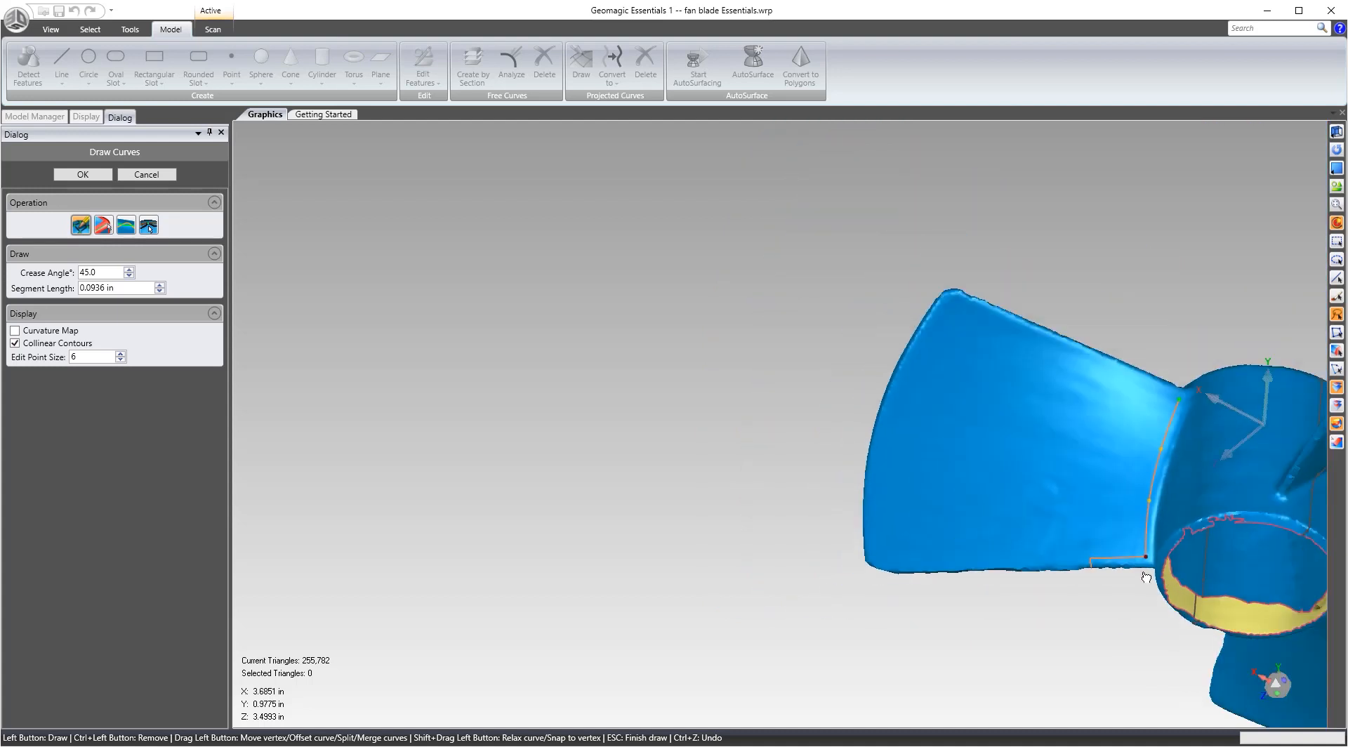
pyautogui.click(1145, 558)
pyautogui.scroll(4, 1038, 560)
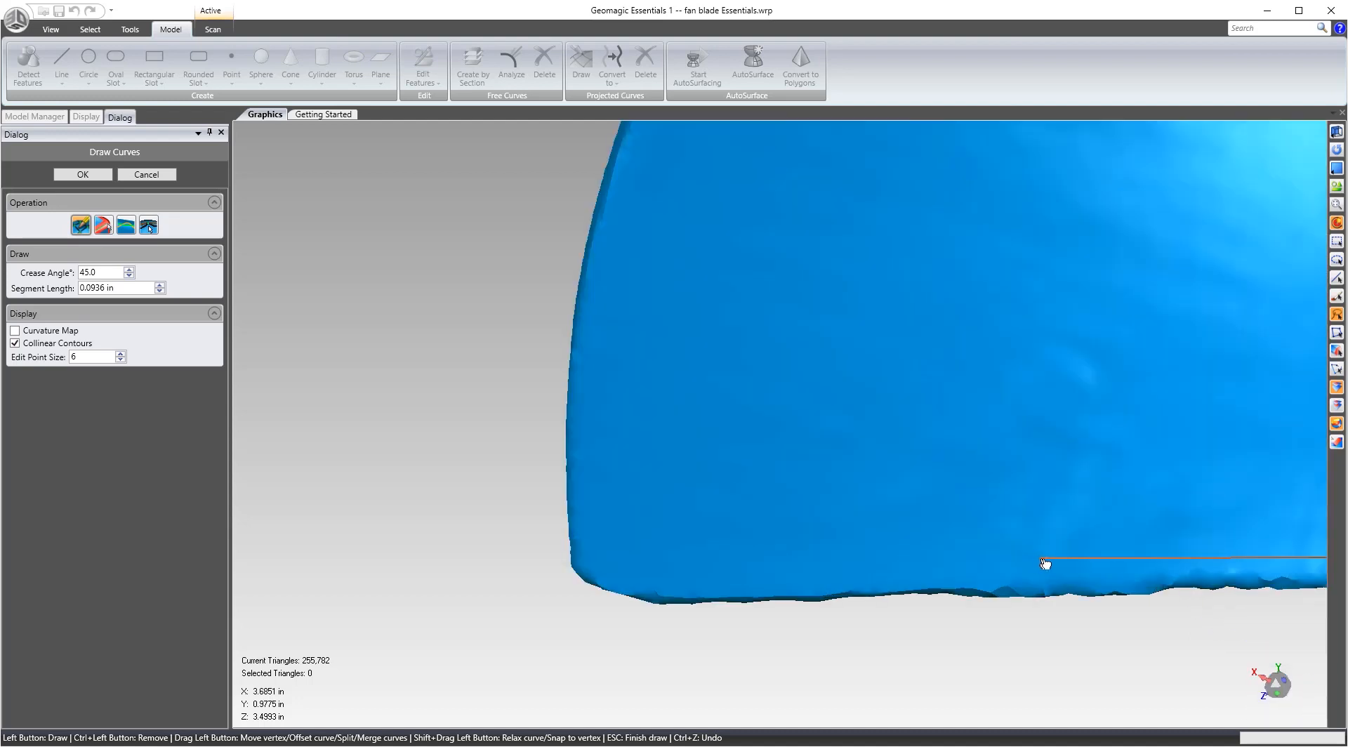
pyautogui.click(1046, 559)
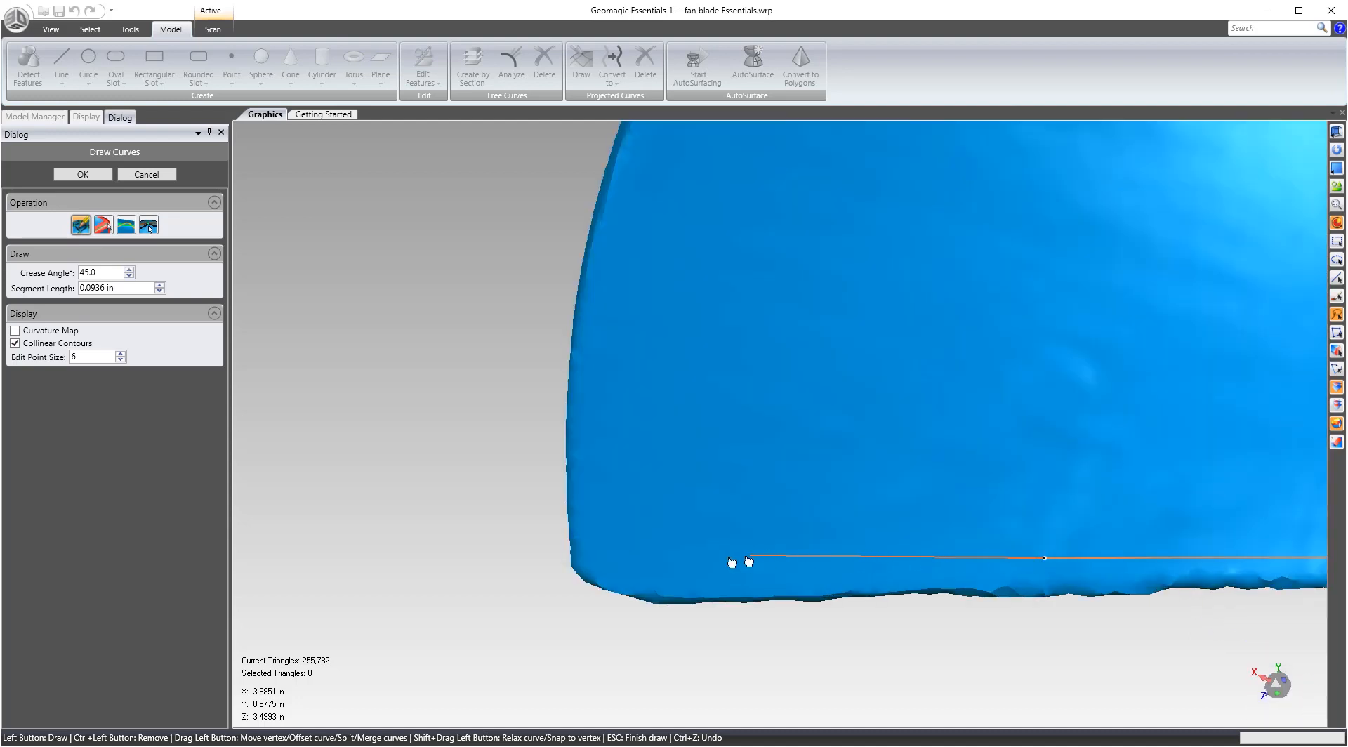
pyautogui.click(629, 576)
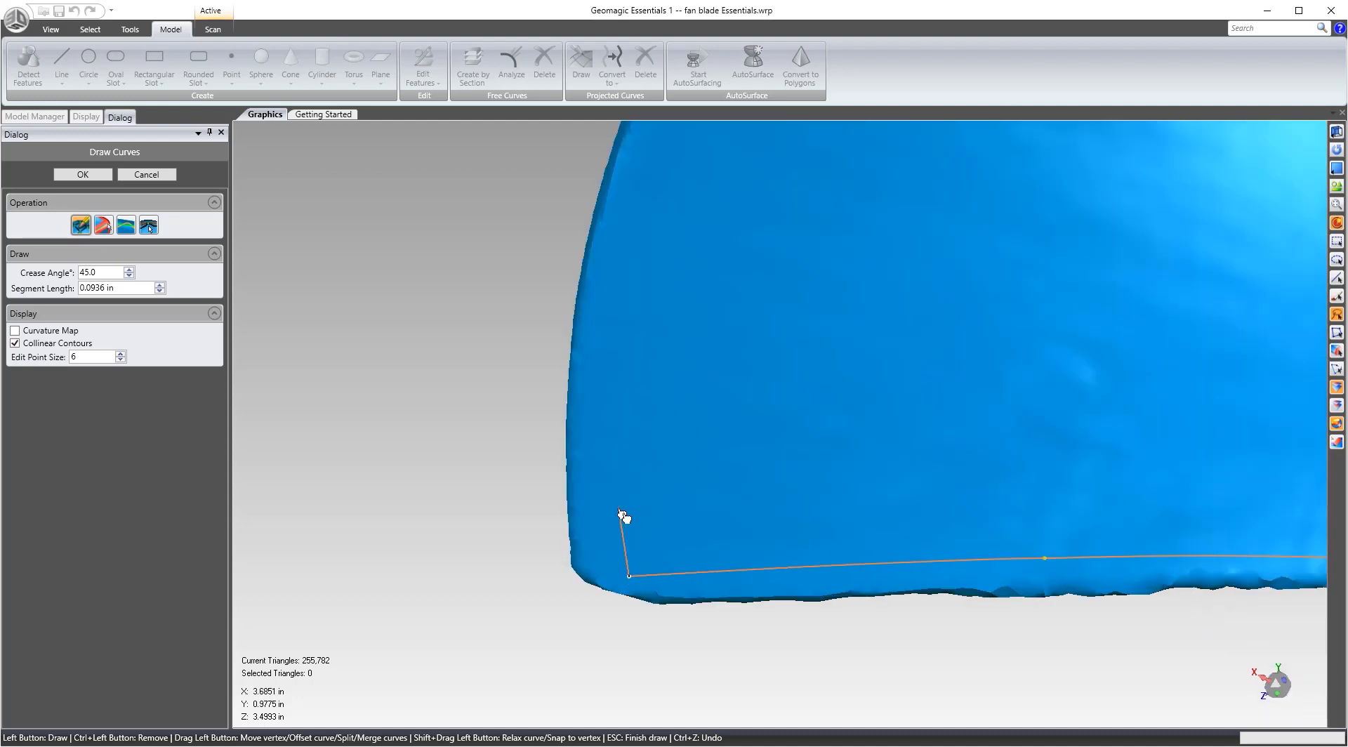
# Draw the boundary along the blade's outer edge to the upper corner and close it along the upper edge at the root.
pyautogui.click(621, 429)
pyautogui.scroll(-6, 695, 190)
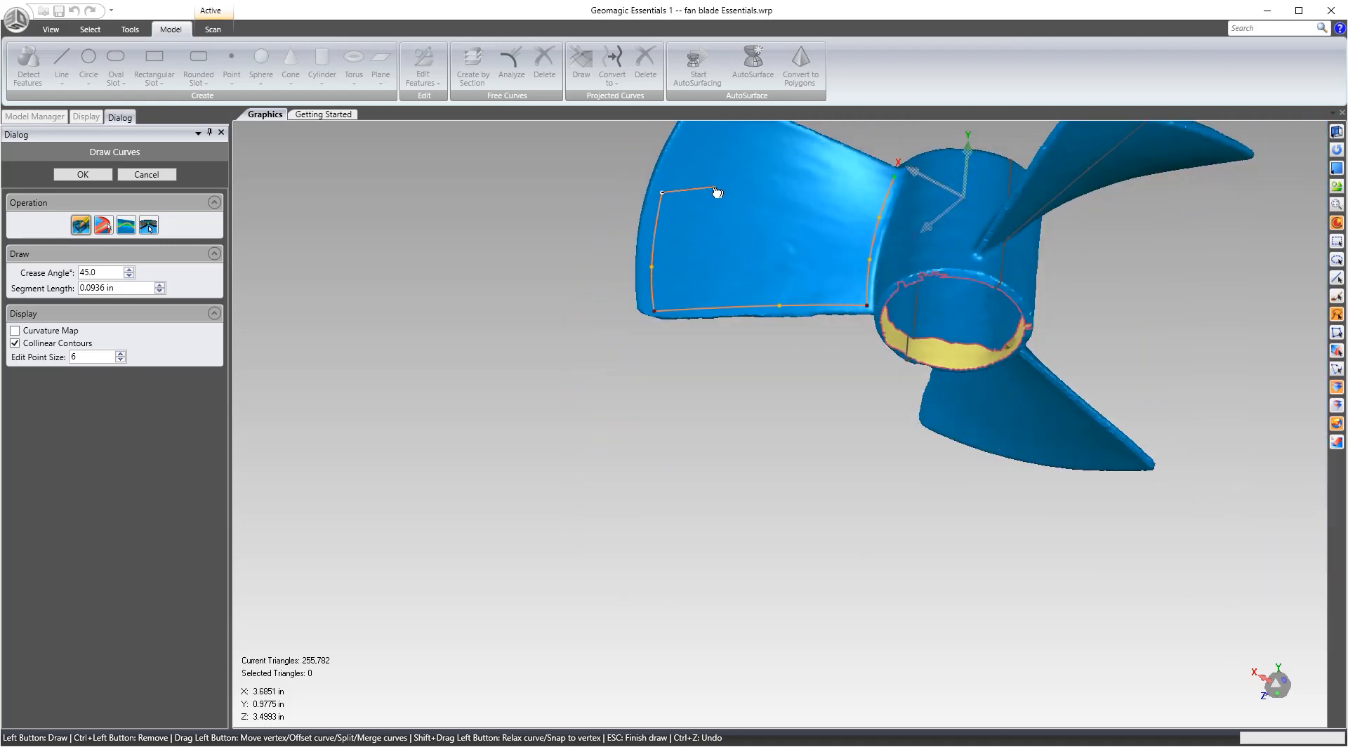
pyautogui.scroll(5, 720, 153)
pyautogui.scroll(5, 737, 217)
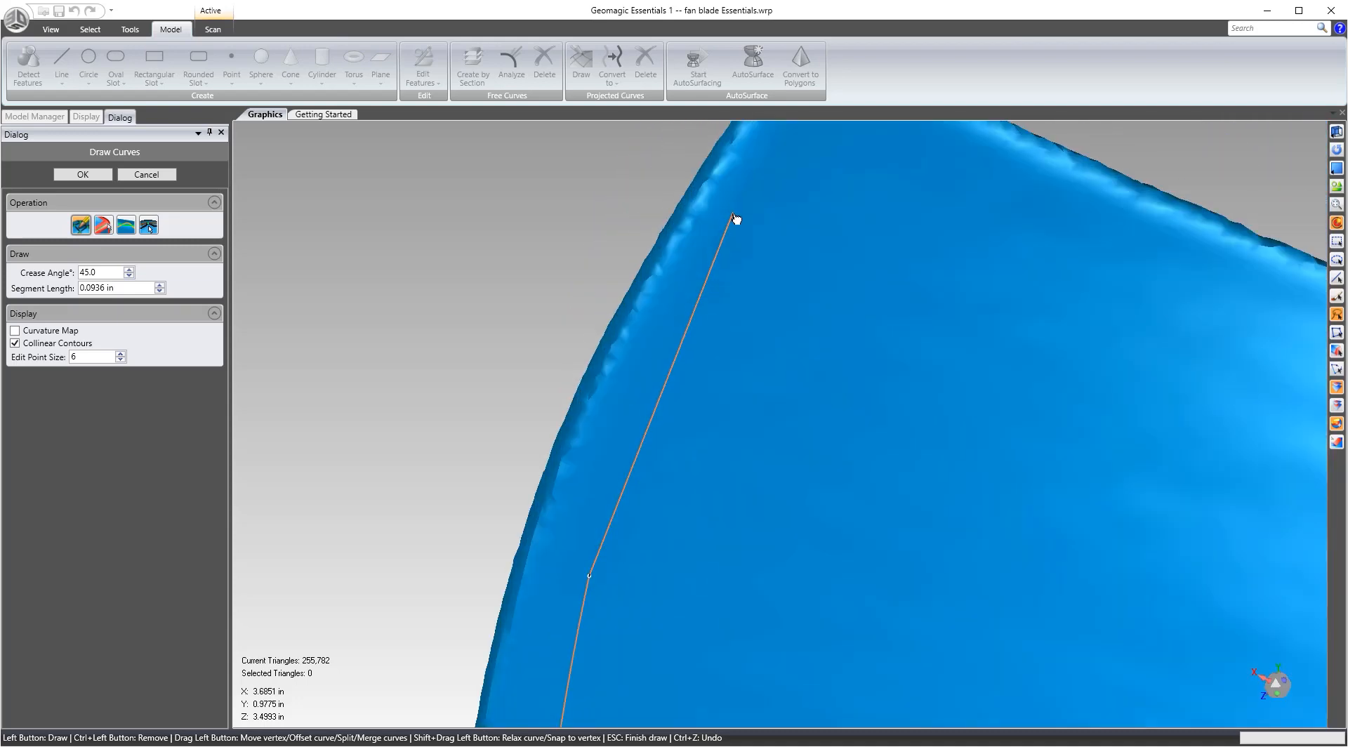
pyautogui.click(765, 186)
pyautogui.scroll(-2, 806, 166)
pyautogui.scroll(-3, 811, 140)
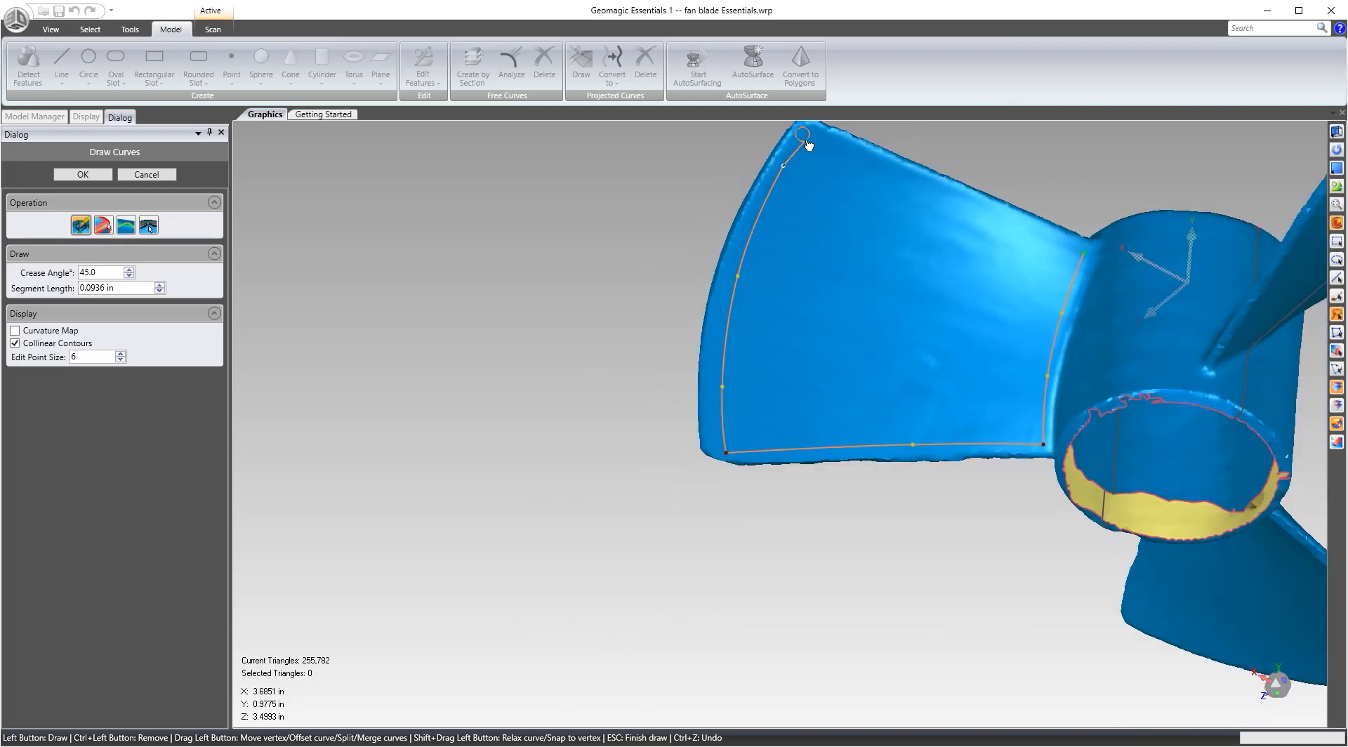
pyautogui.click(807, 132)
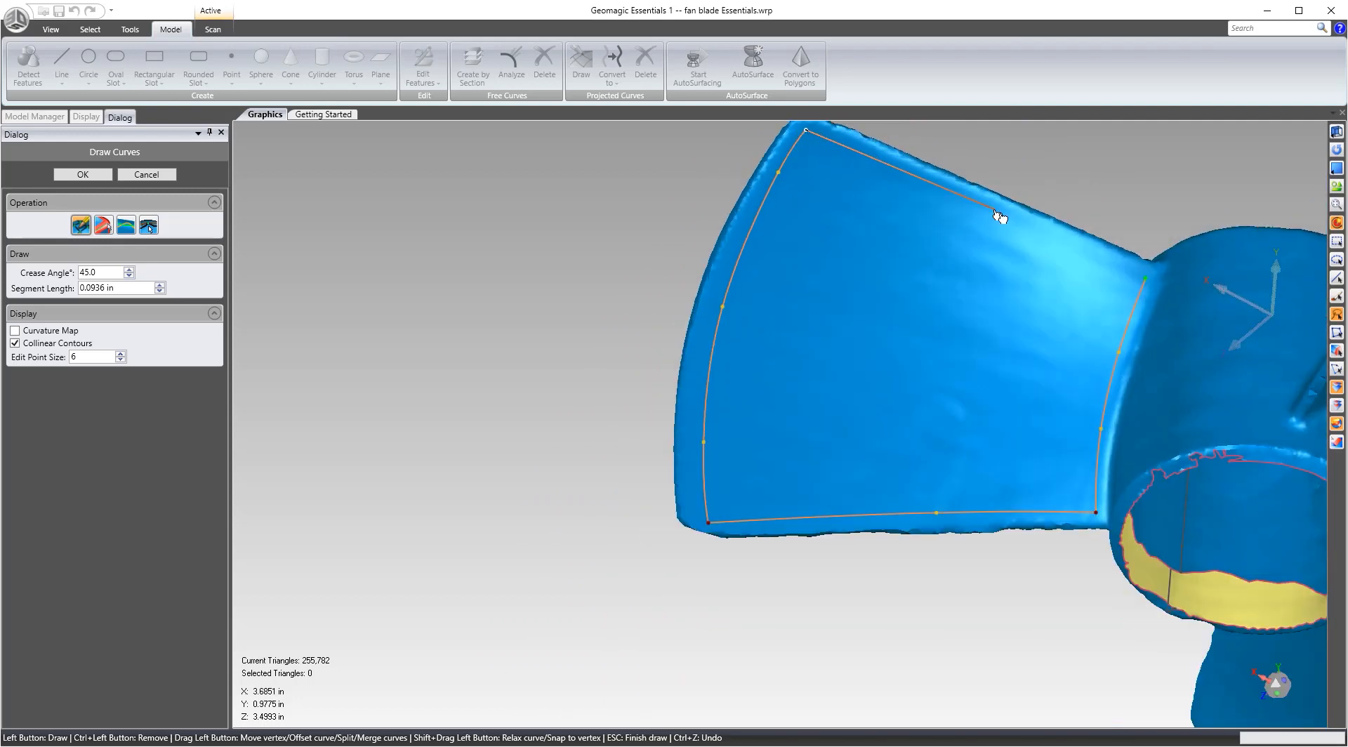
pyautogui.click(1144, 280)
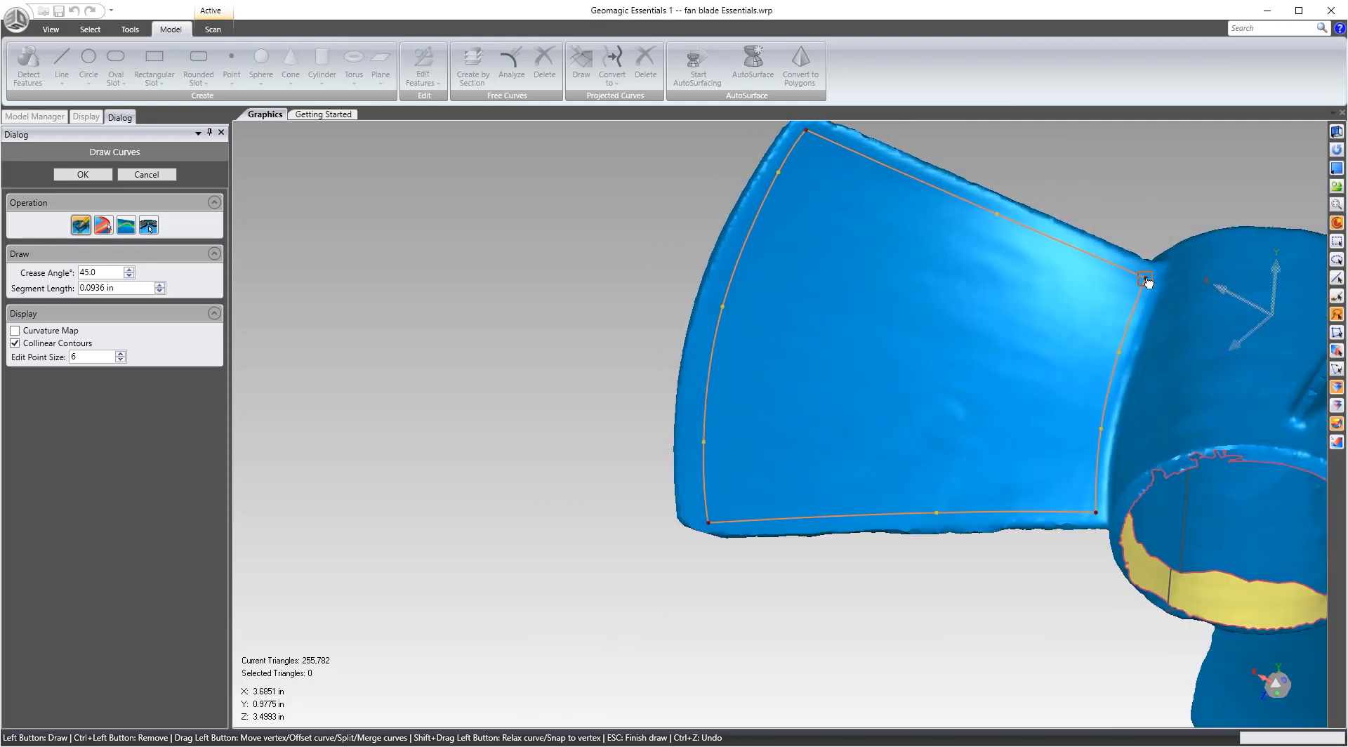
pyautogui.click(1050, 240)
pyautogui.scroll(3, 1015, 347)
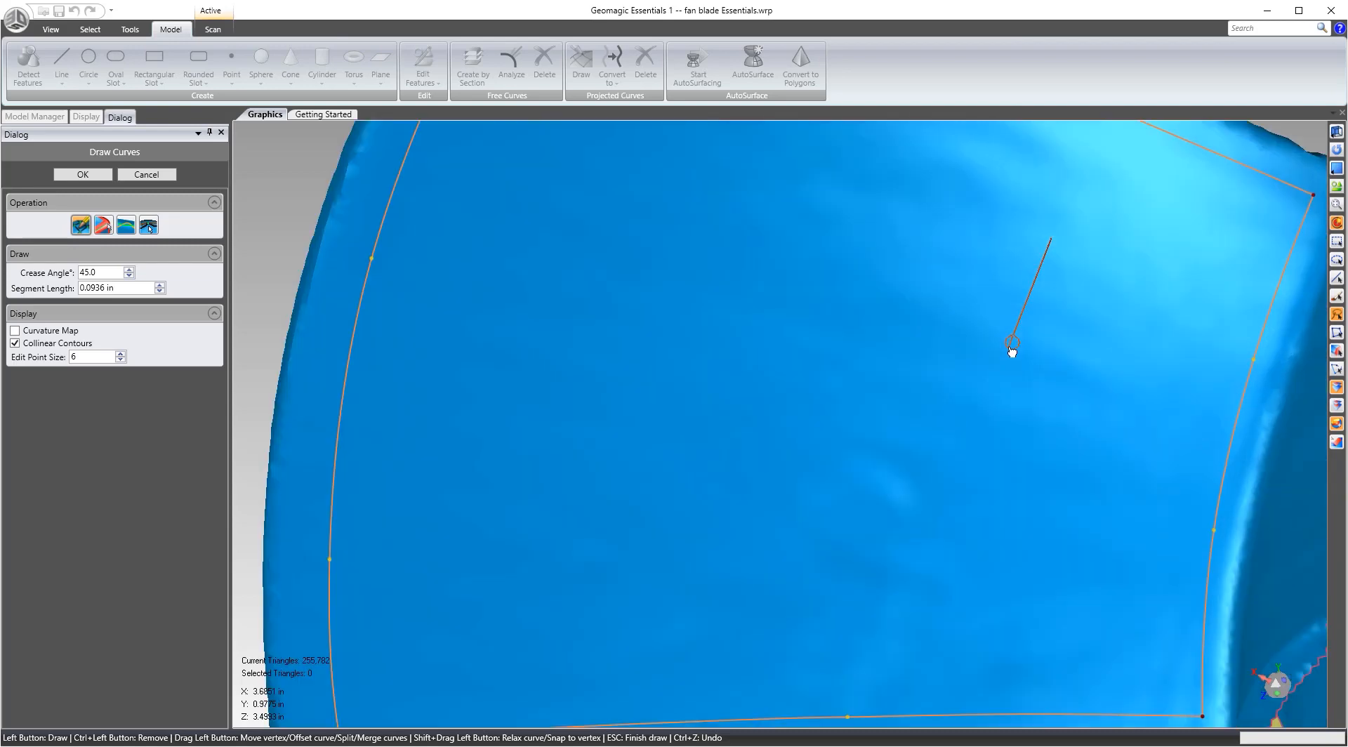
pyautogui.click(1007, 359)
pyautogui.scroll(-4, 1002, 405)
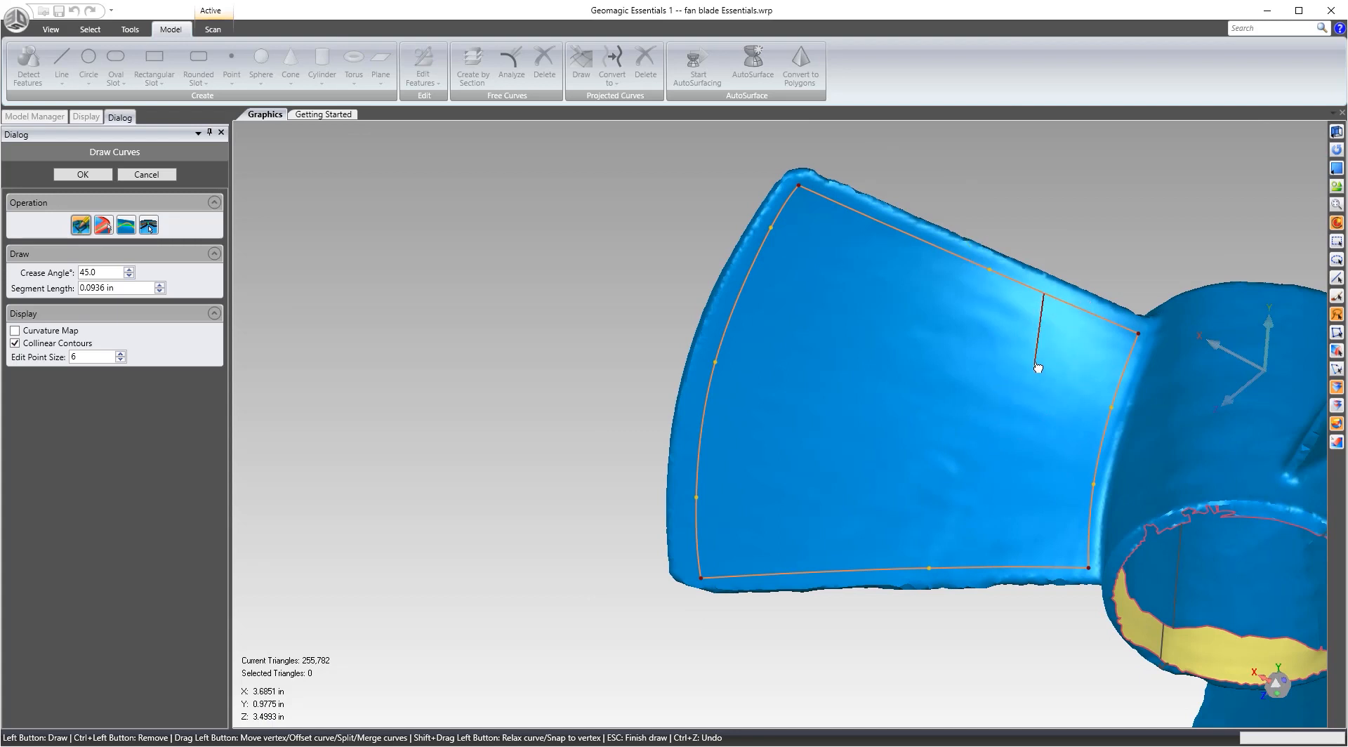
pyautogui.click(1138, 335)
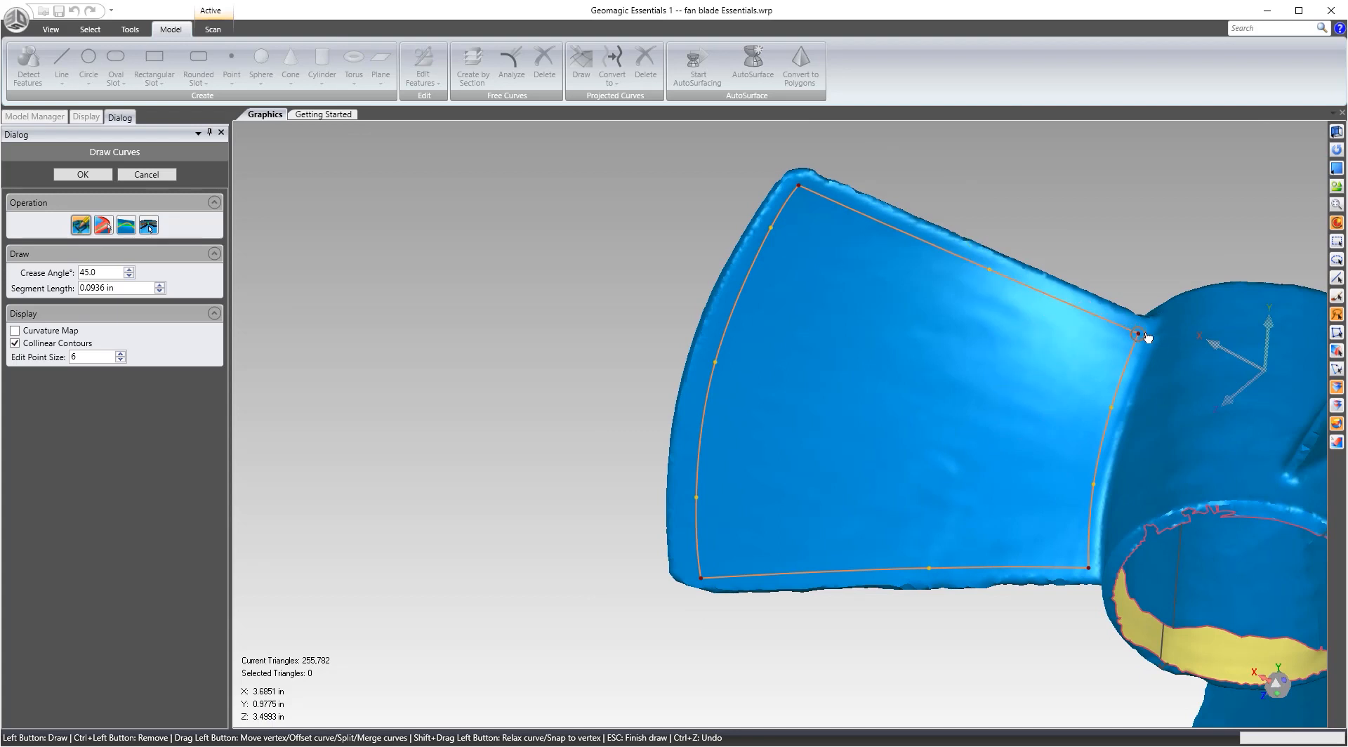
# Draw a dividing curve near the root from the upper boundary to the lower boundary.
pyautogui.click(1070, 306)
pyautogui.click(1039, 387)
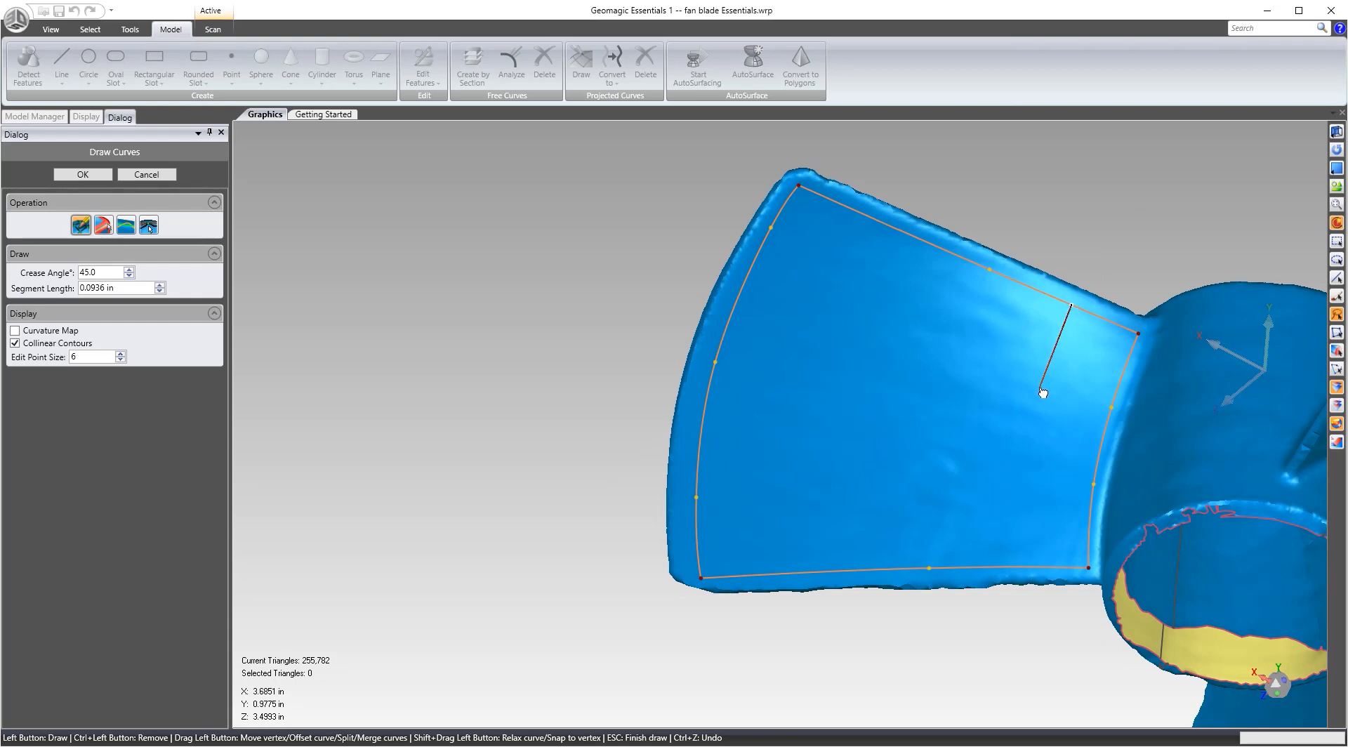
pyautogui.click(1019, 465)
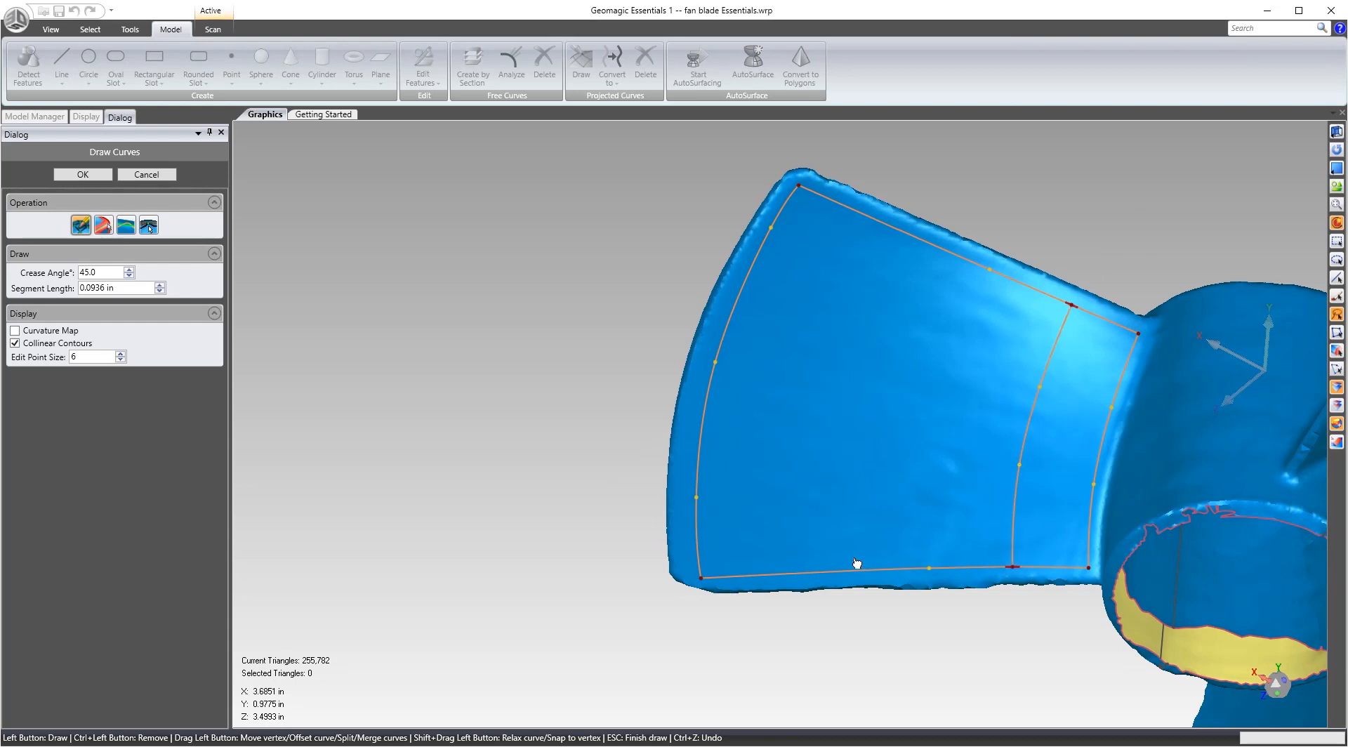
pyautogui.click(808, 568)
pyautogui.click(808, 443)
pyautogui.hotkey('ctrl', 'z')
pyautogui.scroll(3, 814, 447)
pyautogui.click(812, 446)
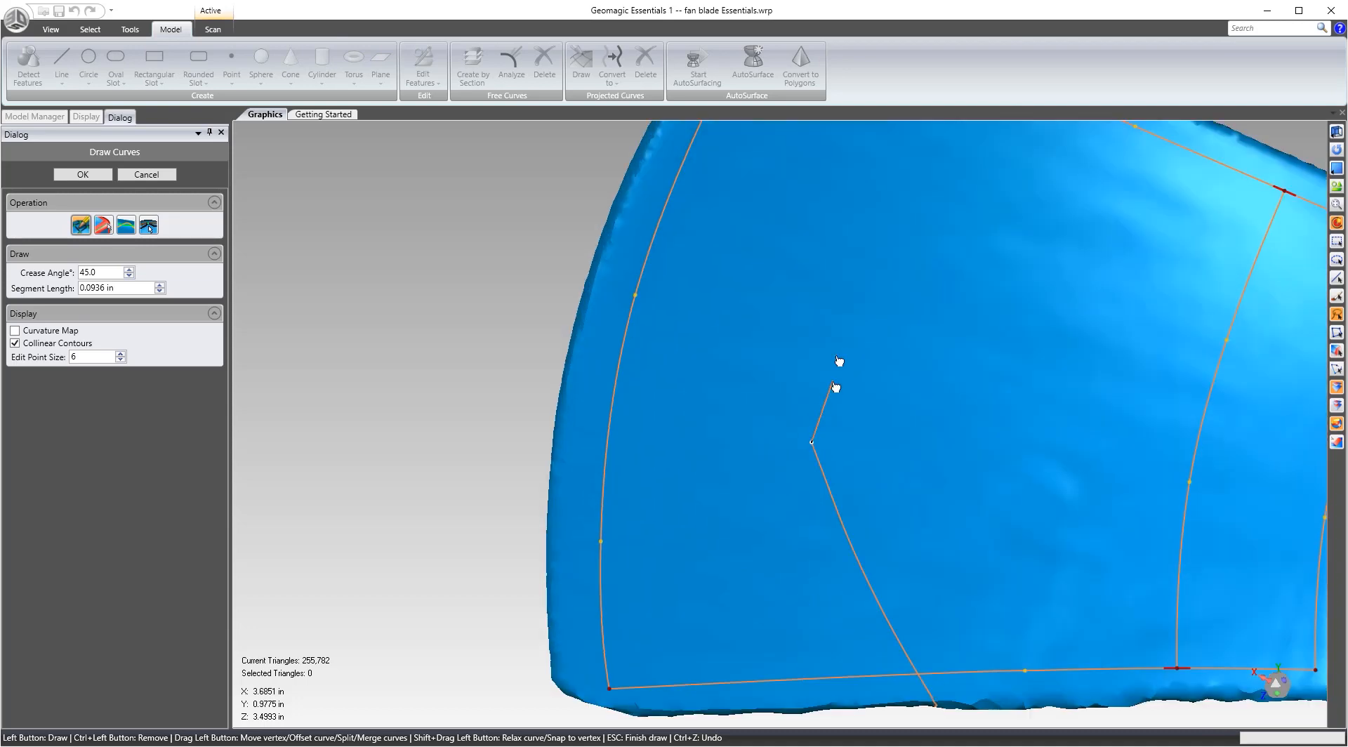
pyautogui.hotkey('ctrl', 'z')
pyautogui.hotkey('ctrl', 'z')
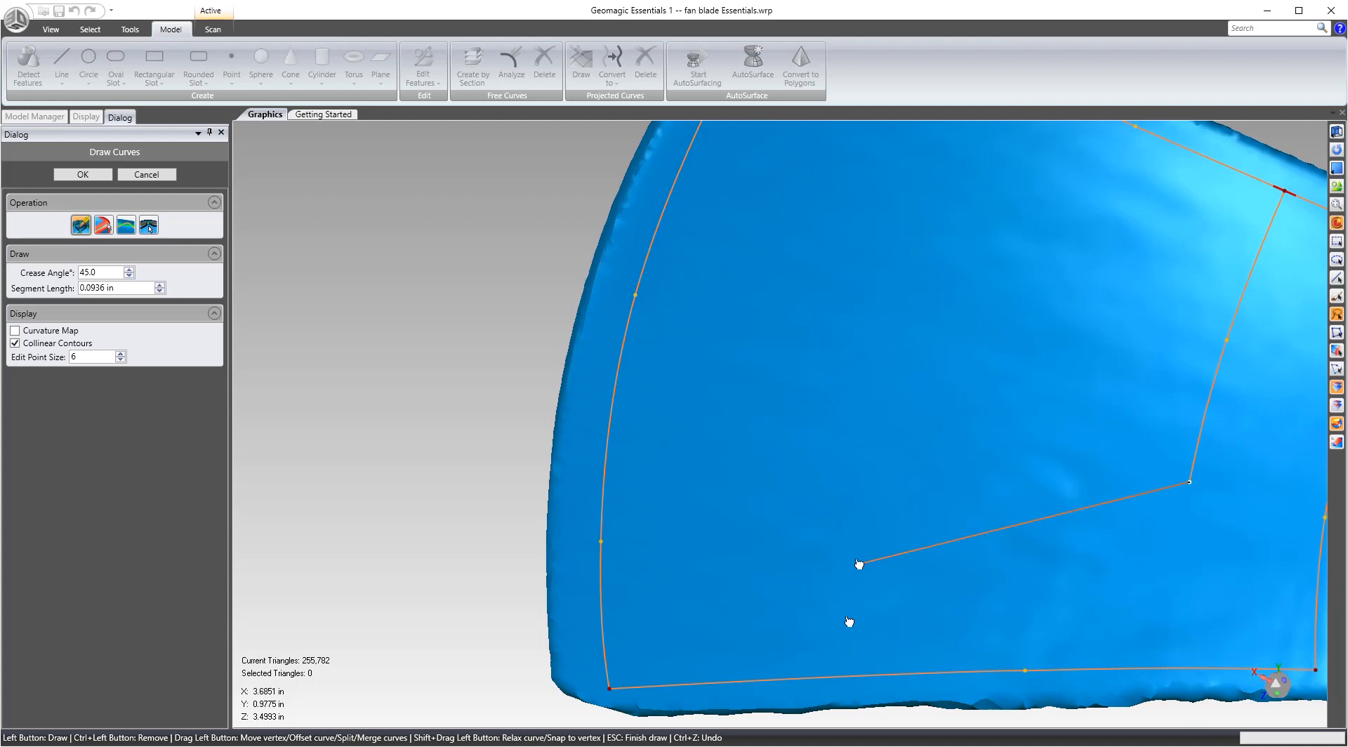
pyautogui.click(1170, 670)
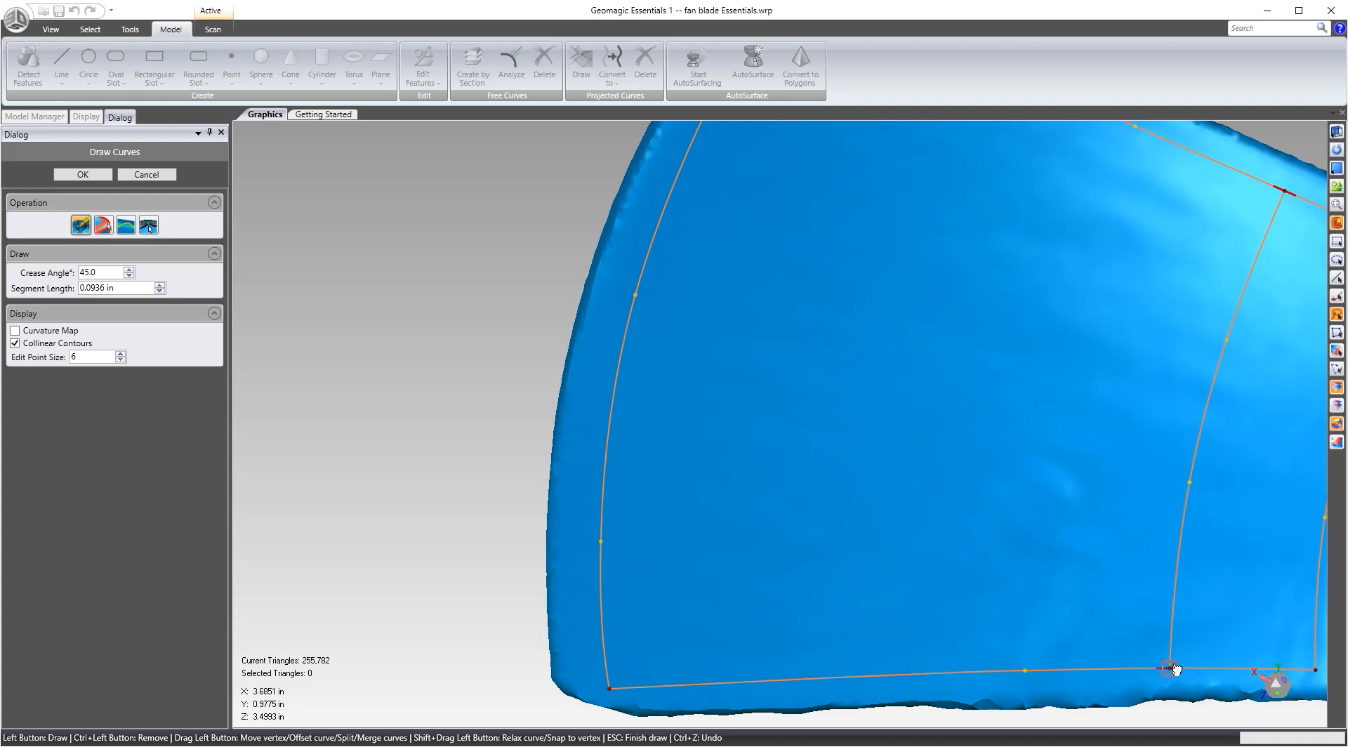
# Draw a second dividing curve nearer the blade's outer edge, from the lower boundary to the upper boundary.
pyautogui.click(826, 681)
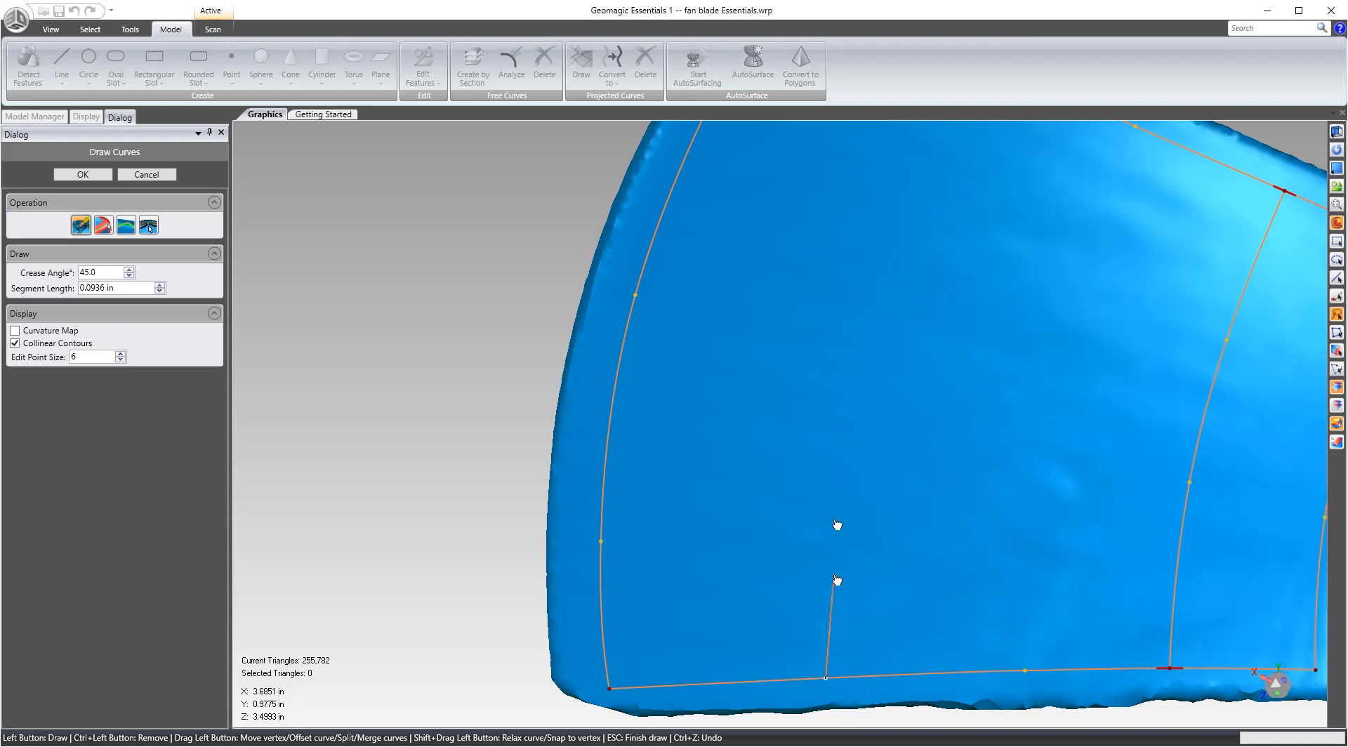
pyautogui.click(829, 472)
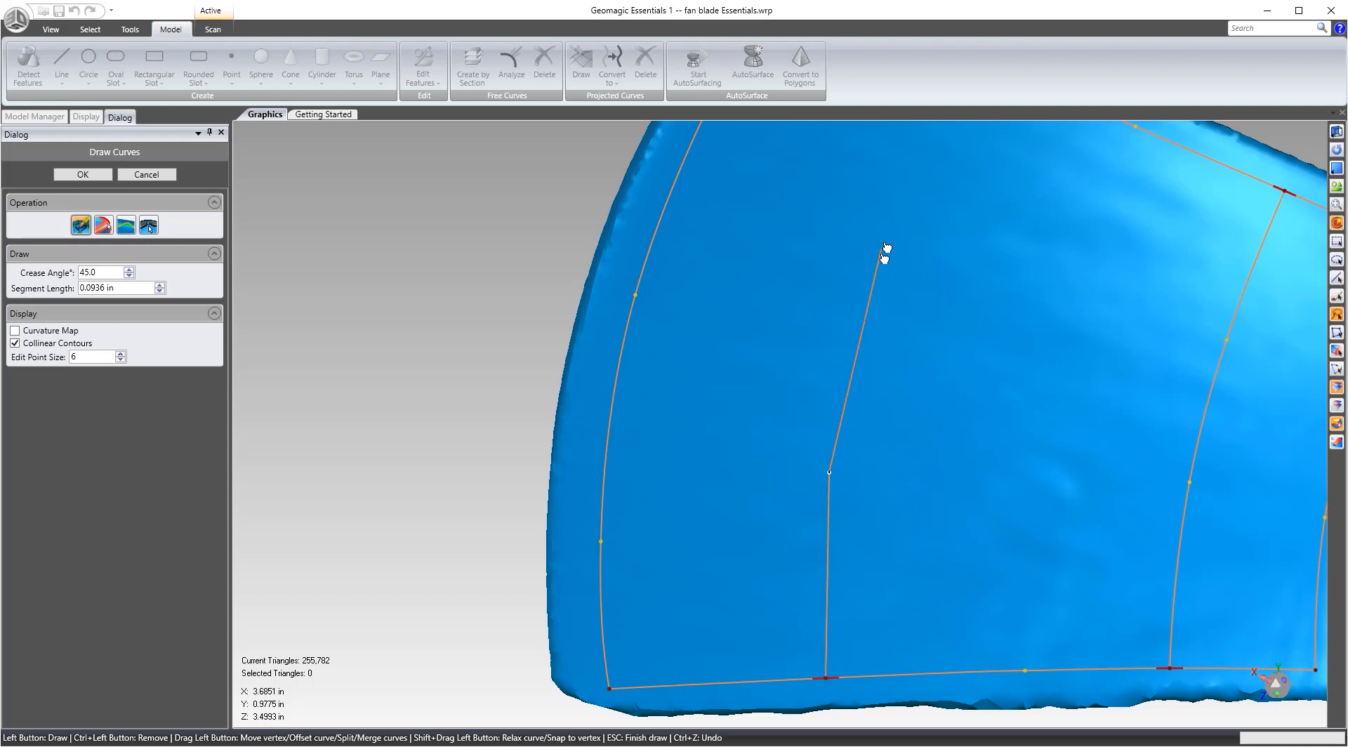
pyautogui.scroll(-5, 891, 238)
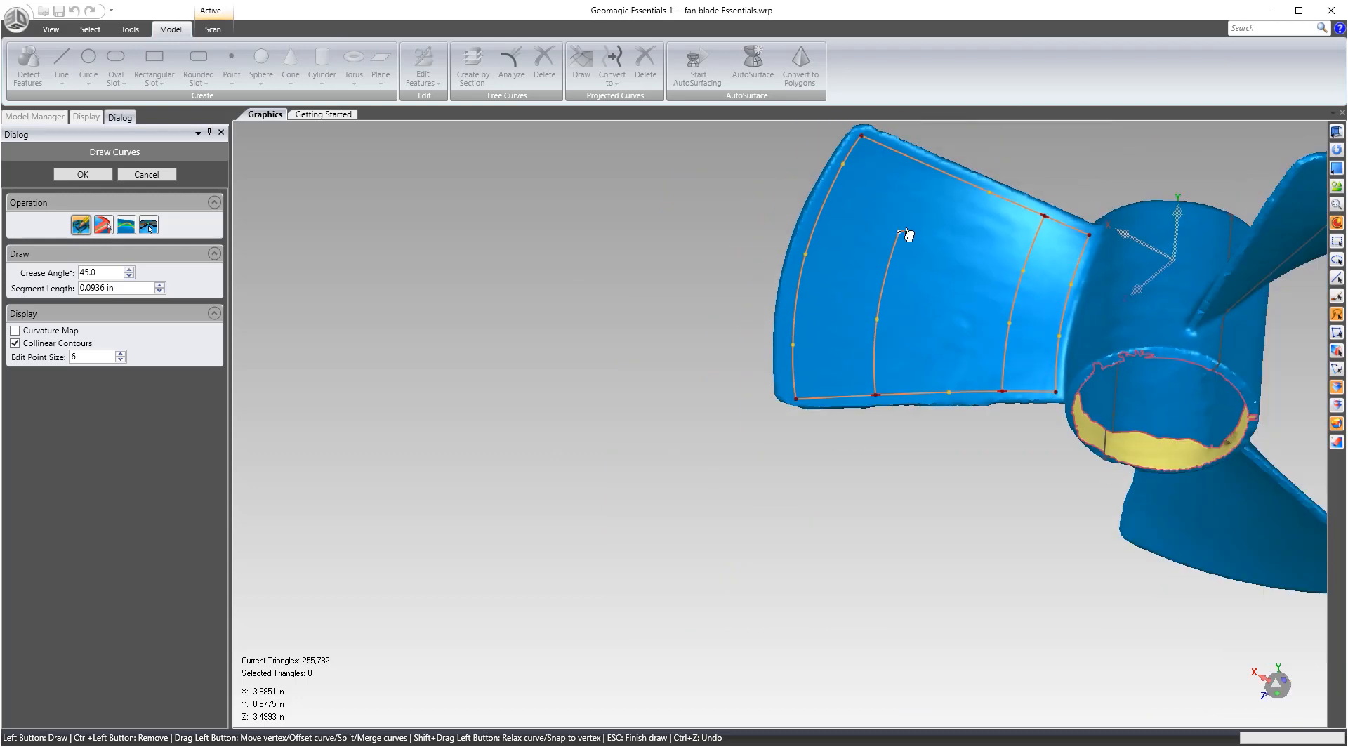
pyautogui.click(927, 171)
pyautogui.scroll(5, 929, 170)
pyautogui.scroll(-5, 846, 290)
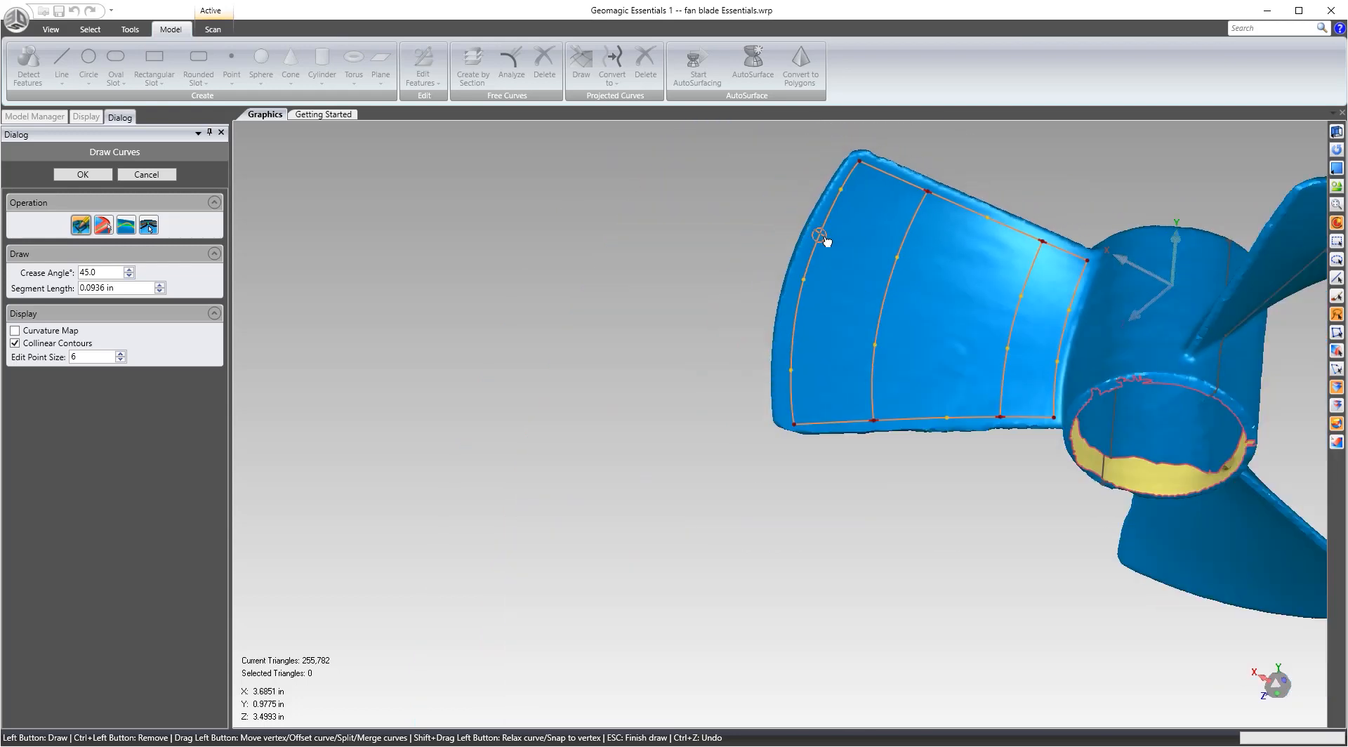
pyautogui.click(923, 190)
pyautogui.scroll(5, 931, 199)
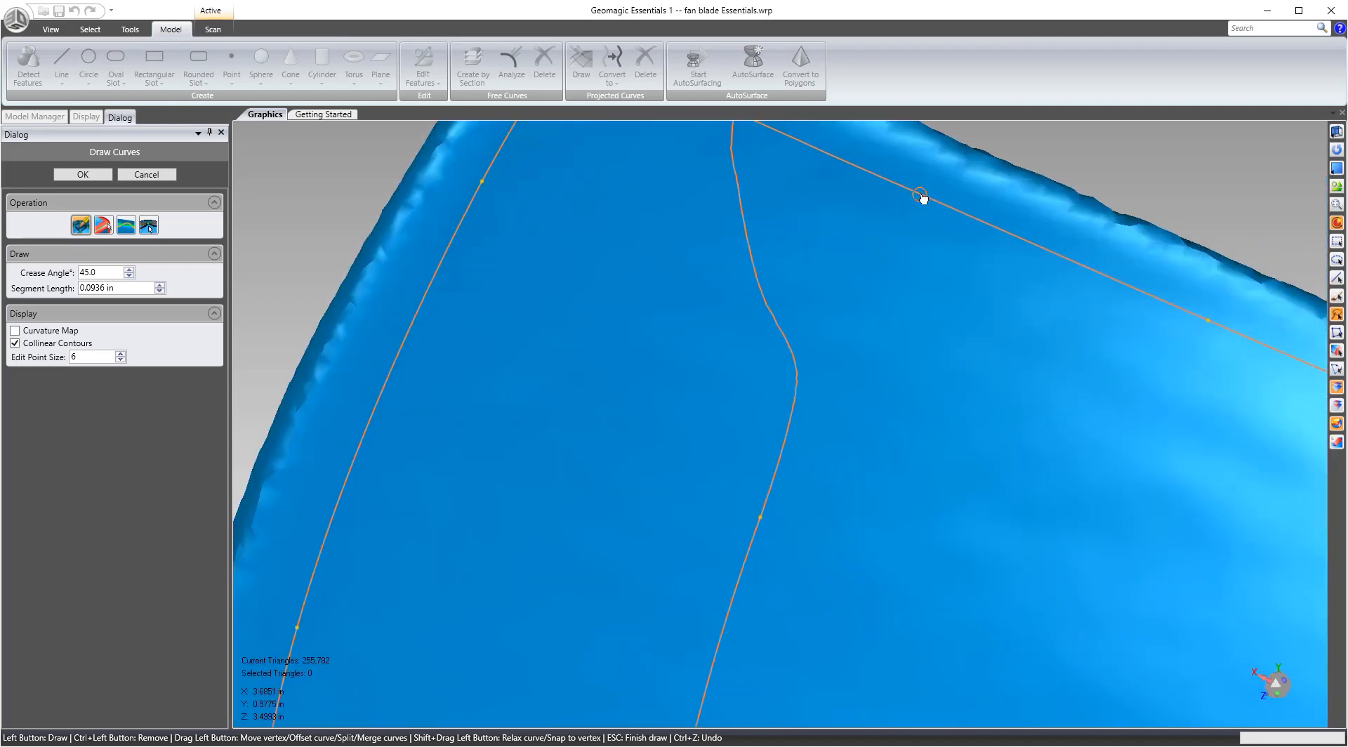
pyautogui.scroll(-3, 923, 197)
pyautogui.scroll(-3, 928, 204)
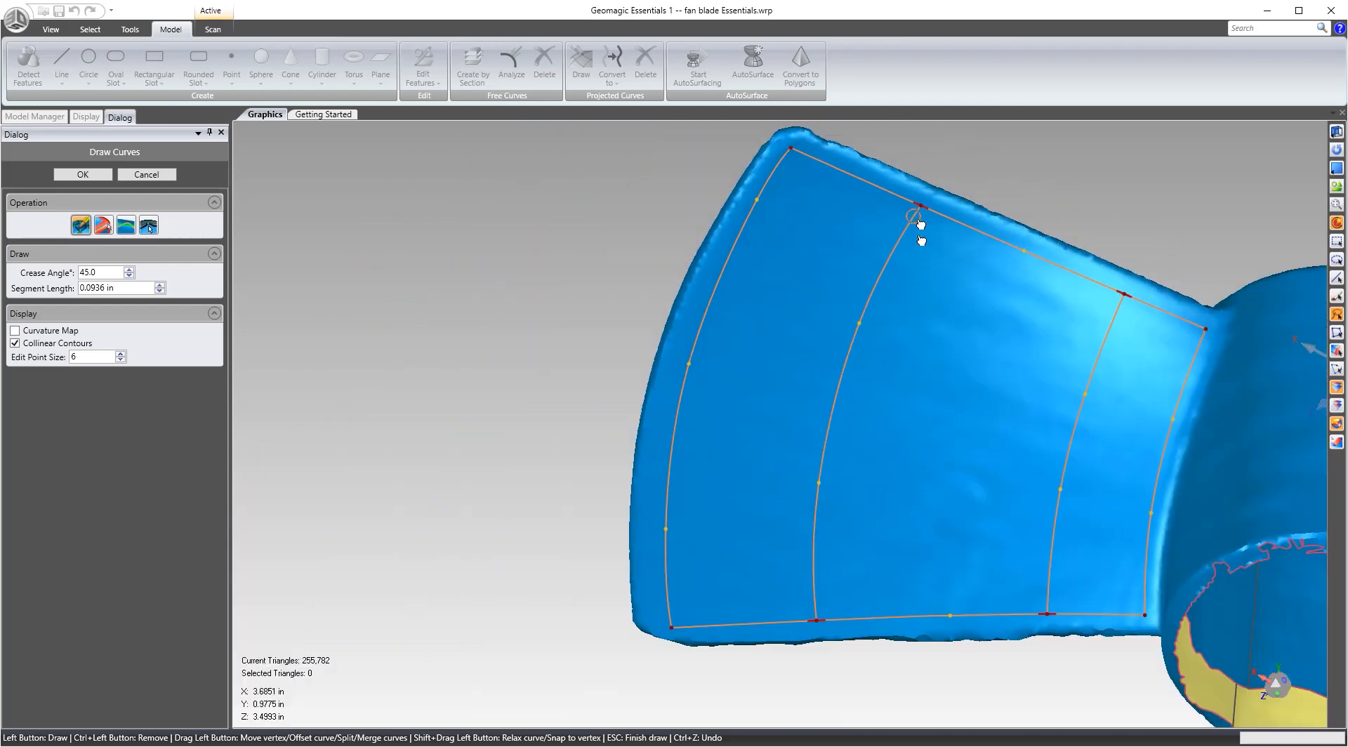
# Draw a crosswise curve through the upper part of the blade from the outer edge to the root, crossing both dividing curves.
pyautogui.click(732, 251)
pyautogui.click(867, 307)
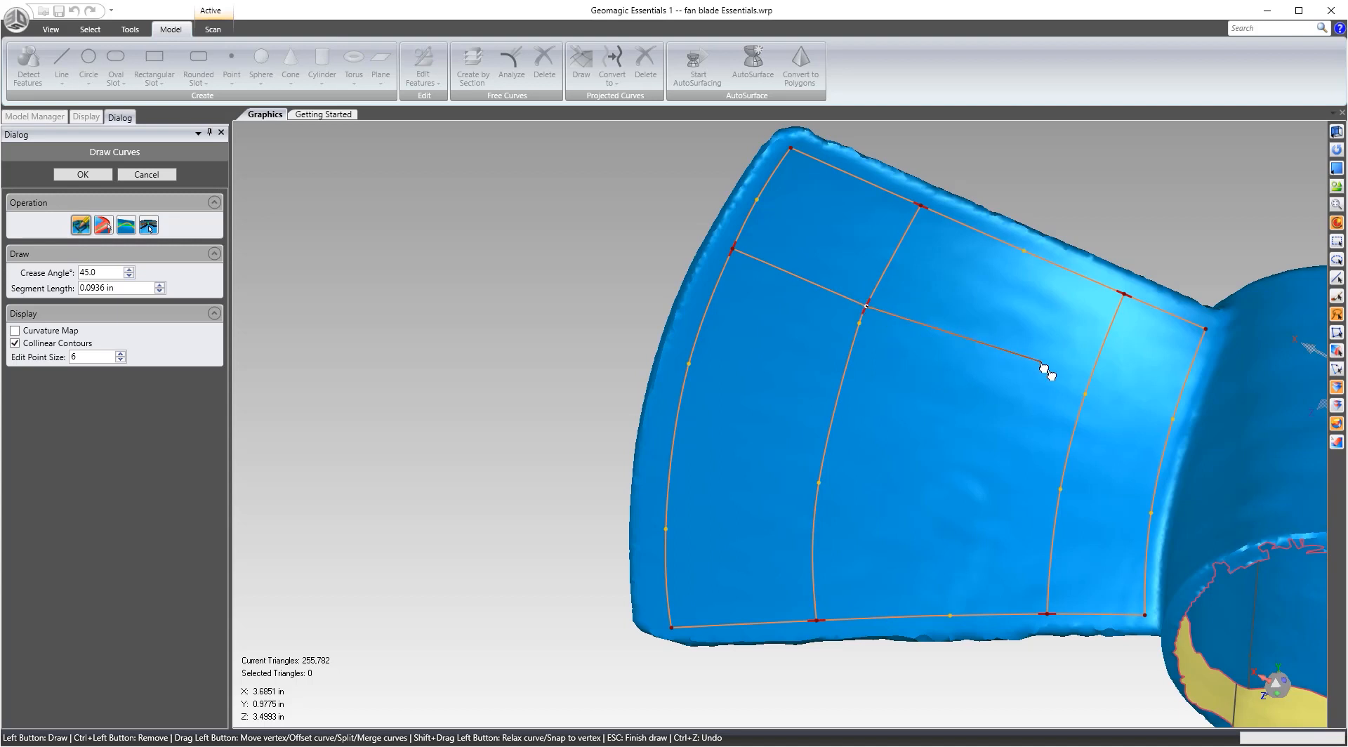
pyautogui.click(1087, 386)
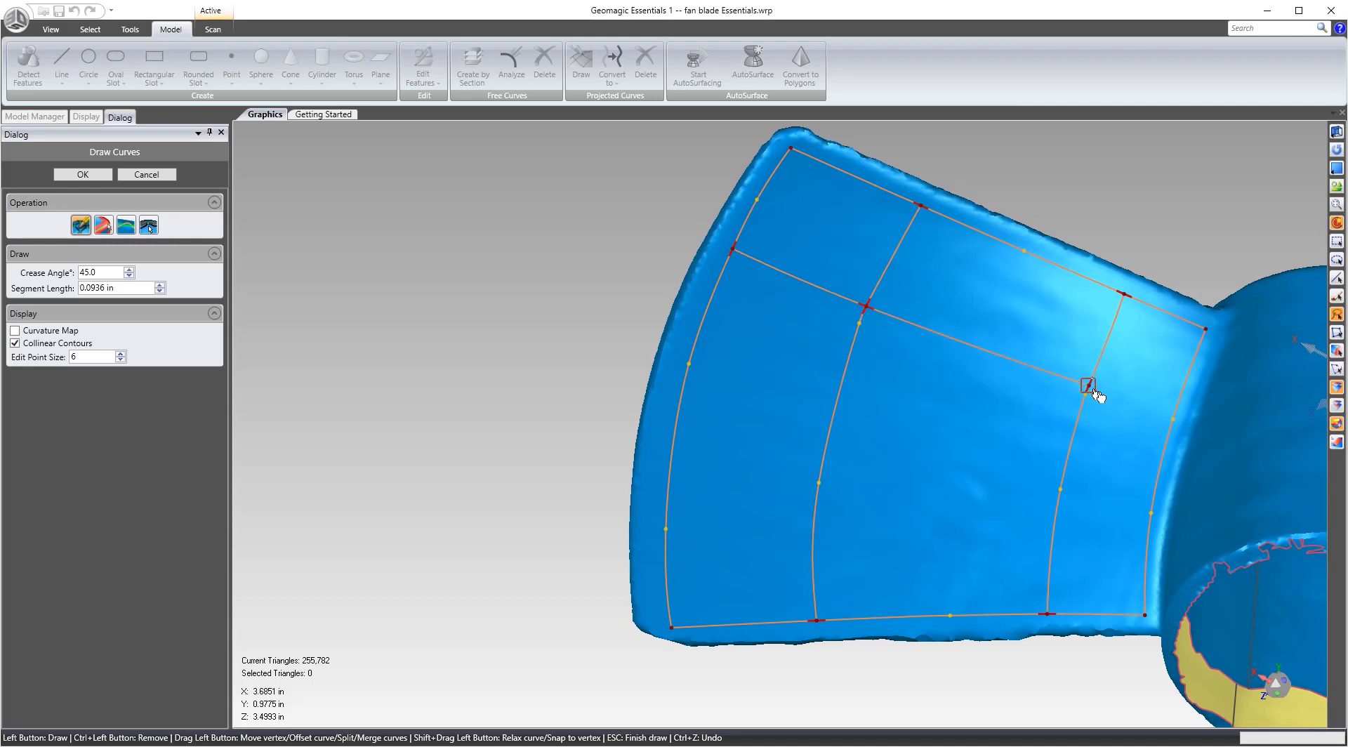
pyautogui.click(1165, 414)
pyautogui.click(1089, 387)
# Draw another crosswise curve through the lower part of the blade from the outer edge to the root, crossing both dividing curves.
pyautogui.click(673, 441)
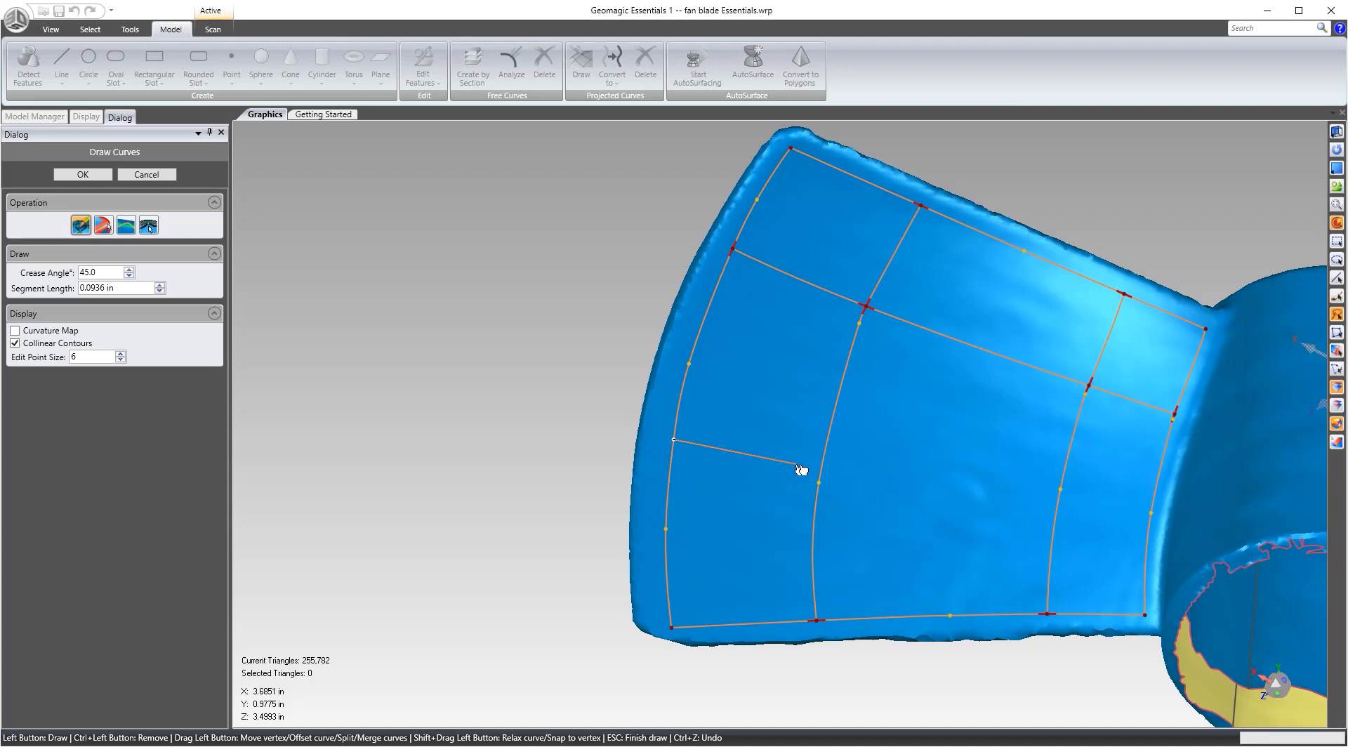
pyautogui.click(821, 466)
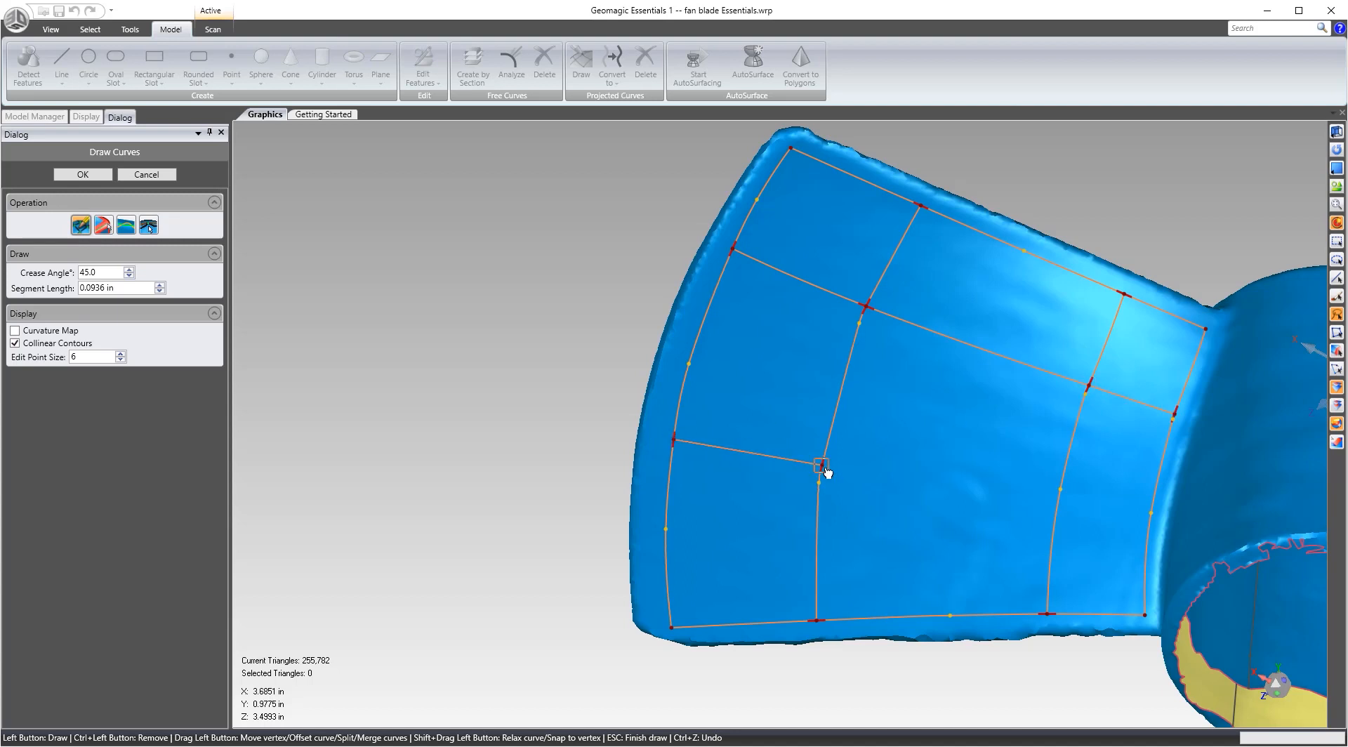
pyautogui.click(823, 467)
pyautogui.click(1058, 505)
pyautogui.click(1058, 504)
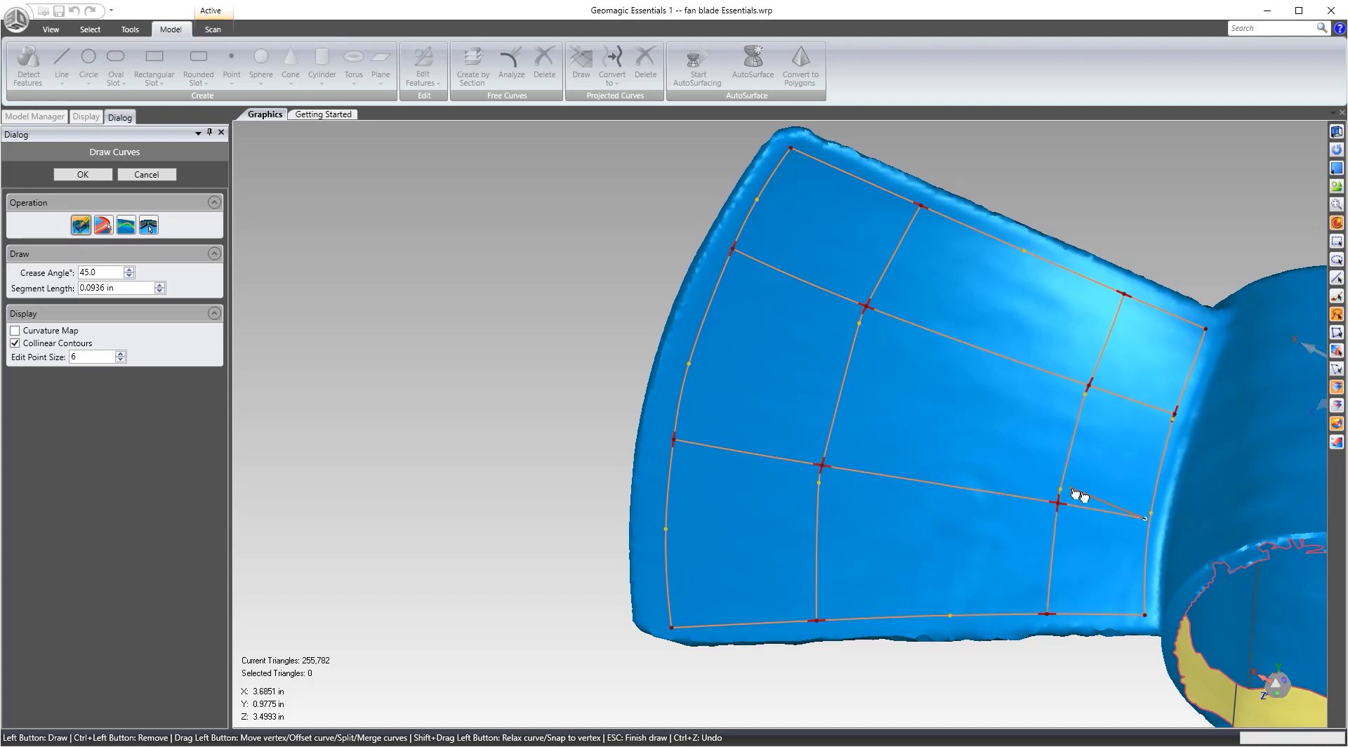
pyautogui.scroll(5, 1151, 521)
pyautogui.click(1156, 519)
pyautogui.scroll(-8, 1117, 507)
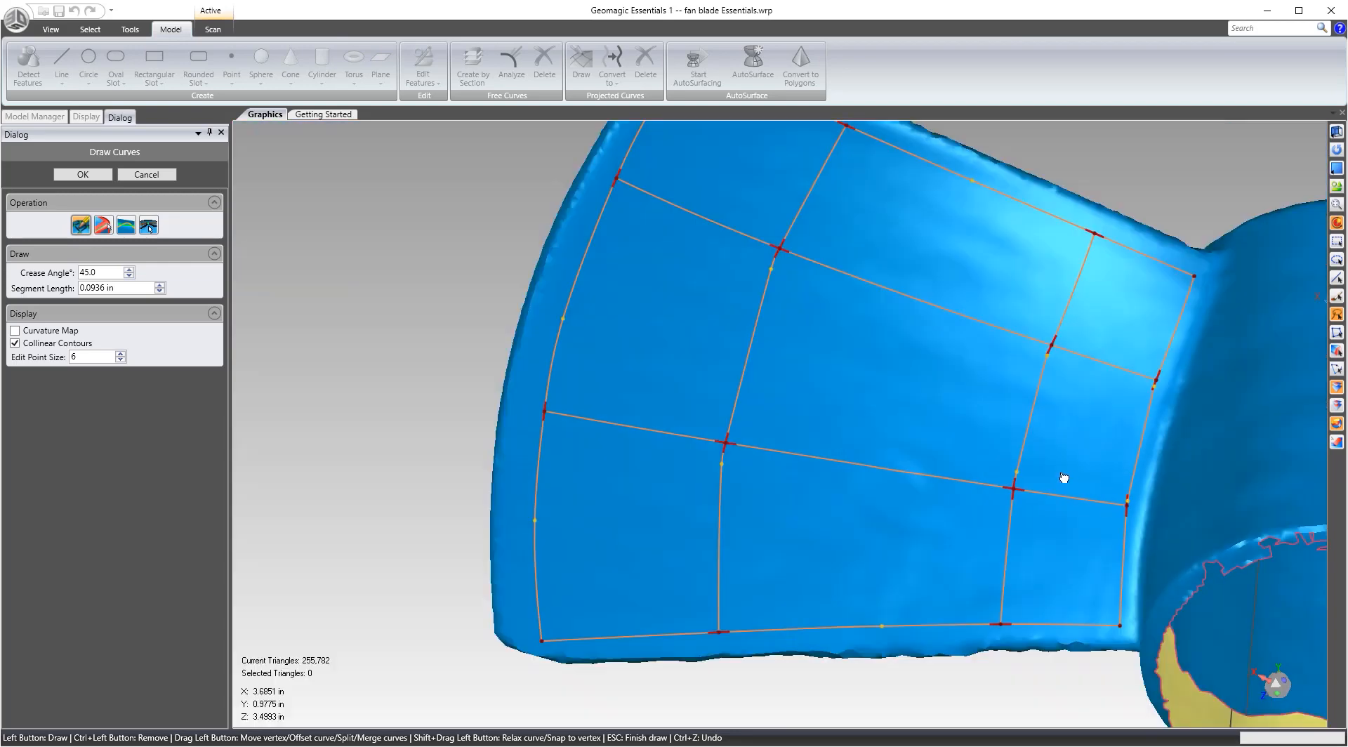
# Move the two dividing curves toward the middle of the blade, shifting the root-side one outward and the outer one inward.
pyautogui.moveTo(957, 418); pyautogui.dragTo(957, 433, button='middle')
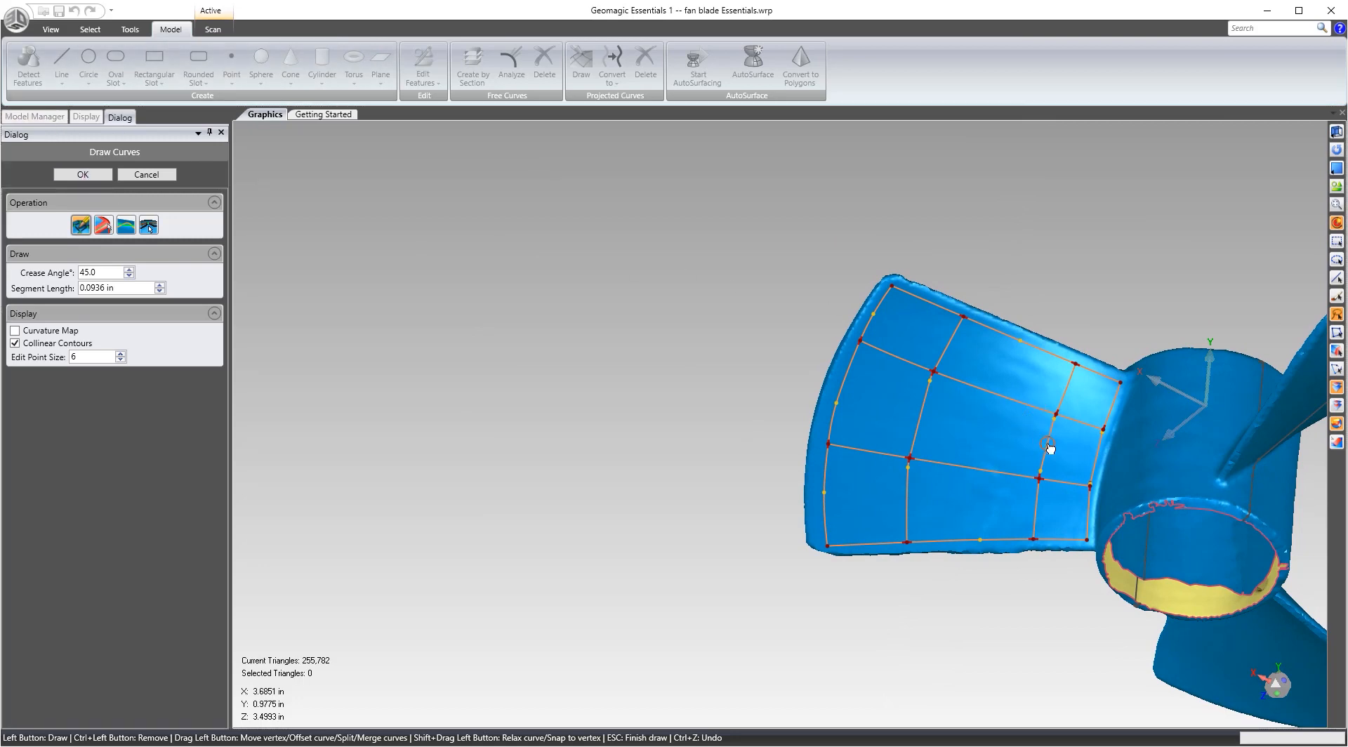
pyautogui.moveTo(1051, 442); pyautogui.dragTo(1027, 436)
pyautogui.moveTo(927, 408); pyautogui.dragTo(935, 410)
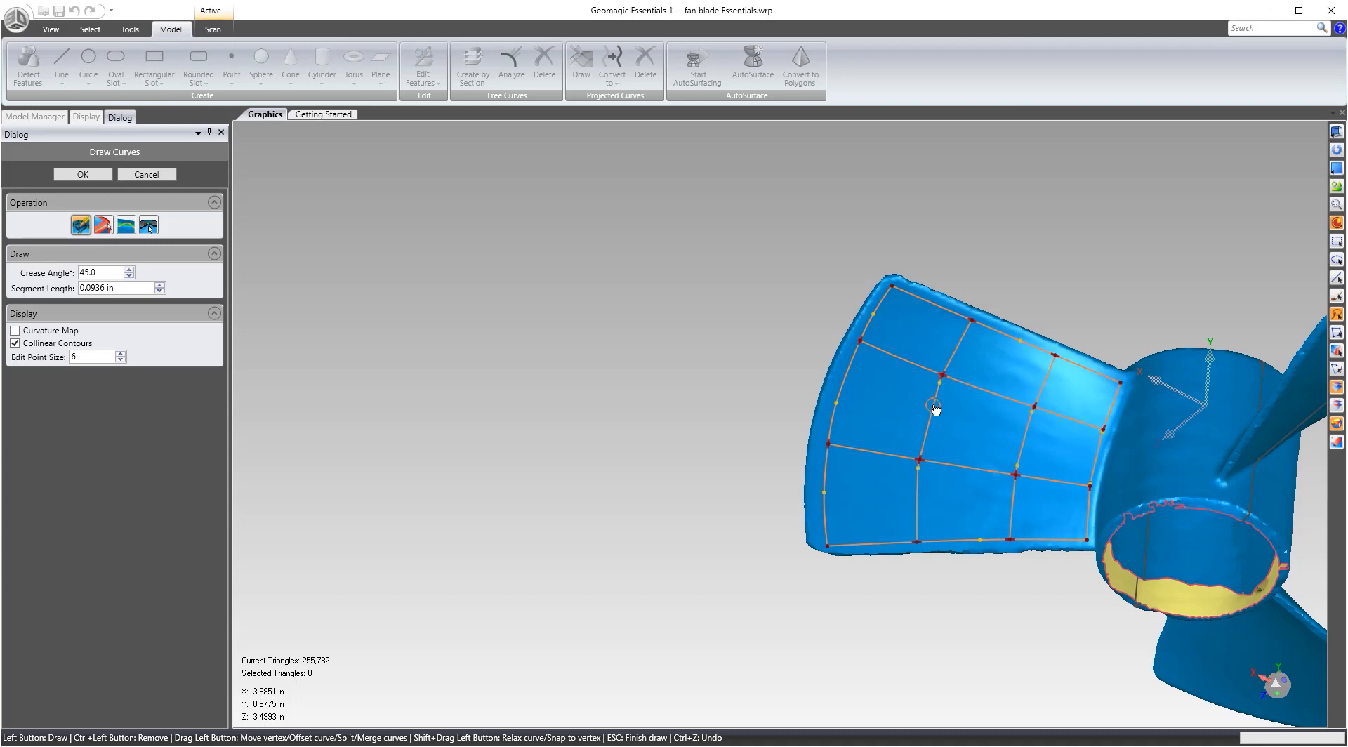
# Bow the middle and lower segments of the outer dividing curve toward the blade's outer edge and accept the drawn curves.
pyautogui.scroll(4, 936, 425)
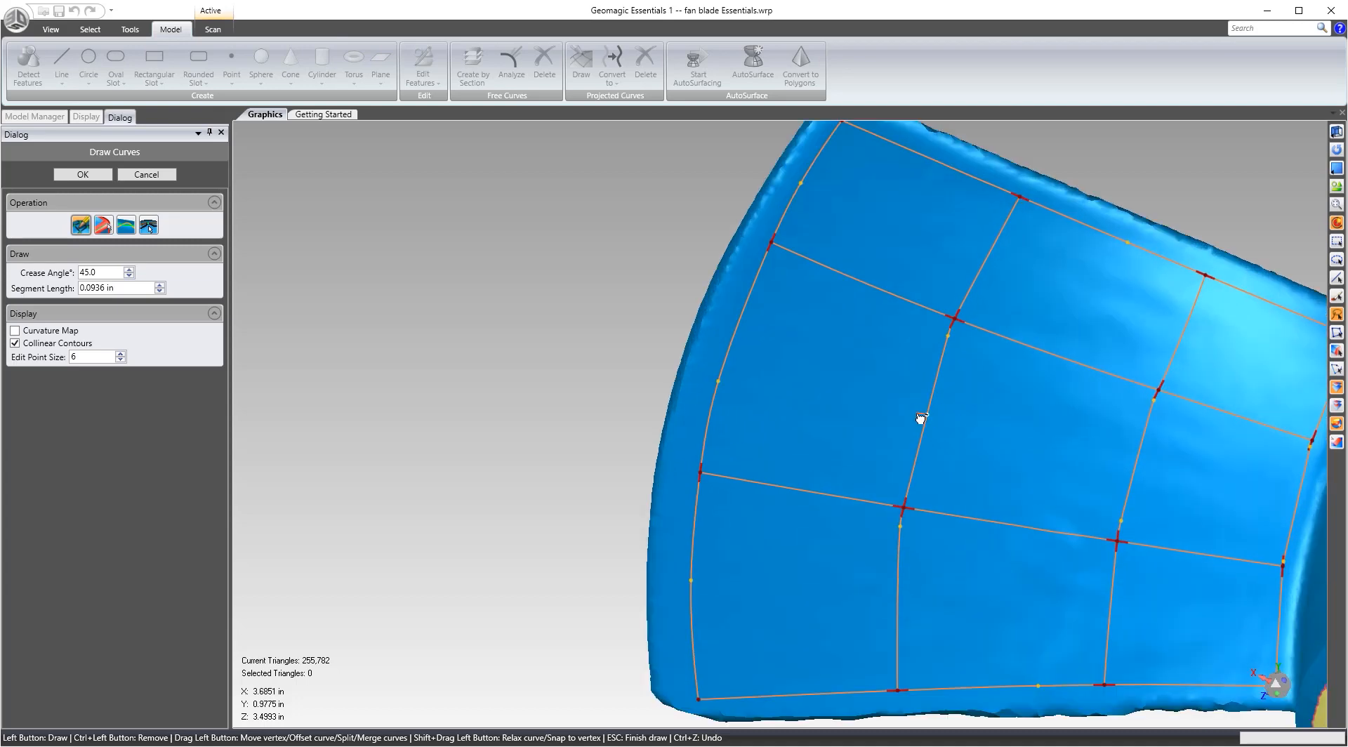
pyautogui.moveTo(926, 419); pyautogui.dragTo(917, 414)
pyautogui.scroll(-3, 917, 353)
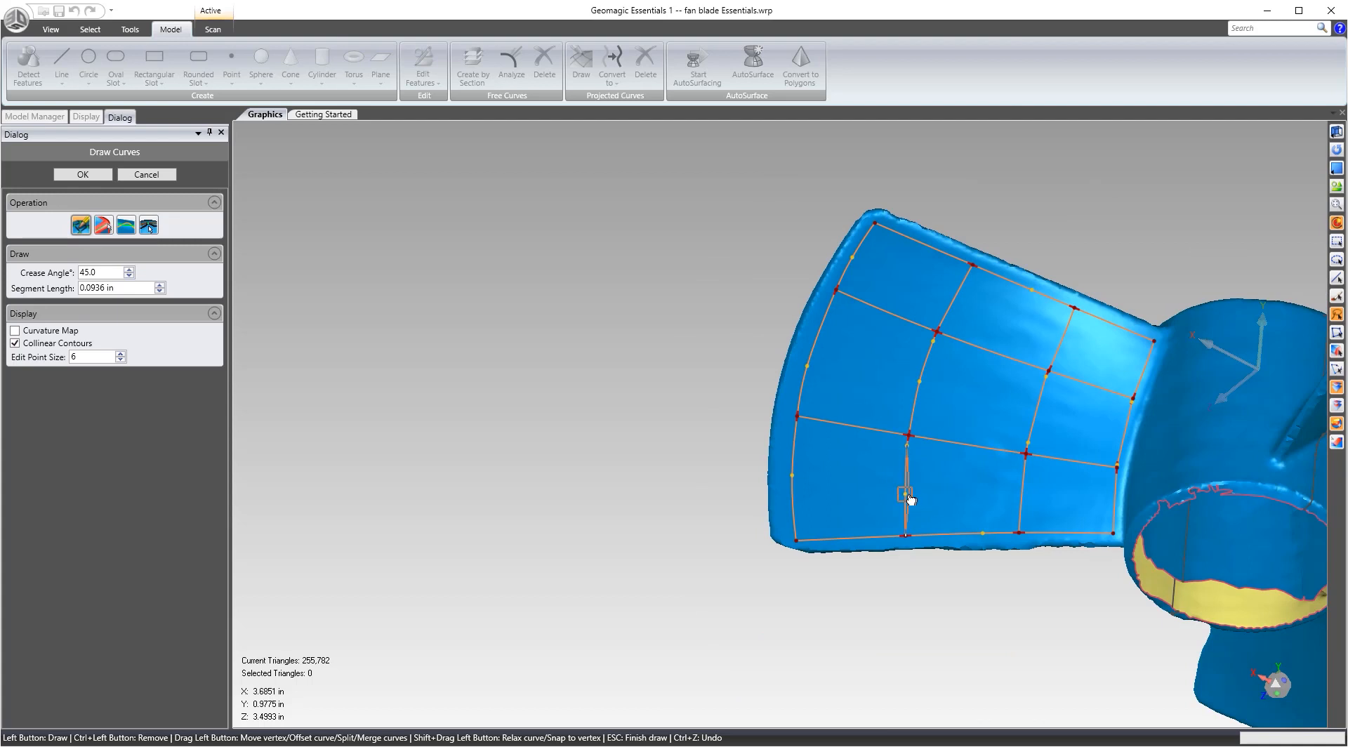
pyautogui.moveTo(907, 495); pyautogui.dragTo(903, 493)
pyautogui.click(89, 175)
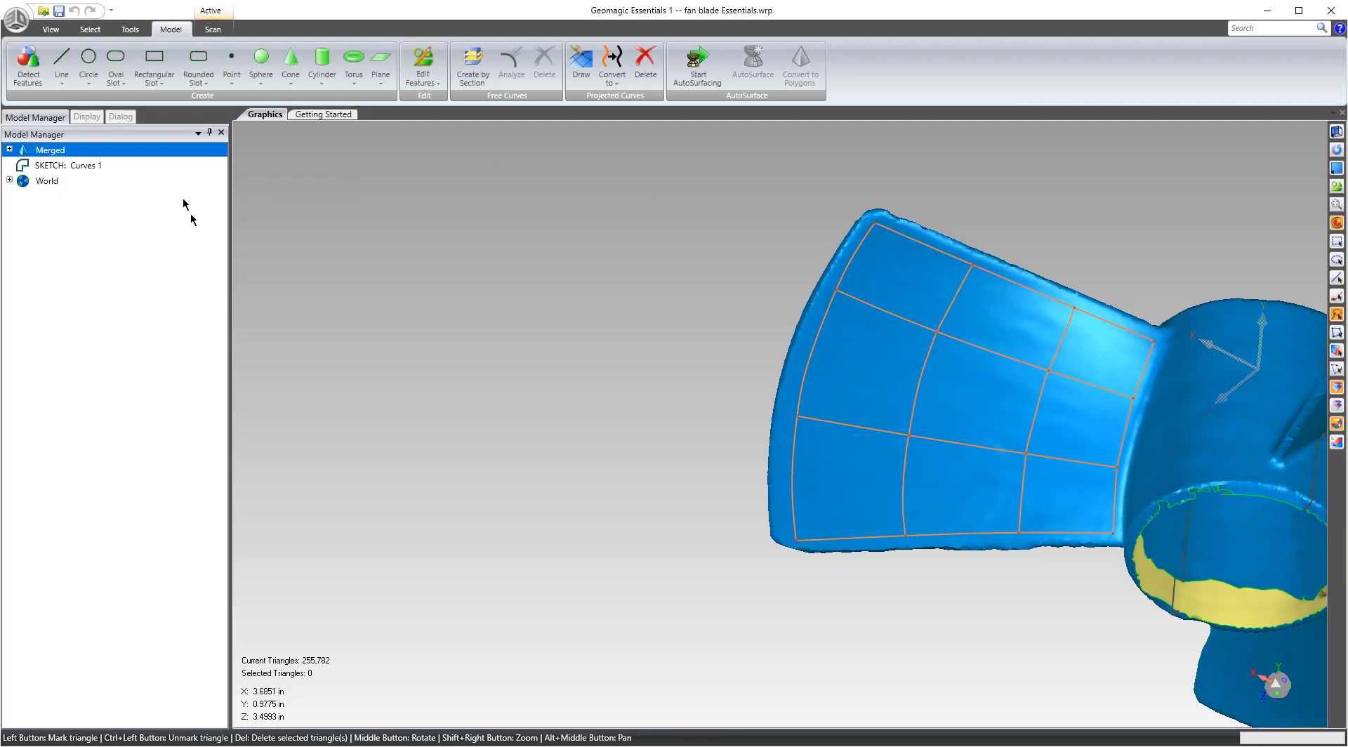
# Set up the conversion of the projected curves to free curves with a maximum of 99 control points and a finer control point spacing.
pyautogui.moveTo(693, 316); pyautogui.dragTo(570, 244, button='middle')
pyautogui.click(611, 67)
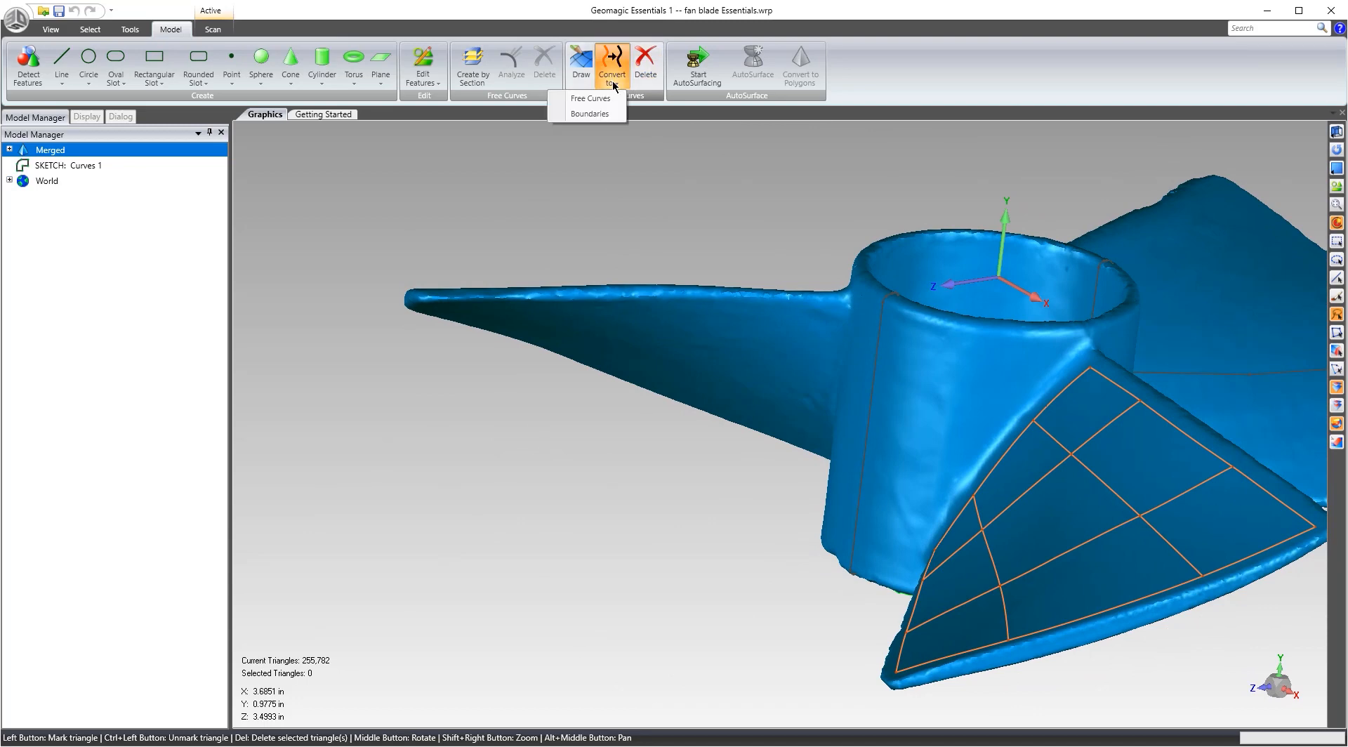
pyautogui.click(594, 99)
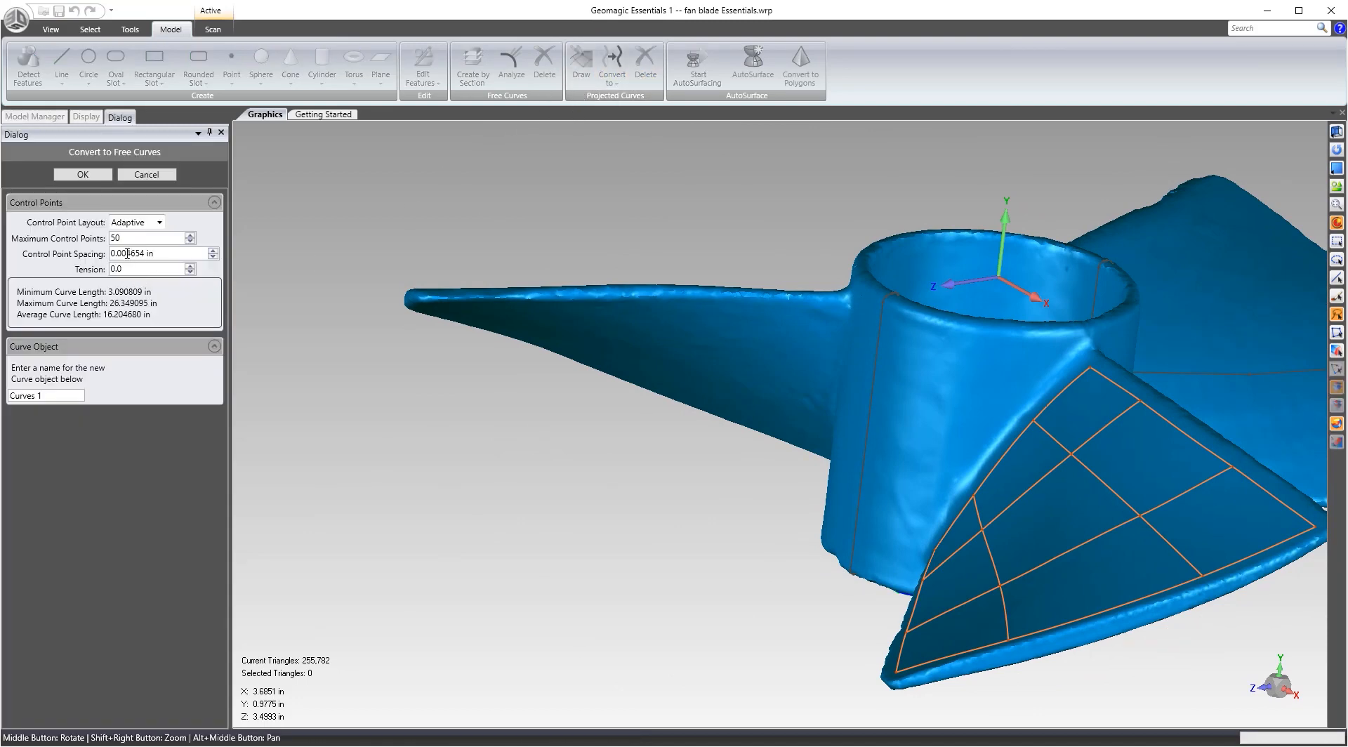
pyautogui.moveTo(127, 254); pyautogui.dragTo(146, 254)
pyautogui.click(96, 175)
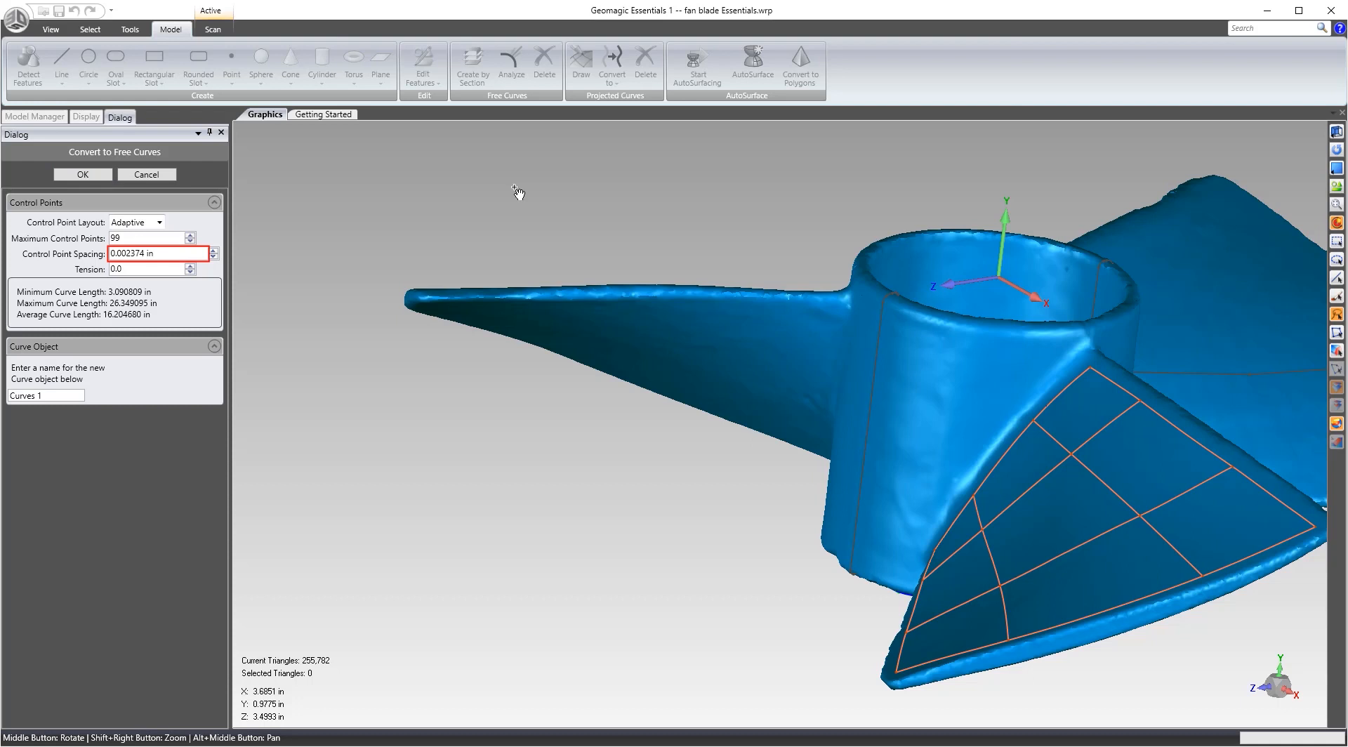
pyautogui.moveTo(131, 252); pyautogui.dragTo(162, 250)
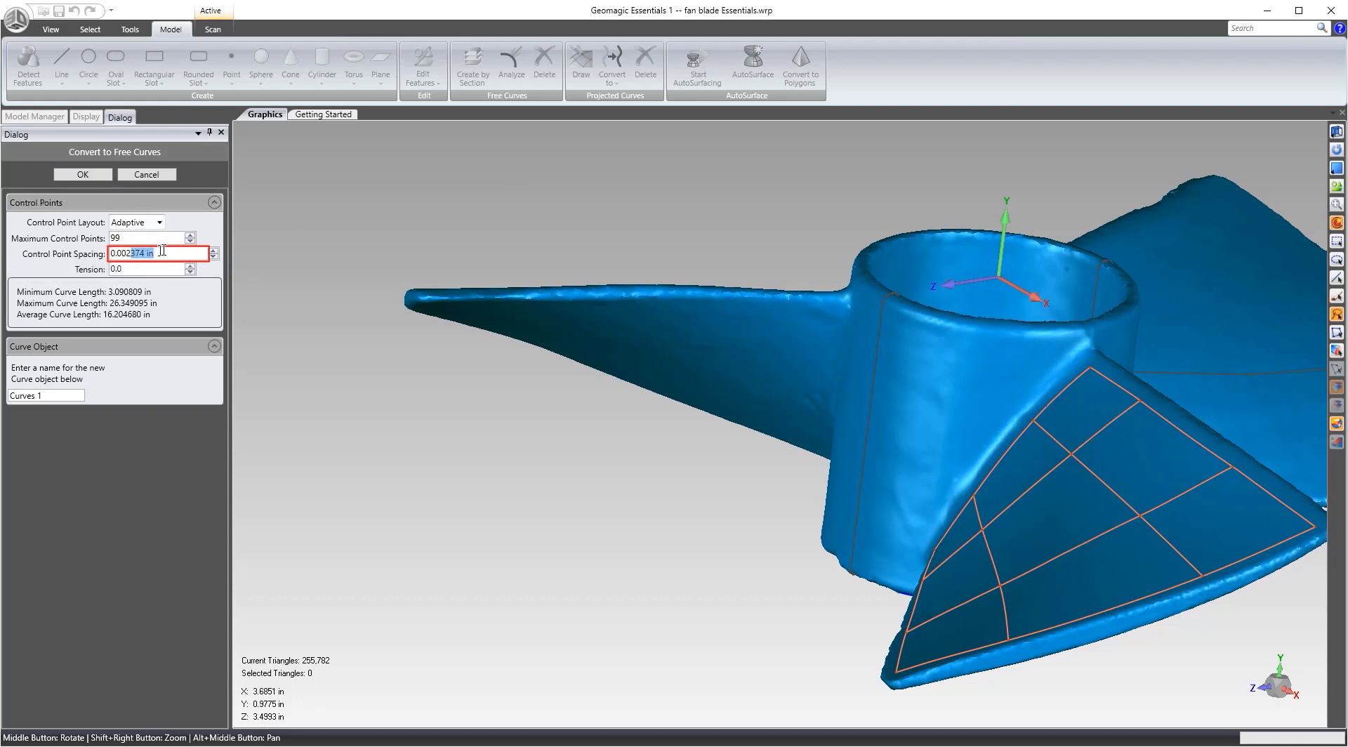
# Convert the projected curves to a free curve object named Curves 1 using the adaptive layout, and make Curves 1 the active object.
pyautogui.click(85, 175)
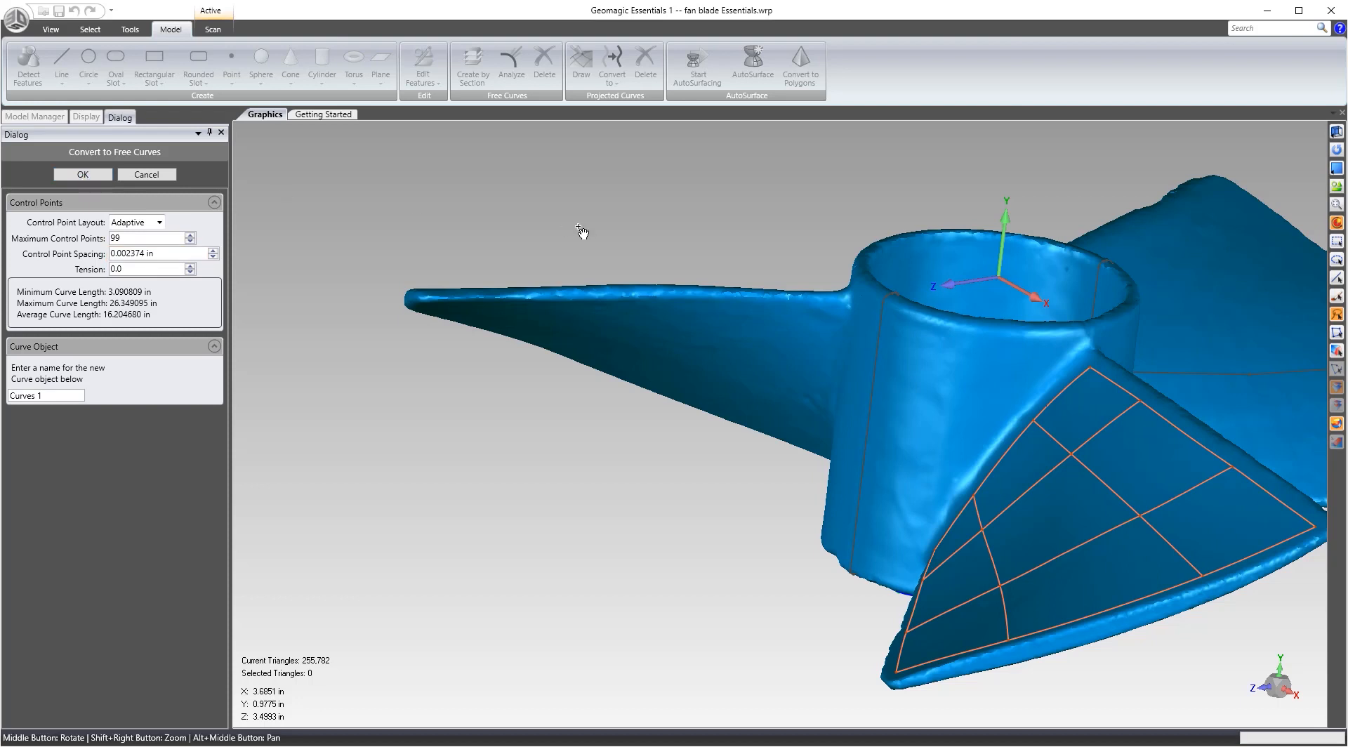
pyautogui.click(86, 175)
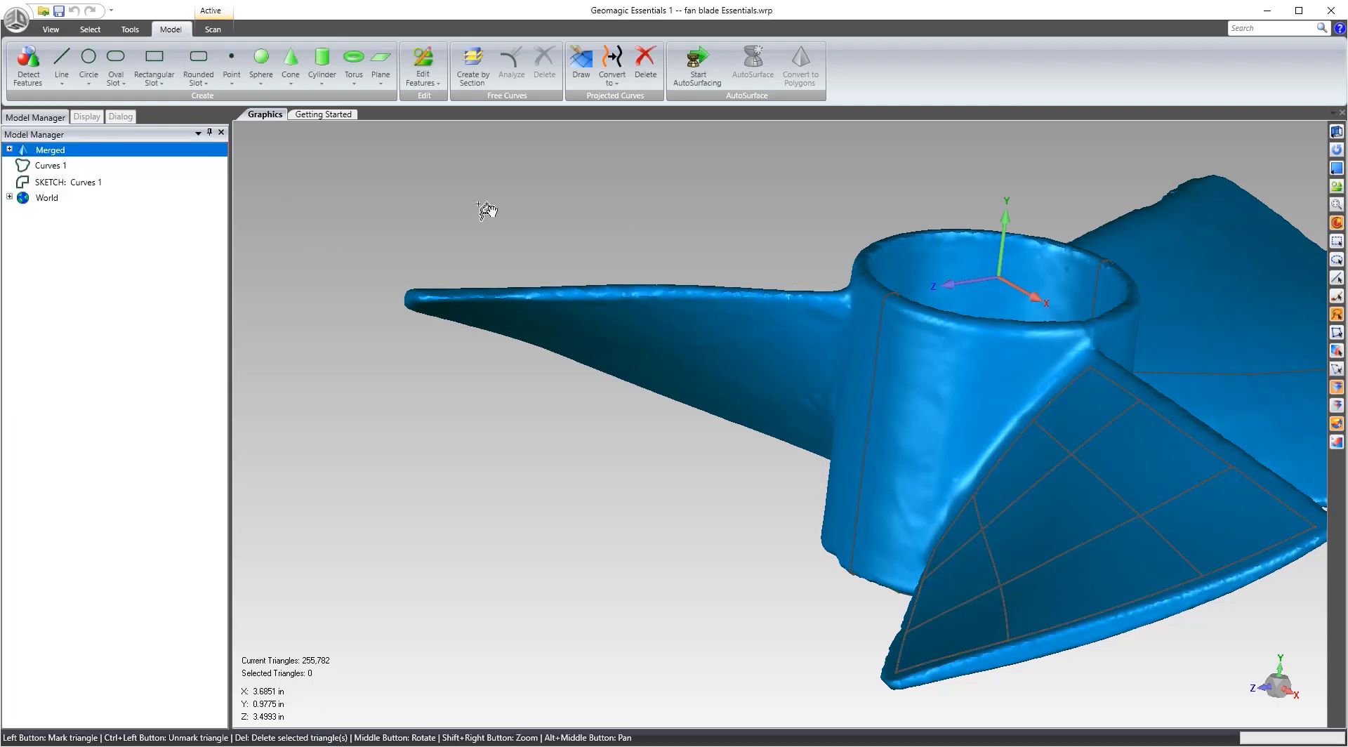
pyautogui.moveTo(653, 270); pyautogui.dragTo(597, 302, button='middle')
pyautogui.rightClick(59, 156)
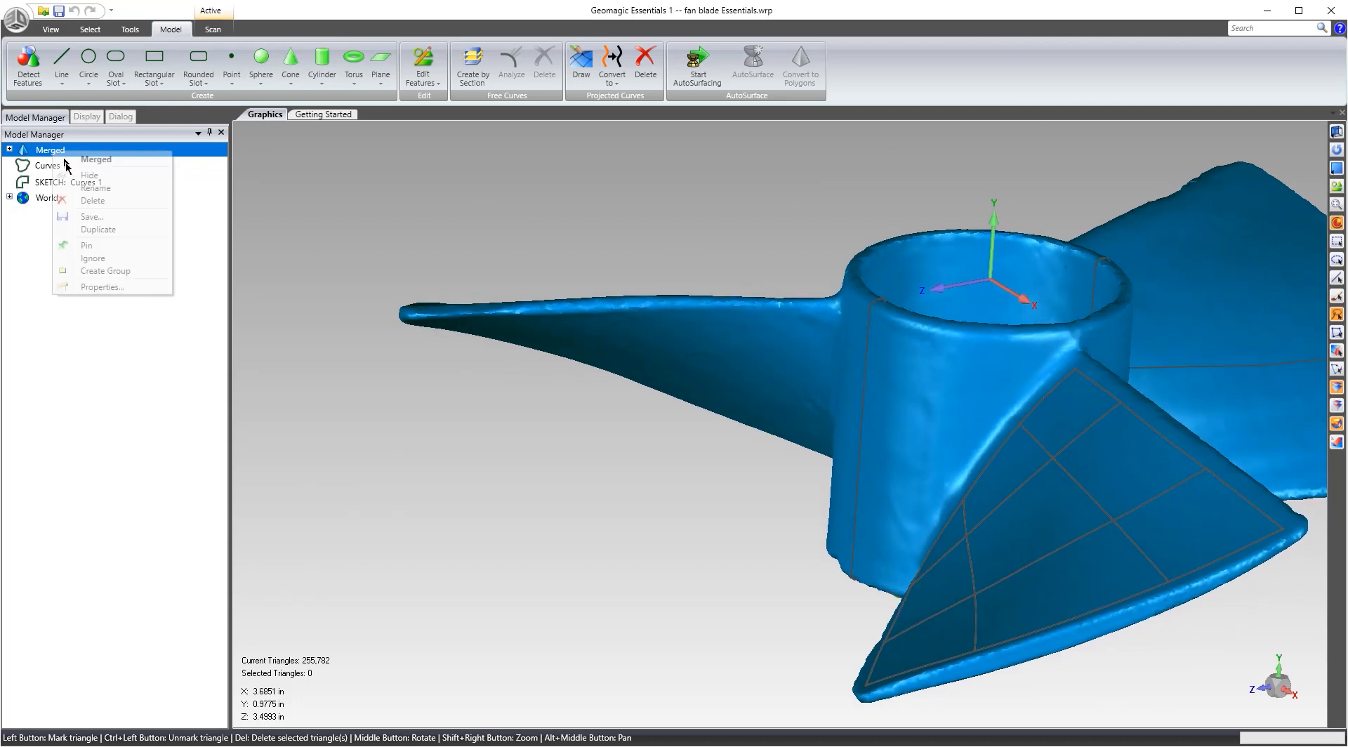
pyautogui.click(62, 170)
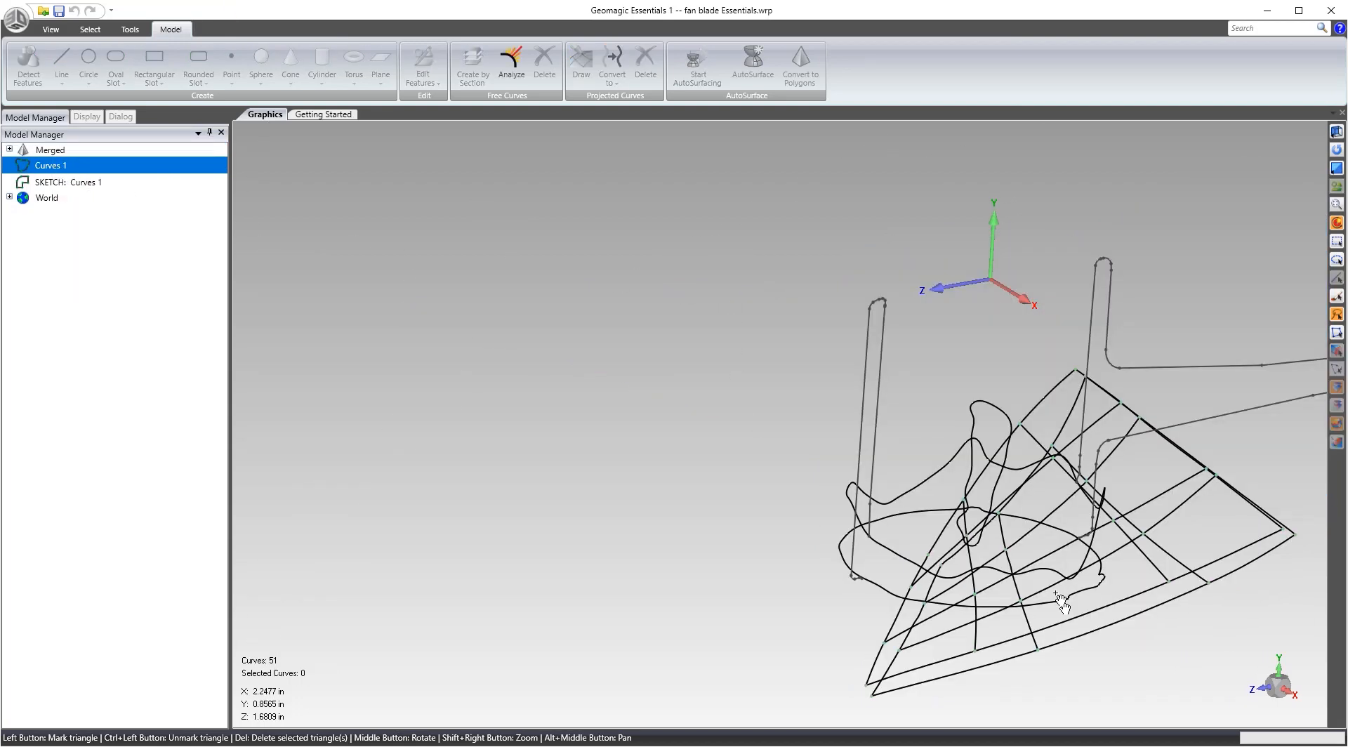
# Delete the stray wavy curve around the hub and the narrow closed loop between the hub and the blade grid.
pyautogui.moveTo(737, 372); pyautogui.dragTo(780, 614, button='middle')
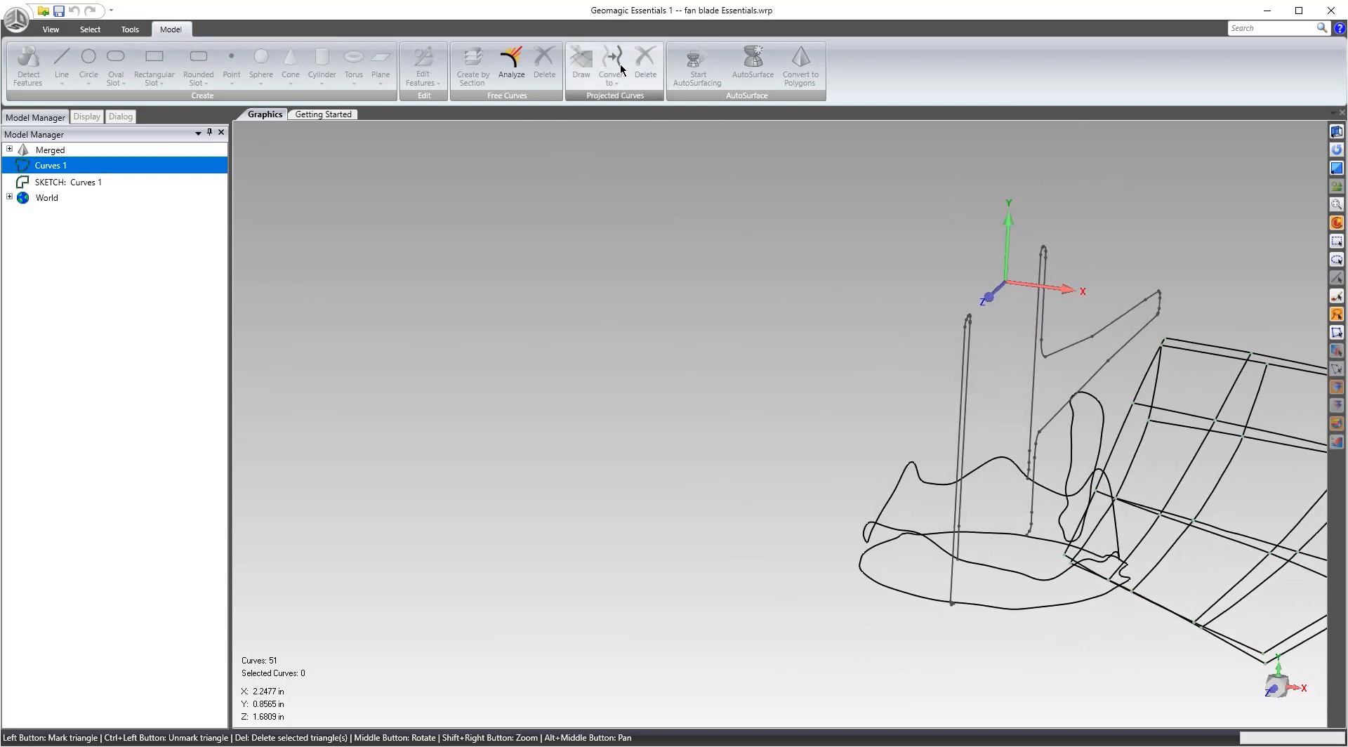
pyautogui.moveTo(819, 437)
pyautogui.mouseDown(button='middle')
pyautogui.moveTo(976, 561)
pyautogui.moveTo(909, 519)
pyautogui.mouseUp(button='middle')
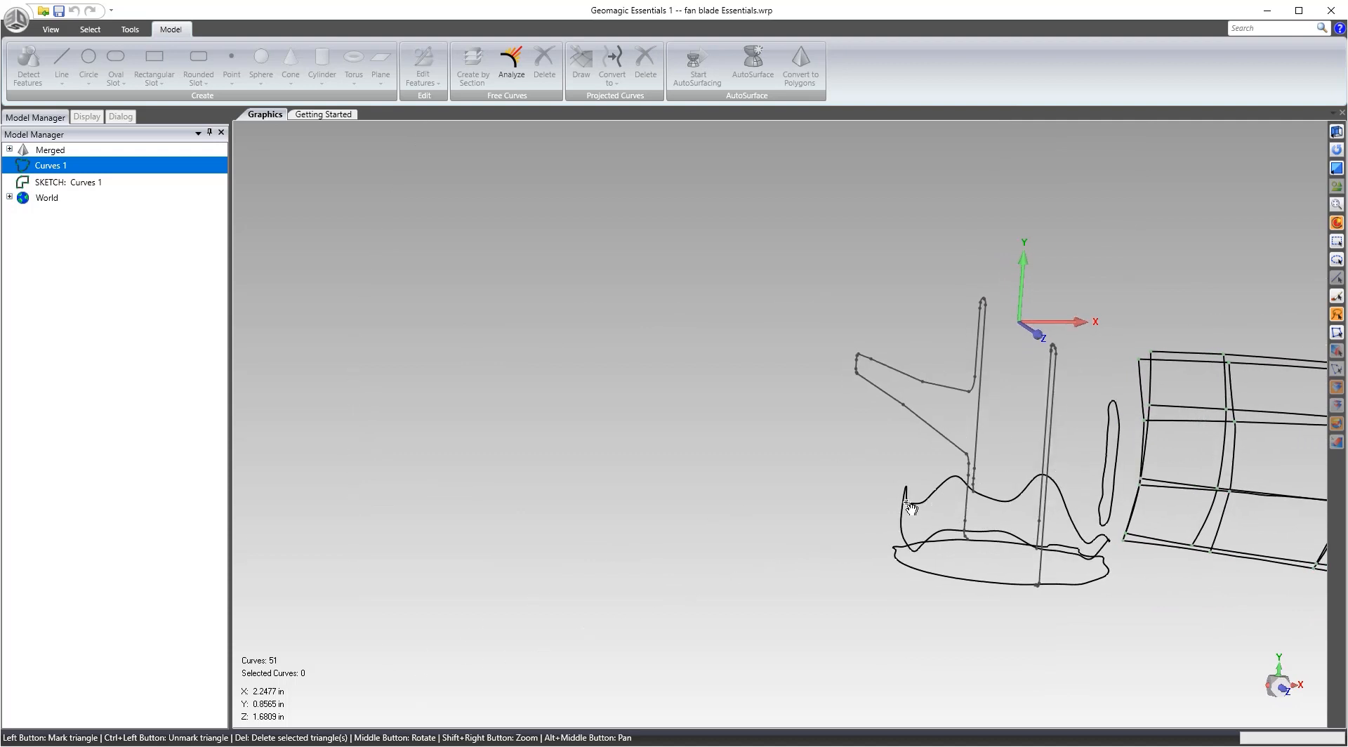
pyautogui.click(906, 519)
pyautogui.press('Delete')
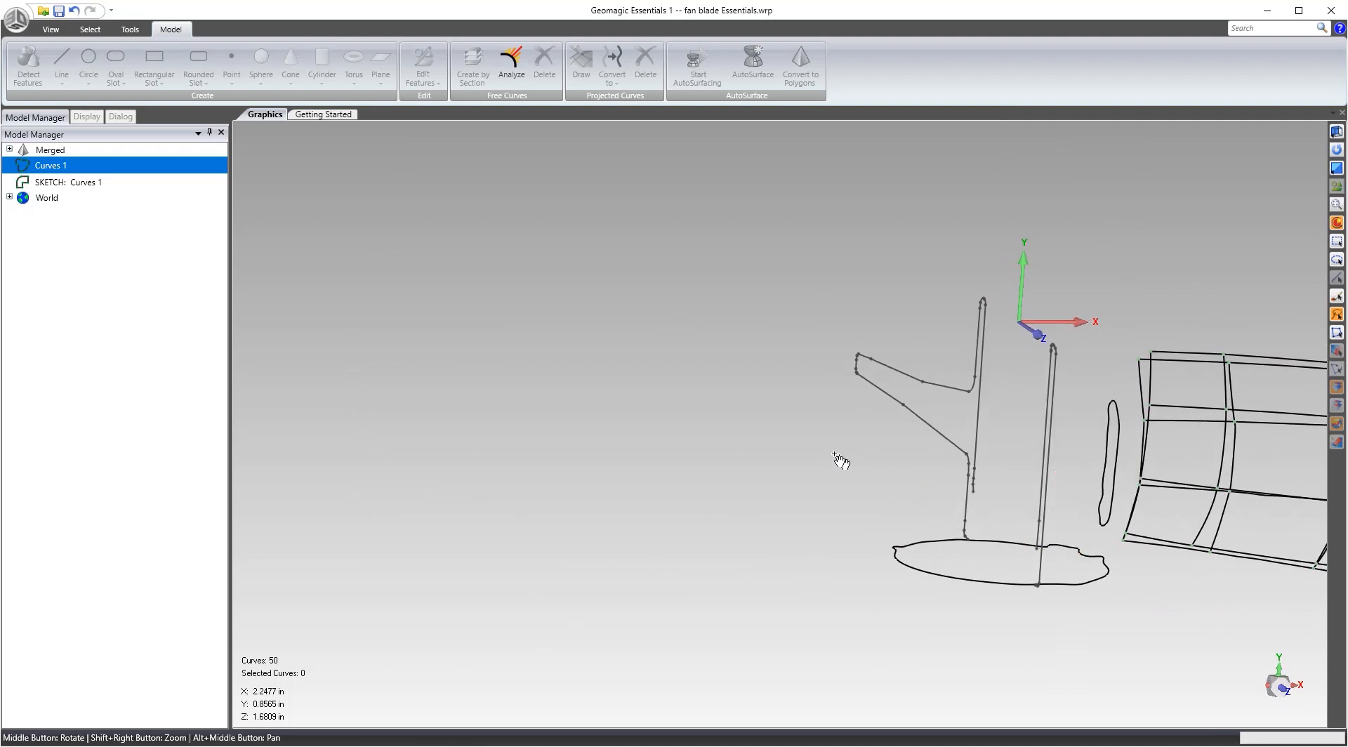
pyautogui.moveTo(837, 458); pyautogui.dragTo(1065, 489, button='middle')
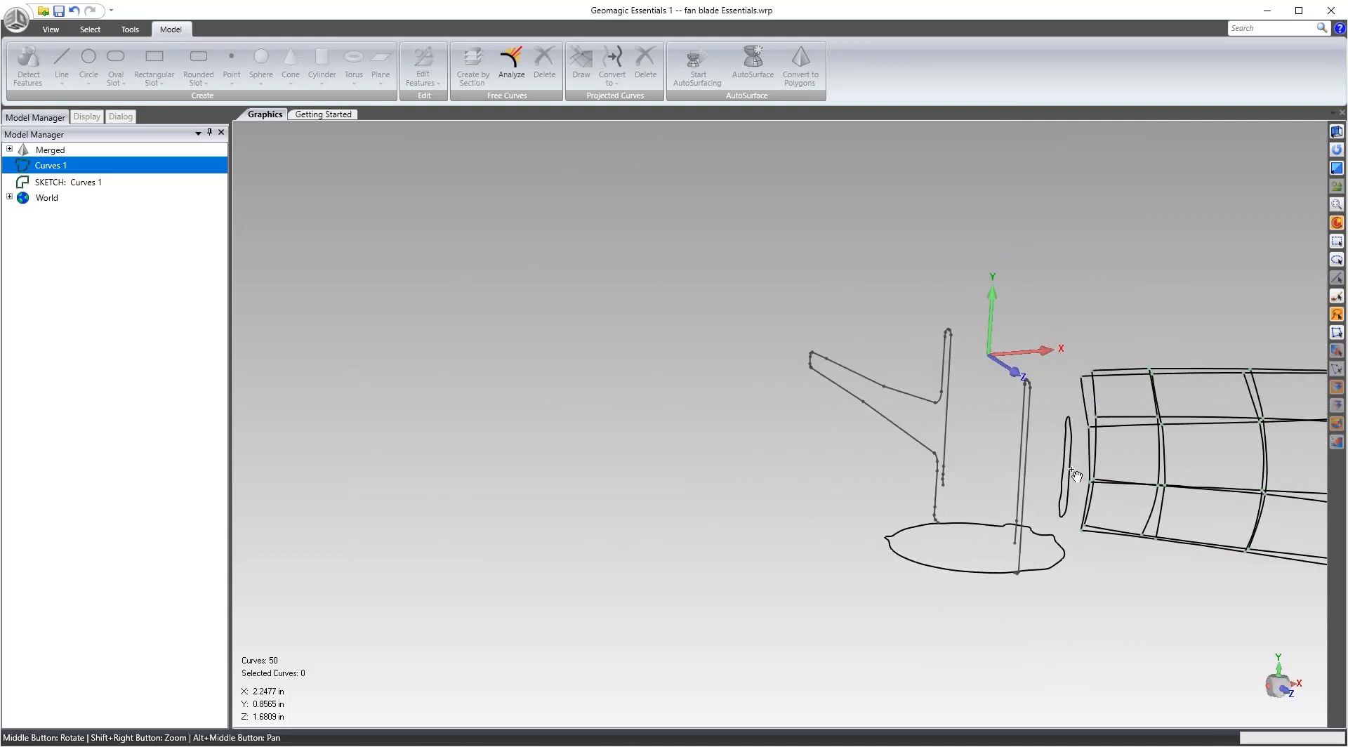
pyautogui.click(1066, 474)
pyautogui.press('Delete')
# Examine the remaining free curves of the hub and blade from several angles.
pyautogui.moveTo(1029, 472)
pyautogui.mouseDown(button='middle')
pyautogui.moveTo(999, 558)
pyautogui.moveTo(1185, 512)
pyautogui.moveTo(1036, 472)
pyautogui.mouseUp(button='middle')
pyautogui.scroll(4, 1026, 569)
pyautogui.moveTo(1026, 568); pyautogui.dragTo(959, 542, button='middle')
pyautogui.moveTo(724, 547); pyautogui.dragTo(803, 567, button='middle')
pyautogui.moveTo(885, 479); pyautogui.dragTo(872, 611, button='middle')
pyautogui.scroll(-5, 873, 611)
pyautogui.moveTo(909, 545); pyautogui.dragTo(903, 660, button='middle')
pyautogui.moveTo(1151, 635); pyautogui.dragTo(818, 323, button='middle')
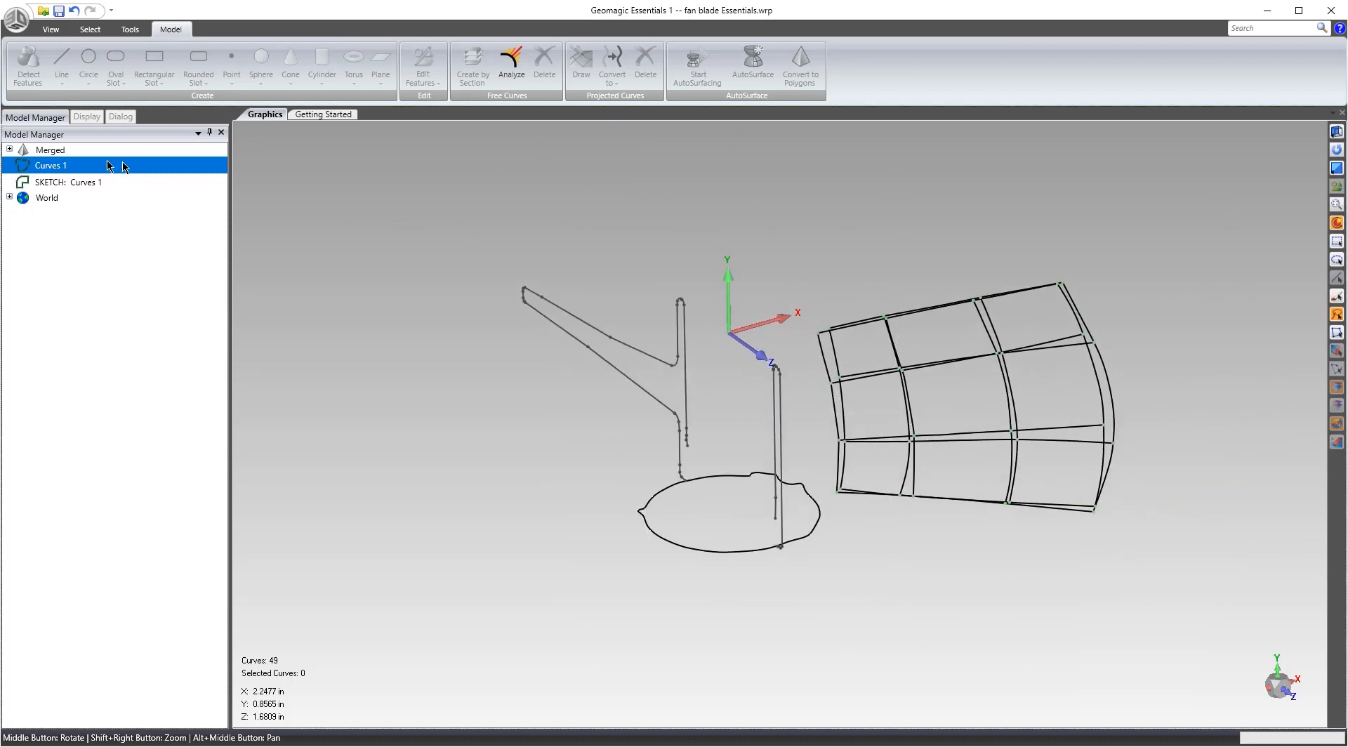
# Activate the Merged mesh and start autosurfacing with the Convert Curves to Boundaries operation.
pyautogui.click(68, 149)
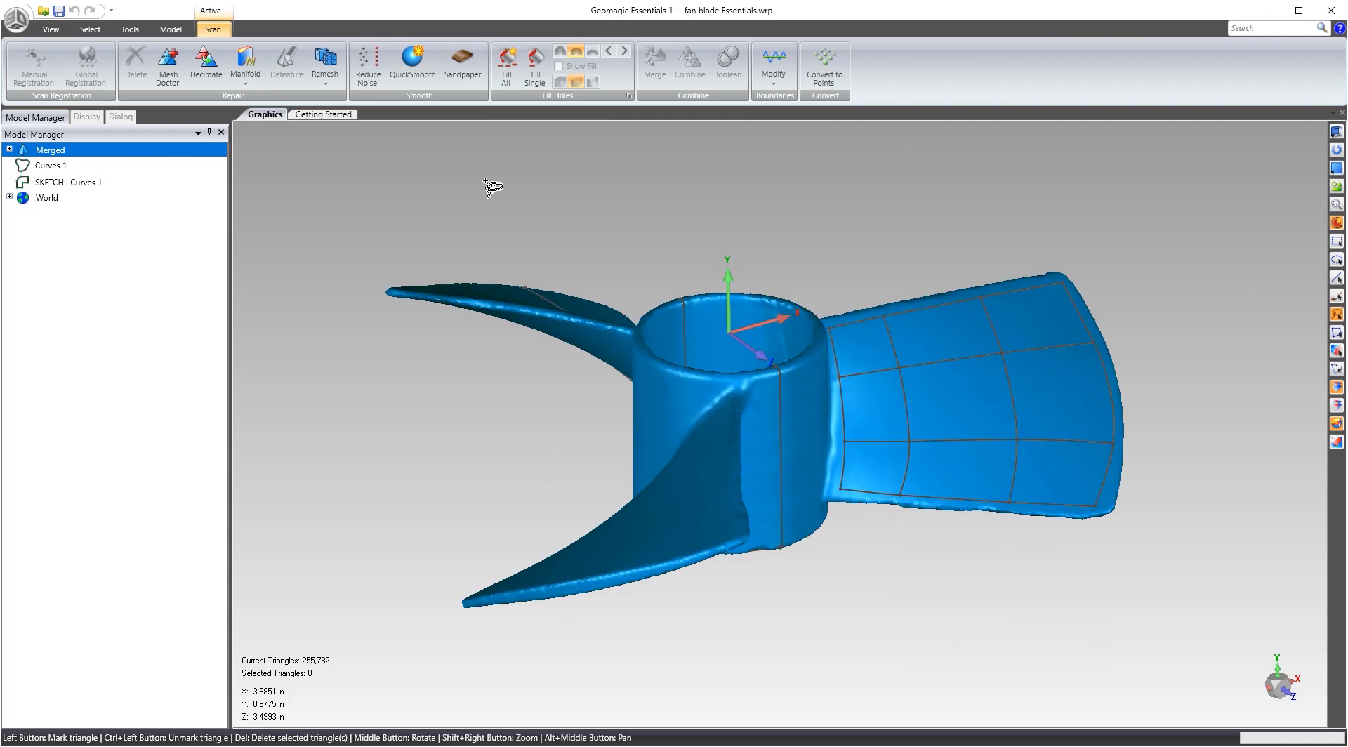
pyautogui.click(175, 29)
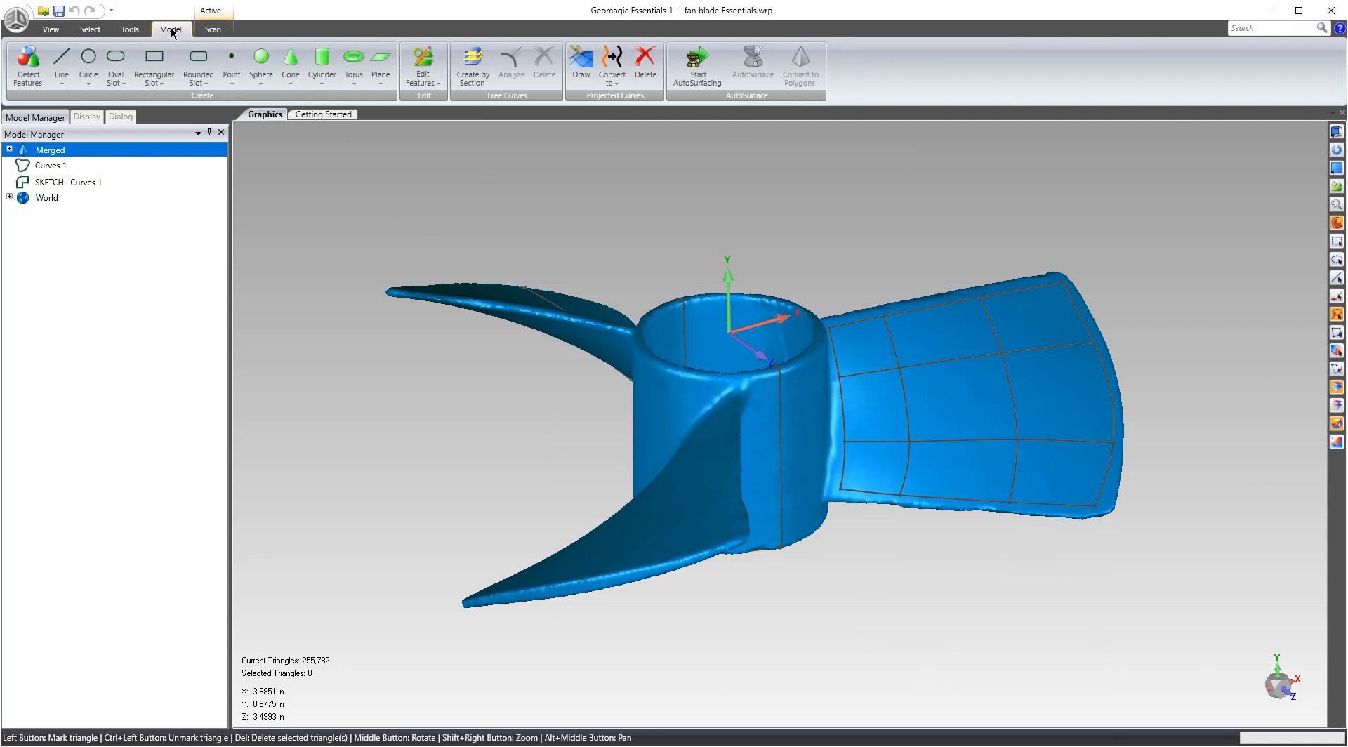
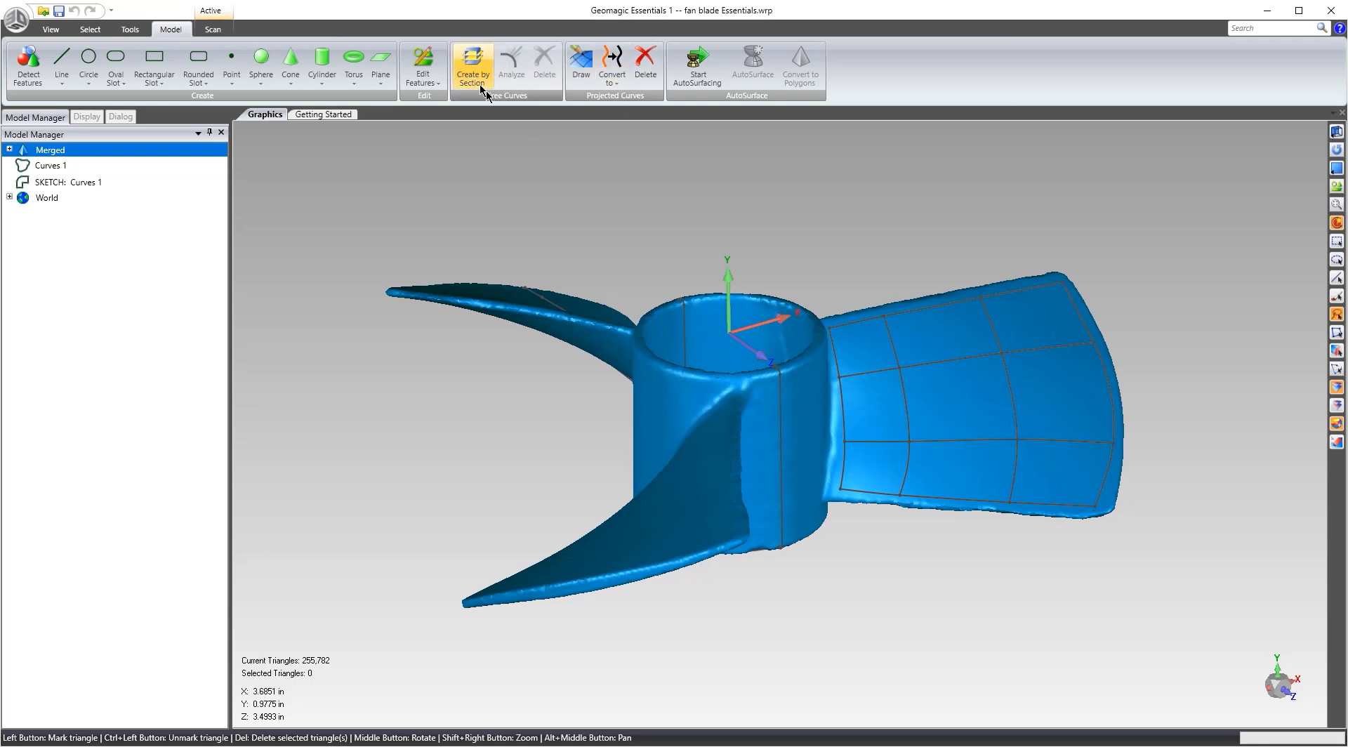
pyautogui.click(699, 61)
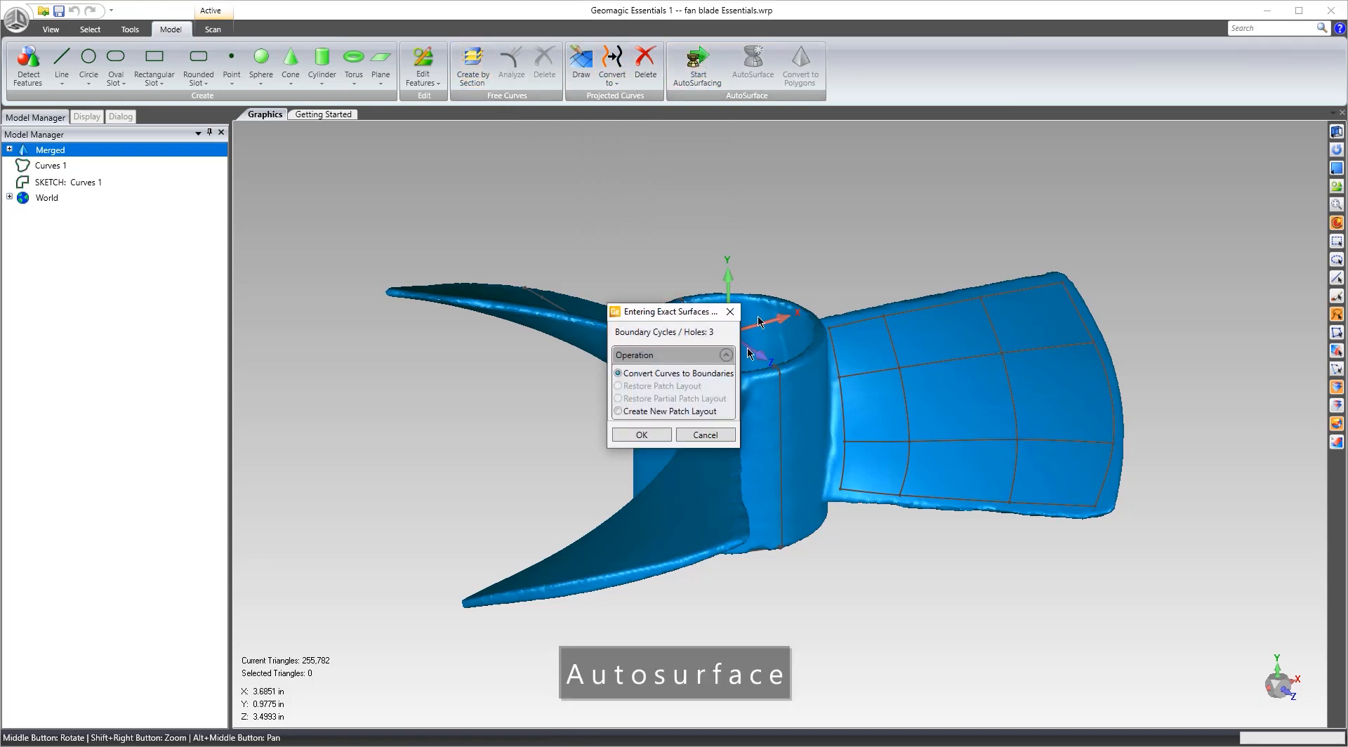
pyautogui.click(641, 434)
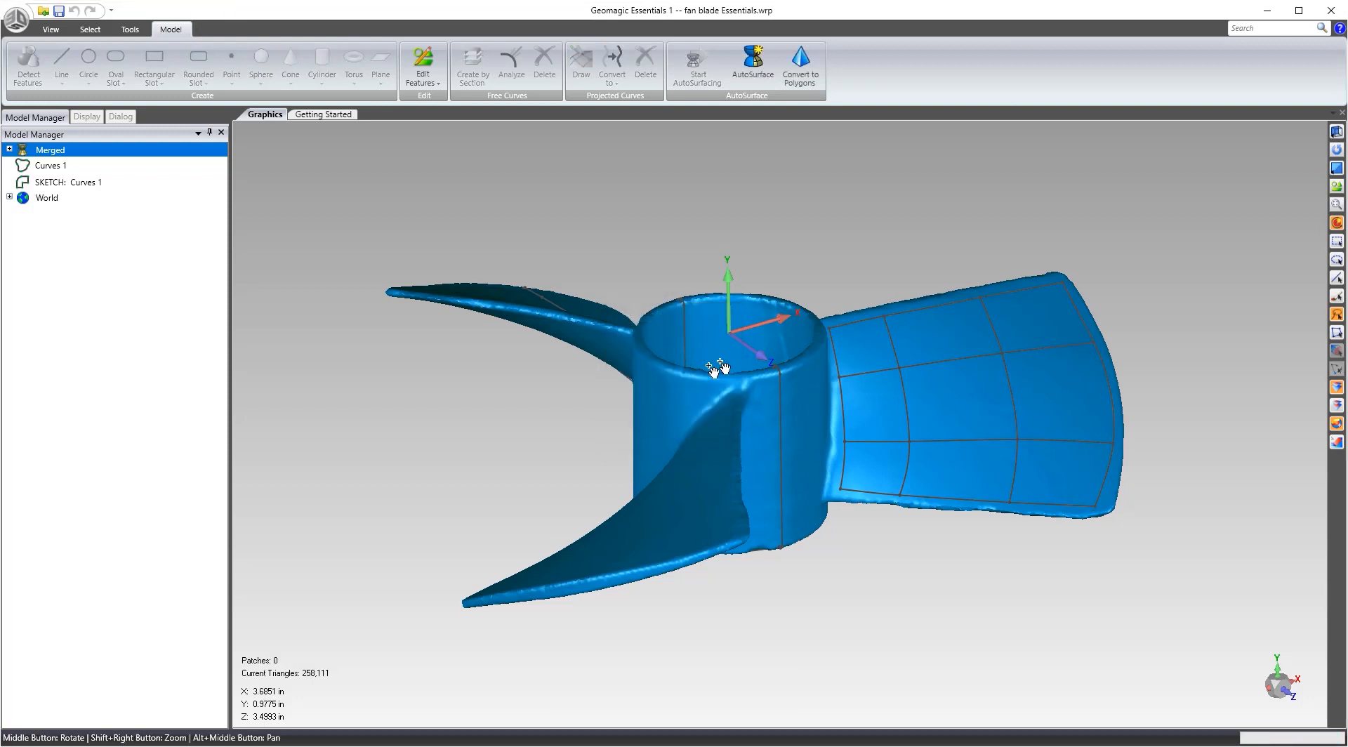
# AutoSurface the mesh with Mechanical geometry, AutoEstimate patch count, adaptive fitting at 0.0025875 in tolerance, extended contour lines and interactive mode.
pyautogui.click(768, 66)
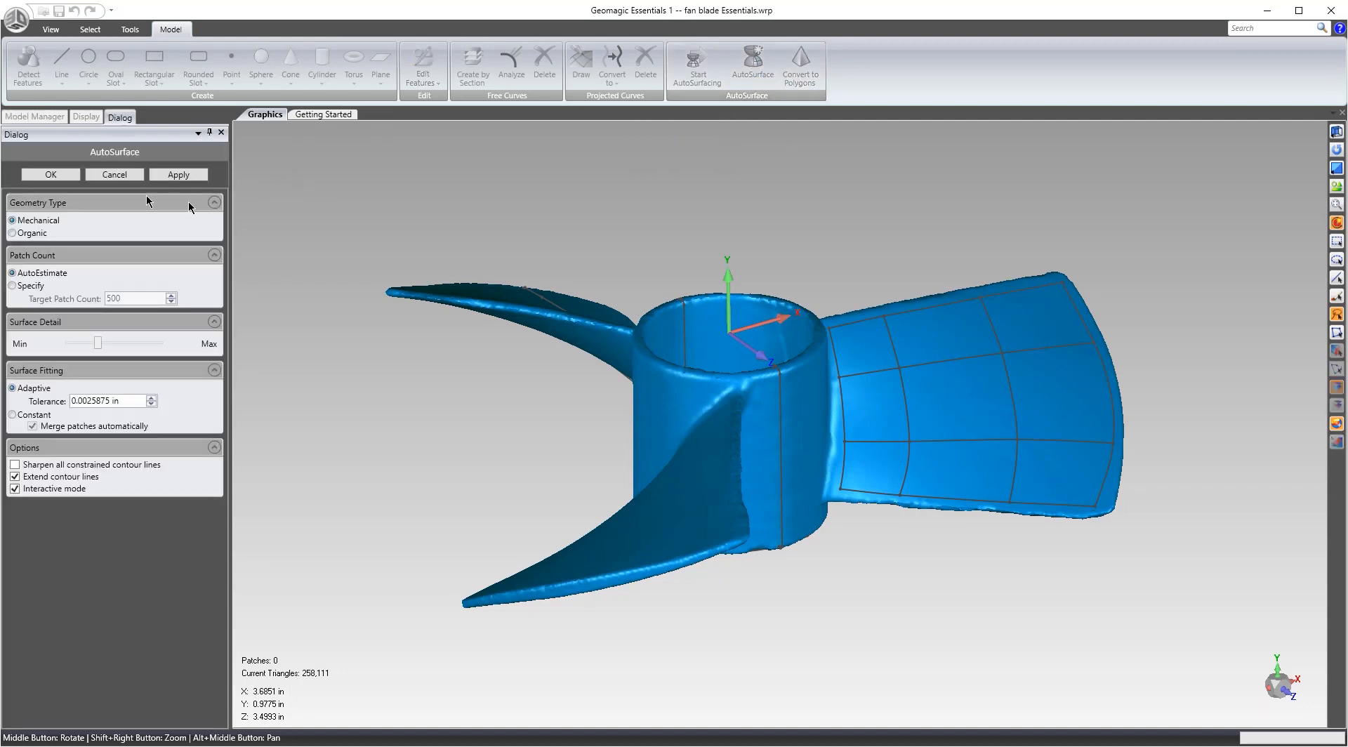
pyautogui.click(188, 175)
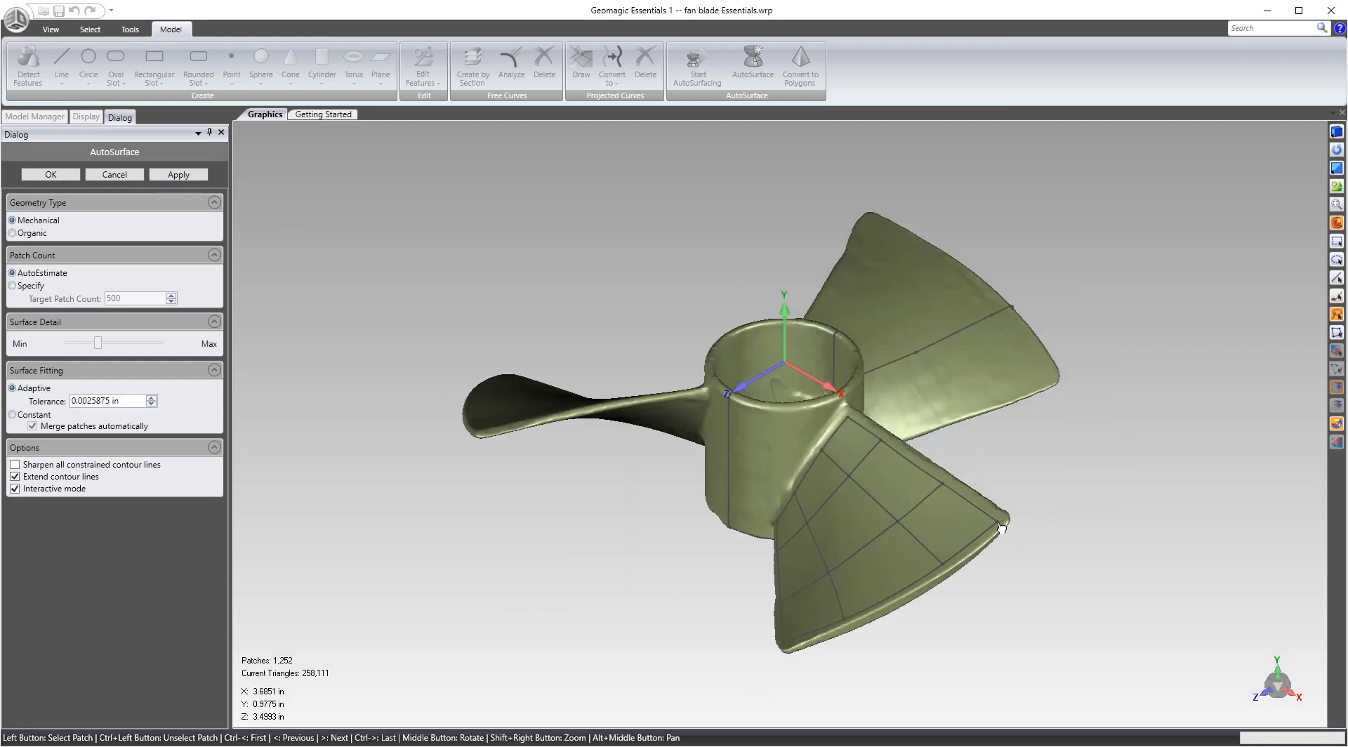
pyautogui.scroll(3, 754, 431)
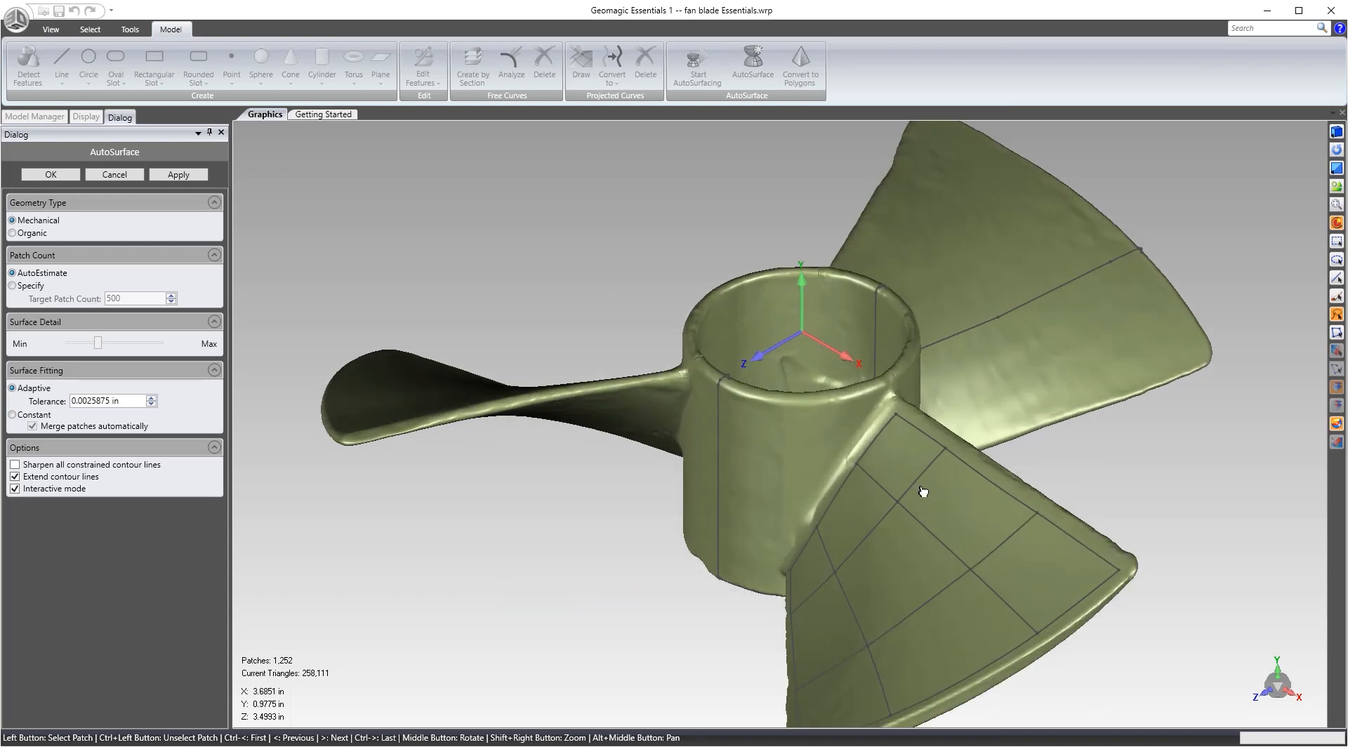
pyautogui.scroll(-2, 923, 491)
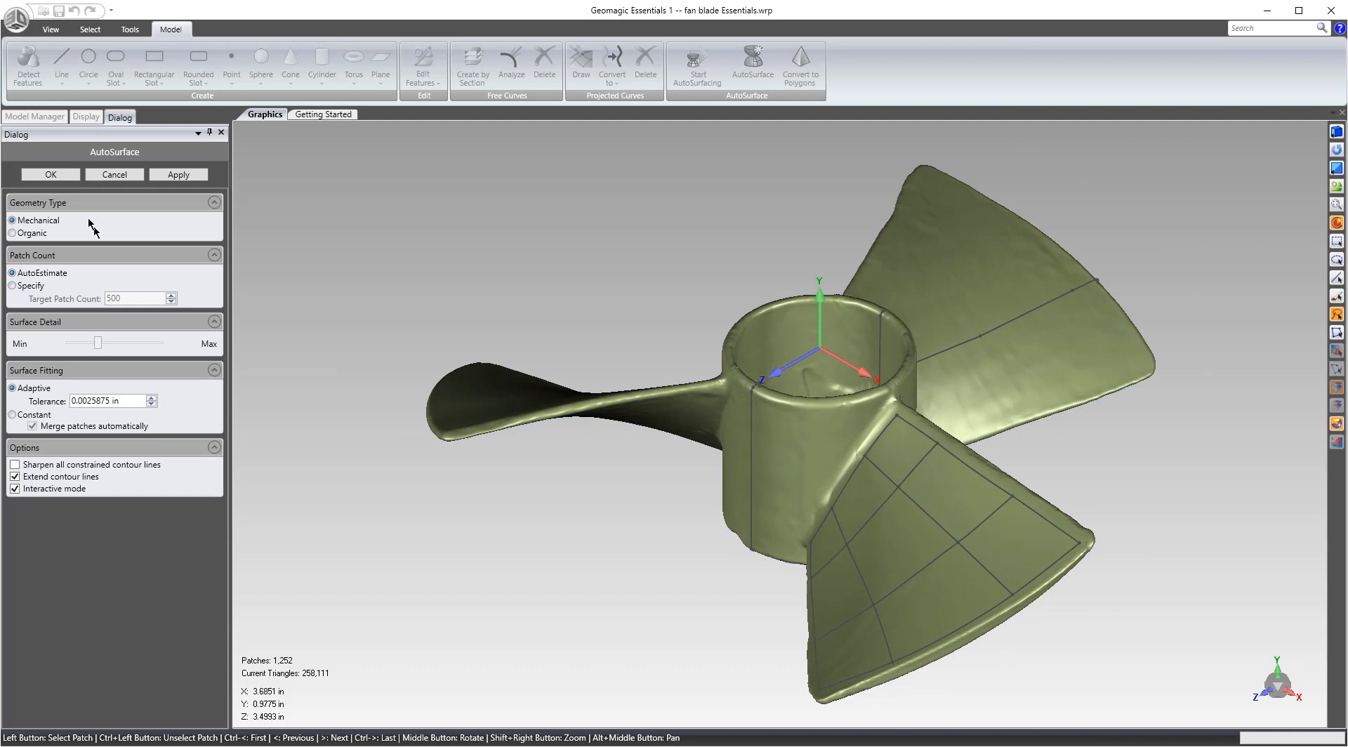
pyautogui.click(51, 175)
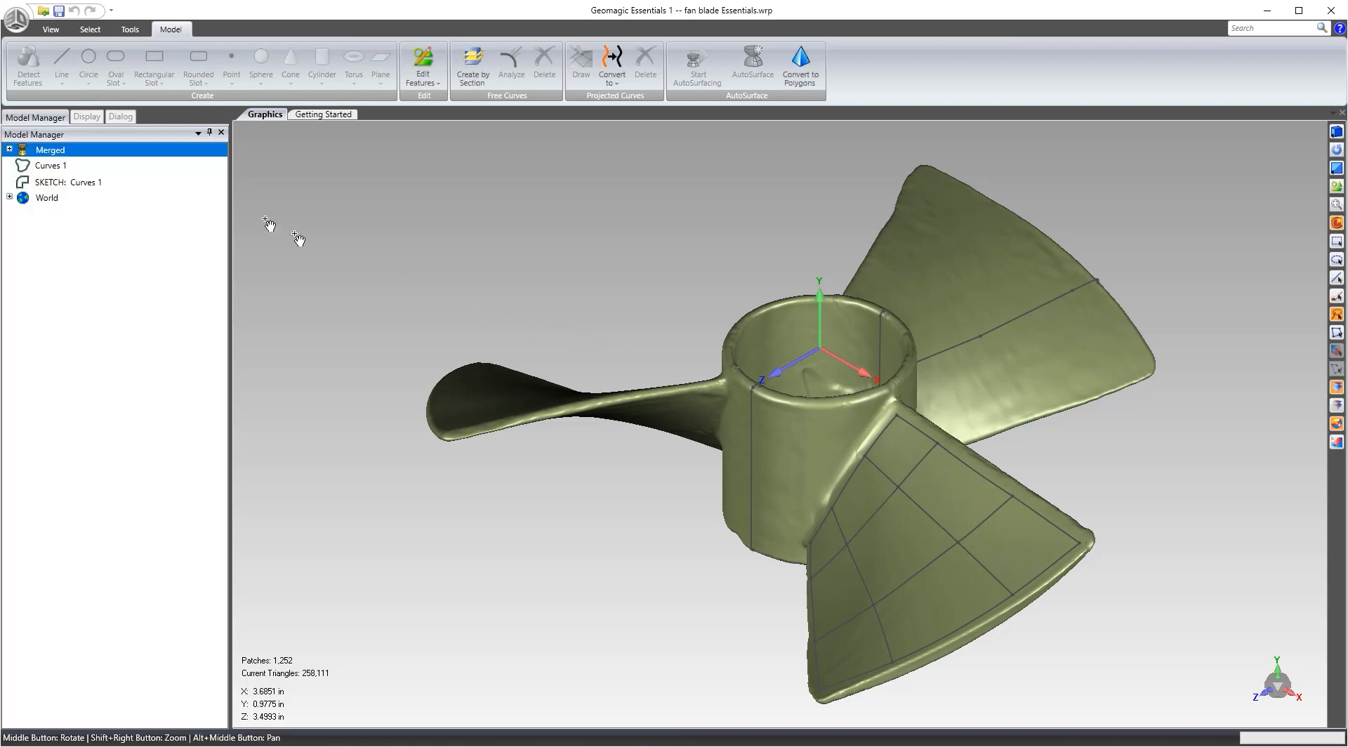
# Display the plane, line and point features on the surfaced fan model.
pyautogui.click(1336, 186)
pyautogui.moveTo(941, 469); pyautogui.dragTo(918, 328, button='middle')
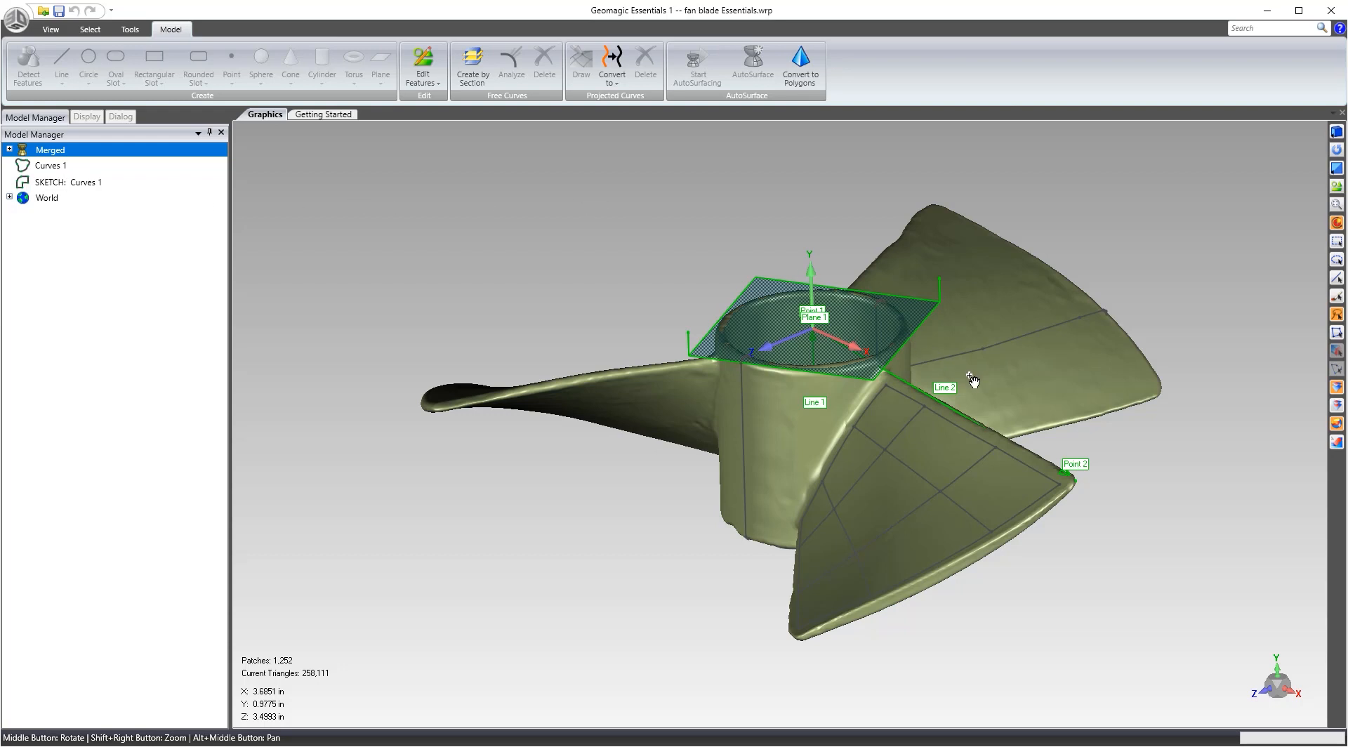
pyautogui.scroll(1, 990, 383)
pyautogui.scroll(-1, 1061, 429)
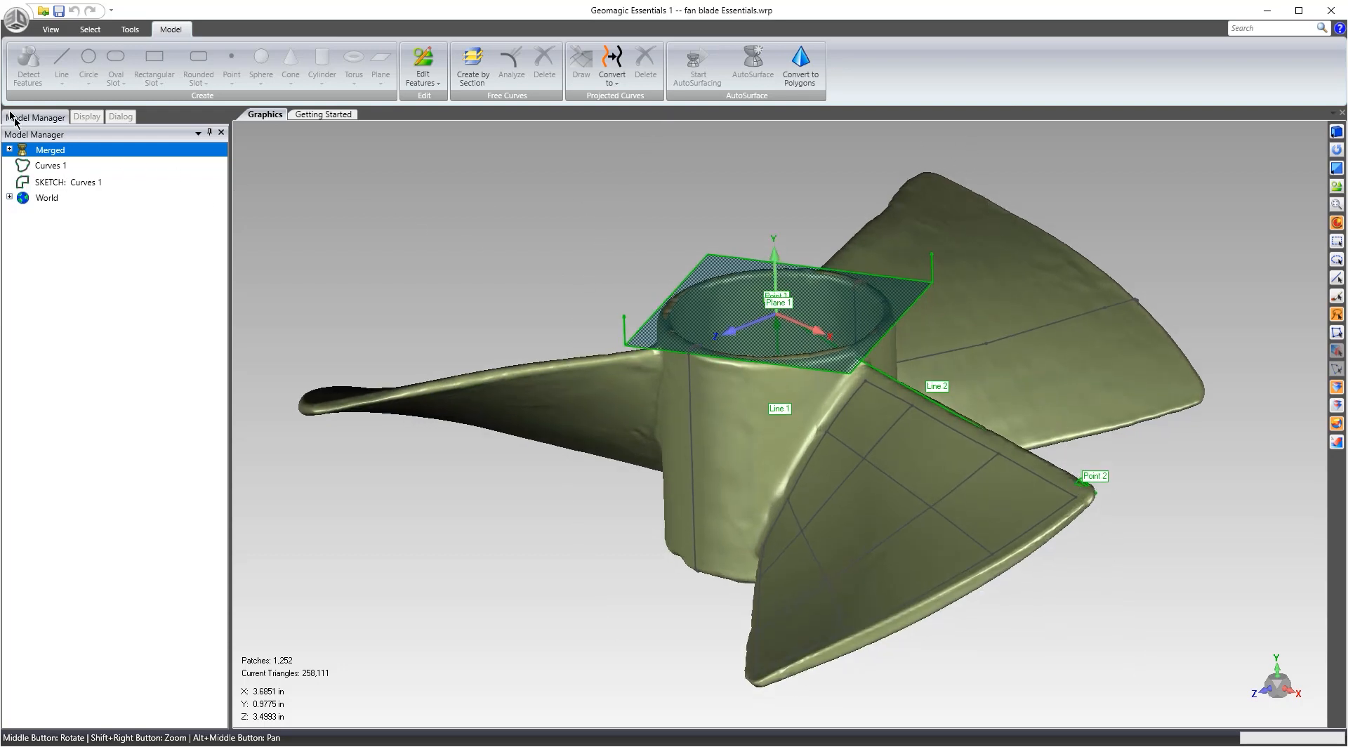
# Review the free curves and the sketch by selecting them together in the model tree, and make Merged active again.
pyautogui.click(64, 184)
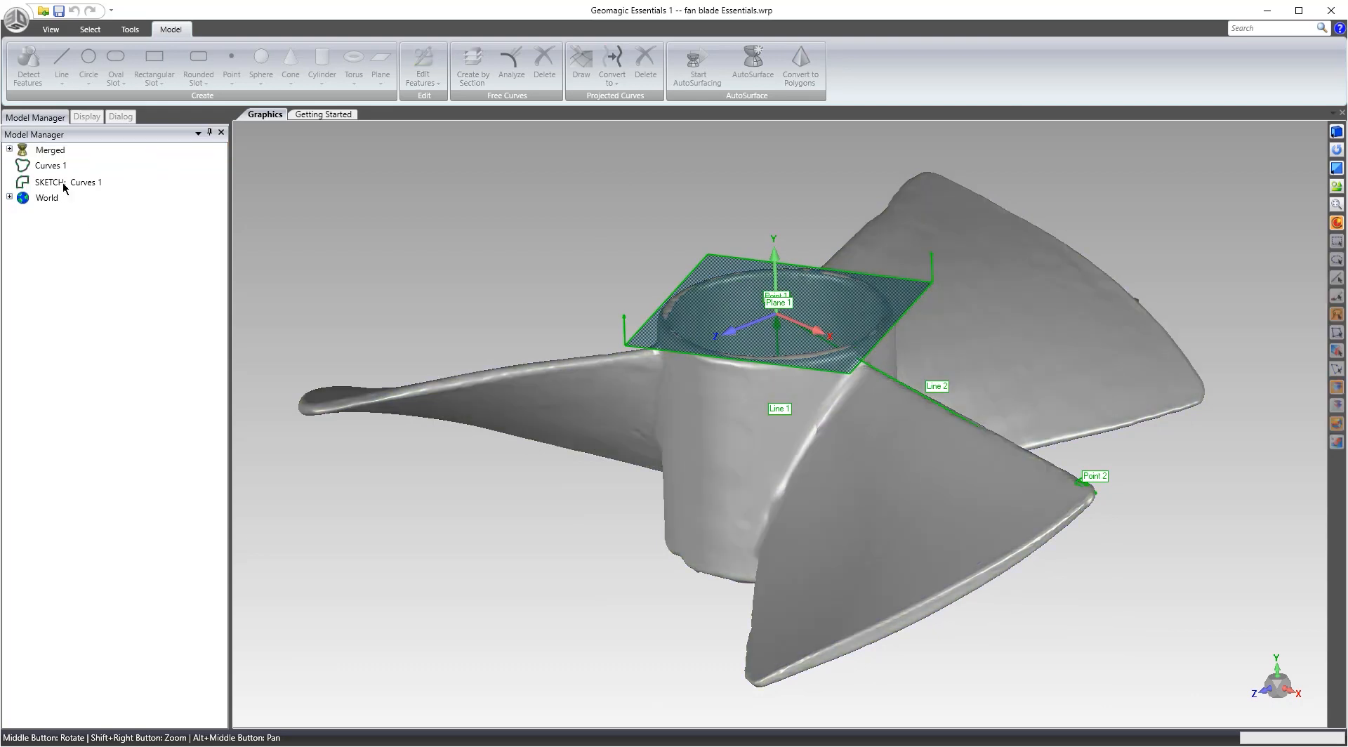
pyautogui.click(64, 184)
pyautogui.keyDown('ctrl'); pyautogui.click(49, 169); pyautogui.keyUp('ctrl')
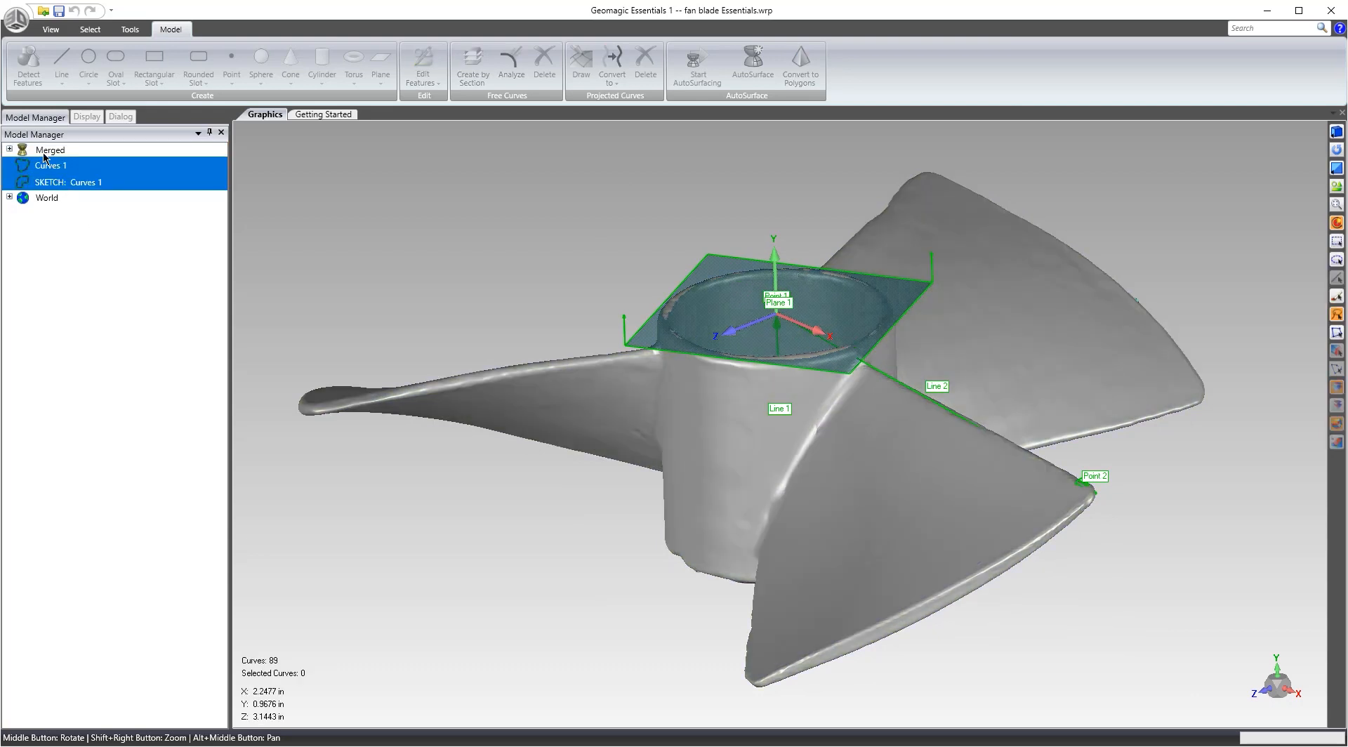
pyautogui.click(44, 151)
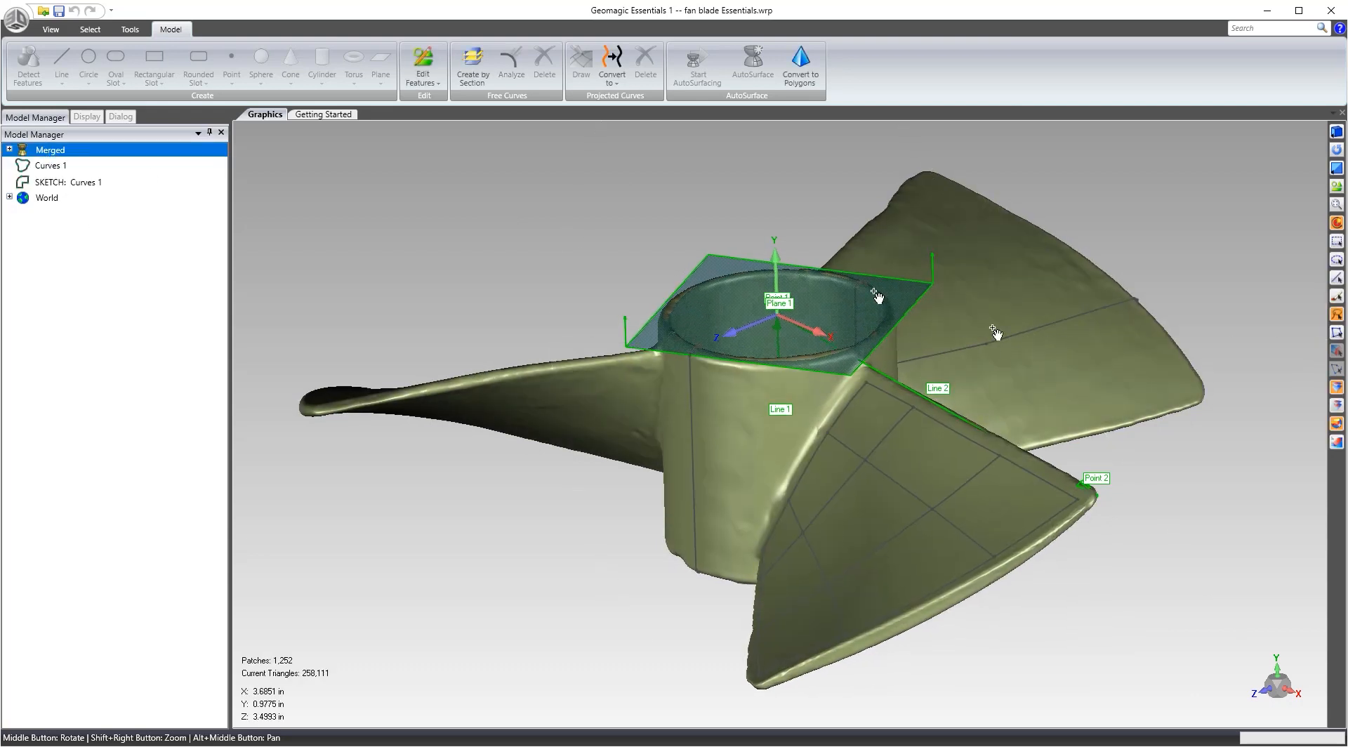
# Export the active model as the IGES file "fan blade Essentials live demo.igs", including NURBS surfaces and features in a single file.
pyautogui.moveTo(884, 323); pyautogui.dragTo(920, 308, button='middle')
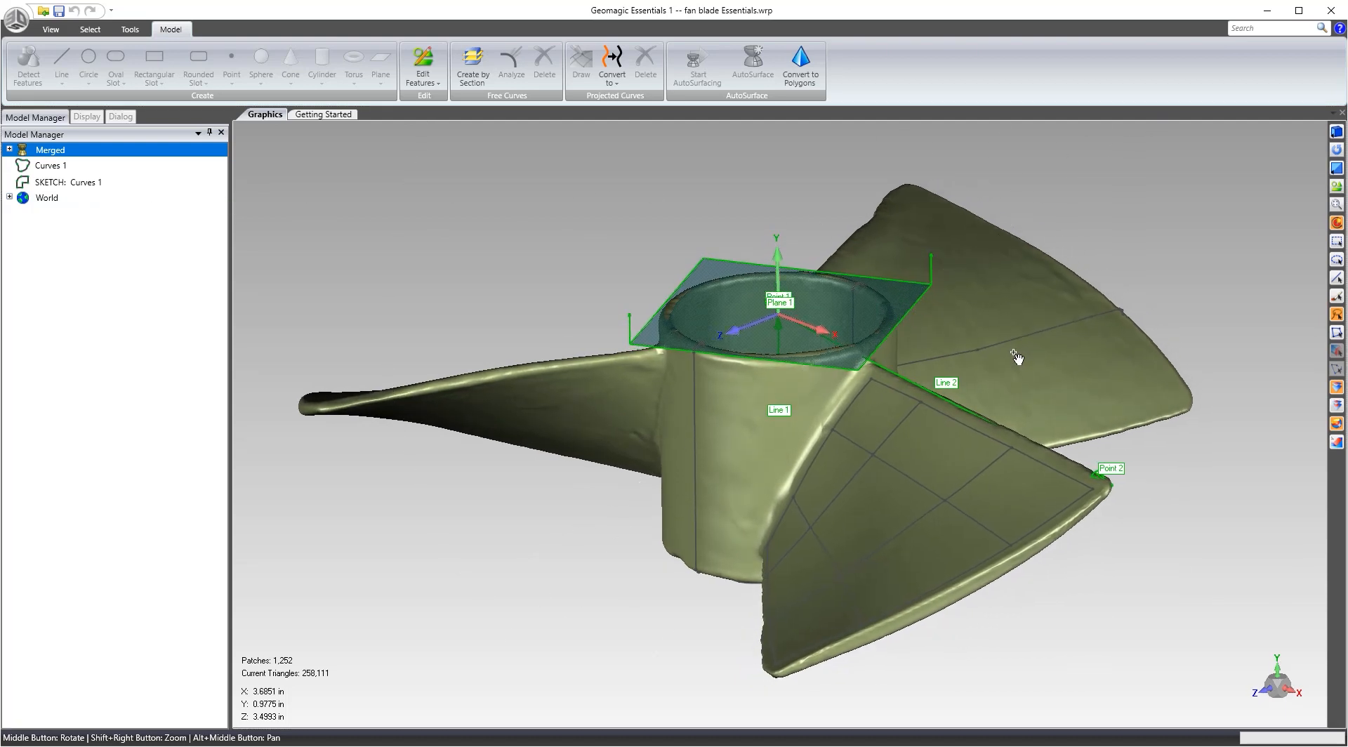
pyautogui.click(16, 19)
pyautogui.click(50, 172)
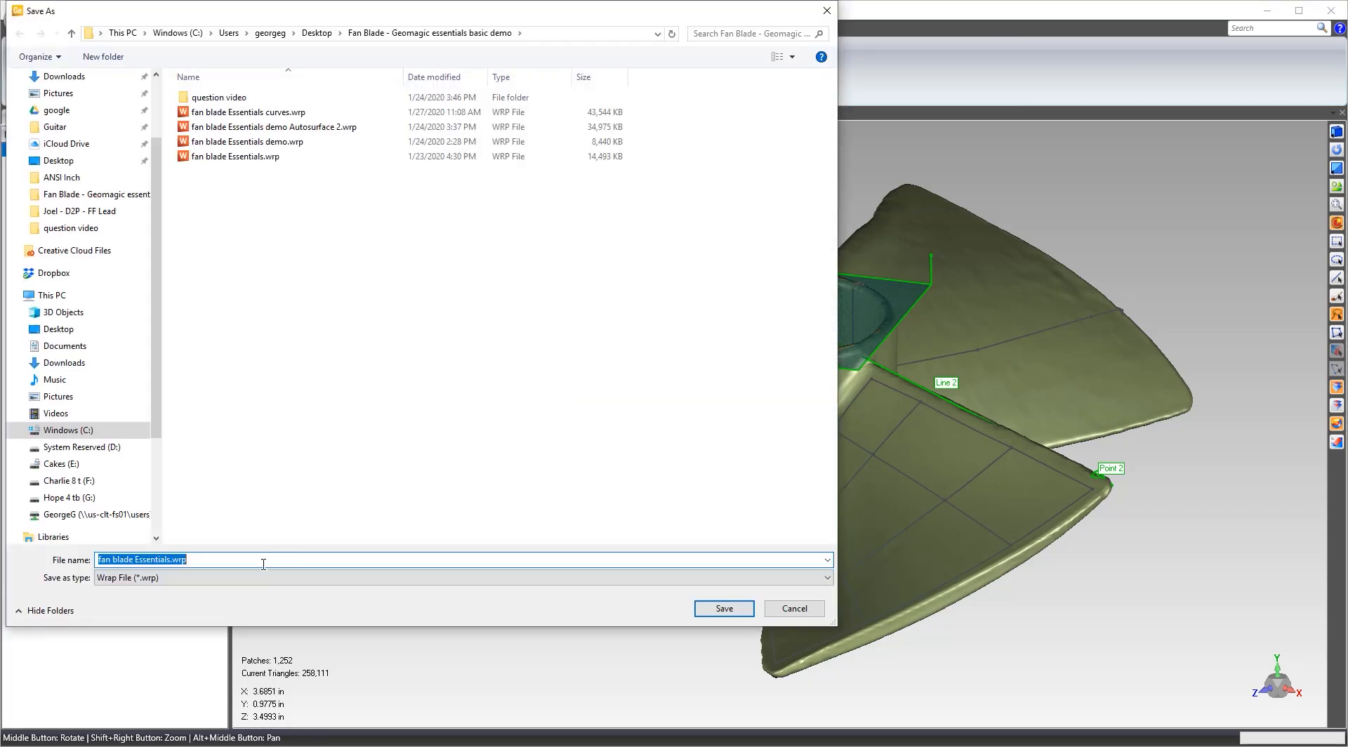
pyautogui.click(247, 578)
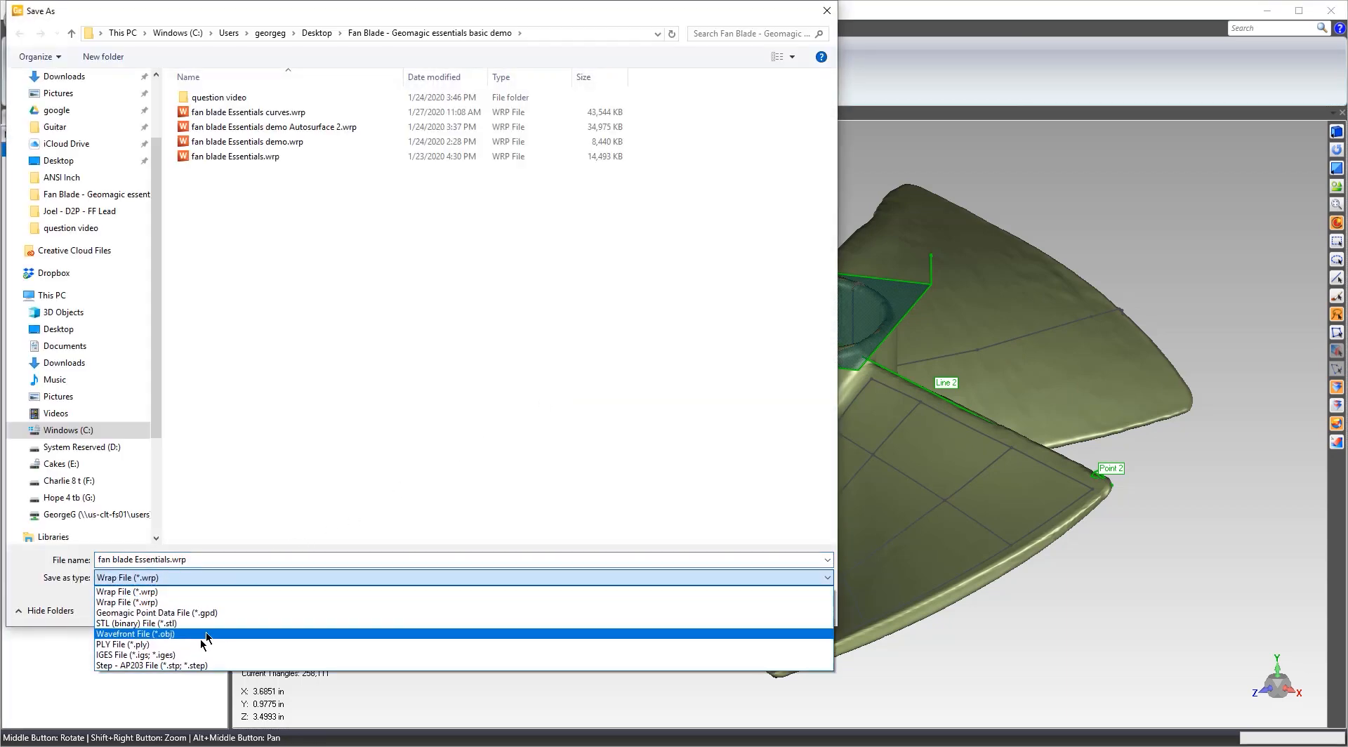
pyautogui.click(267, 636)
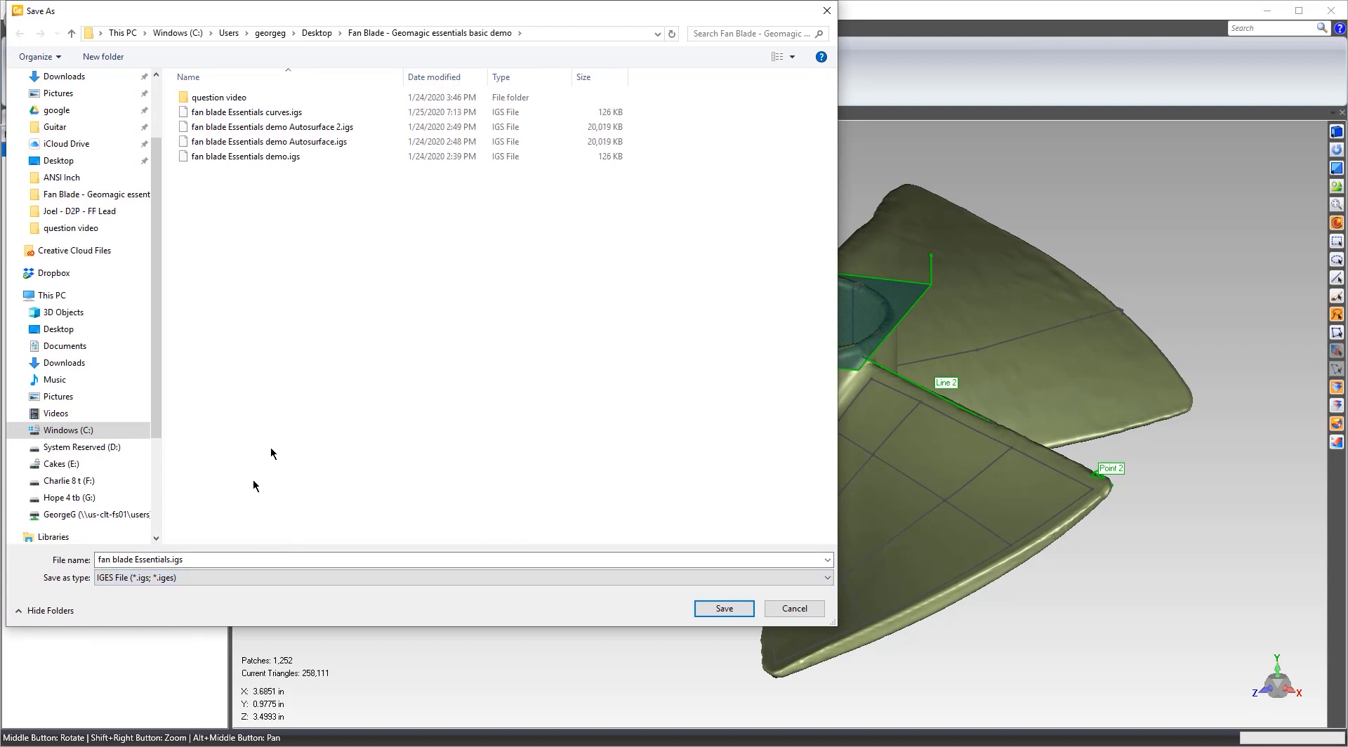
pyautogui.click(174, 559)
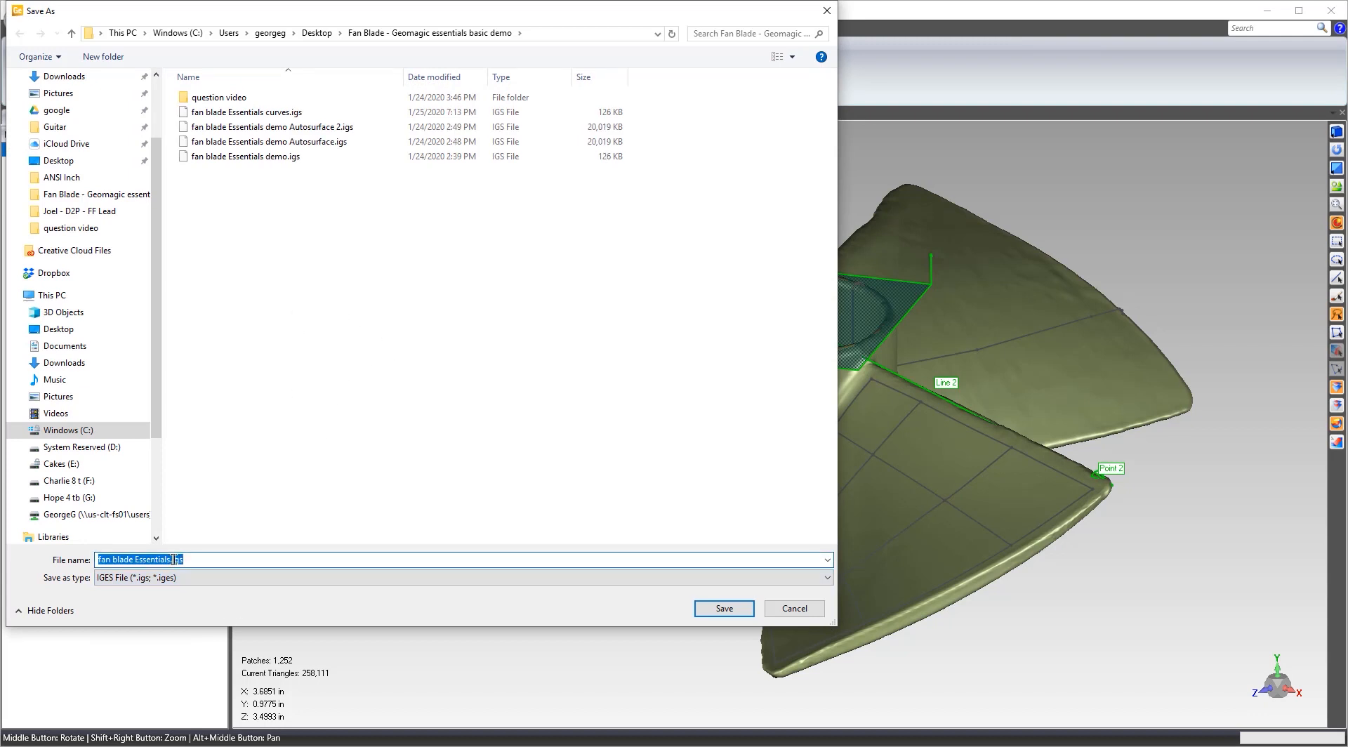
pyautogui.click(169, 560)
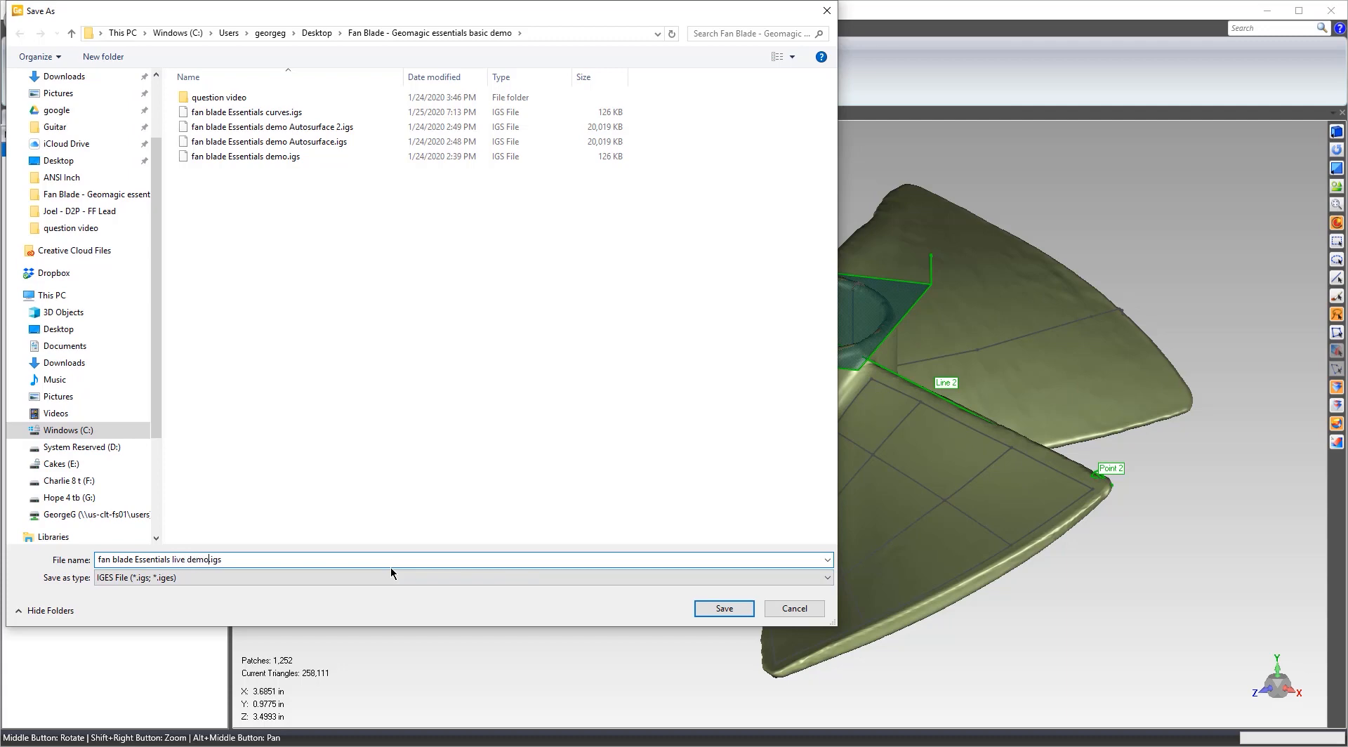
pyautogui.click(723, 609)
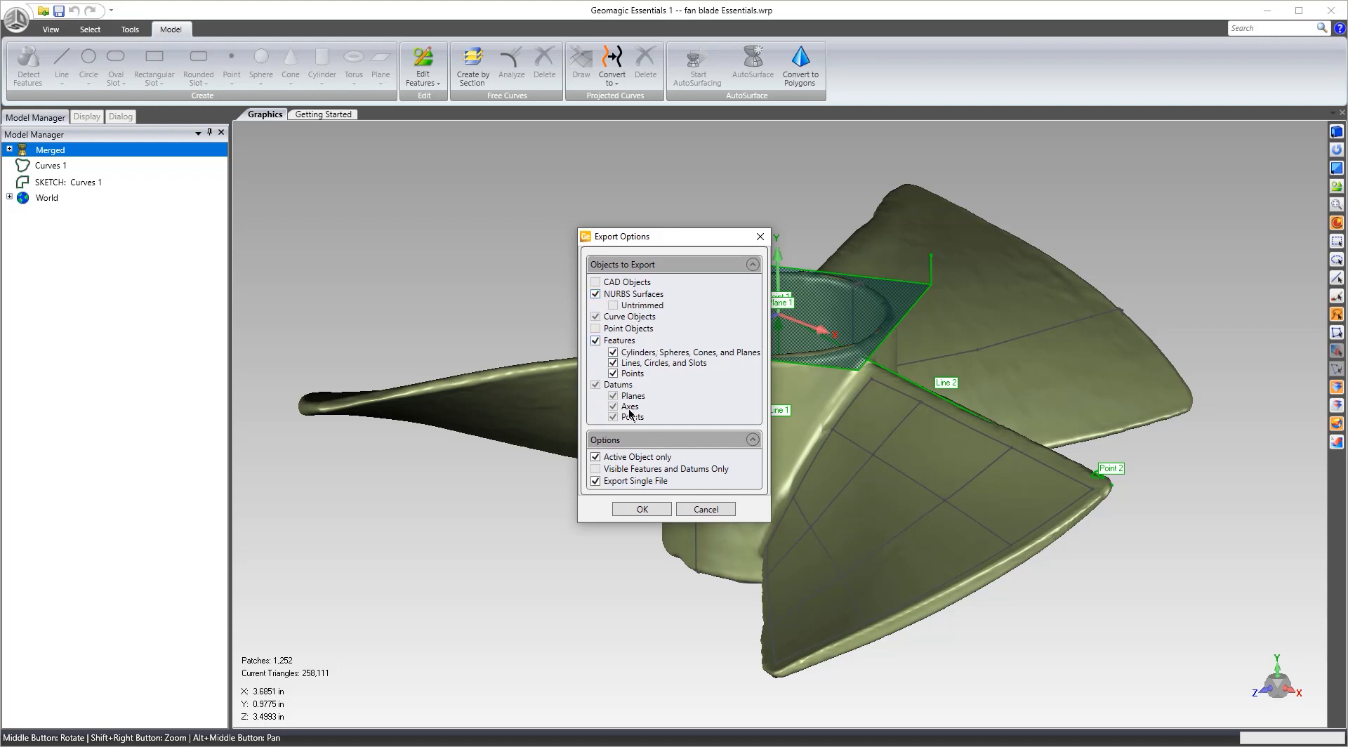
pyautogui.click(644, 509)
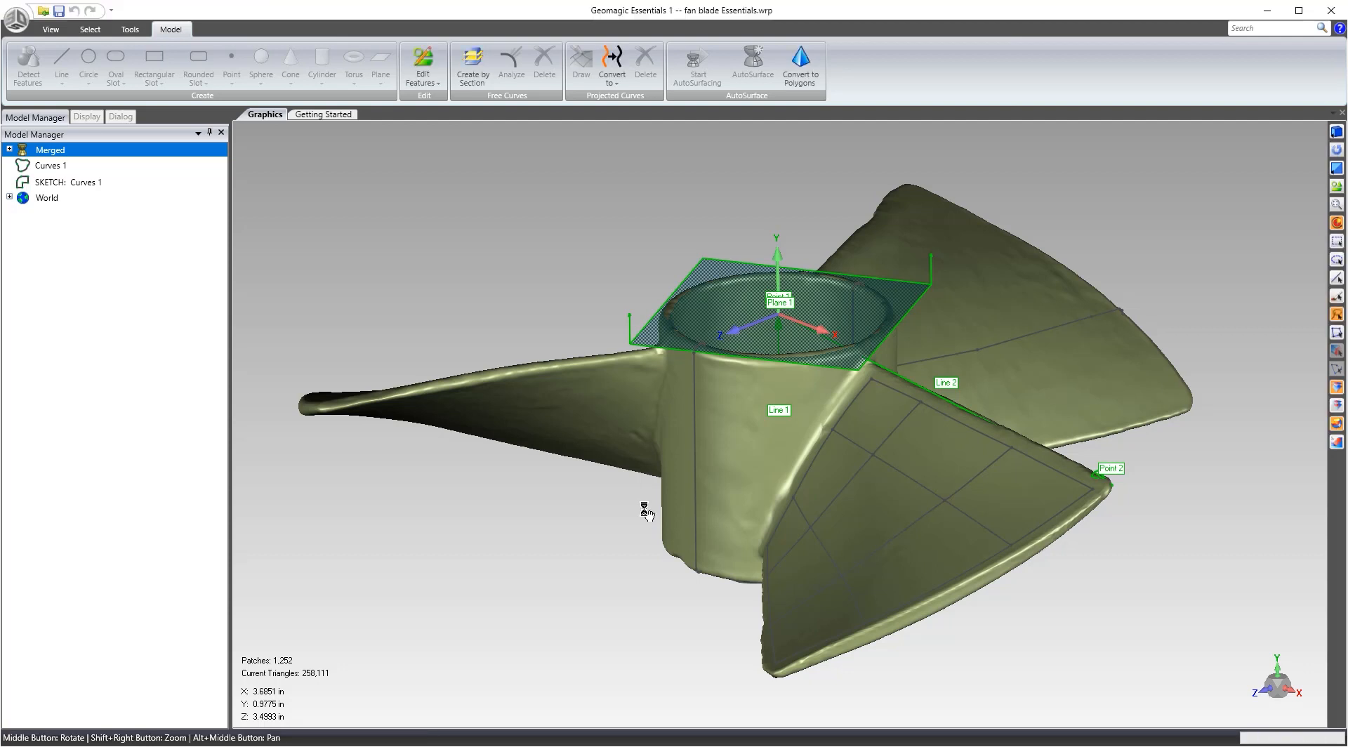
pyautogui.moveTo(990, 407); pyautogui.dragTo(969, 354, button='middle')
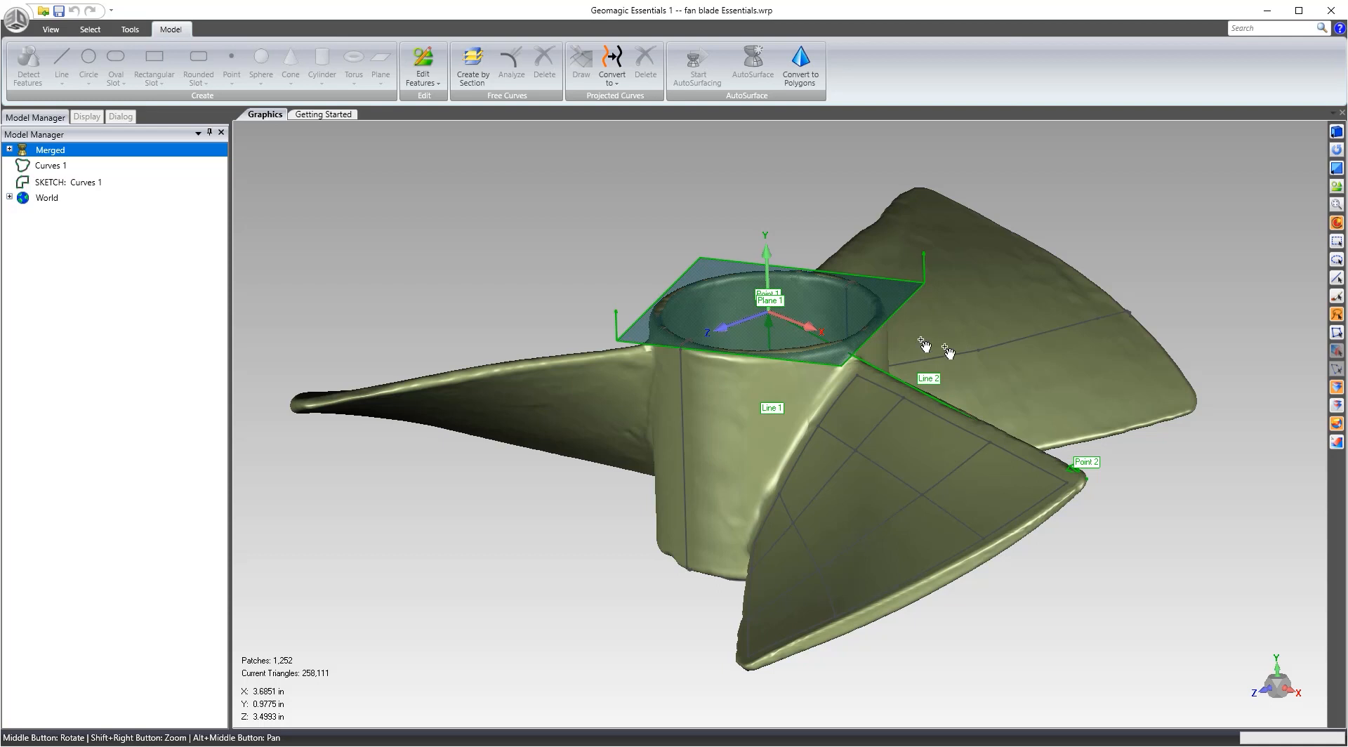
pyautogui.moveTo(893, 356); pyautogui.dragTo(916, 476, button='middle')
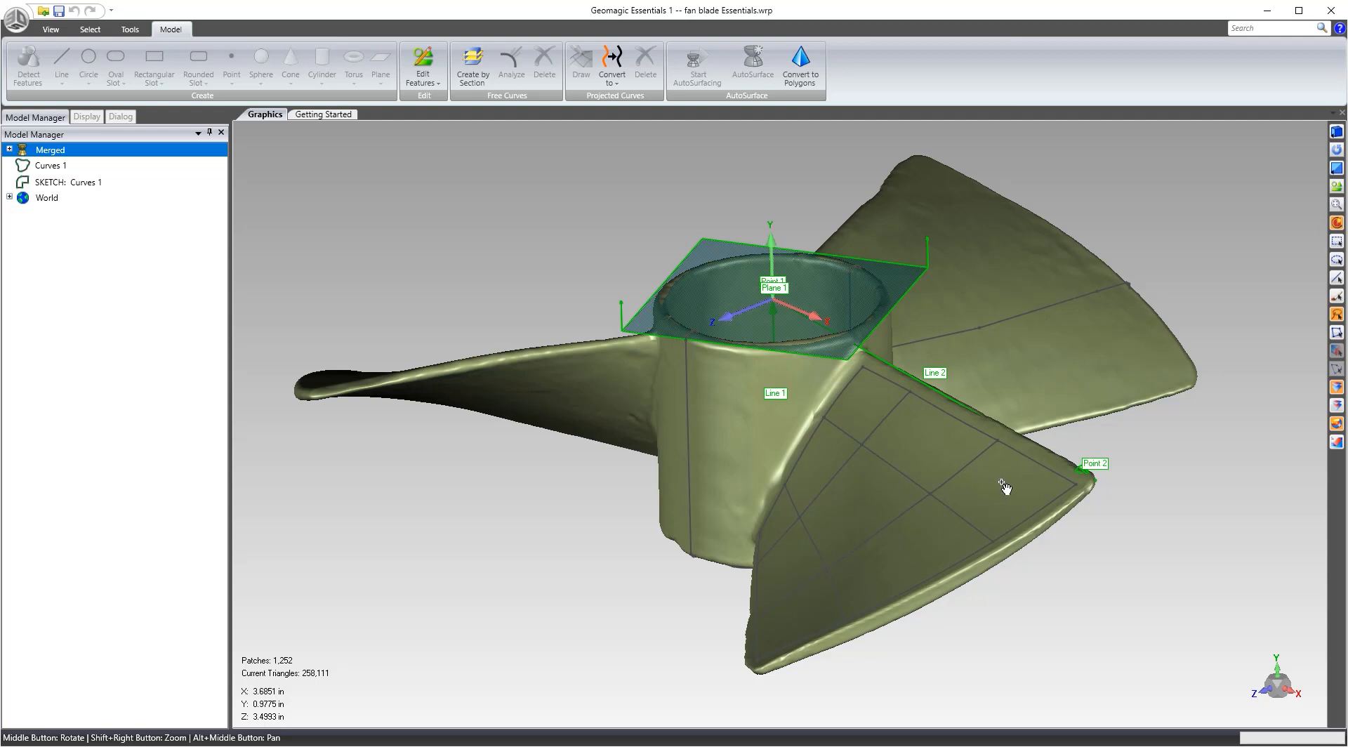
pyautogui.moveTo(933, 451); pyautogui.dragTo(1004, 421, button='middle')
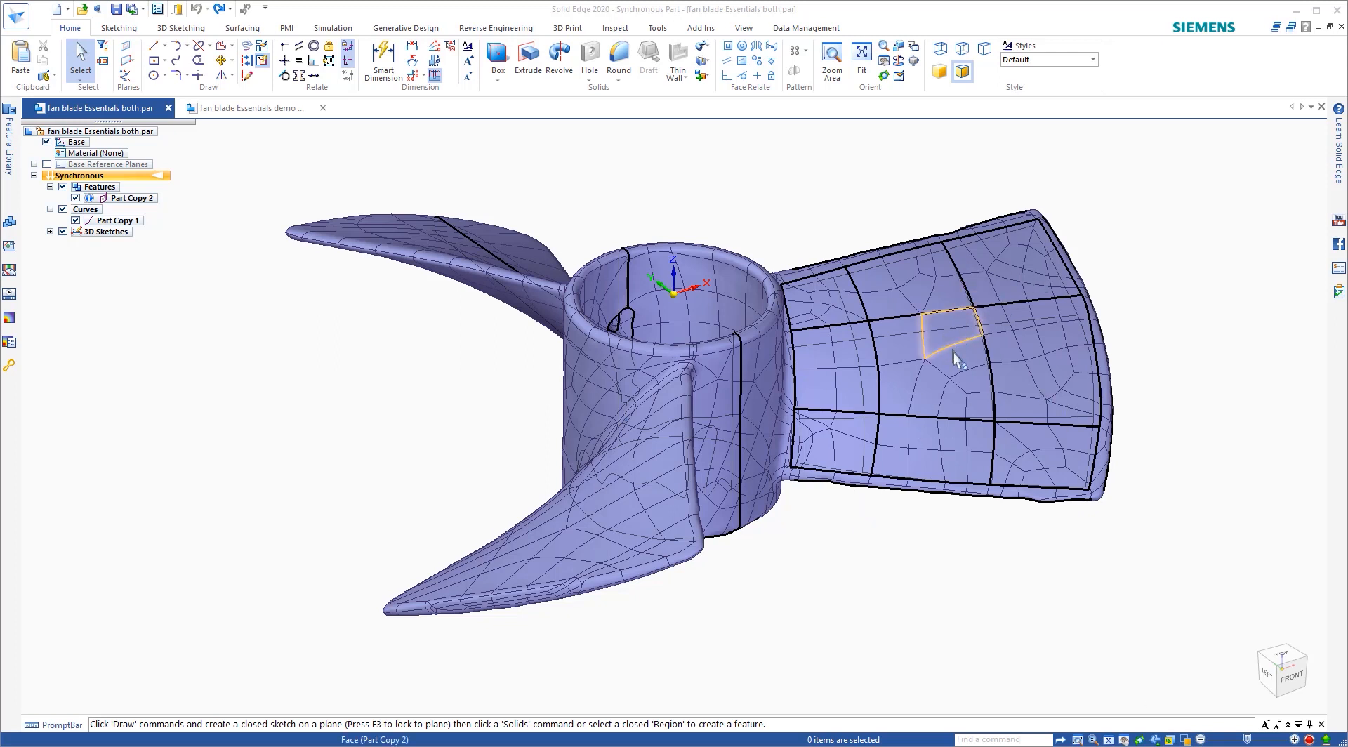
# Hide the imported fan surfaces to examine the curves alone, and show the surfaces again.
pyautogui.click(76, 198)
pyautogui.moveTo(657, 231)
pyautogui.mouseDown(button='middle')
pyautogui.moveTo(657, 343)
pyautogui.moveTo(650, 223)
pyautogui.mouseUp(button='middle')
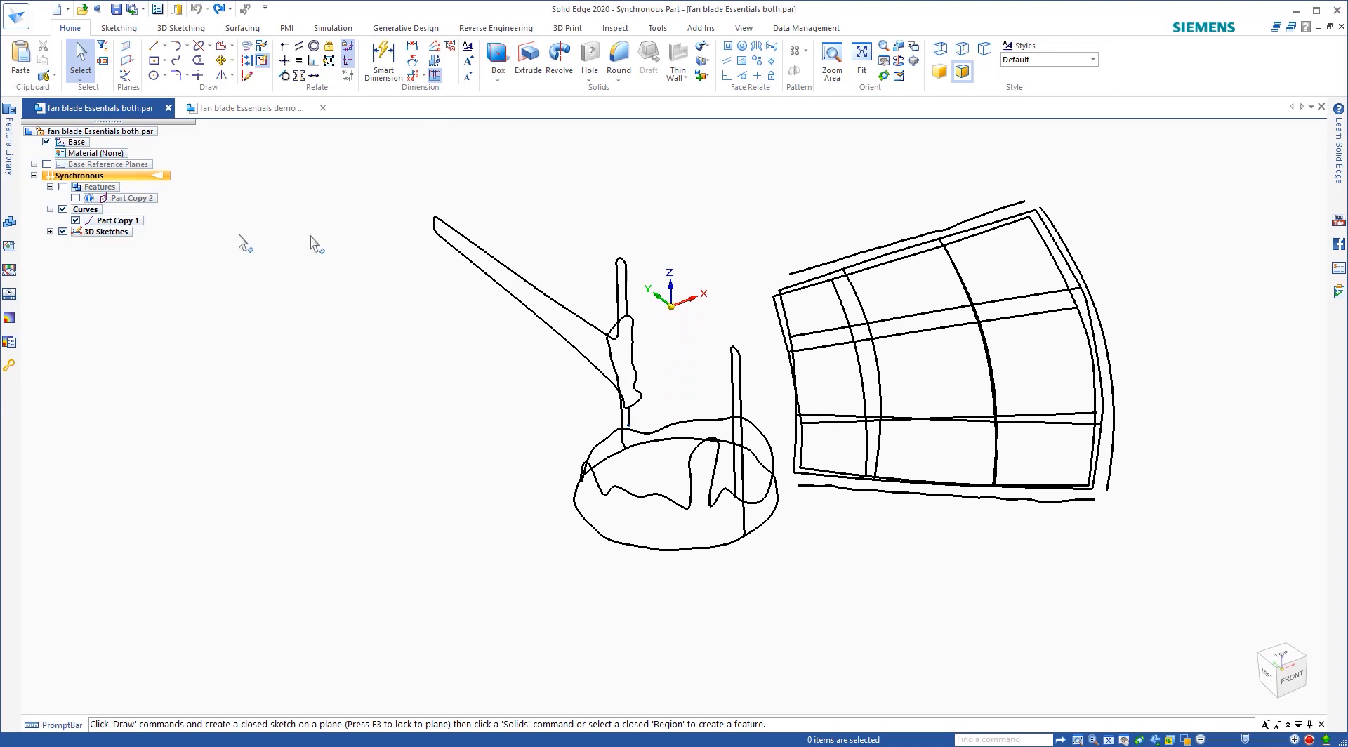
pyautogui.click(63, 188)
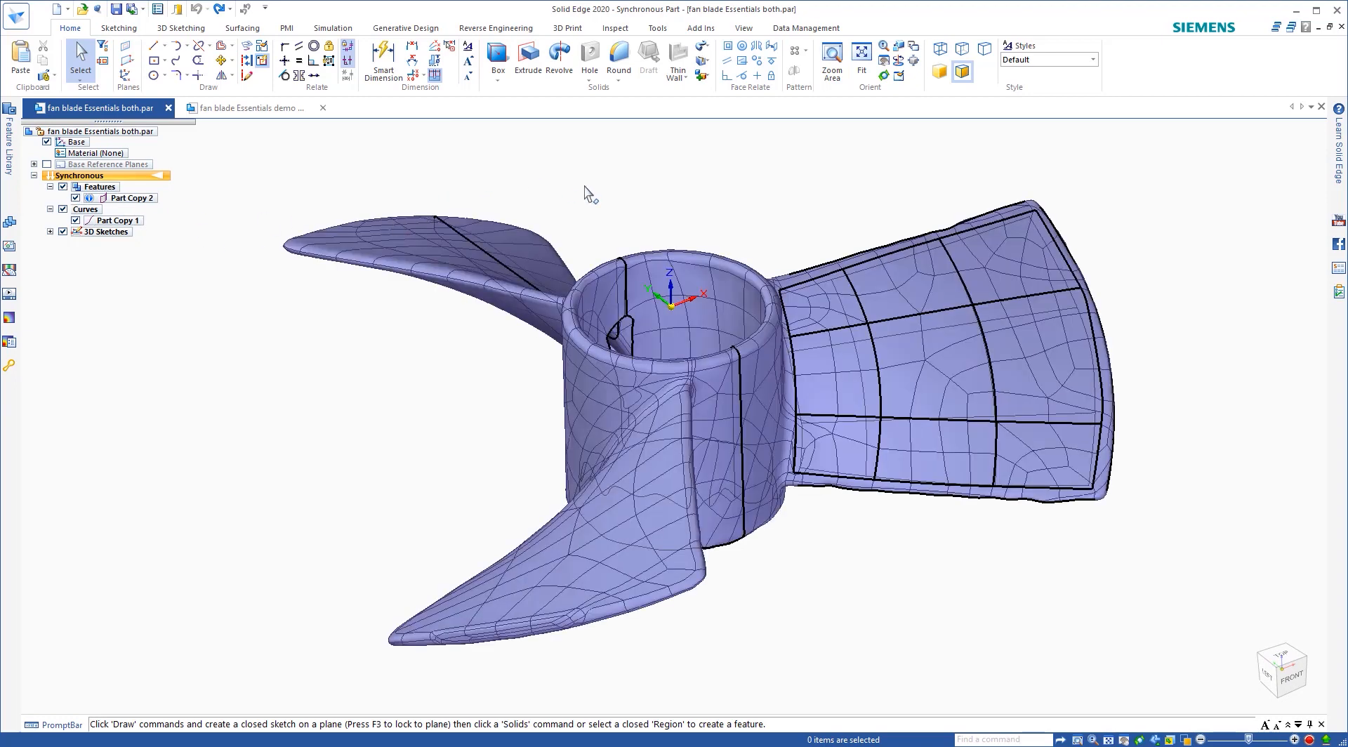
pyautogui.moveTo(647, 245); pyautogui.dragTo(625, 220, button='middle')
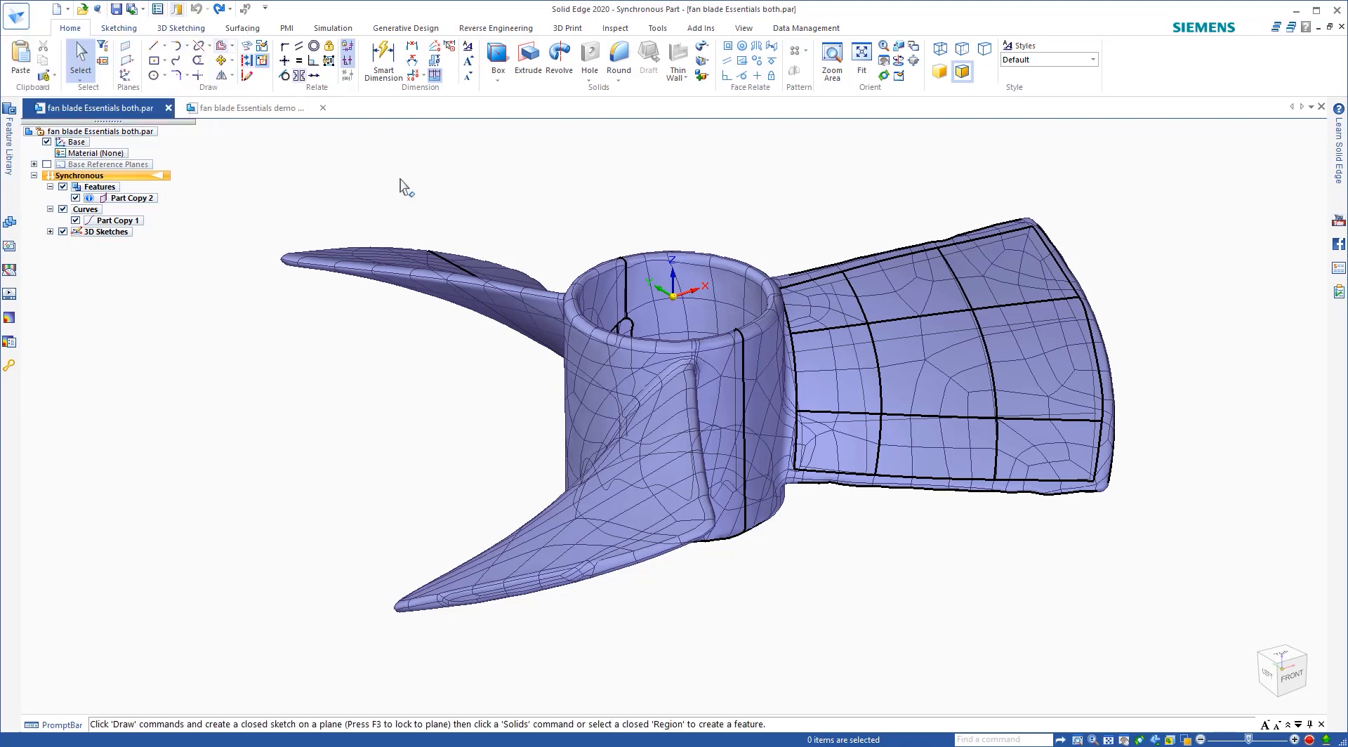
# Switch to the document "fan blade Essentials demo Autosurface 3.par" and inspect its surfaced fan with the extruded block.
pyautogui.click(251, 112)
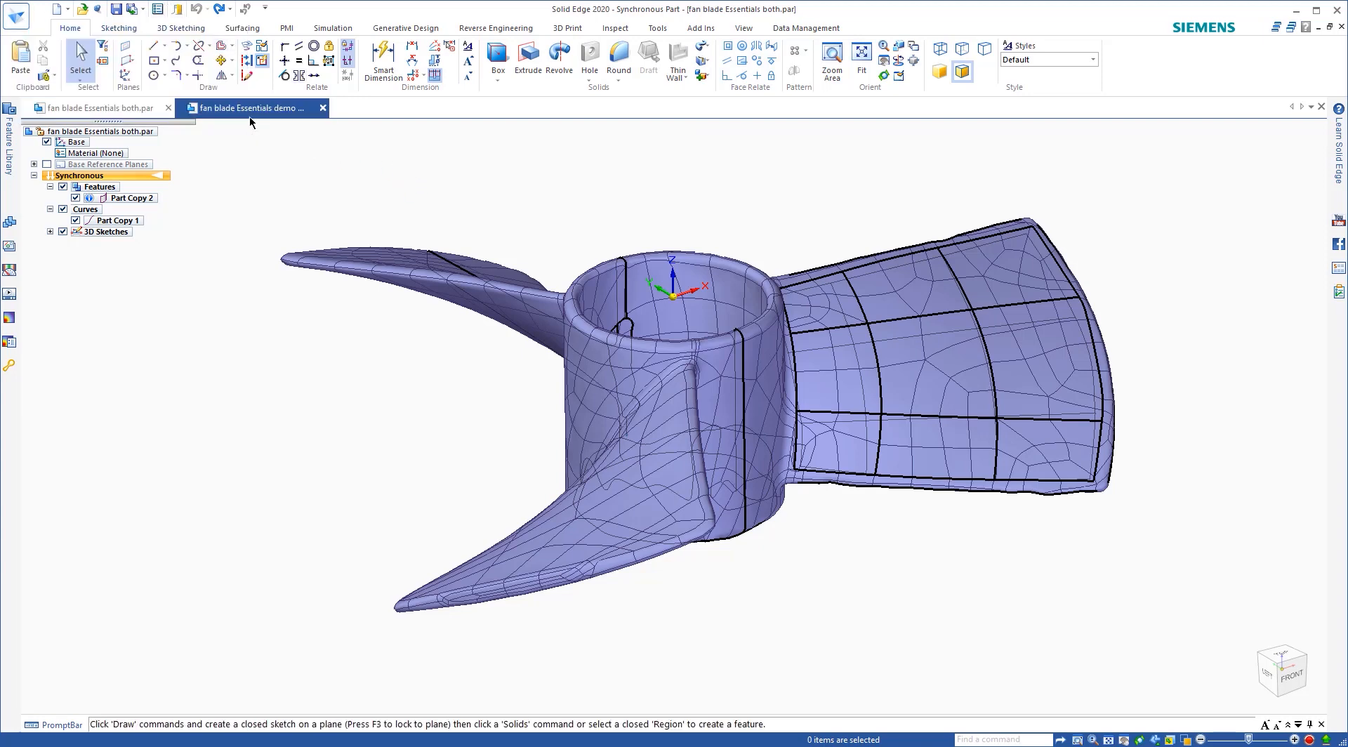
pyautogui.moveTo(889, 407); pyautogui.dragTo(898, 354, button='middle')
pyautogui.scroll(-3, 898, 355)
pyautogui.moveTo(752, 489); pyautogui.dragTo(702, 518, button='middle')
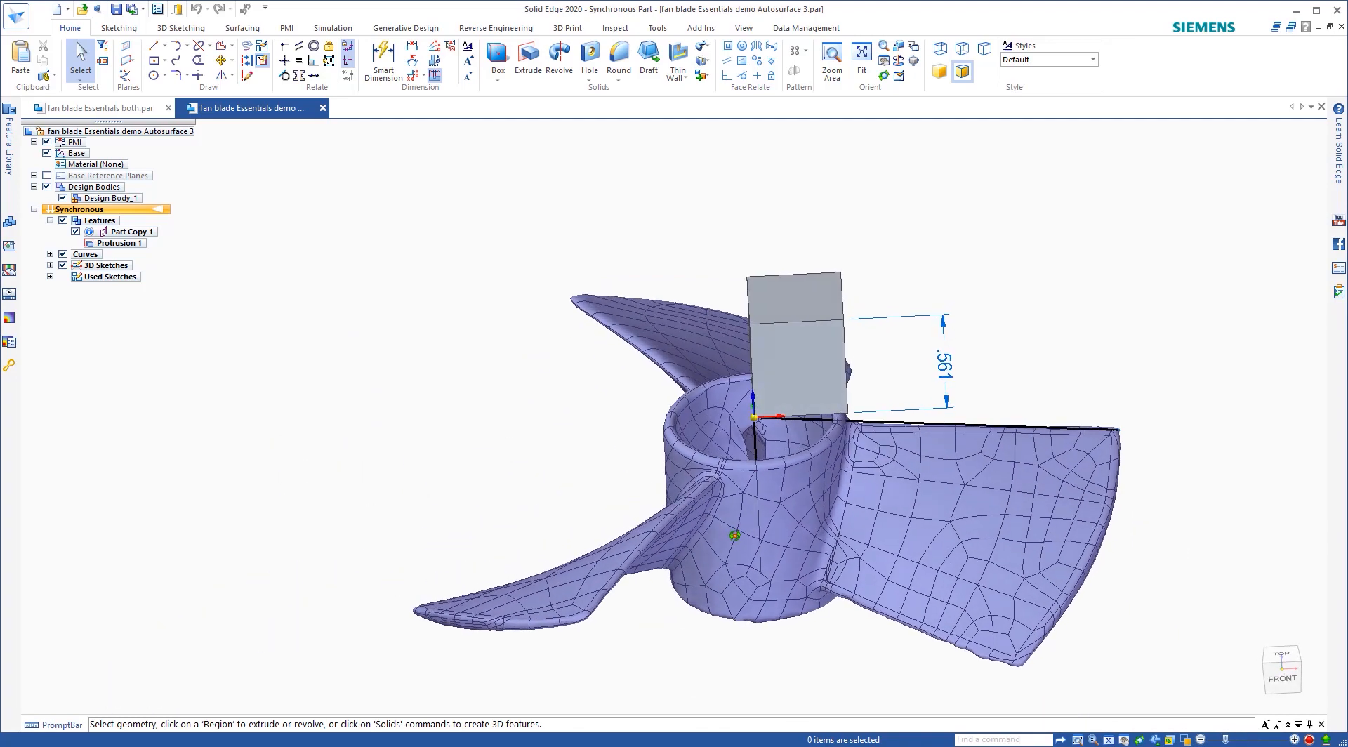
# Return to "fan blade Essentials both.par" and examine how the black curves lie on the fan surfaces from several angles.
pyautogui.click(68, 107)
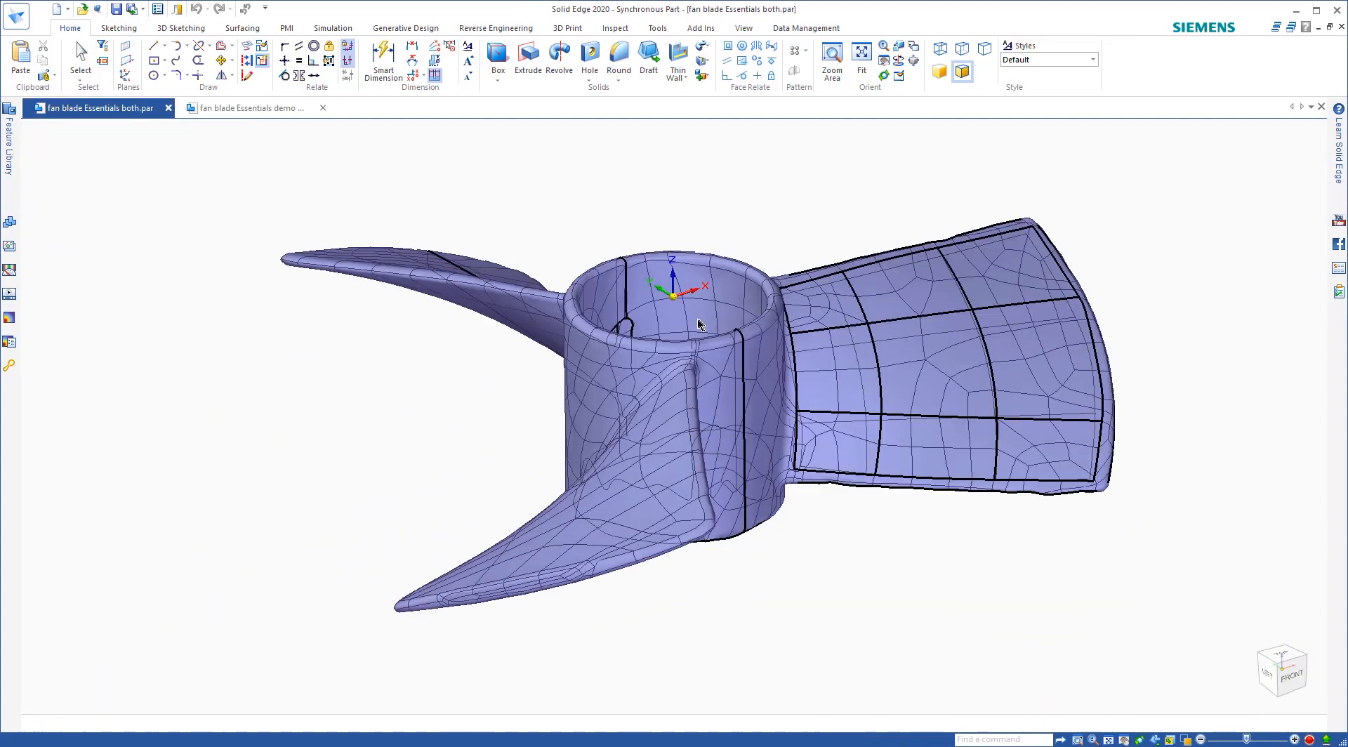
pyautogui.moveTo(790, 186); pyautogui.dragTo(771, 226, button='middle')
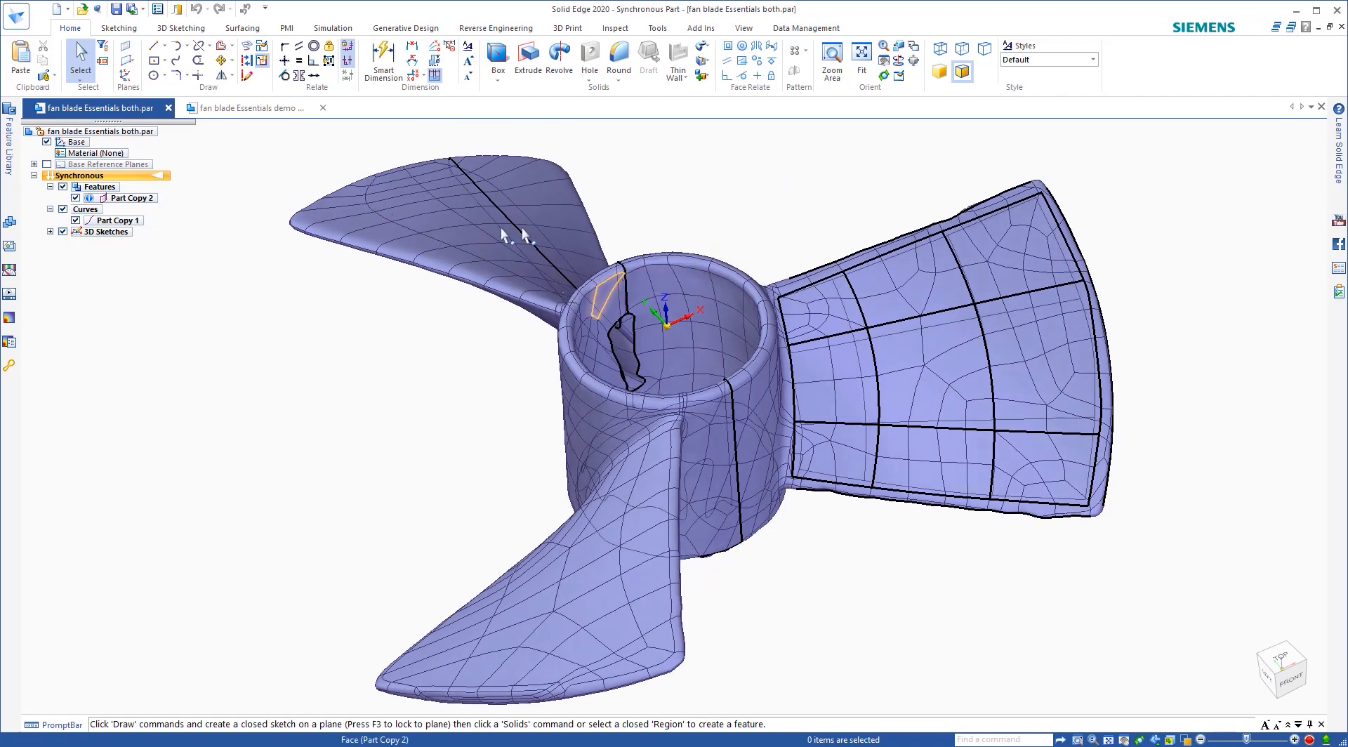
pyautogui.scroll(-3, 561, 214)
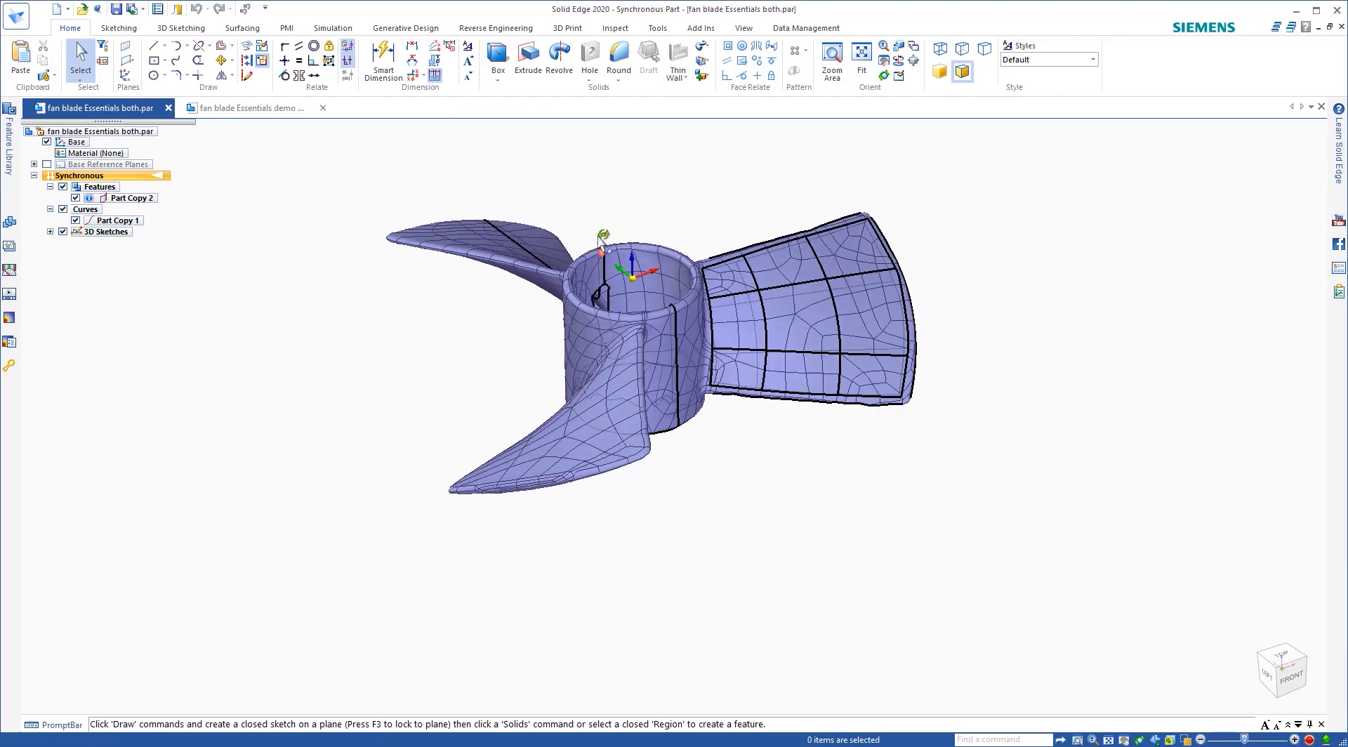
pyautogui.scroll(5, 600, 268)
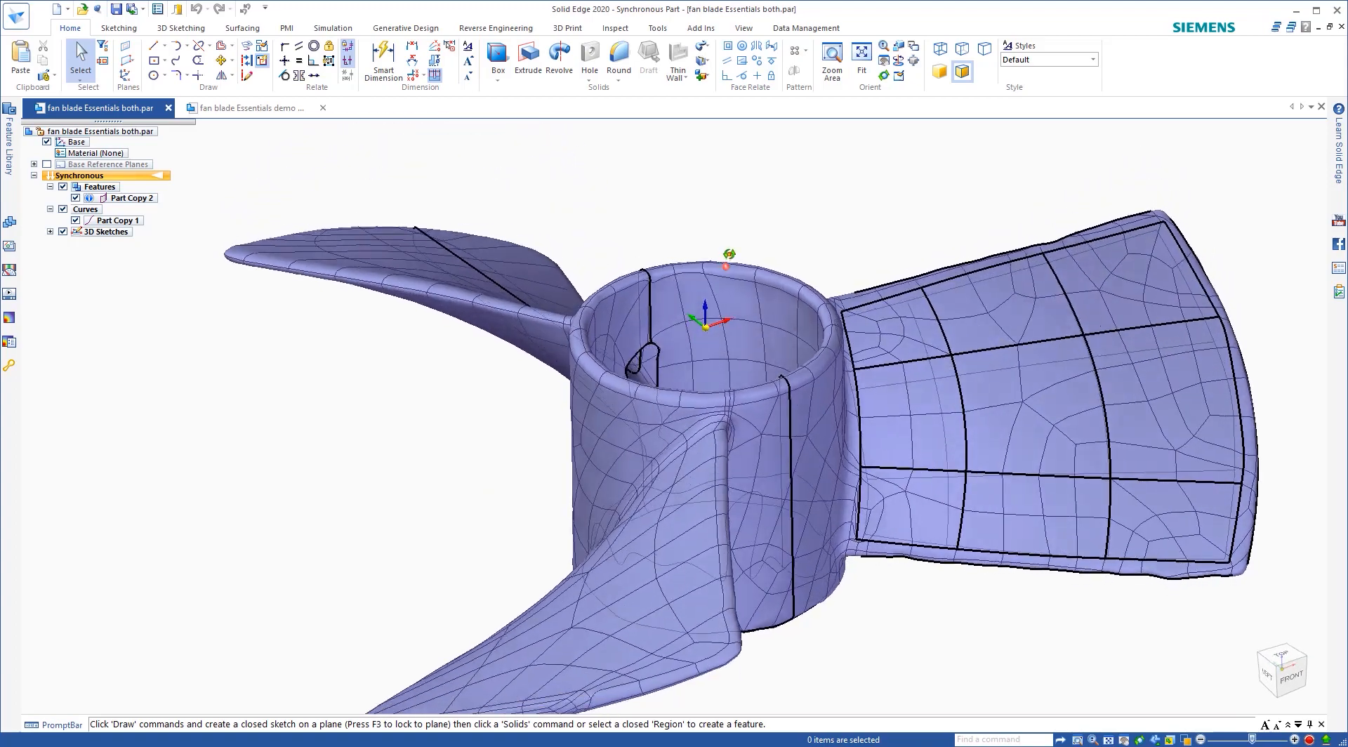
pyautogui.moveTo(1044, 439); pyautogui.dragTo(841, 285, button='middle')
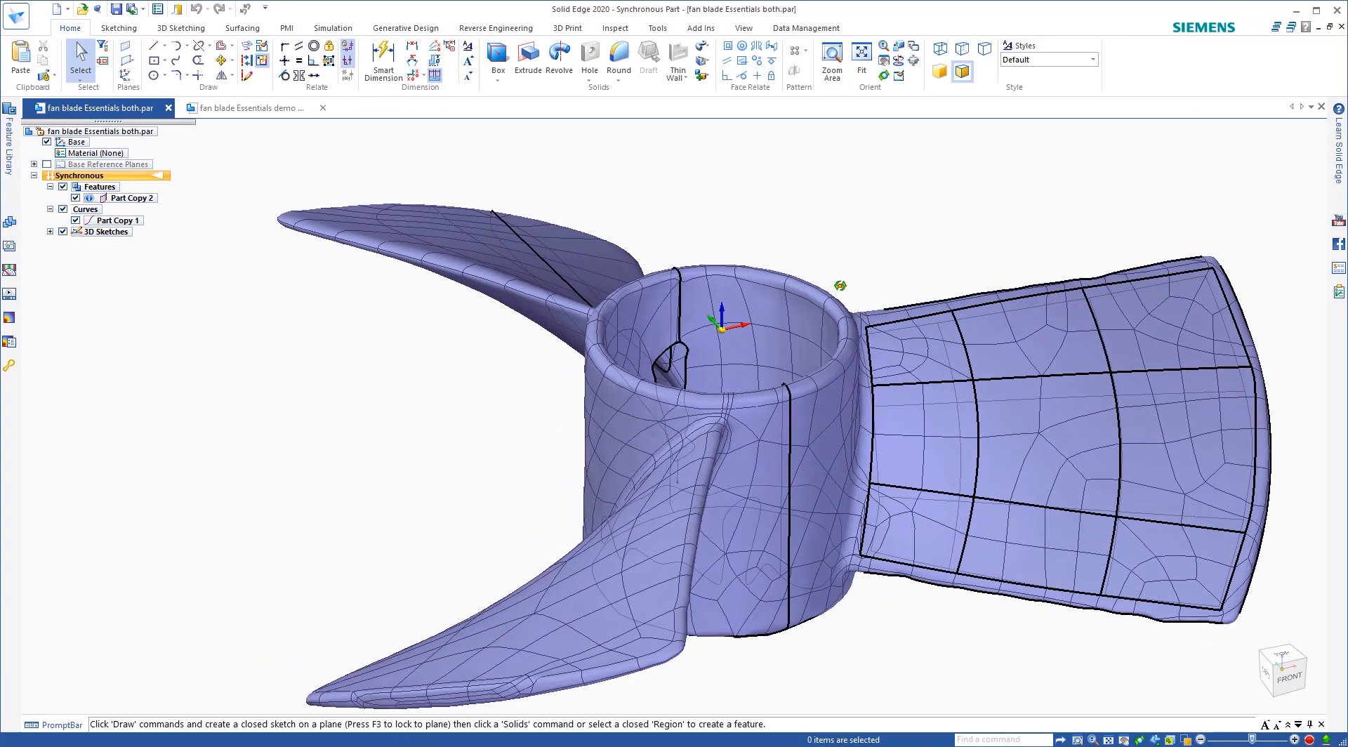
pyautogui.scroll(-3, 841, 285)
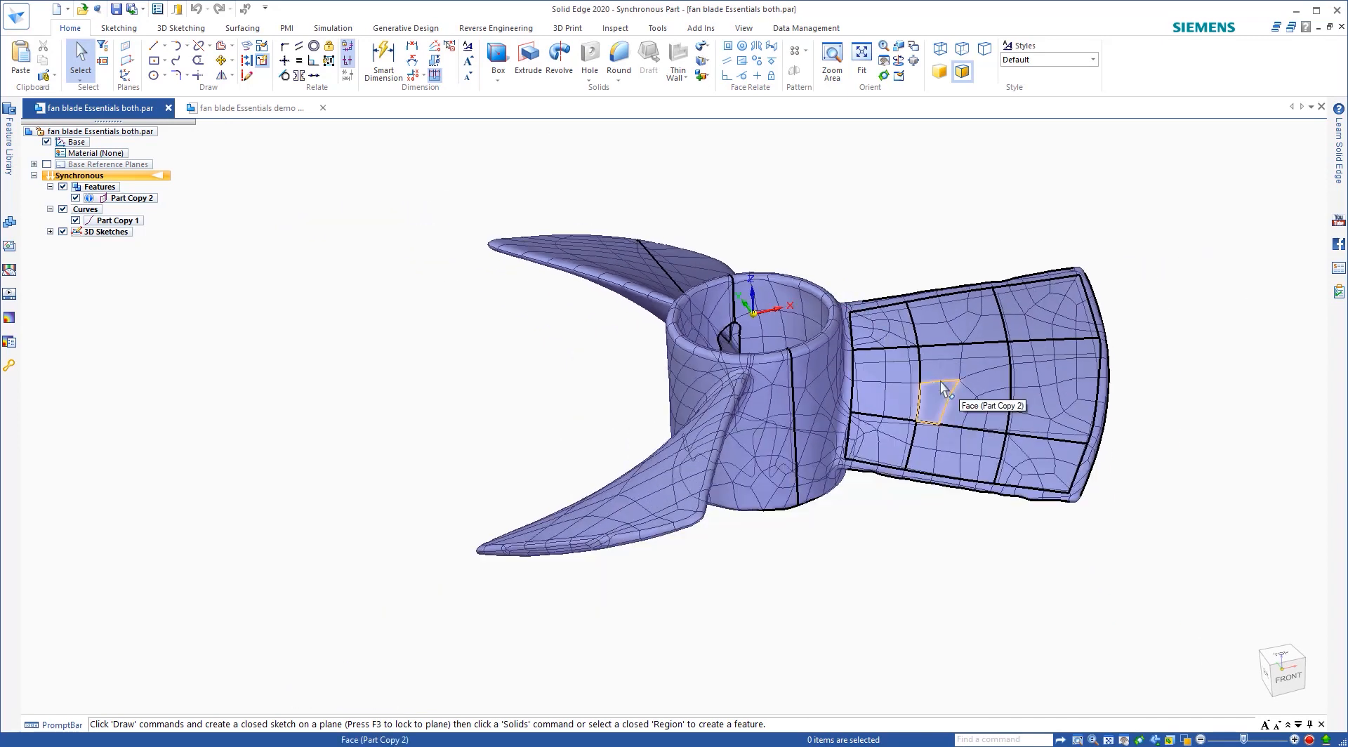
pyautogui.moveTo(997, 238)
pyautogui.mouseDown(button='middle')
pyautogui.moveTo(998, 226)
pyautogui.moveTo(996, 245)
pyautogui.mouseUp(button='middle')
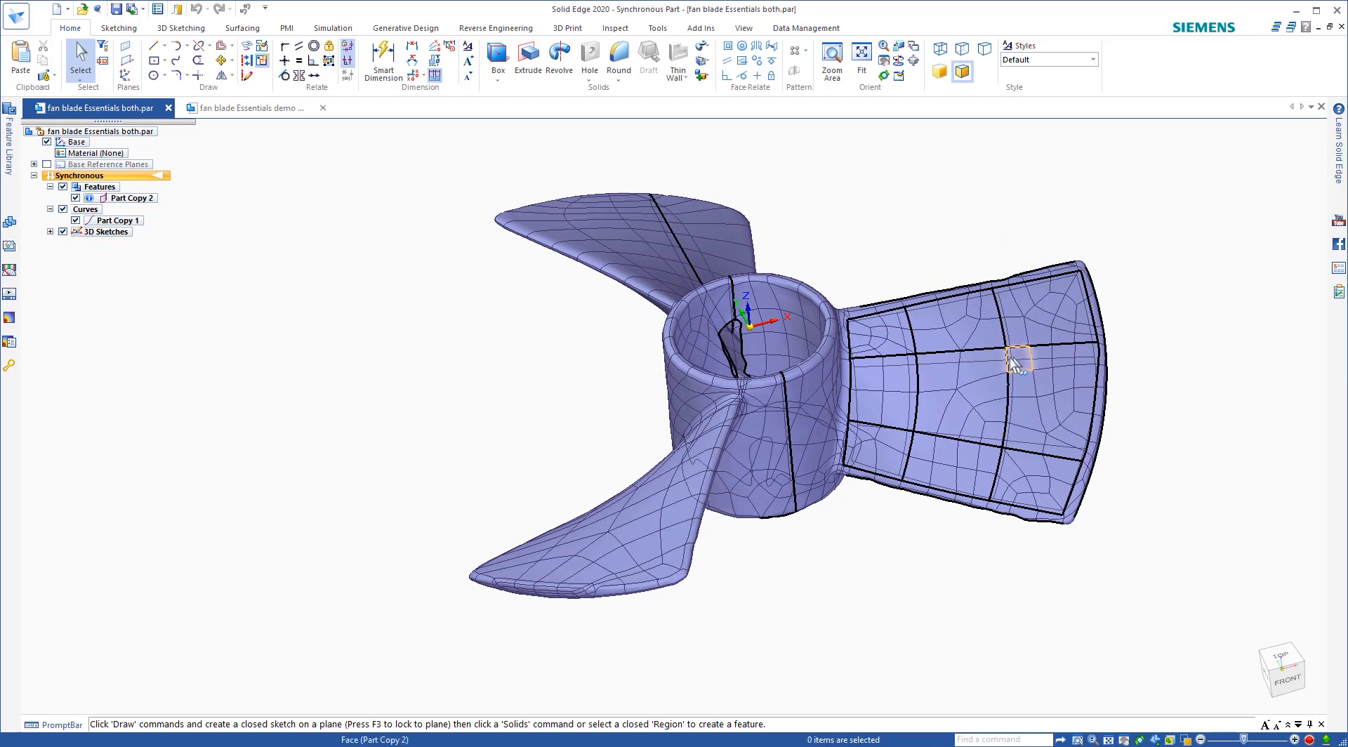
pyautogui.scroll(1, 1015, 362)
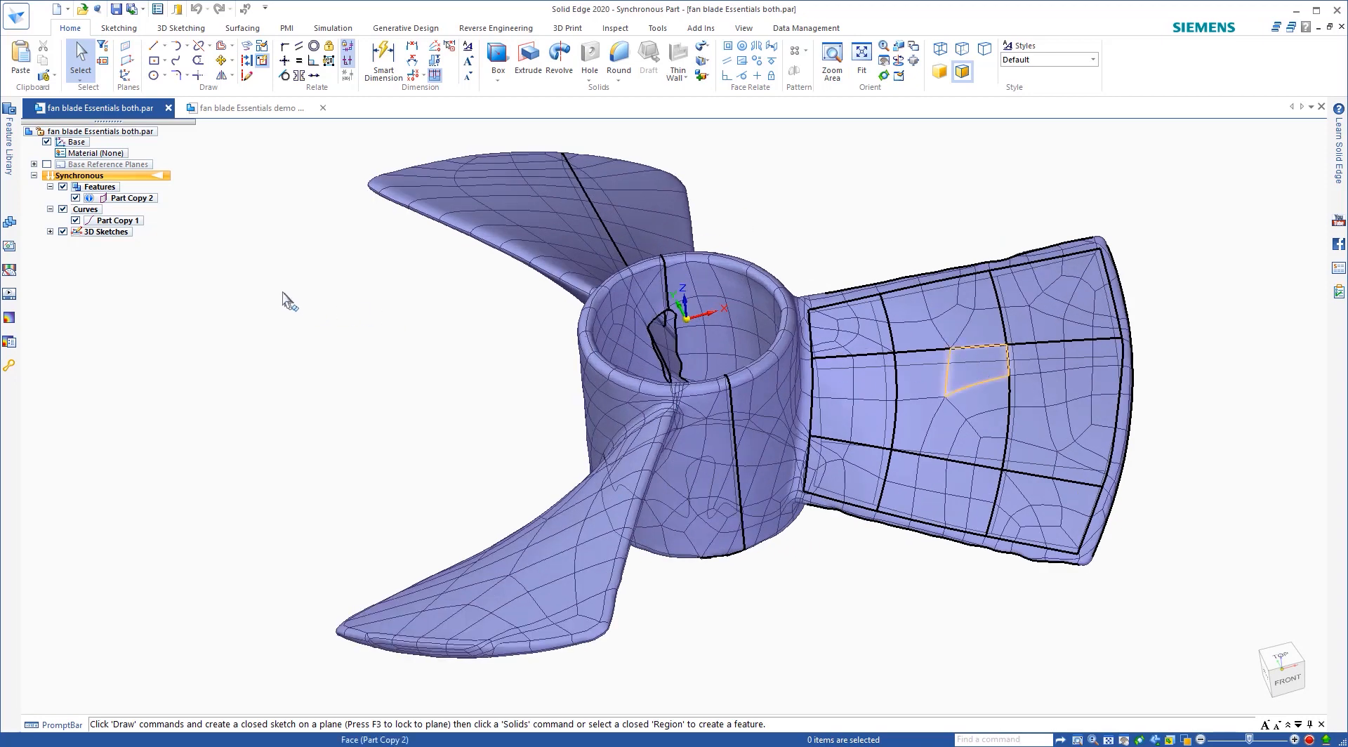
# Hide the Part Copy 2 surfaces and look over the remaining curve network of the blade and hub.
pyautogui.click(75, 198)
pyautogui.moveTo(872, 386); pyautogui.dragTo(791, 337, button='middle')
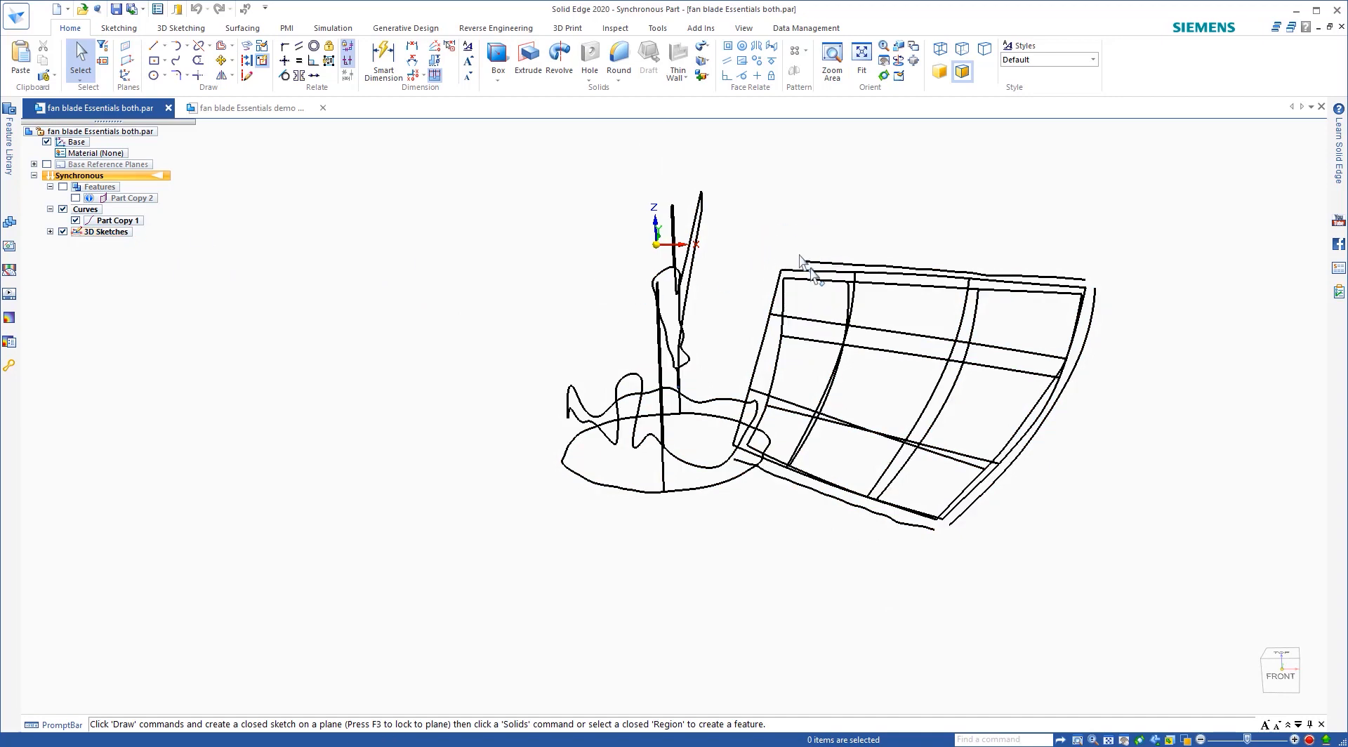
pyautogui.moveTo(846, 422); pyautogui.dragTo(825, 376, button='middle')
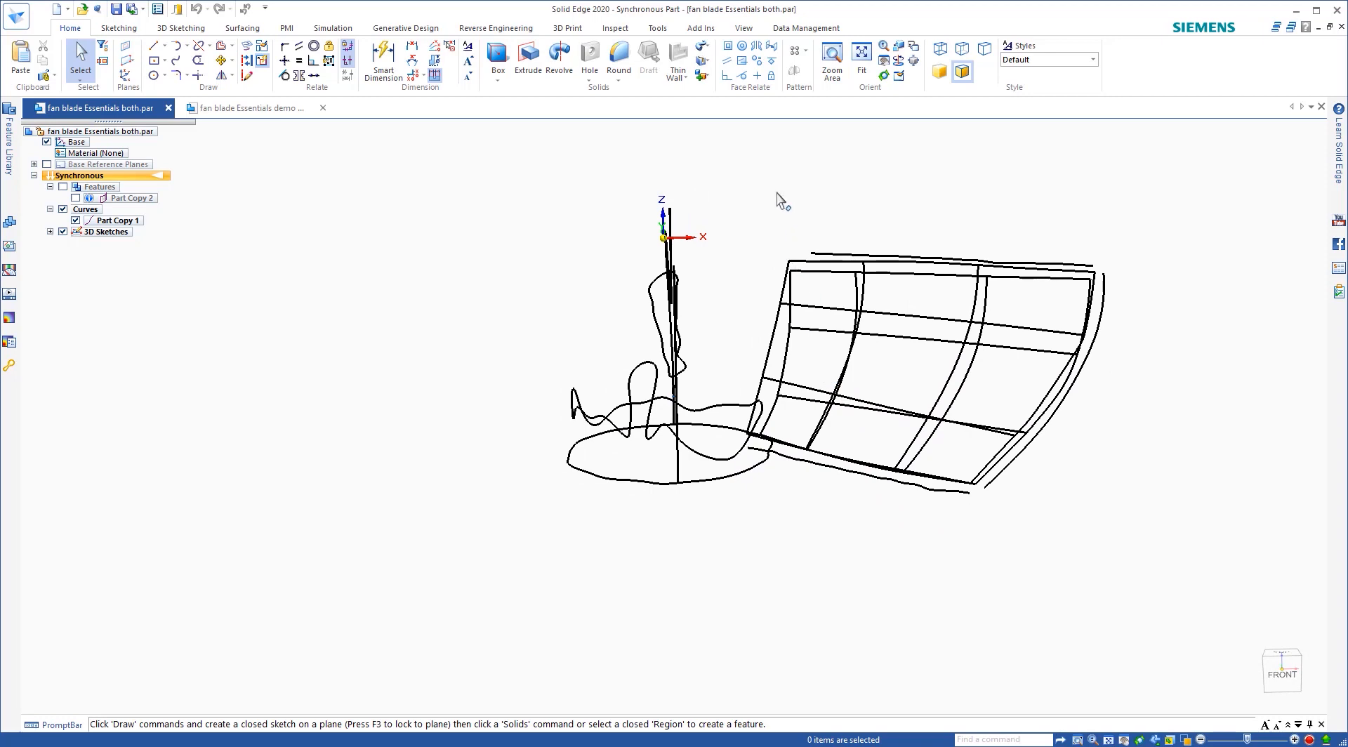
pyautogui.scroll(2, 793, 334)
pyautogui.moveTo(797, 333)
pyautogui.mouseDown(button='middle')
pyautogui.moveTo(807, 330)
pyautogui.moveTo(779, 337)
pyautogui.moveTo(799, 320)
pyautogui.moveTo(796, 288)
pyautogui.mouseUp(button='middle')
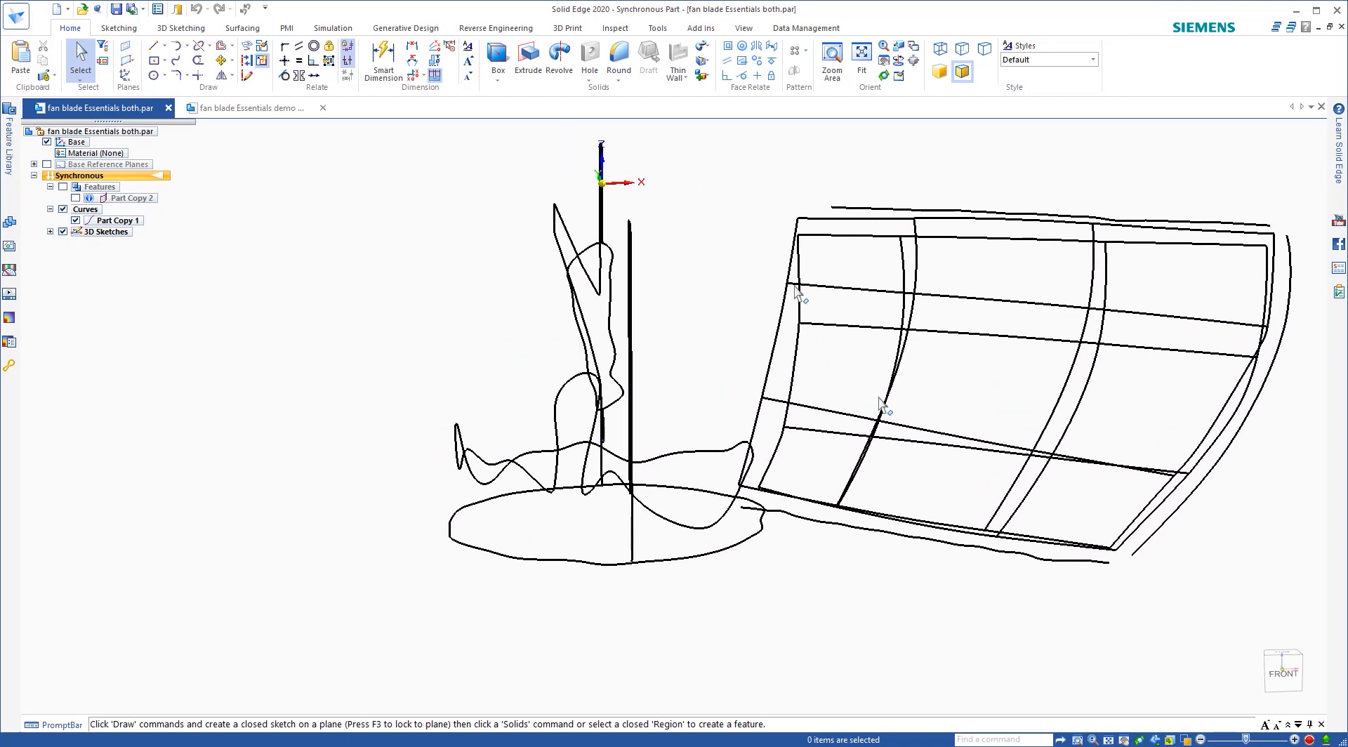
pyautogui.moveTo(869, 385)
pyautogui.mouseDown(button='middle')
pyautogui.moveTo(924, 379)
pyautogui.moveTo(938, 346)
pyautogui.moveTo(971, 385)
pyautogui.moveTo(994, 303)
pyautogui.moveTo(981, 326)
pyautogui.moveTo(984, 440)
pyautogui.moveTo(1004, 413)
pyautogui.moveTo(981, 400)
pyautogui.moveTo(1001, 413)
pyautogui.mouseUp(button='middle')
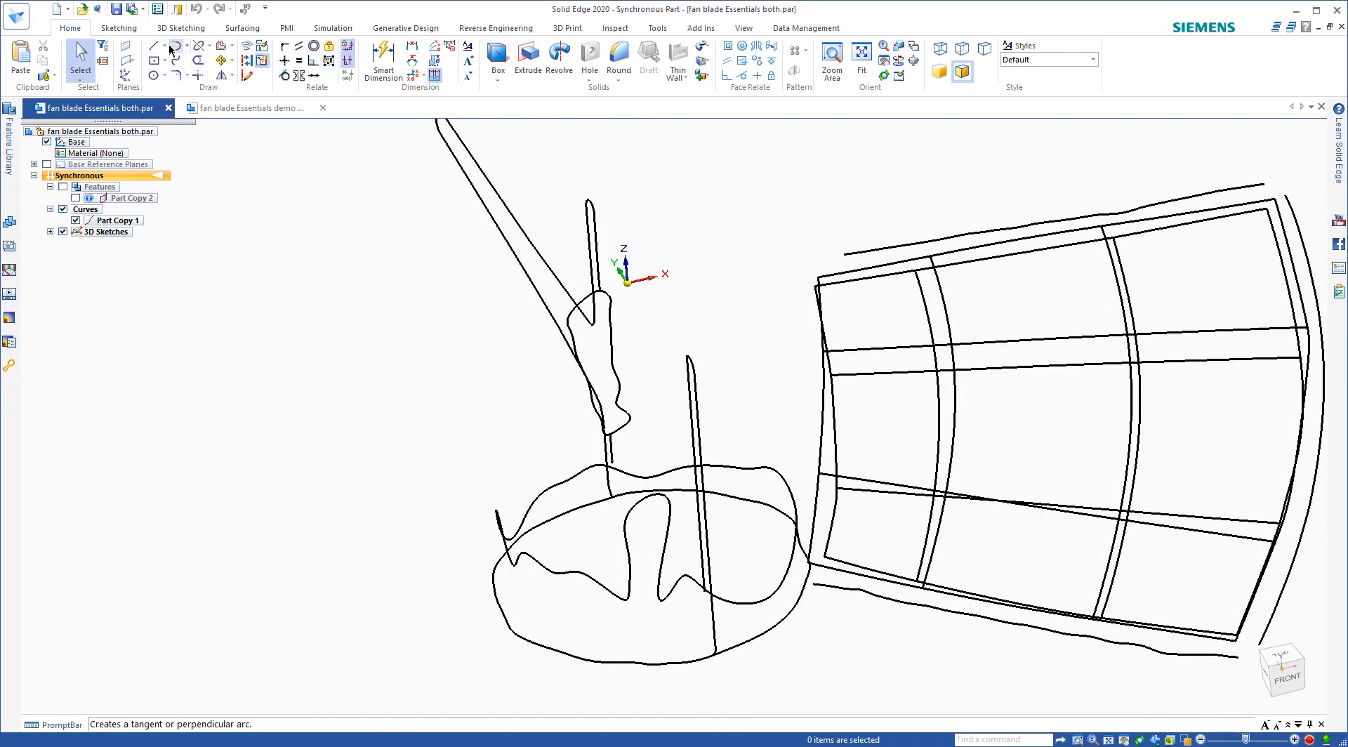
# Create a keypoint curve through the four grid points along the hub-side edge of the blade's curve network.
pyautogui.click(246, 28)
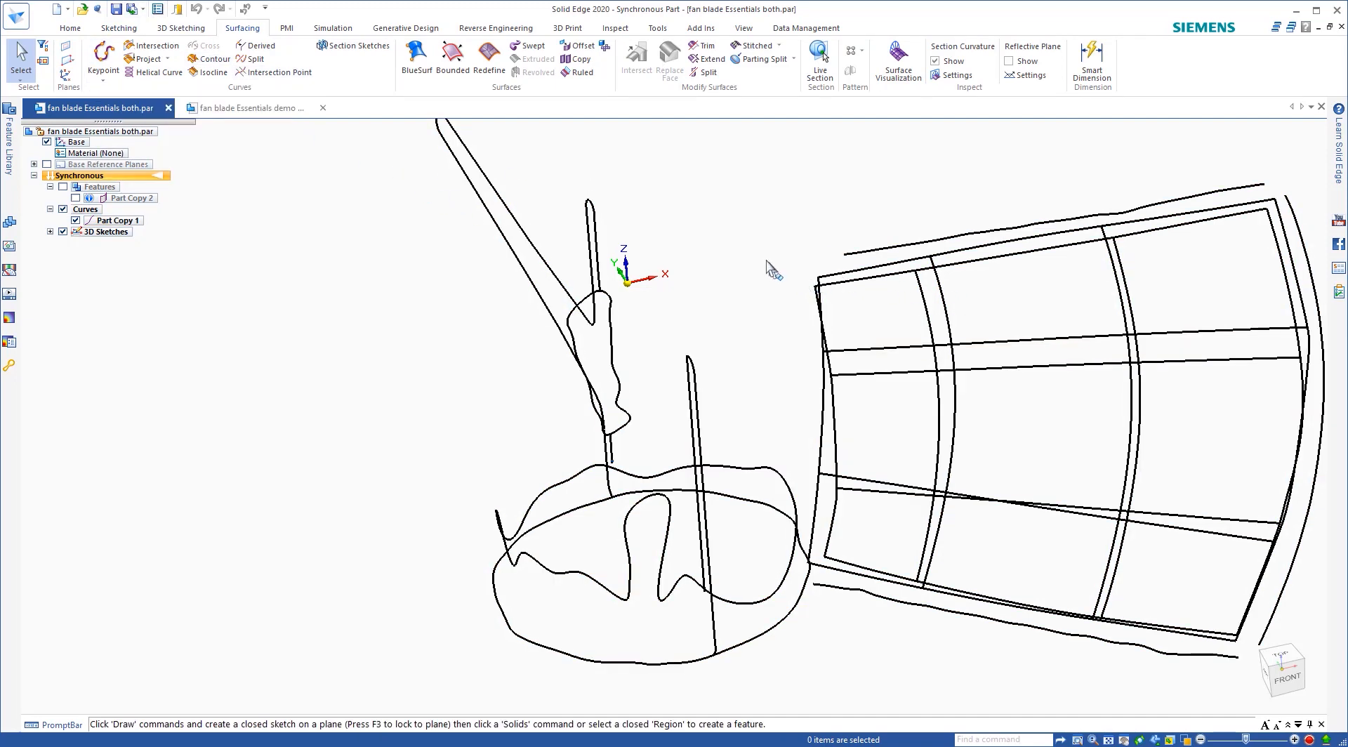
pyautogui.moveTo(766, 260); pyautogui.dragTo(734, 250, button='middle')
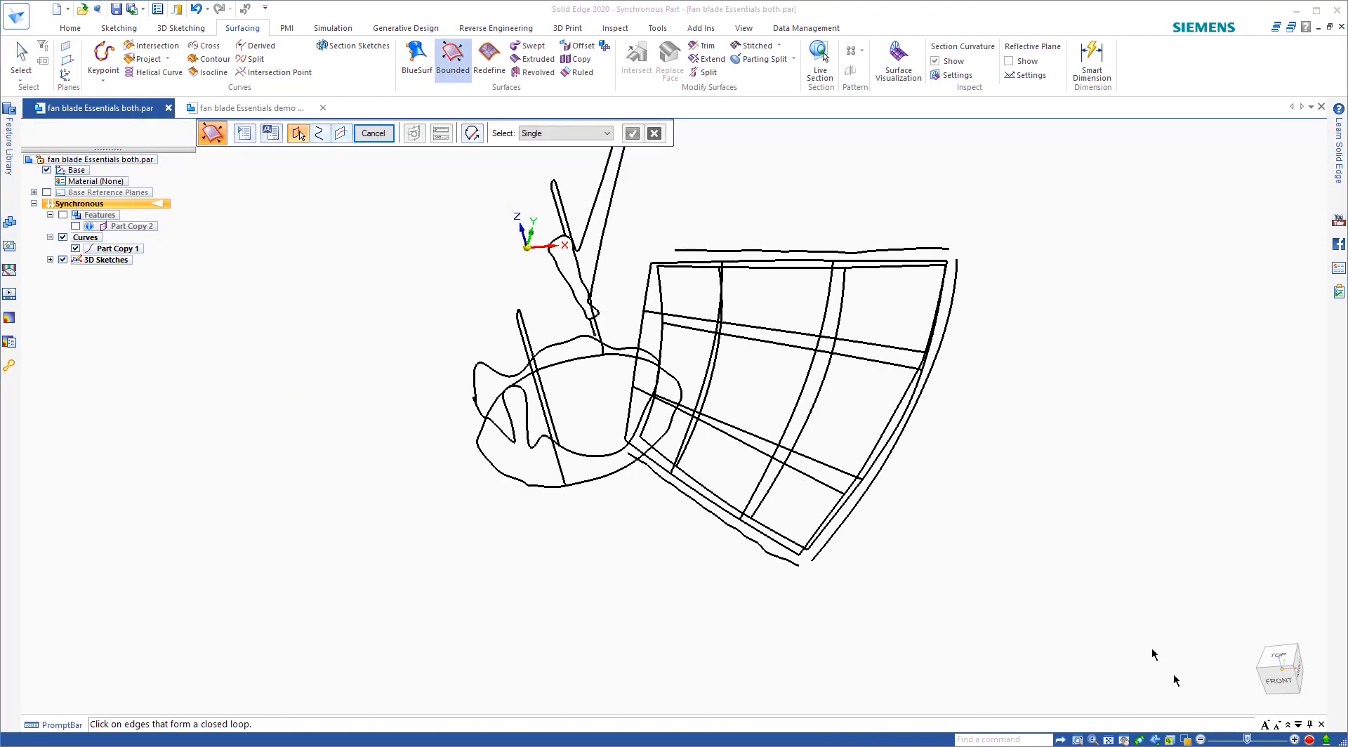
pyautogui.scroll(1, 675, 316)
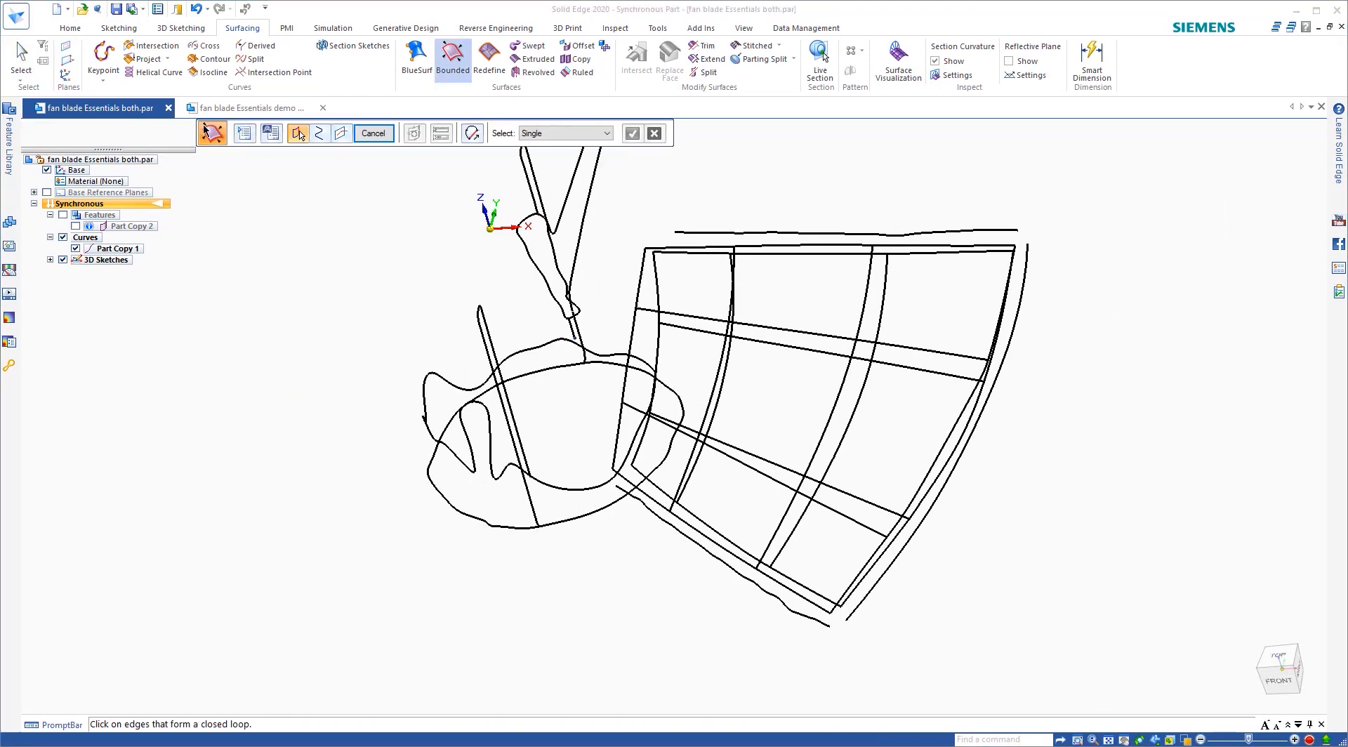
pyautogui.click(105, 53)
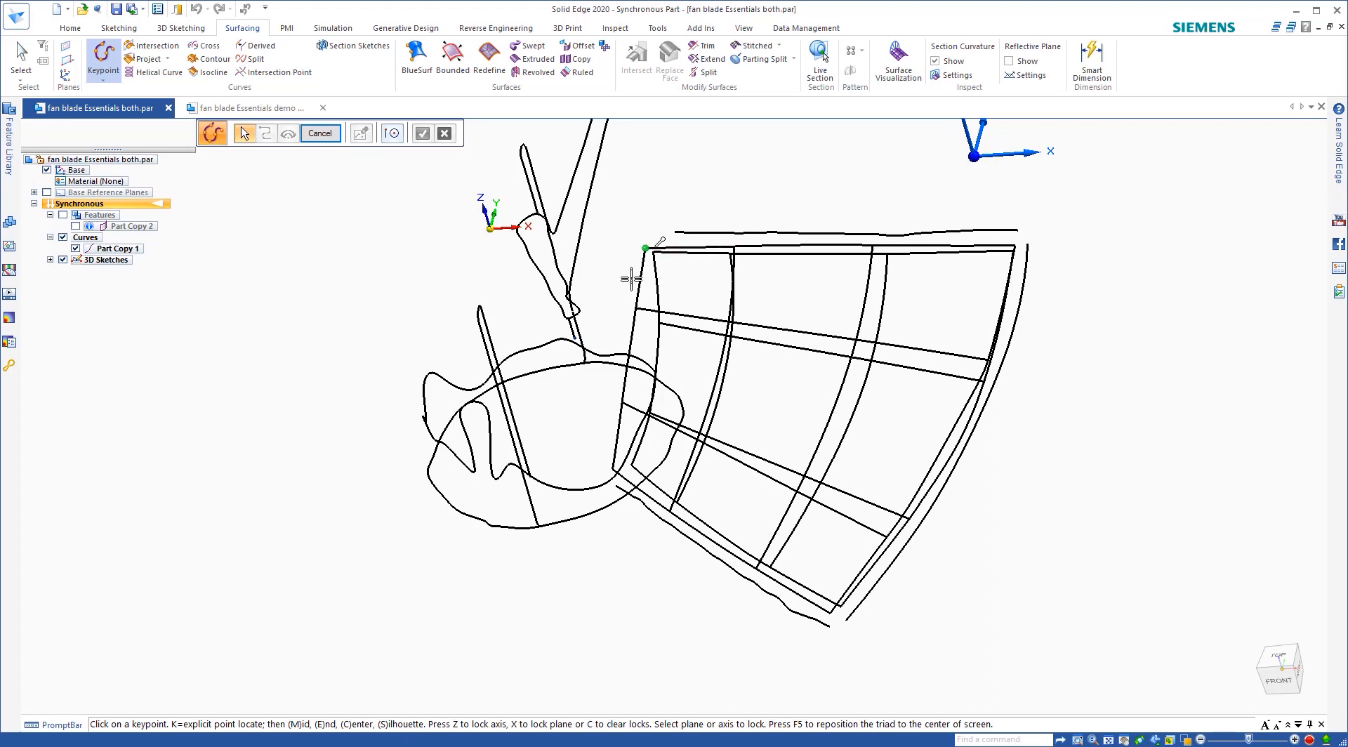
pyautogui.click(636, 308)
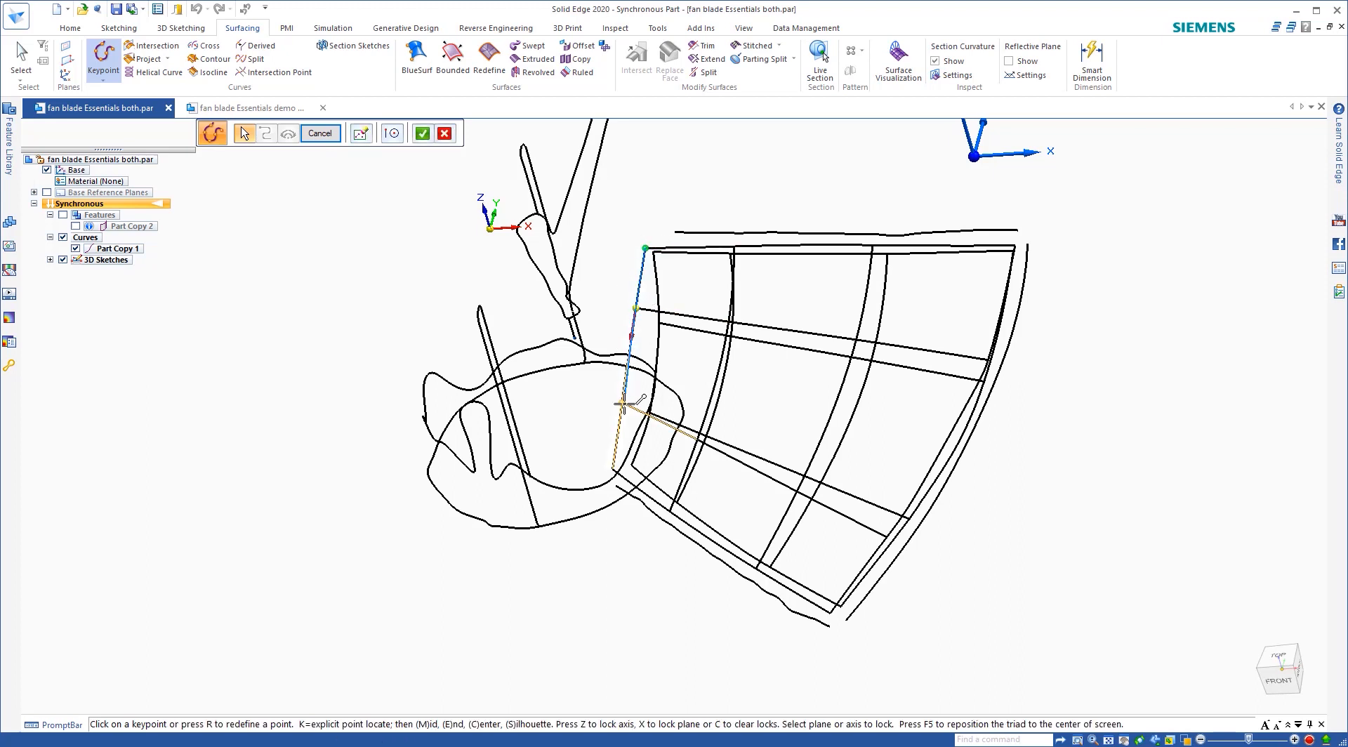
pyautogui.click(621, 403)
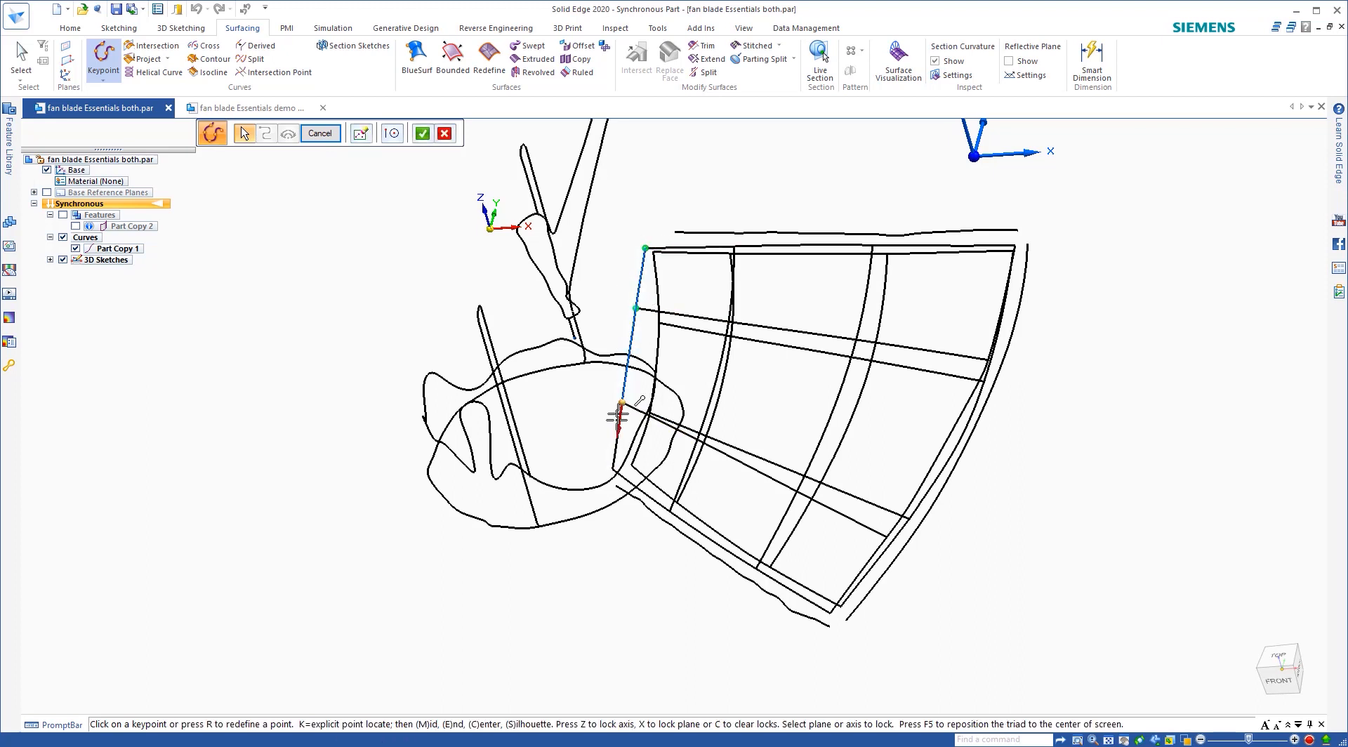
pyautogui.click(612, 468)
pyautogui.rightClick(602, 428)
pyautogui.moveTo(562, 362); pyautogui.dragTo(572, 356, button='middle')
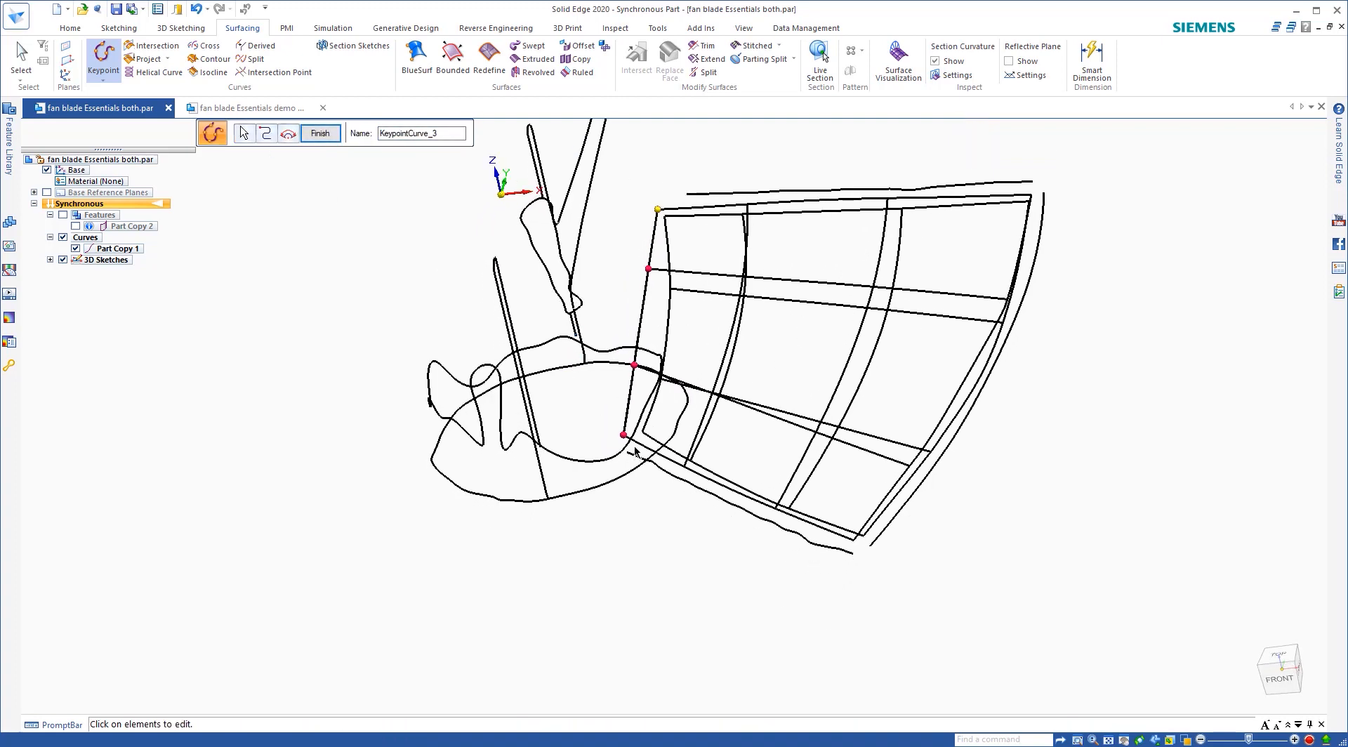
pyautogui.click(324, 135)
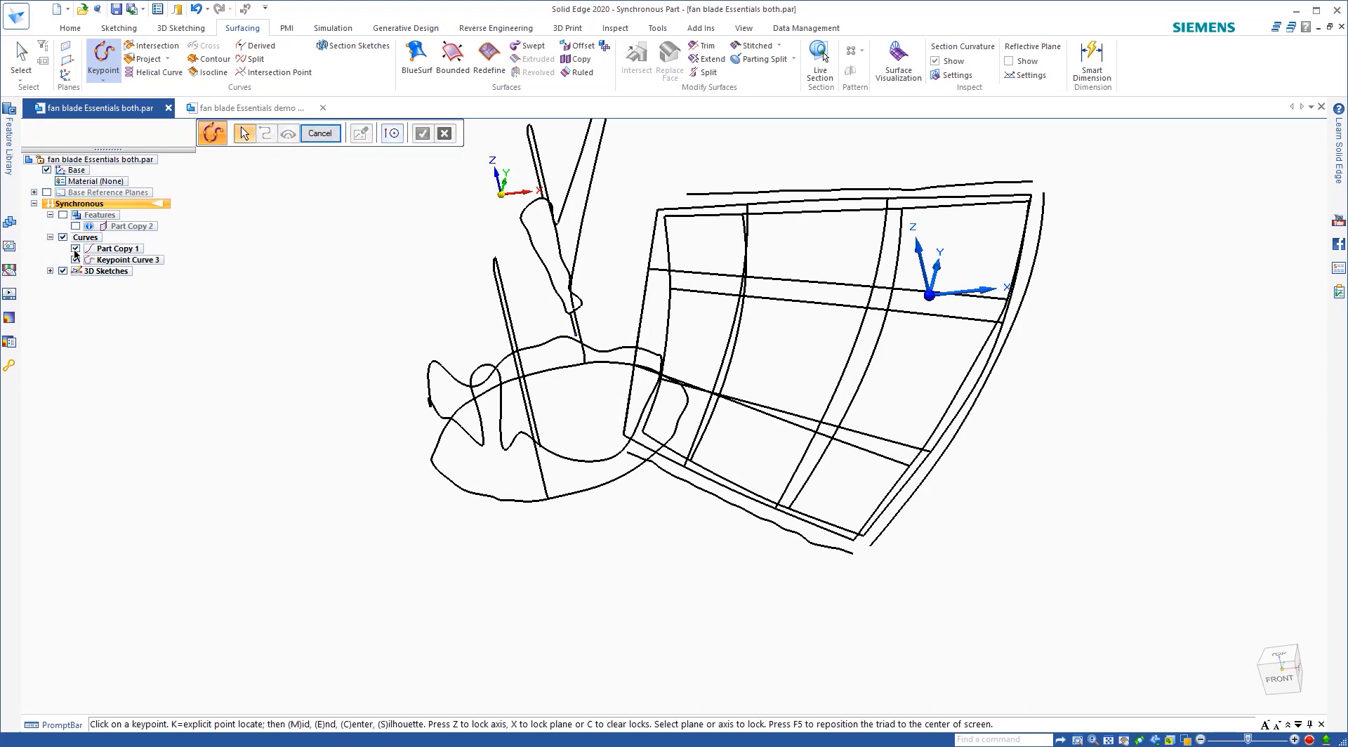
# Hide the imported Part Copy 1 curves to check the new keypoint curve, and show them again.
pyautogui.moveTo(761, 325); pyautogui.dragTo(697, 326, button='middle')
pyautogui.hotkey('ctrl', 'f')
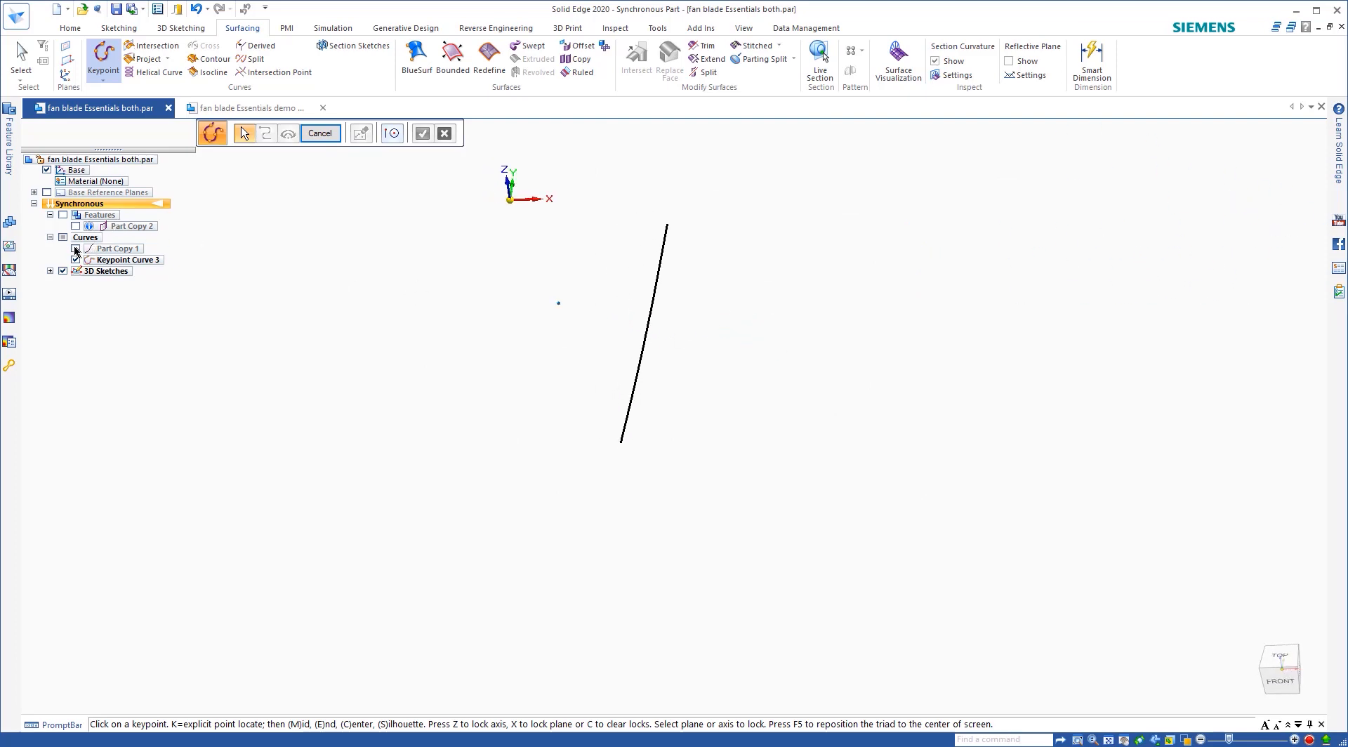
pyautogui.click(75, 247)
# Create a keypoint curve through the four grid points along the blade's lower edge, from hub to tip, and check it without Part Copy 1.
pyautogui.moveTo(616, 416); pyautogui.dragTo(624, 440, button='middle')
pyautogui.click(629, 458)
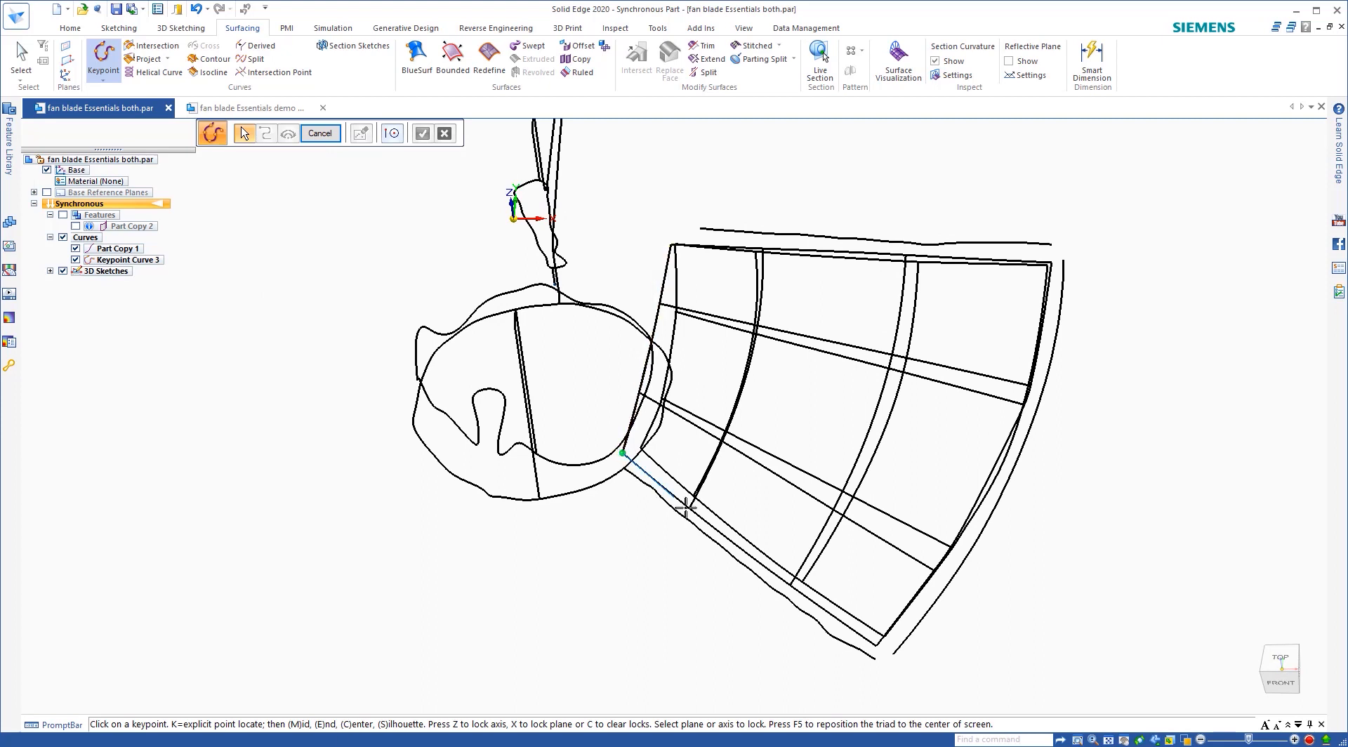
pyautogui.click(689, 508)
pyautogui.click(794, 584)
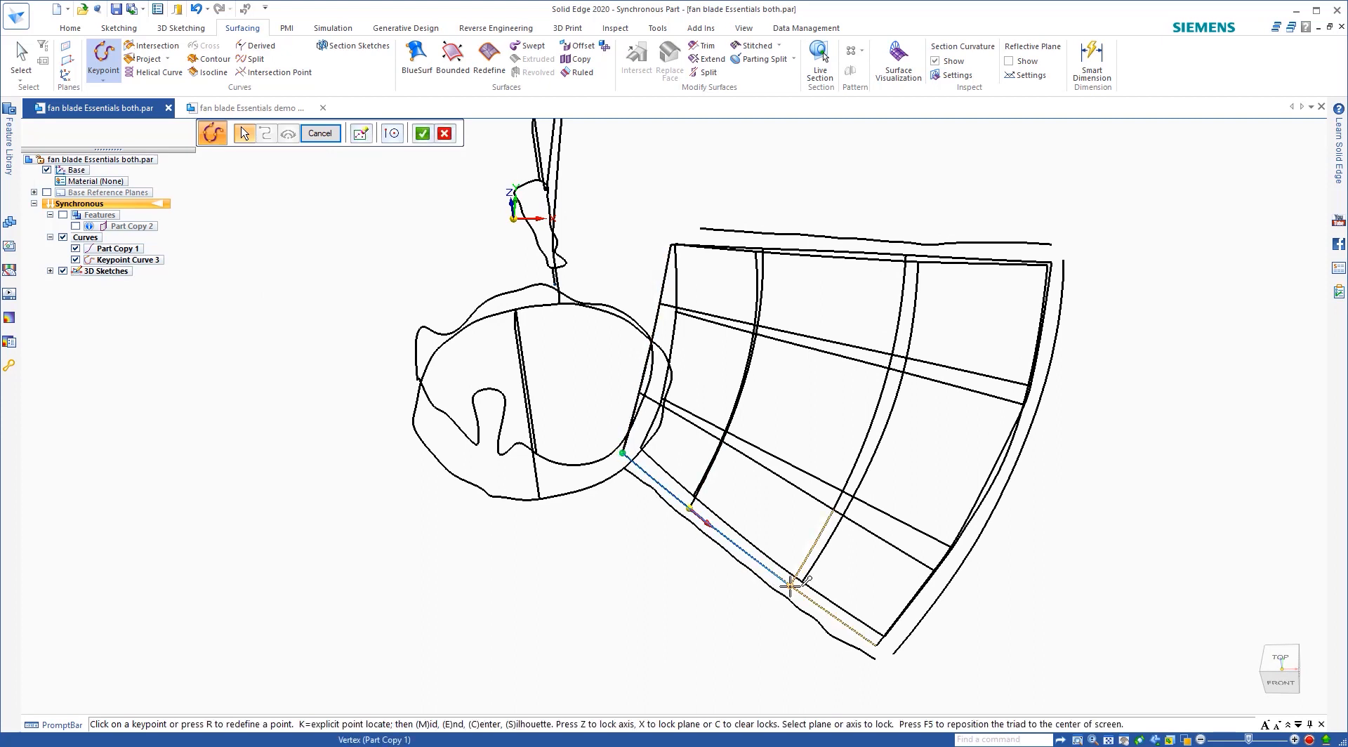
pyautogui.click(876, 645)
pyautogui.rightClick(876, 645)
pyautogui.click(319, 133)
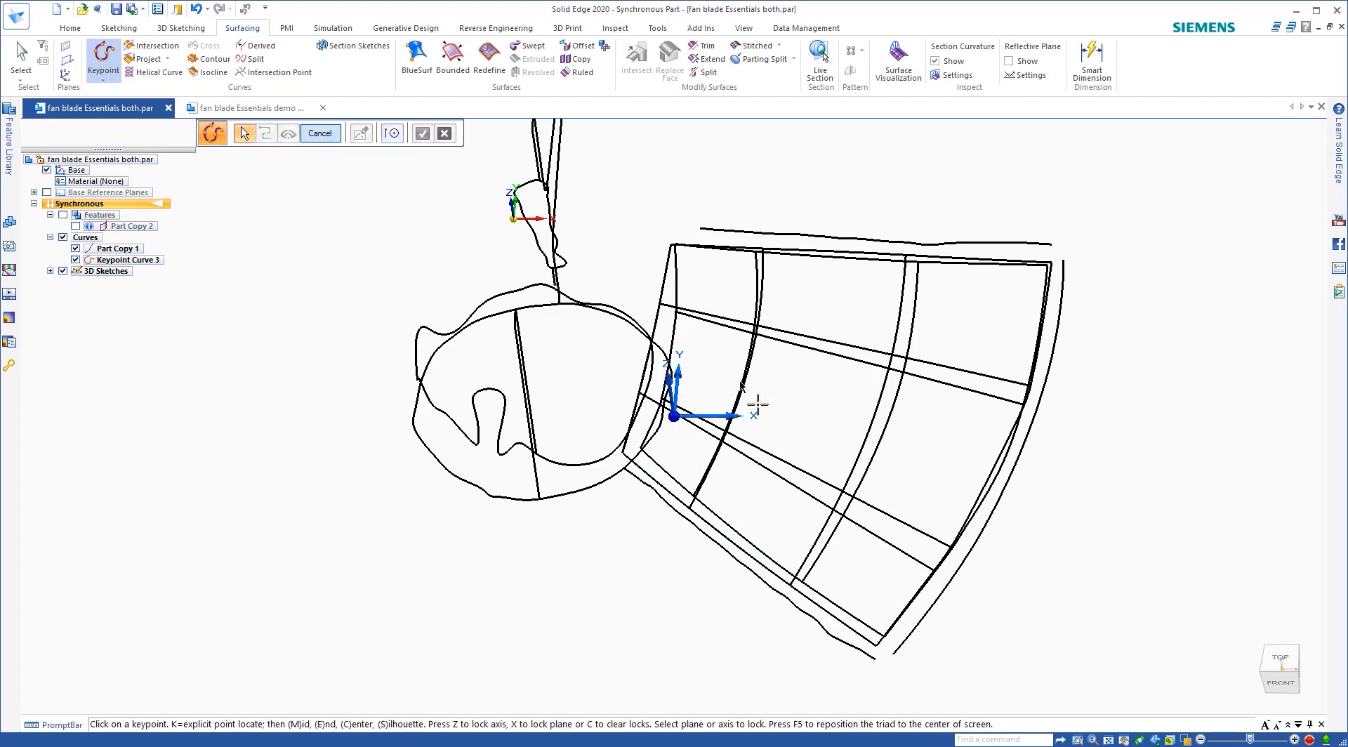
pyautogui.click(76, 249)
pyautogui.click(76, 249)
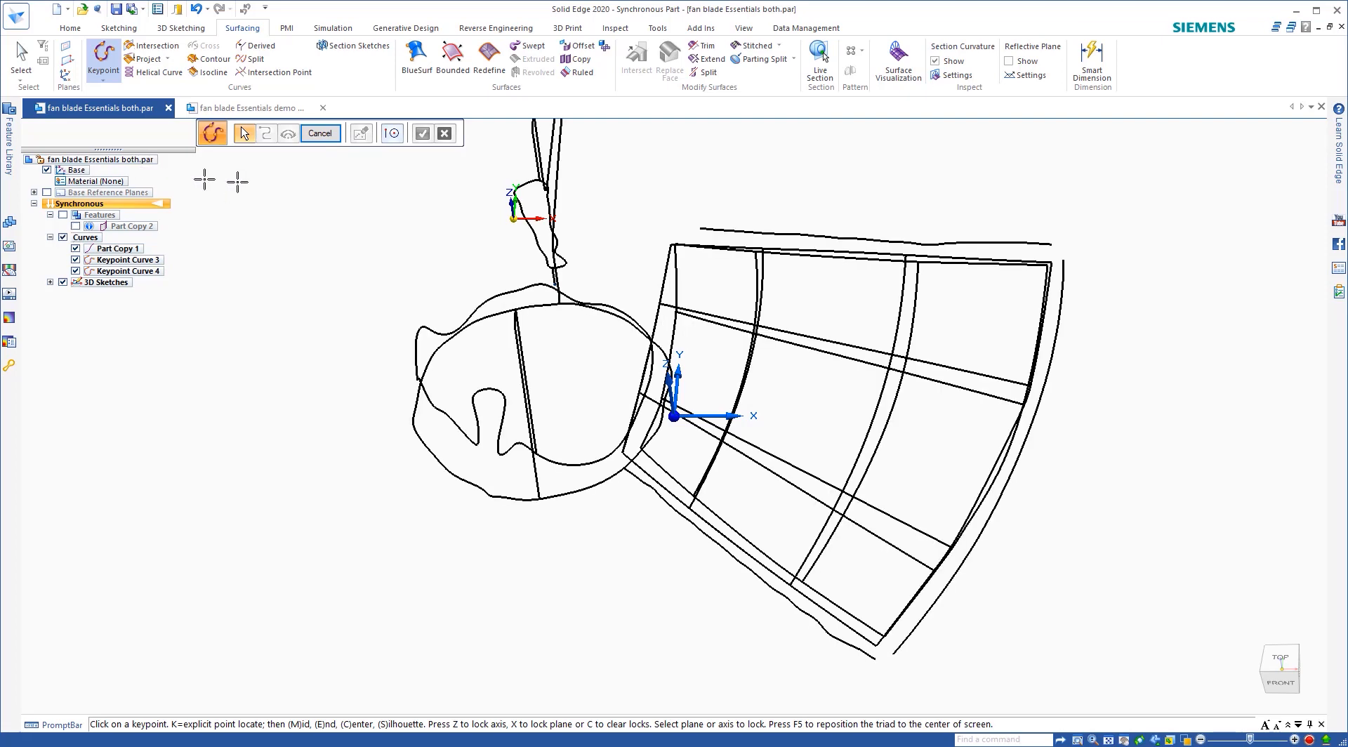
# Create a keypoint curve through the four grid points along the blade's tip edge, from the lower to the upper corner.
pyautogui.moveTo(1020, 494); pyautogui.dragTo(1097, 542, button='middle')
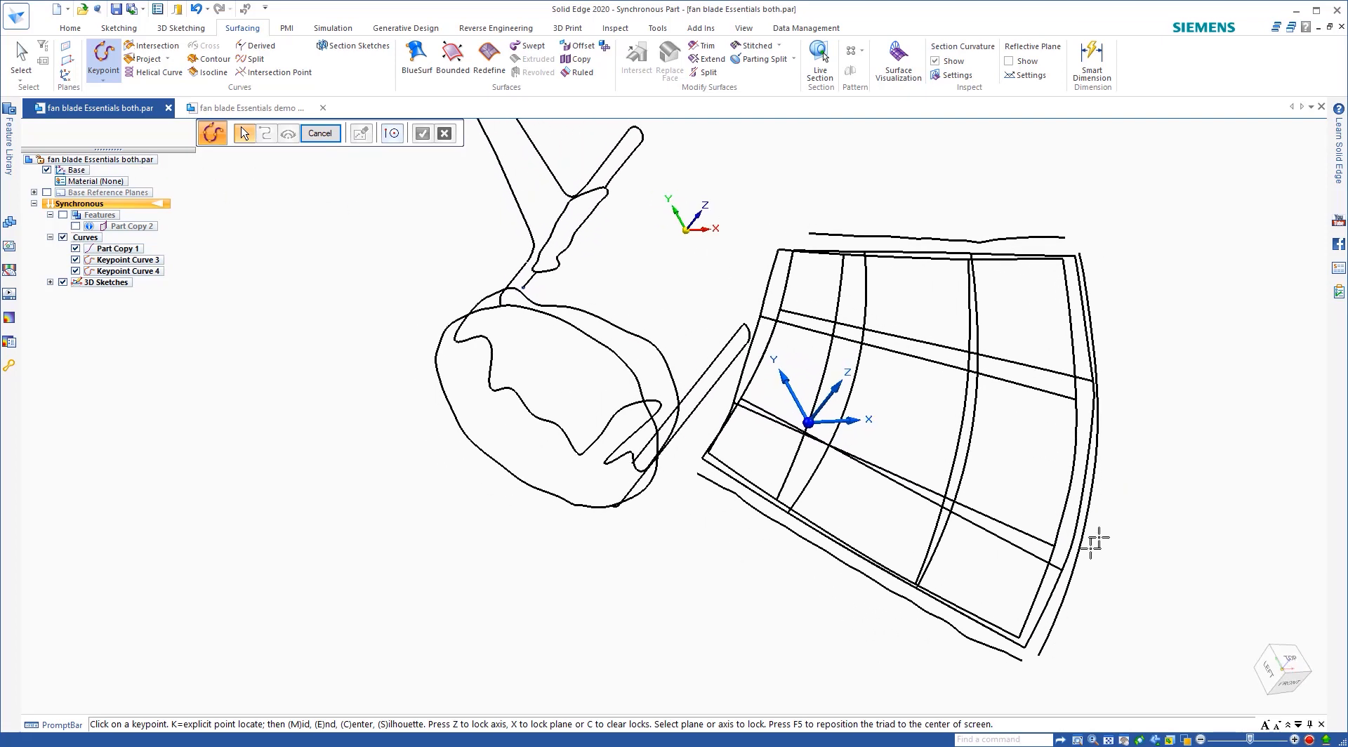
pyautogui.click(1027, 647)
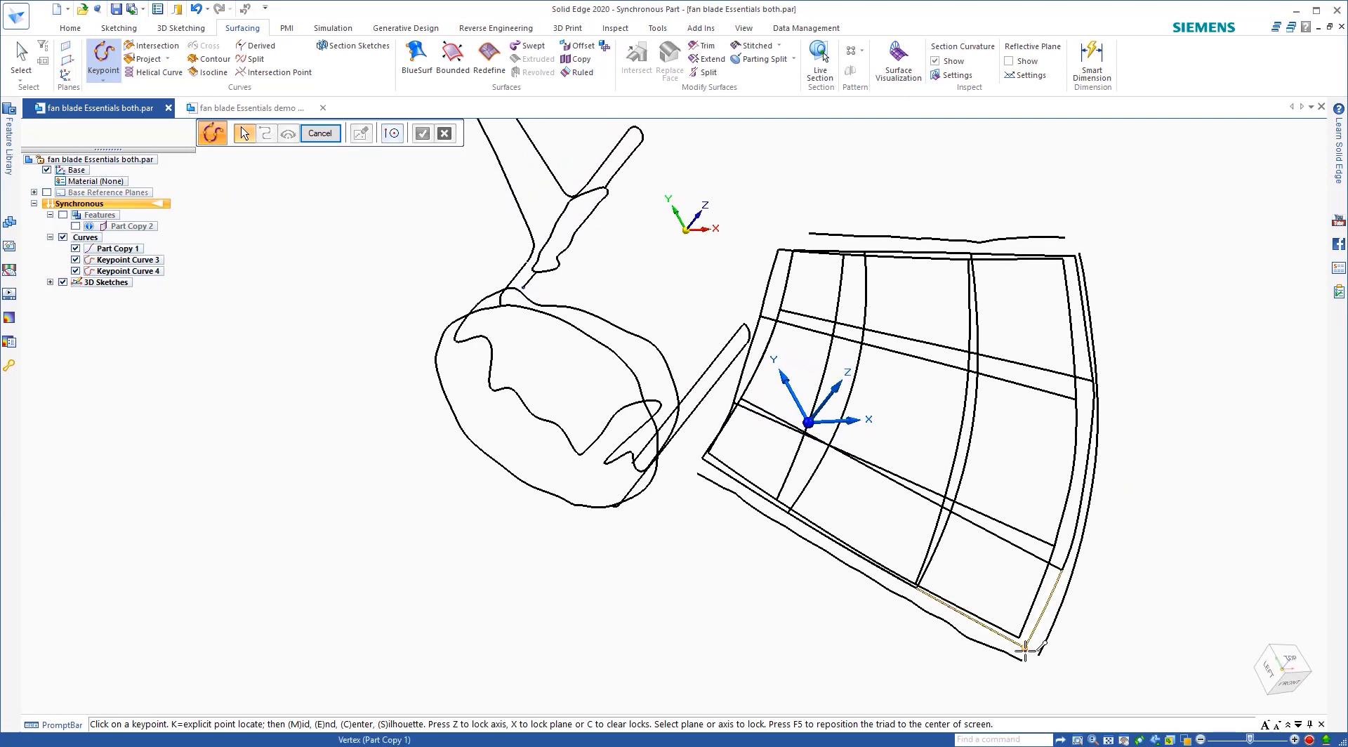
pyautogui.click(1063, 570)
pyautogui.moveTo(1101, 385); pyautogui.dragTo(1100, 379, button='middle')
pyautogui.click(1101, 379)
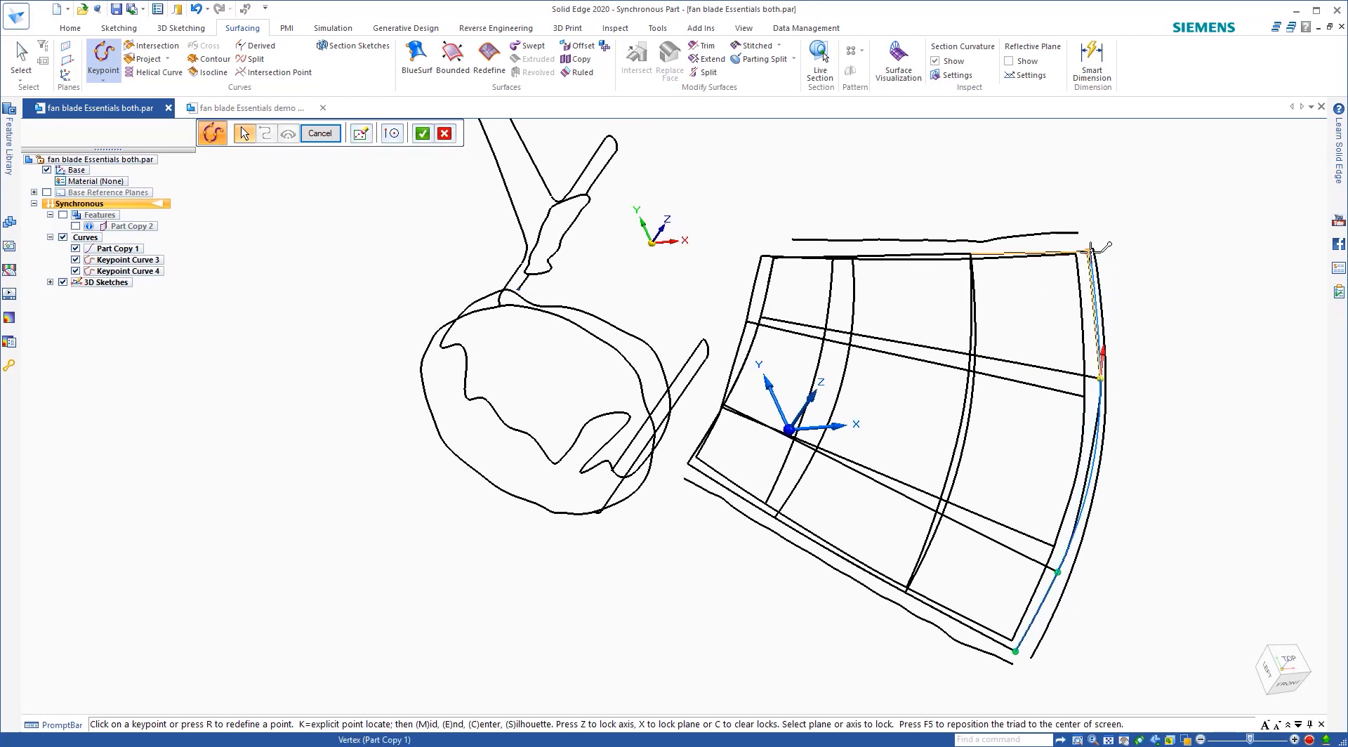
pyautogui.click(1087, 250)
pyautogui.rightClick(1147, 259)
pyautogui.click(321, 140)
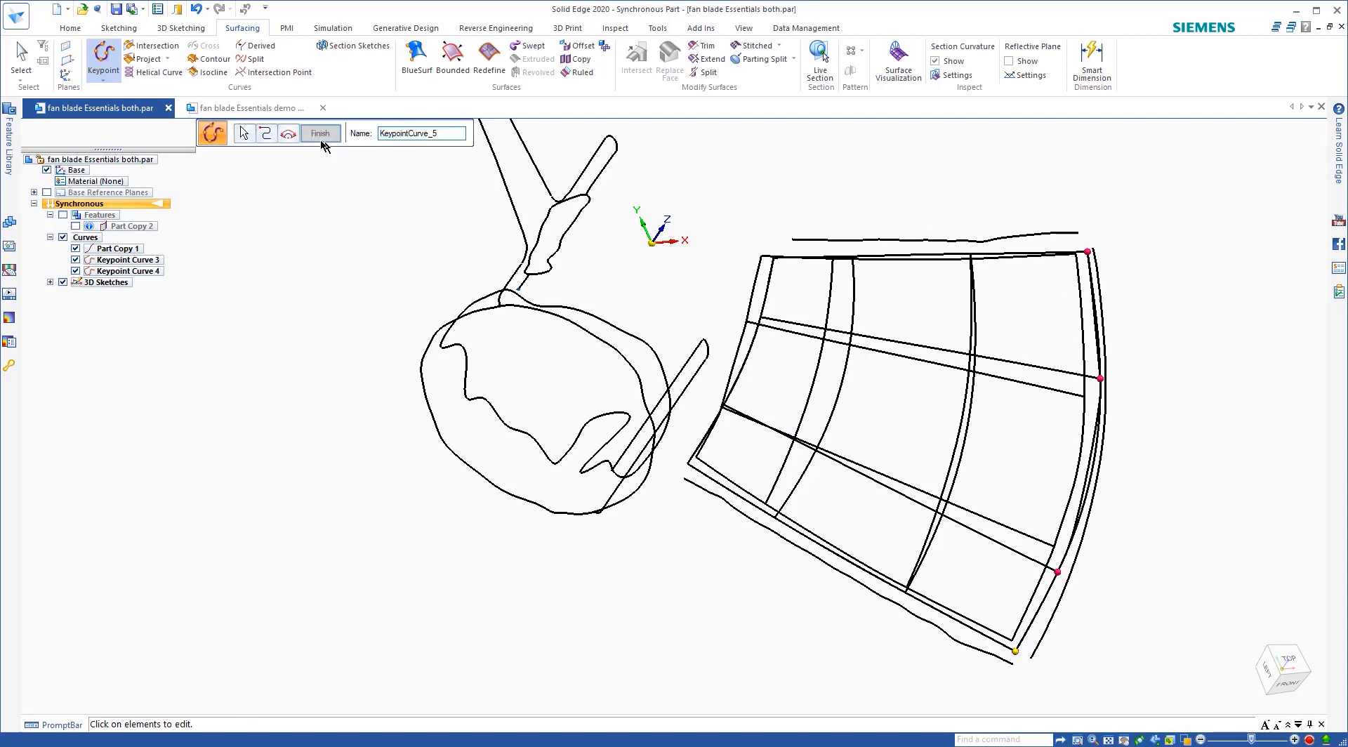
pyautogui.click(321, 133)
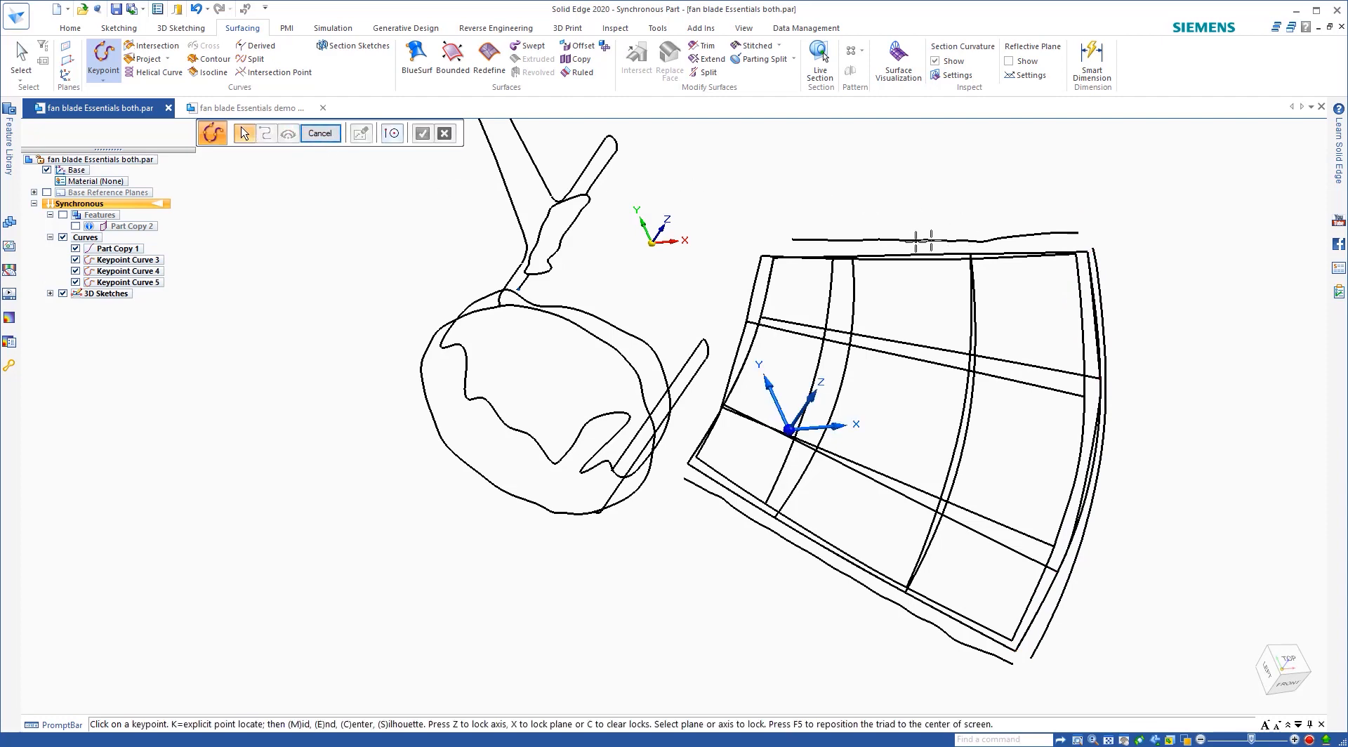
# Create a keypoint curve through the four grid points along the blade's upper edge, from tip to hub.
pyautogui.moveTo(922, 240); pyautogui.dragTo(1096, 223, button='middle')
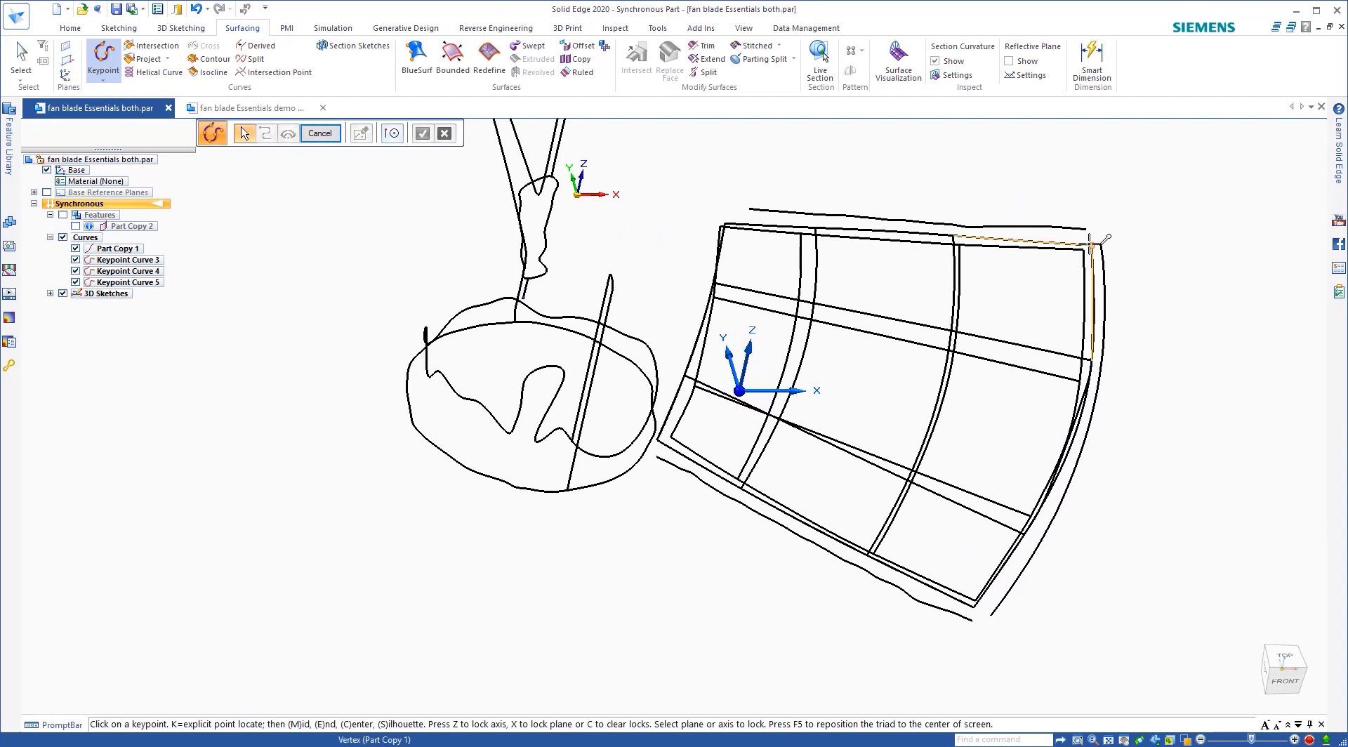
pyautogui.click(1091, 245)
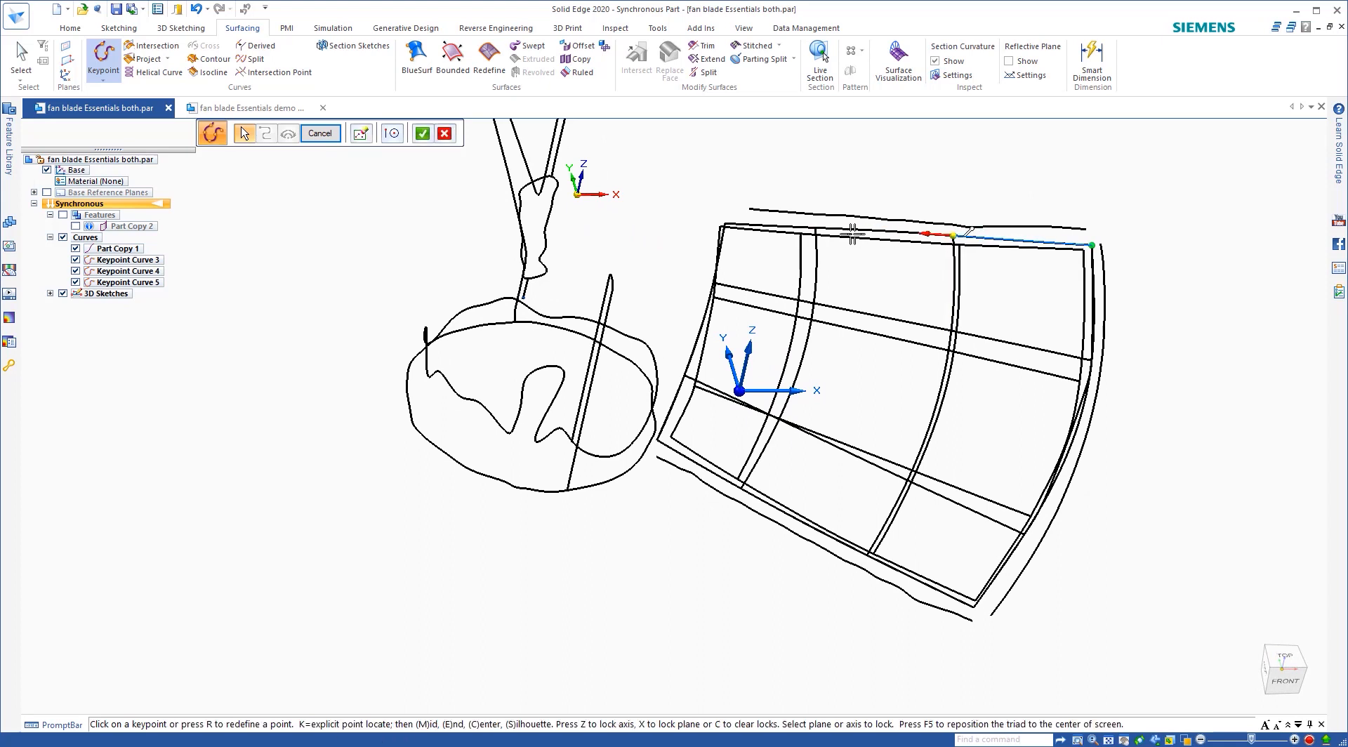
pyautogui.click(816, 229)
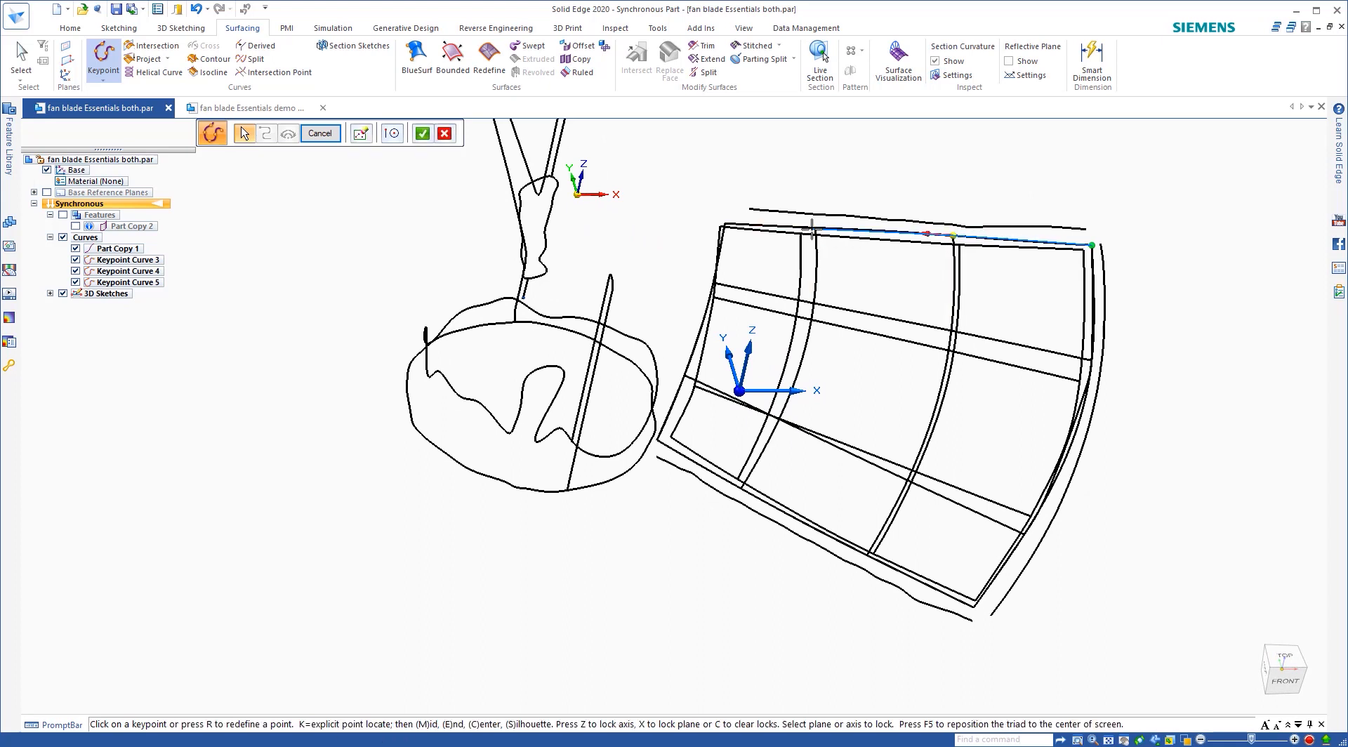
pyautogui.click(726, 224)
pyautogui.rightClick(710, 177)
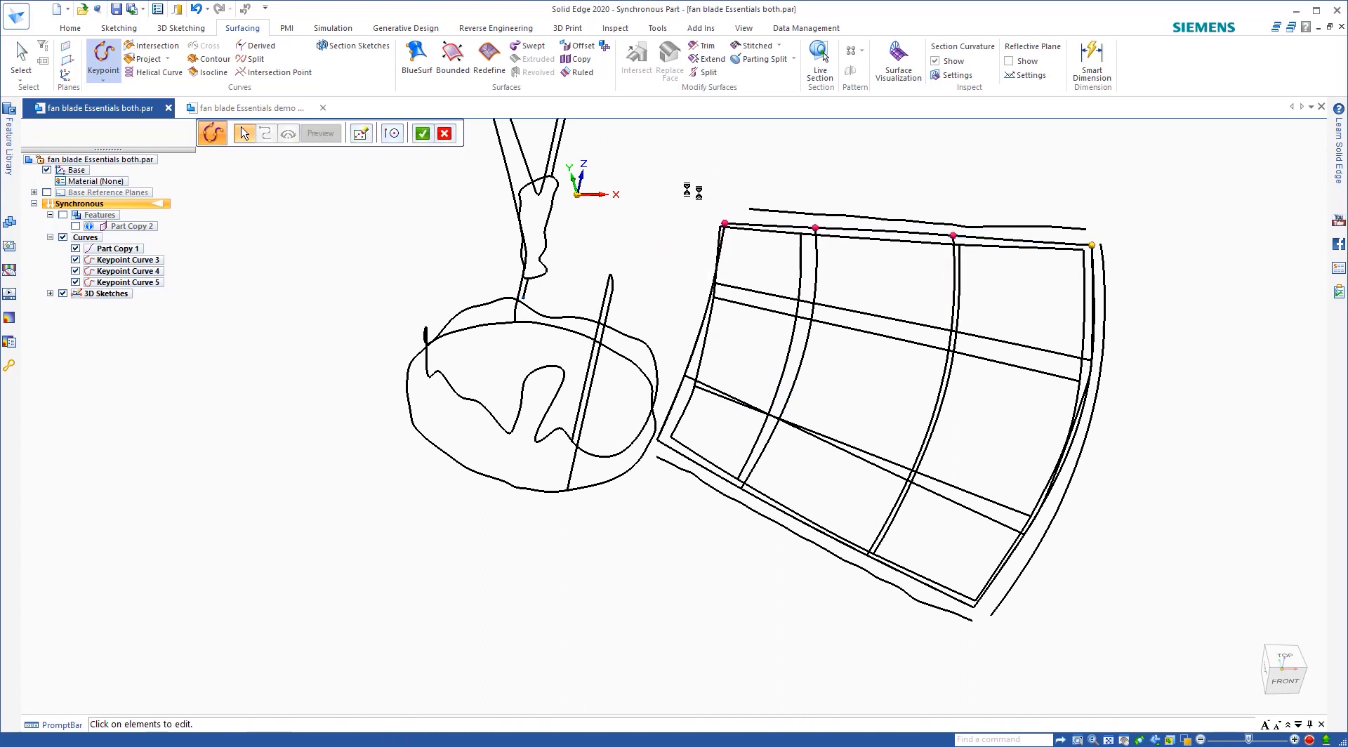
pyautogui.click(309, 139)
# Hide Part Copy 1 to check the outline formed by the four edge keypoint curves, and show it again.
pyautogui.moveTo(886, 311); pyautogui.dragTo(787, 274, button='middle')
pyautogui.click(75, 250)
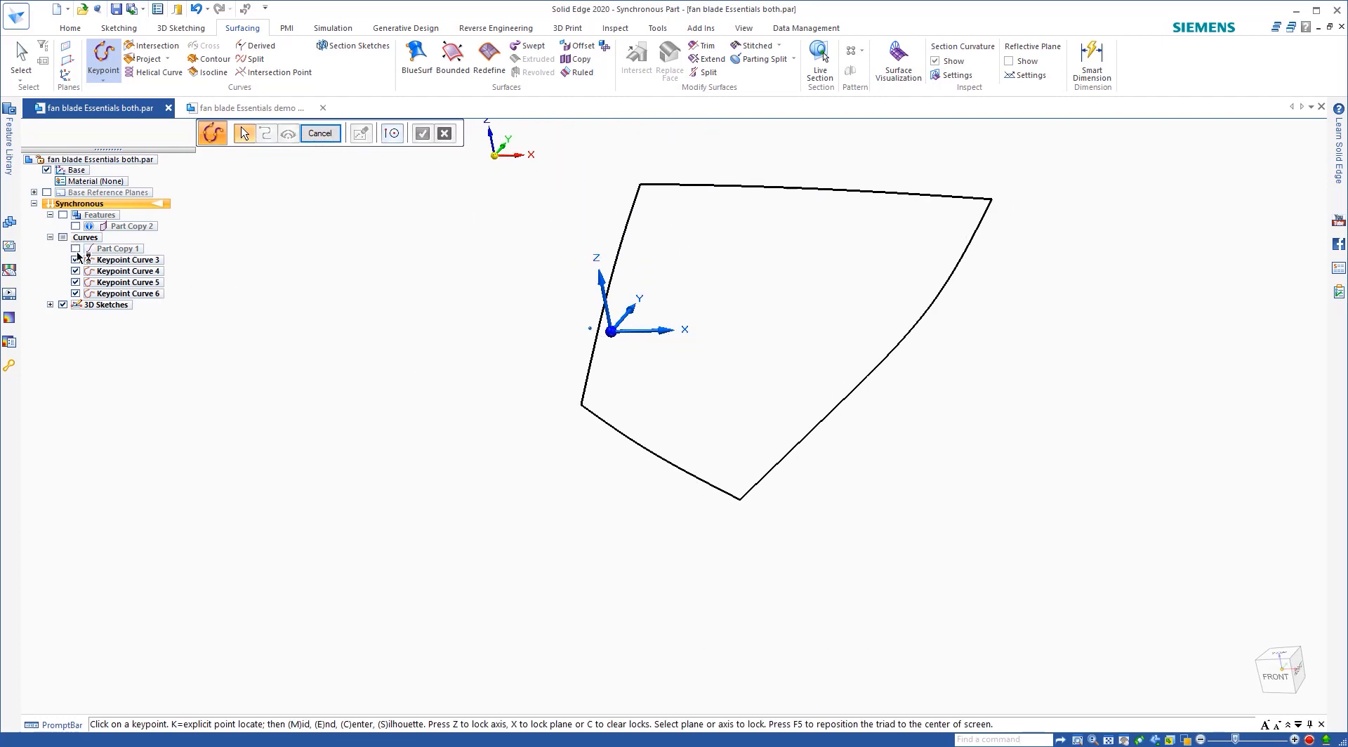
pyautogui.click(76, 249)
# Create a keypoint curve through the four grid points of the upper interior line, from the hub edge to the tip edge.
pyautogui.moveTo(632, 299); pyautogui.dragTo(723, 273, button='middle')
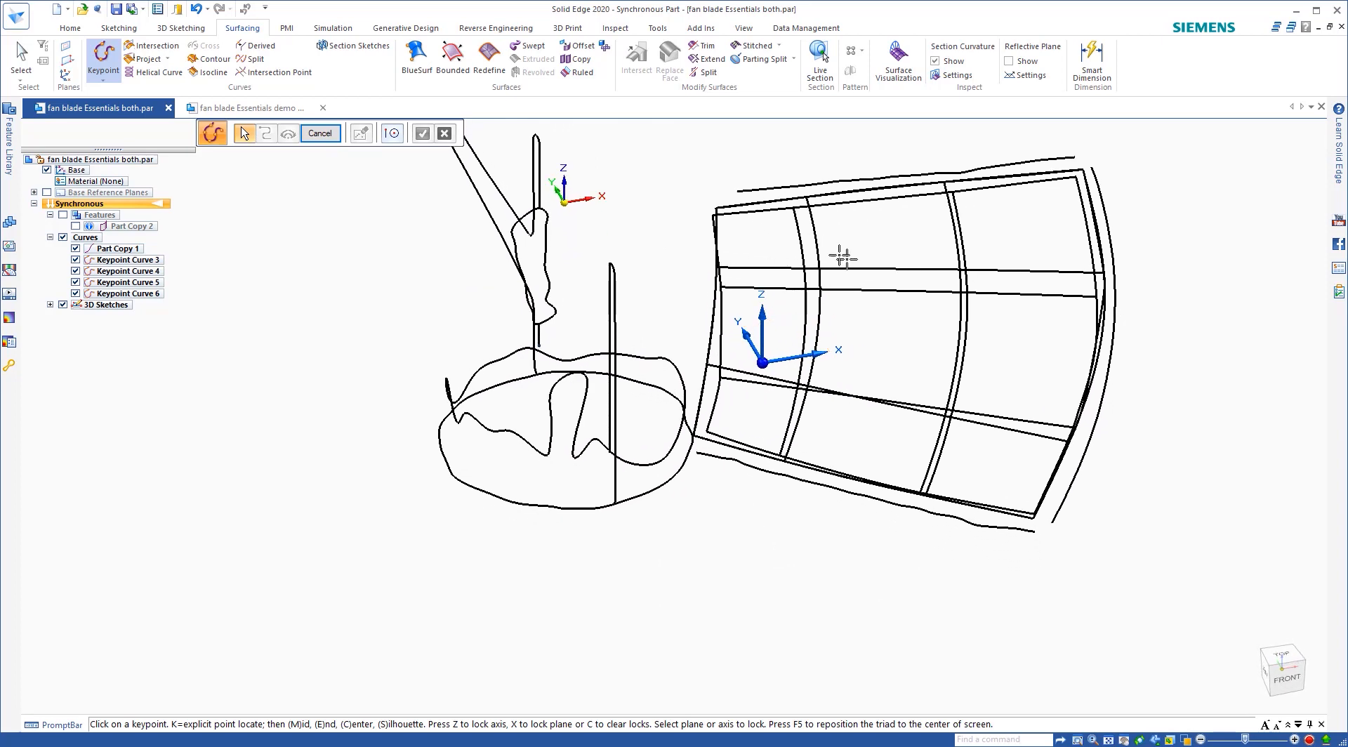
pyautogui.moveTo(899, 277); pyautogui.dragTo(860, 299, button='middle')
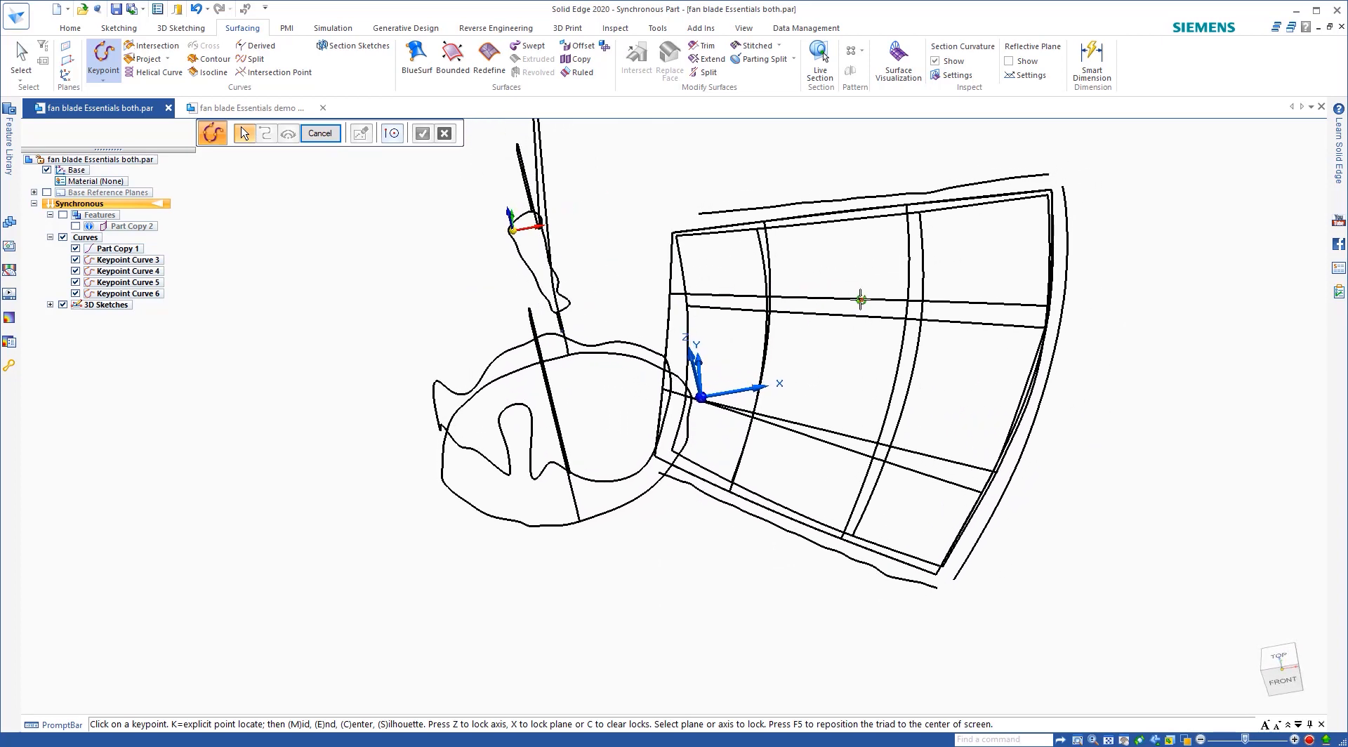
pyautogui.click(669, 294)
pyautogui.moveTo(820, 290)
pyautogui.mouseDown(button='middle')
pyautogui.moveTo(843, 267)
pyautogui.moveTo(814, 274)
pyautogui.mouseUp(button='middle')
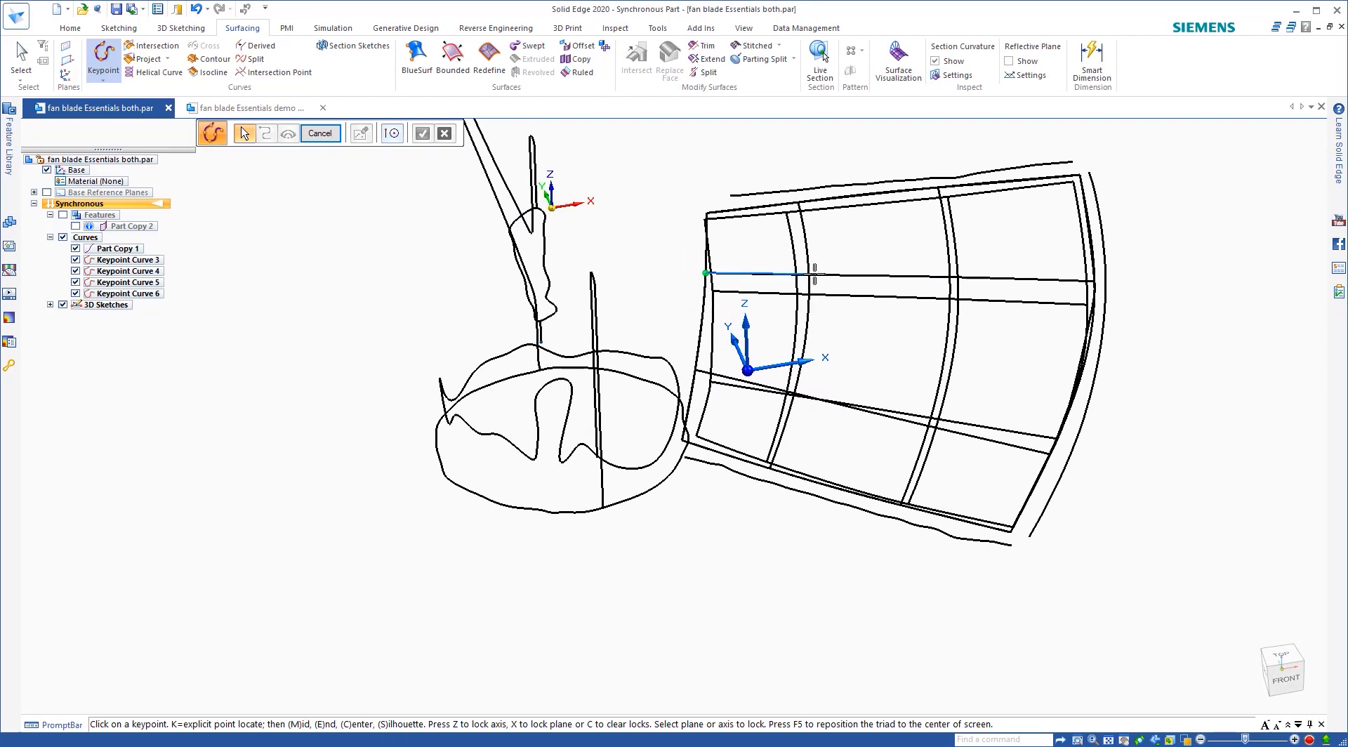
pyautogui.click(809, 275)
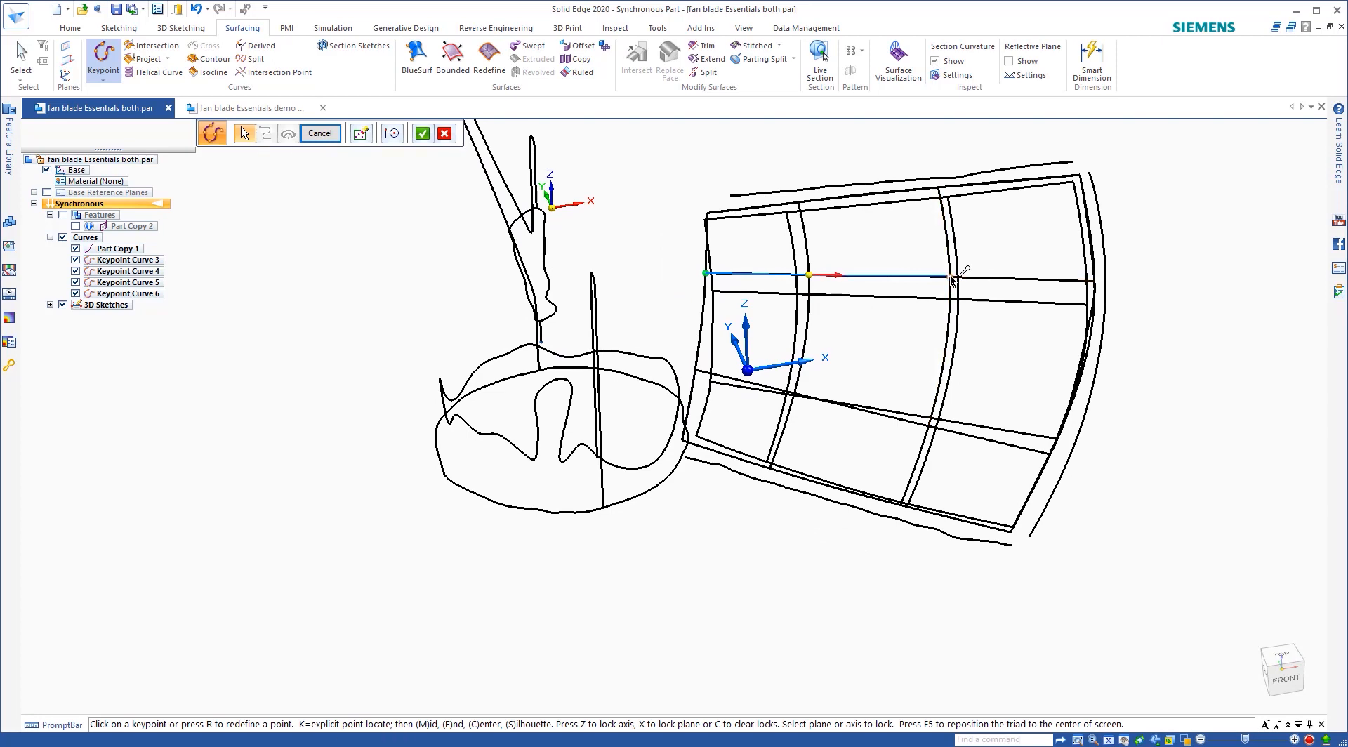
pyautogui.click(952, 278)
pyautogui.moveTo(1100, 280); pyautogui.dragTo(1146, 269, button='middle')
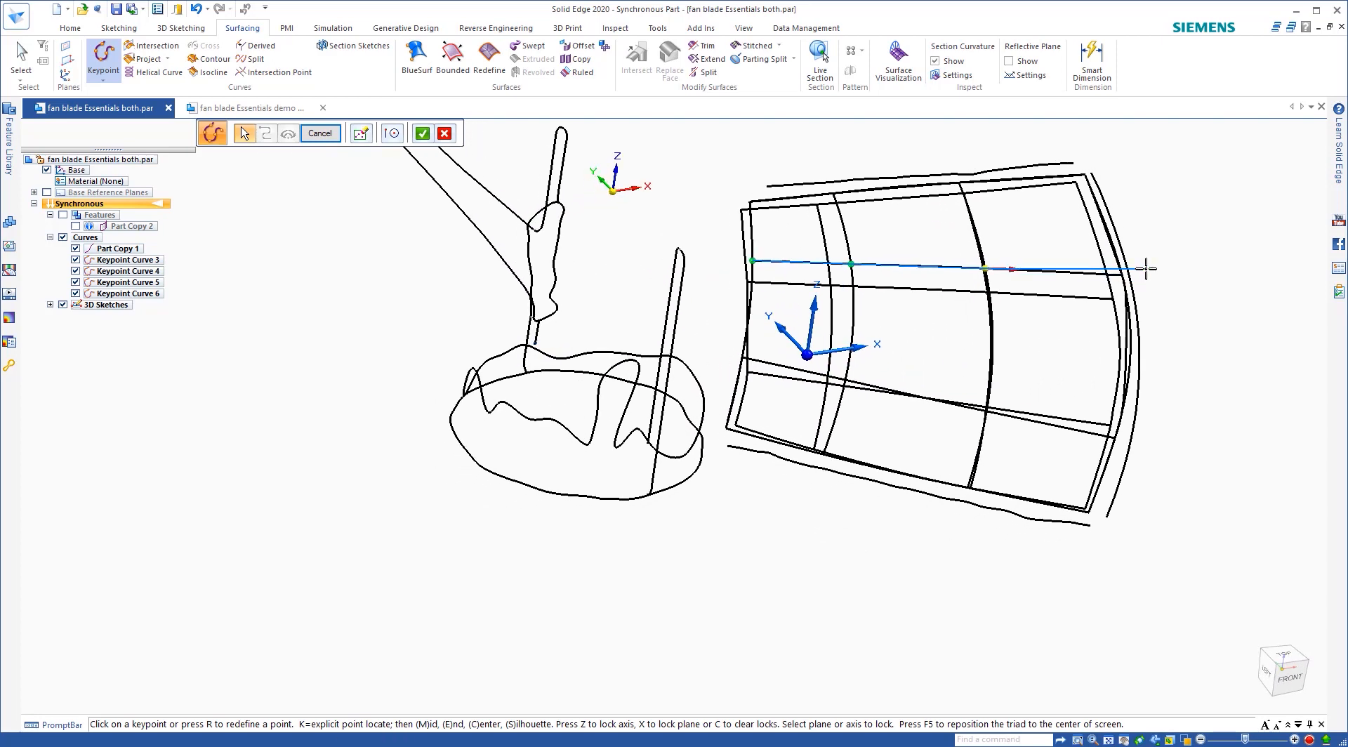
pyautogui.click(1127, 269)
pyautogui.rightClick(1130, 267)
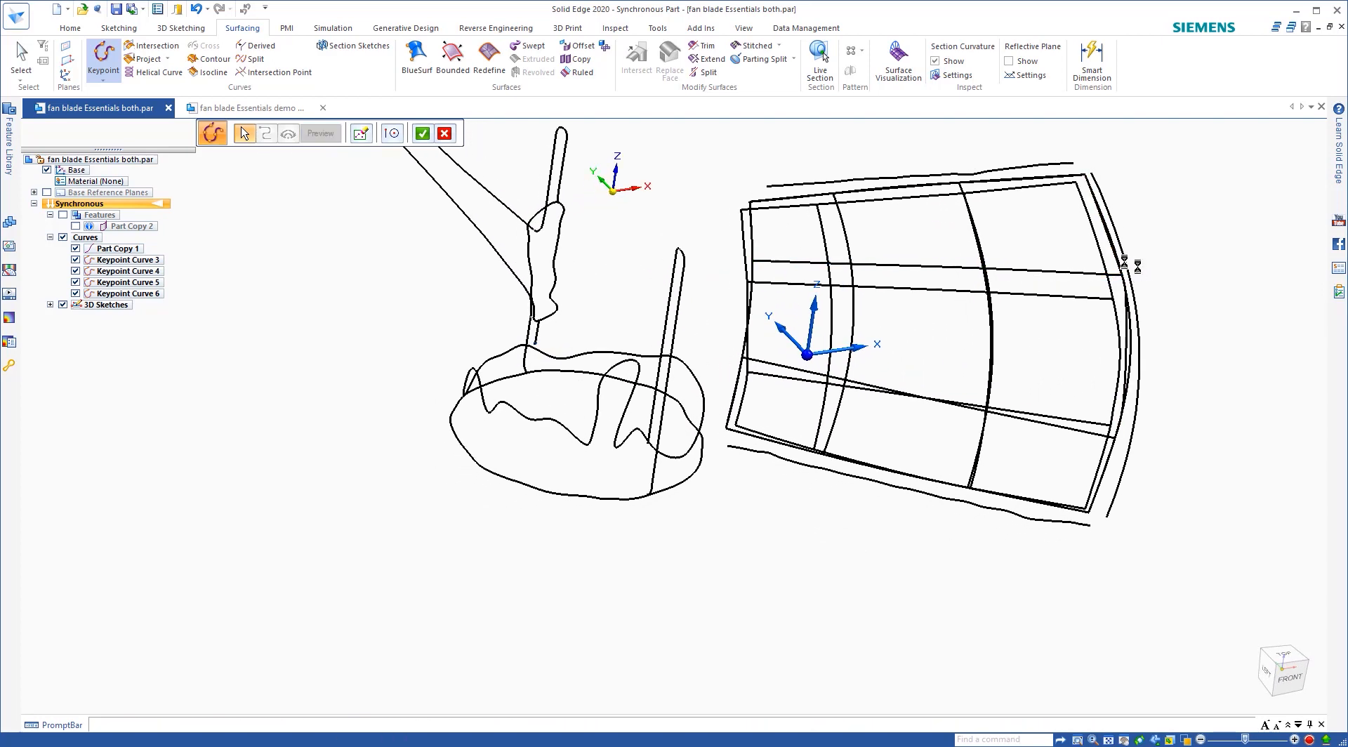
pyautogui.click(334, 134)
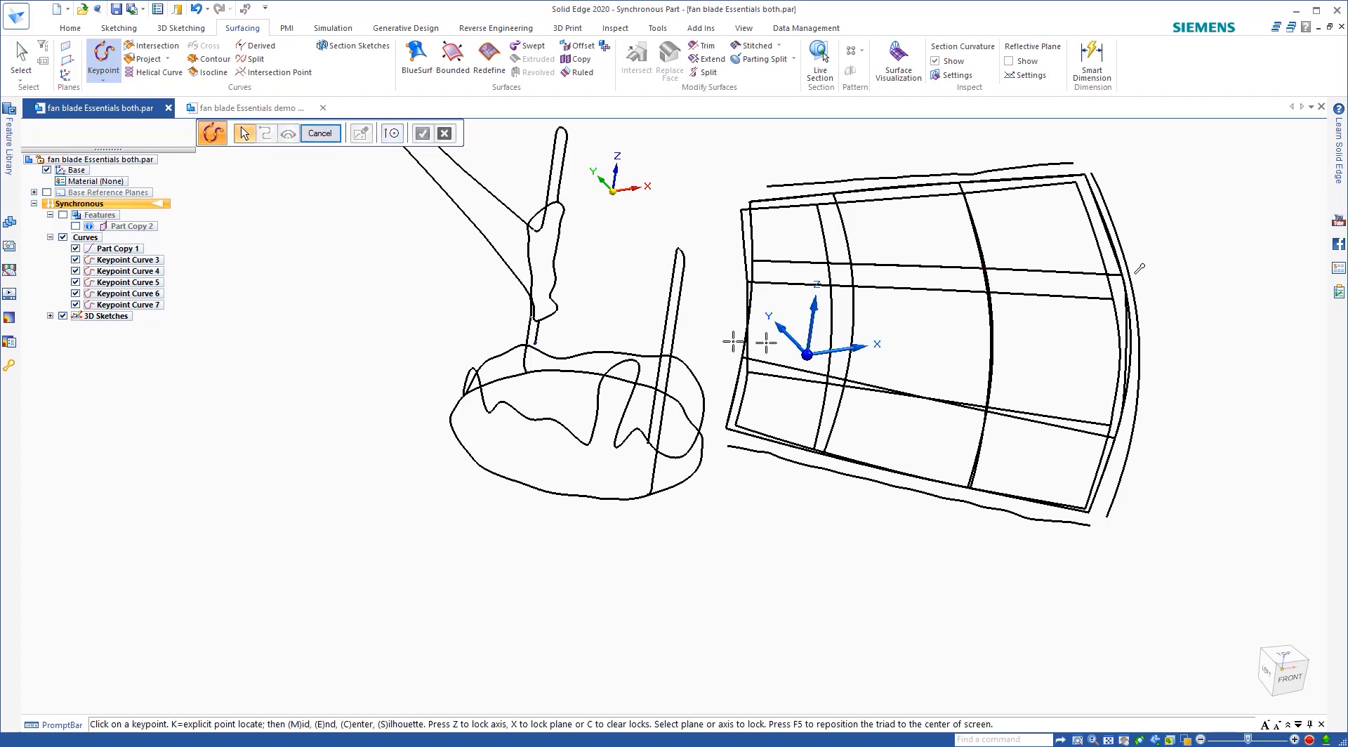
# Create a keypoint curve through the four grid points of the lower interior line, from the hub edge to the tip edge.
pyautogui.moveTo(766, 343); pyautogui.dragTo(709, 341, button='middle')
pyautogui.click(676, 341)
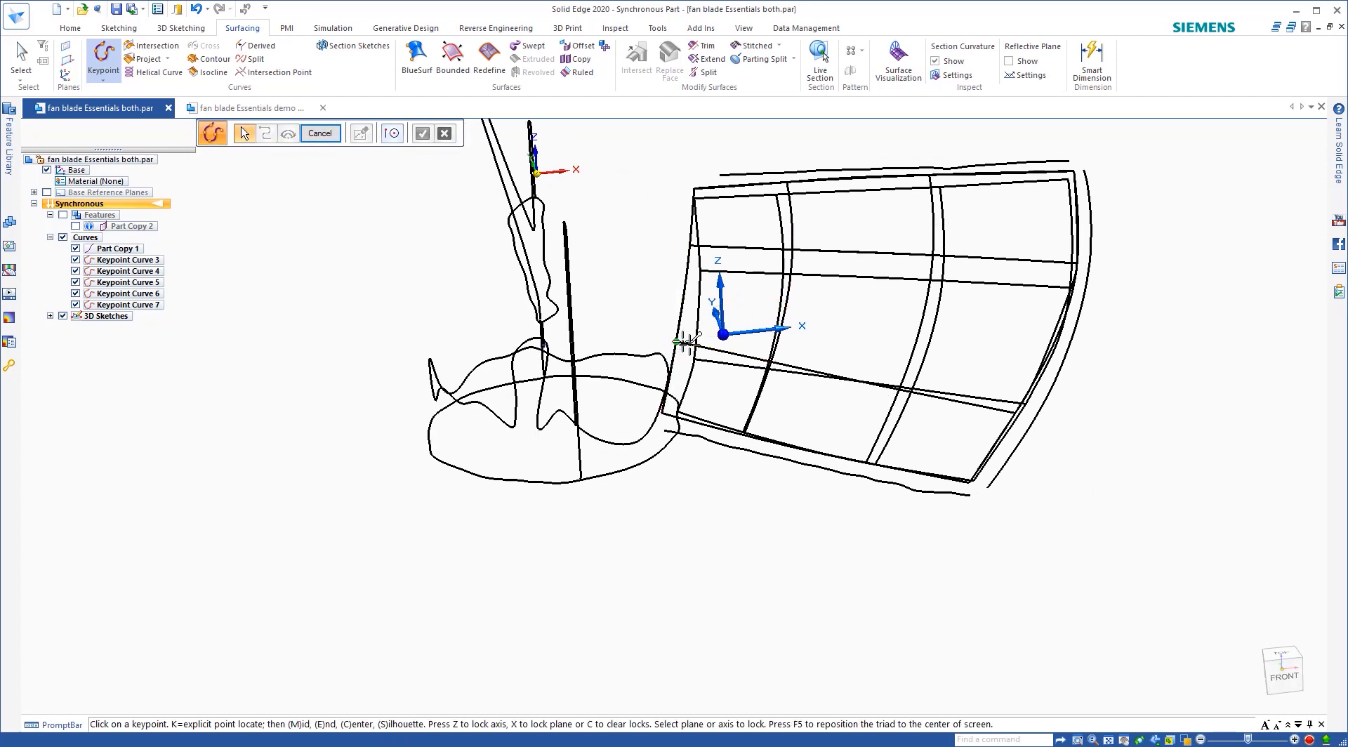
pyautogui.moveTo(794, 335); pyautogui.dragTo(852, 314, button='middle')
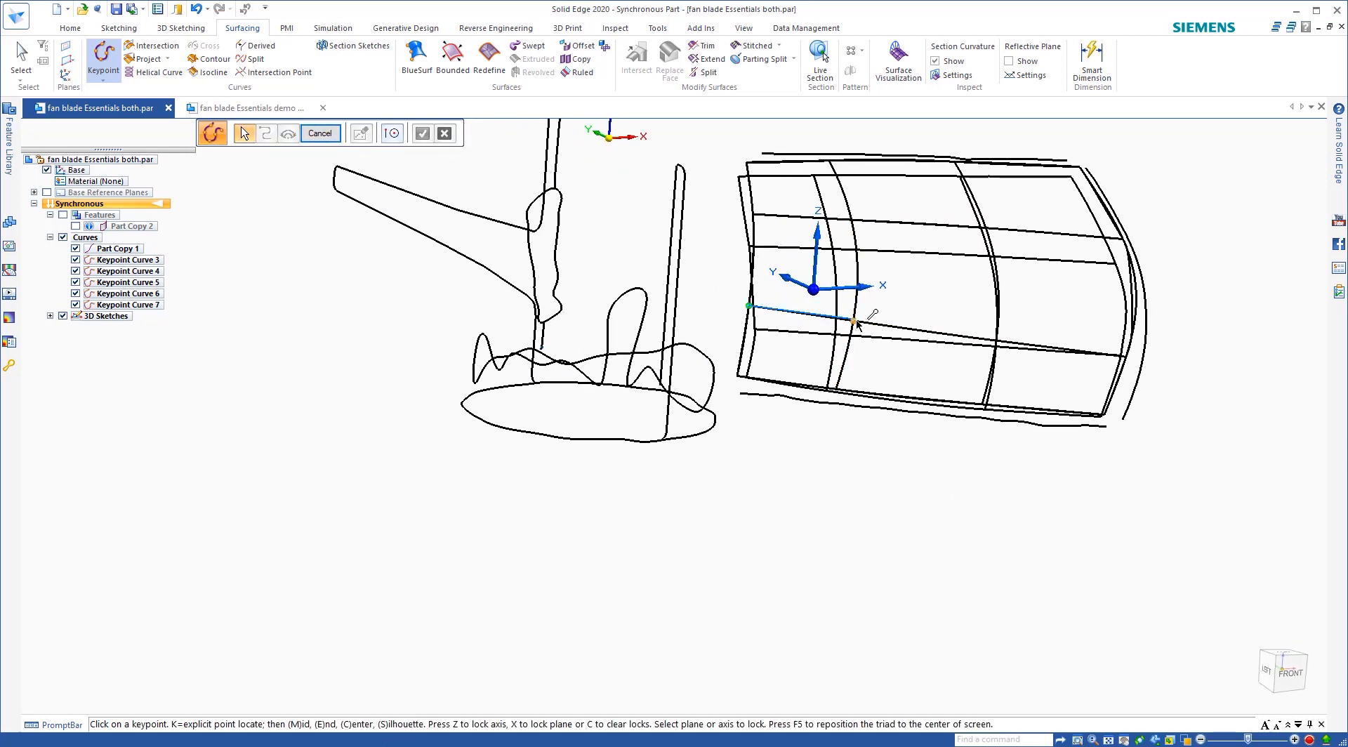
pyautogui.click(853, 321)
pyautogui.moveTo(1011, 322); pyautogui.dragTo(1039, 316, button='middle')
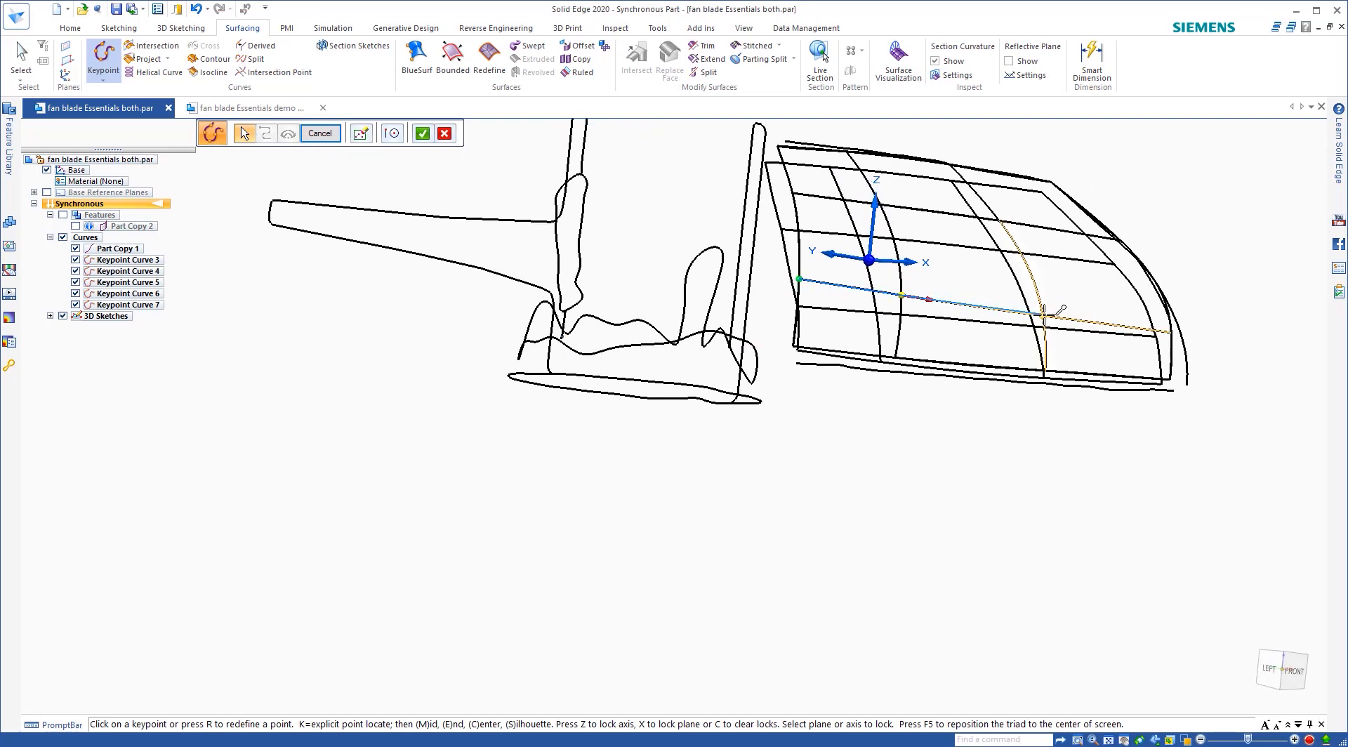
pyautogui.click(1042, 315)
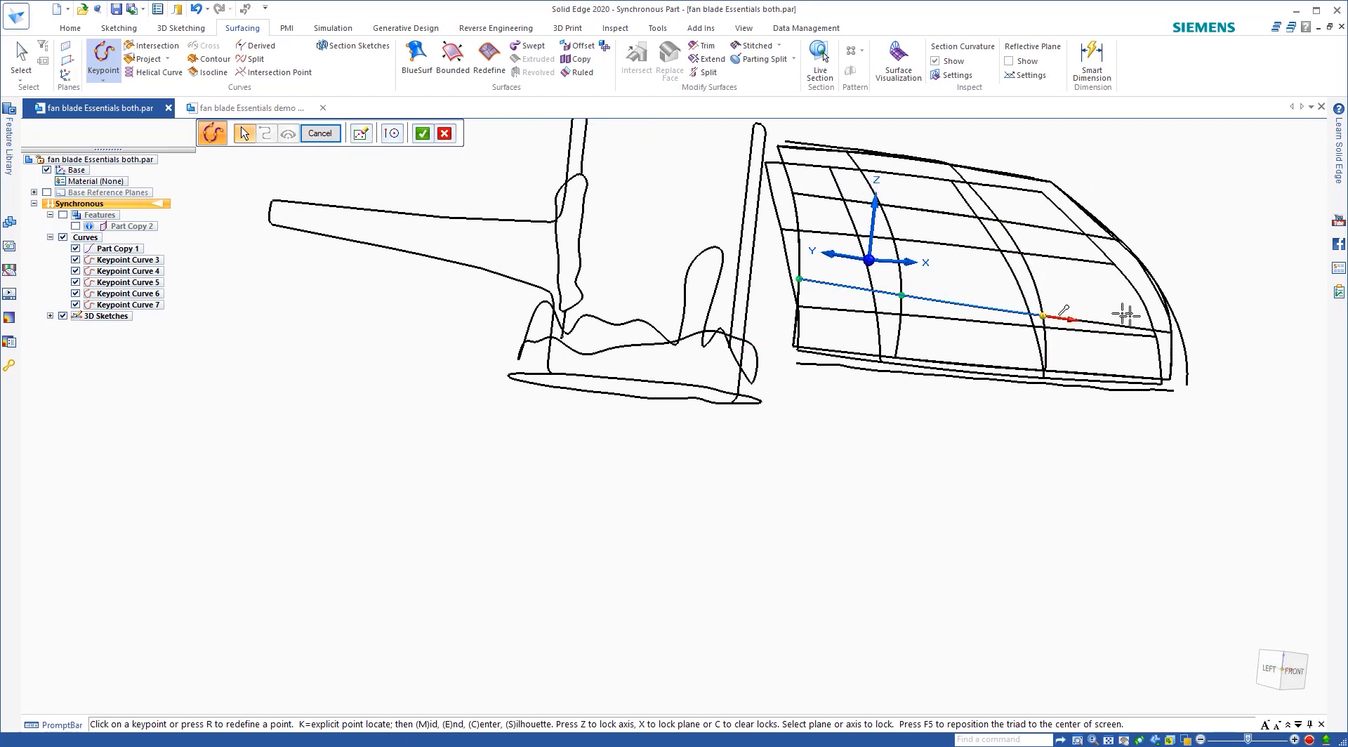
pyautogui.click(1171, 332)
pyautogui.rightClick(1220, 303)
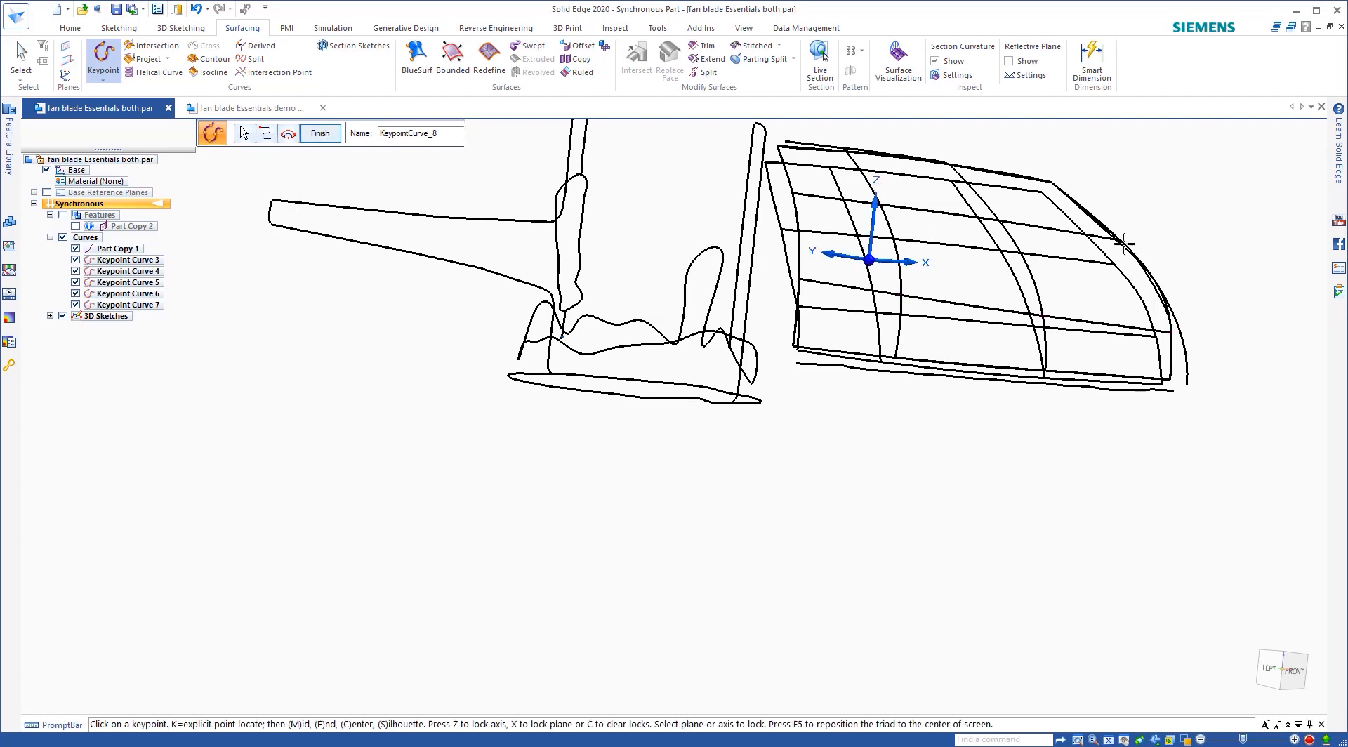
# Create a keypoint curve through the four grid points of the interior cross line nearest the hub, from upper to lower edge.
pyautogui.moveTo(1123, 295); pyautogui.dragTo(1037, 283, button='middle')
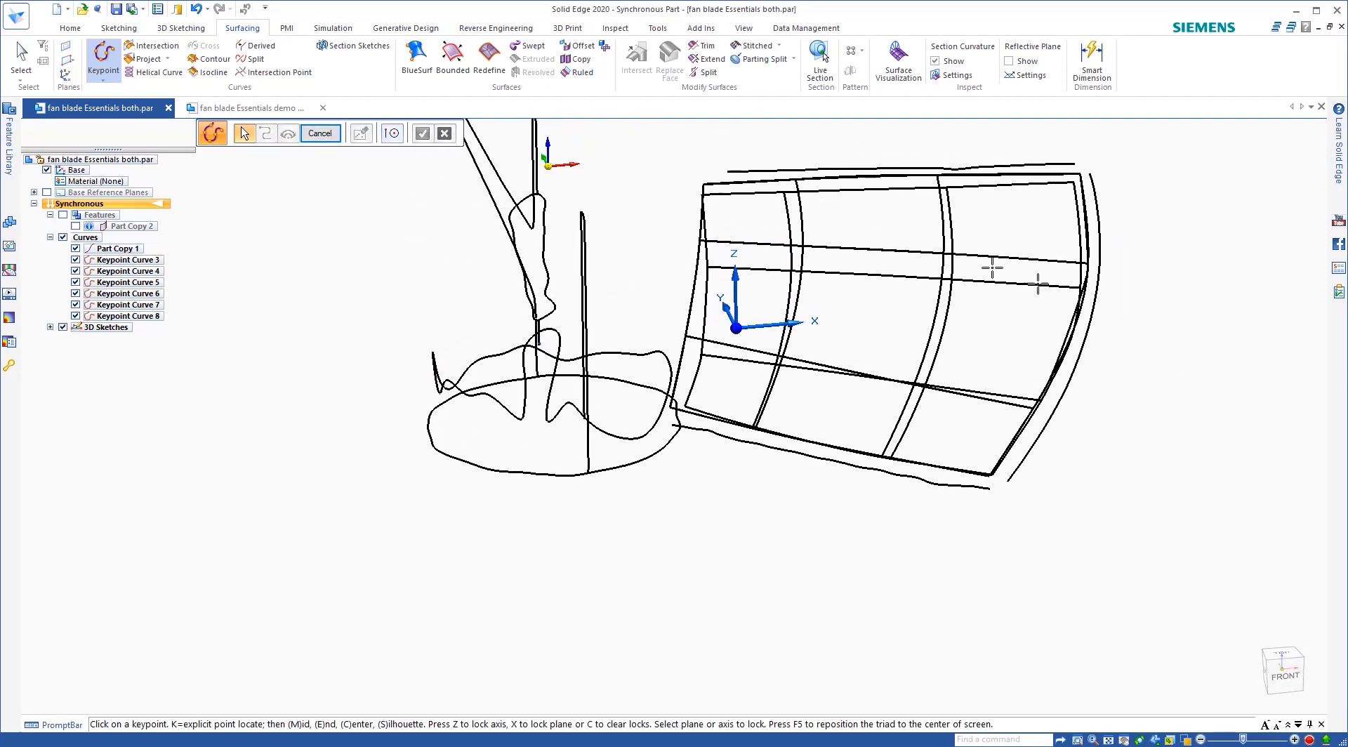
pyautogui.click(796, 180)
pyautogui.click(804, 245)
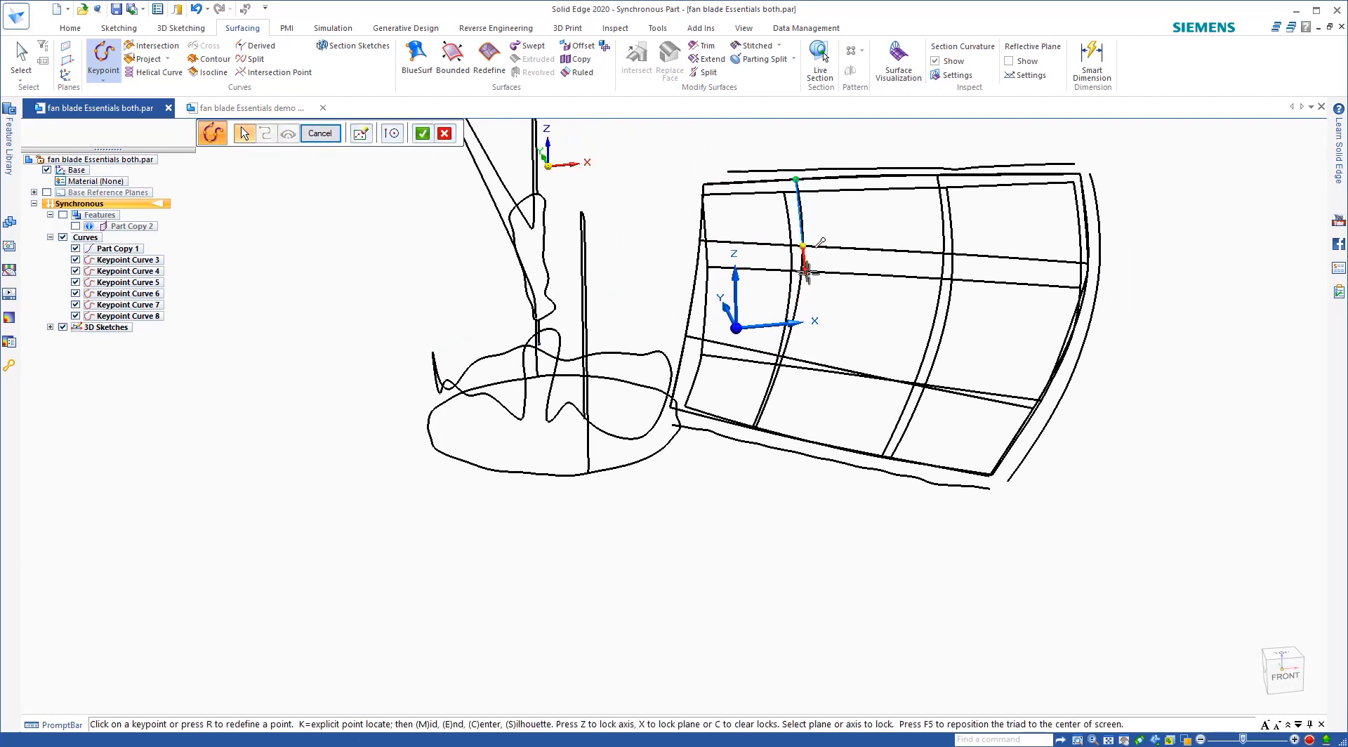
pyautogui.moveTo(799, 354); pyautogui.dragTo(897, 354, button='middle')
pyautogui.click(872, 345)
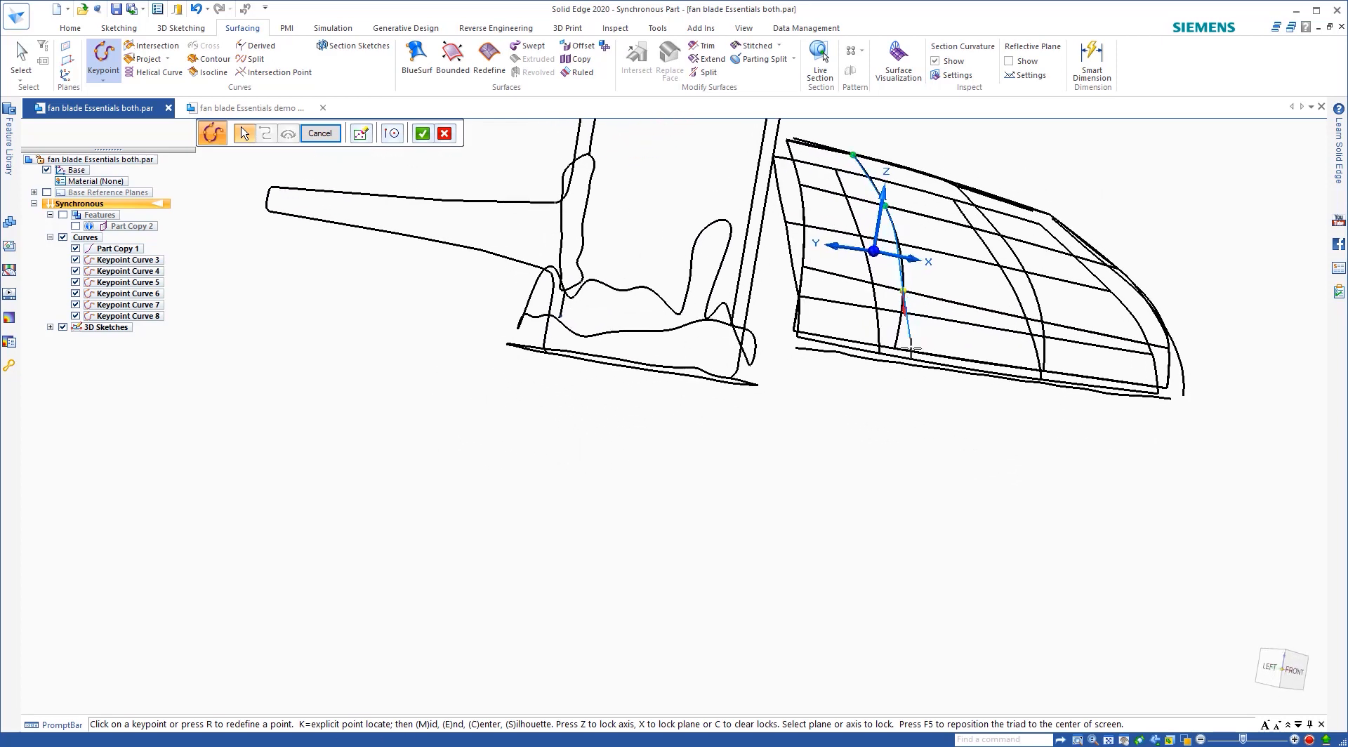
pyautogui.click(896, 348)
pyautogui.rightClick(962, 315)
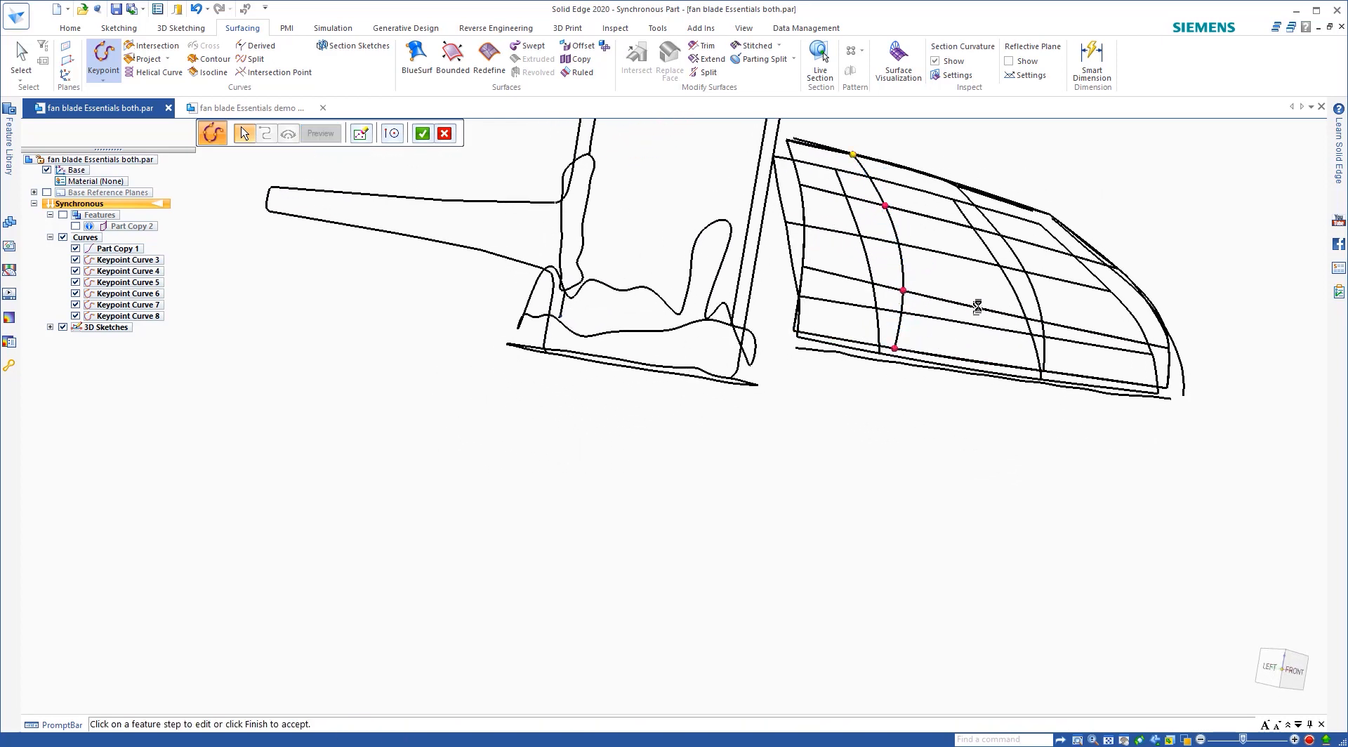
pyautogui.click(320, 134)
# Create a keypoint curve through the four grid points of the interior cross line nearest the tip, from upper to lower edge.
pyautogui.moveTo(938, 160)
pyautogui.mouseDown(button='middle')
pyautogui.moveTo(987, 190)
pyautogui.moveTo(959, 172)
pyautogui.mouseUp(button='middle')
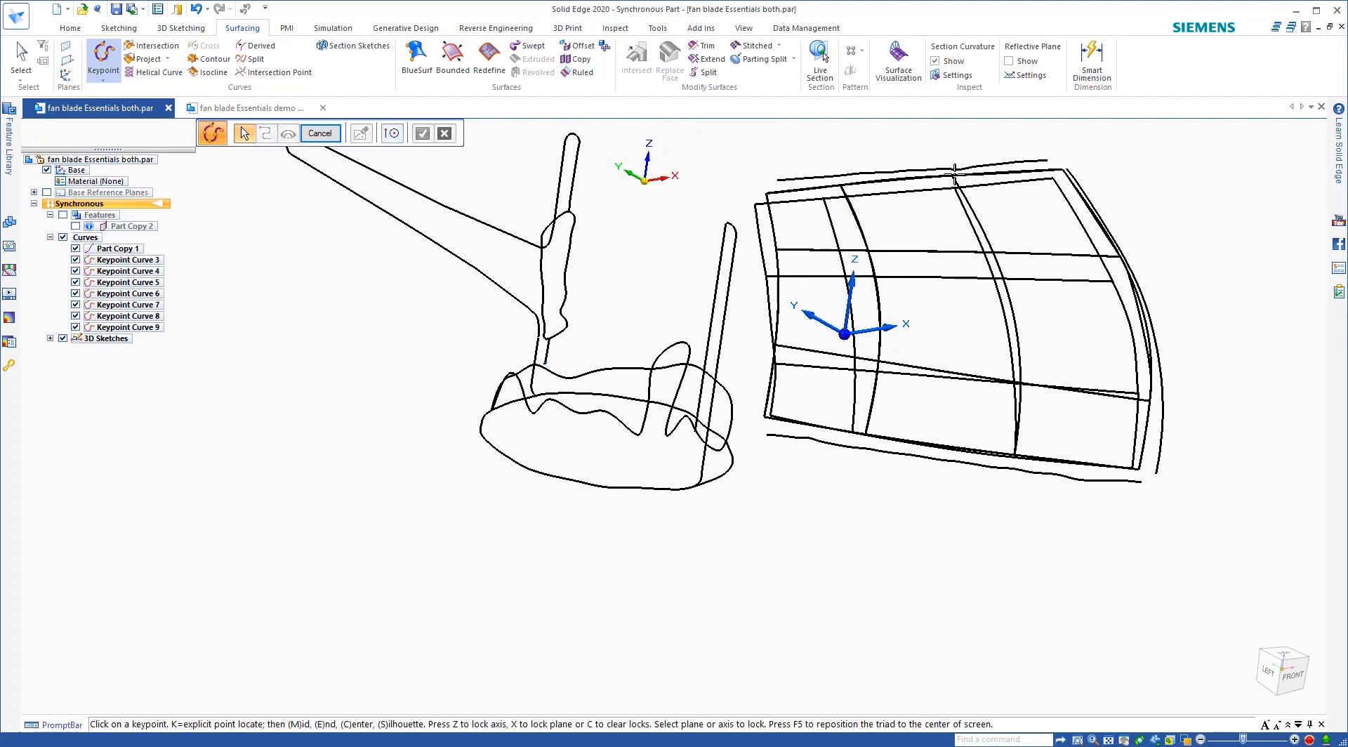
pyautogui.click(997, 249)
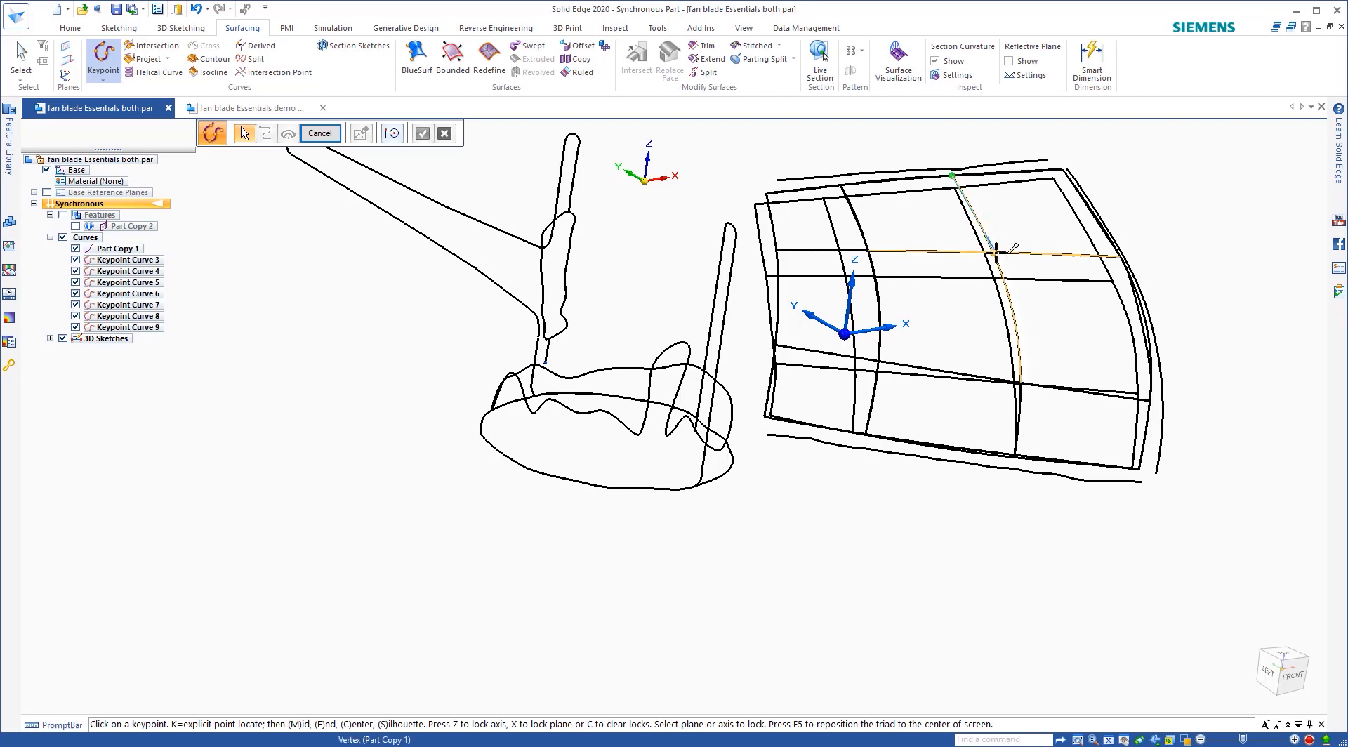
pyautogui.moveTo(997, 248); pyautogui.dragTo(1053, 337, button='middle')
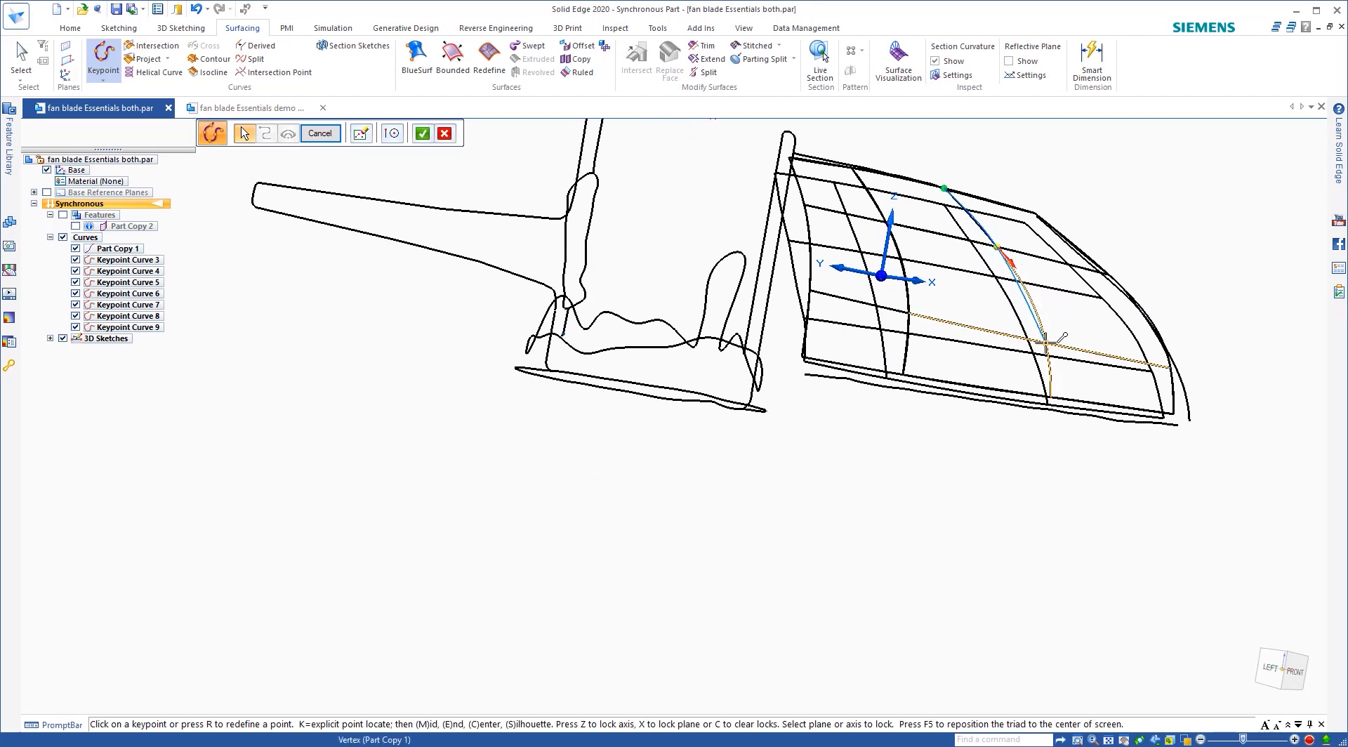
pyautogui.click(1046, 342)
pyautogui.click(1051, 396)
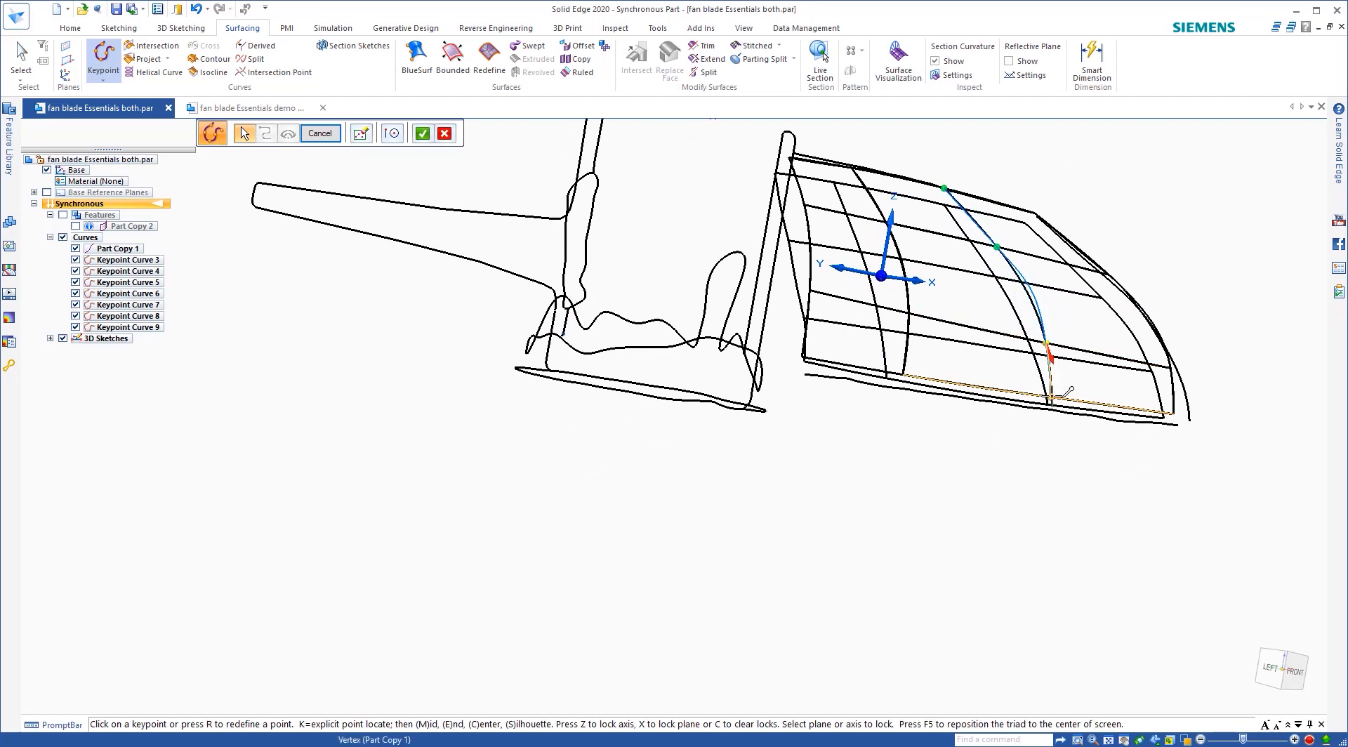
pyautogui.rightClick(1152, 292)
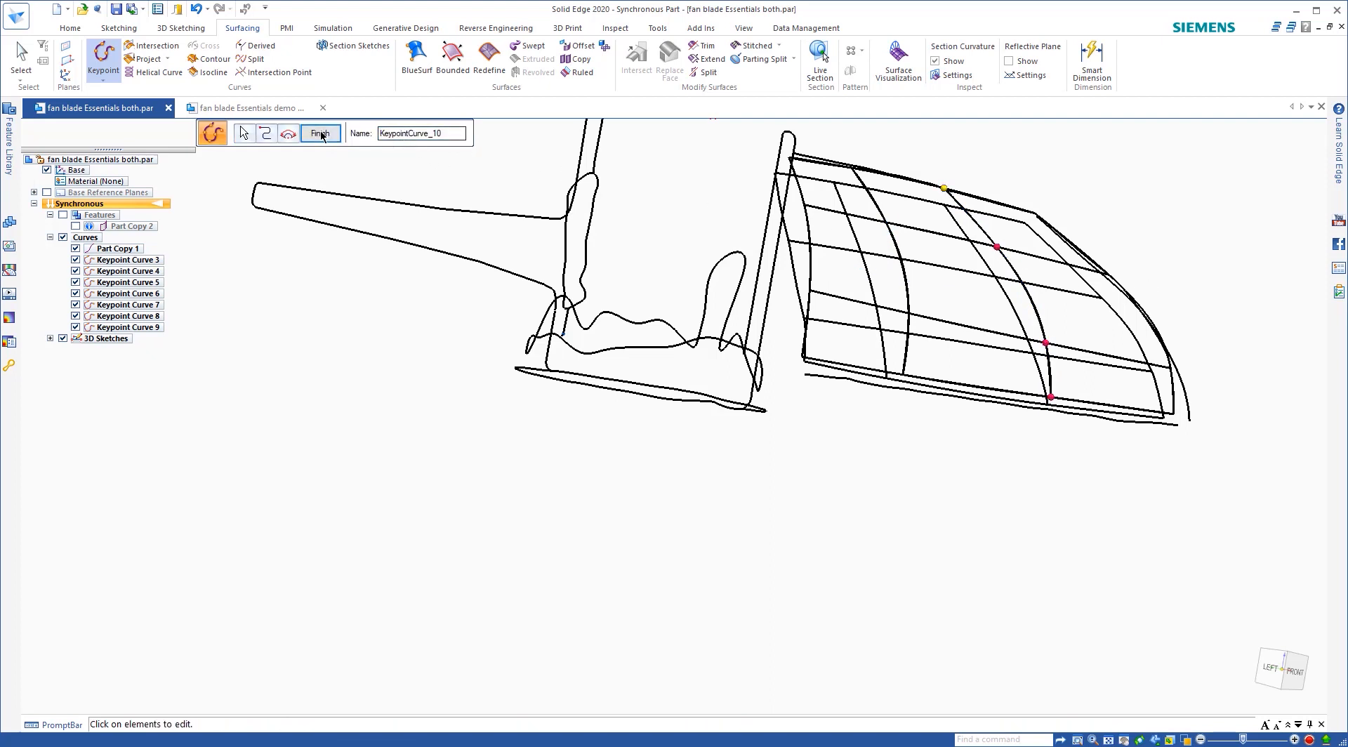
pyautogui.click(320, 133)
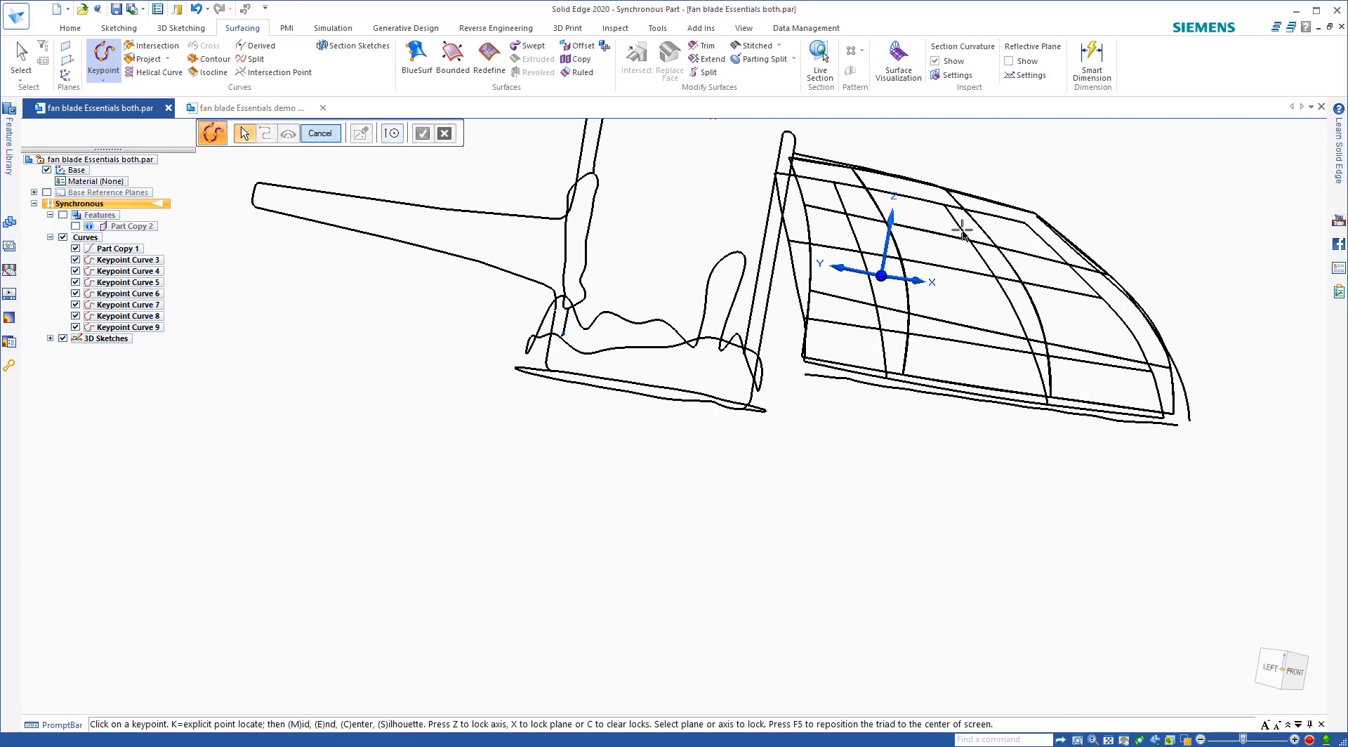
# Hide Part Copy 1 and briefly show the Part Copy 2 body to compare the keypoint curve grid with the blade.
pyautogui.click(75, 249)
pyautogui.moveTo(915, 248); pyautogui.dragTo(775, 375, button='middle')
pyautogui.scroll(-3, 905, 327)
pyautogui.scroll(4, 997, 290)
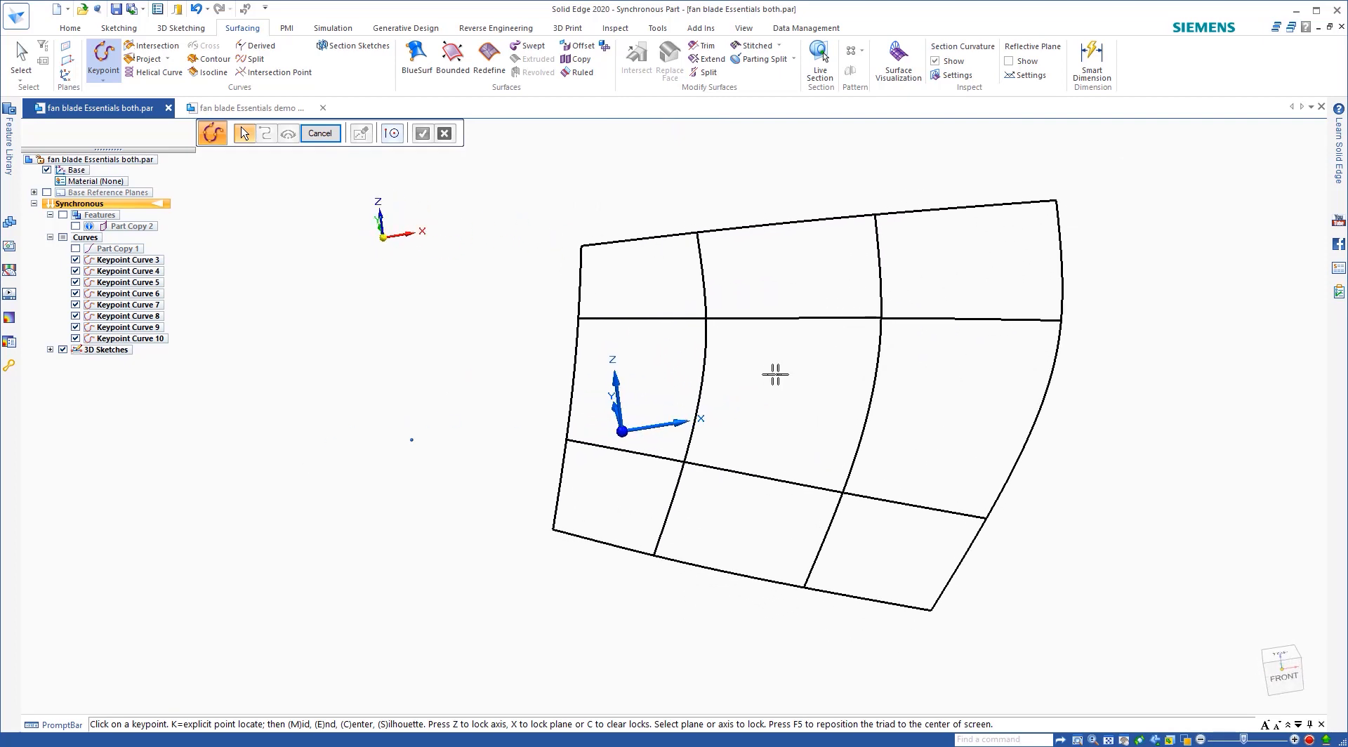
pyautogui.click(75, 227)
pyautogui.moveTo(913, 421); pyautogui.dragTo(829, 380, button='middle')
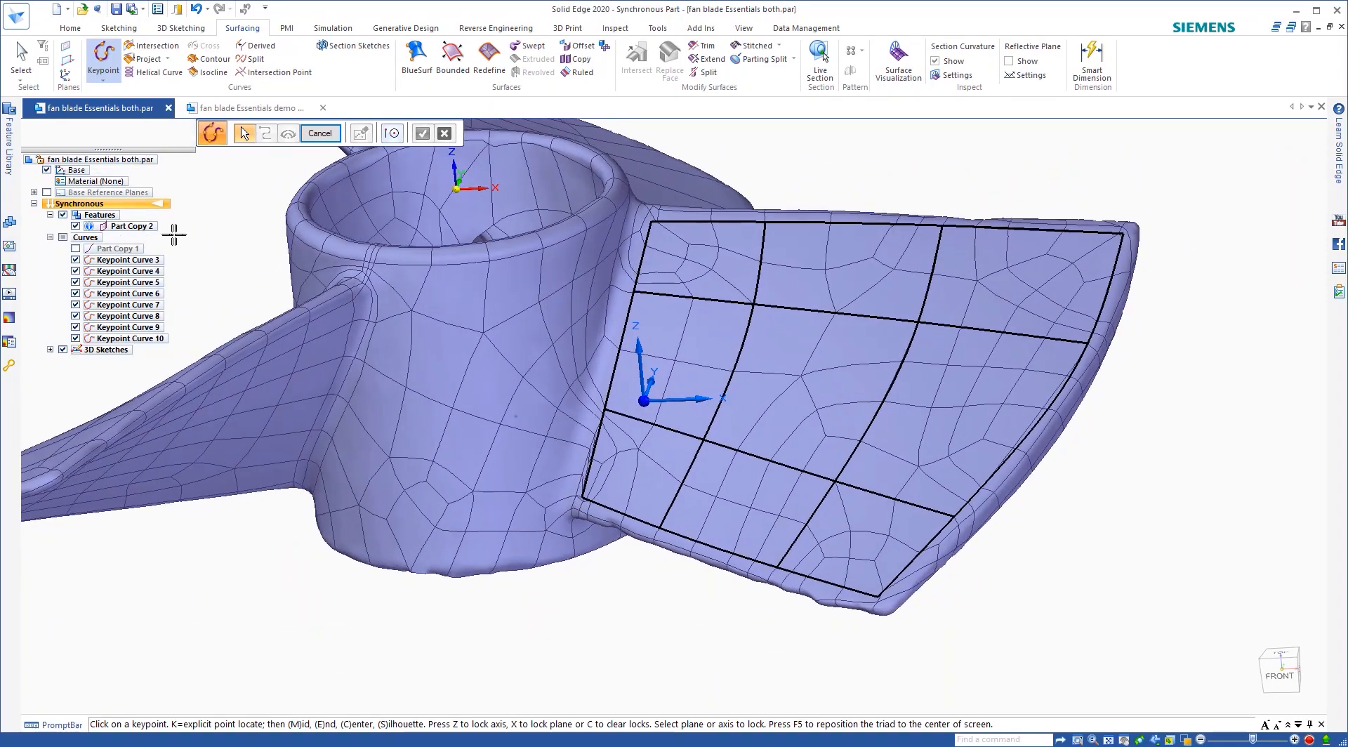
pyautogui.click(75, 226)
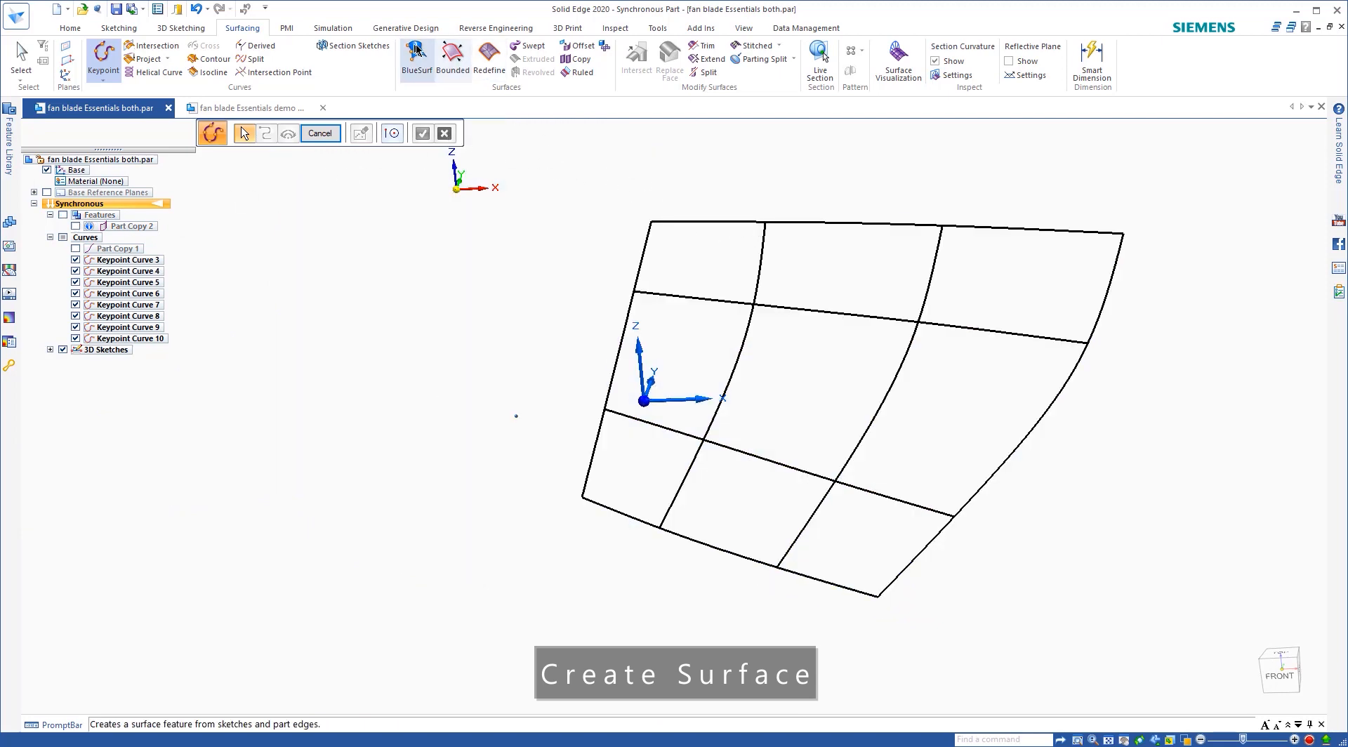
# Define a Bounded surface using the four outer keypoint curves of the blade grid as its closed boundary.
pyautogui.click(452, 56)
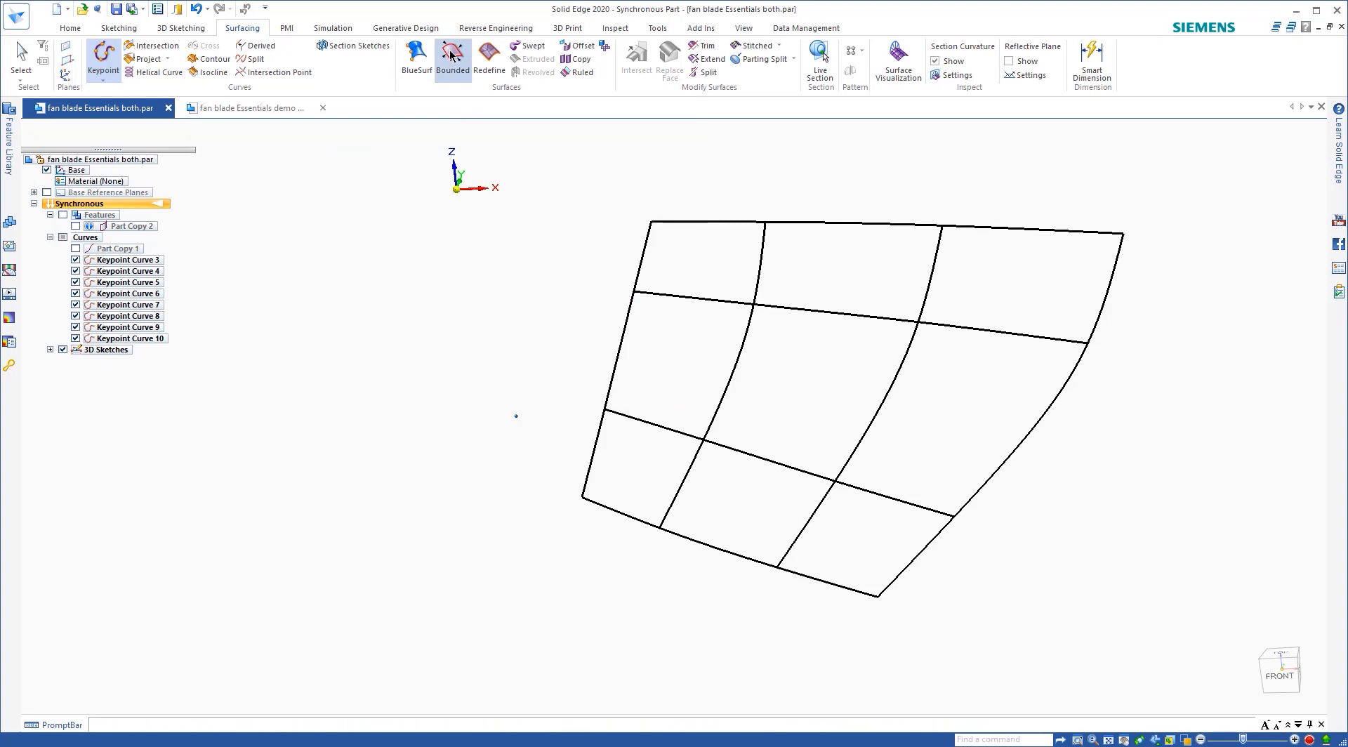
pyautogui.click(641, 270)
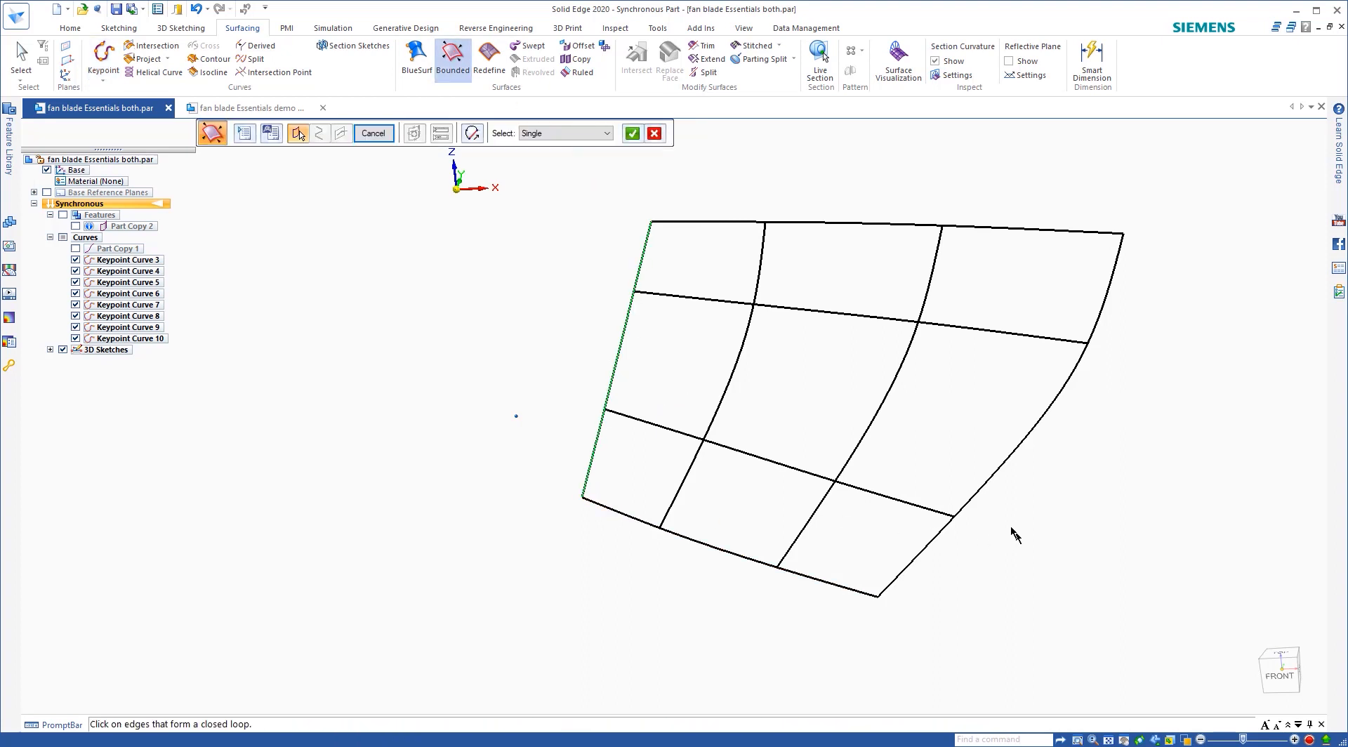
pyautogui.click(737, 556)
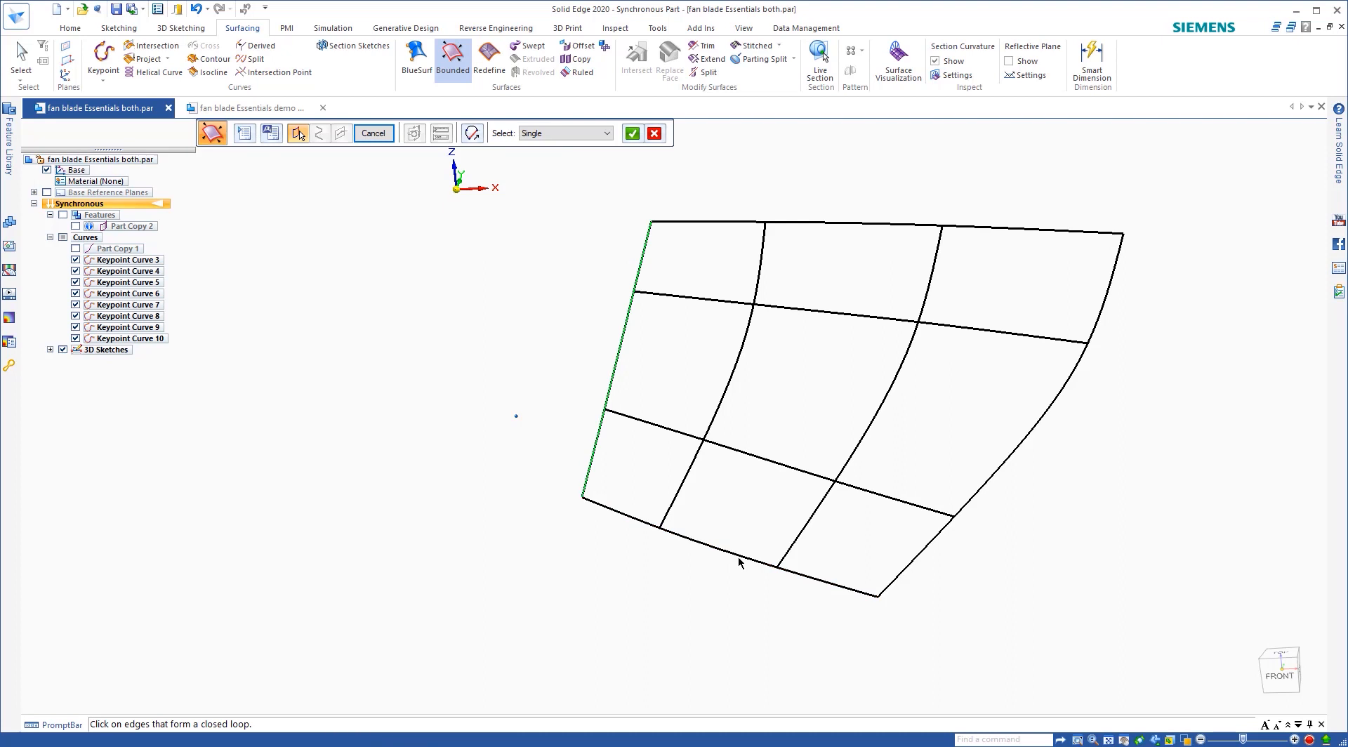
pyautogui.click(919, 554)
pyautogui.click(1007, 229)
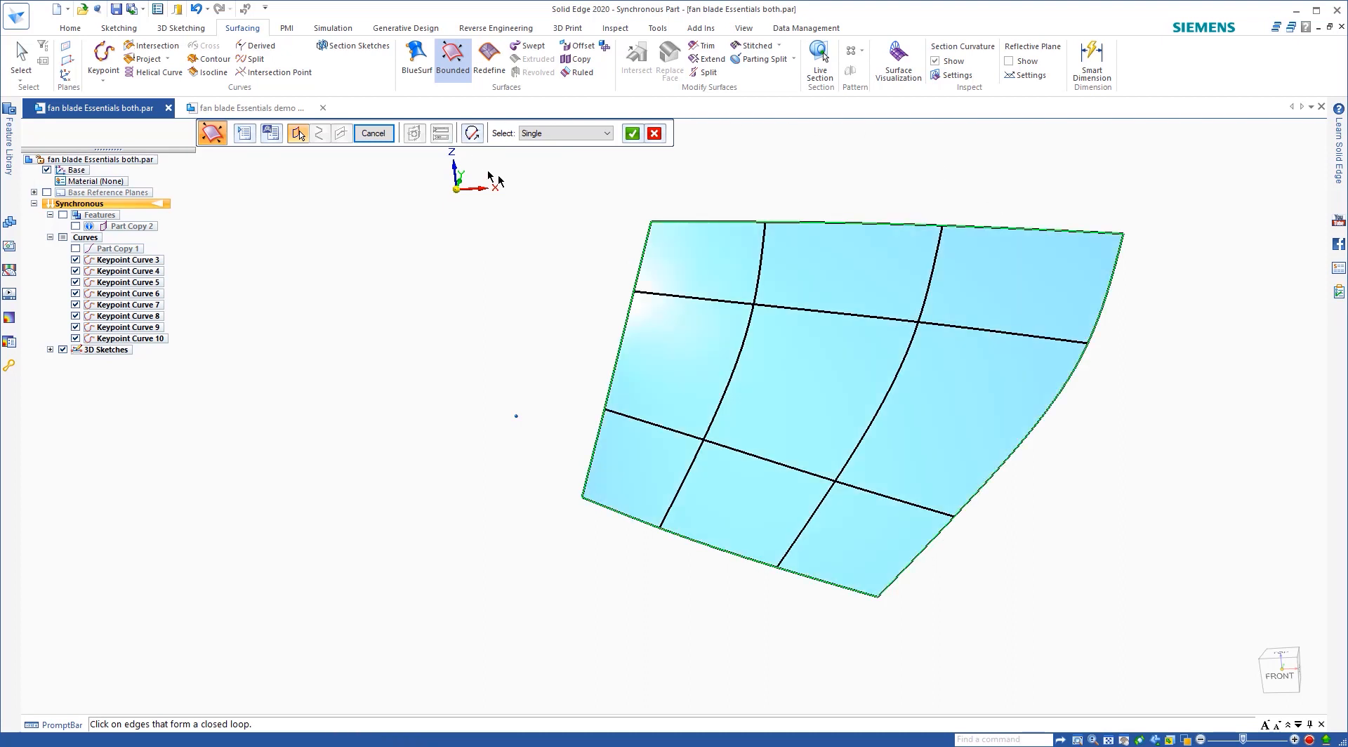
pyautogui.rightClick(329, 193)
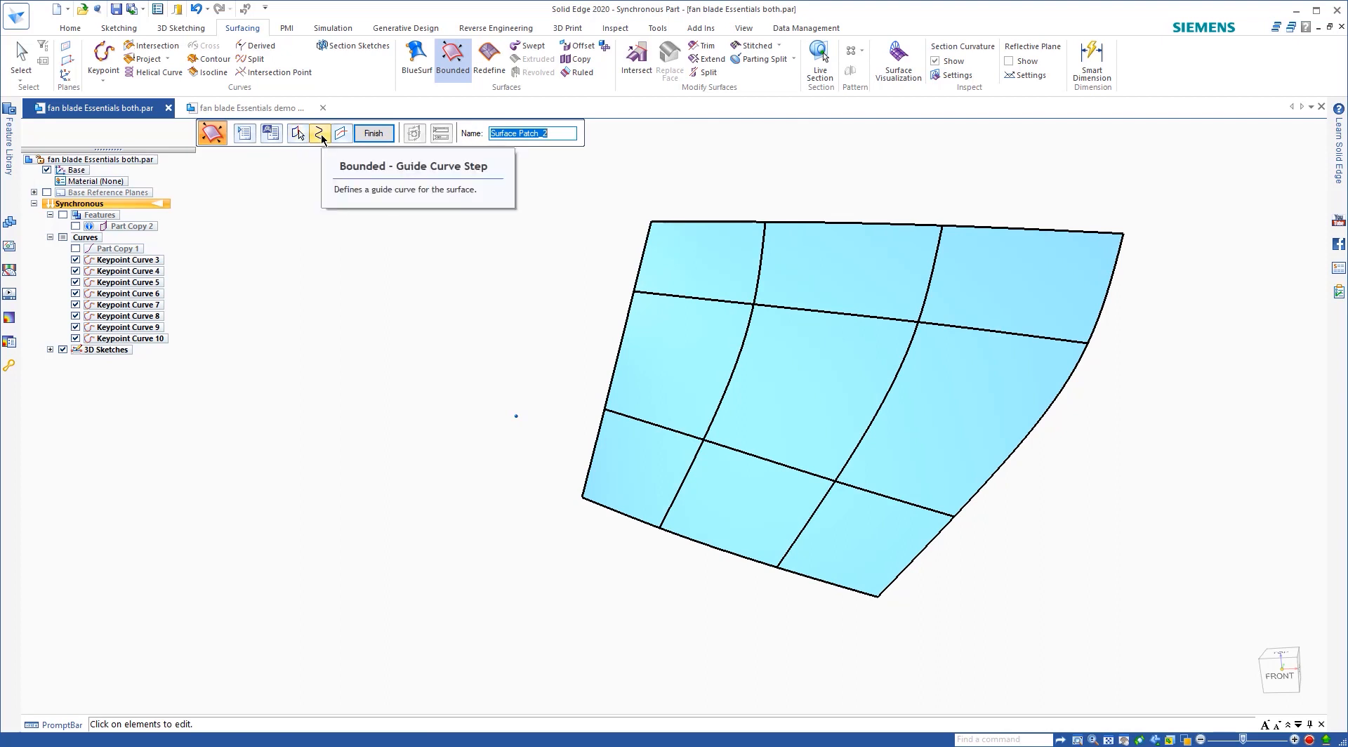
# Add the four interior keypoint curves as guide curves of the Bounded surface and finish the feature.
pyautogui.click(321, 135)
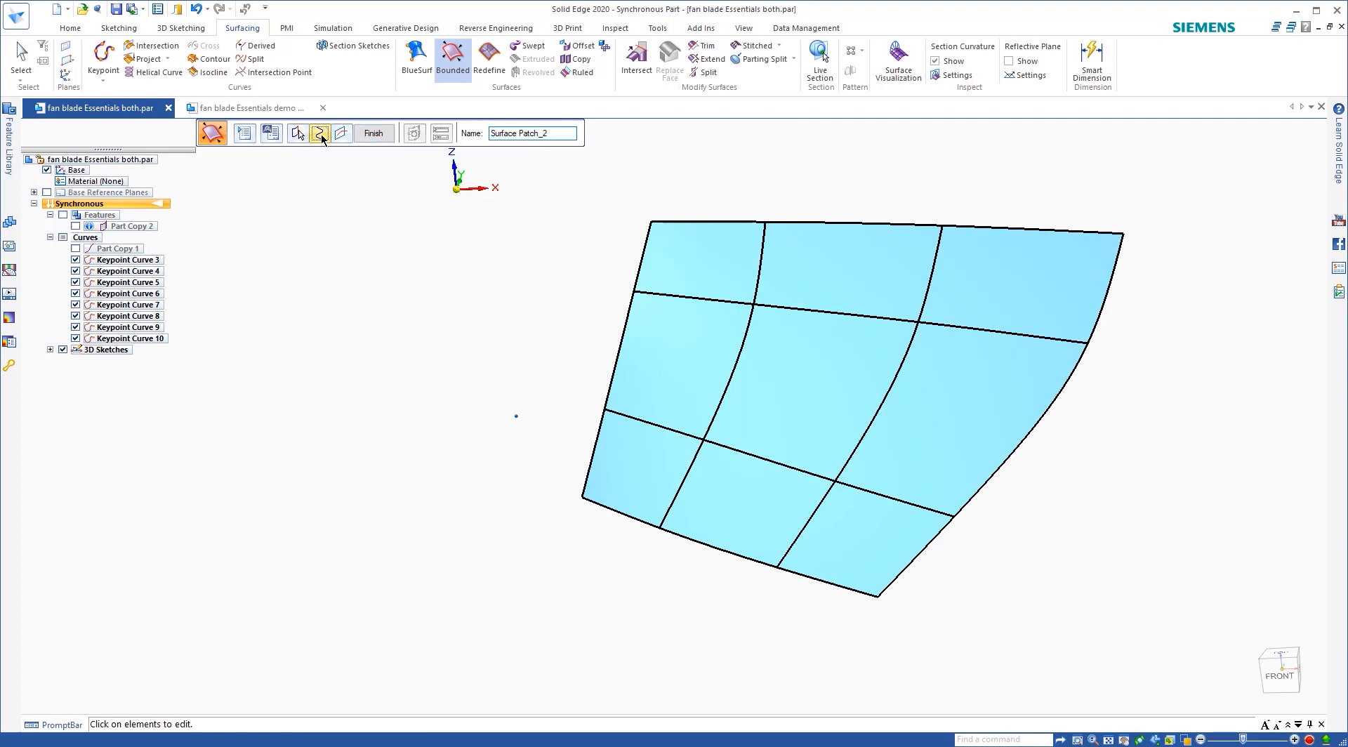
pyautogui.click(686, 303)
pyautogui.click(662, 424)
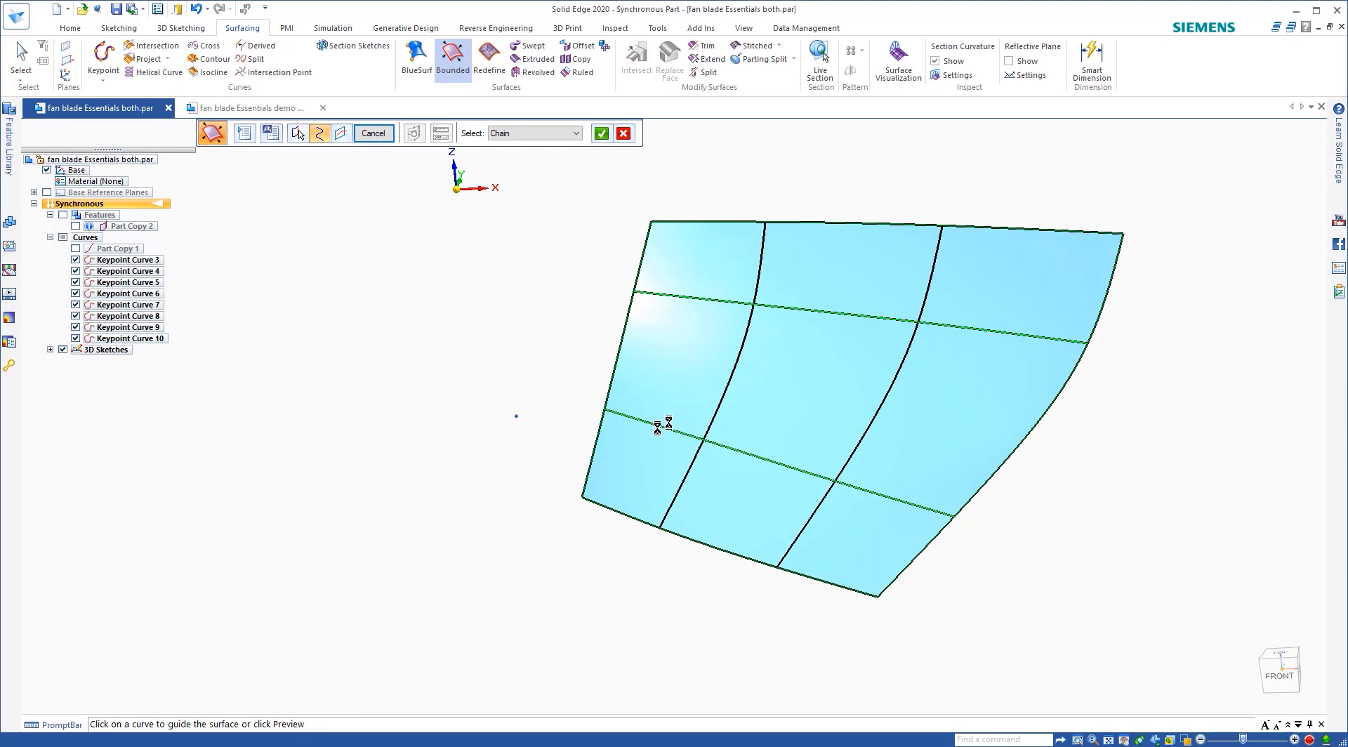
pyautogui.click(726, 395)
pyautogui.click(928, 290)
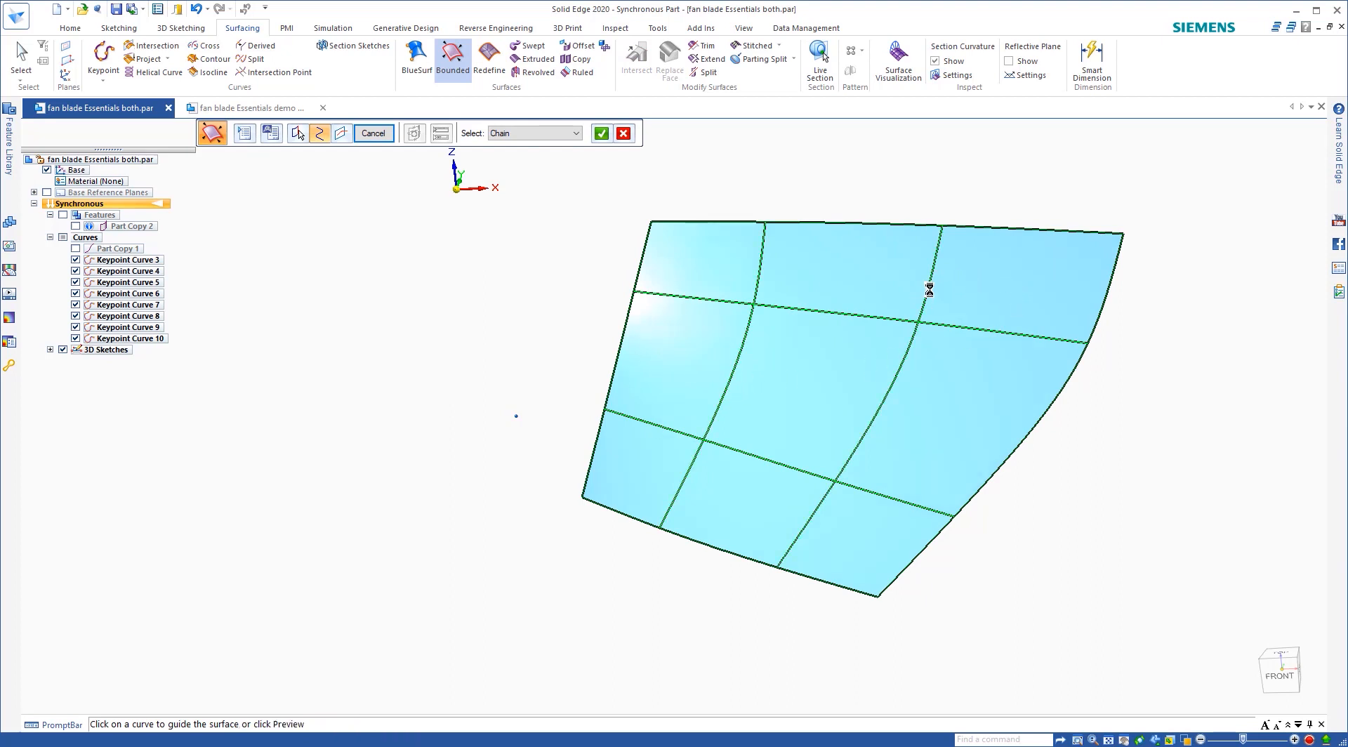
pyautogui.click(604, 134)
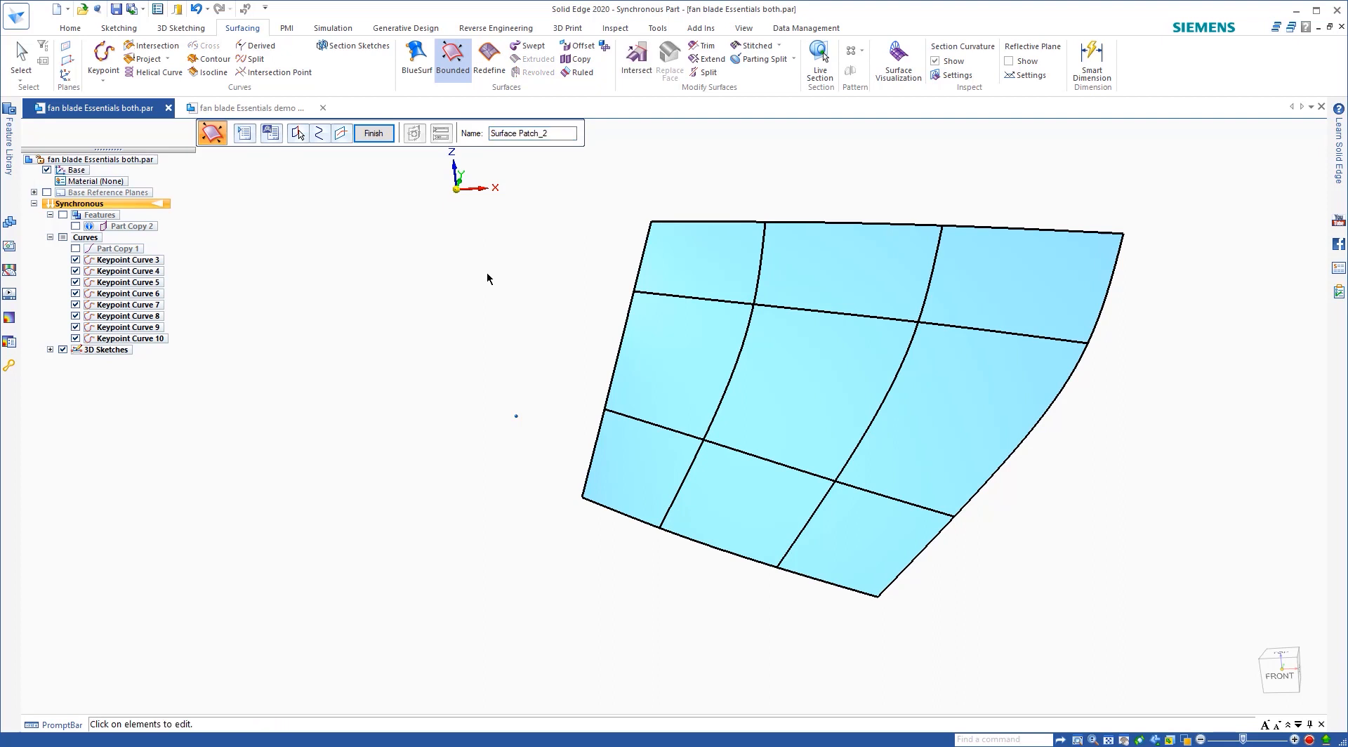
pyautogui.moveTo(414, 316)
pyautogui.mouseDown(button='middle')
pyautogui.moveTo(452, 338)
pyautogui.moveTo(427, 337)
pyautogui.mouseUp(button='middle')
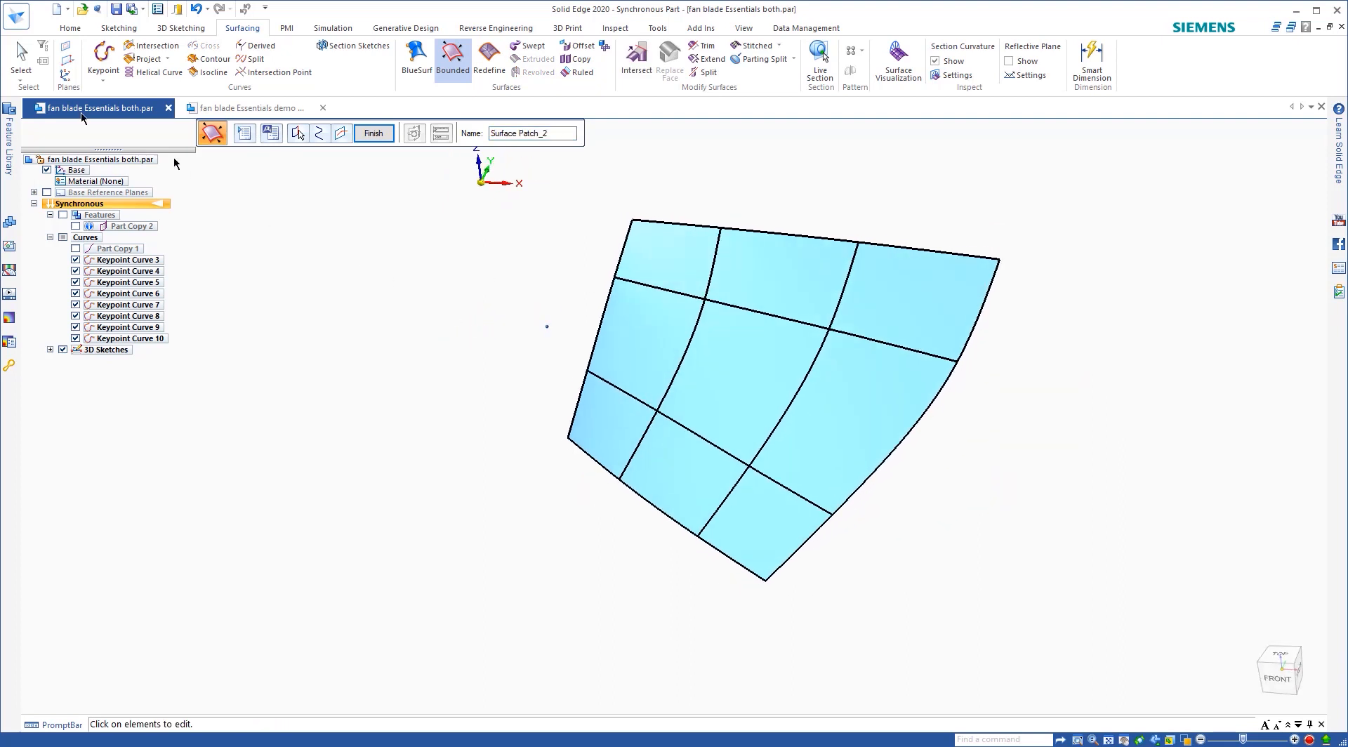
pyautogui.click(20, 53)
# Briefly show Part Copy 1 and Part Copy 2 in turn to compare the bounded surface with the scanned blade.
pyautogui.moveTo(546, 322)
pyautogui.mouseDown(button='middle')
pyautogui.moveTo(894, 473)
pyautogui.moveTo(409, 382)
pyautogui.moveTo(488, 374)
pyautogui.moveTo(446, 355)
pyautogui.mouseUp(button='middle')
pyautogui.moveTo(846, 356); pyautogui.dragTo(852, 358, button='middle')
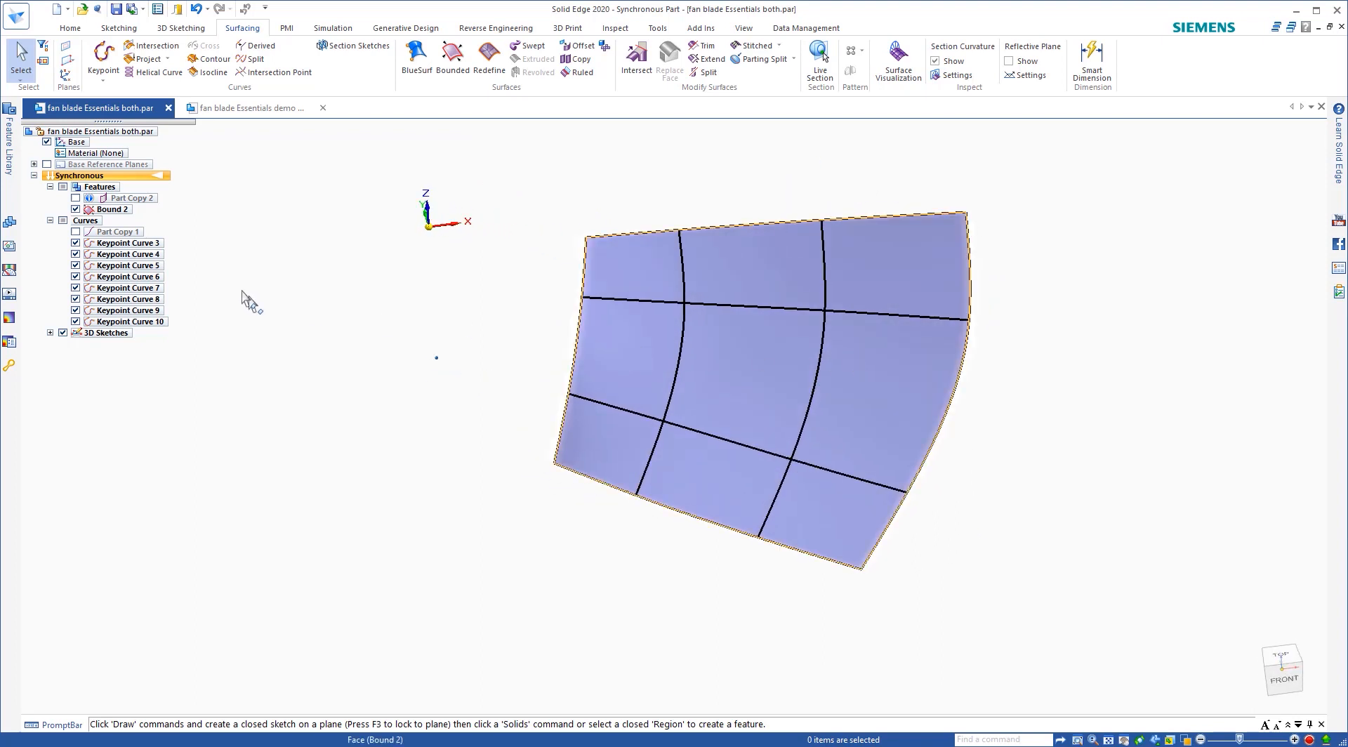
pyautogui.click(75, 232)
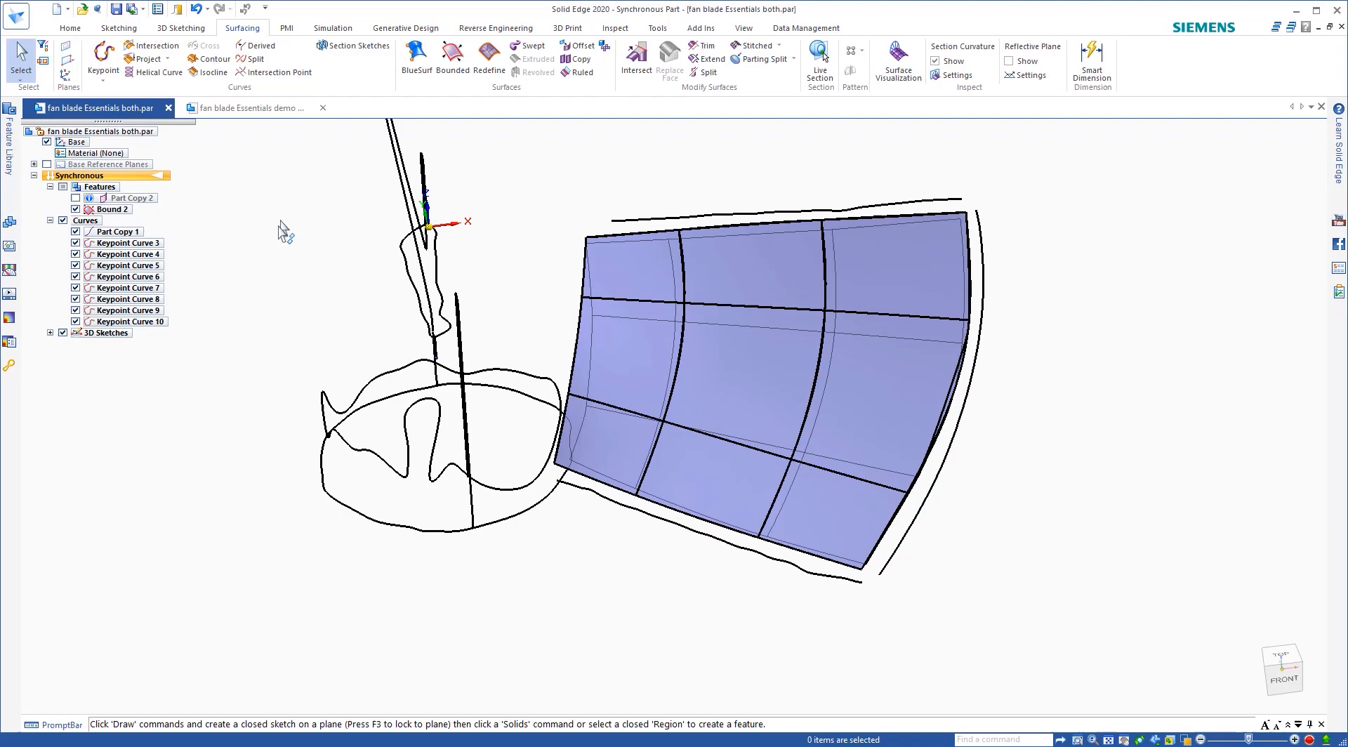
pyautogui.click(76, 232)
pyautogui.click(76, 198)
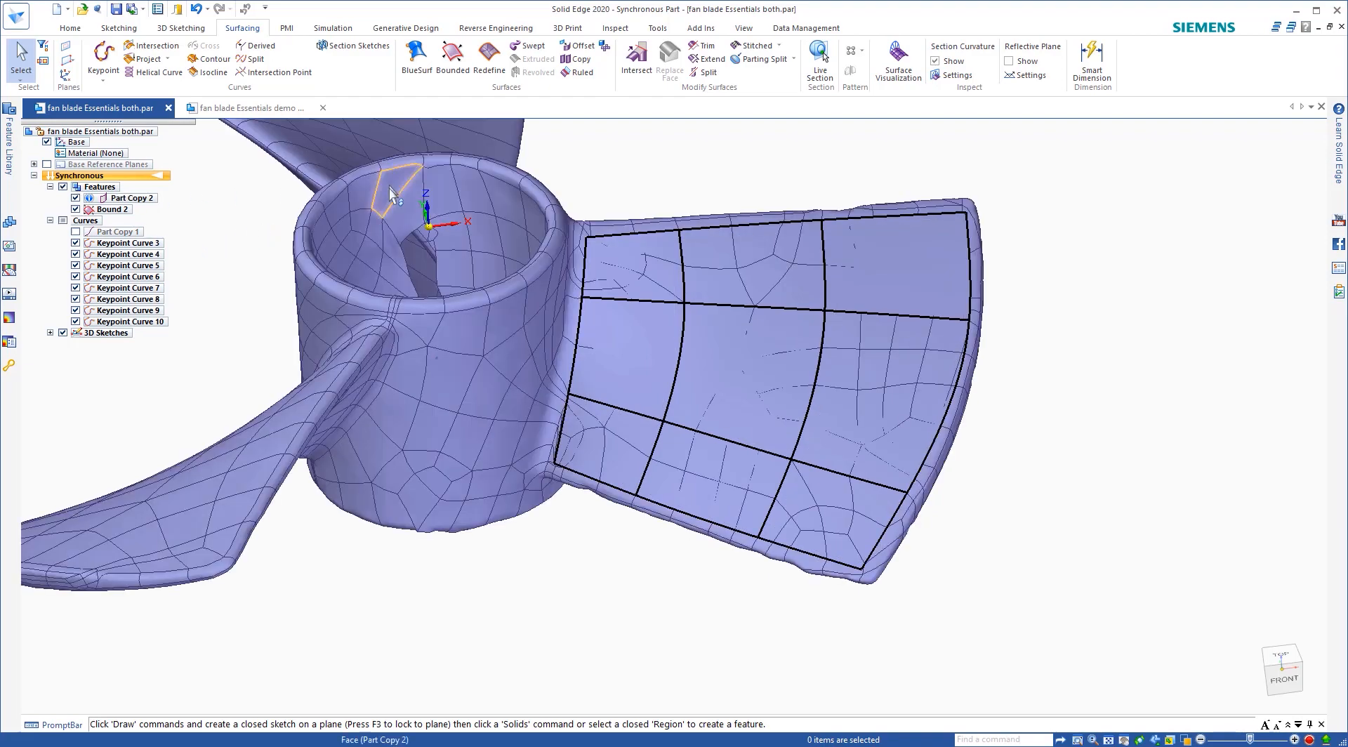
pyautogui.hotkey('ctrl', 't')
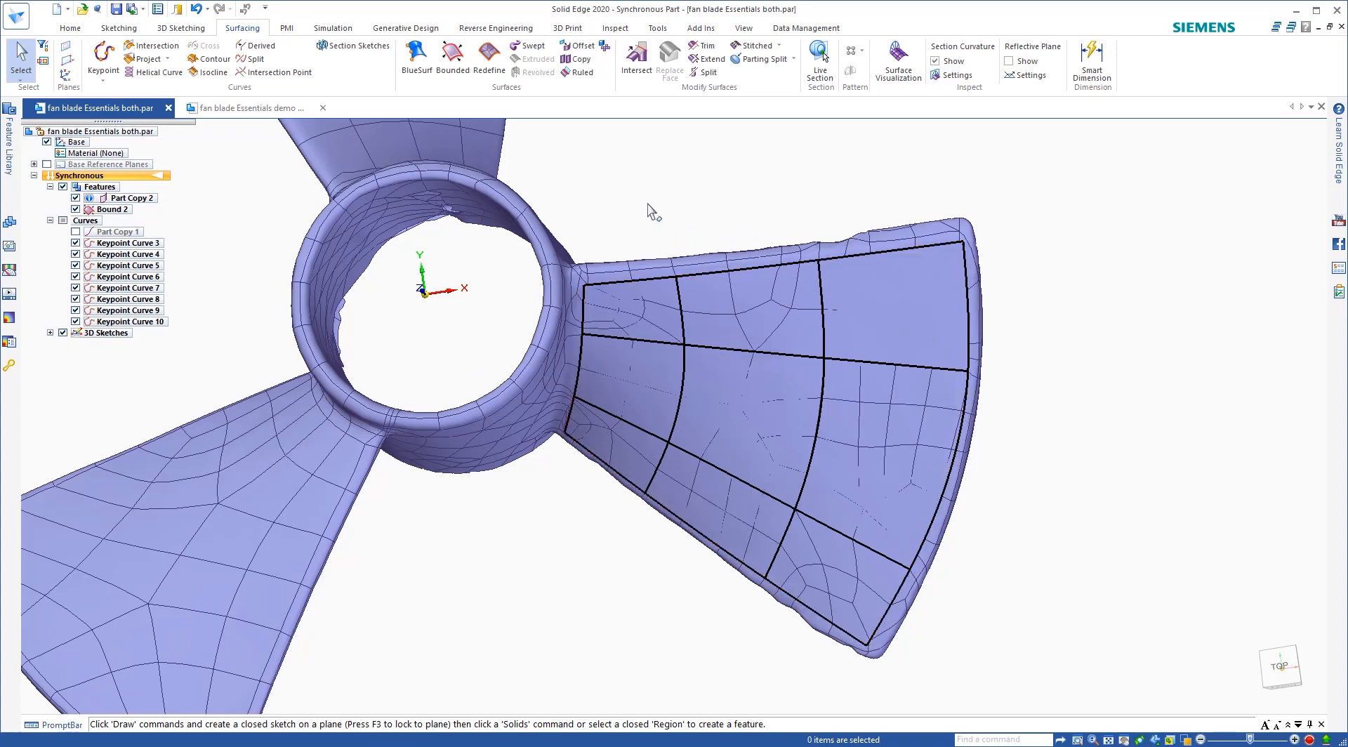
pyautogui.moveTo(648, 204)
pyautogui.mouseDown(button='middle')
pyautogui.moveTo(638, 172)
pyautogui.moveTo(638, 186)
pyautogui.mouseUp(button='middle')
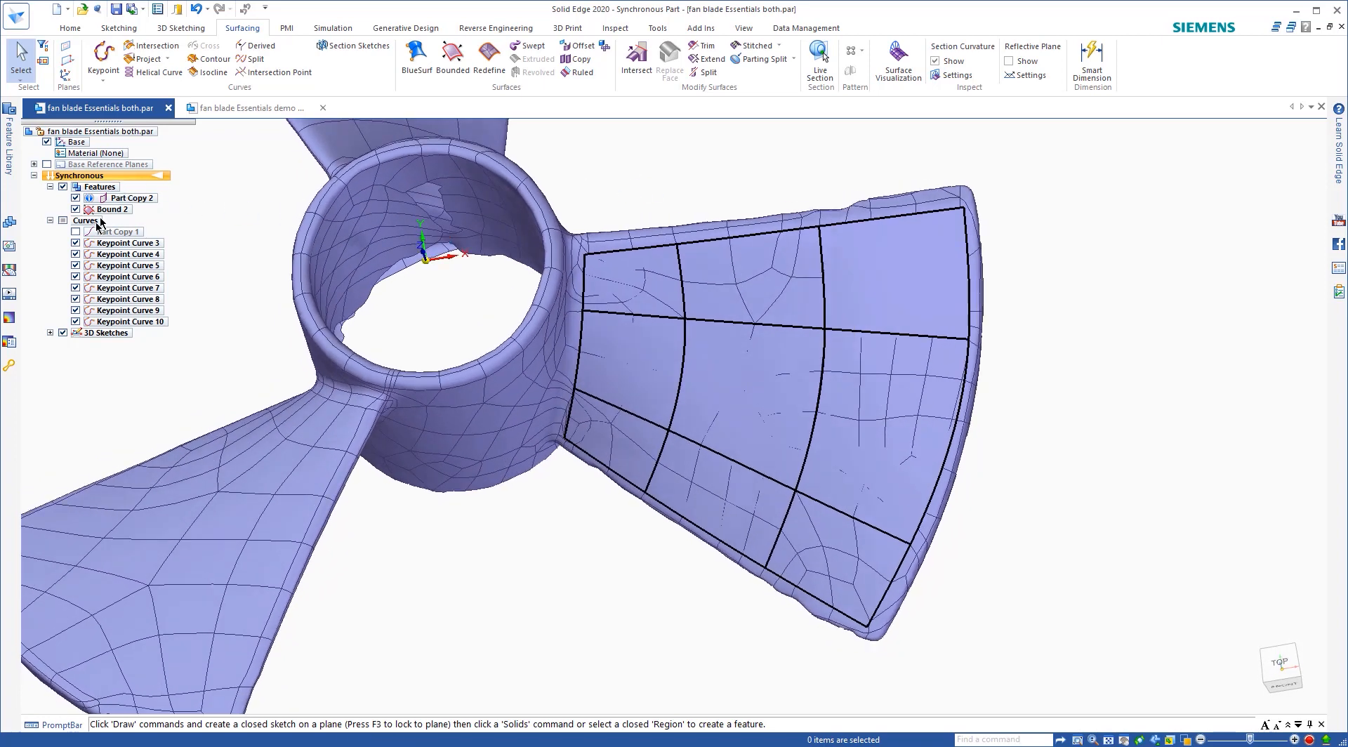
pyautogui.click(75, 199)
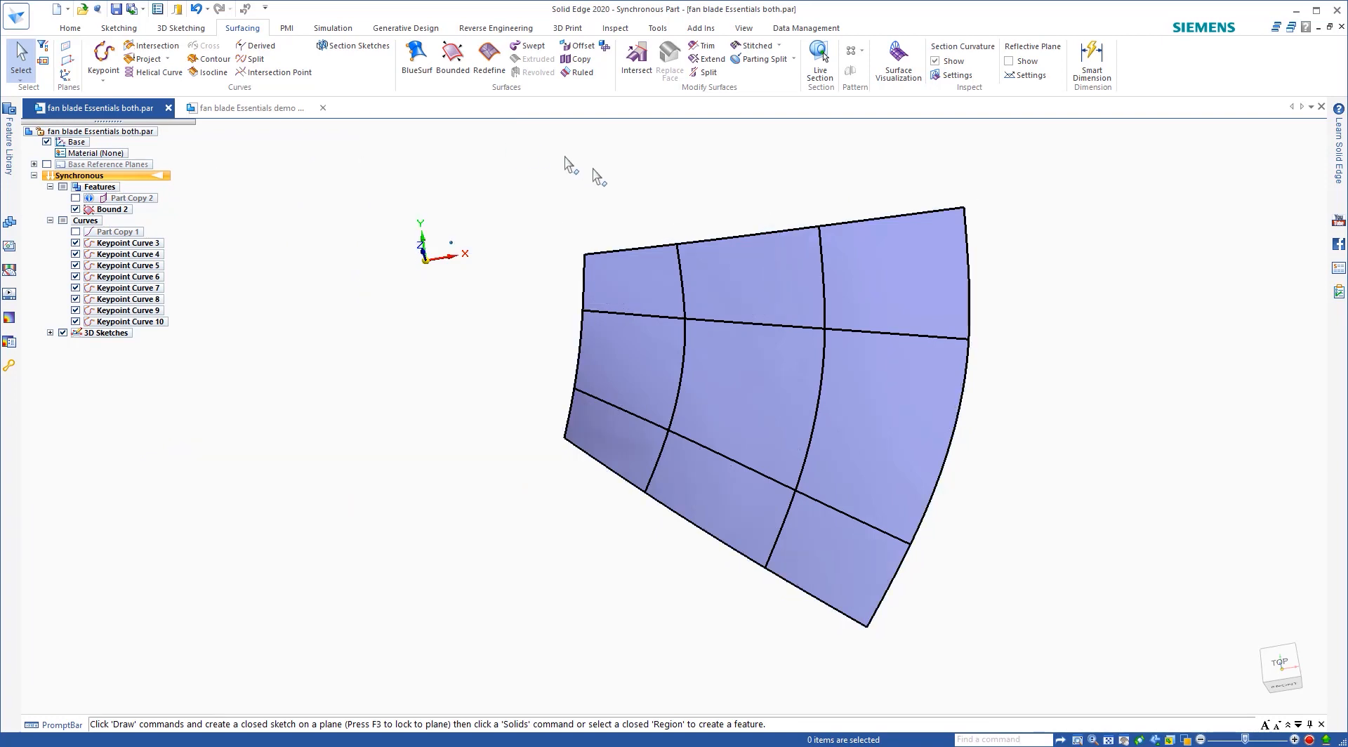
# Hide Keypoint Curves 3 to 10 so only the bounded blade surface is displayed.
pyautogui.click(75, 254)
pyautogui.click(75, 265)
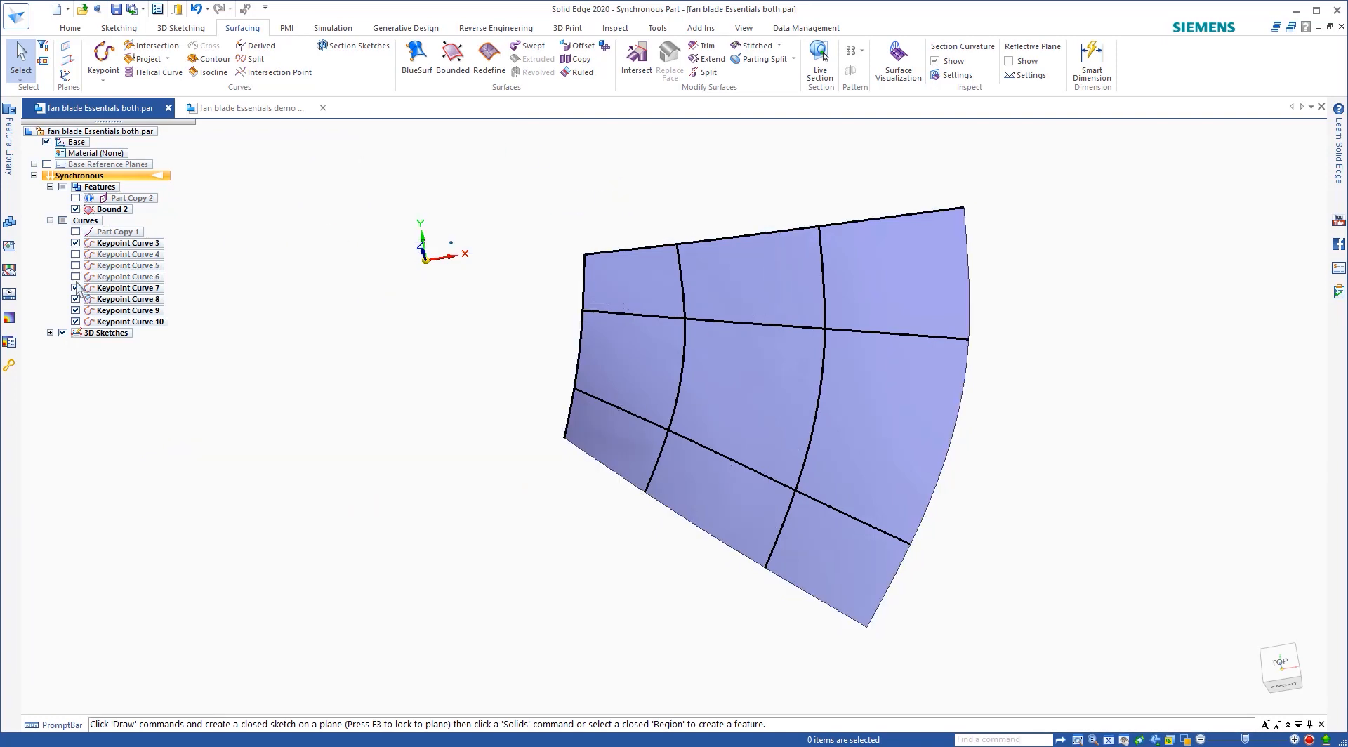
pyautogui.click(75, 288)
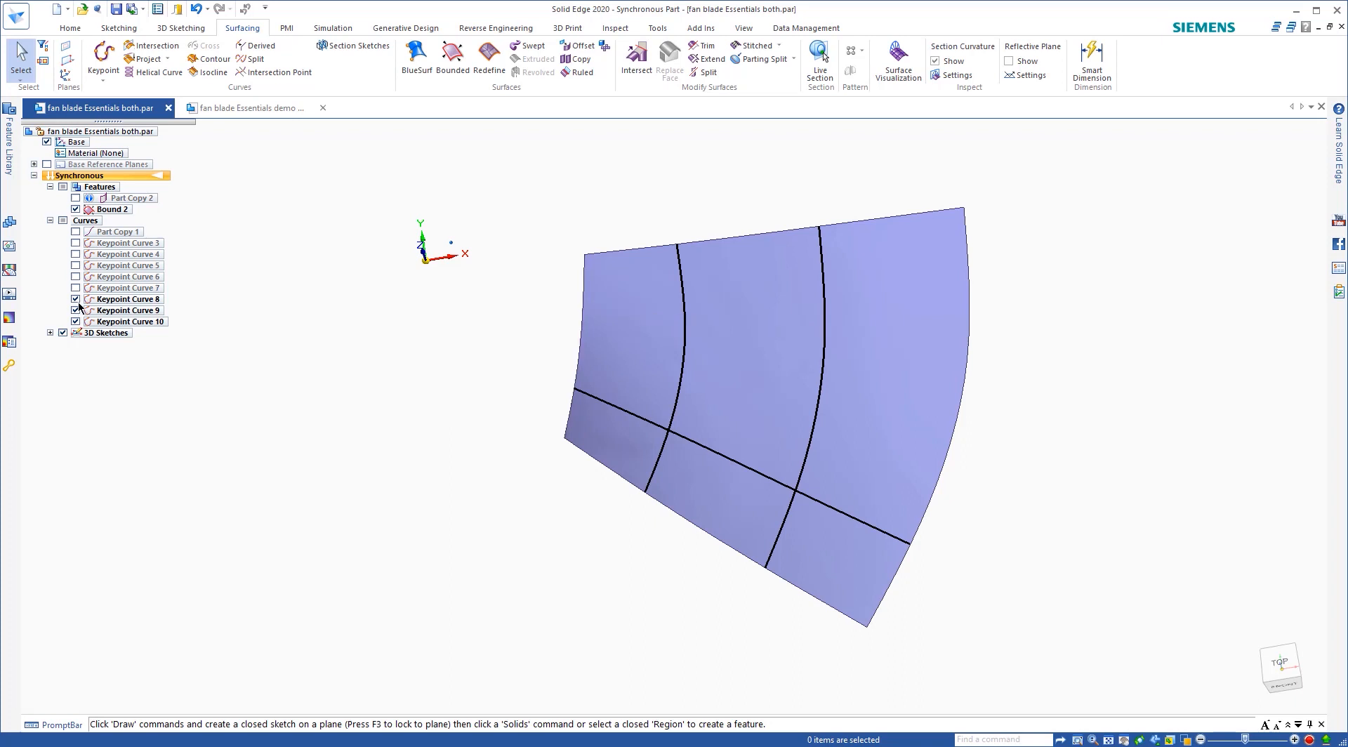
pyautogui.click(76, 299)
pyautogui.click(75, 310)
pyautogui.click(75, 322)
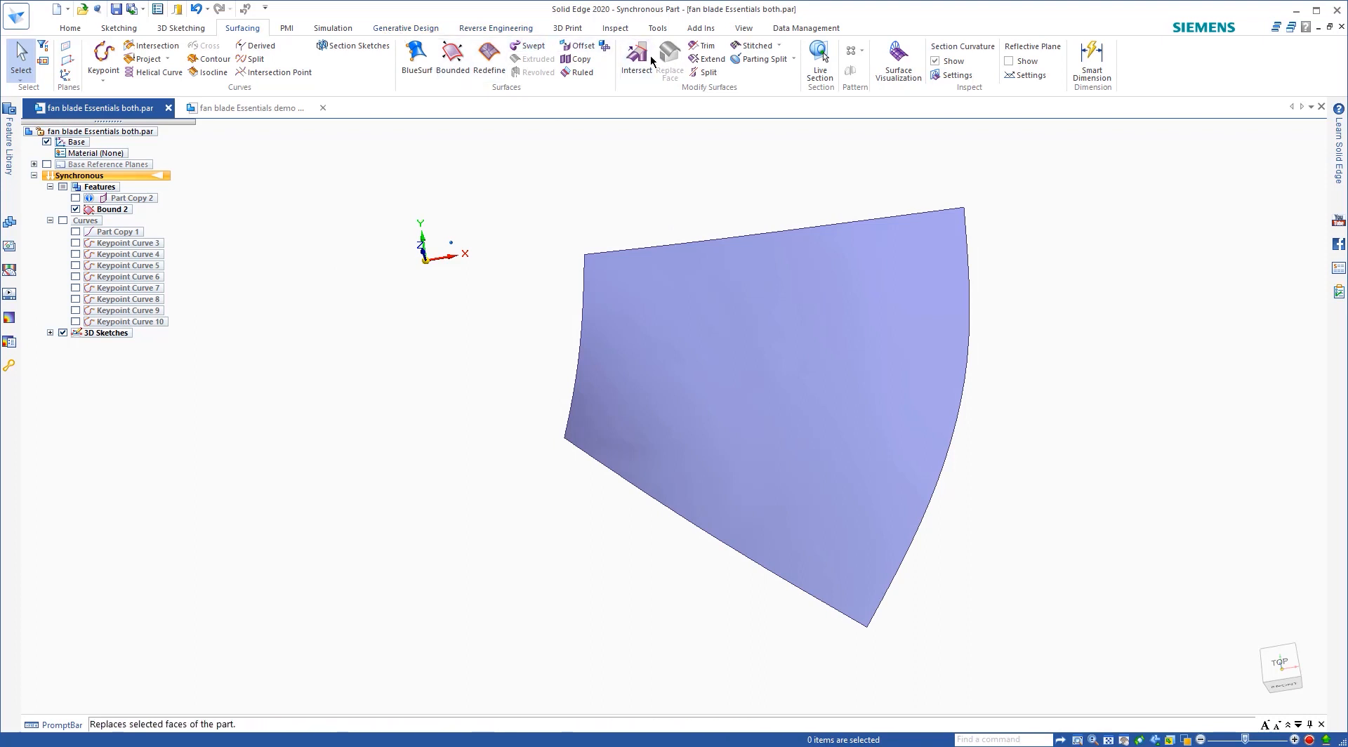
# Extend all four edges of the bounded surface outward as one chain, beyond the scanned blade's outline.
pyautogui.click(720, 61)
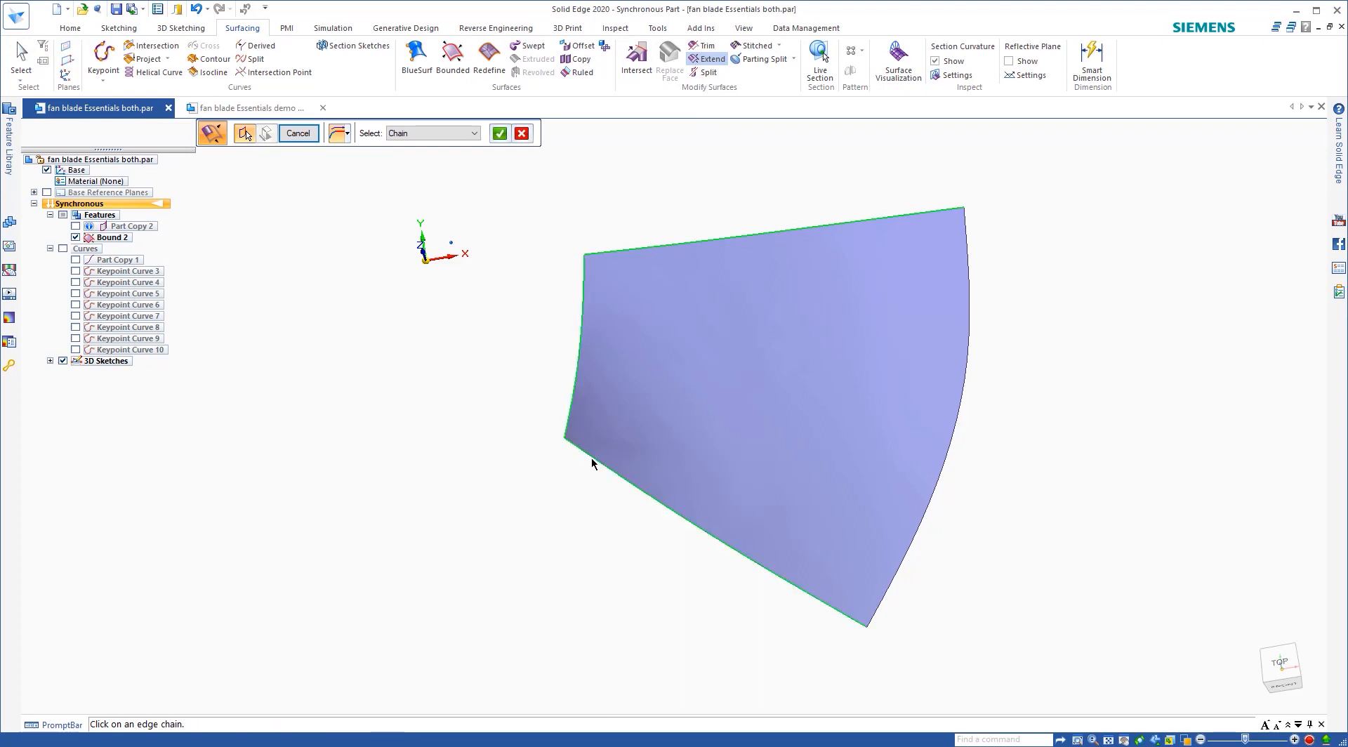
pyautogui.click(961, 401)
pyautogui.rightClick(619, 246)
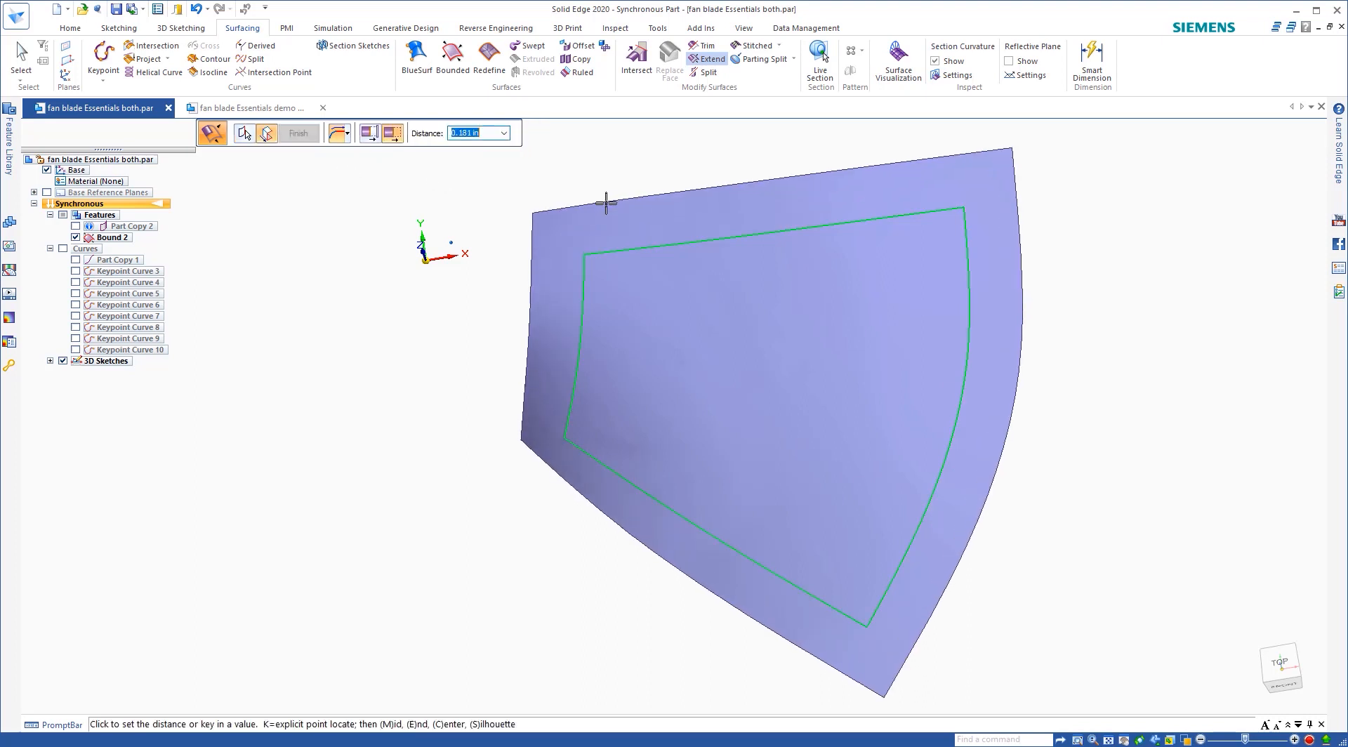
pyautogui.click(609, 209)
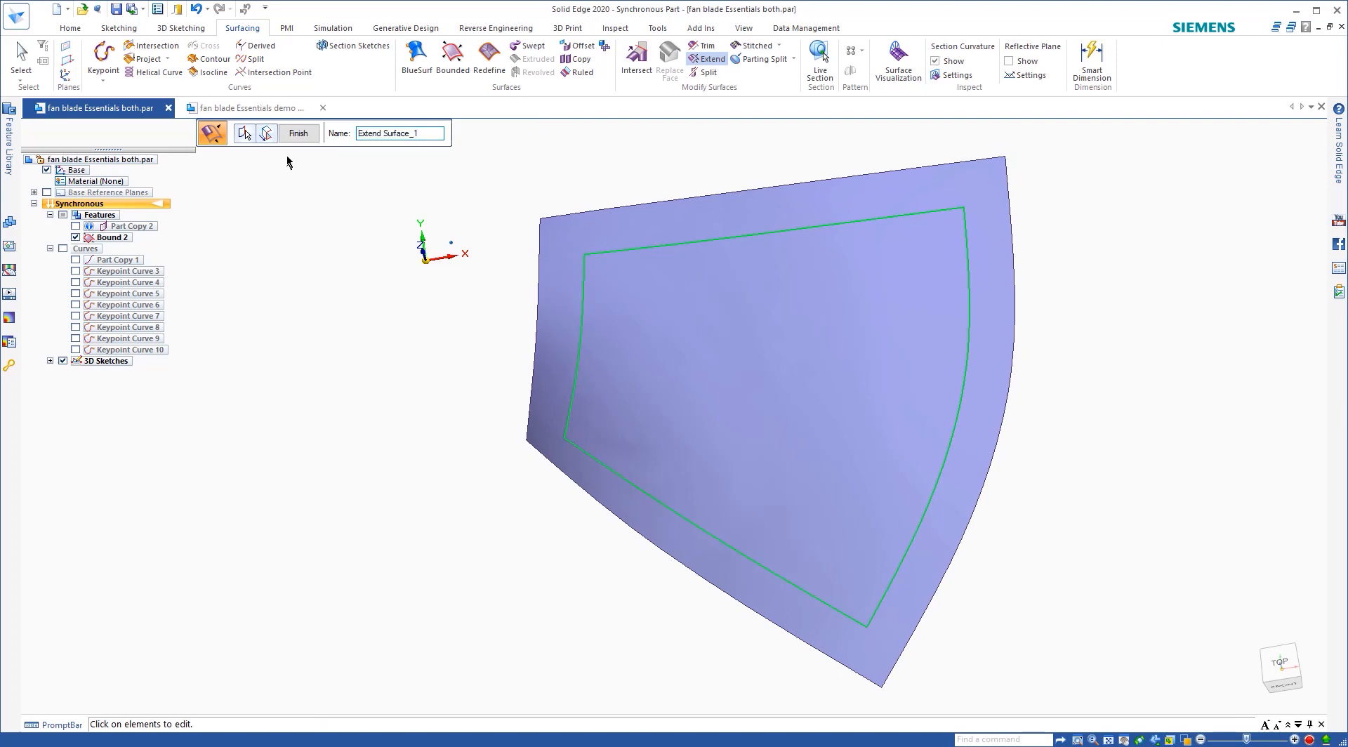
pyautogui.click(296, 134)
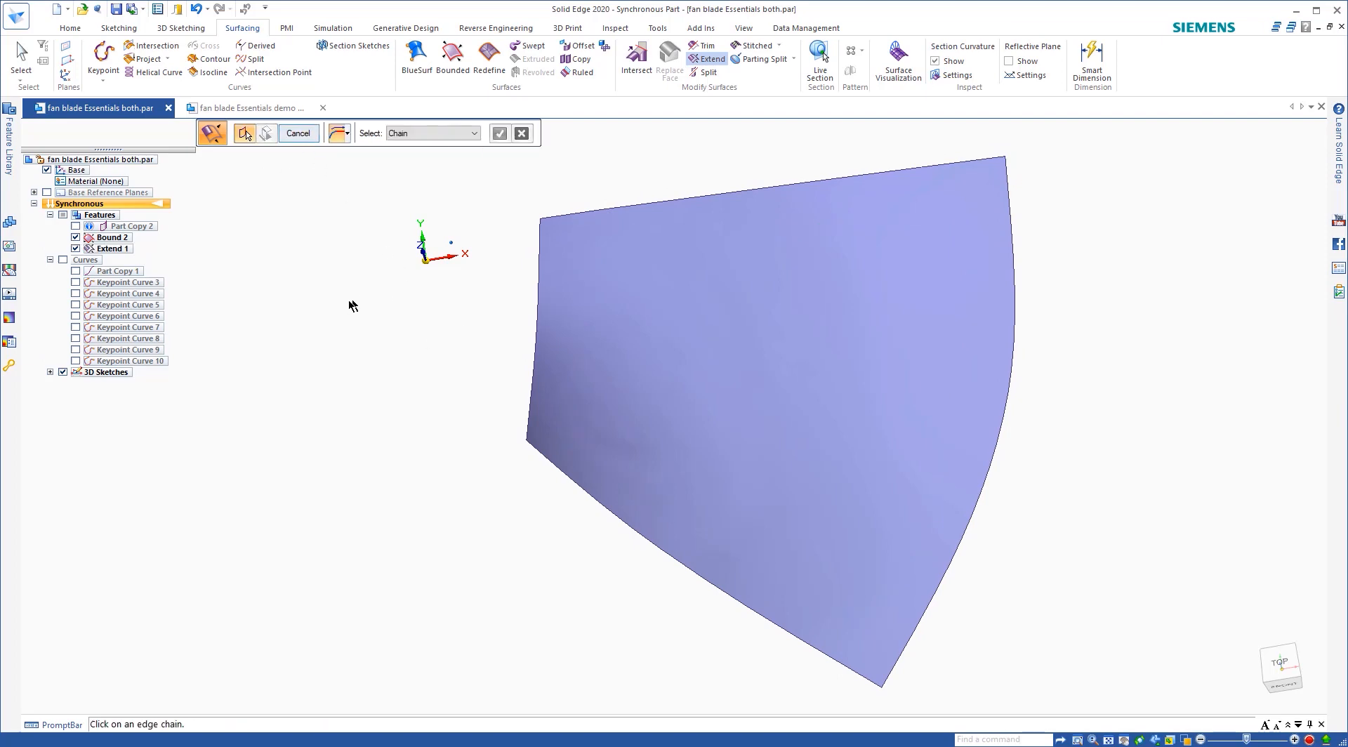
# Show Part Copy 2 and check from several sides how the extended surface overlaps the scanned blade and hub.
pyautogui.click(76, 226)
pyautogui.moveTo(702, 260); pyautogui.dragTo(572, 336, button='middle')
pyautogui.scroll(-5, 617, 375)
pyautogui.scroll(6, 604, 358)
pyautogui.moveTo(858, 480); pyautogui.dragTo(1036, 601, button='middle')
pyautogui.scroll(3, 825, 234)
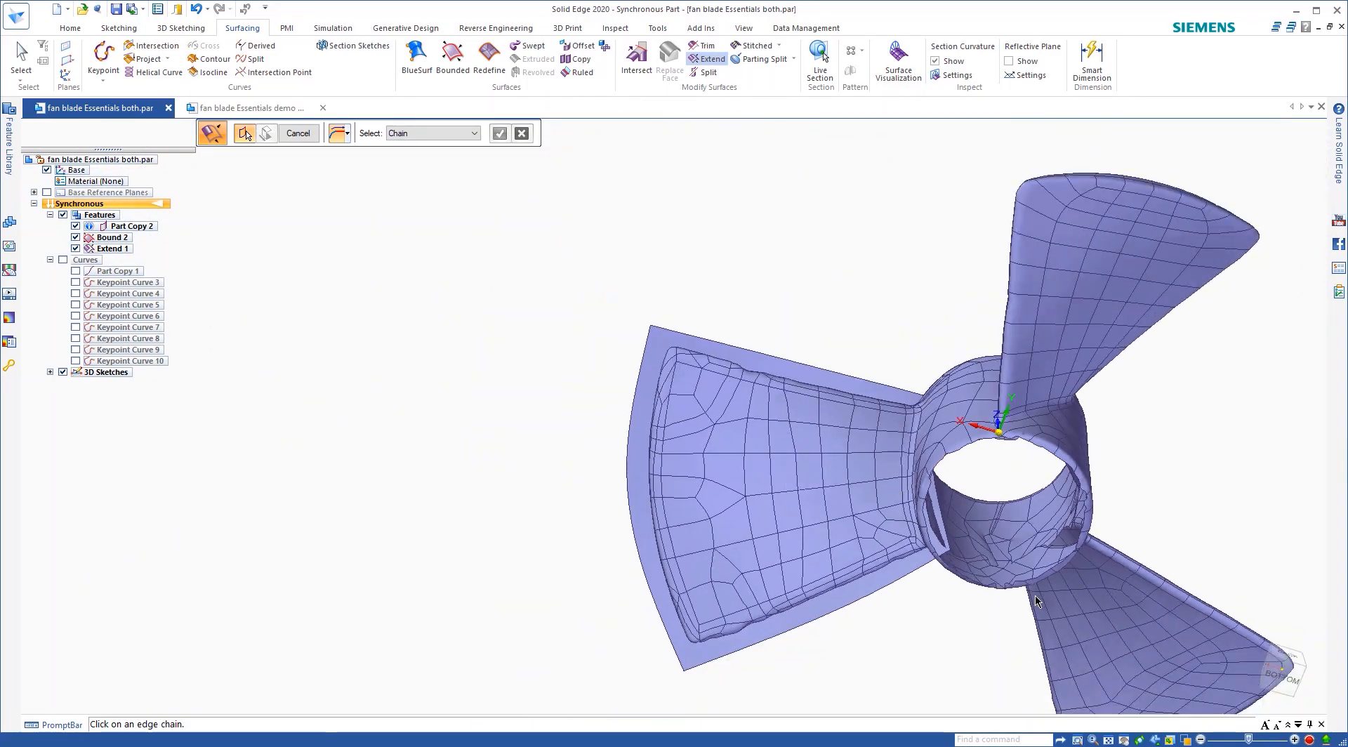
pyautogui.scroll(2, 1036, 602)
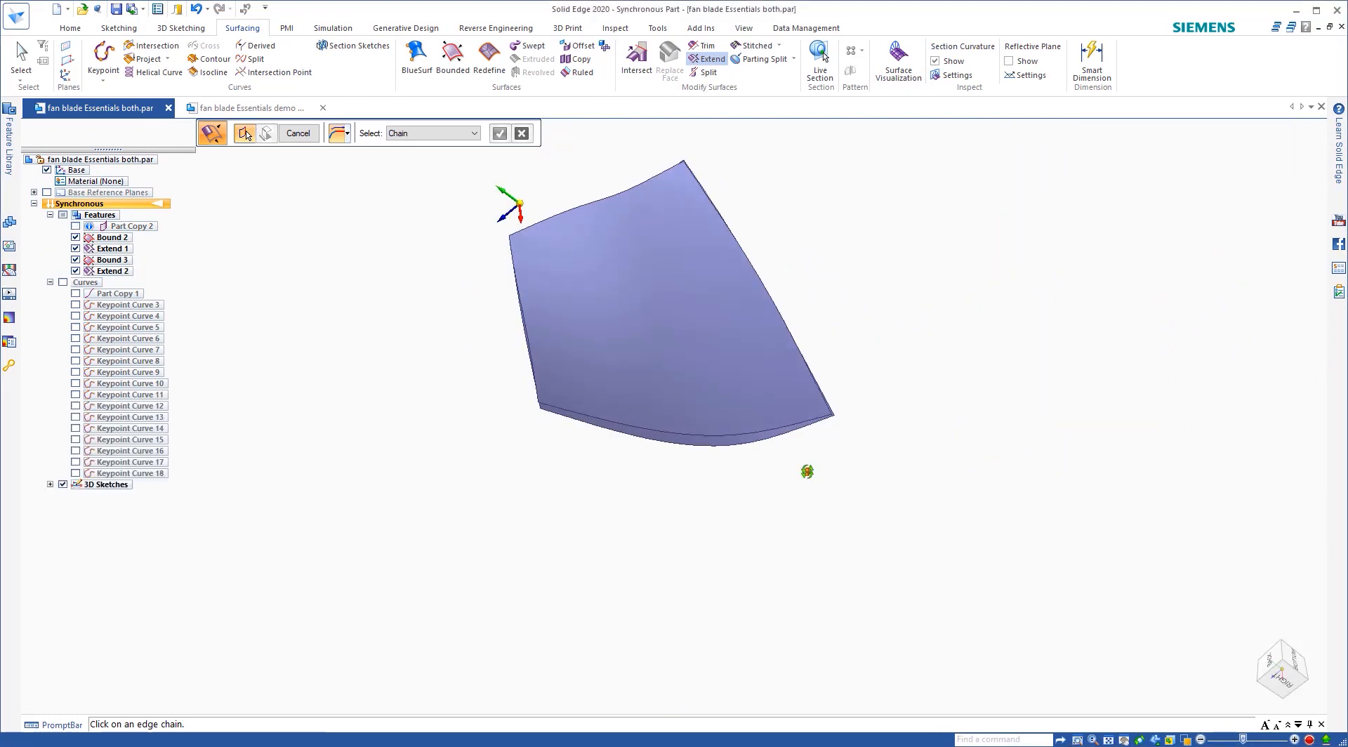
# Show Part Copy 2 together with the two extended surfaces of the blade.
pyautogui.moveTo(806, 467); pyautogui.dragTo(991, 409, button='middle')
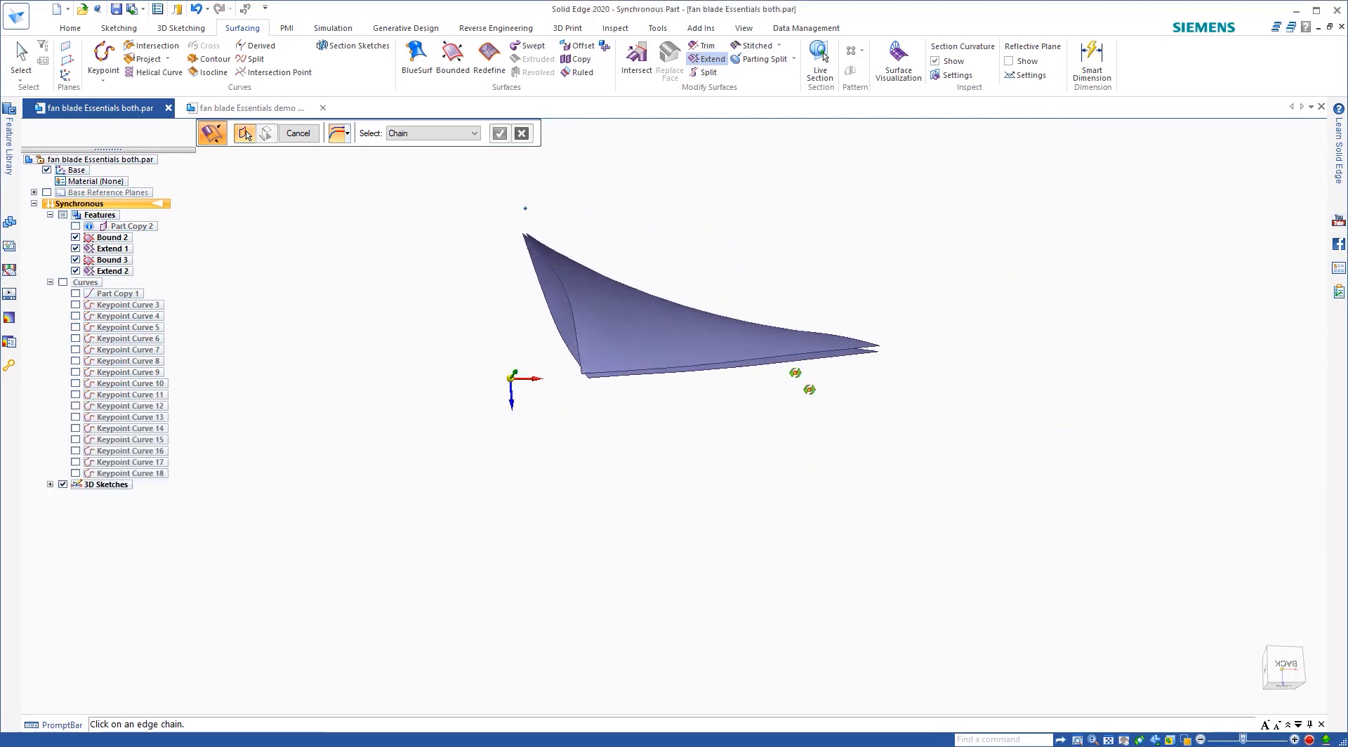
pyautogui.moveTo(809, 389); pyautogui.dragTo(723, 456, button='middle')
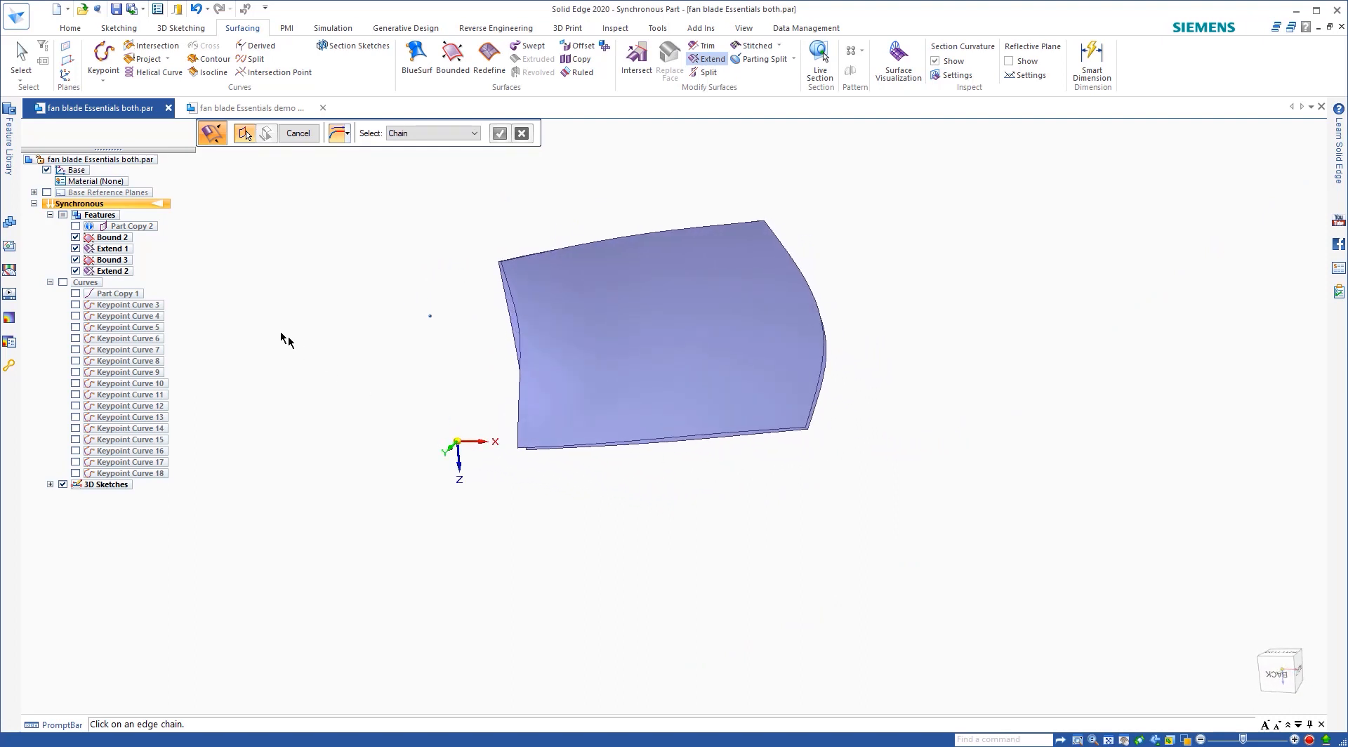
pyautogui.click(76, 226)
pyautogui.moveTo(588, 228); pyautogui.dragTo(602, 293, button='middle')
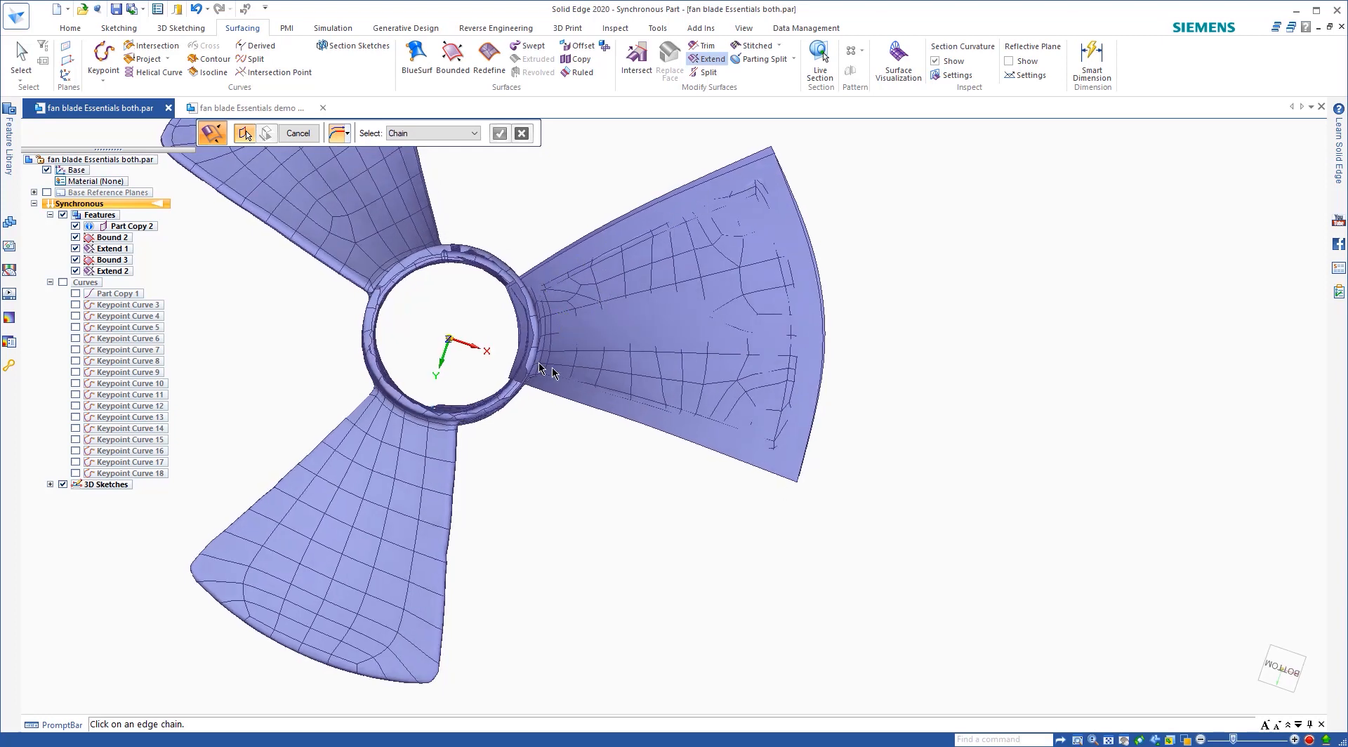
pyautogui.moveTo(552, 258); pyautogui.dragTo(522, 211, button='middle')
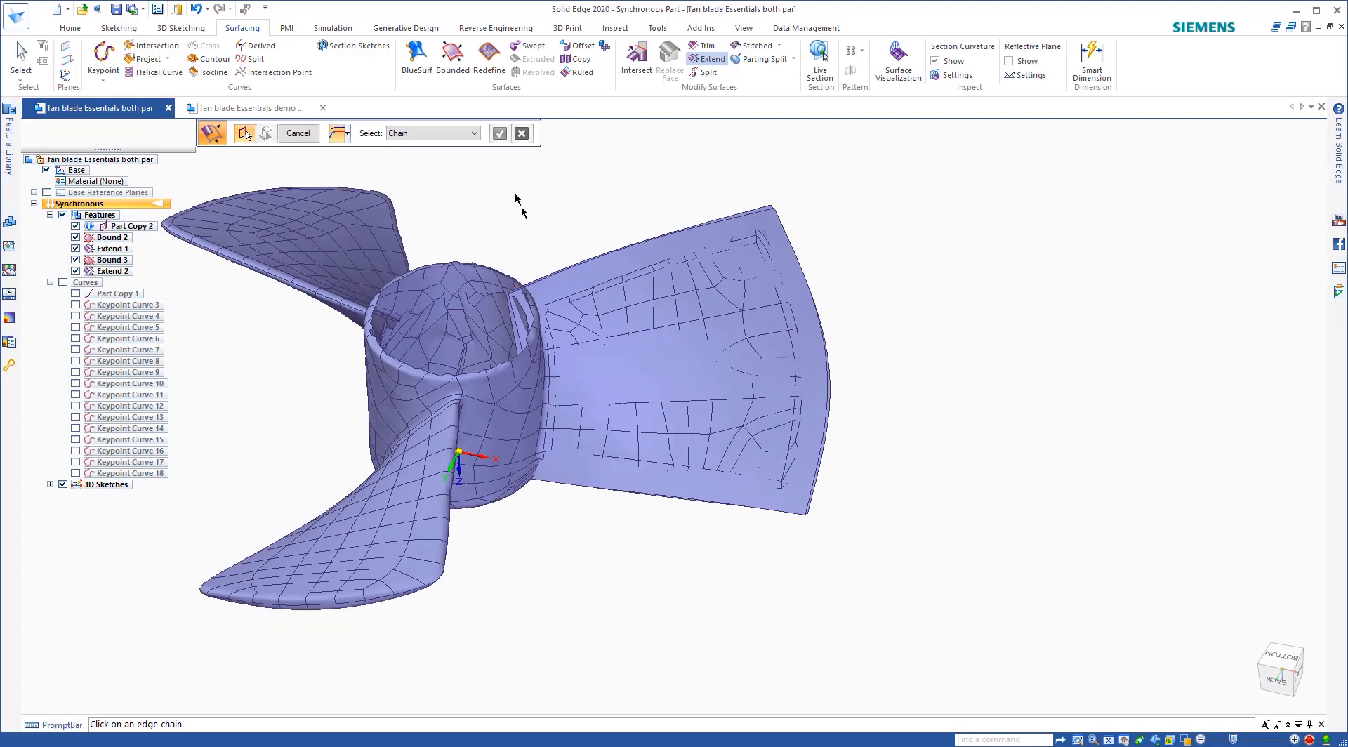
# Examine from both ends of the hub how the two extended blade surfaces pass through the hub wall.
pyautogui.scroll(5, 555, 247)
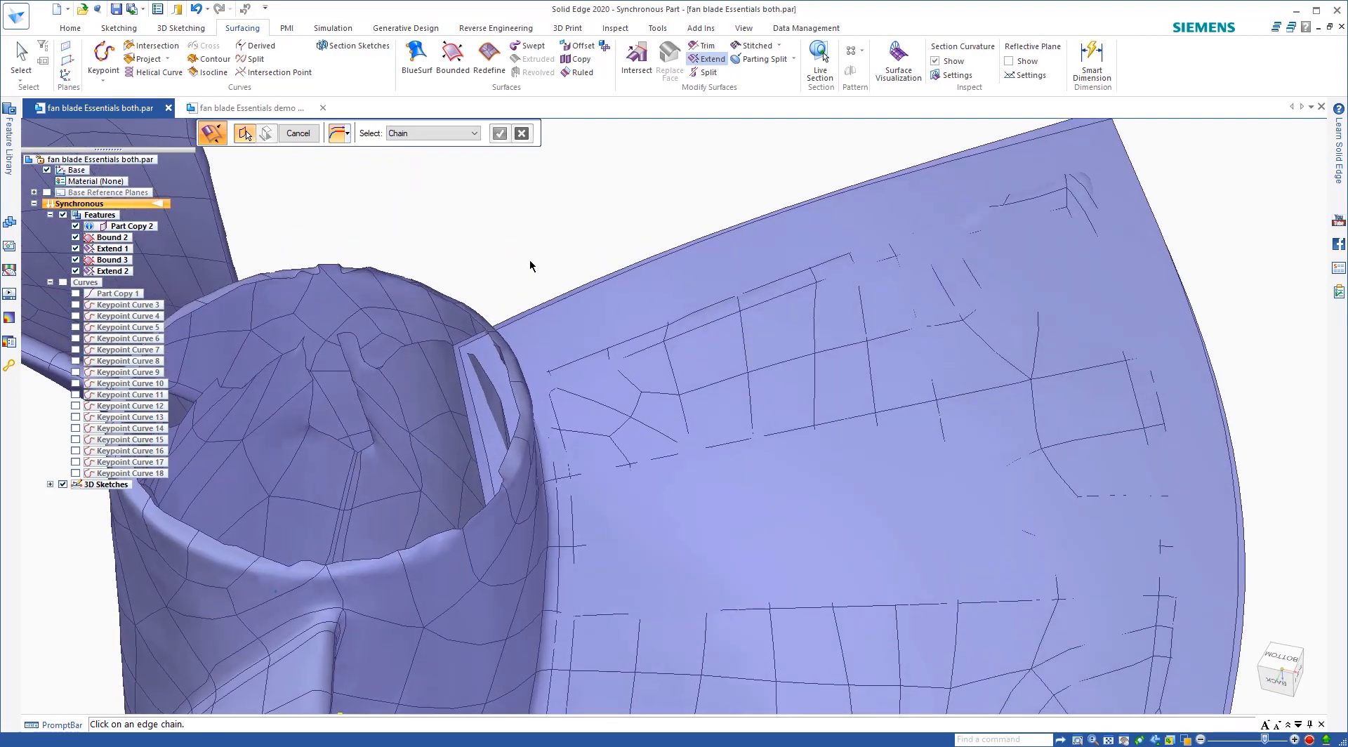
pyautogui.scroll(-3, 531, 266)
pyautogui.moveTo(533, 265)
pyautogui.mouseDown(button='middle')
pyautogui.moveTo(524, 229)
pyautogui.moveTo(530, 263)
pyautogui.mouseUp(button='middle')
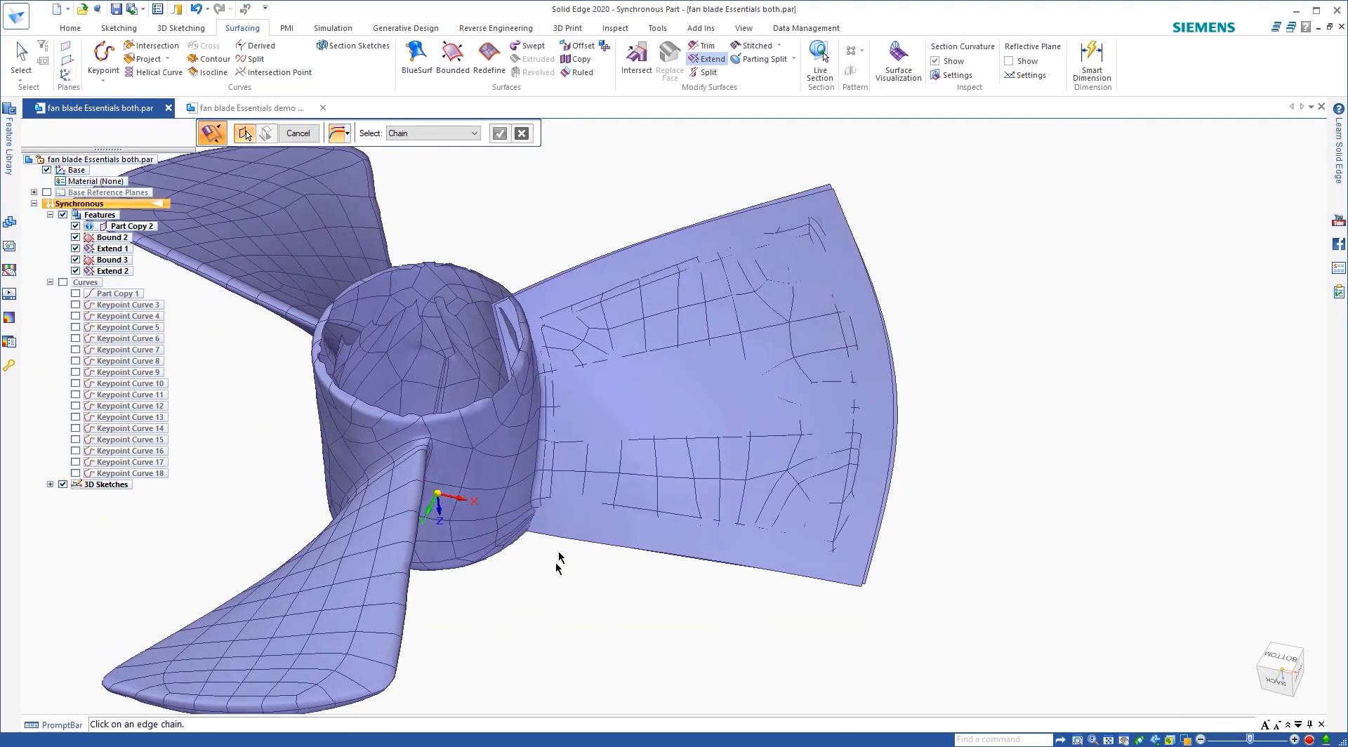
pyautogui.scroll(-5, 584, 622)
pyautogui.moveTo(584, 622); pyautogui.dragTo(534, 557, button='middle')
pyautogui.scroll(5, 533, 557)
pyautogui.scroll(3, 534, 559)
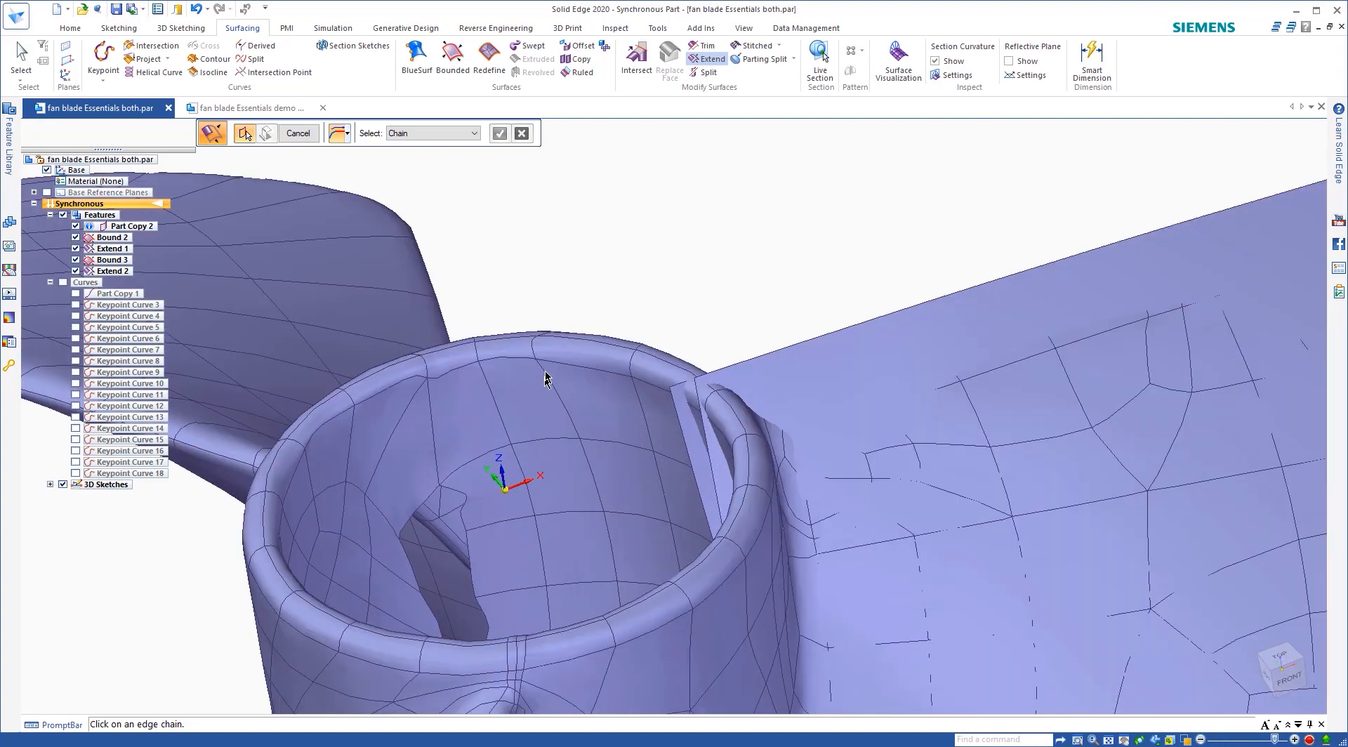
pyautogui.scroll(-5, 555, 374)
pyautogui.scroll(5, 611, 340)
pyautogui.moveTo(611, 340); pyautogui.dragTo(678, 225, button='middle')
pyautogui.scroll(-5, 606, 280)
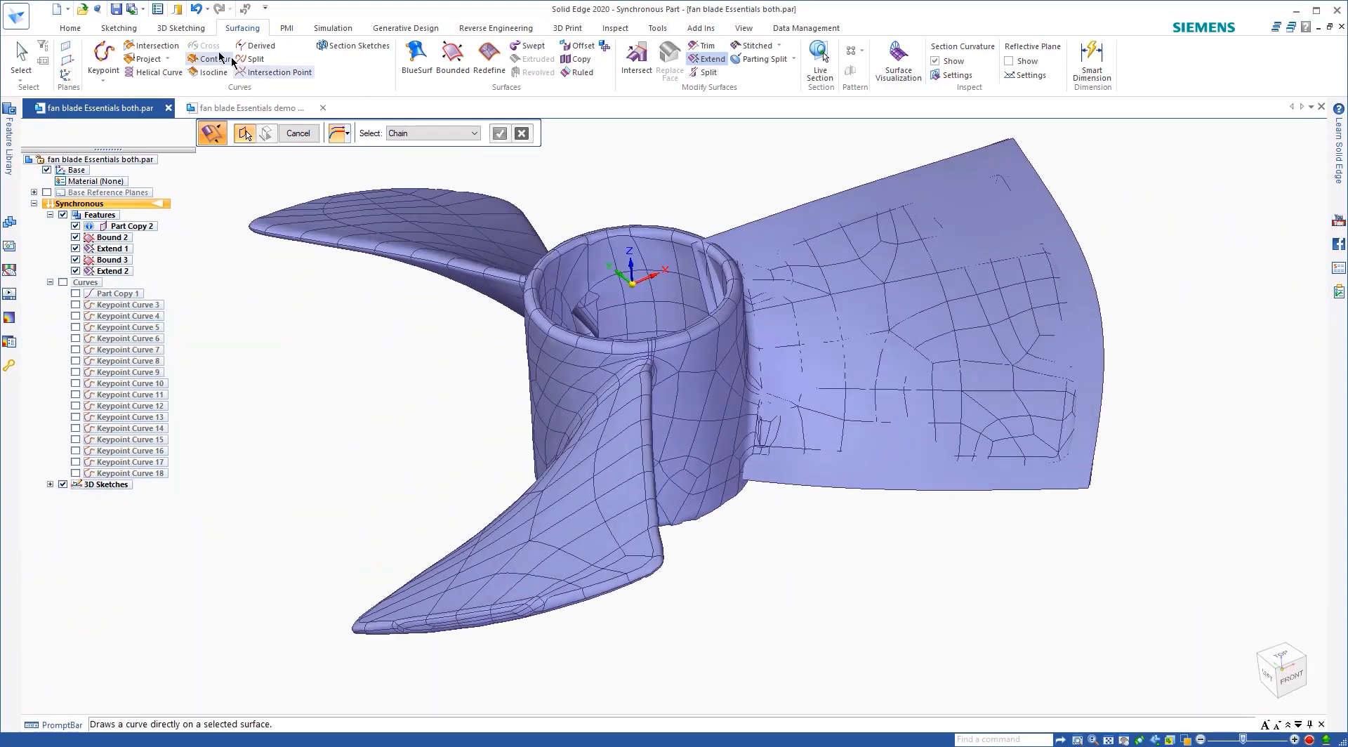
pyautogui.click(123, 29)
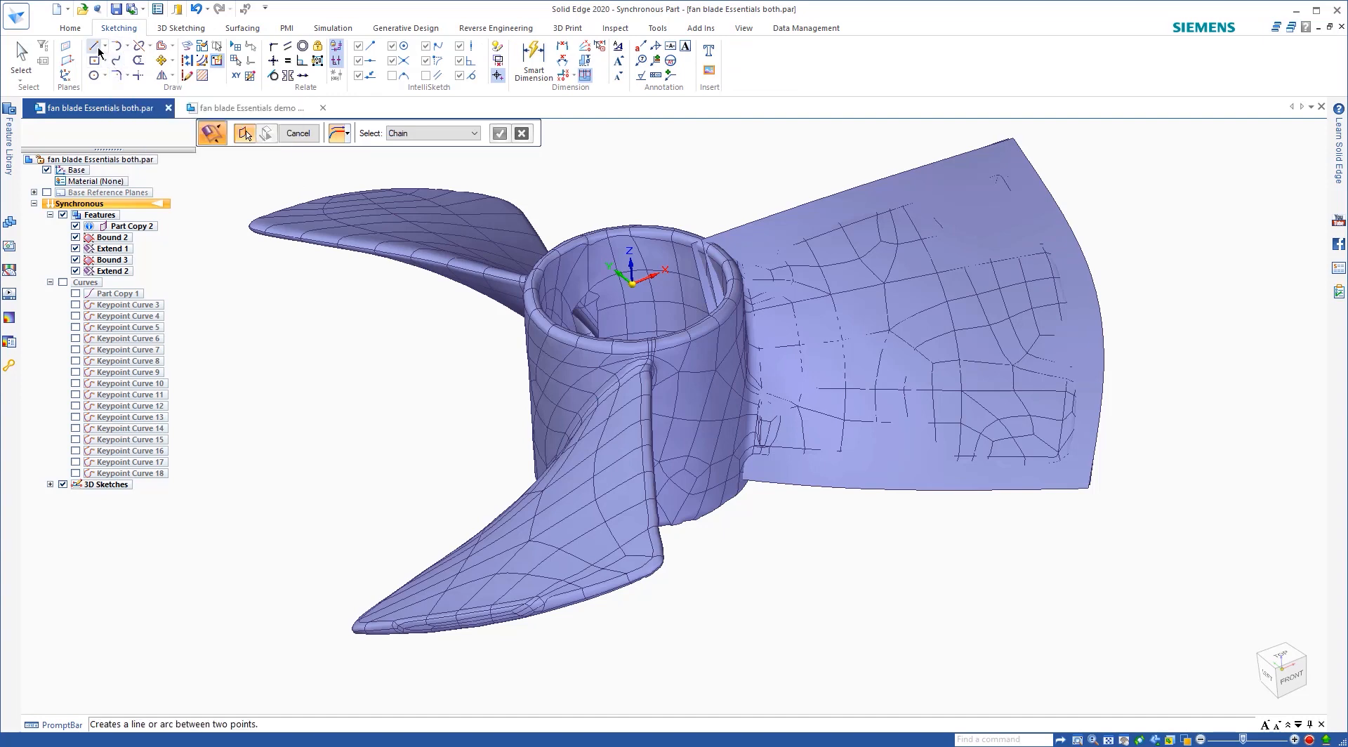
pyautogui.click(93, 45)
pyautogui.hotkey('ctrl', 't')
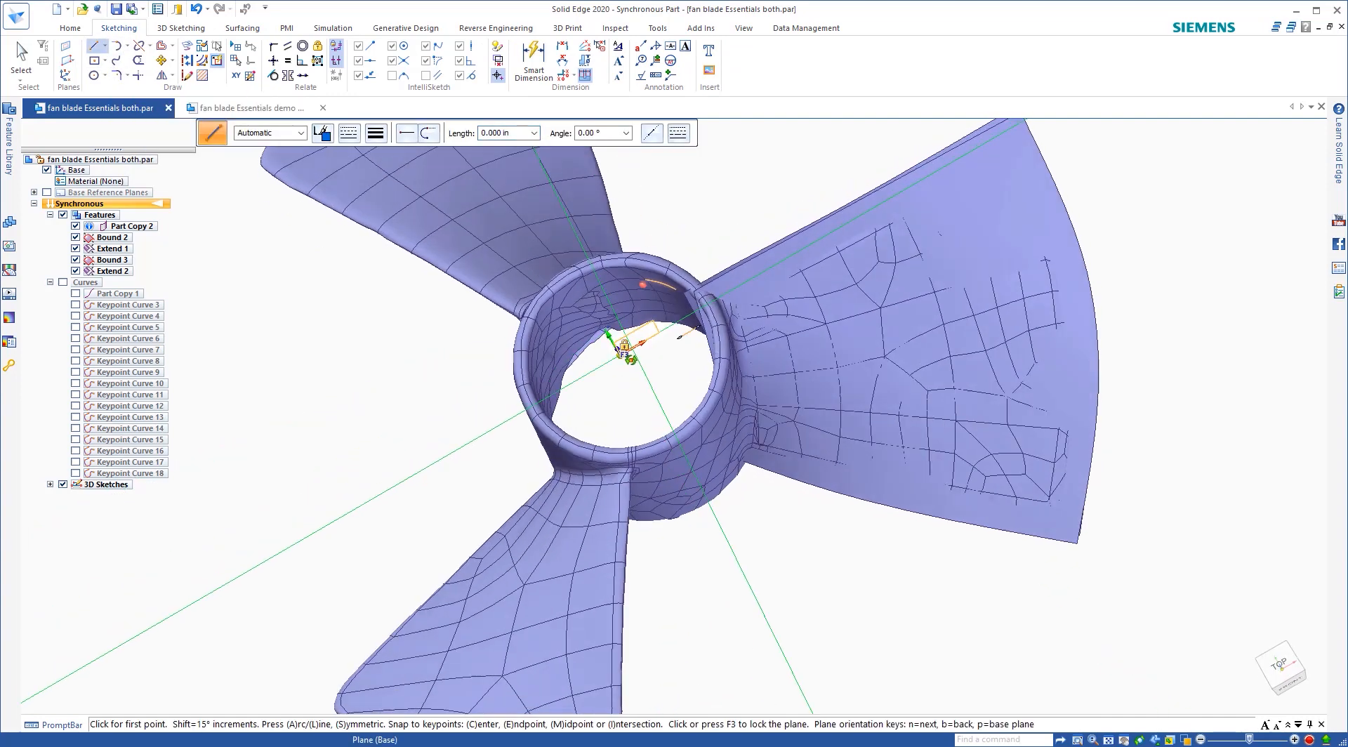
pyautogui.scroll(5, 630, 341)
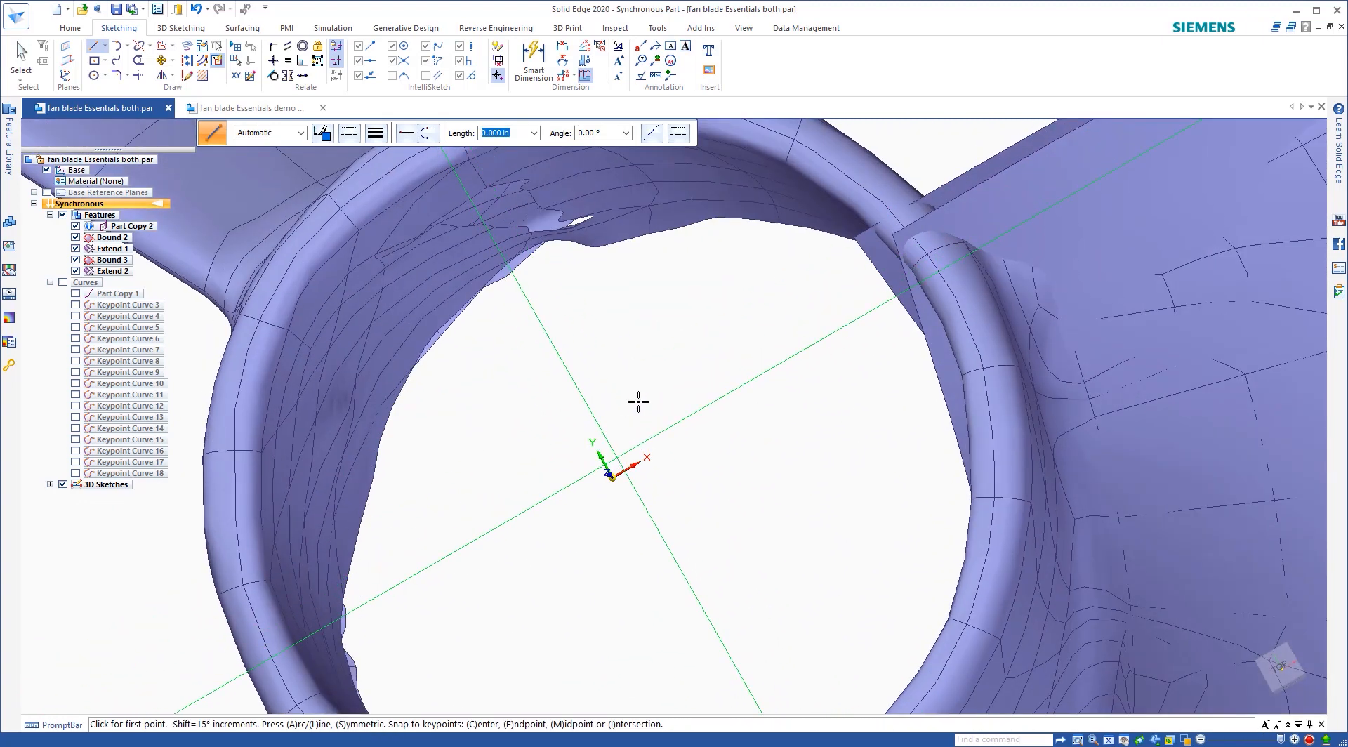
pyautogui.scroll(-2, 659, 402)
pyautogui.click(631, 459)
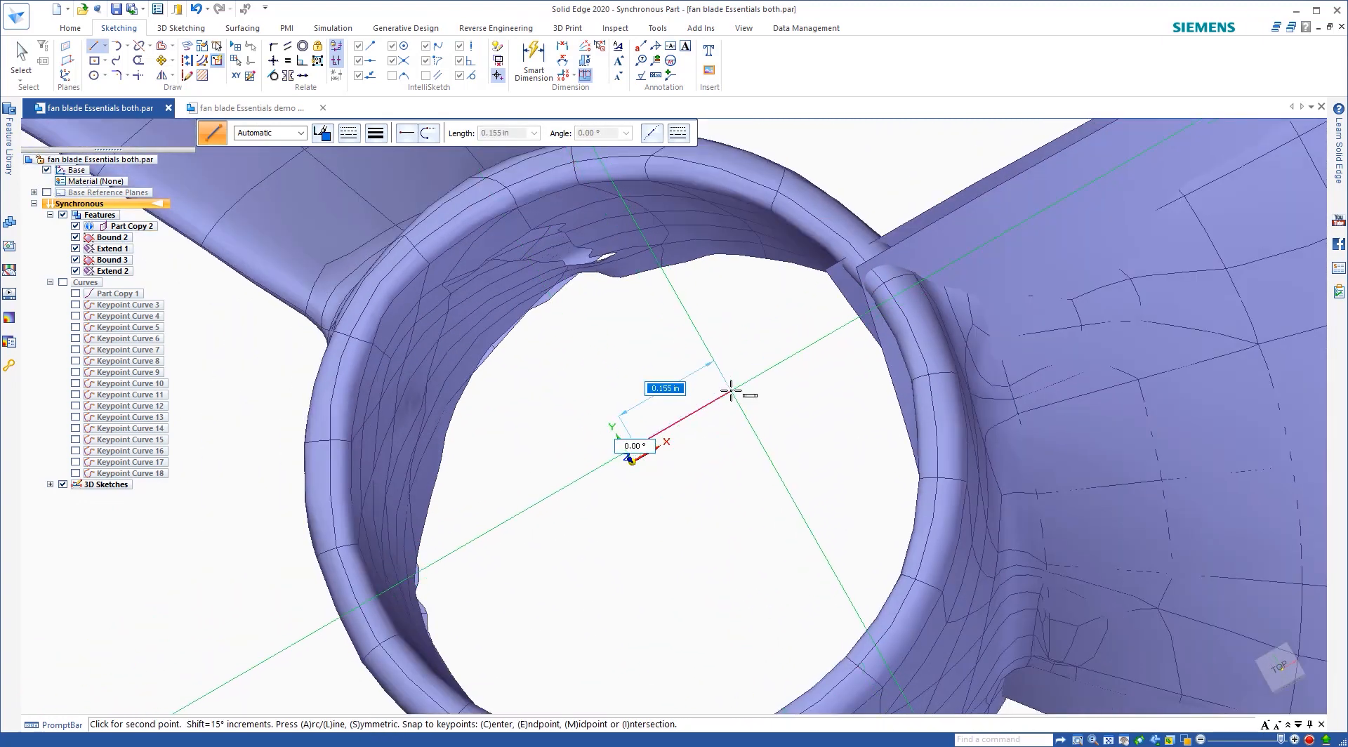
pyautogui.press('Escape')
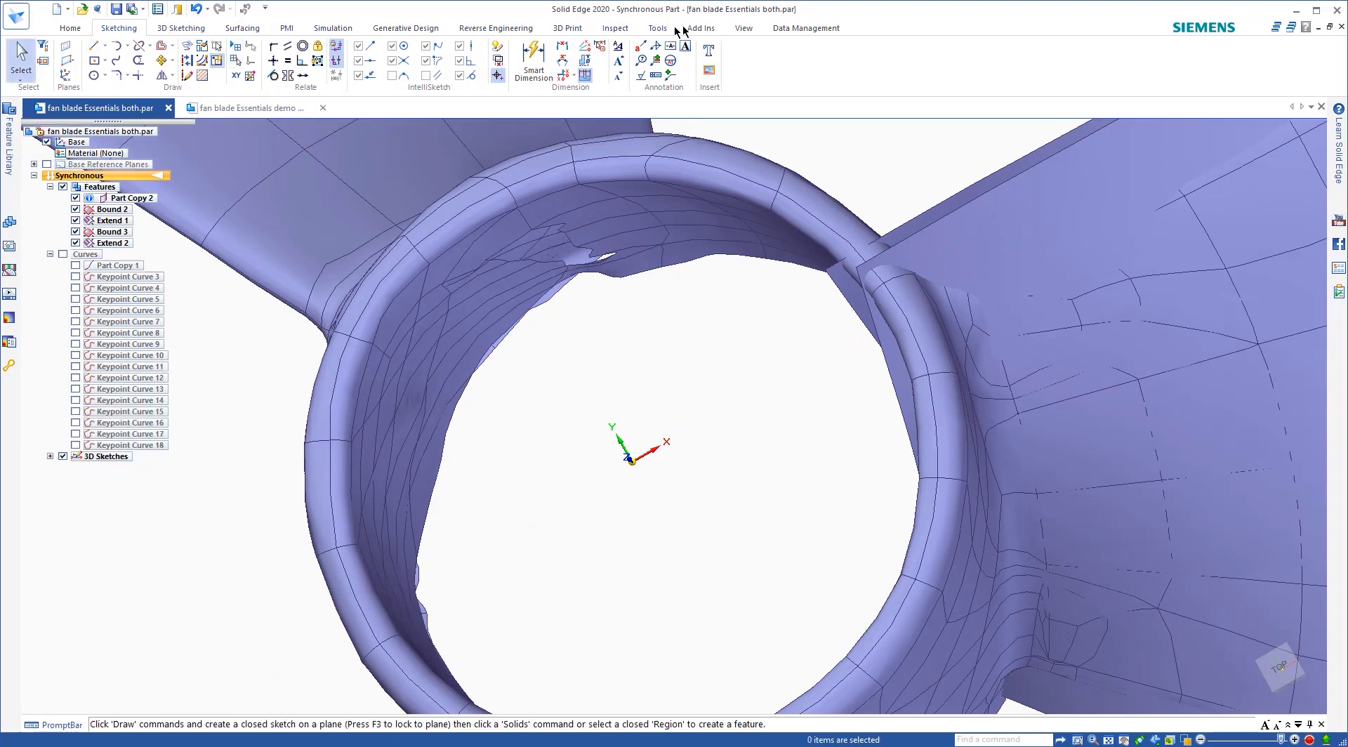
# Orient the model to the Top view, looking straight down on the hub.
pyautogui.click(743, 28)
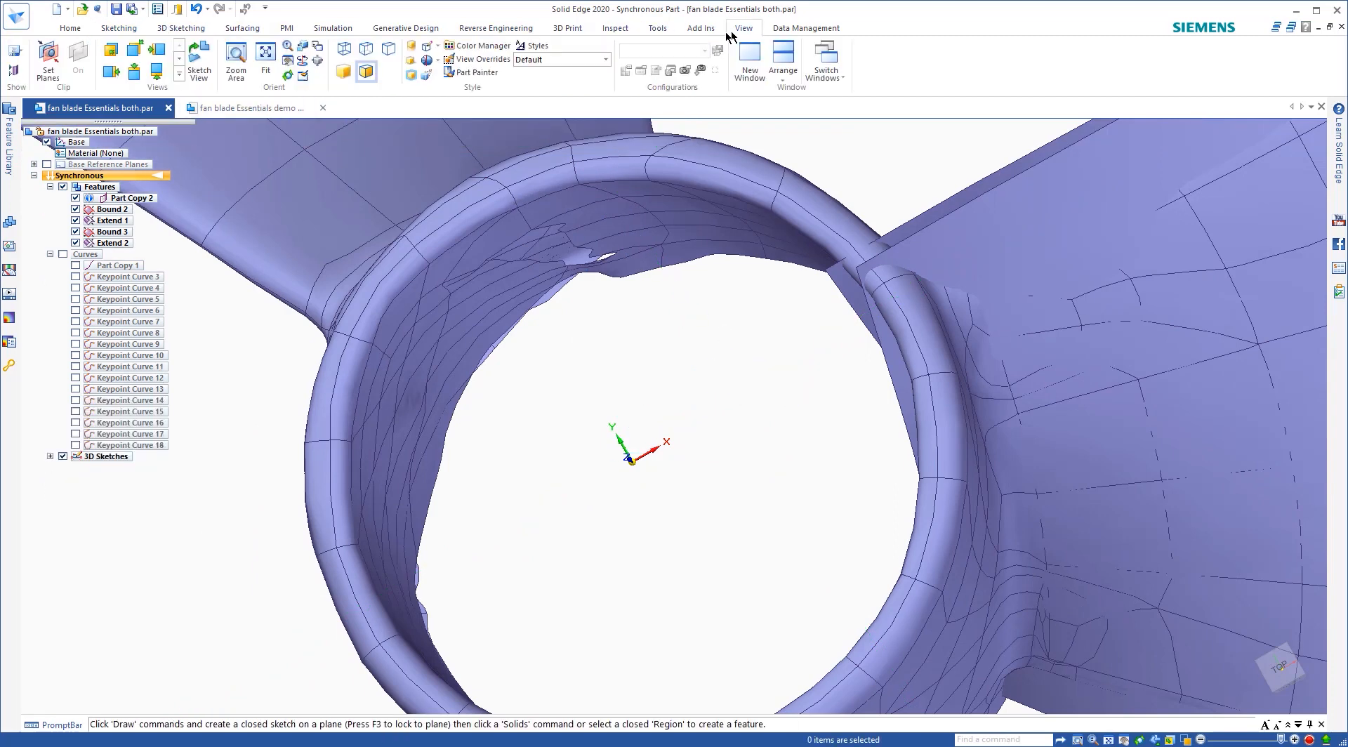
pyautogui.click(199, 62)
pyautogui.scroll(4, 702, 410)
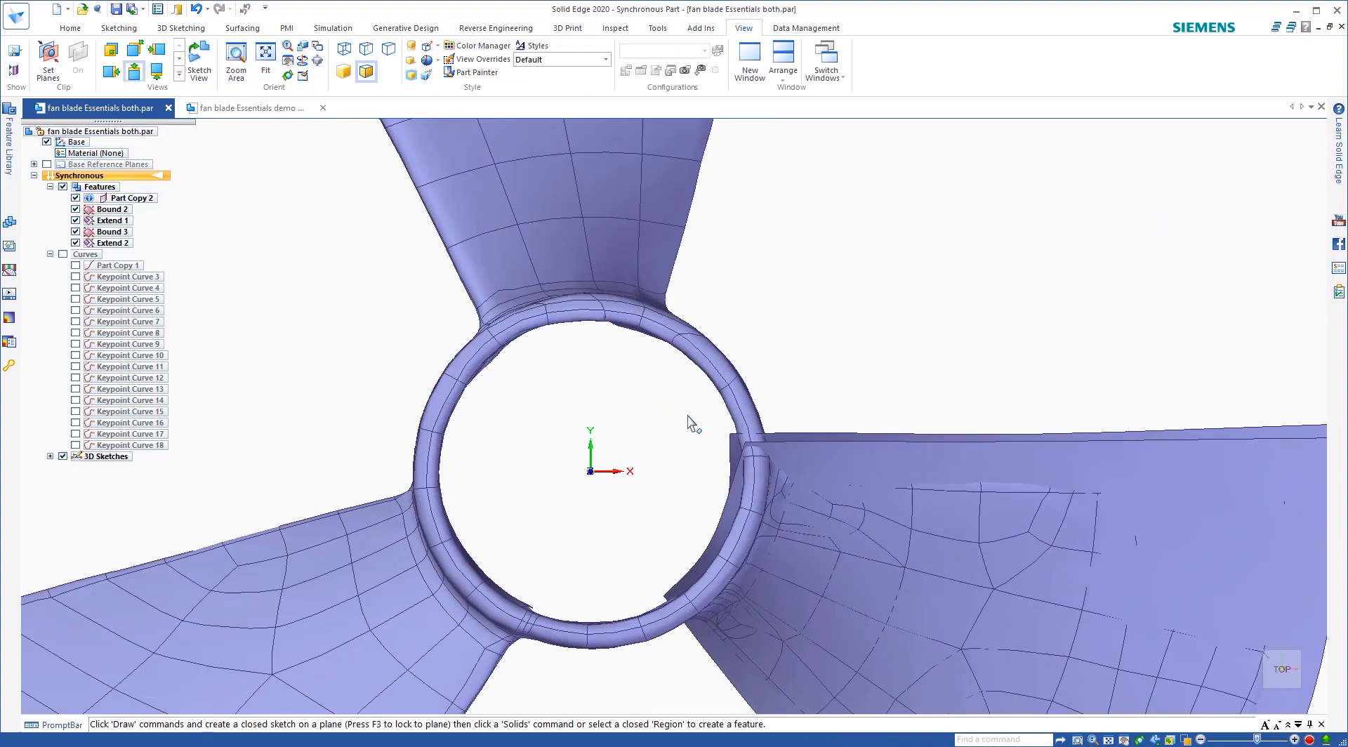
# Hide the Bound 2, Extend 1, Bound 3 and Extend 2 surfaces so only Part Copy 2 is displayed.
pyautogui.scroll(-2, 691, 423)
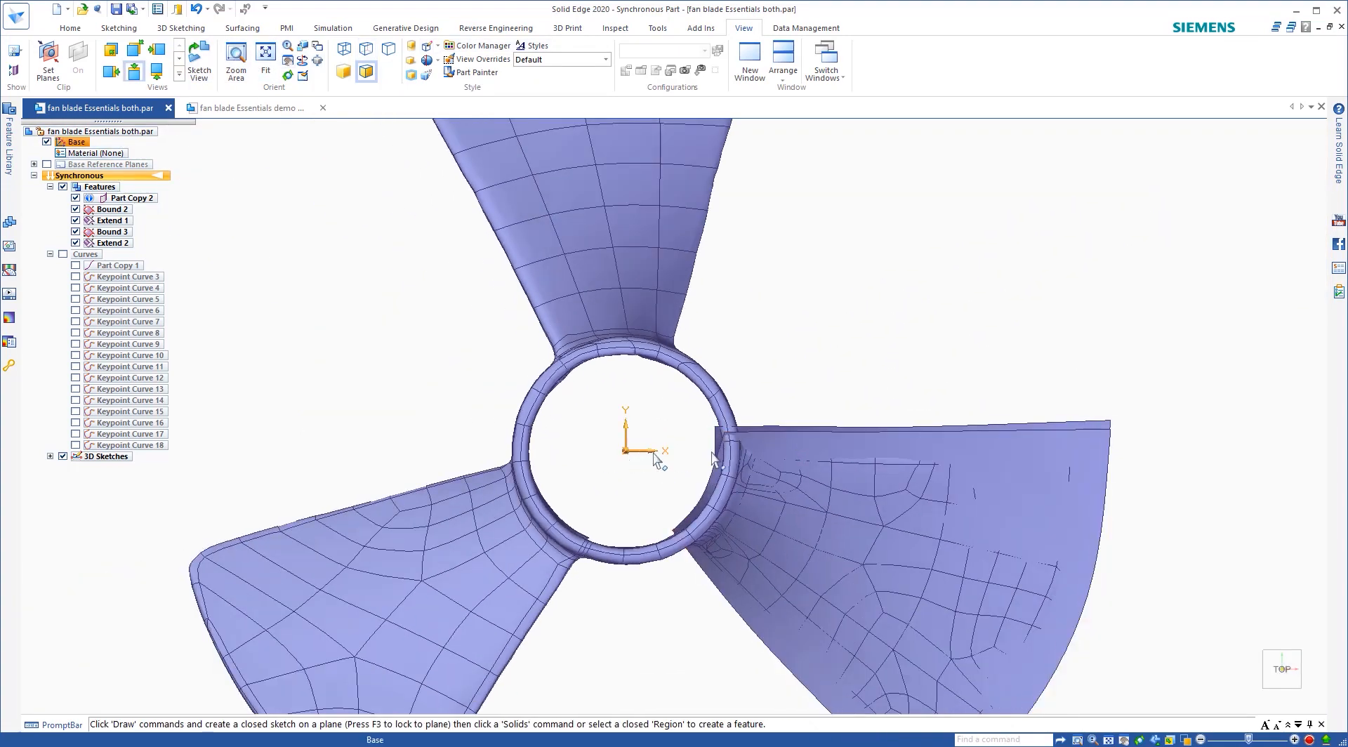
pyautogui.click(77, 235)
pyautogui.click(78, 220)
pyautogui.click(78, 234)
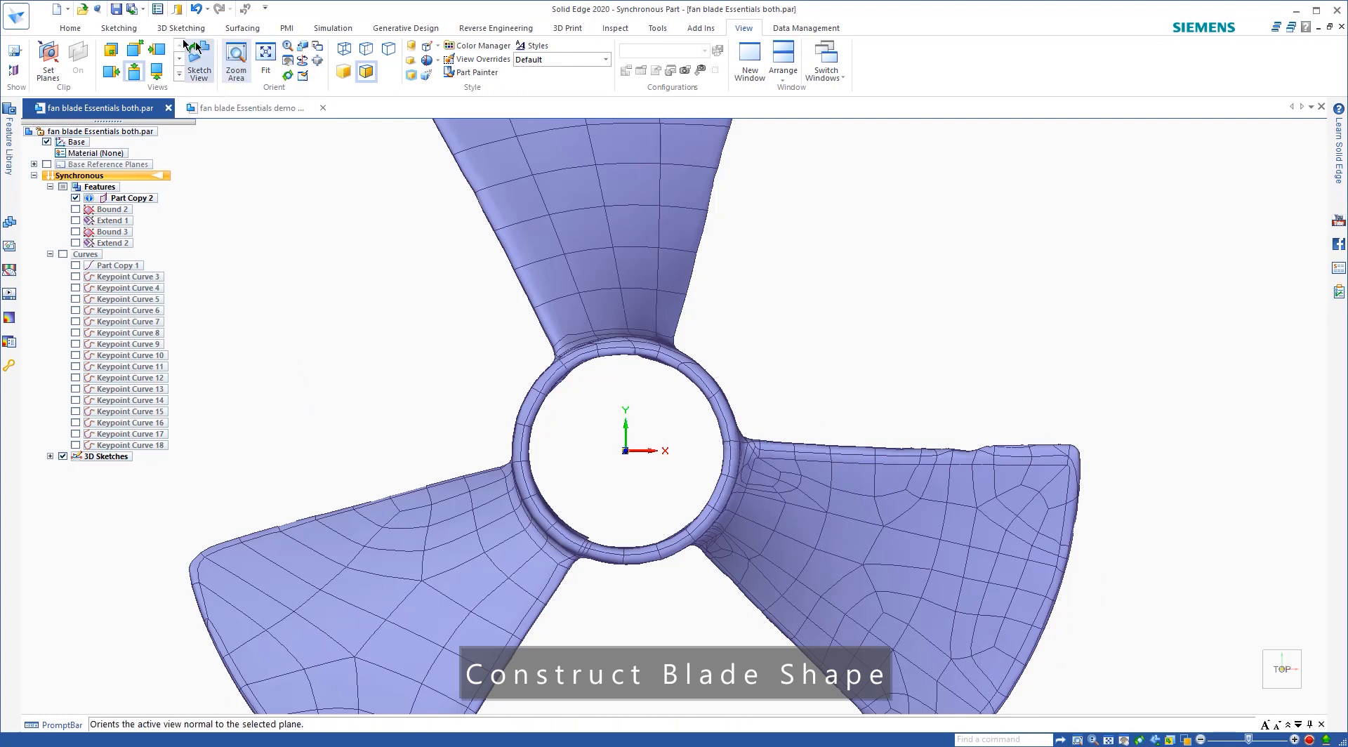
# Sketch a horizontal line from inside the hub ring along the +X blade's nearly horizontal edge to beyond the blade tip.
pyautogui.click(118, 28)
pyautogui.click(95, 47)
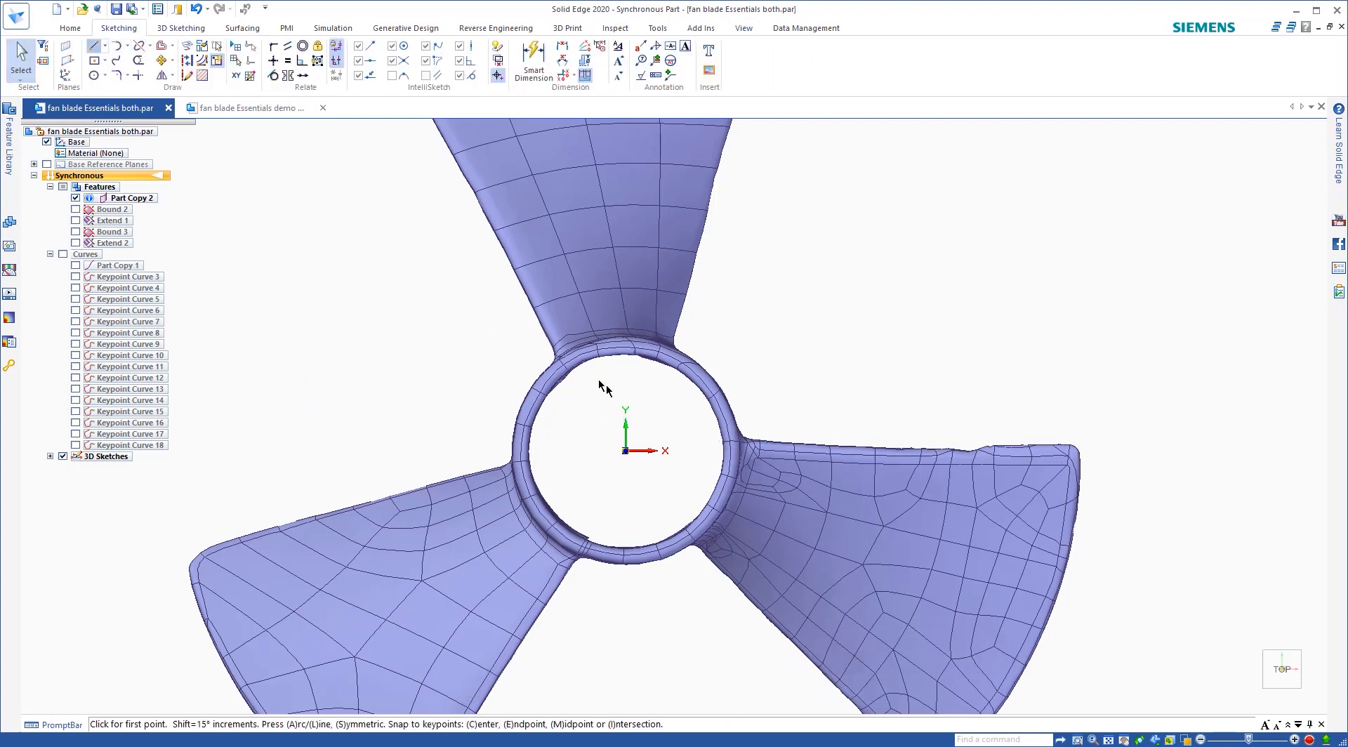
pyautogui.click(693, 441)
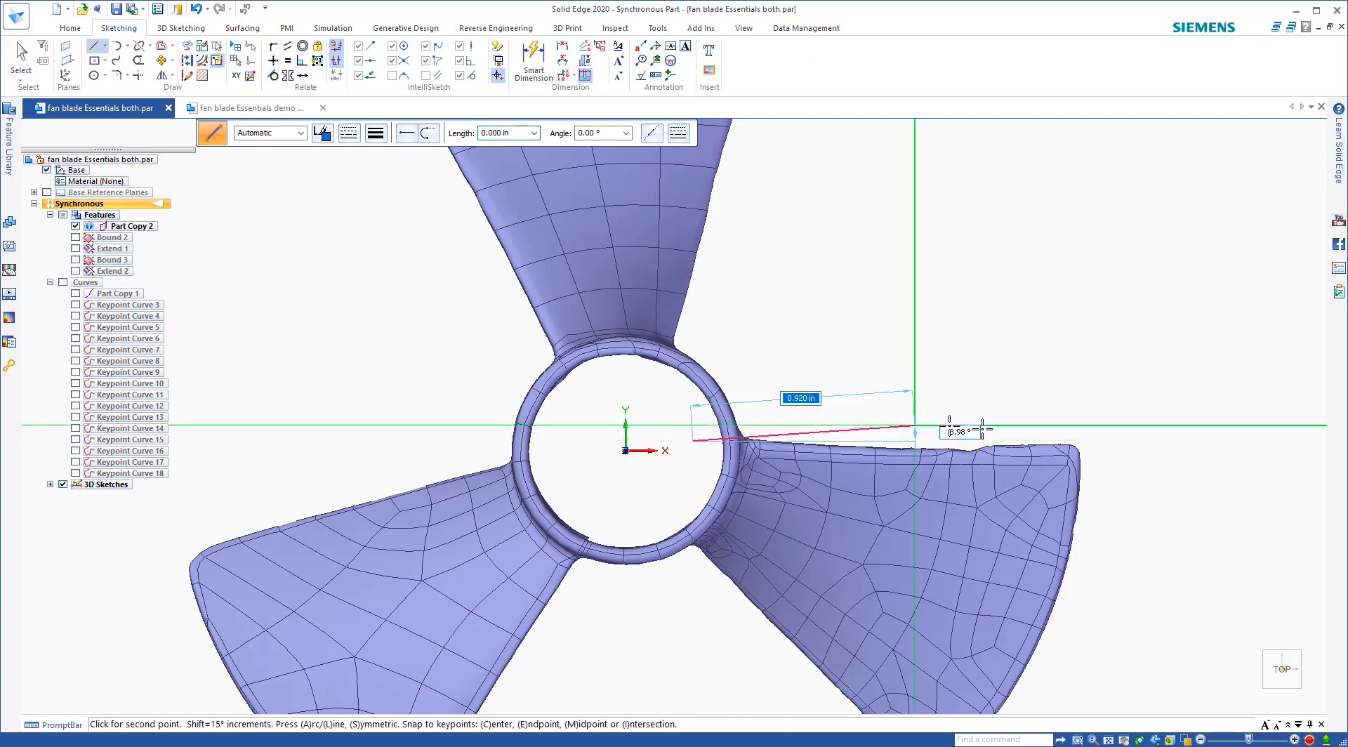
pyautogui.click(1144, 441)
# Sketch a line about 1.9 in long from inside the hub past the tip along the same blade's slanted edge, adjusting its inner end to fit.
pyautogui.scroll(-3, 1023, 541)
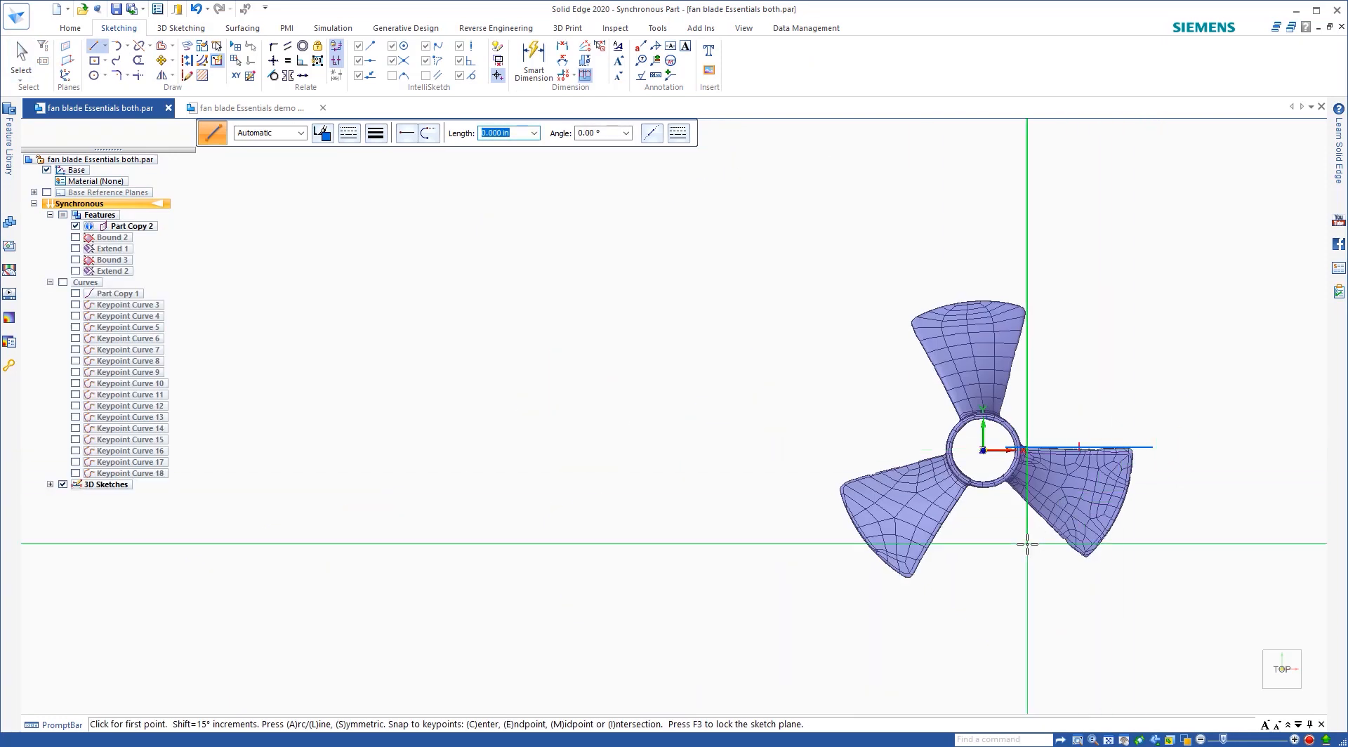
pyautogui.scroll(3, 987, 422)
pyautogui.click(931, 315)
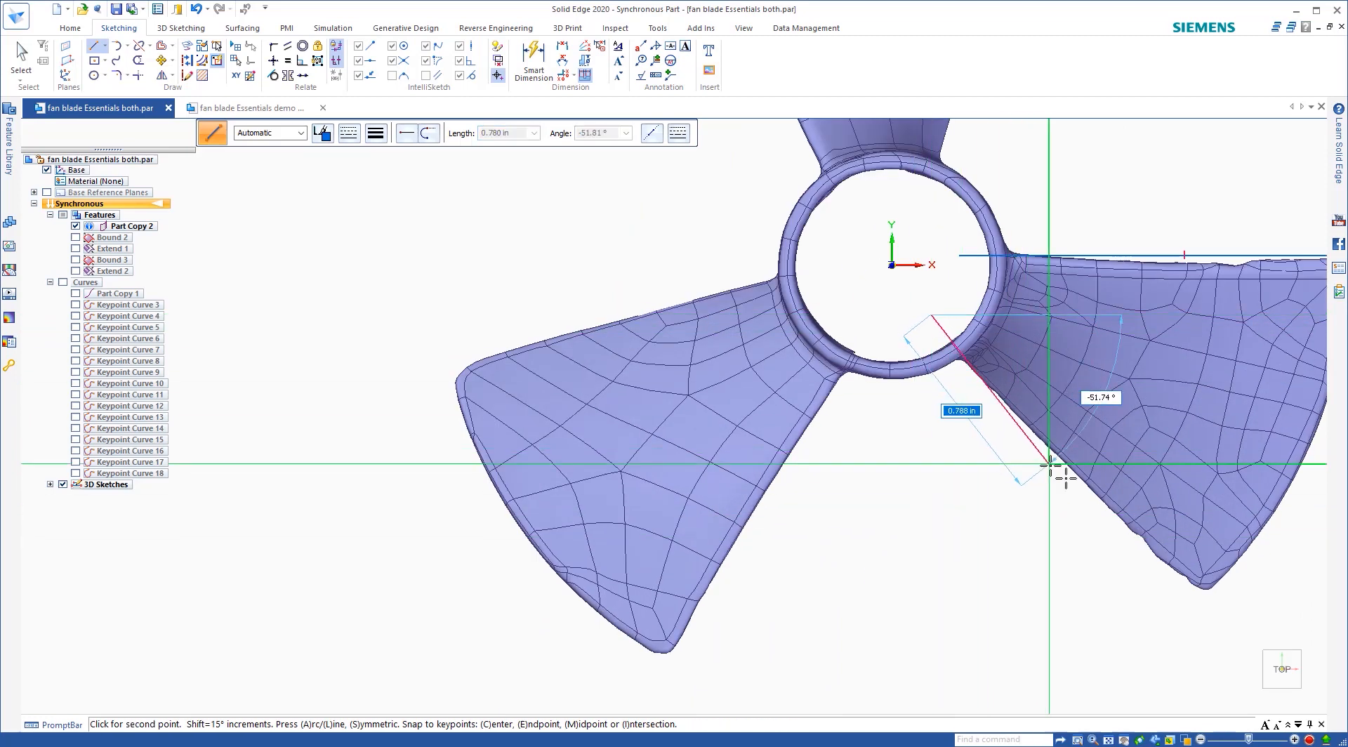
pyautogui.click(1251, 643)
pyautogui.click(21, 59)
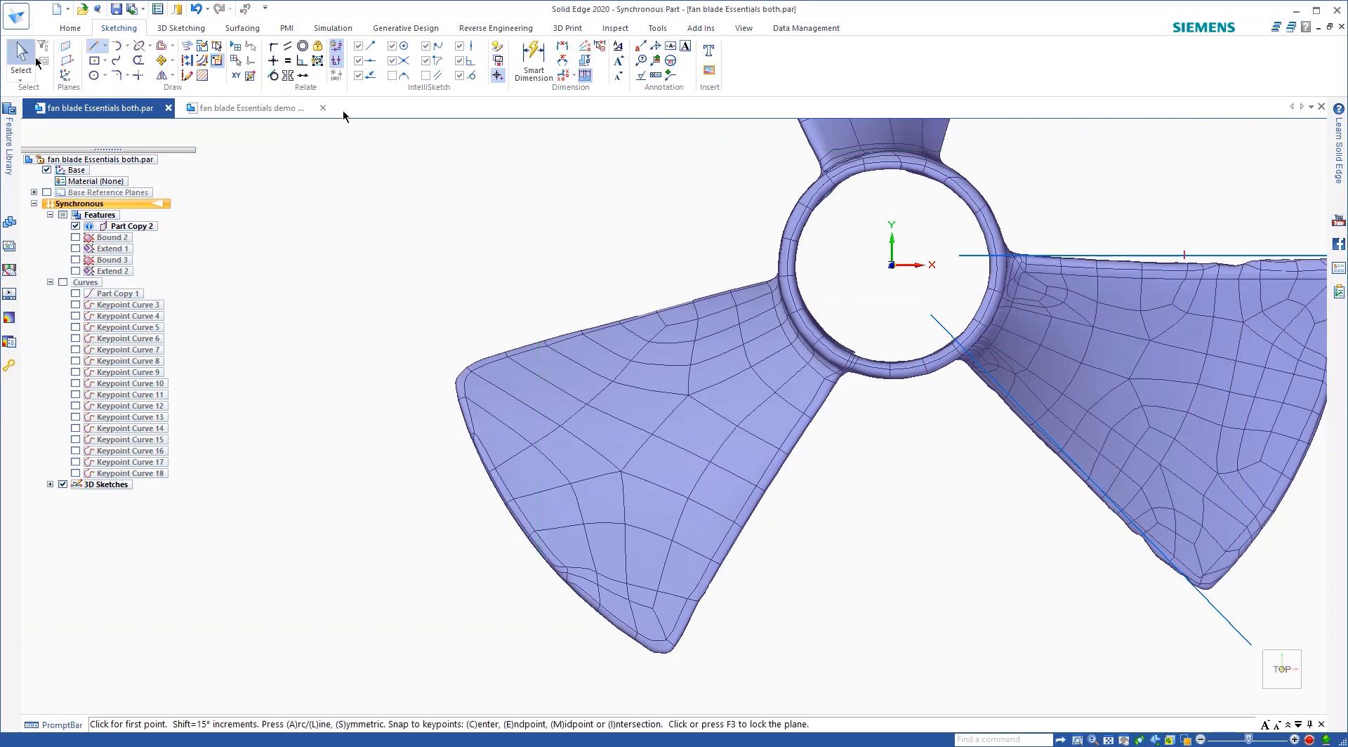
pyautogui.click(935, 322)
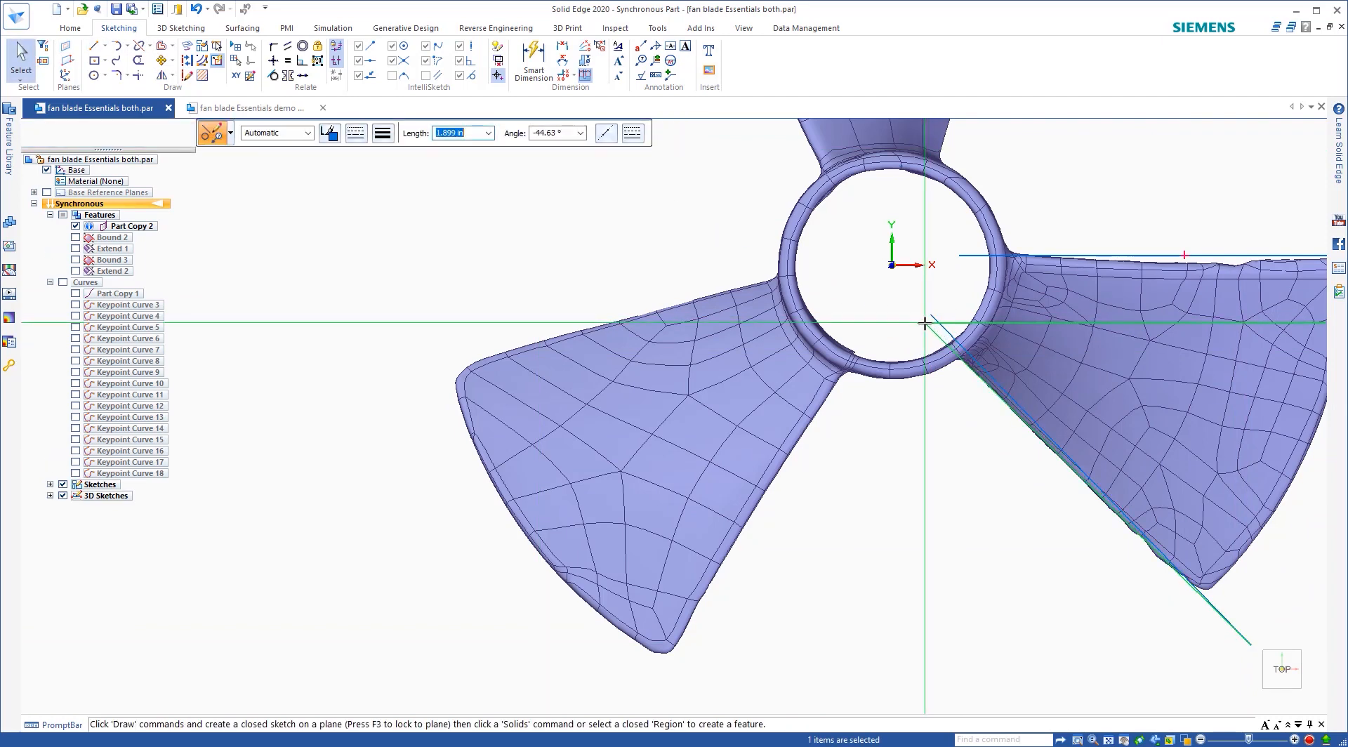
pyautogui.click(931, 299)
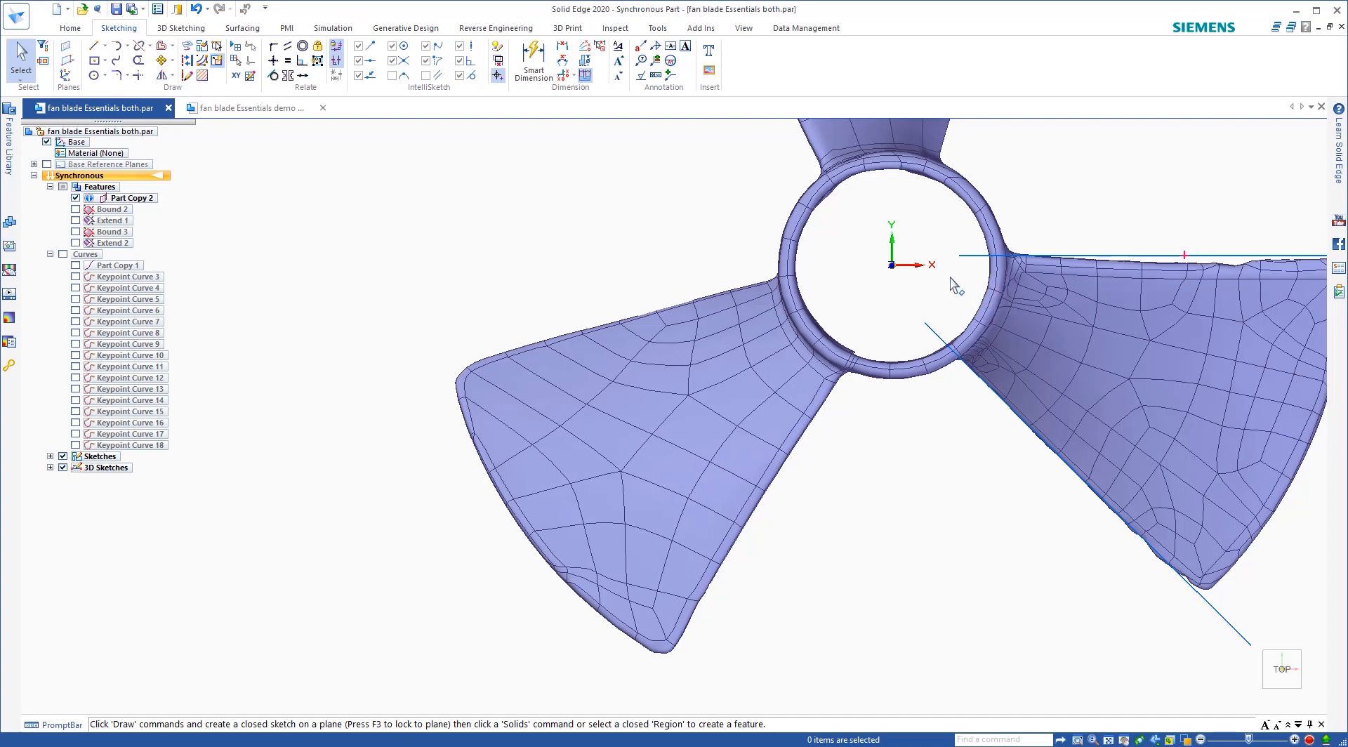
# Sketch a circle about 0.86 in in diameter centred on the origin, running within the hub's ring wall.
pyautogui.scroll(3, 1116, 337)
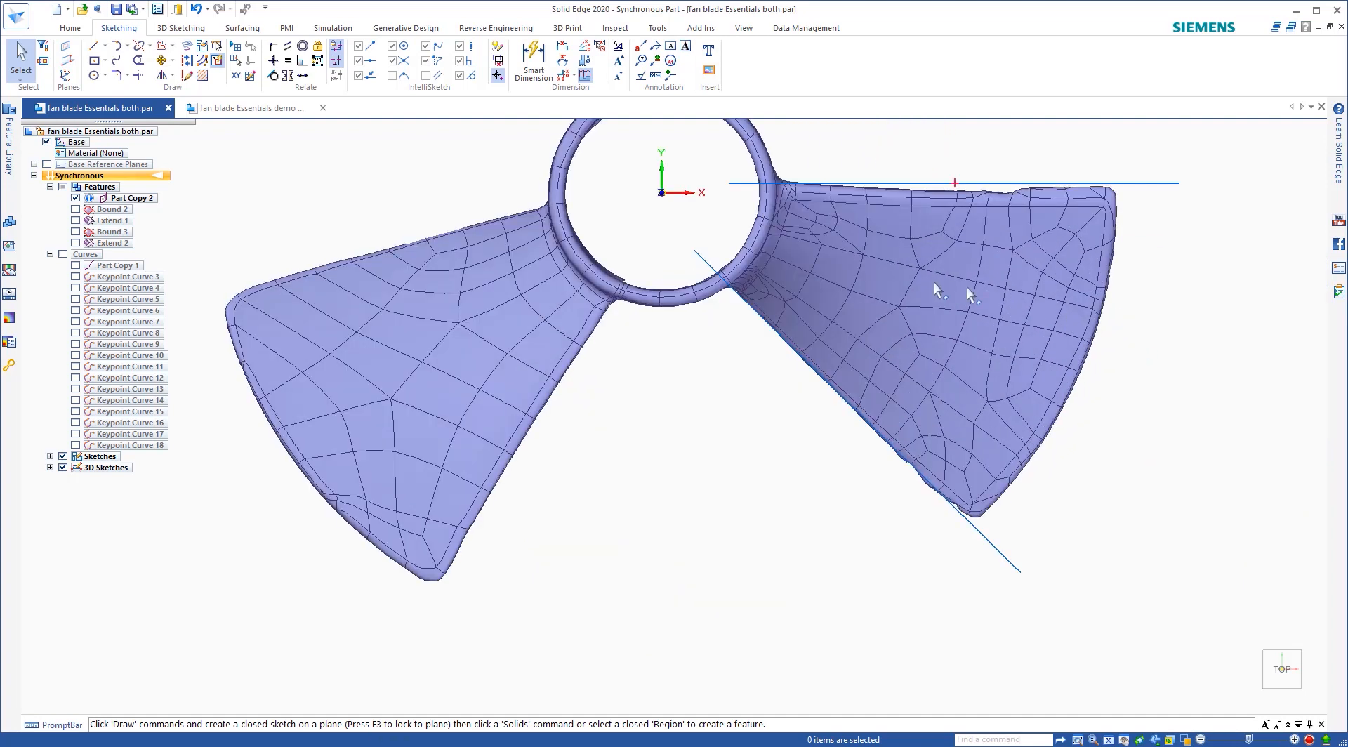
pyautogui.click(93, 75)
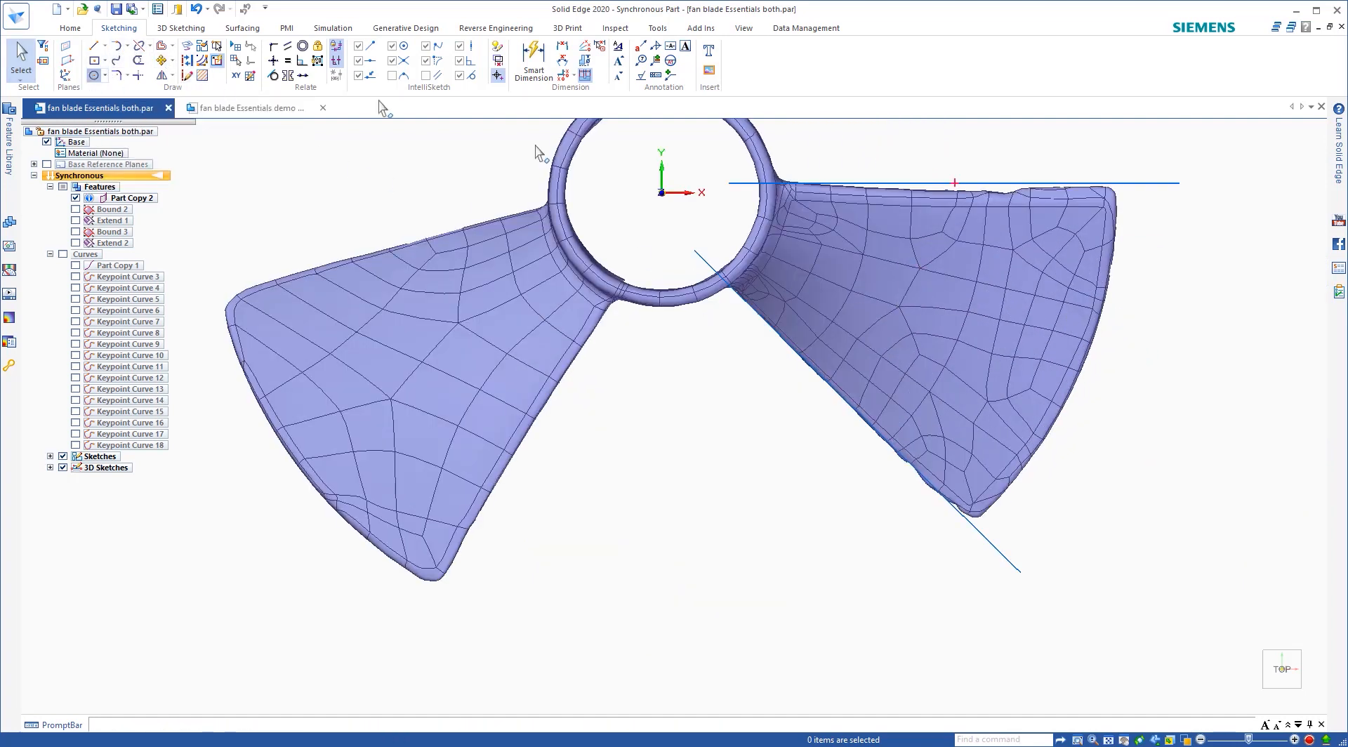
pyautogui.click(663, 191)
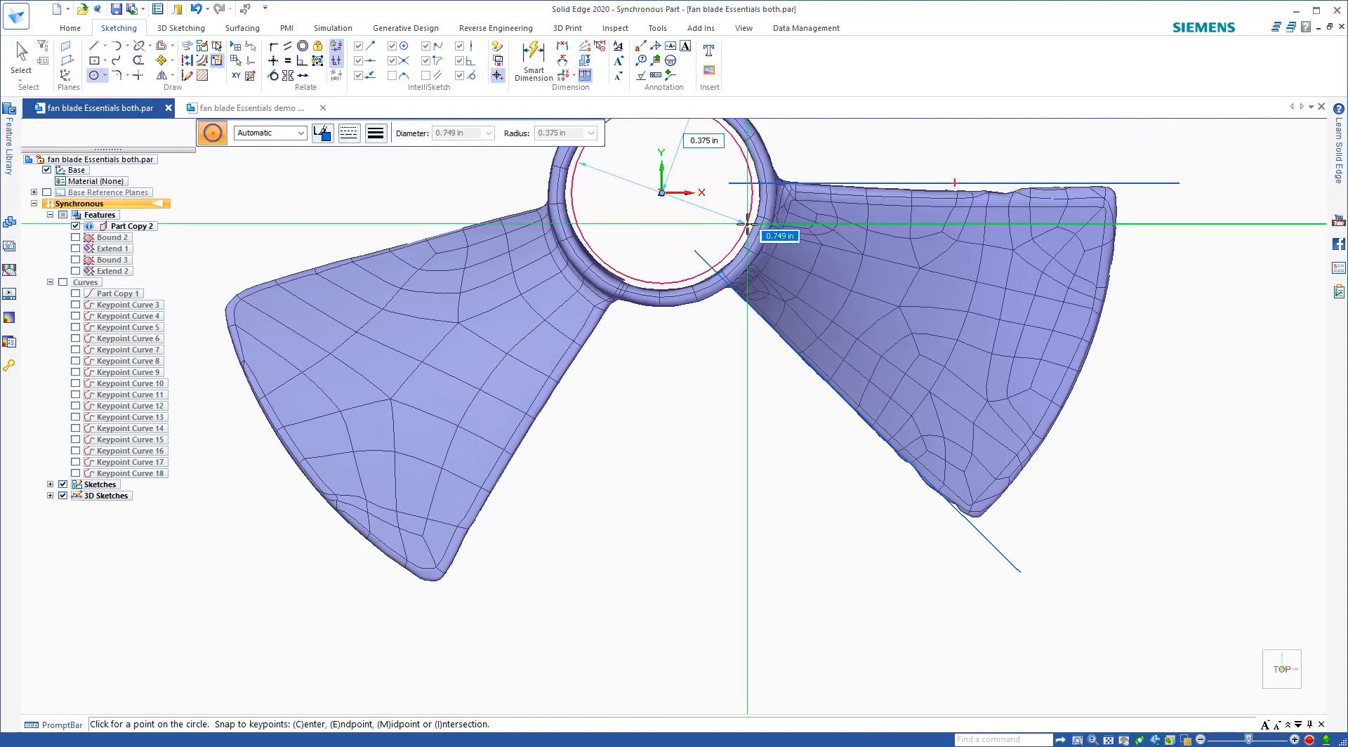
pyautogui.scroll(3, 771, 234)
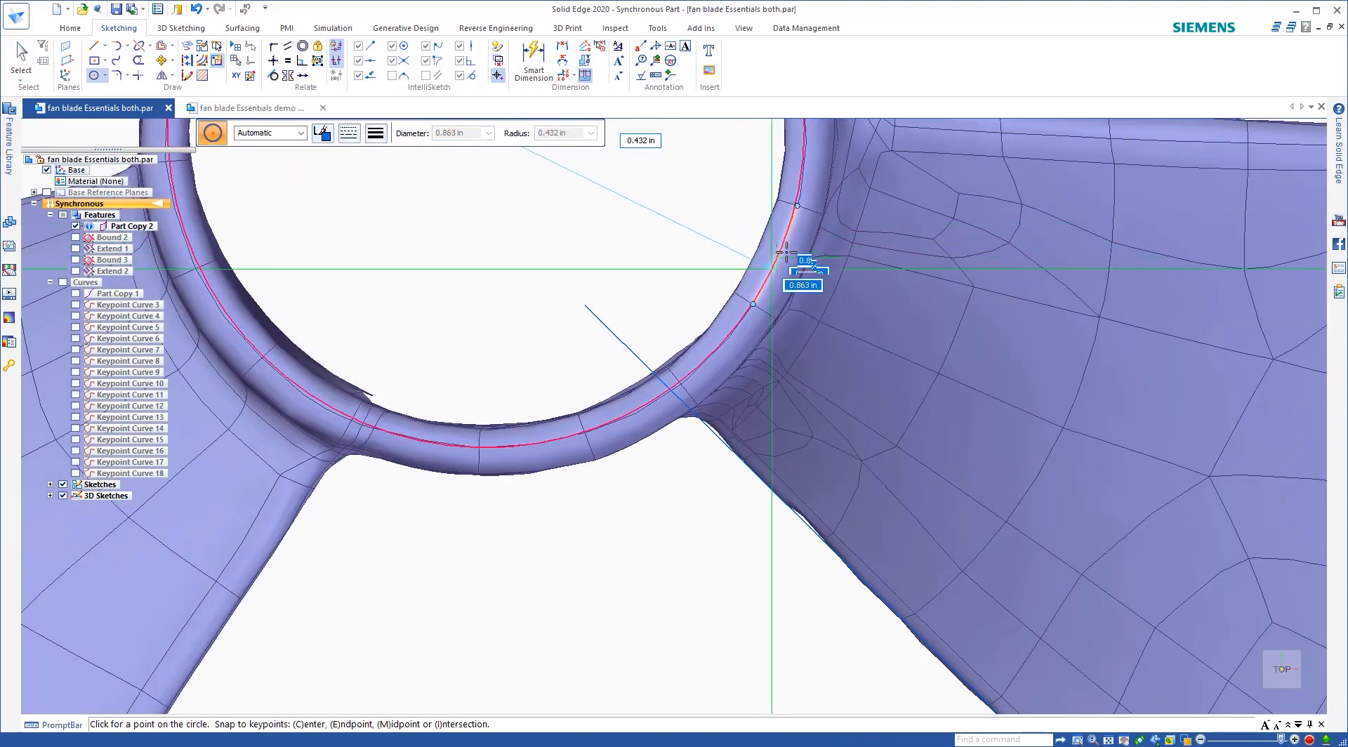
pyautogui.scroll(3, 776, 242)
pyautogui.click(777, 261)
pyautogui.scroll(-4, 775, 264)
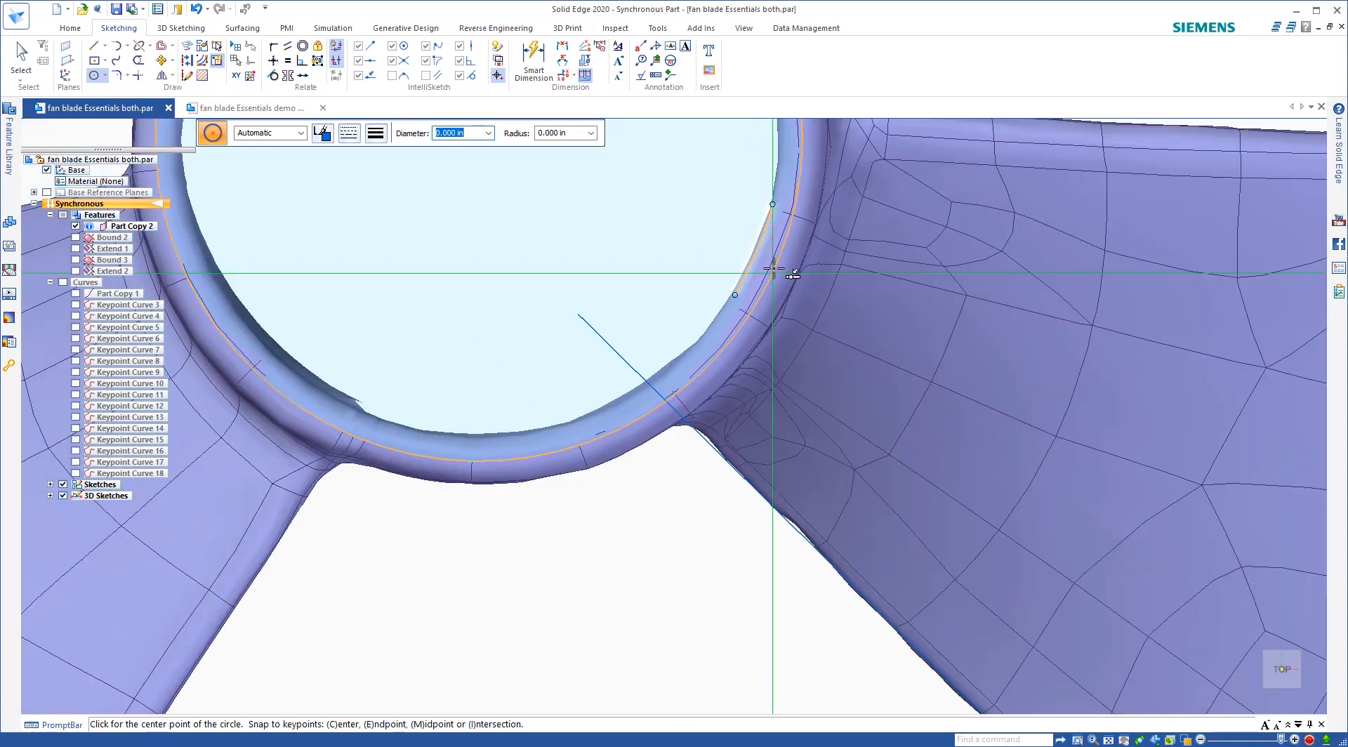
# Sketch a second circle about 3.79 in in diameter centred on the origin, matching the outer edge of the blade tips.
pyautogui.scroll(-4, 957, 476)
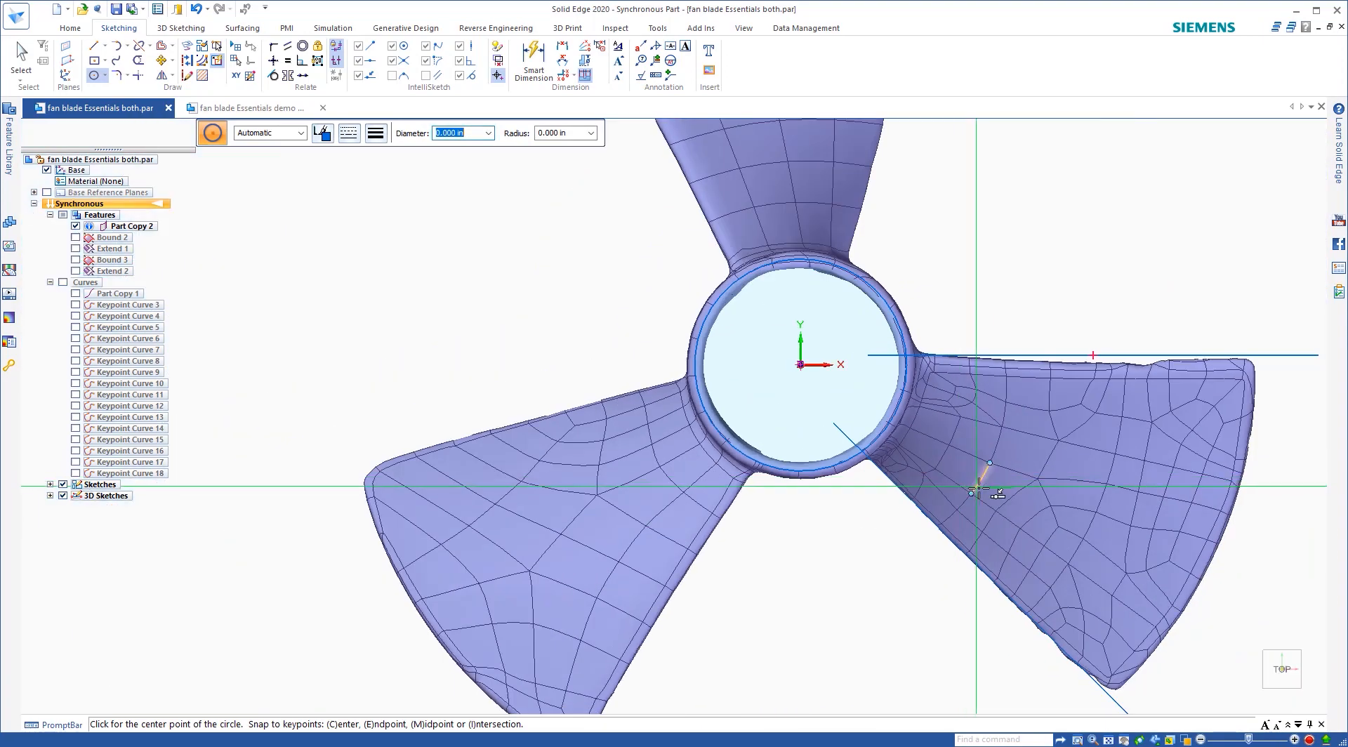
pyautogui.click(800, 364)
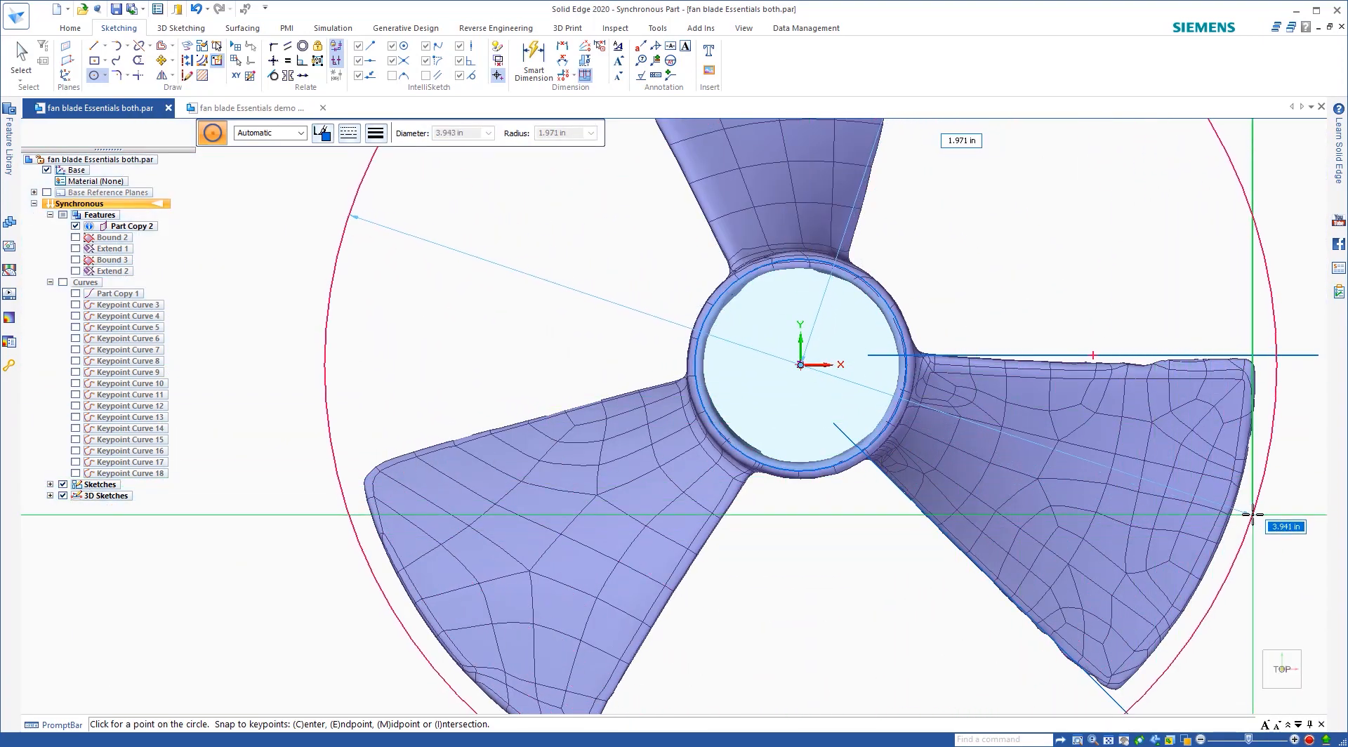
pyautogui.scroll(3, 1248, 517)
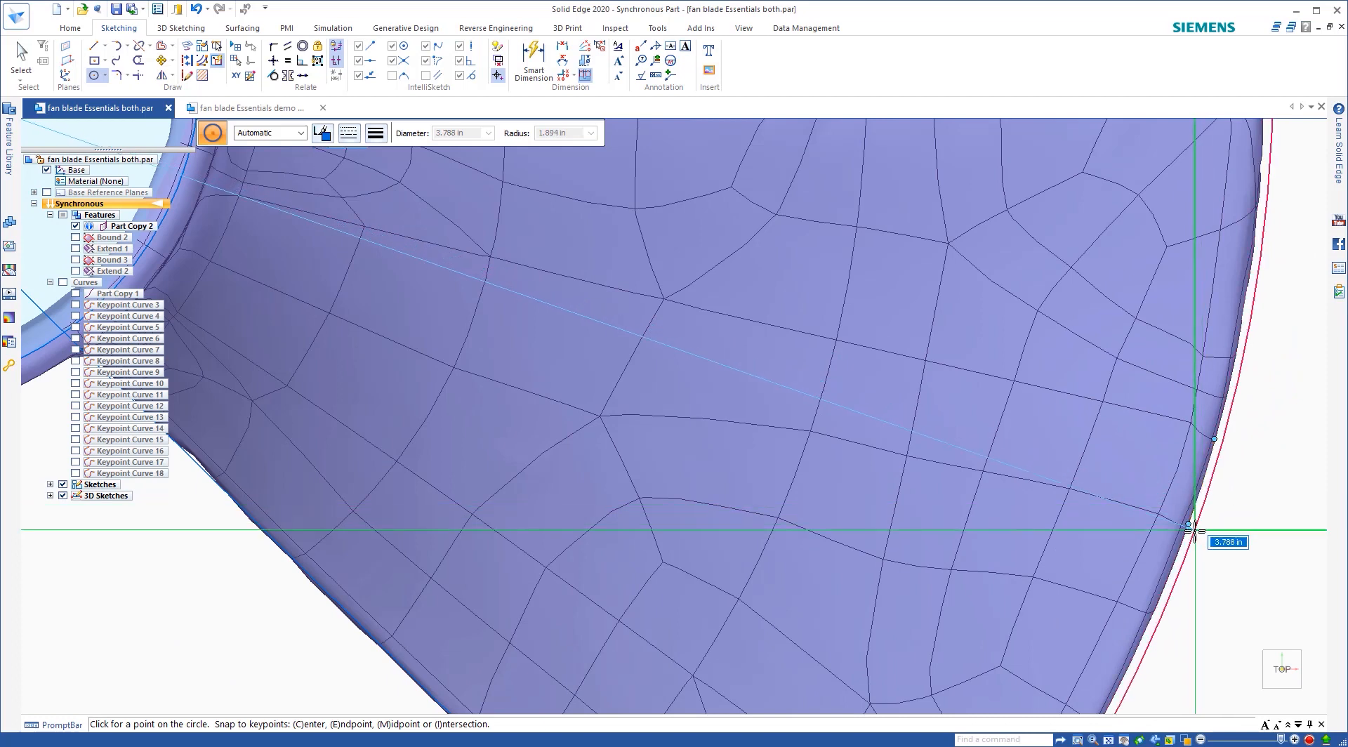
pyautogui.scroll(2, 1202, 535)
pyautogui.click(1186, 535)
pyautogui.scroll(-4, 1187, 535)
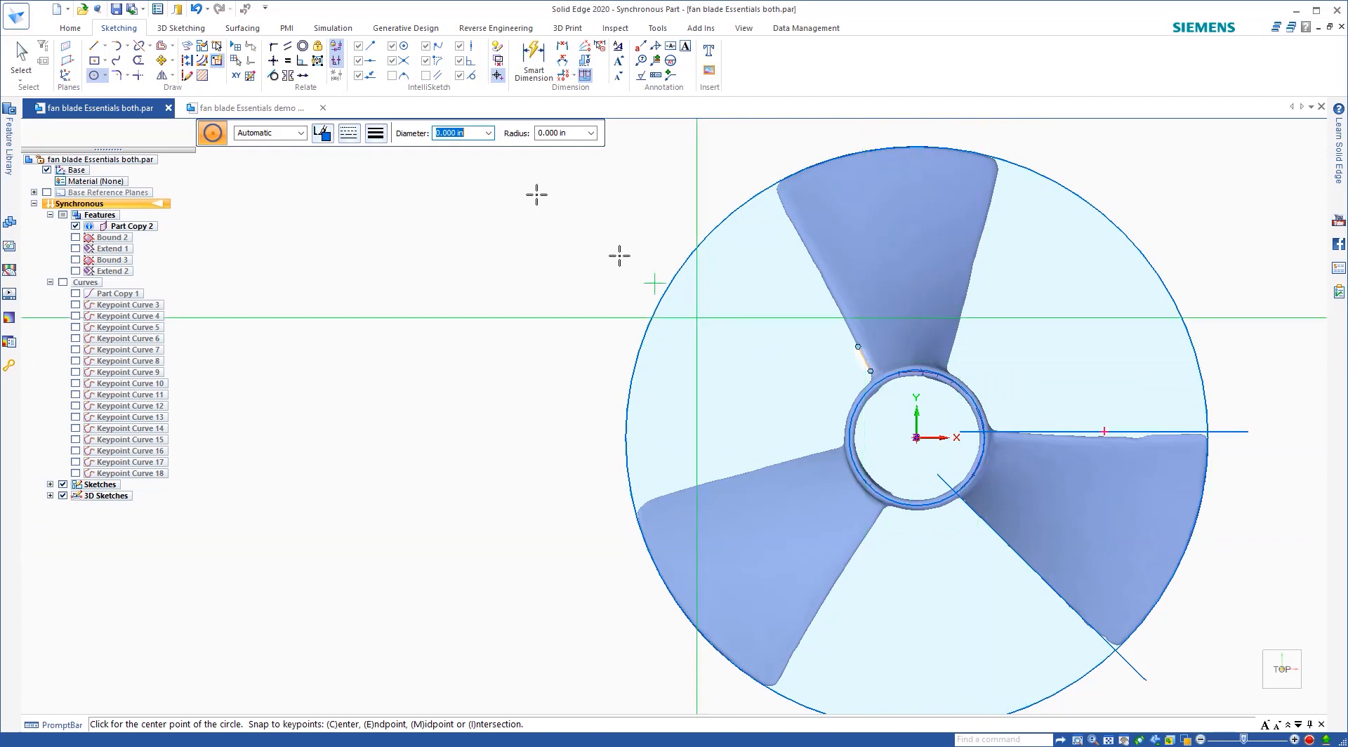
pyautogui.press('Escape')
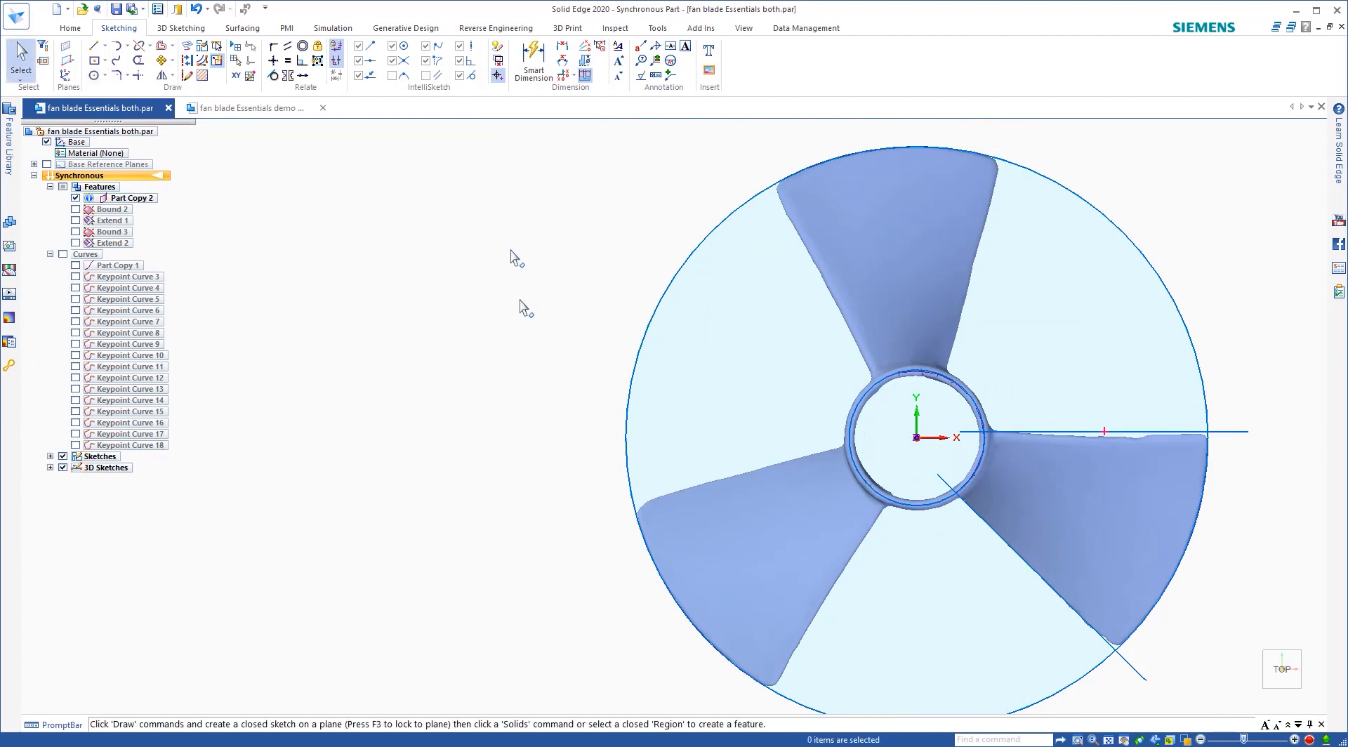
# Extrude the blade-shaped region between the two lines and the two circles 1.000 in downward around the scanned blade.
pyautogui.moveTo(520, 301); pyautogui.dragTo(545, 270, button='middle')
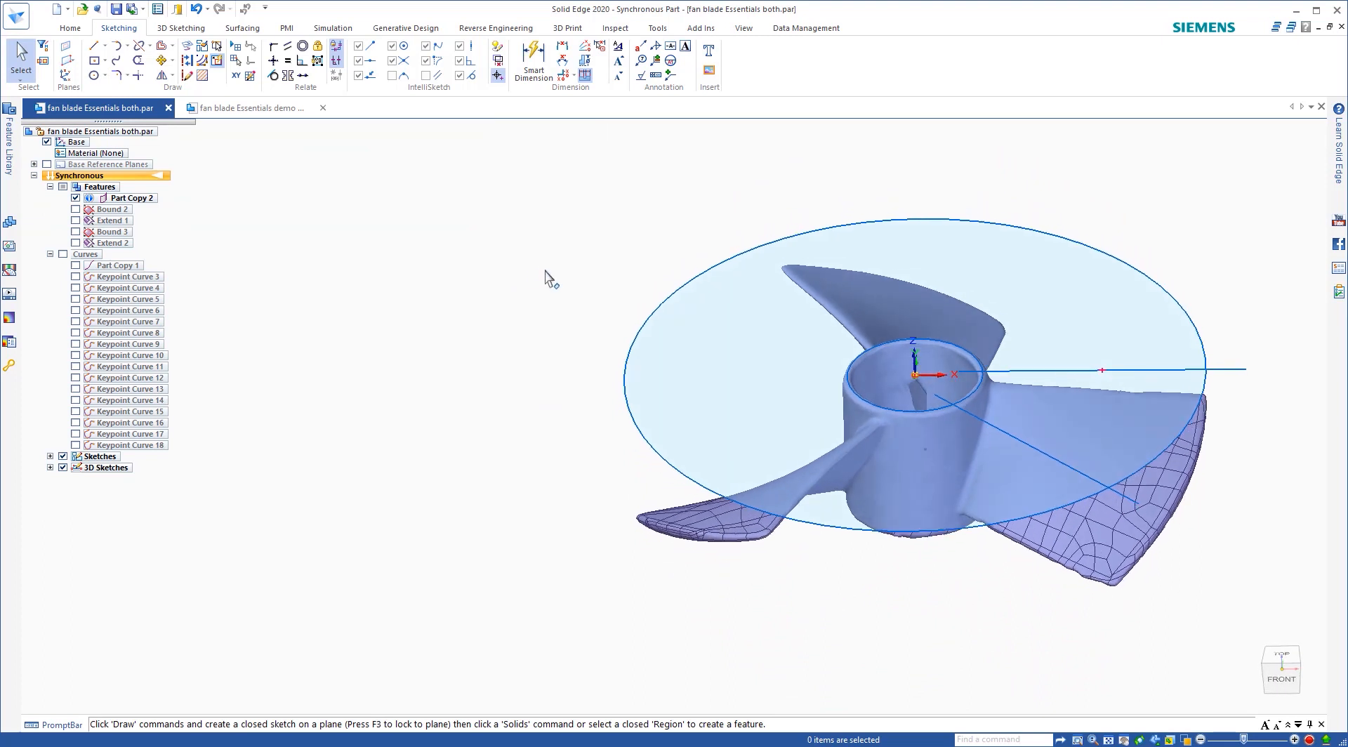
pyautogui.scroll(-2, 552, 280)
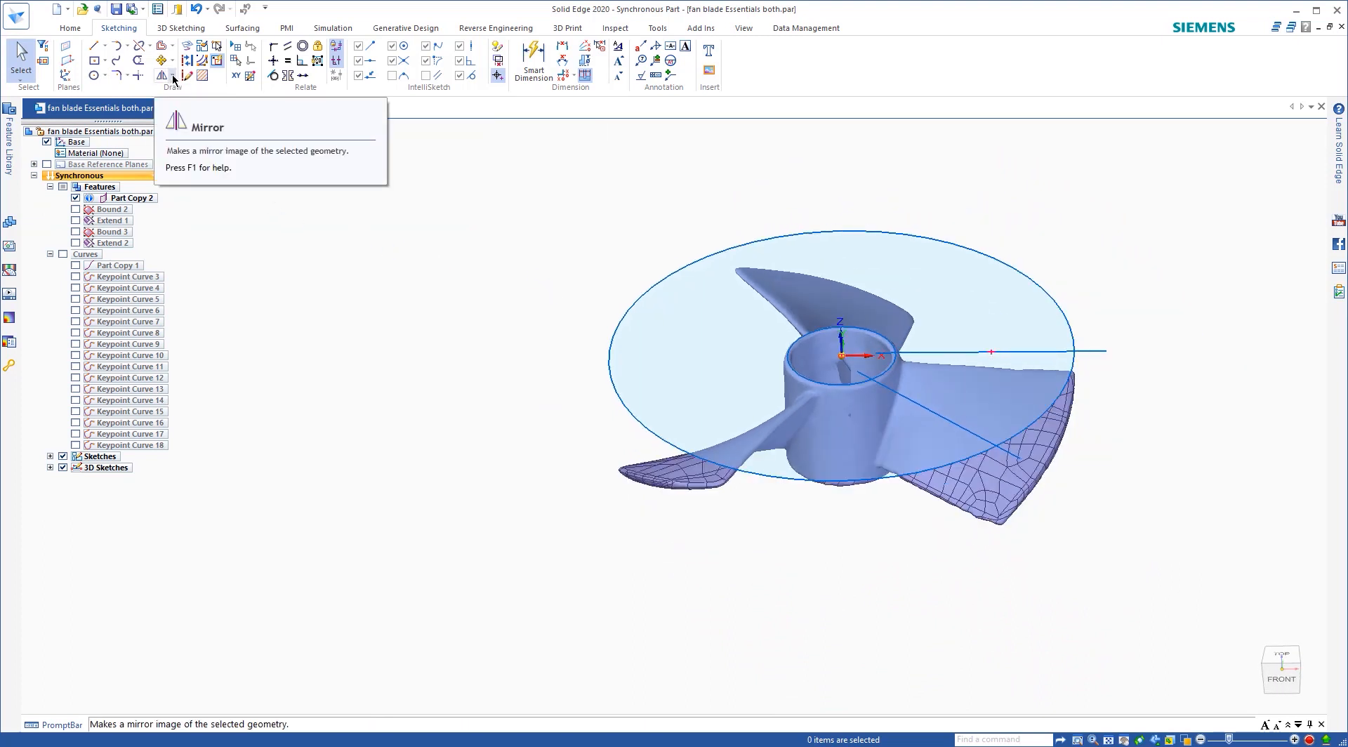
pyautogui.click(61, 30)
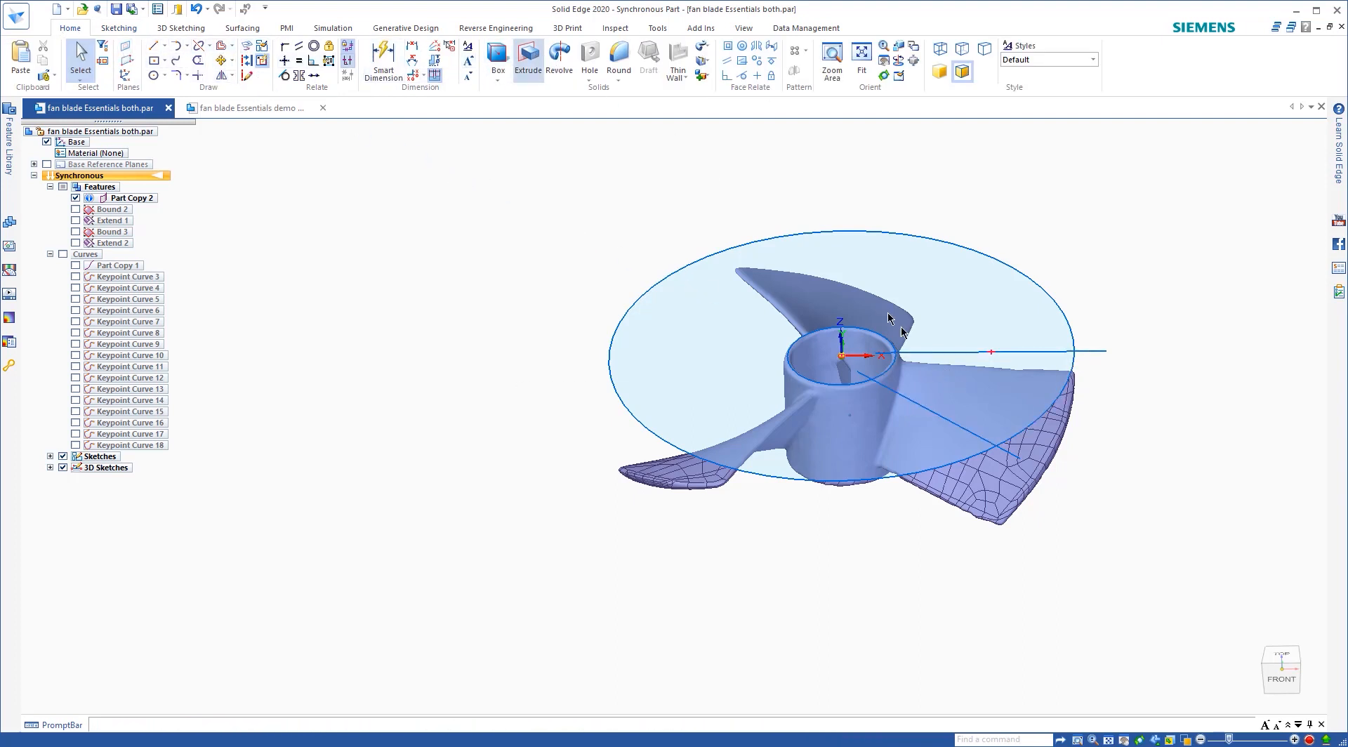
pyautogui.click(530, 60)
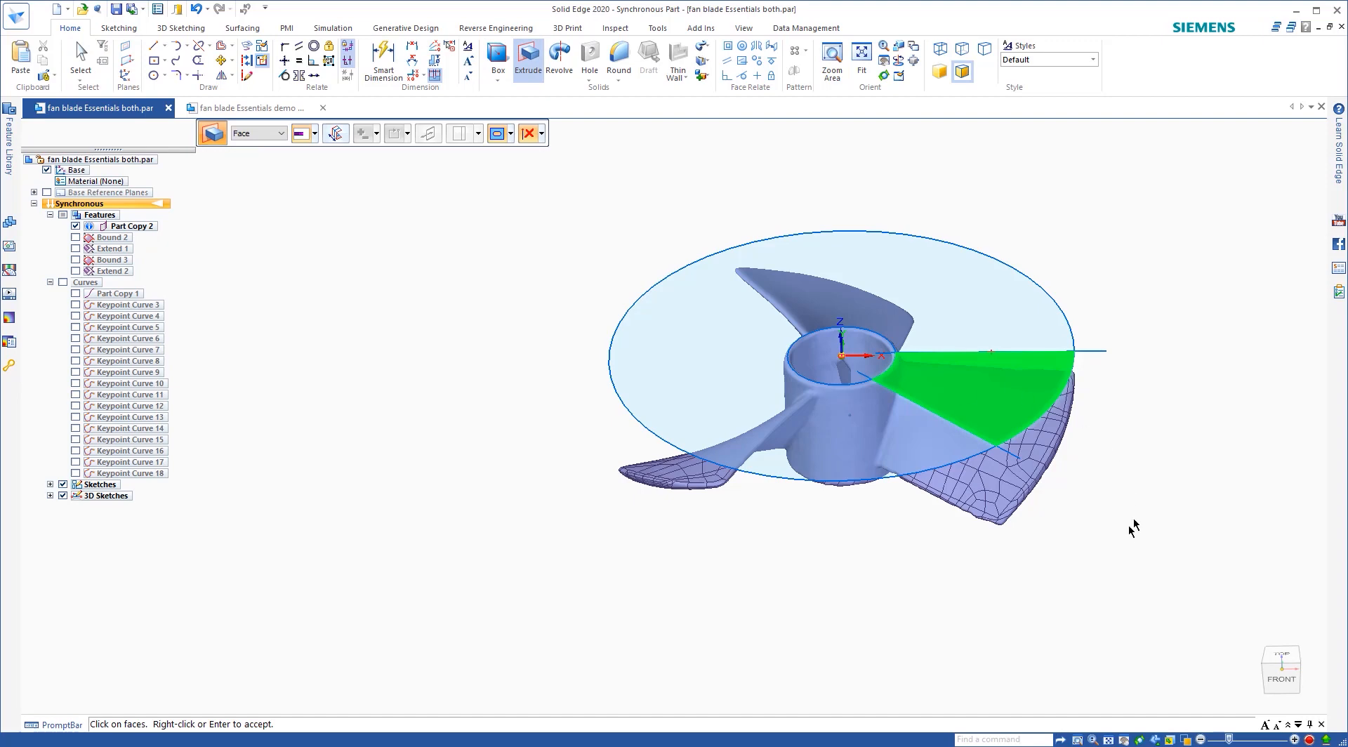
pyautogui.rightClick(427, 241)
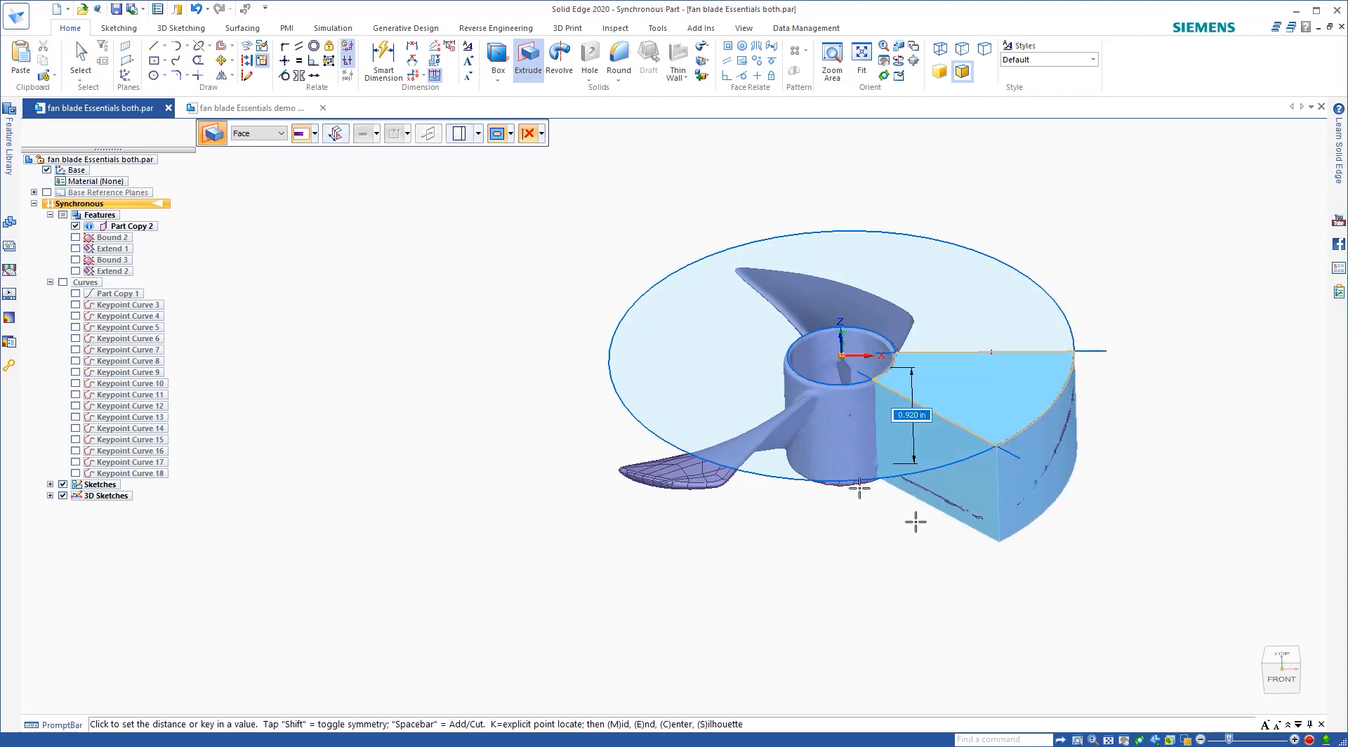
pyautogui.moveTo(937, 500); pyautogui.dragTo(957, 444, button='middle')
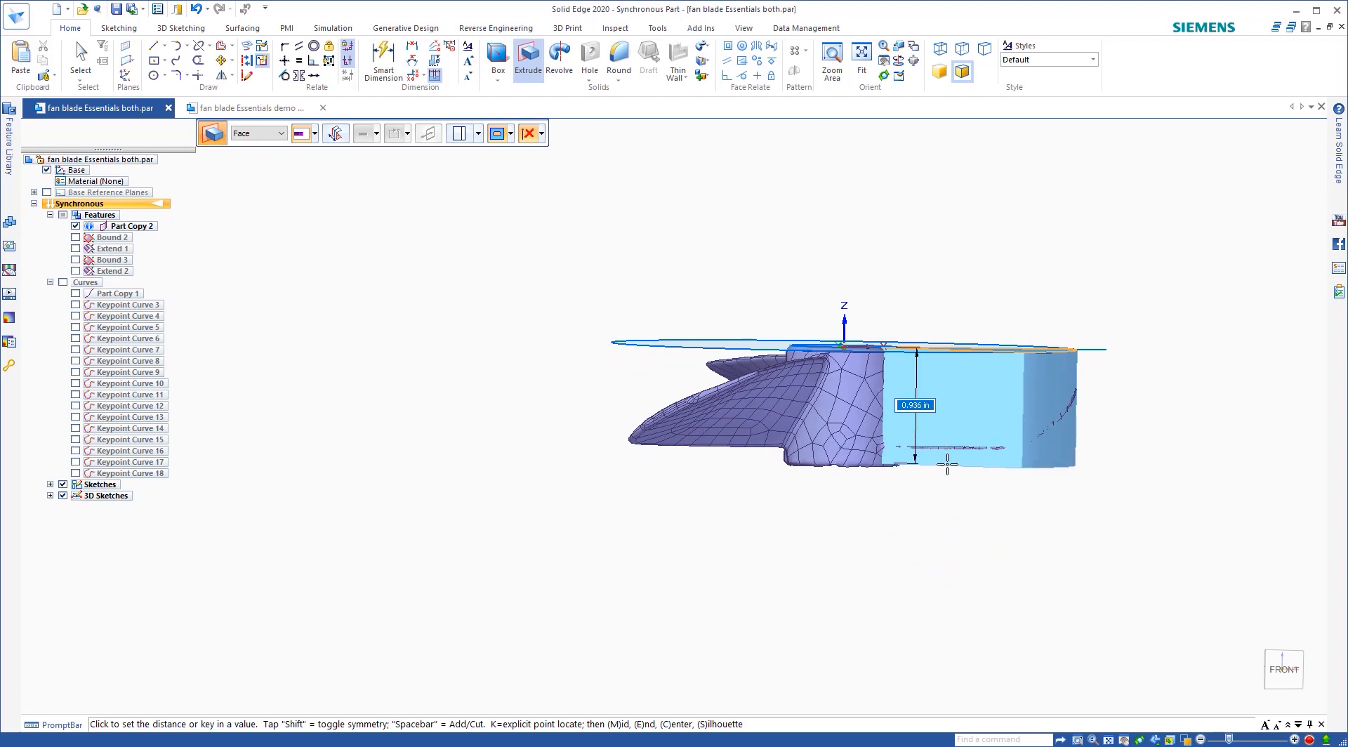
pyautogui.press('Return')
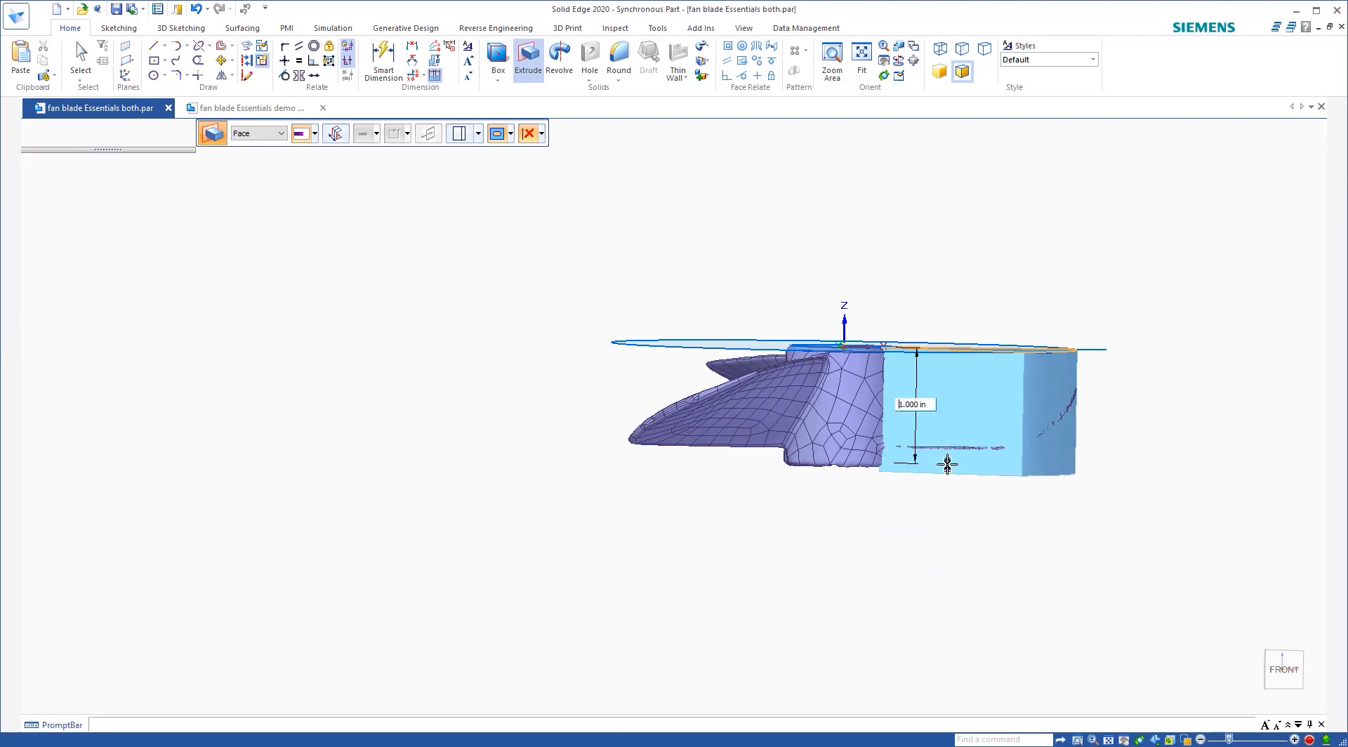
pyautogui.moveTo(951, 523)
pyautogui.mouseDown(button='middle')
pyautogui.moveTo(954, 479)
pyautogui.moveTo(967, 483)
pyautogui.moveTo(961, 516)
pyautogui.mouseUp(button='middle')
pyautogui.click(956, 406)
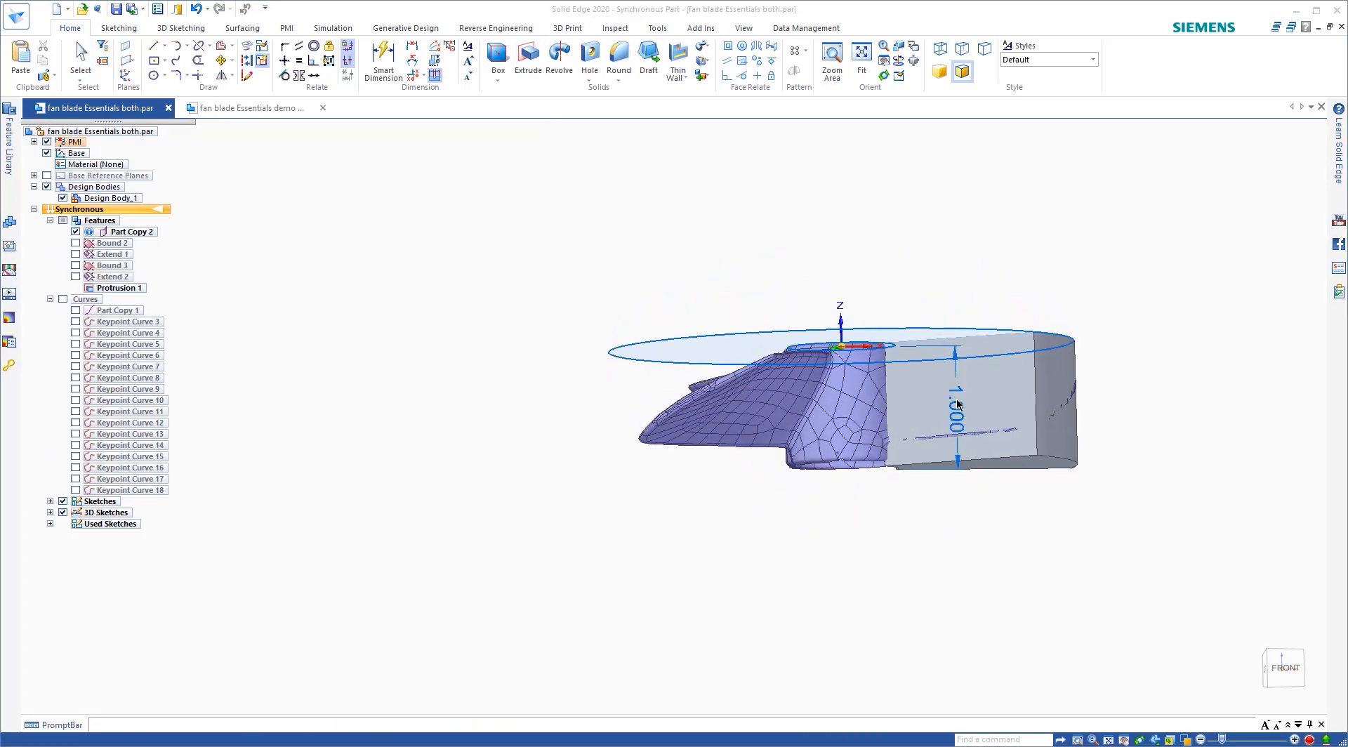
pyautogui.press('Escape')
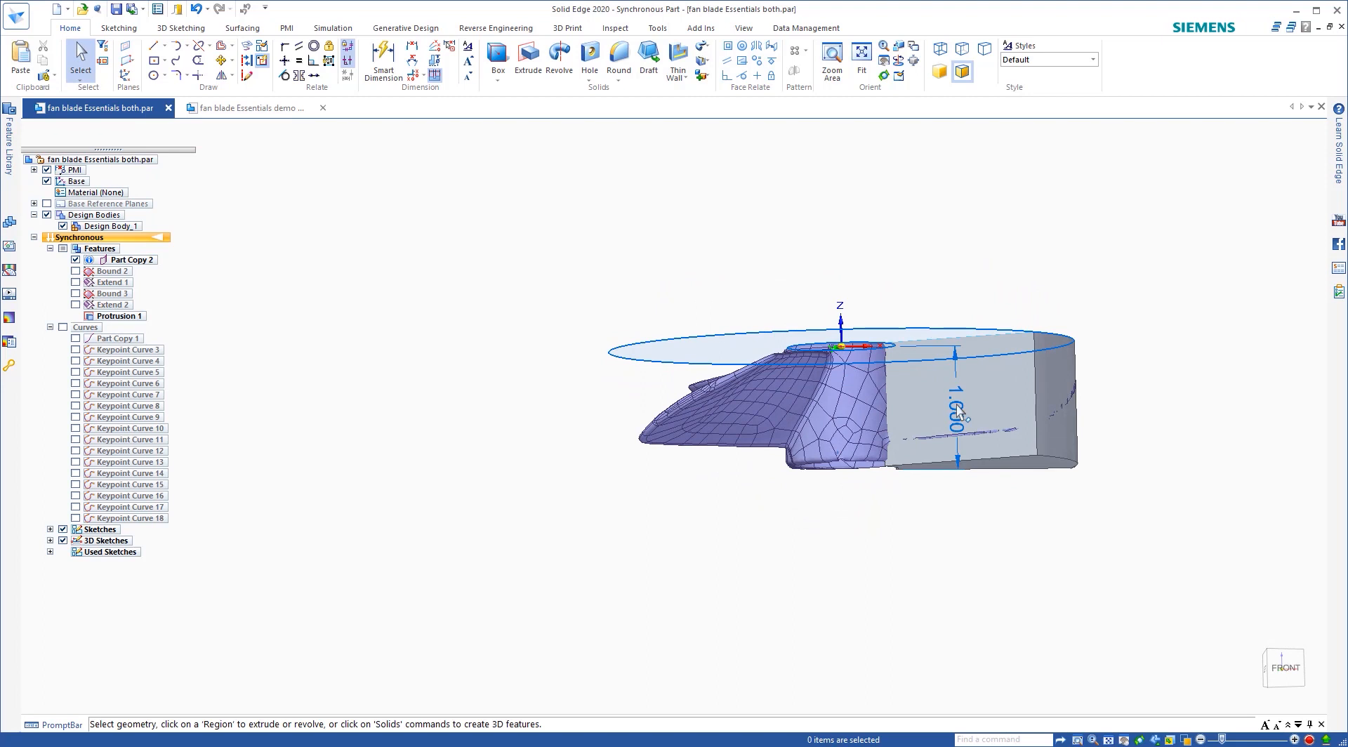
# Set the height dimension of the extruded blade block to 0.95 in.
pyautogui.click(957, 408)
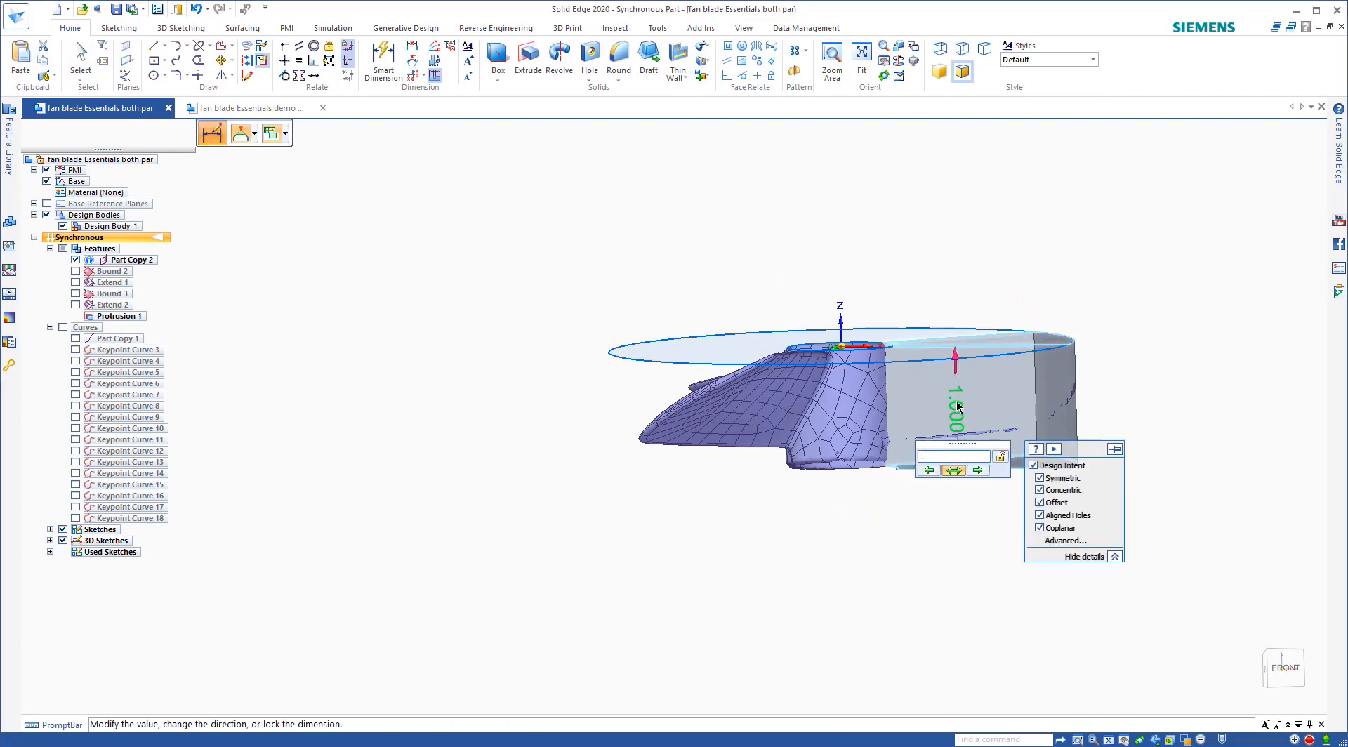
pyautogui.write('.95')
pyautogui.press('Return')
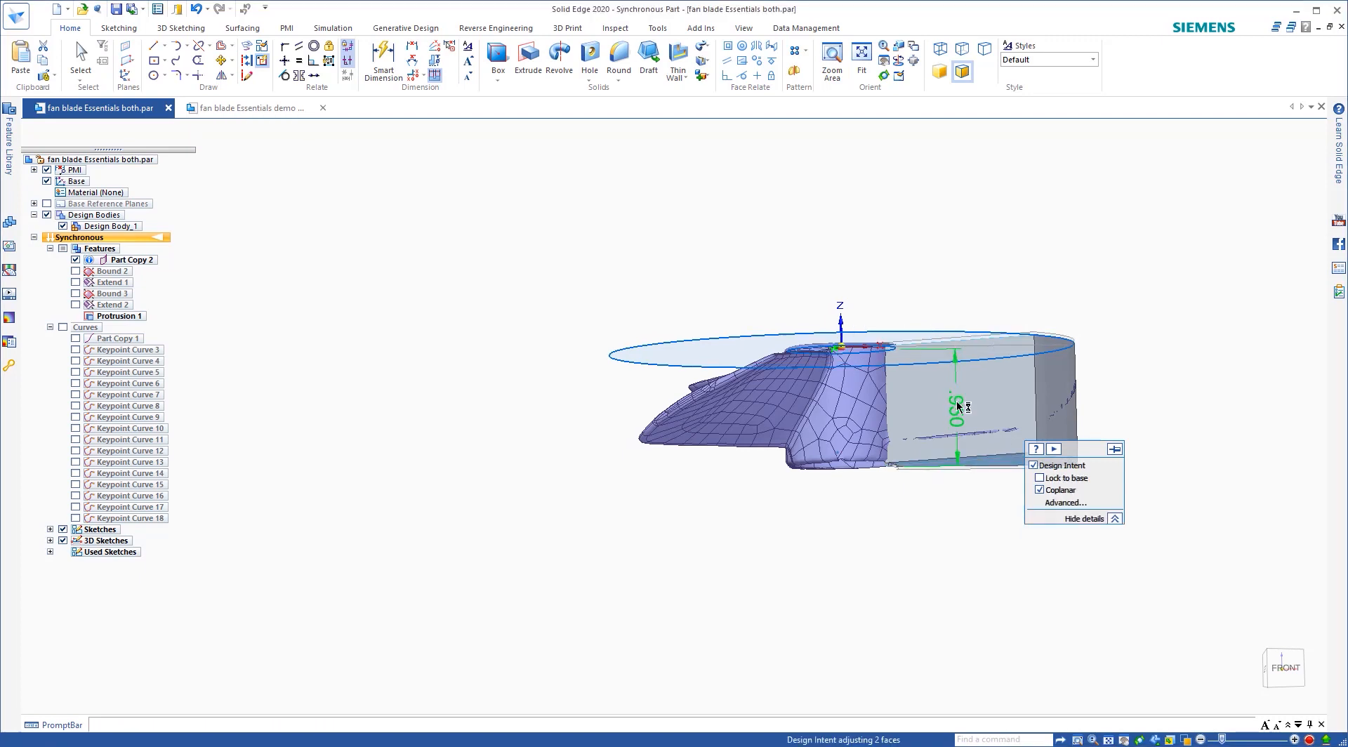
# Compare the block's bottom face with the hub's lower end and set the block height to 0.94 in.
pyautogui.scroll(3, 941, 457)
pyautogui.scroll(3, 941, 456)
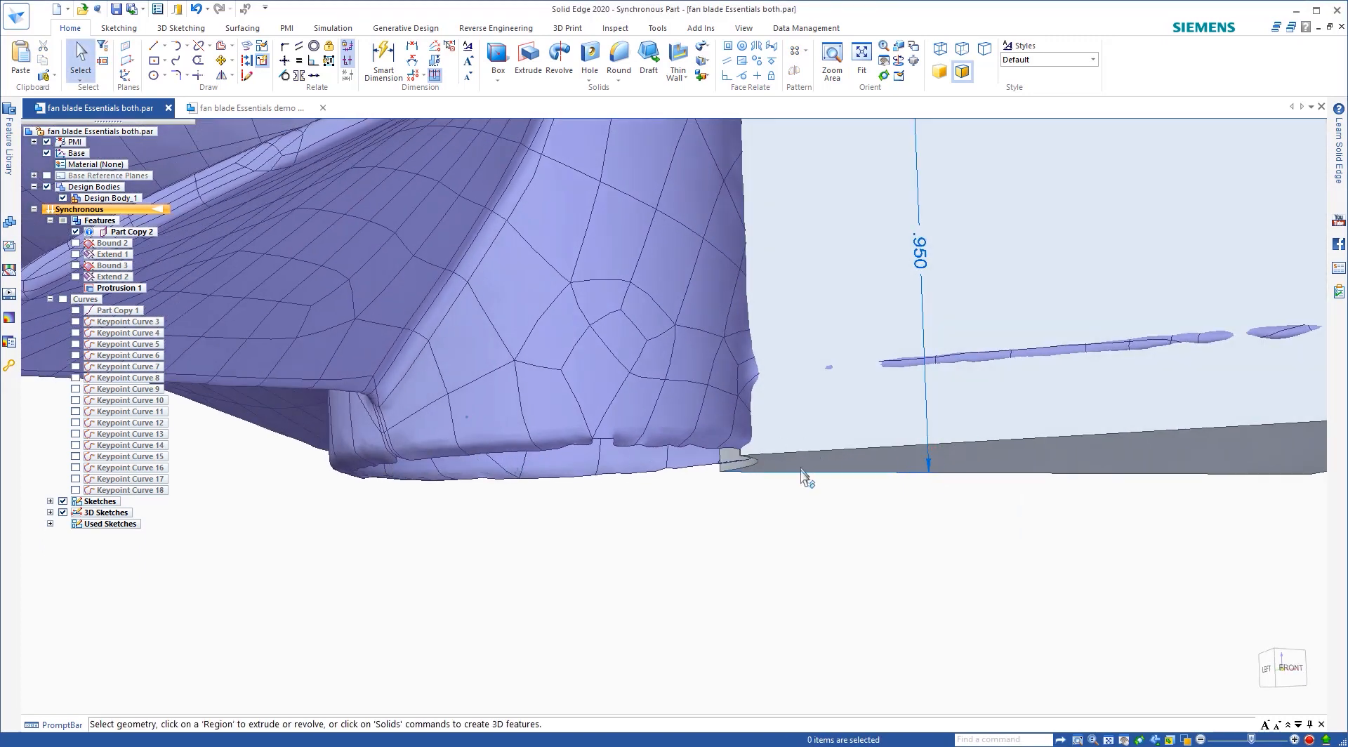
pyautogui.click(924, 257)
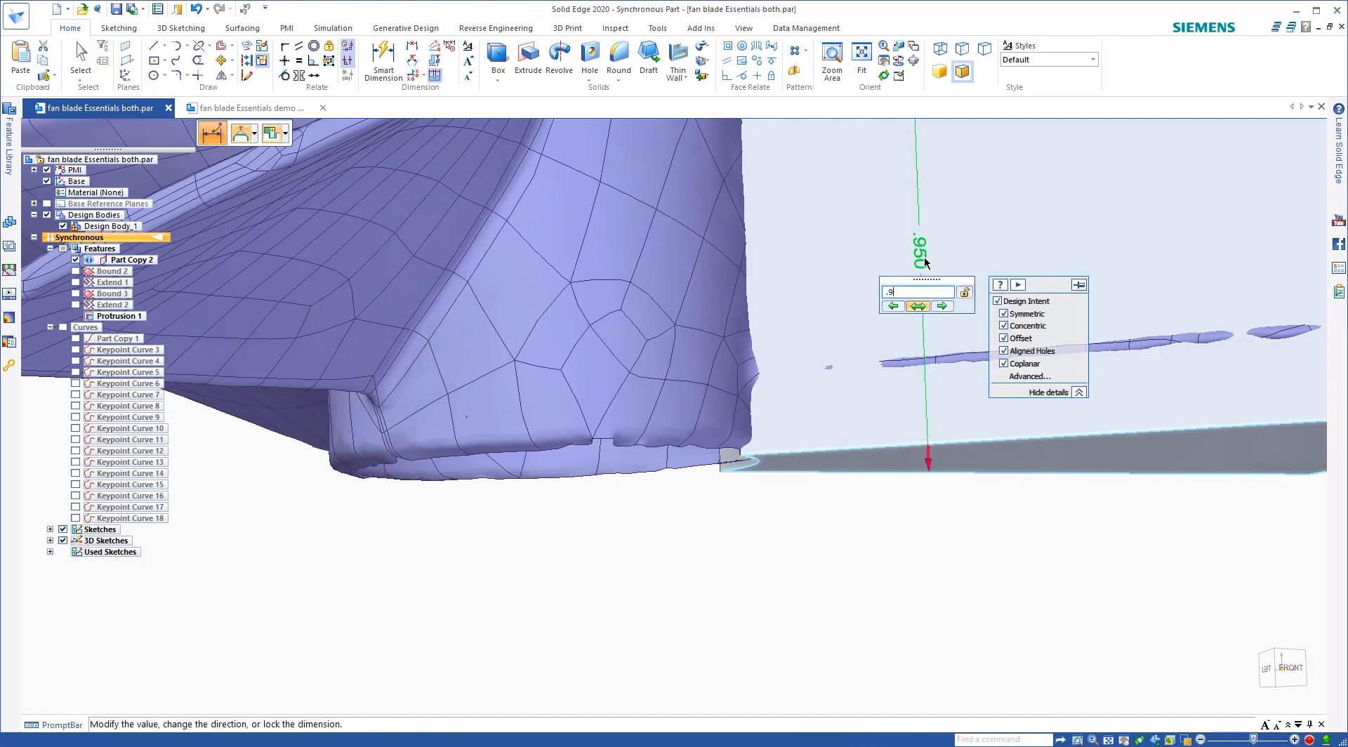
pyautogui.write('.94')
pyautogui.press('Return')
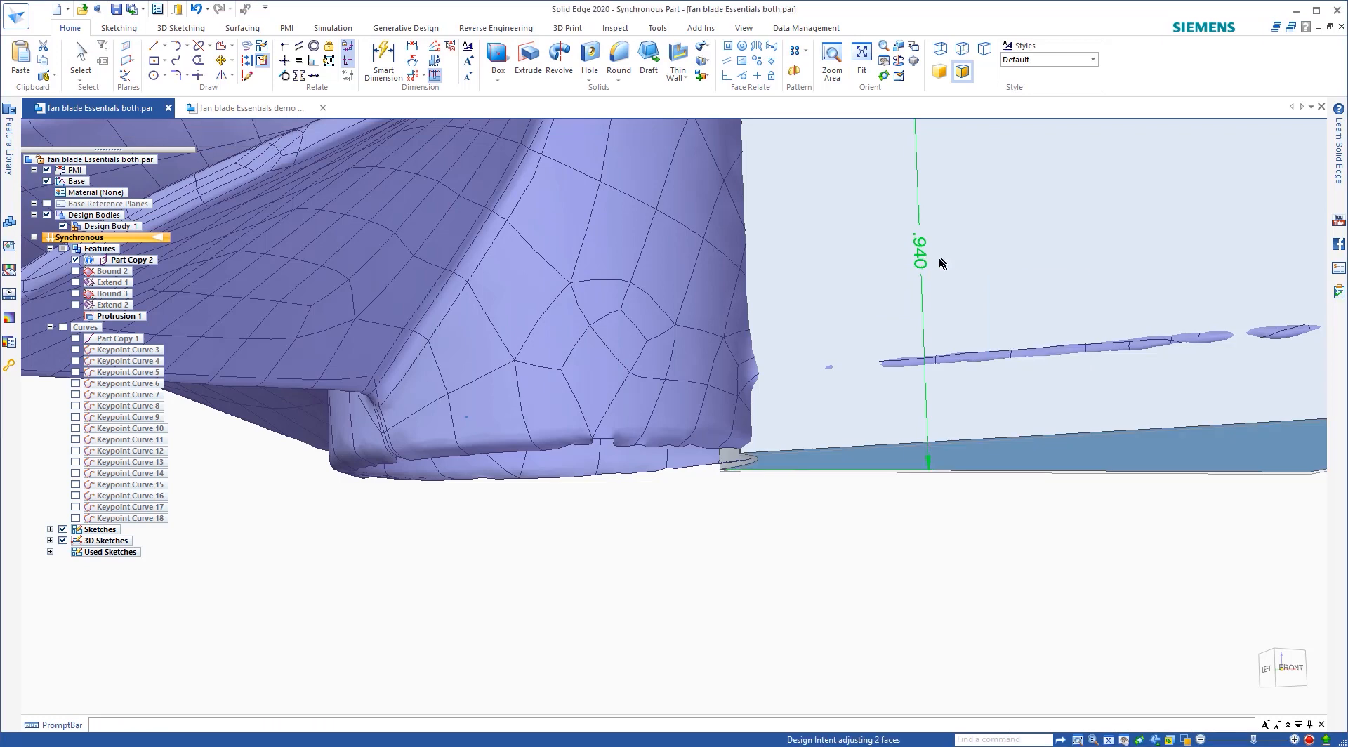
# Set the height dimension of the extruded blade block to 0.93 in.
pyautogui.scroll(-2, 927, 258)
pyautogui.click(927, 257)
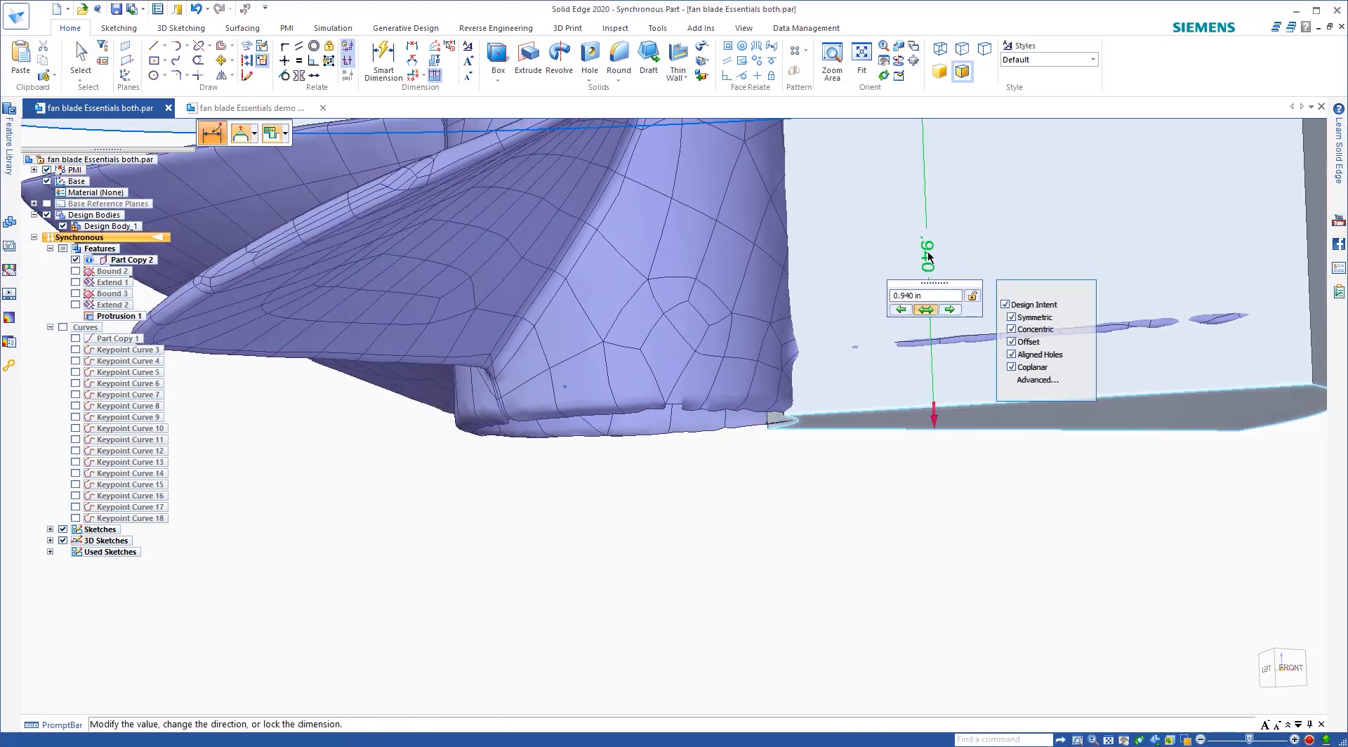
pyautogui.write('.93')
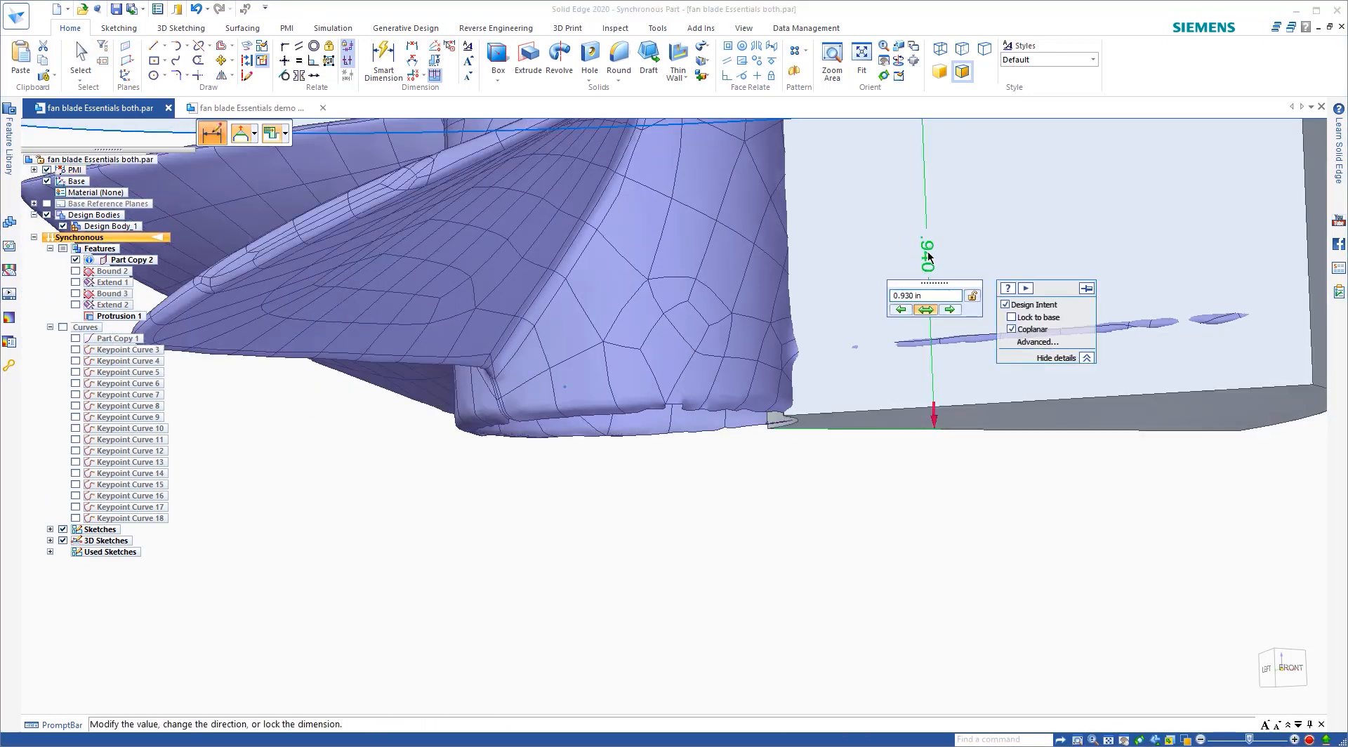
pyautogui.press('Return')
pyautogui.scroll(-2, 1013, 331)
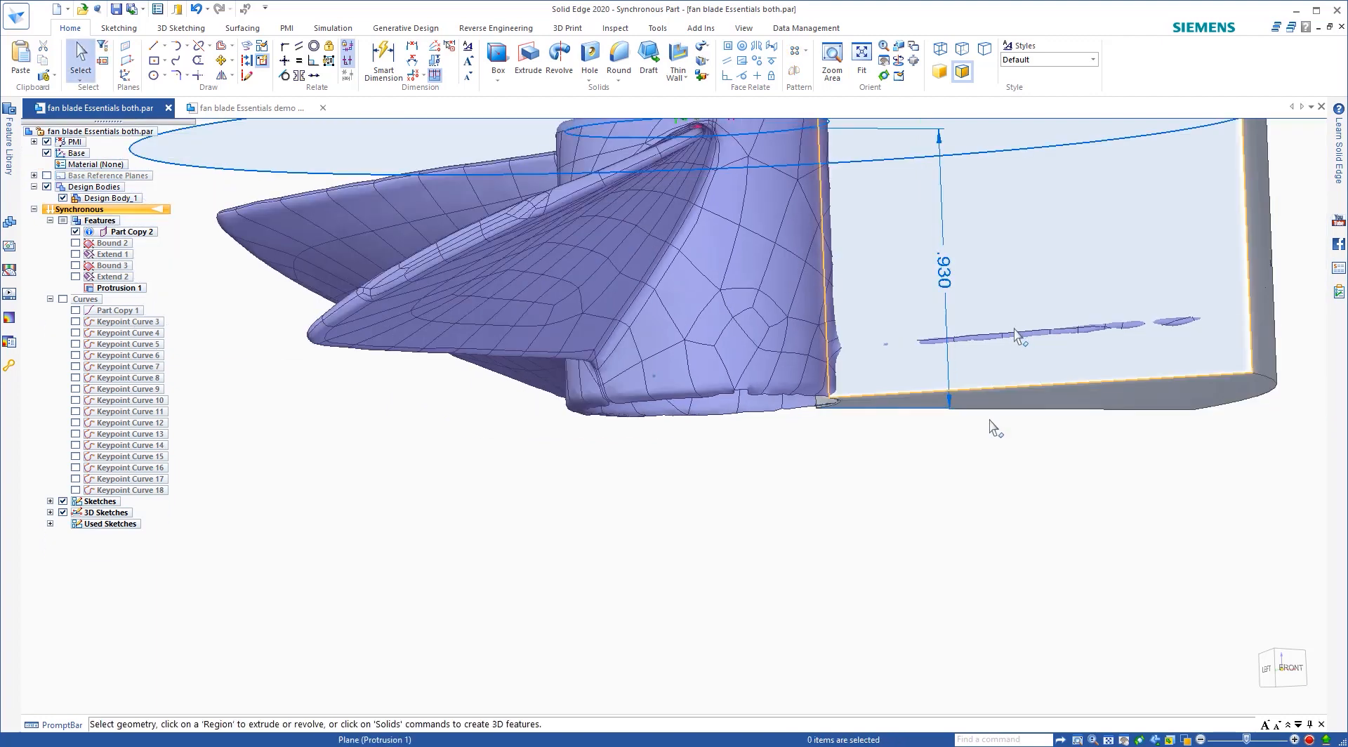
# Display the extended blade surfaces from Bound 2 and Bound 3, and hide the scanned Part Copy 2 body.
pyautogui.moveTo(962, 526); pyautogui.dragTo(944, 589, button='middle')
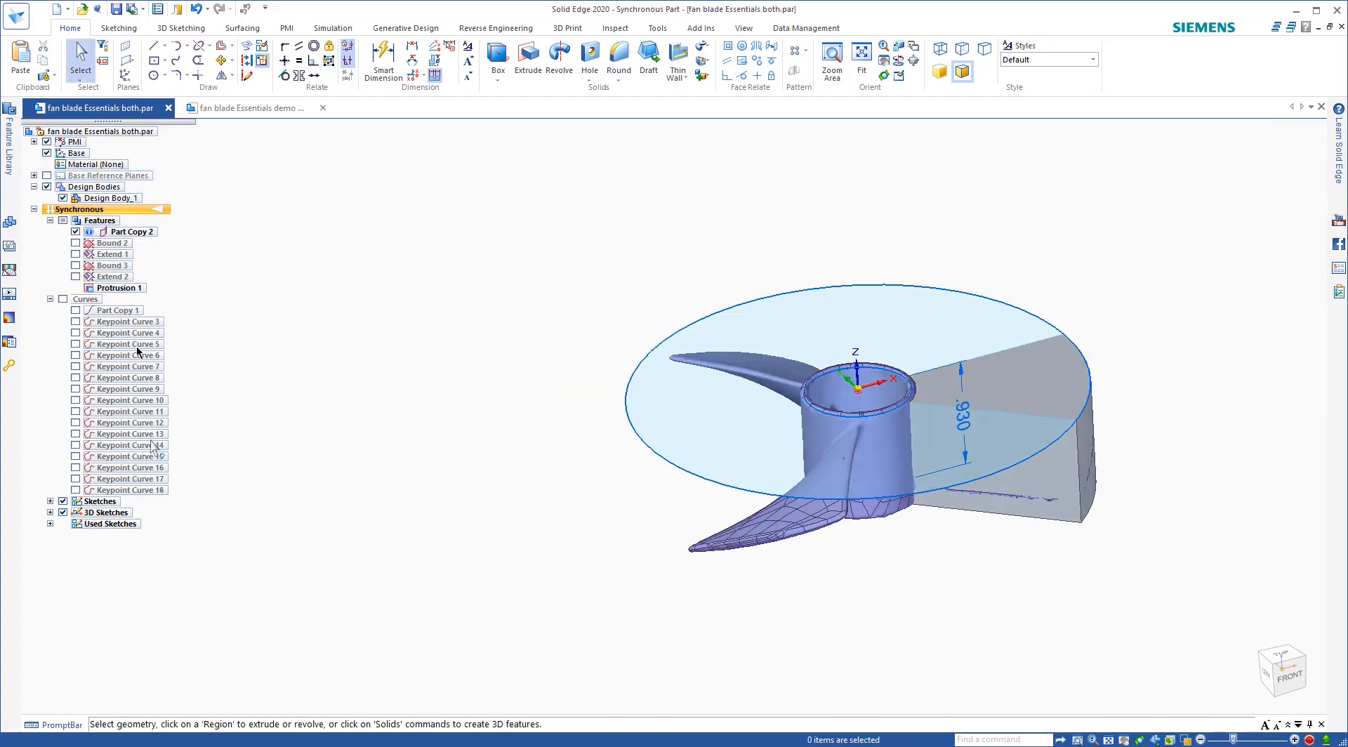
pyautogui.moveTo(539, 295); pyautogui.dragTo(533, 287, button='middle')
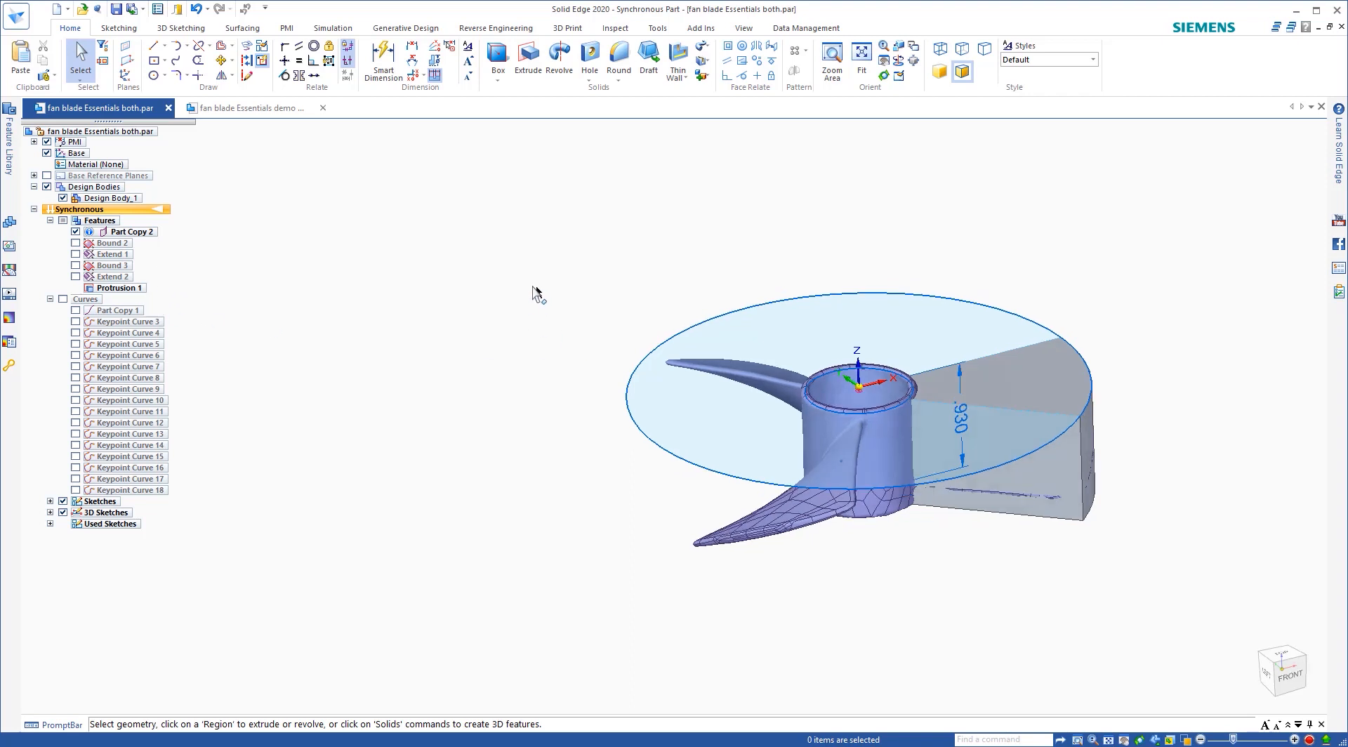
pyautogui.click(75, 244)
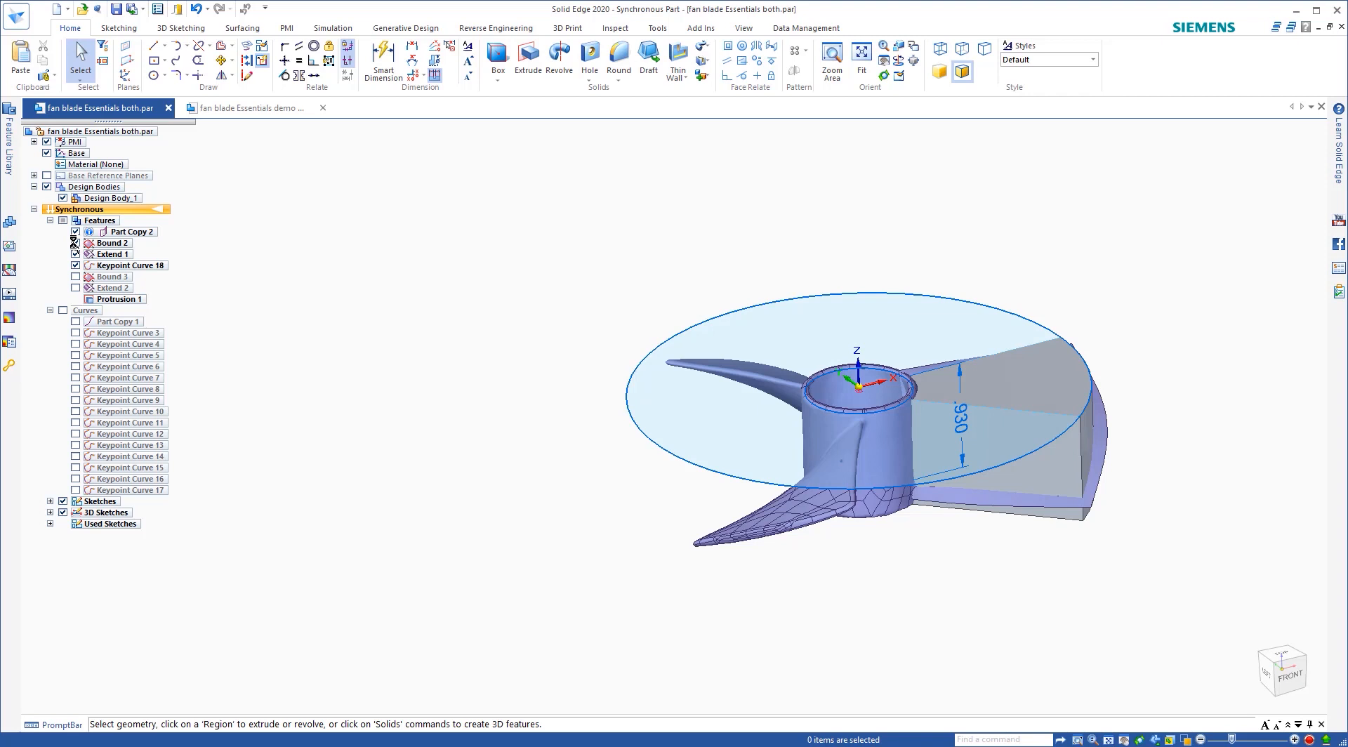
pyautogui.click(75, 231)
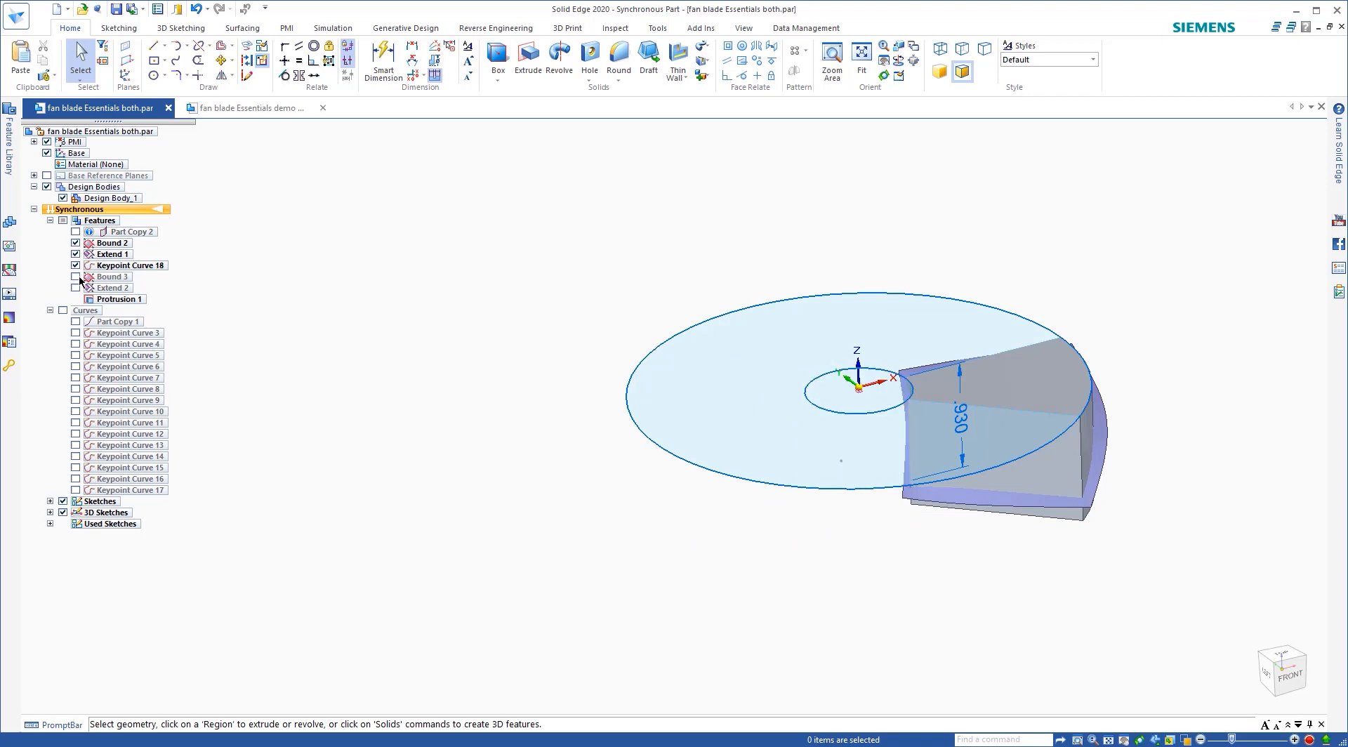
pyautogui.moveTo(784, 547); pyautogui.dragTo(807, 521, button='middle')
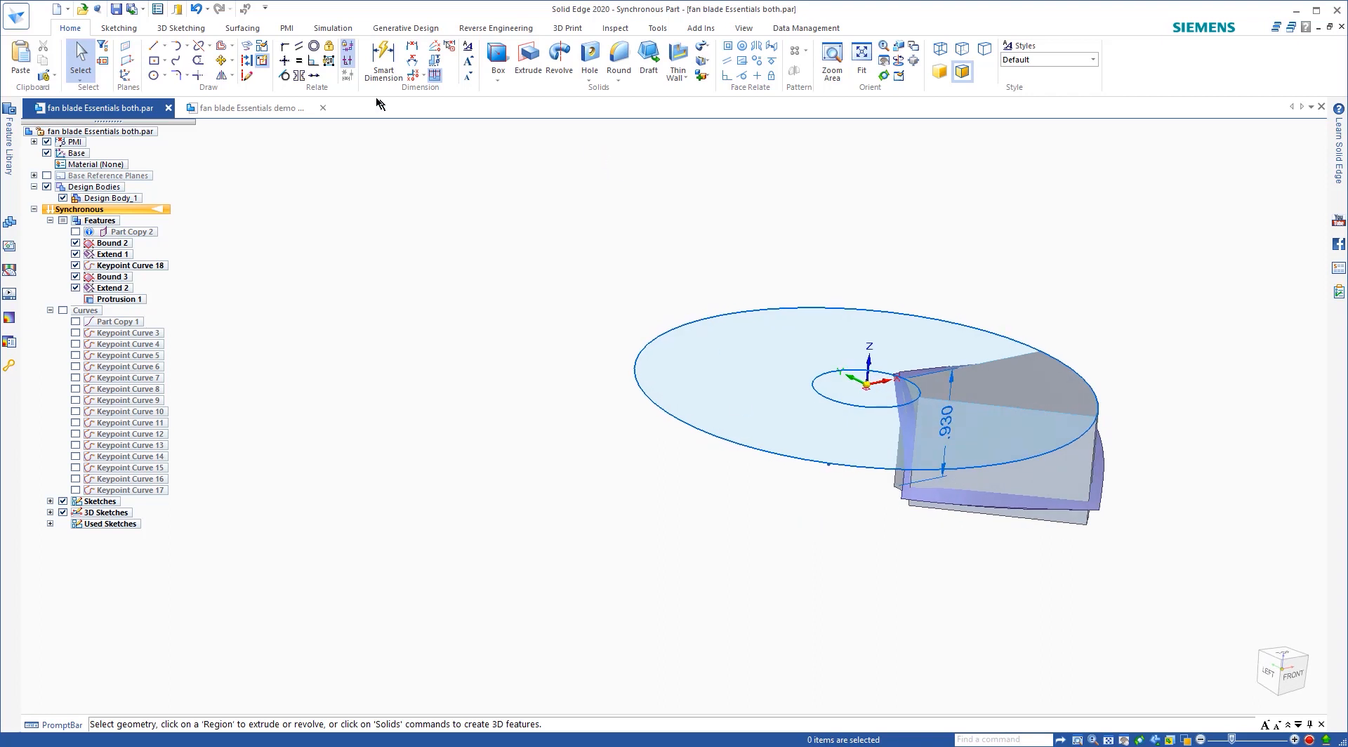
# Use Replace Face to swap the blade block's top face for the extended blade surface from Bound 2.
pyautogui.click(231, 27)
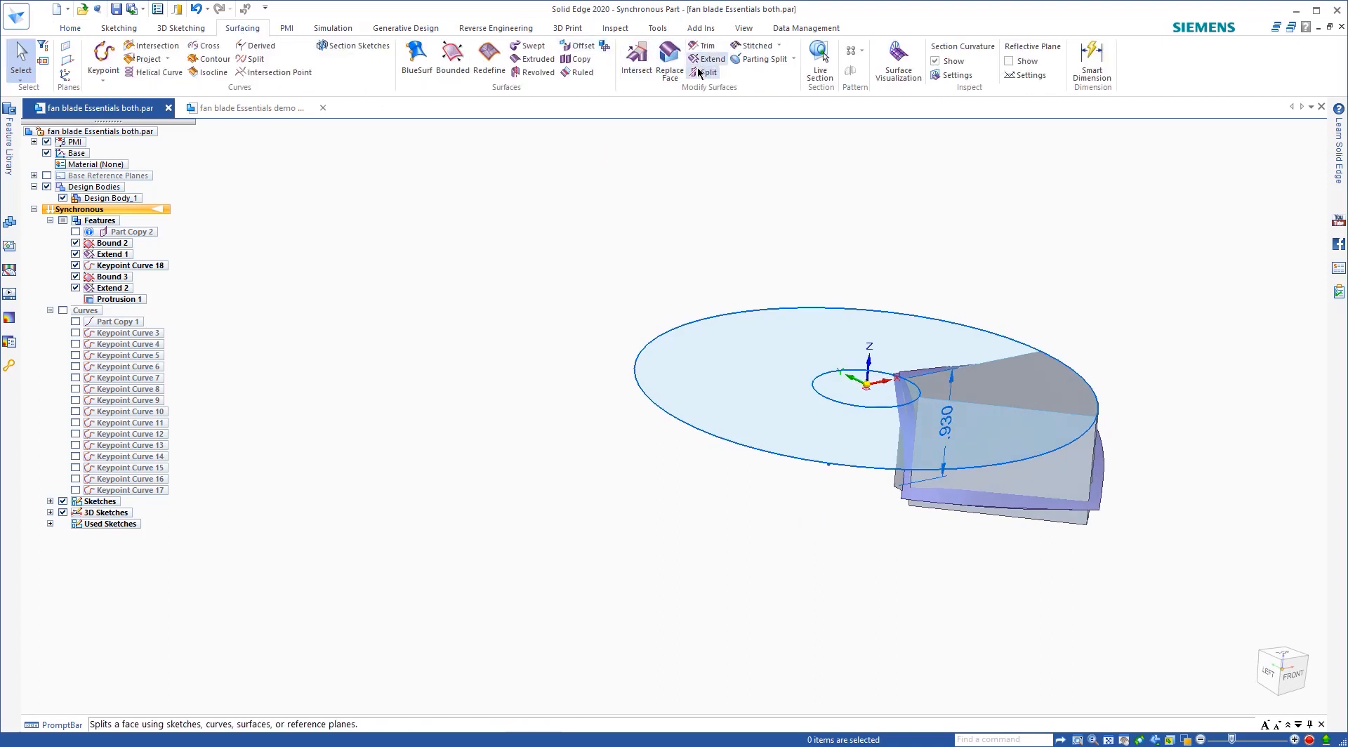
pyautogui.click(671, 58)
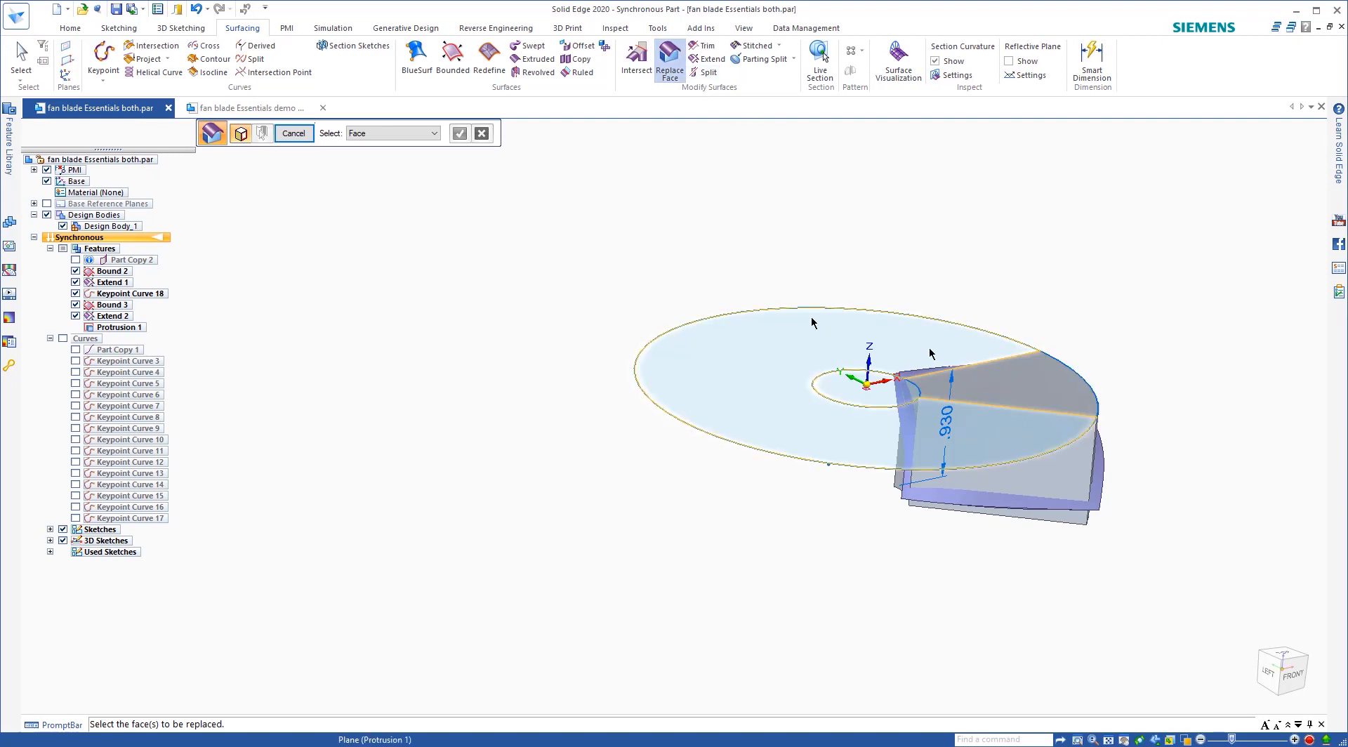
pyautogui.click(1006, 377)
pyautogui.rightClick(459, 210)
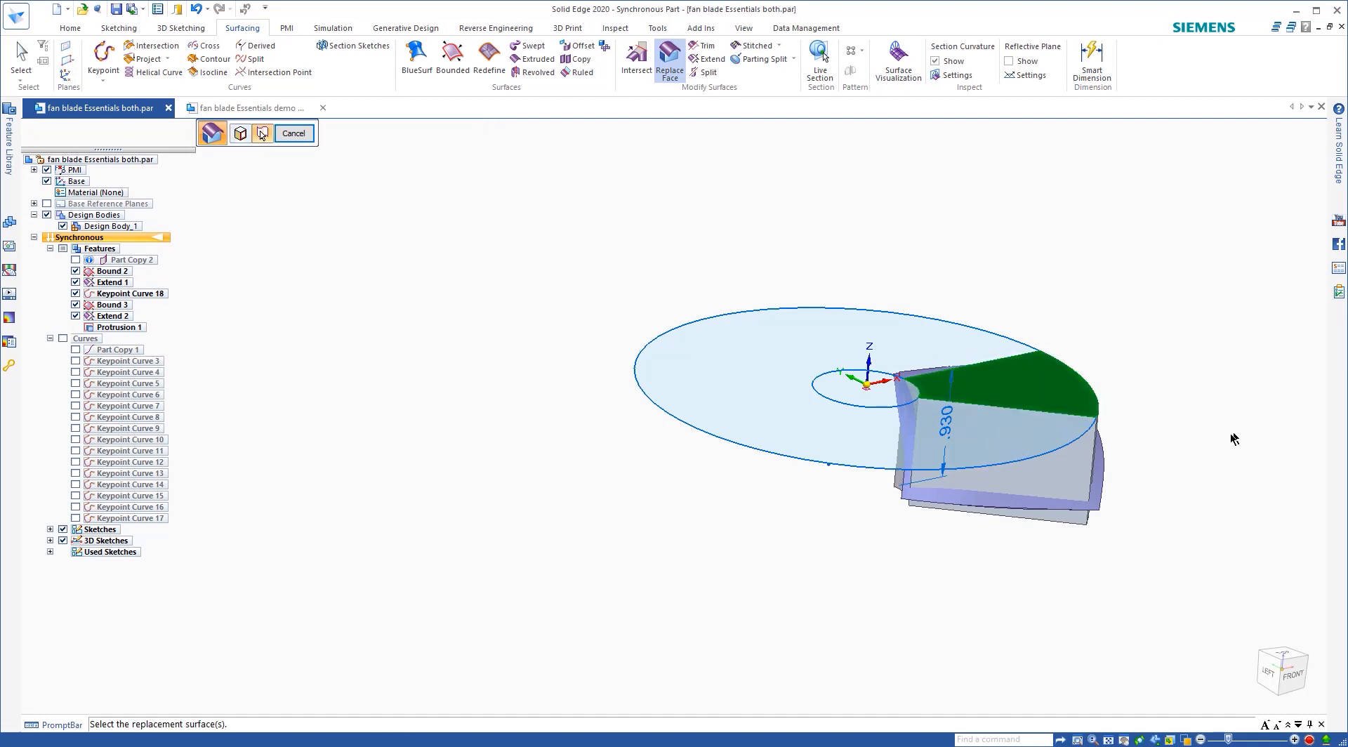
pyautogui.scroll(4, 1158, 480)
pyautogui.click(1030, 458)
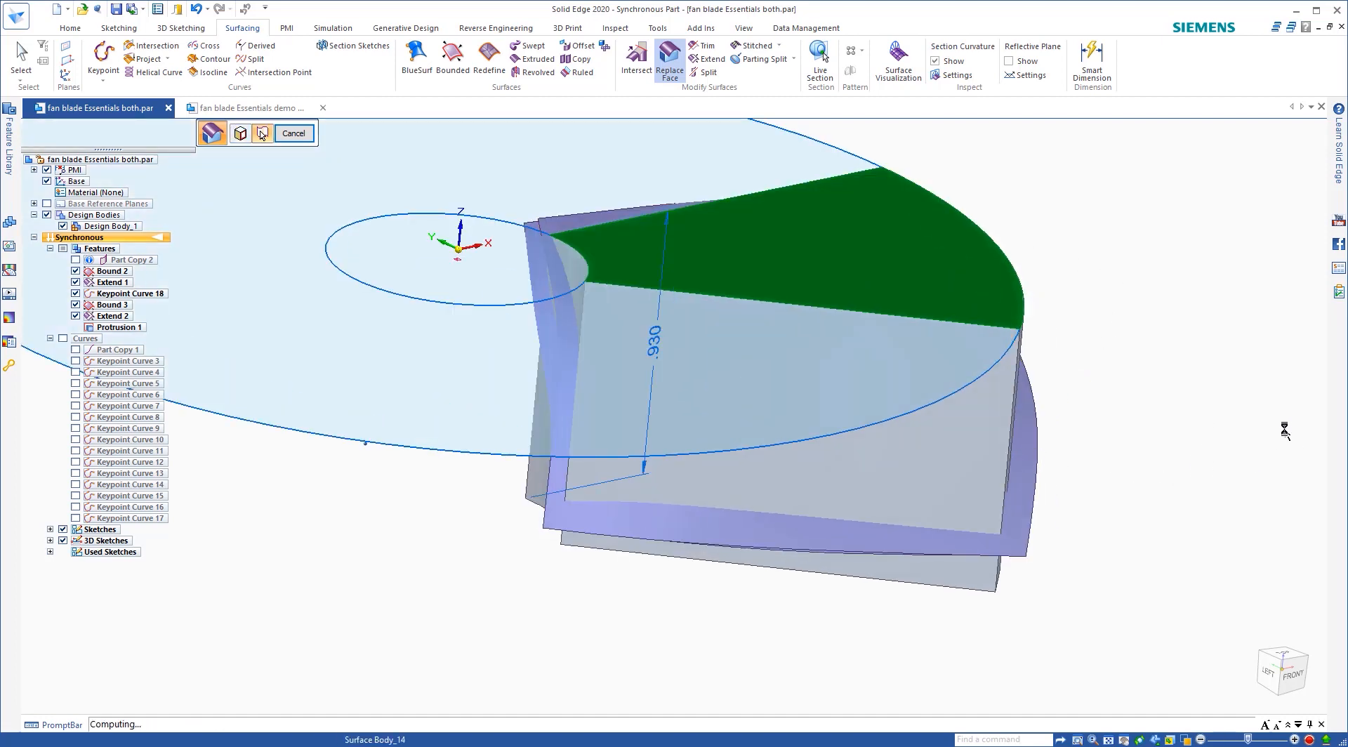
# Replace the blade block's bottom face with the extended blade surface from Bound 3.
pyautogui.moveTo(1031, 445); pyautogui.dragTo(1071, 367, button='middle')
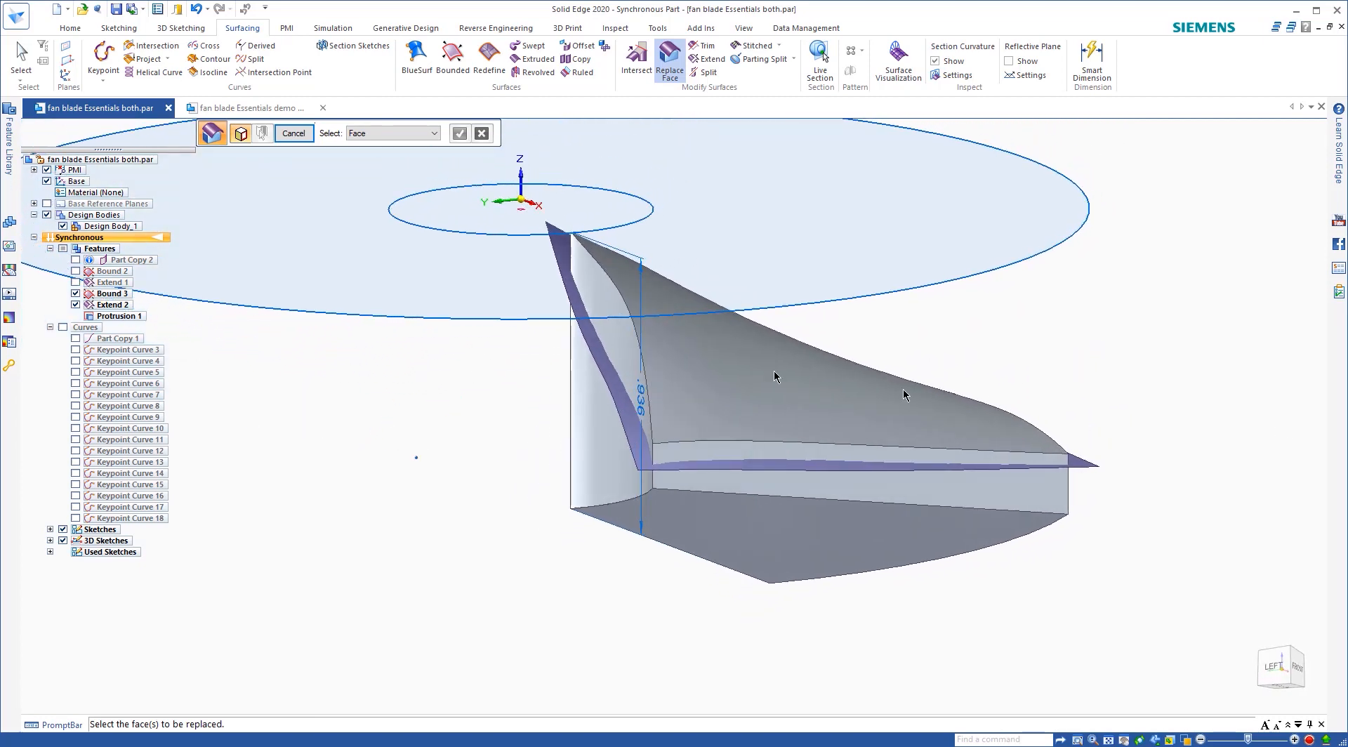
pyautogui.click(714, 539)
pyautogui.rightClick(555, 560)
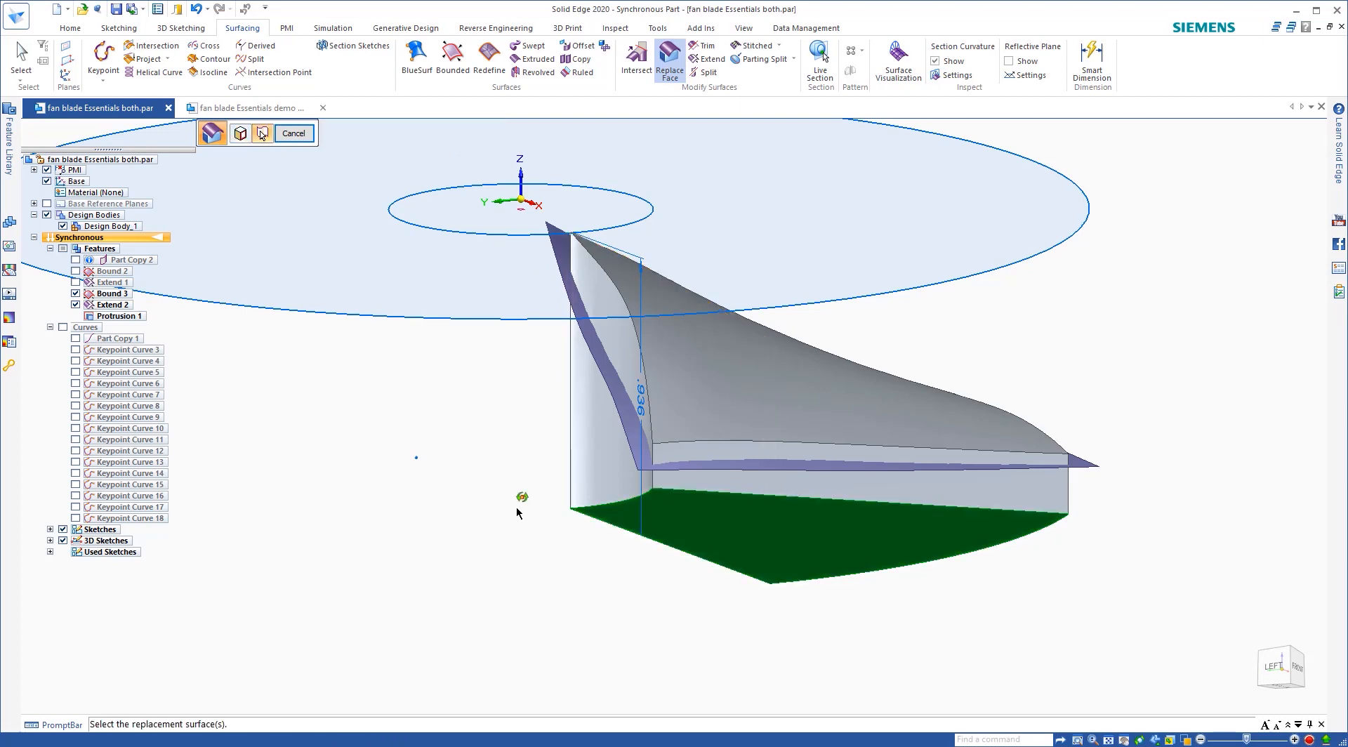
pyautogui.moveTo(518, 514); pyautogui.dragTo(444, 435, button='middle')
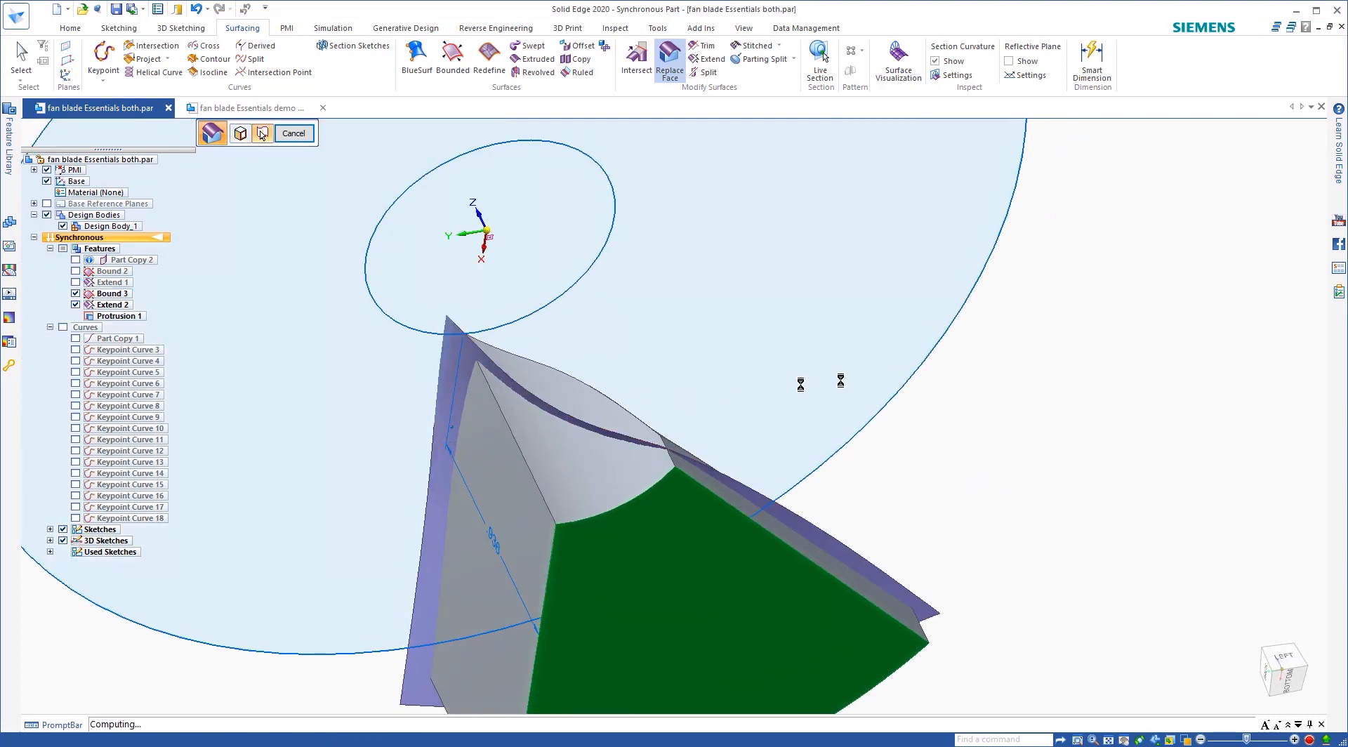
pyautogui.moveTo(1003, 420); pyautogui.dragTo(938, 579, button='middle')
pyautogui.scroll(-4, 905, 556)
pyautogui.scroll(2, 1081, 455)
pyautogui.moveTo(1074, 460); pyautogui.dragTo(1051, 484, button='middle')
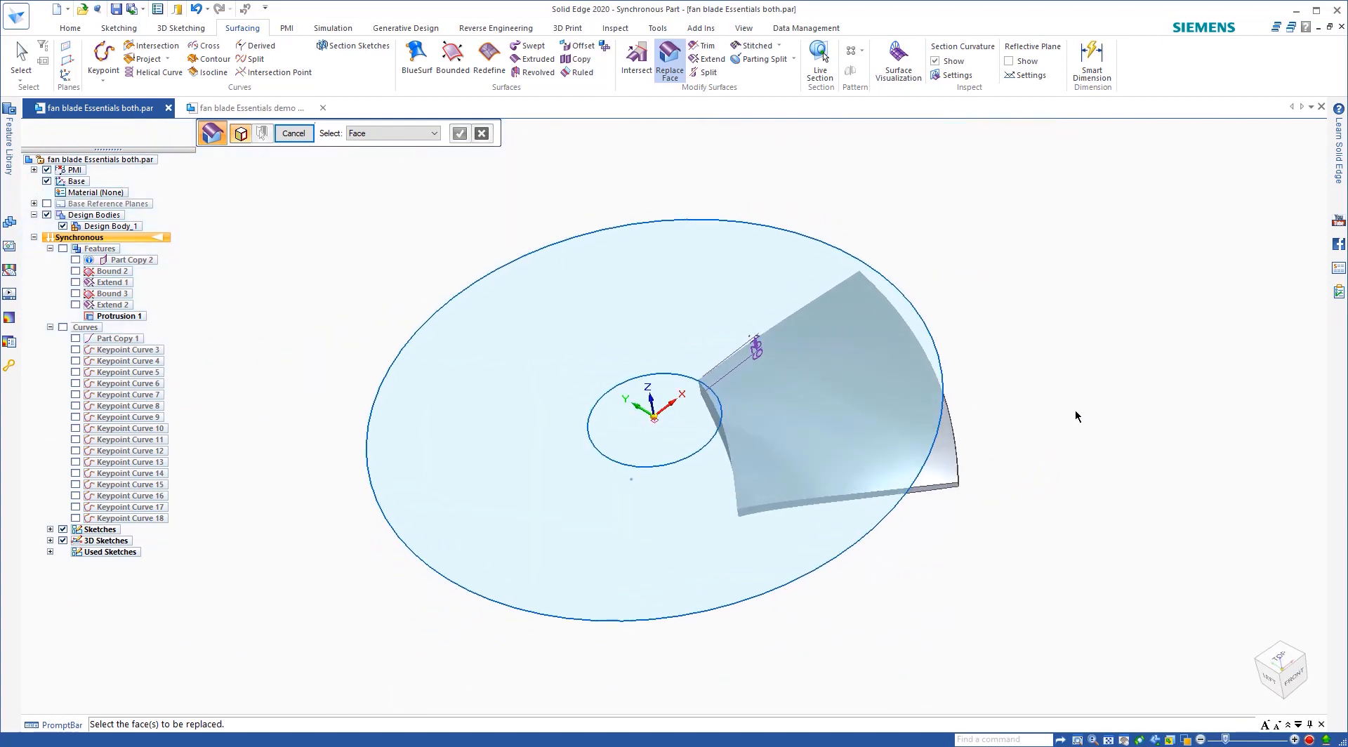
pyautogui.moveTo(1076, 411); pyautogui.dragTo(1085, 419, button='middle')
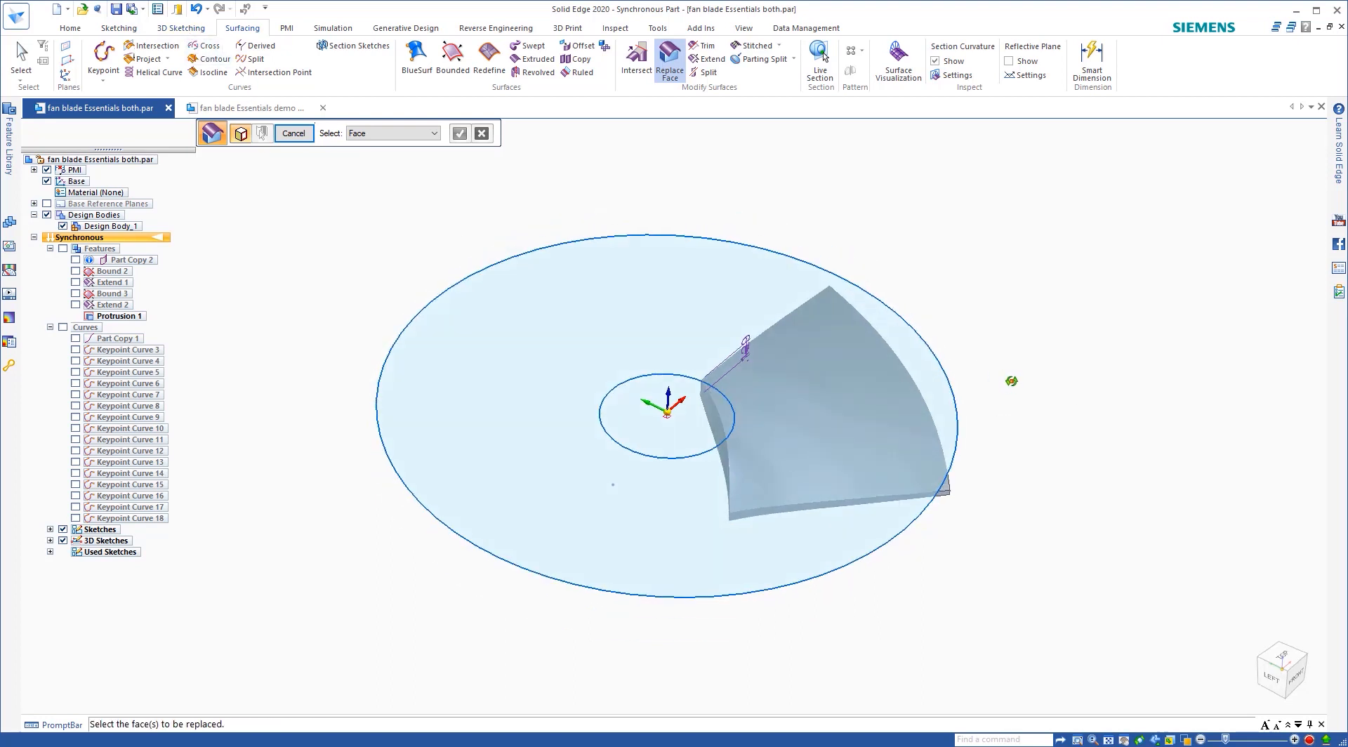
pyautogui.click(700, 426)
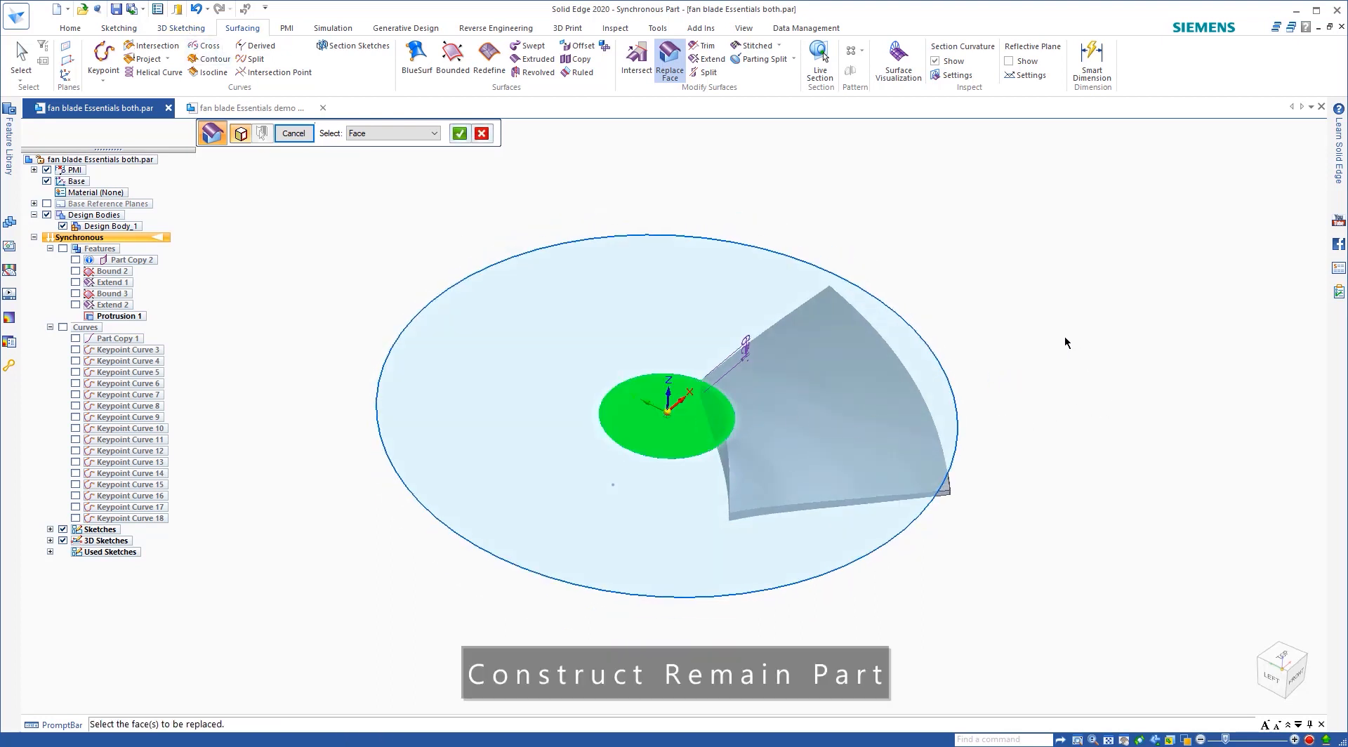
pyautogui.click(757, 315)
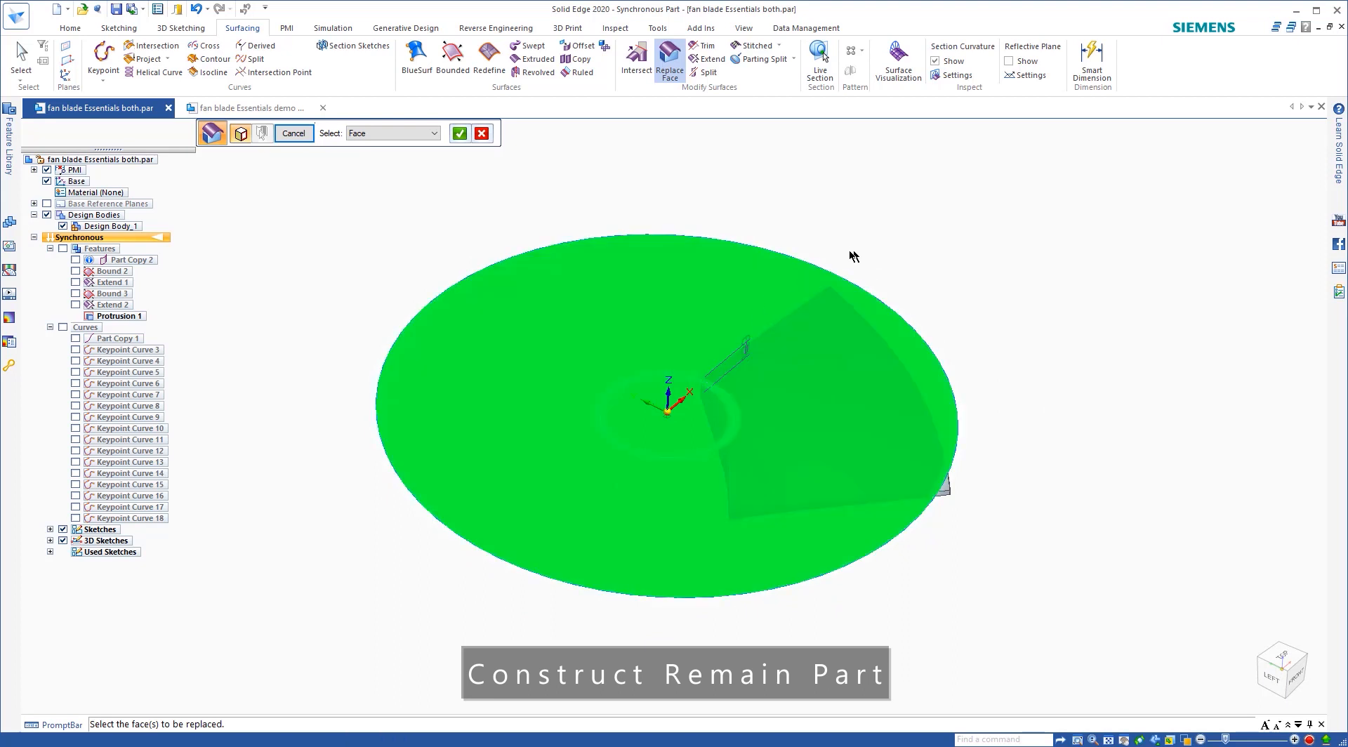
pyautogui.click(118, 28)
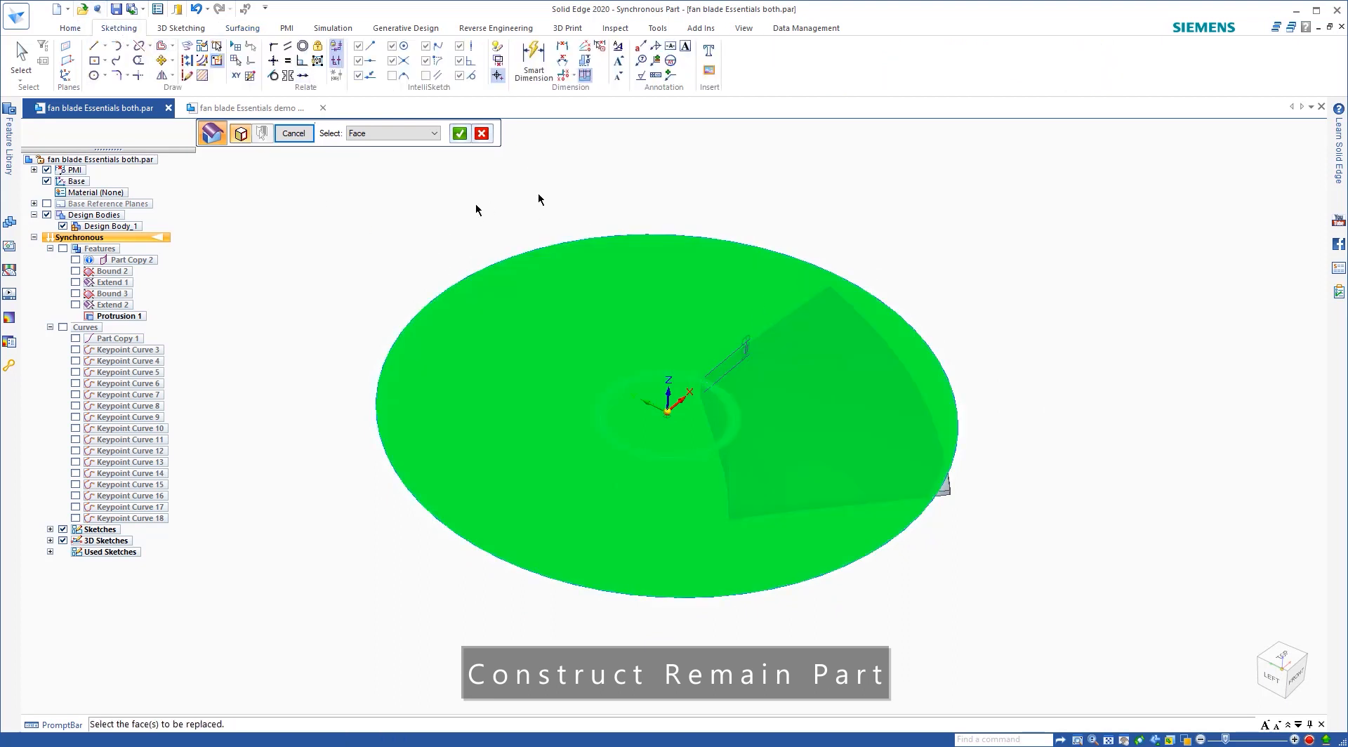
pyautogui.click(94, 75)
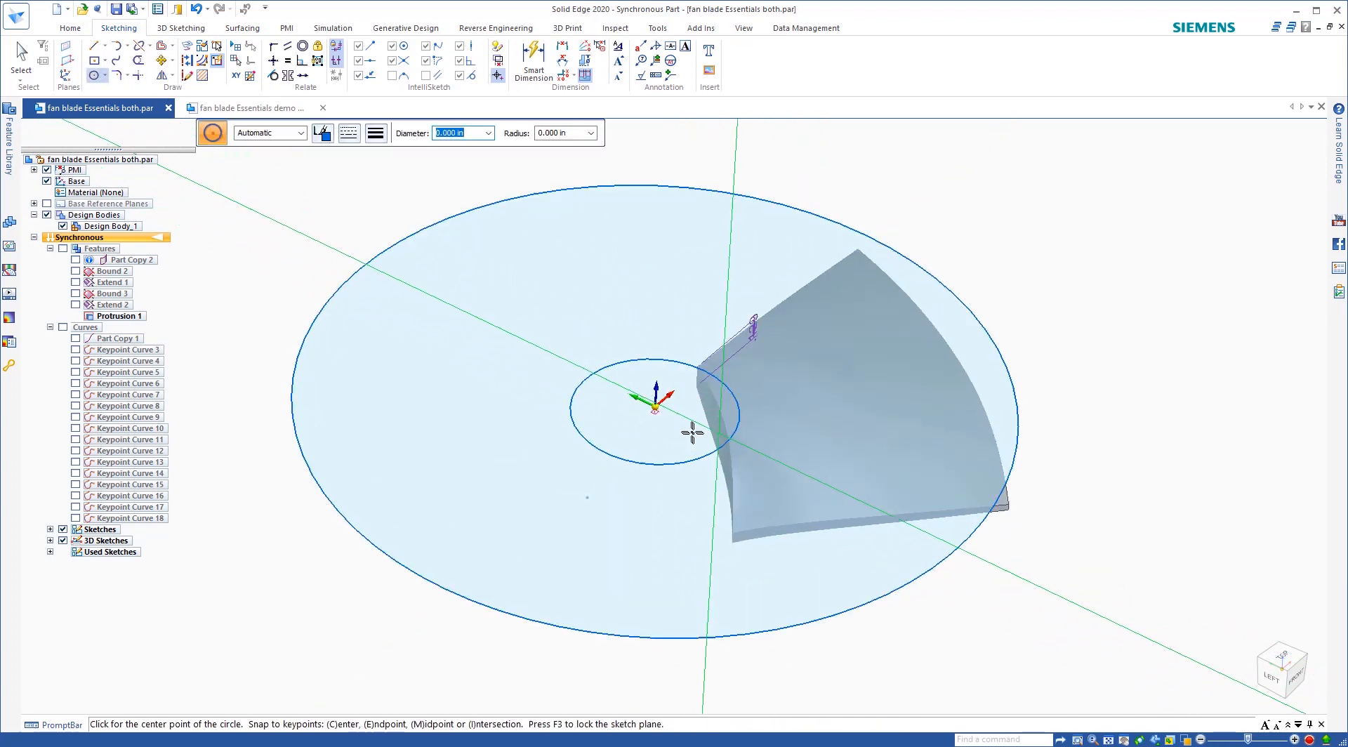
pyautogui.scroll(5, 692, 430)
pyautogui.hotkey('ctrl', 'h')
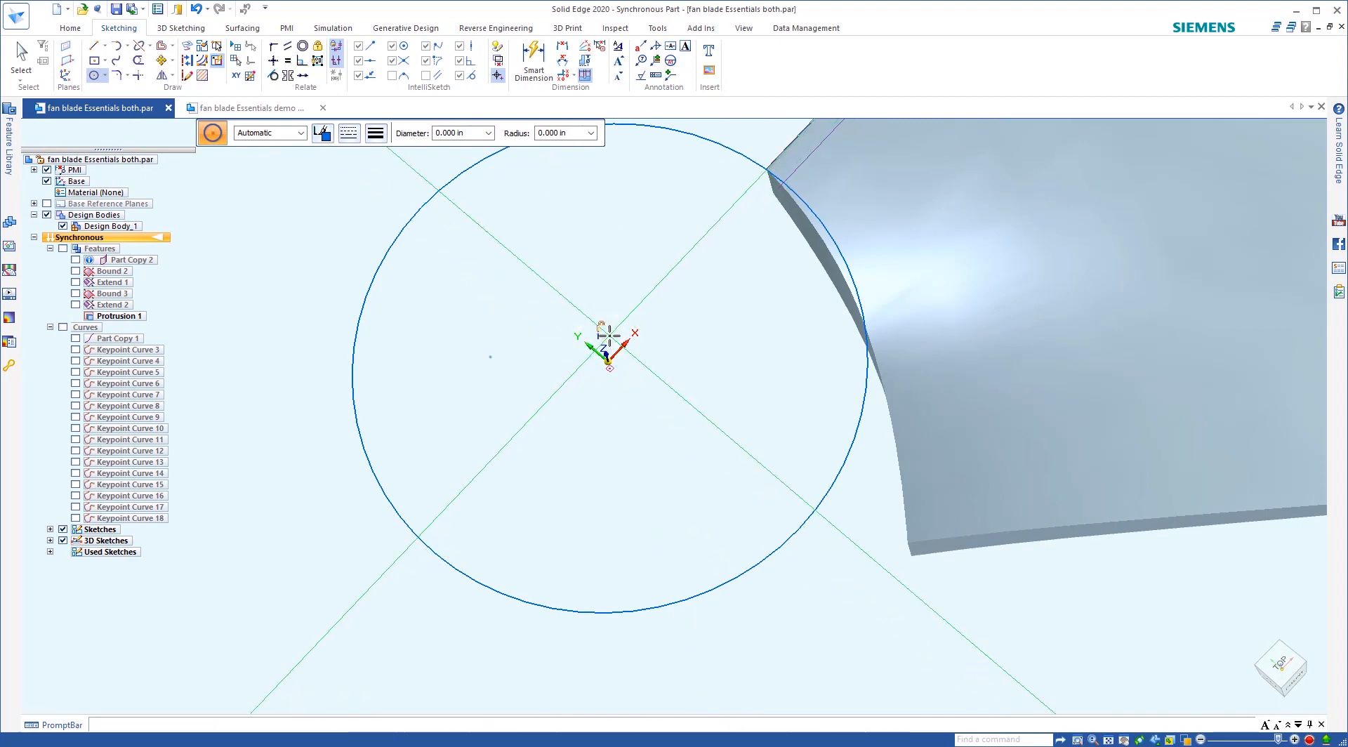
pyautogui.click(608, 337)
pyautogui.scroll(-1, 486, 186)
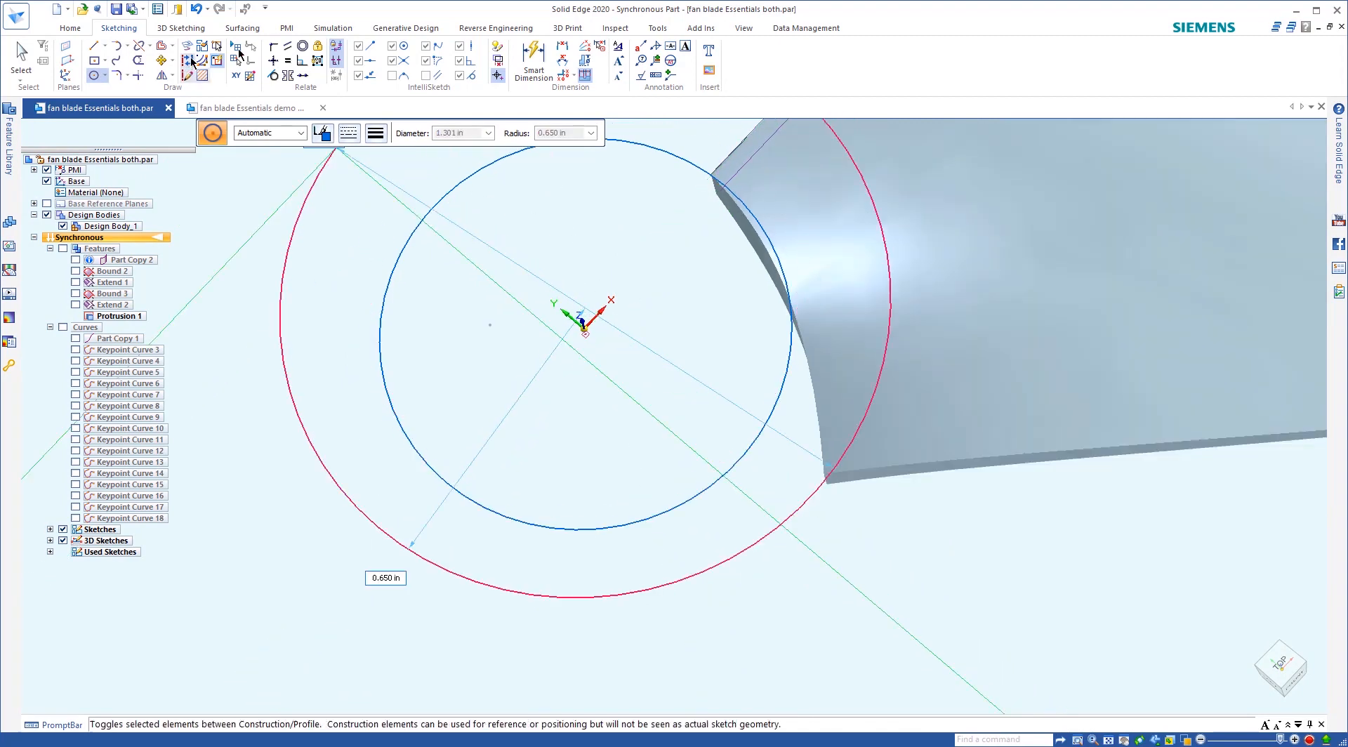
# Orient the view square to the sketch plane and display the scanned Part Copy 2 body.
pyautogui.click(743, 28)
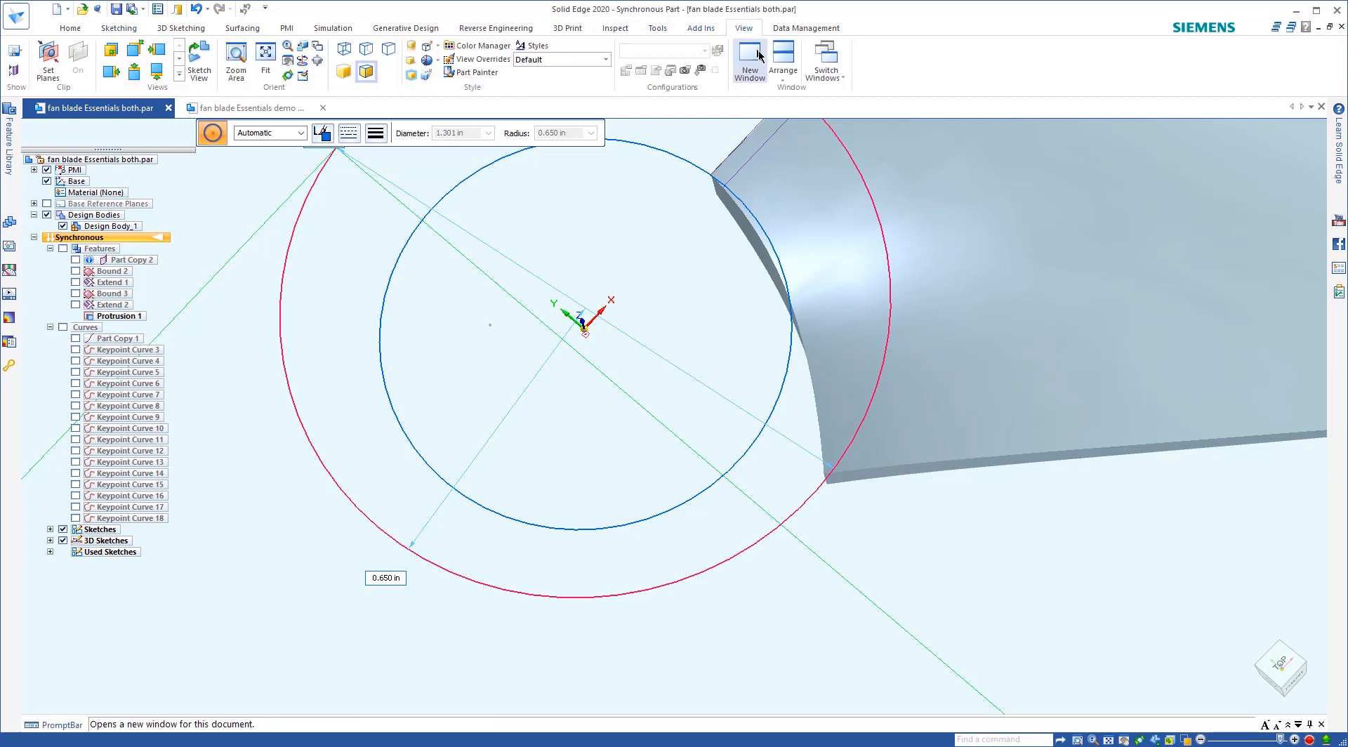
pyautogui.click(200, 62)
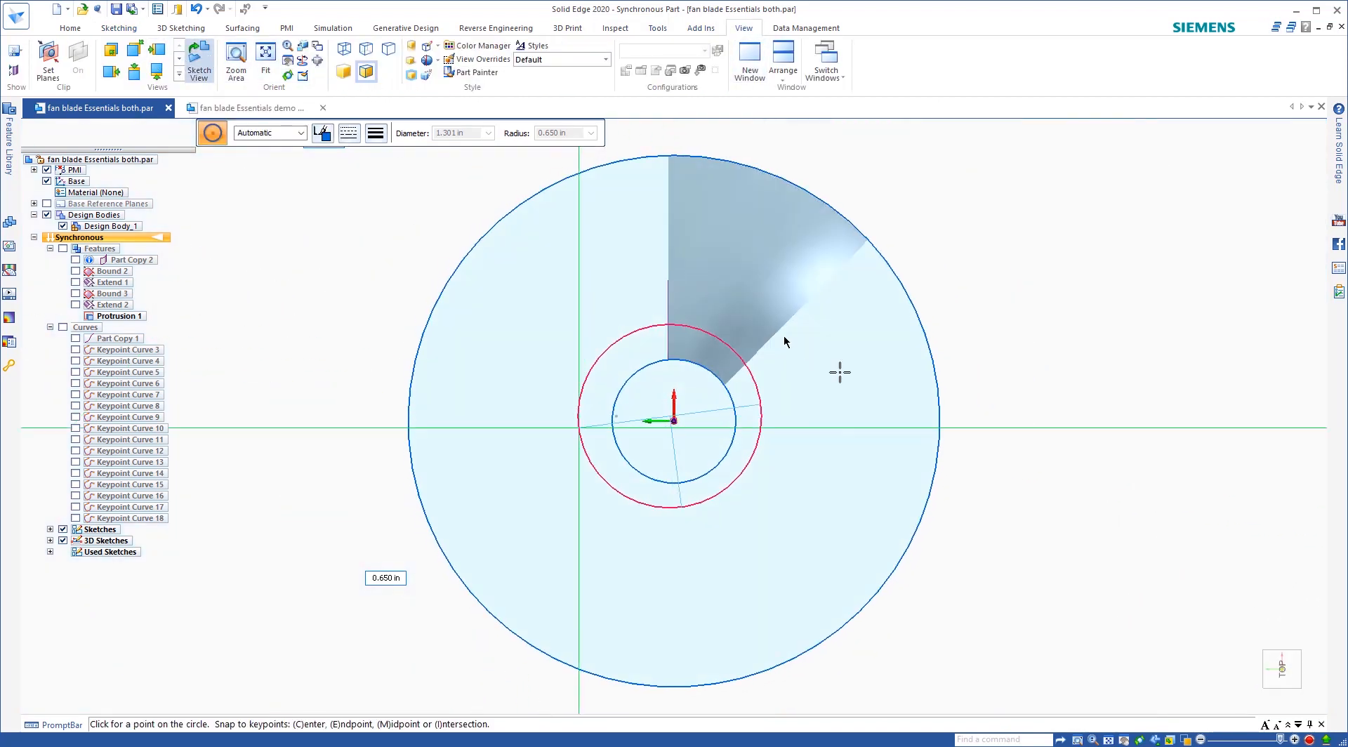
pyautogui.press('Escape')
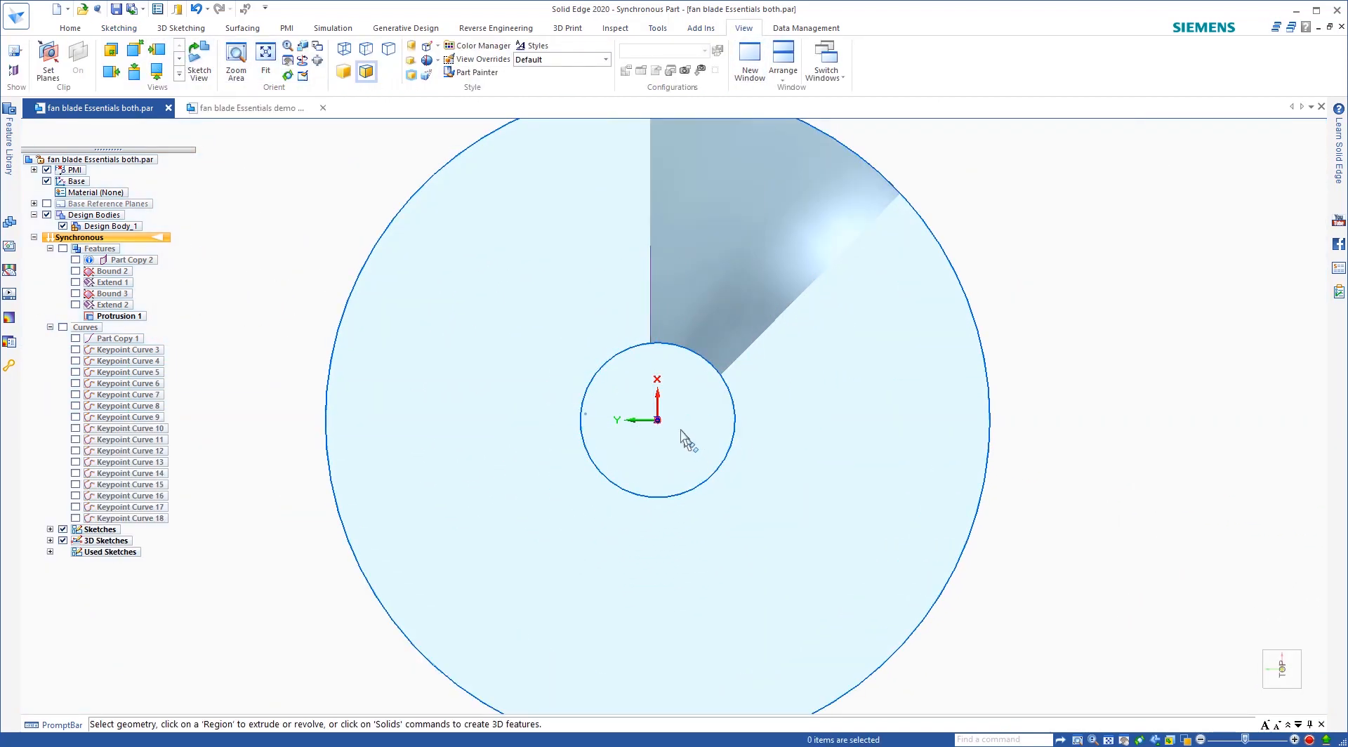
pyautogui.scroll(3, 682, 429)
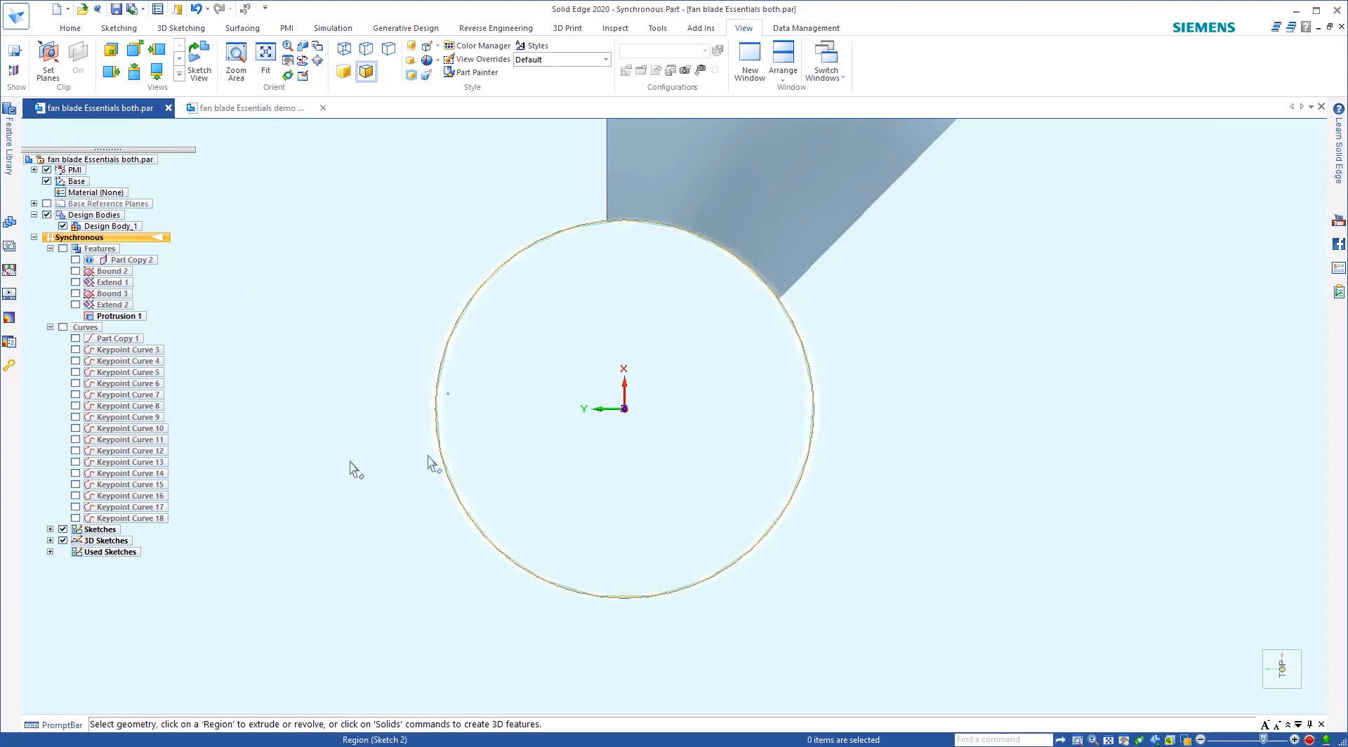
pyautogui.click(76, 260)
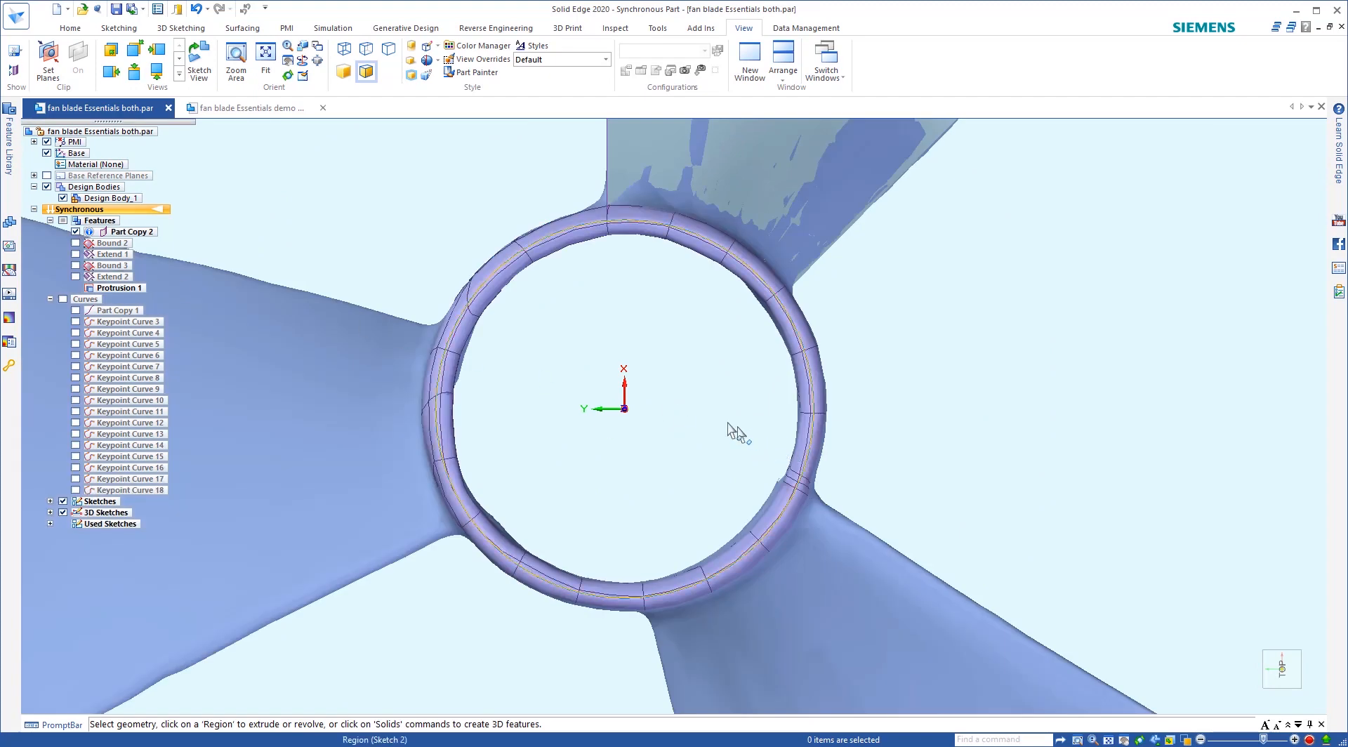
# Sketch a circle about 0.94 in in diameter centred on the origin, matching the outer edge of the scanned hub.
pyautogui.click(120, 28)
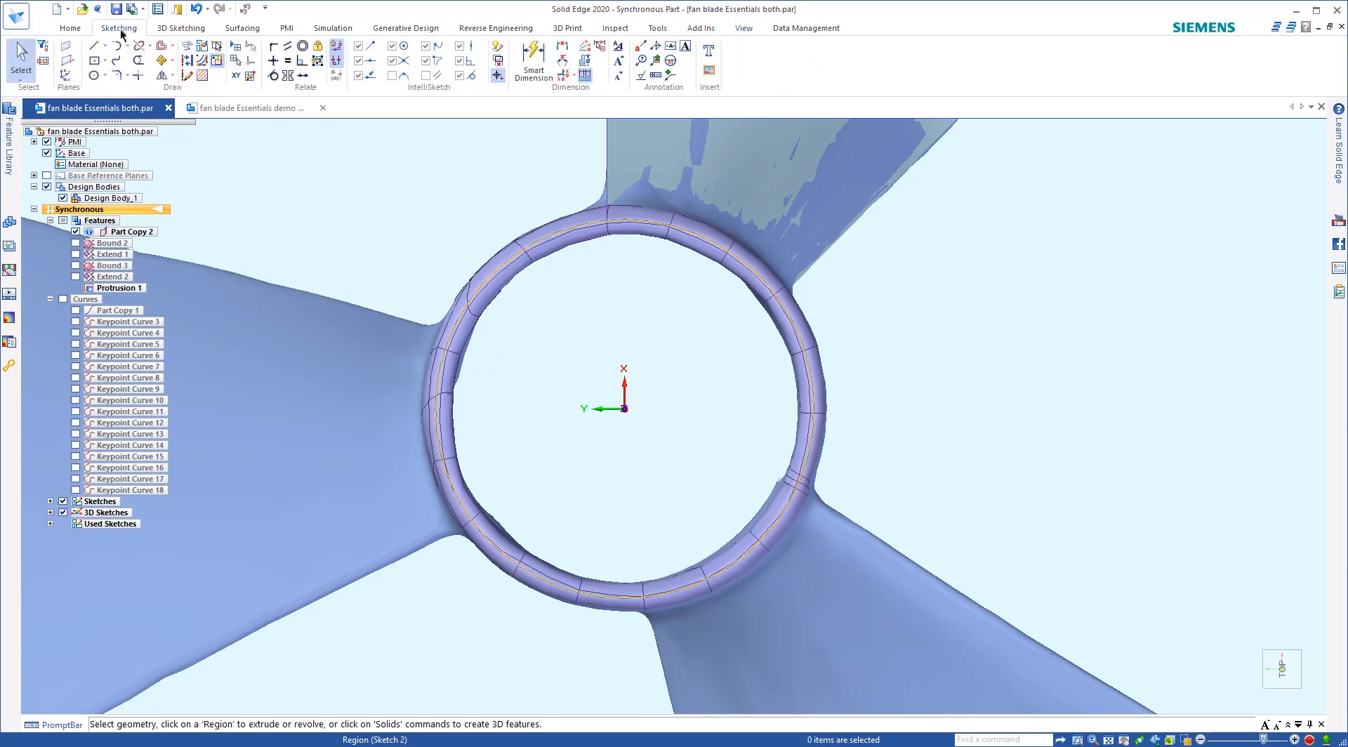
pyautogui.click(95, 77)
pyautogui.click(625, 408)
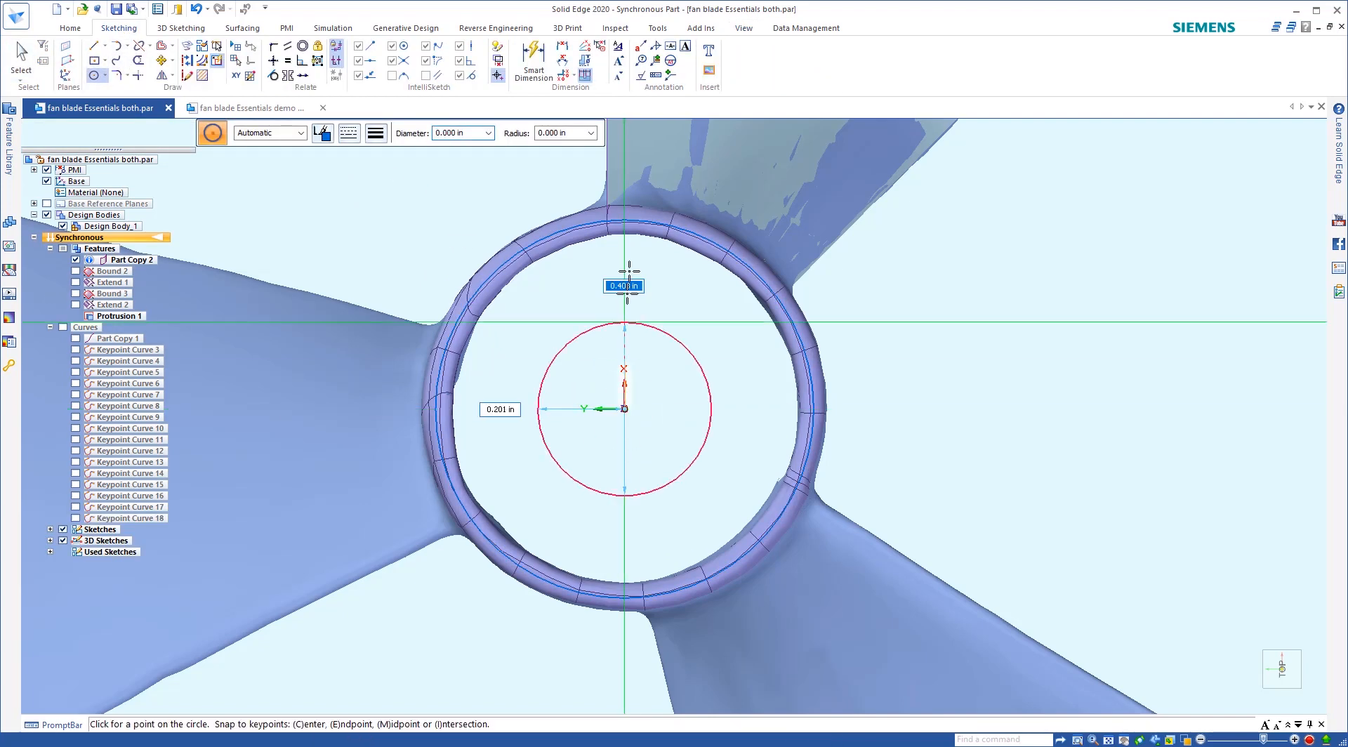
pyautogui.scroll(3, 626, 217)
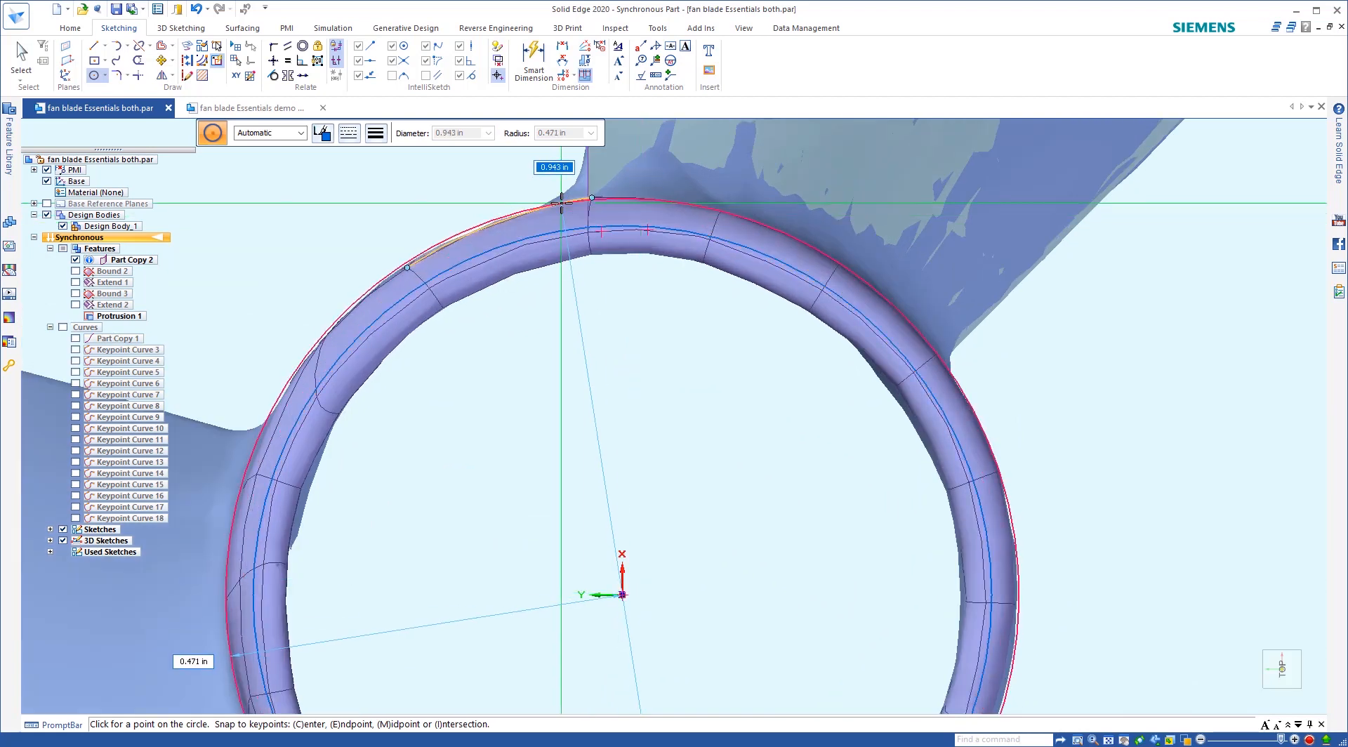
# Sketch a circle about 0.81 in in diameter centred on the origin, matching the inner edge of the scanned hub.
pyautogui.scroll(-4, 560, 211)
pyautogui.moveTo(619, 381); pyautogui.dragTo(620, 382)
pyautogui.scroll(5, 723, 354)
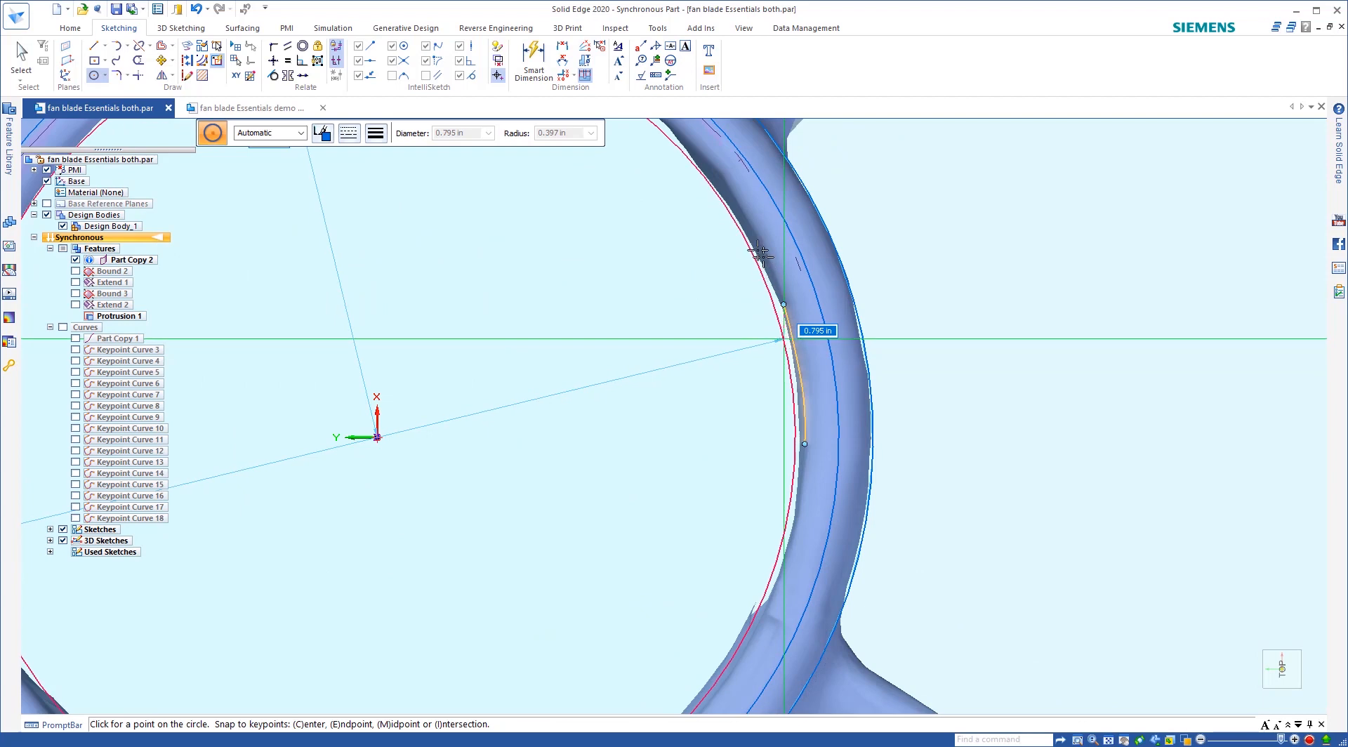
pyautogui.click(734, 216)
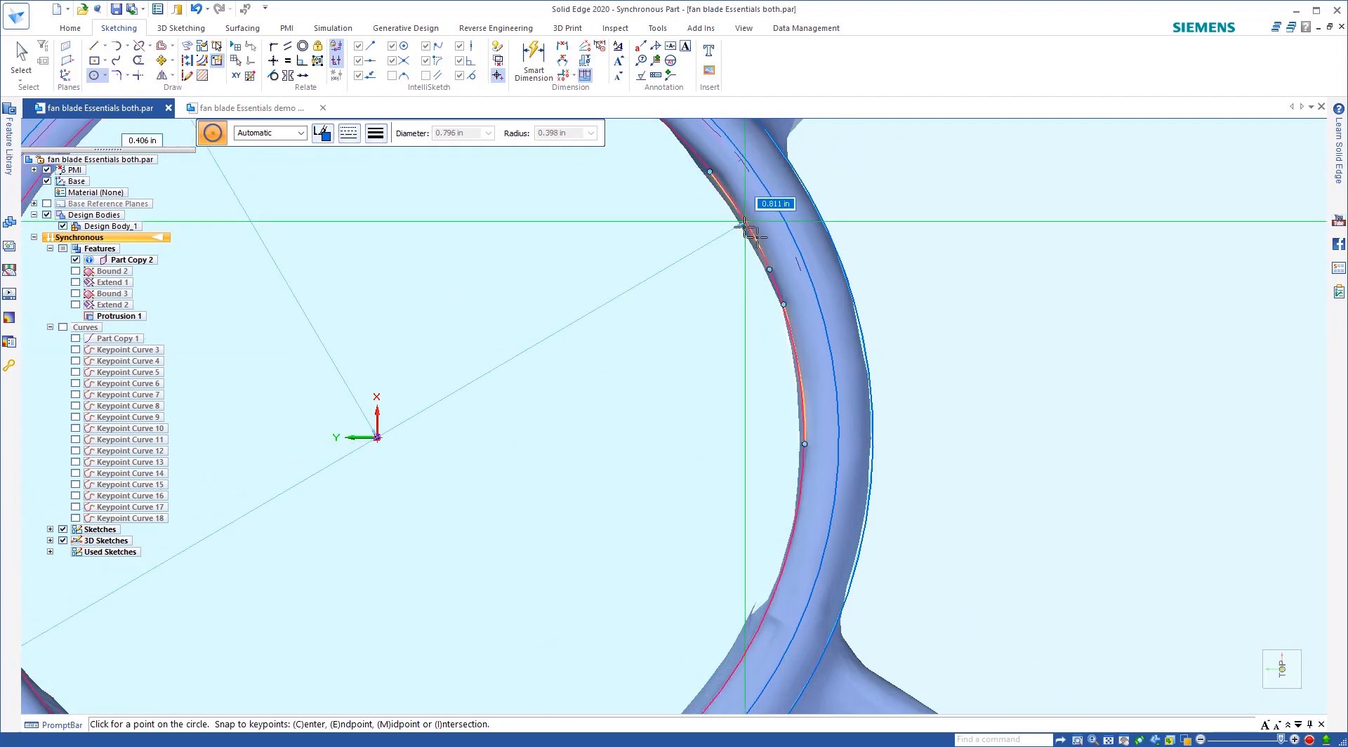
pyautogui.scroll(-2, 772, 256)
pyautogui.scroll(-3, 814, 465)
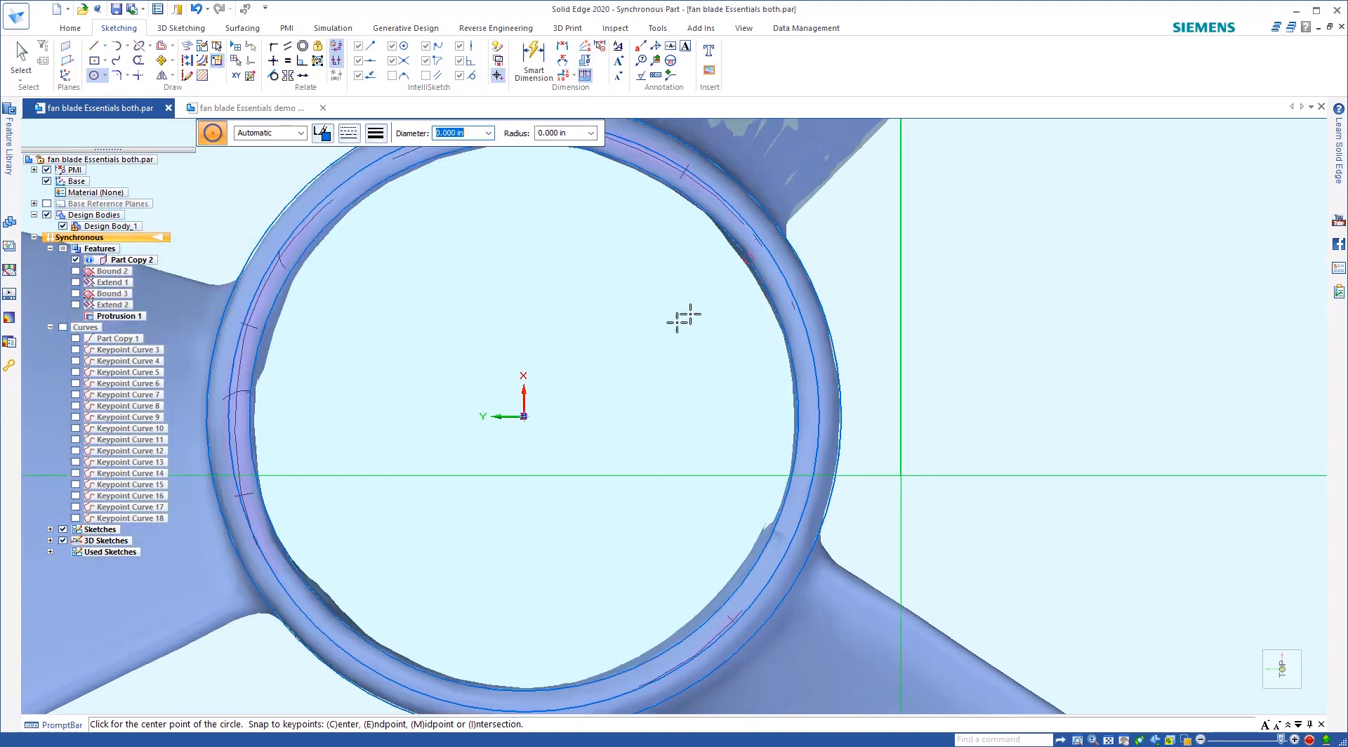
pyautogui.moveTo(812, 430); pyautogui.dragTo(794, 311, button='middle')
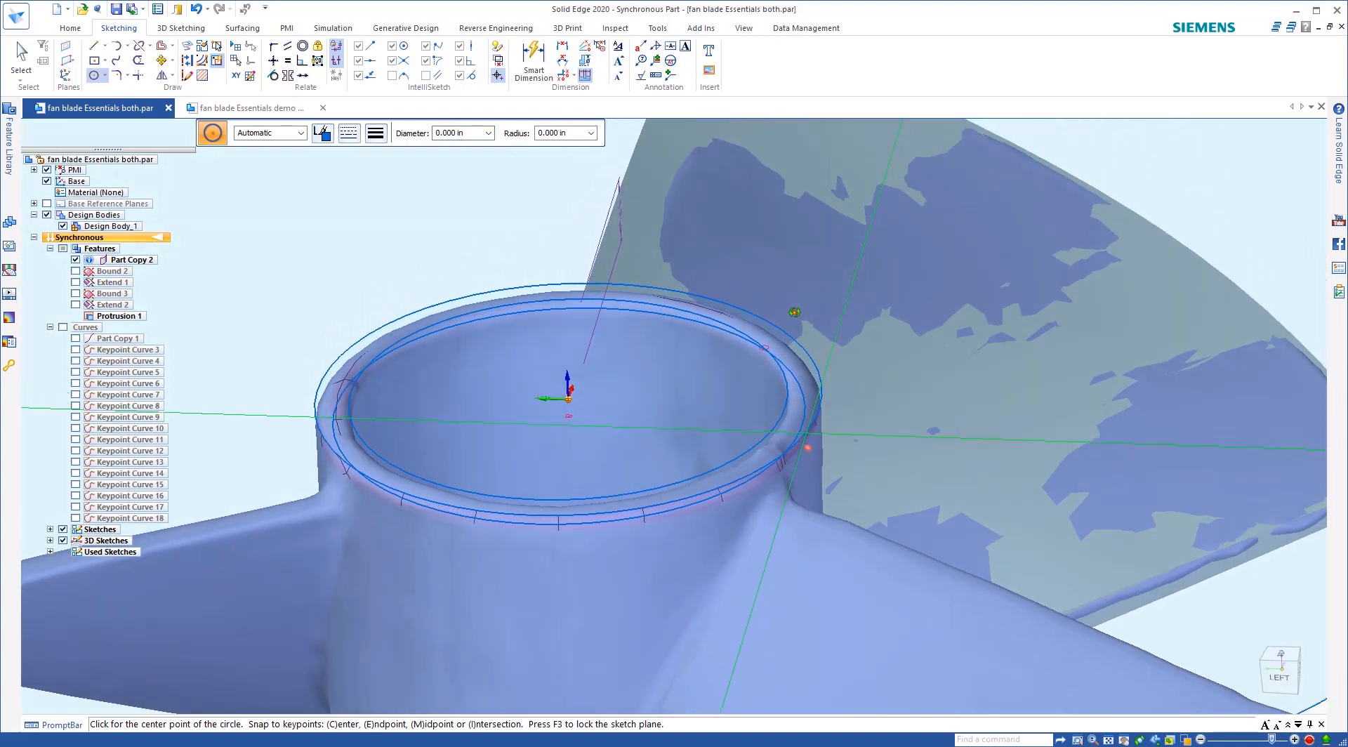
# Extrude the ring region between the two hub circles 0.93 in downward along the scanned hub as a solid.
pyautogui.scroll(-3, 477, 432)
pyautogui.scroll(2, 491, 449)
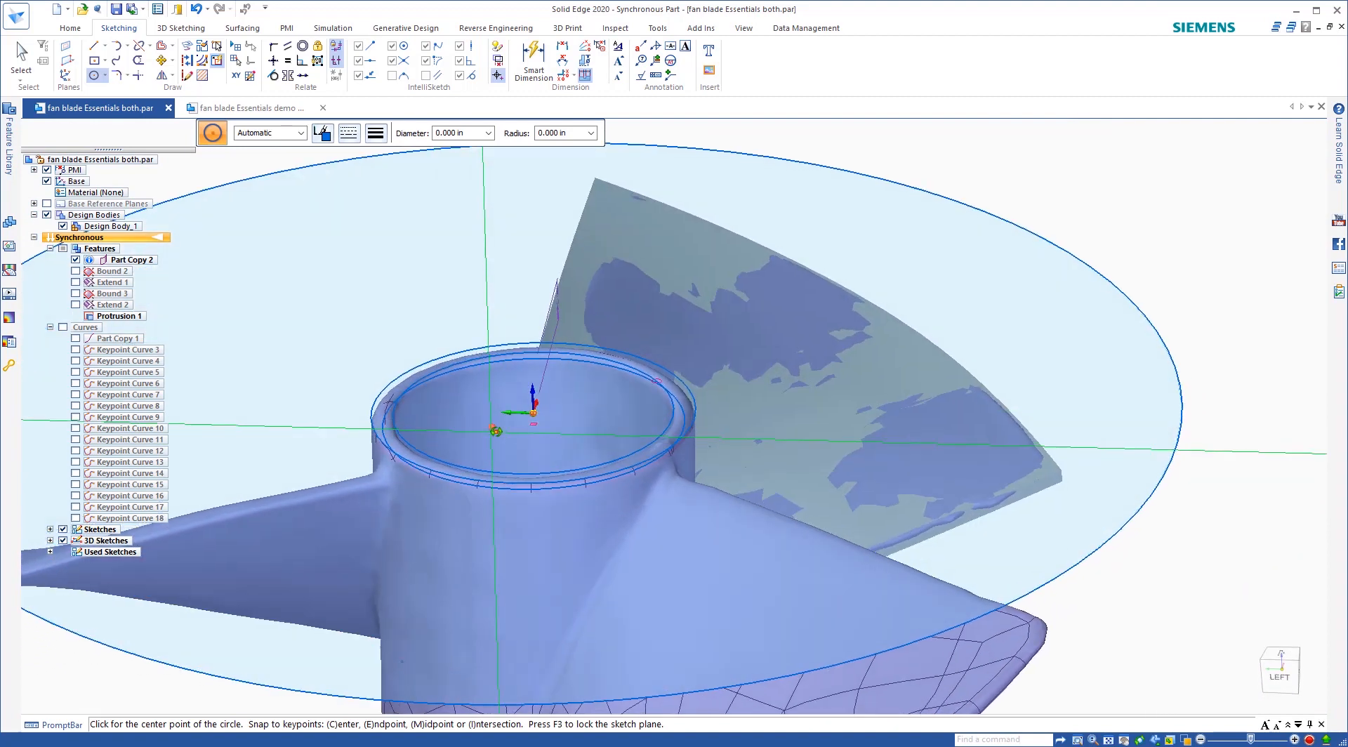
pyautogui.scroll(-3, 496, 431)
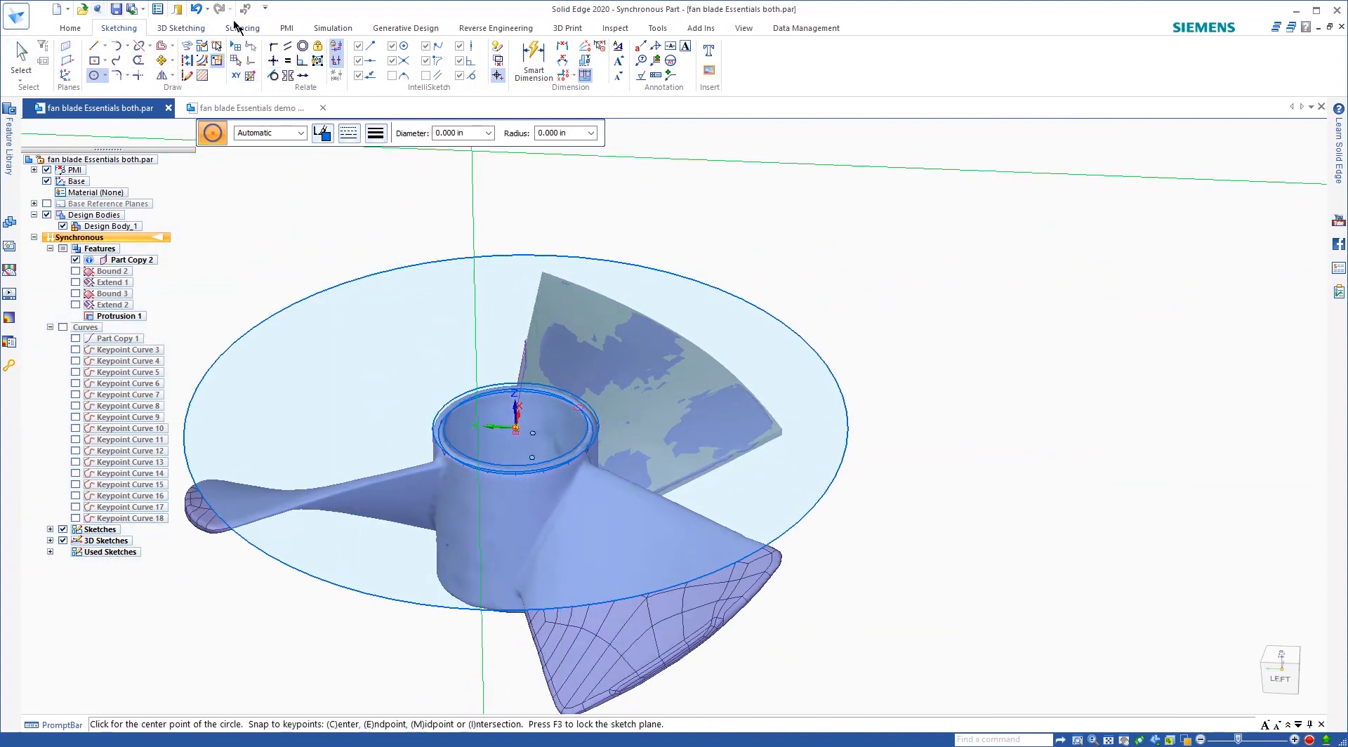
pyautogui.click(88, 26)
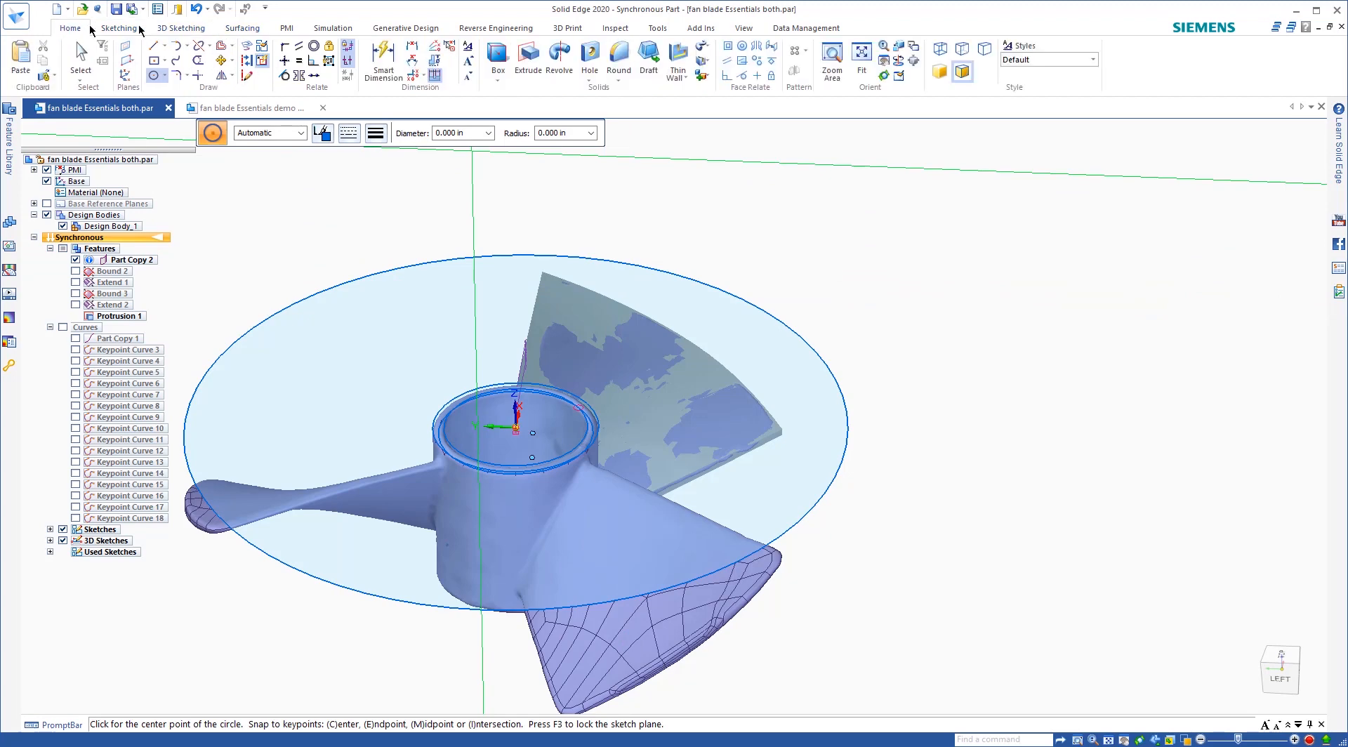
pyautogui.click(528, 59)
pyautogui.scroll(1, 460, 395)
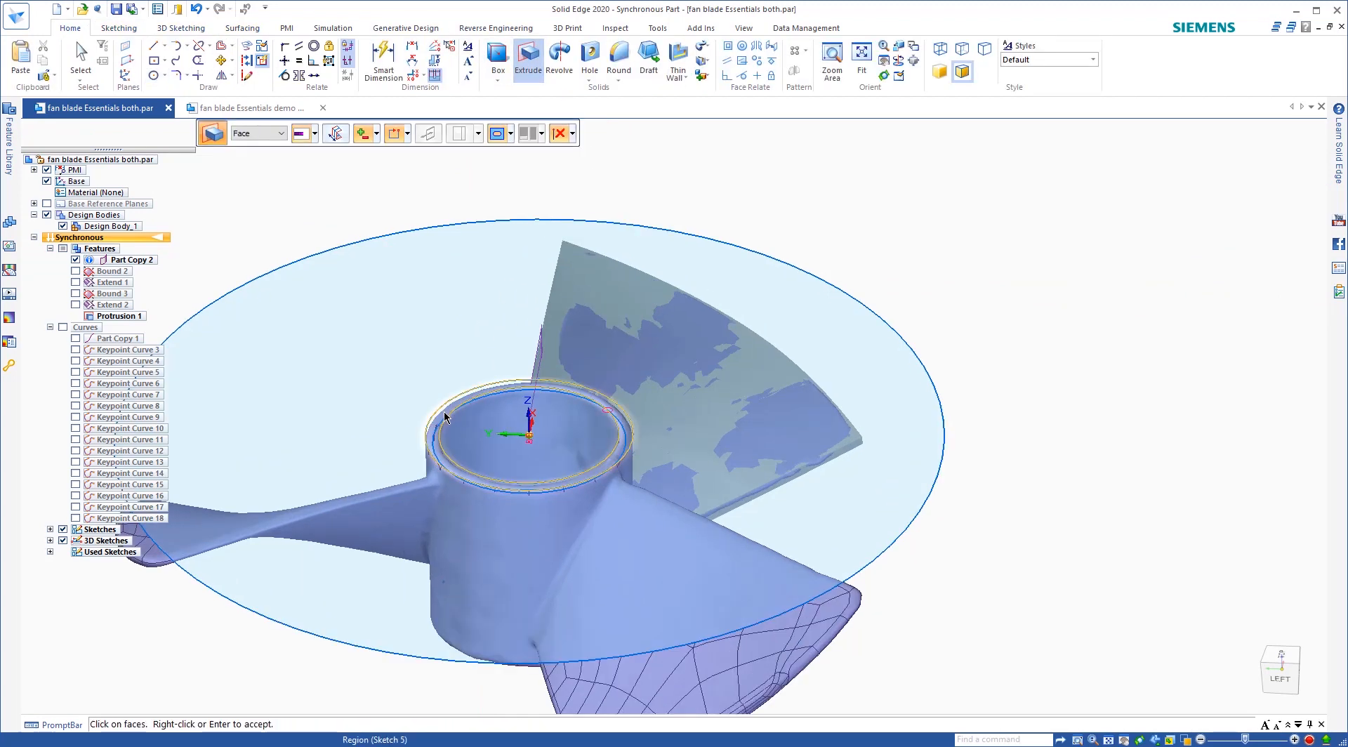
pyautogui.scroll(4, 444, 418)
pyautogui.scroll(-6, 436, 379)
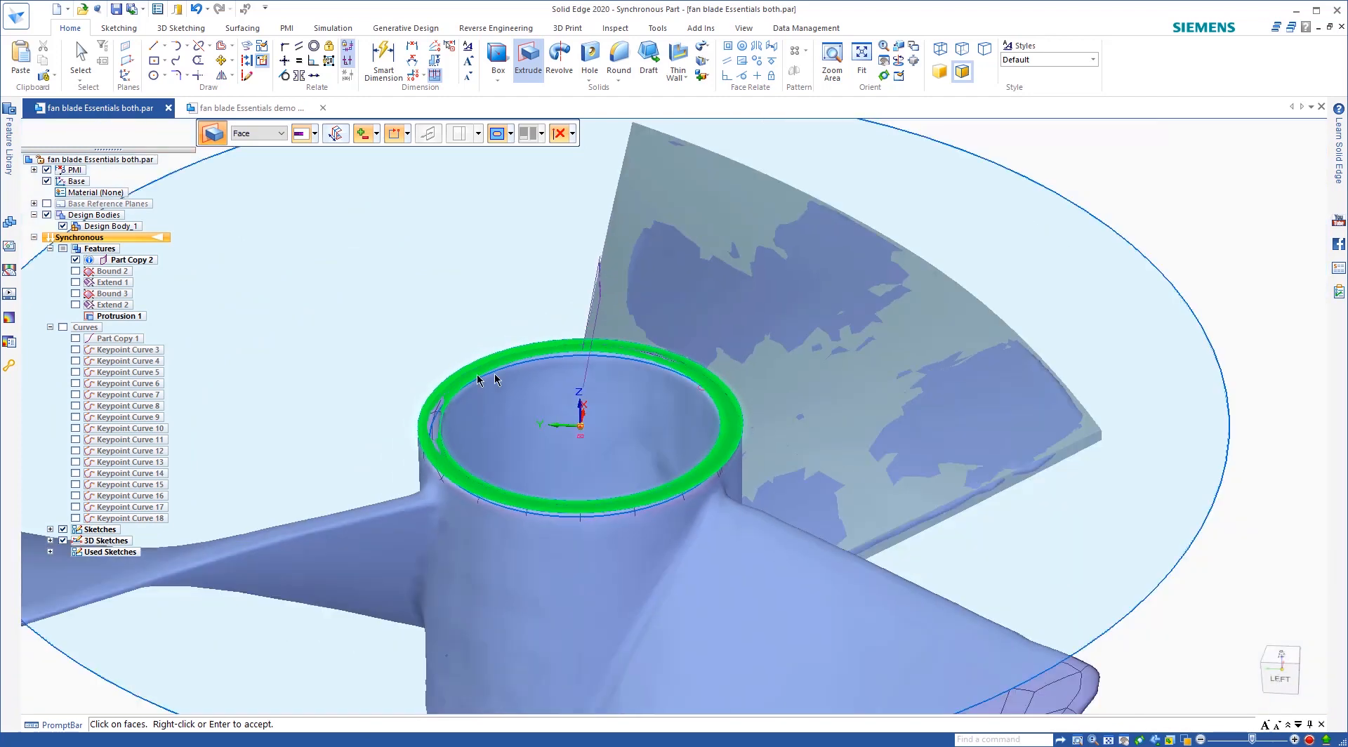
pyautogui.moveTo(527, 372); pyautogui.dragTo(532, 334, button='middle')
pyautogui.scroll(-5, 532, 335)
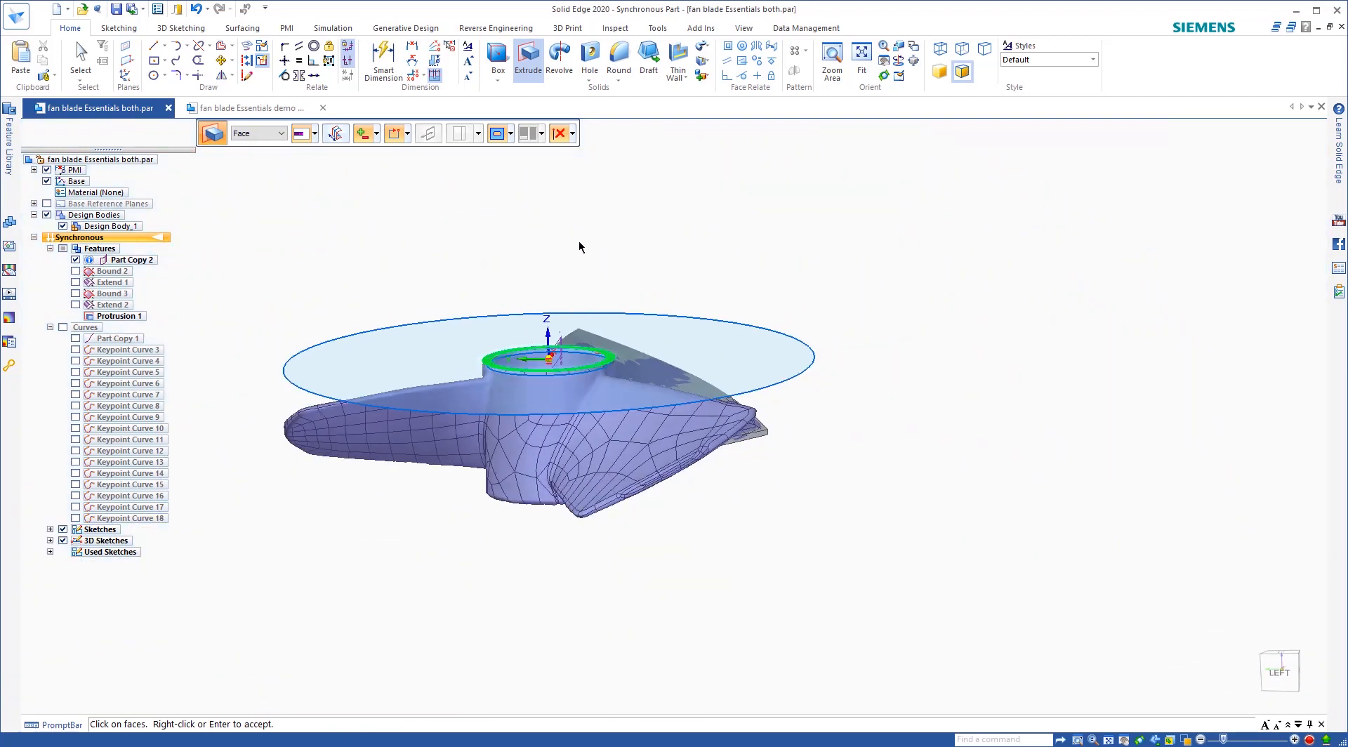
pyautogui.rightClick(580, 247)
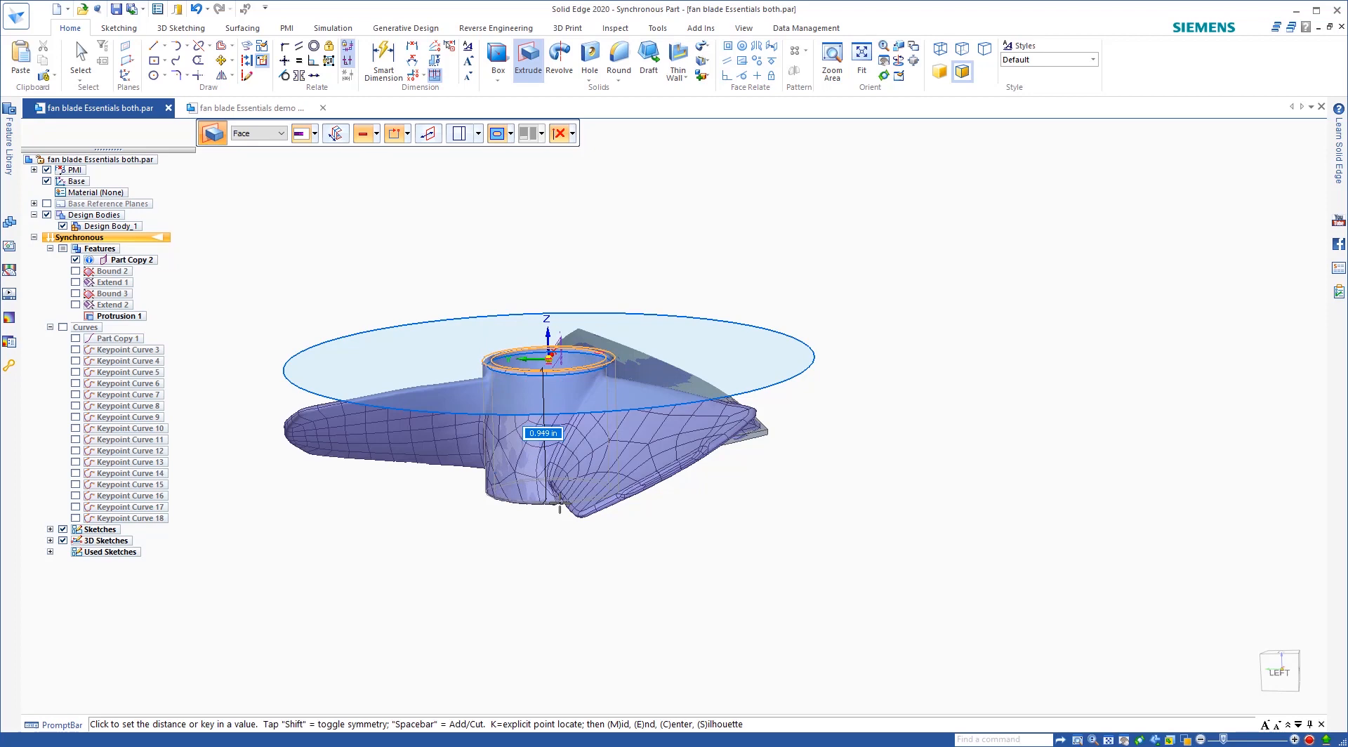
pyautogui.write('.93')
pyautogui.press('Return')
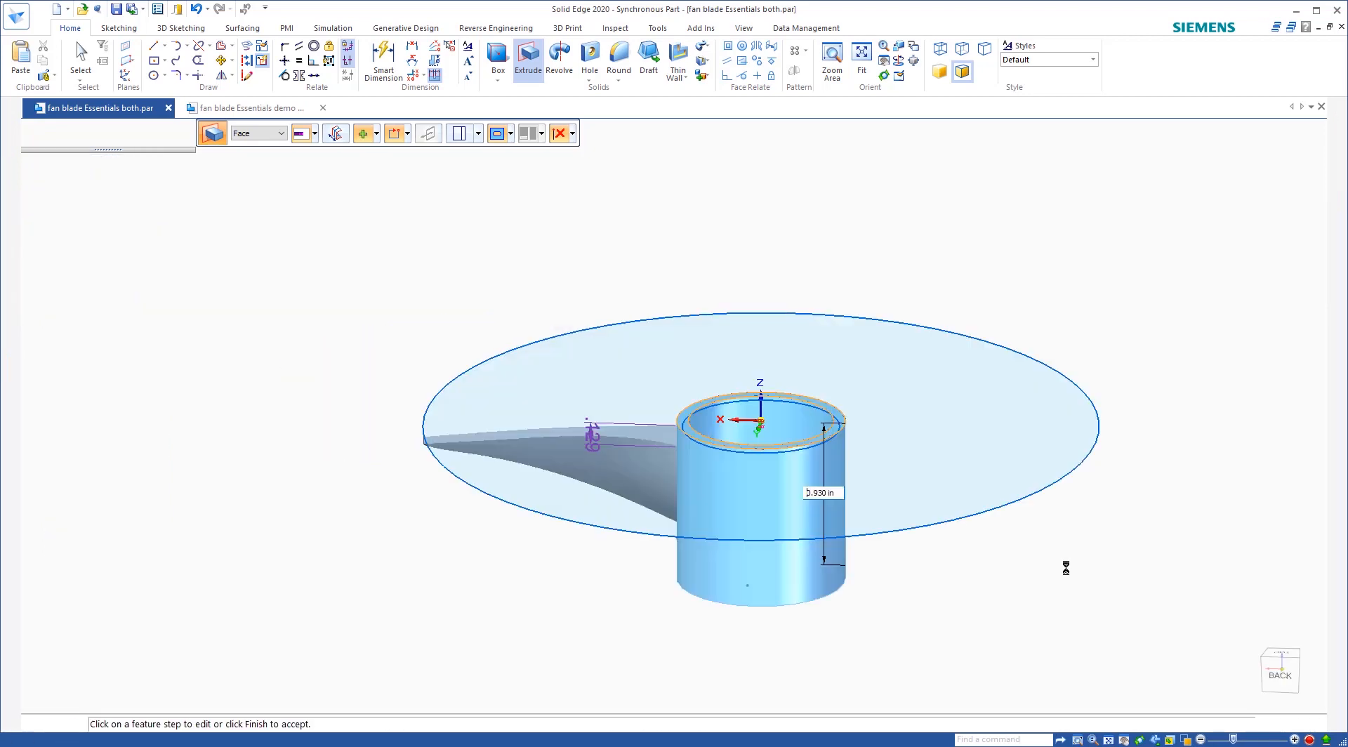
# Hide all the sketches and 3D sketches so only the blade and hub solid is displayed.
pyautogui.moveTo(1008, 593)
pyautogui.mouseDown(button='middle')
pyautogui.moveTo(1051, 587)
pyautogui.moveTo(1023, 594)
pyautogui.mouseUp(button='middle')
pyautogui.moveTo(521, 388); pyautogui.dragTo(604, 467, button='middle')
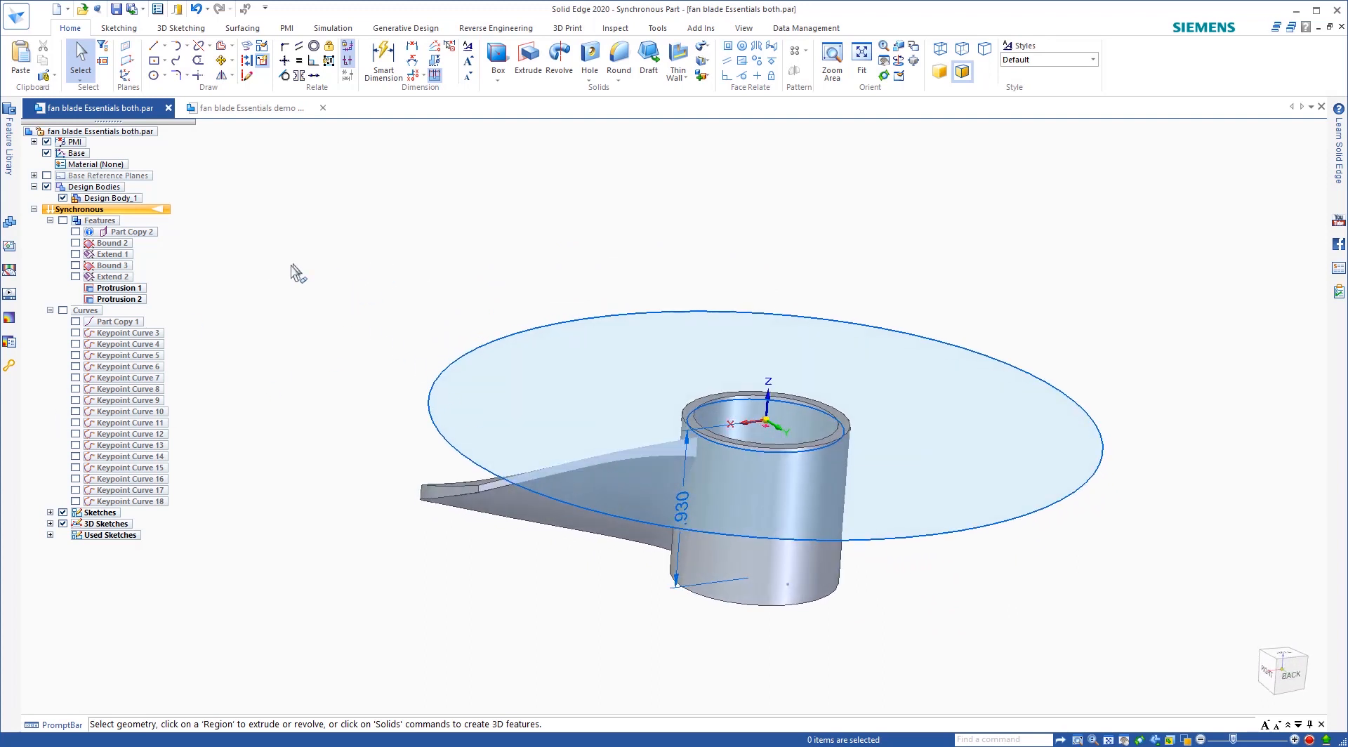
pyautogui.click(63, 513)
pyautogui.click(63, 524)
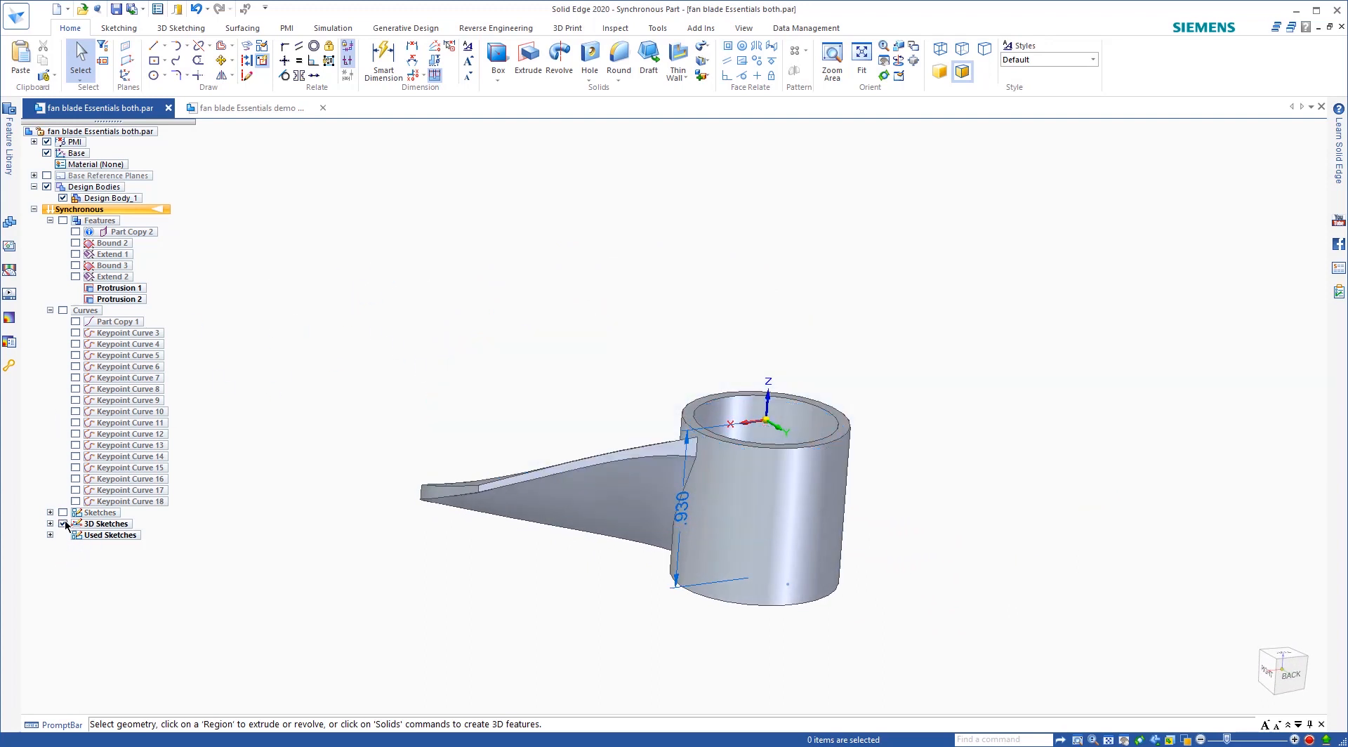
pyautogui.moveTo(482, 533)
pyautogui.mouseDown(button='middle')
pyautogui.moveTo(675, 628)
pyautogui.moveTo(554, 570)
pyautogui.moveTo(518, 591)
pyautogui.mouseUp(button='middle')
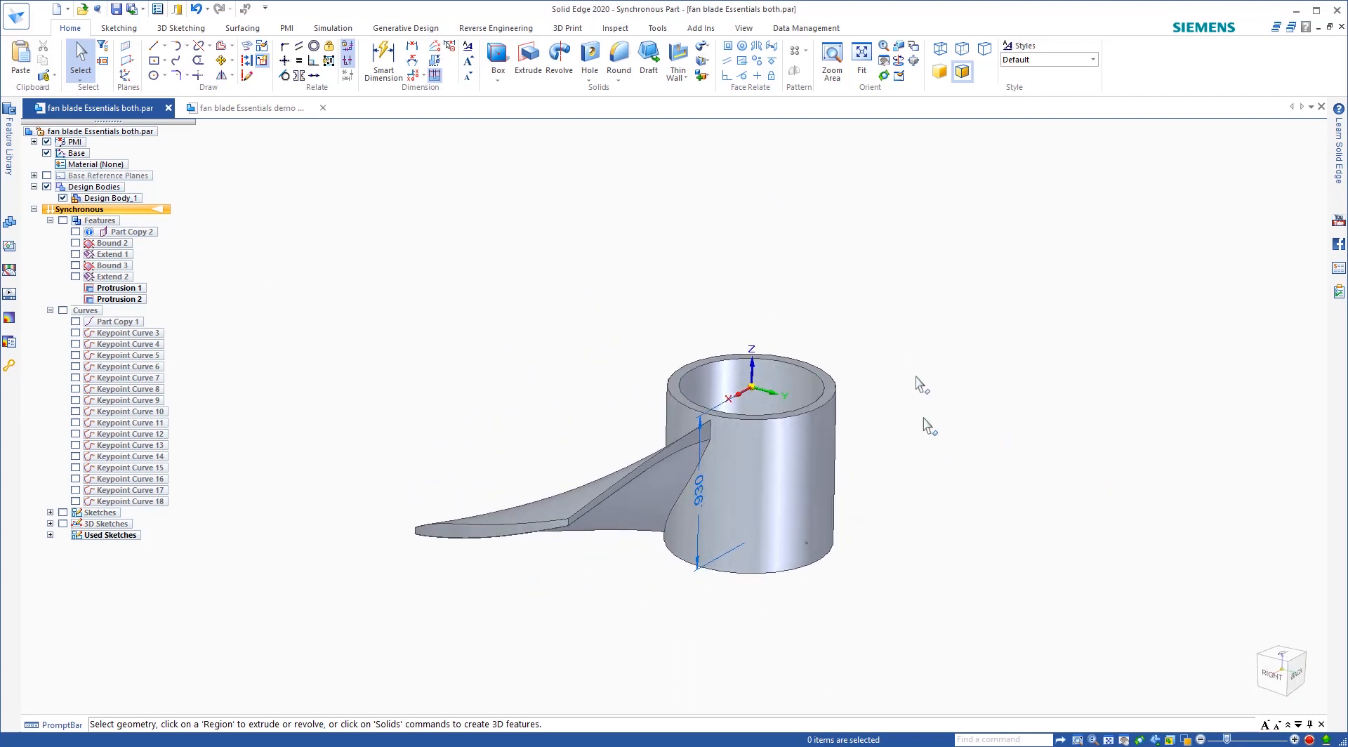
pyautogui.moveTo(888, 425); pyautogui.dragTo(970, 386, button='middle')
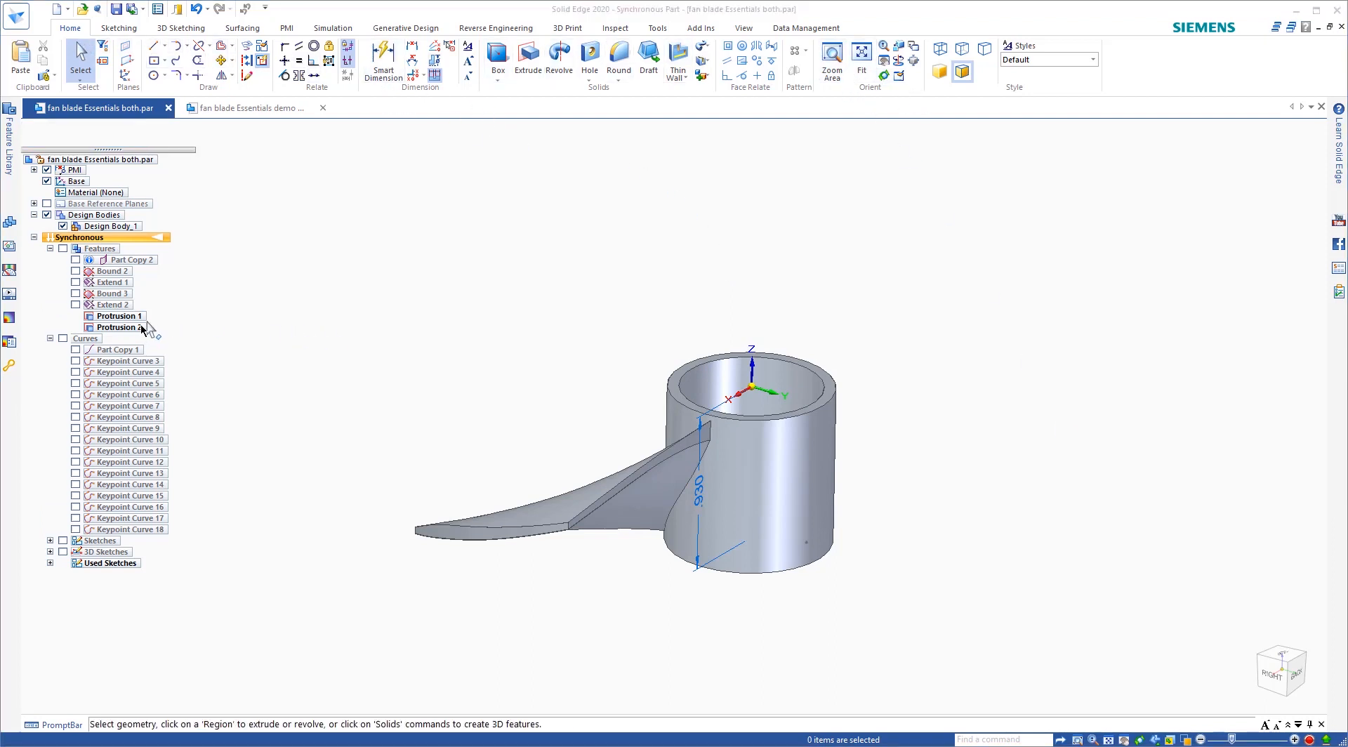
# Create a circular pattern of the blade, Protrusion 1, about the hub's centre axis with a count of 3.
pyautogui.click(149, 330)
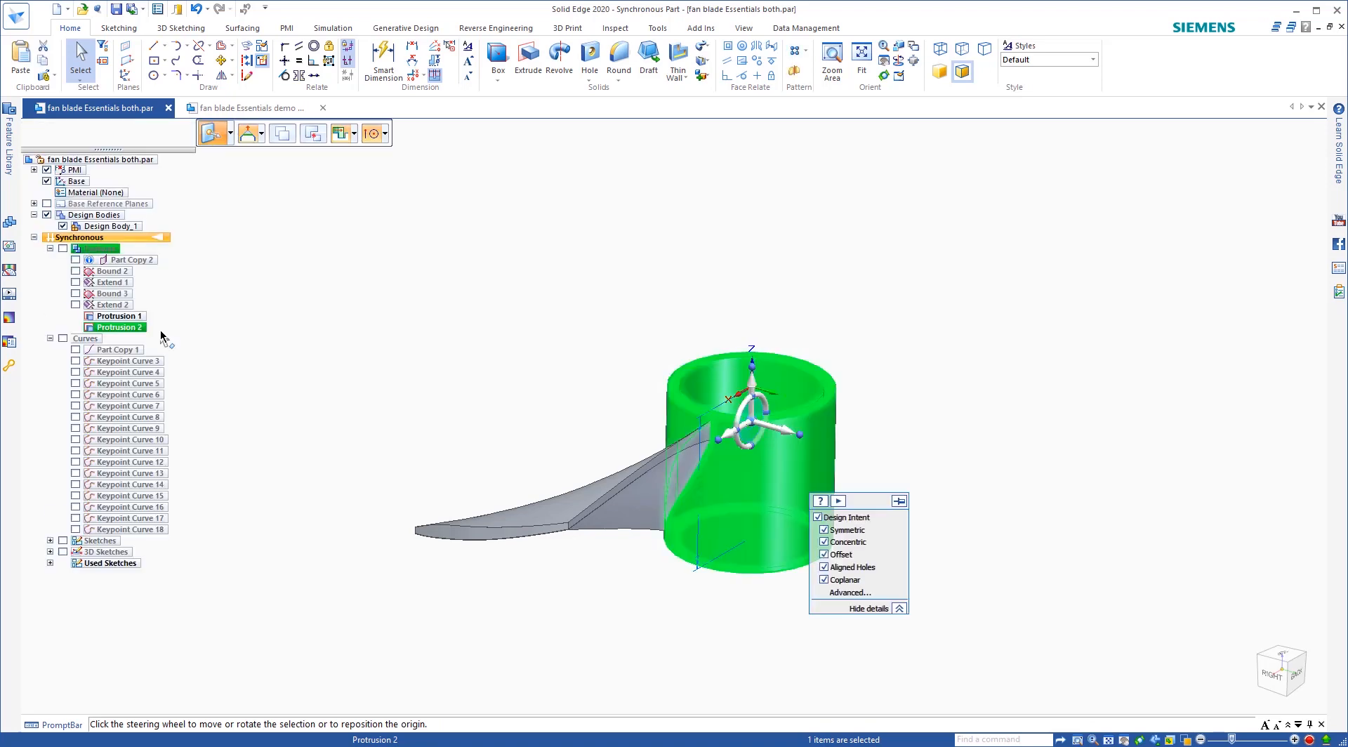
pyautogui.click(127, 316)
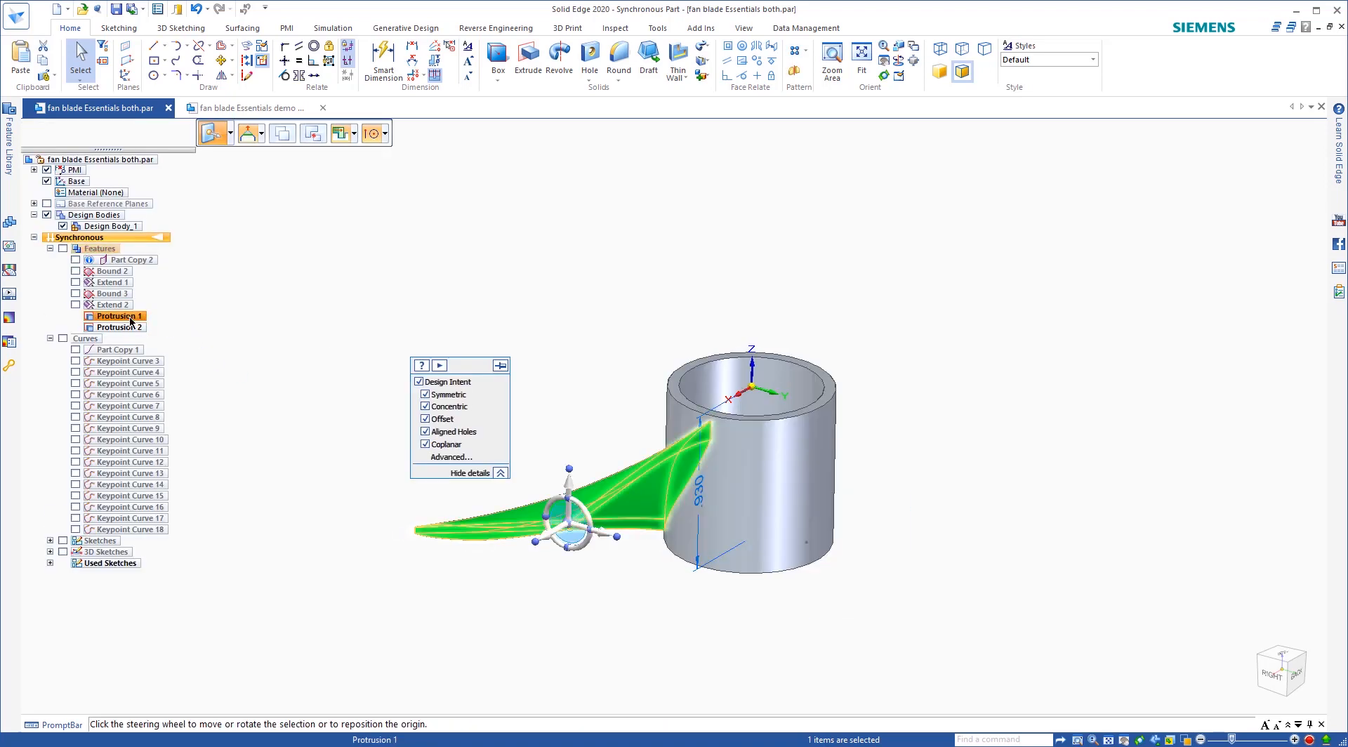
pyautogui.click(805, 52)
pyautogui.click(810, 80)
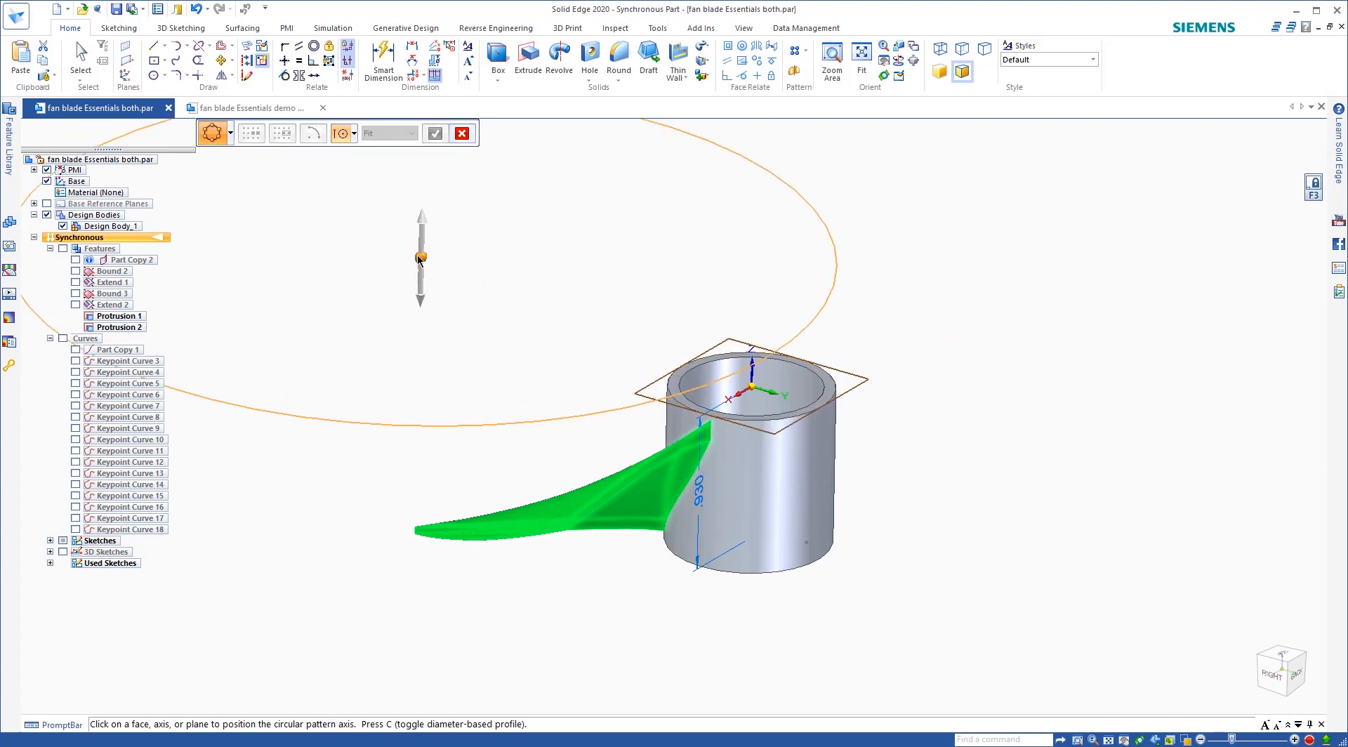
pyautogui.click(750, 386)
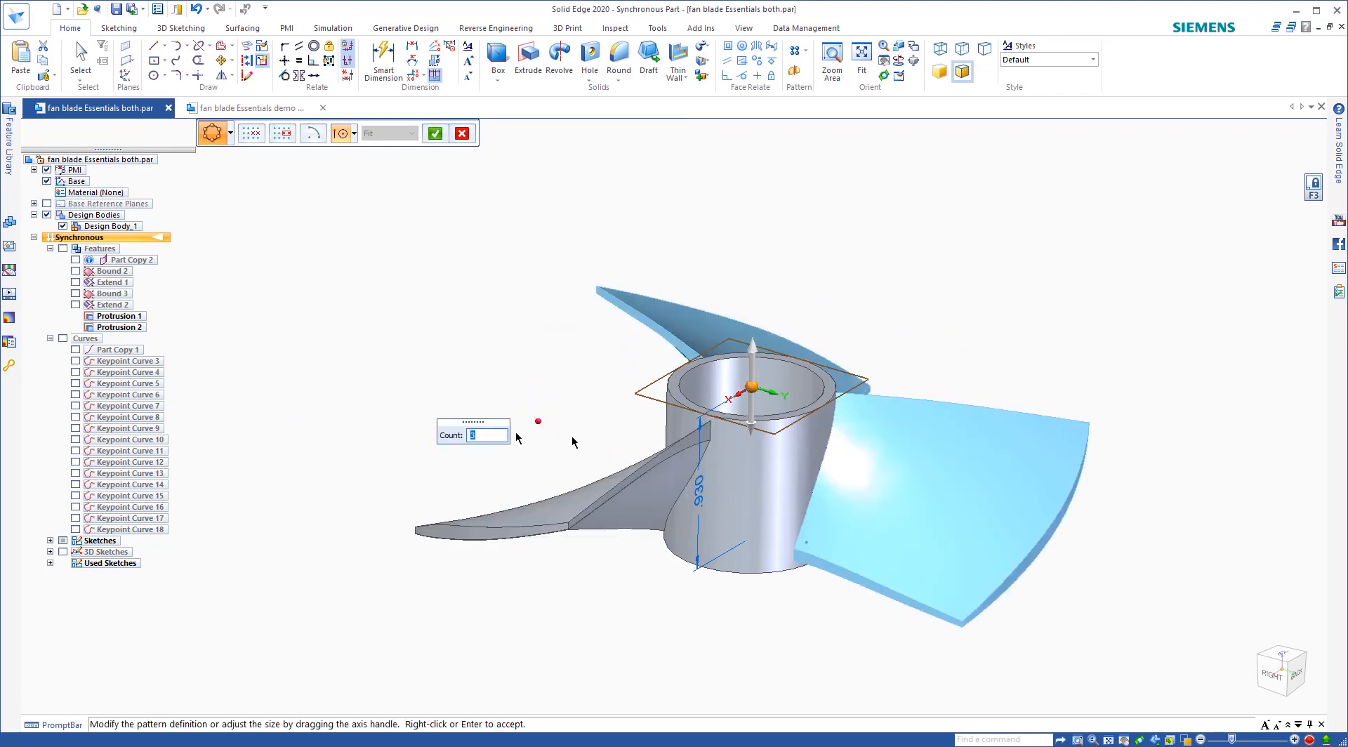
pyautogui.press('Return')
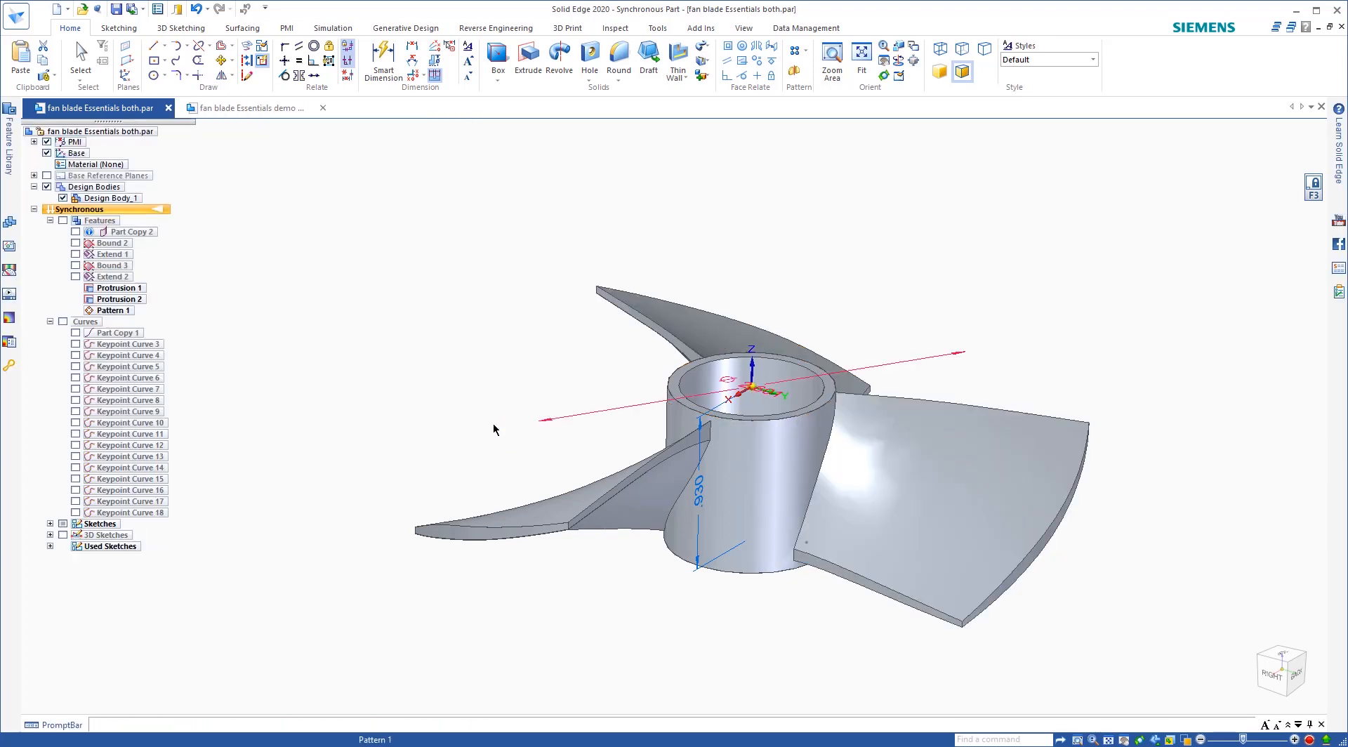
pyautogui.click(486, 247)
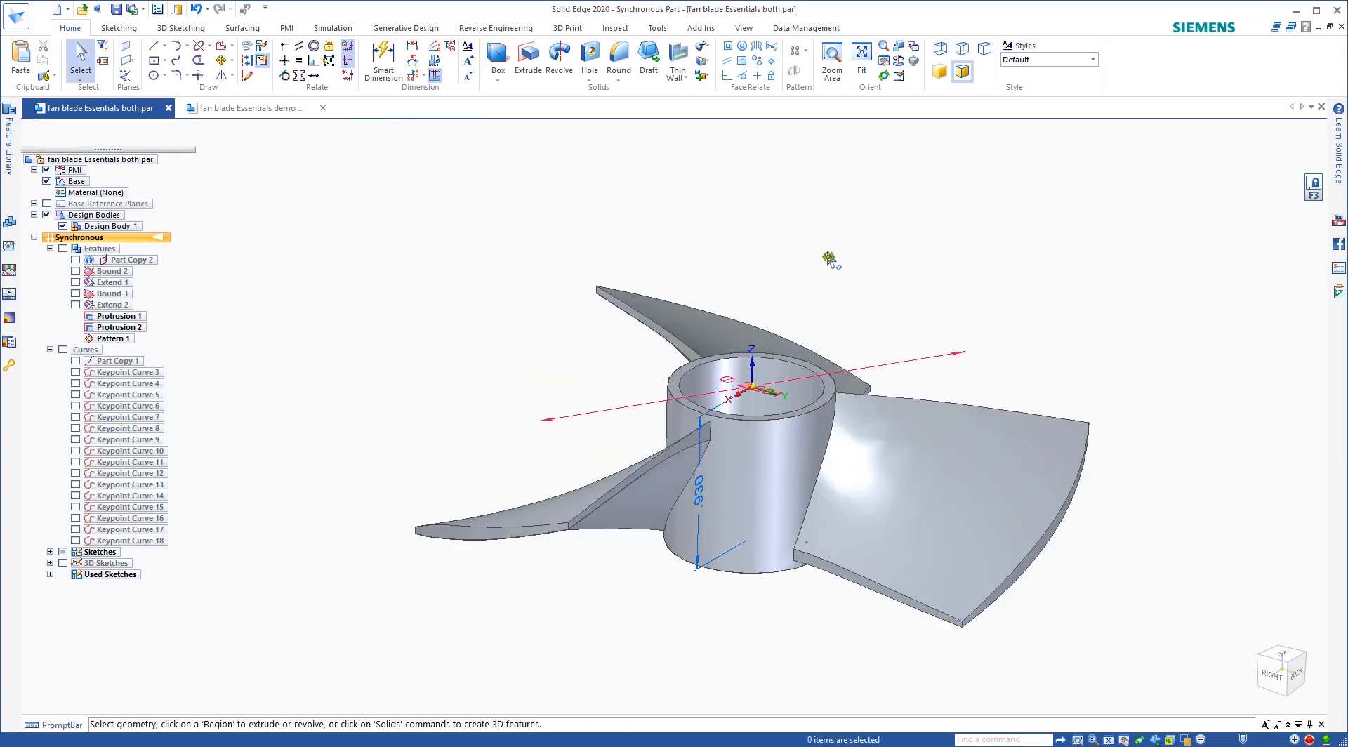
# Round the inner edge of the hub's top face with a radius of about 0.02 in.
pyautogui.moveTo(827, 262)
pyautogui.mouseDown(button='middle')
pyautogui.moveTo(821, 372)
pyautogui.moveTo(819, 277)
pyautogui.moveTo(836, 281)
pyautogui.mouseUp(button='middle')
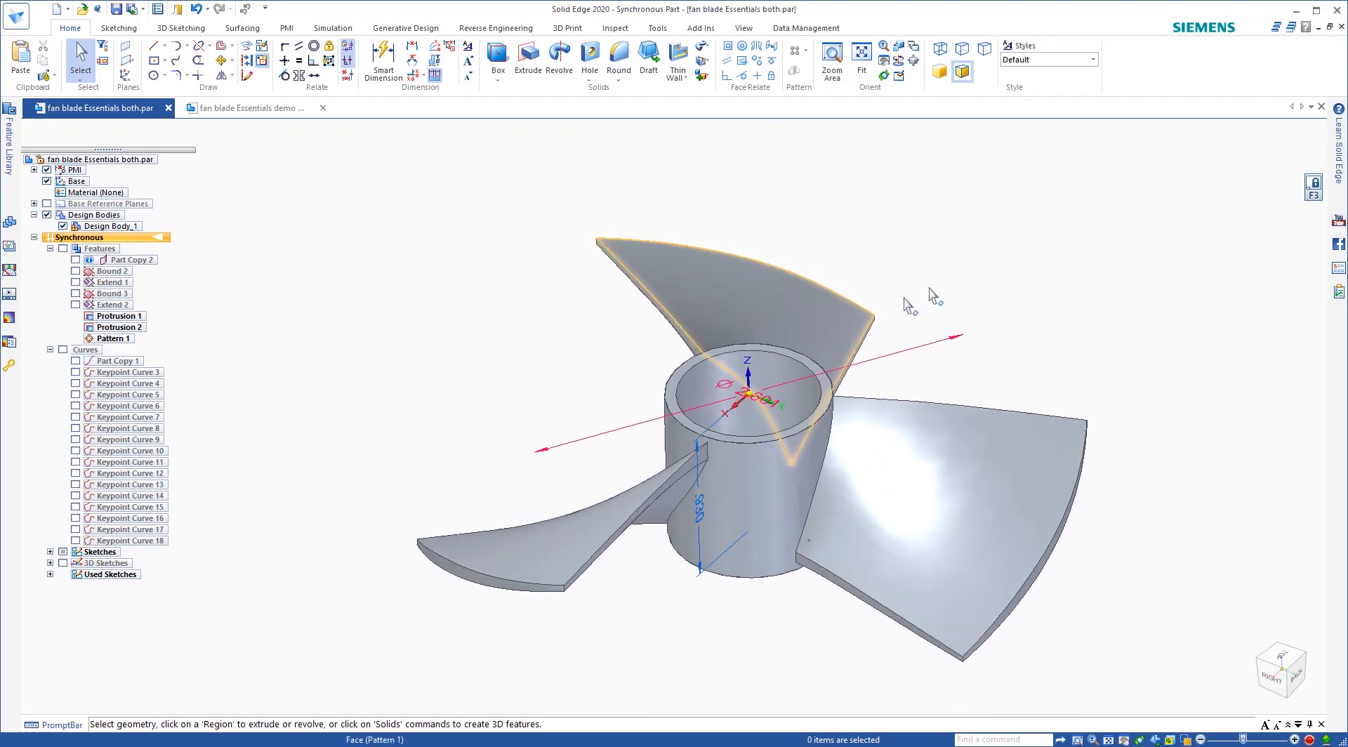
pyautogui.click(632, 62)
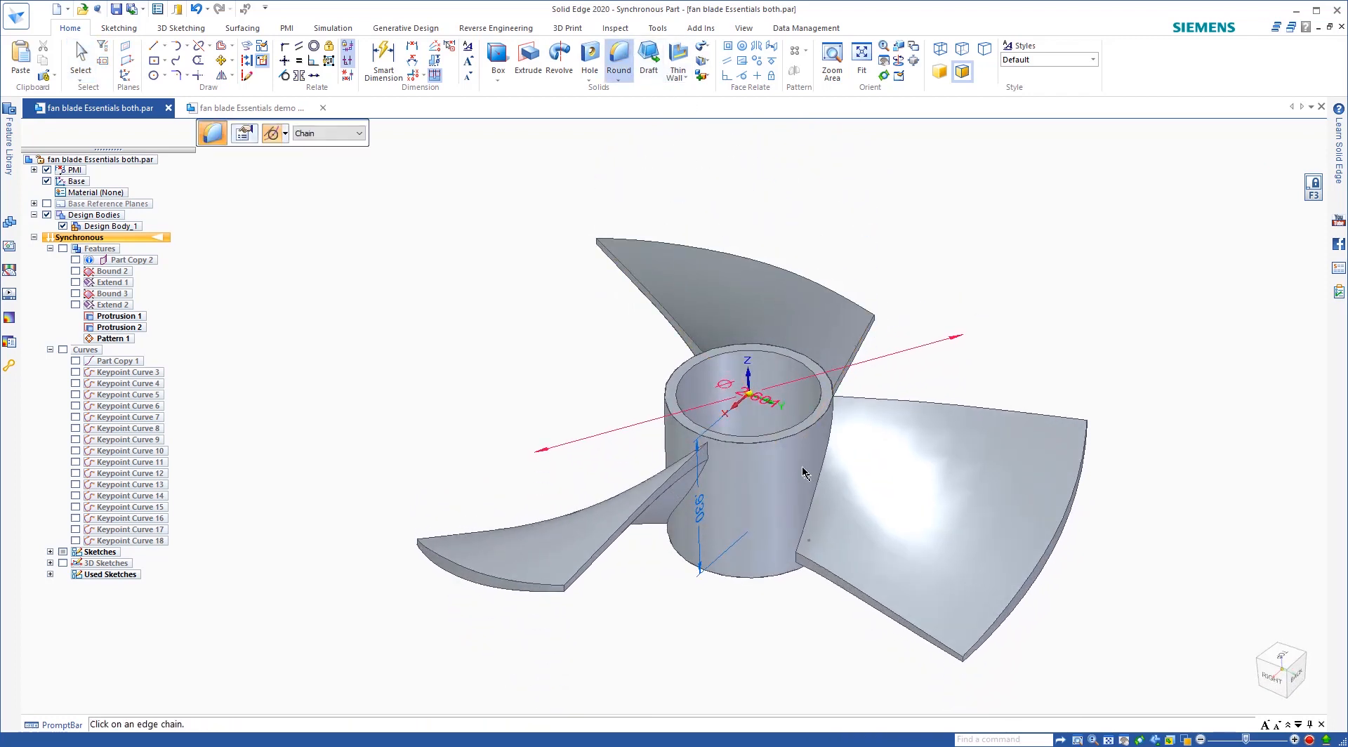
pyautogui.scroll(4, 807, 473)
pyautogui.click(705, 198)
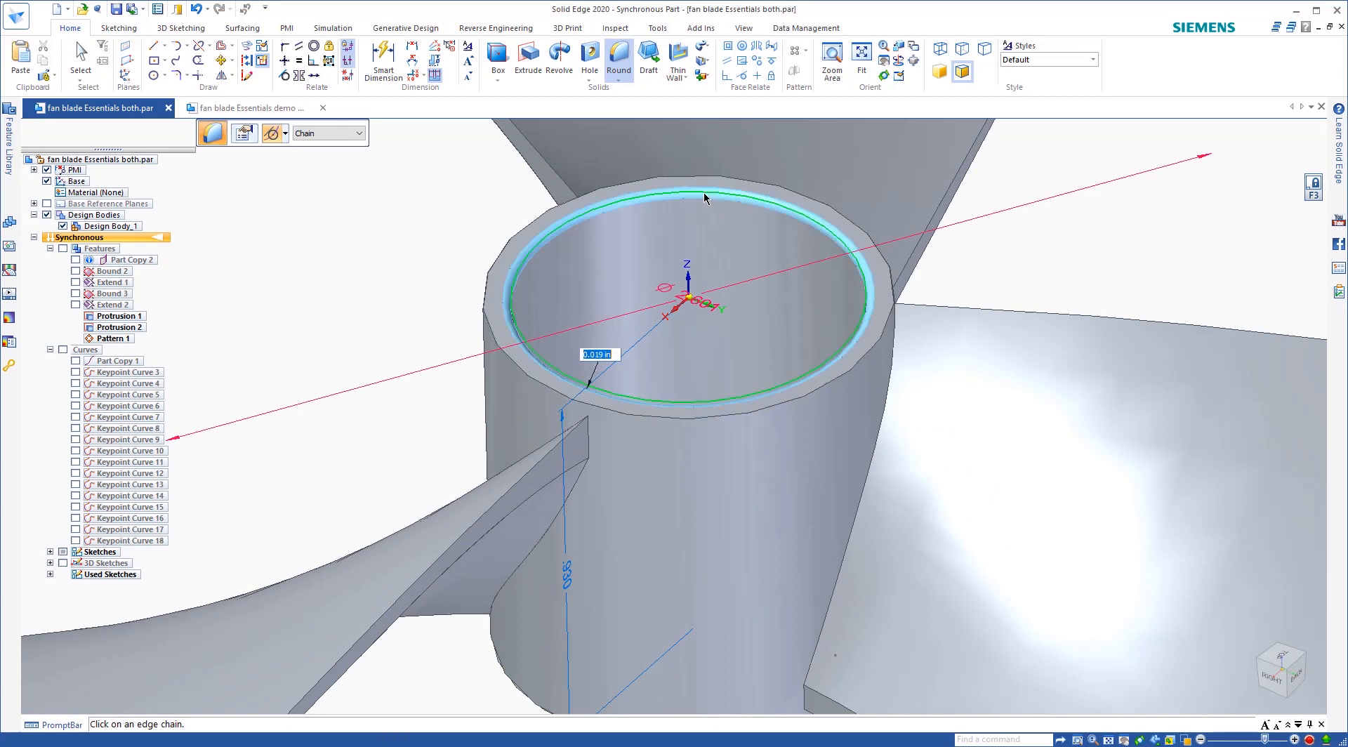
pyautogui.press('Return')
pyautogui.rightClick(537, 221)
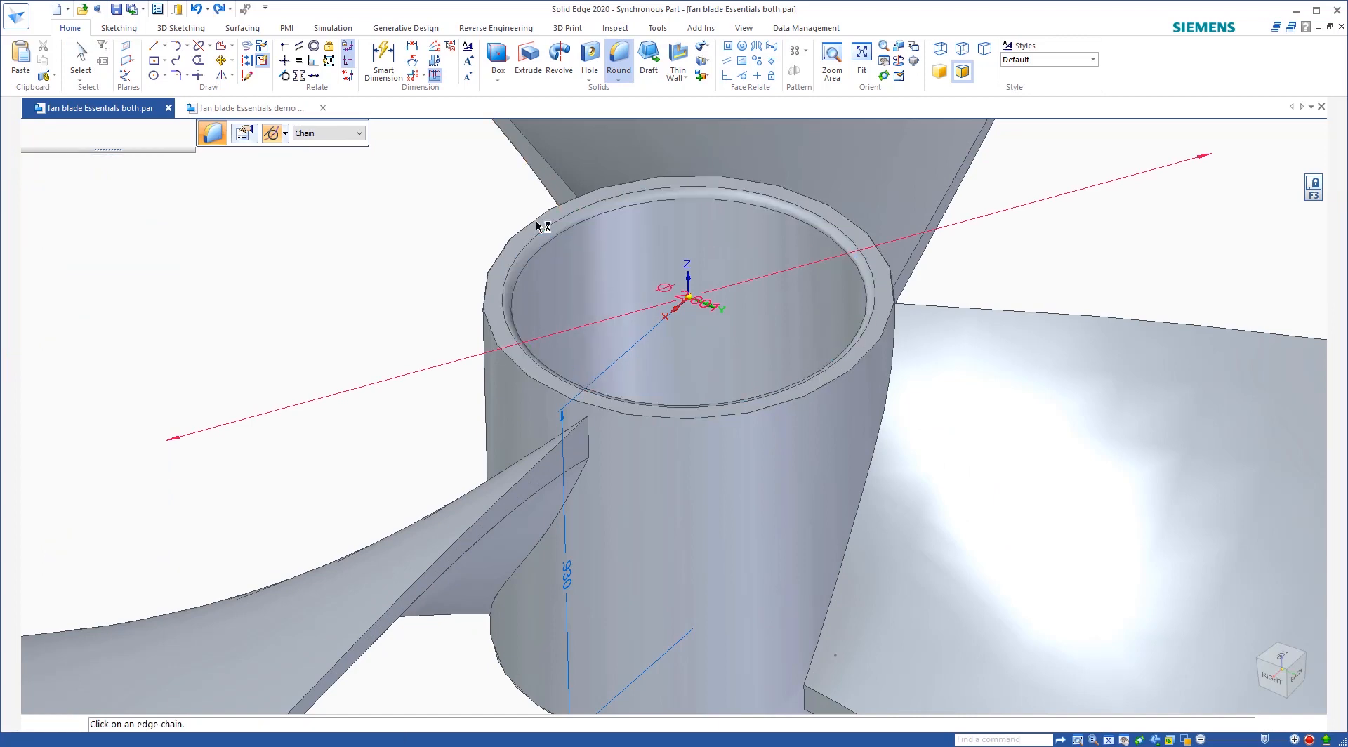
# Round the outer edge of the hub's top face with a 0.020 in radius.
pyautogui.click(522, 225)
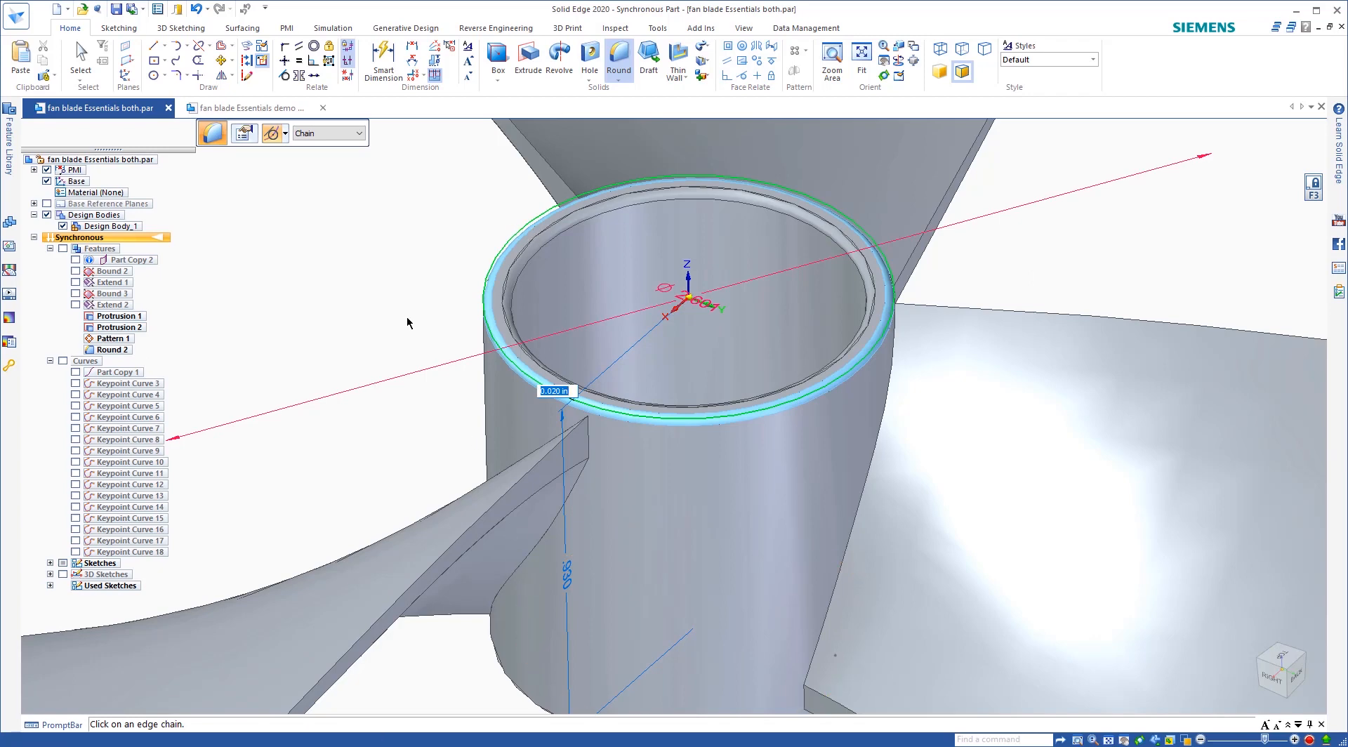
pyautogui.scroll(-4, 421, 313)
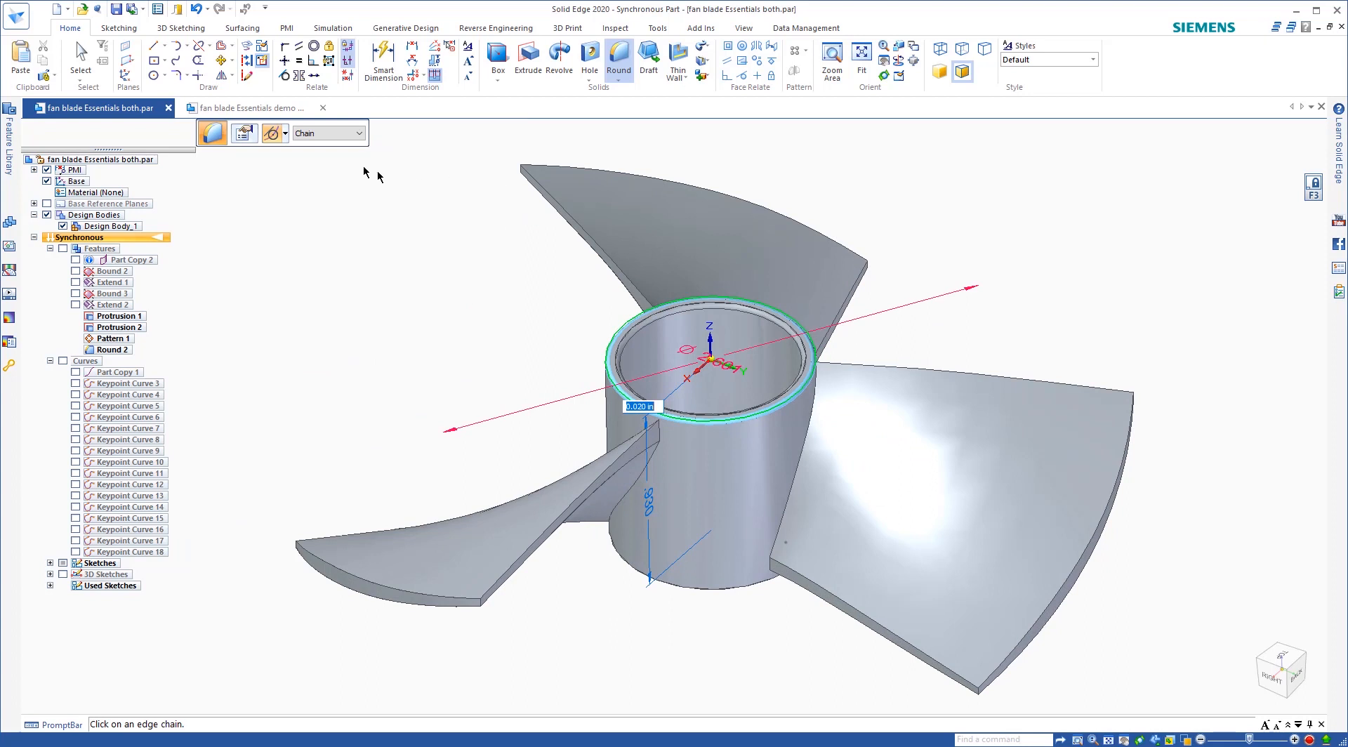
pyautogui.press('Return')
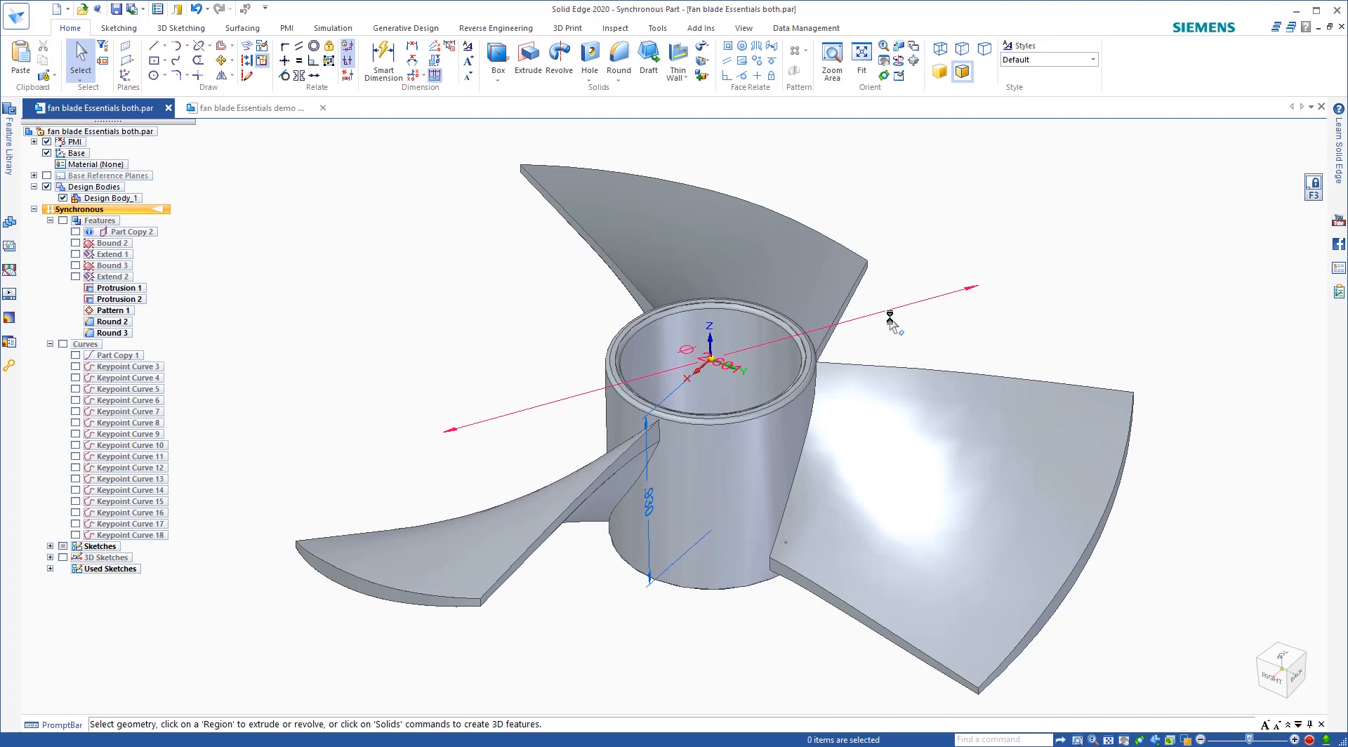
pyautogui.moveTo(894, 277)
pyautogui.mouseDown(button='middle')
pyautogui.moveTo(891, 324)
pyautogui.moveTo(891, 276)
pyautogui.mouseUp(button='middle')
pyautogui.scroll(-1, 890, 277)
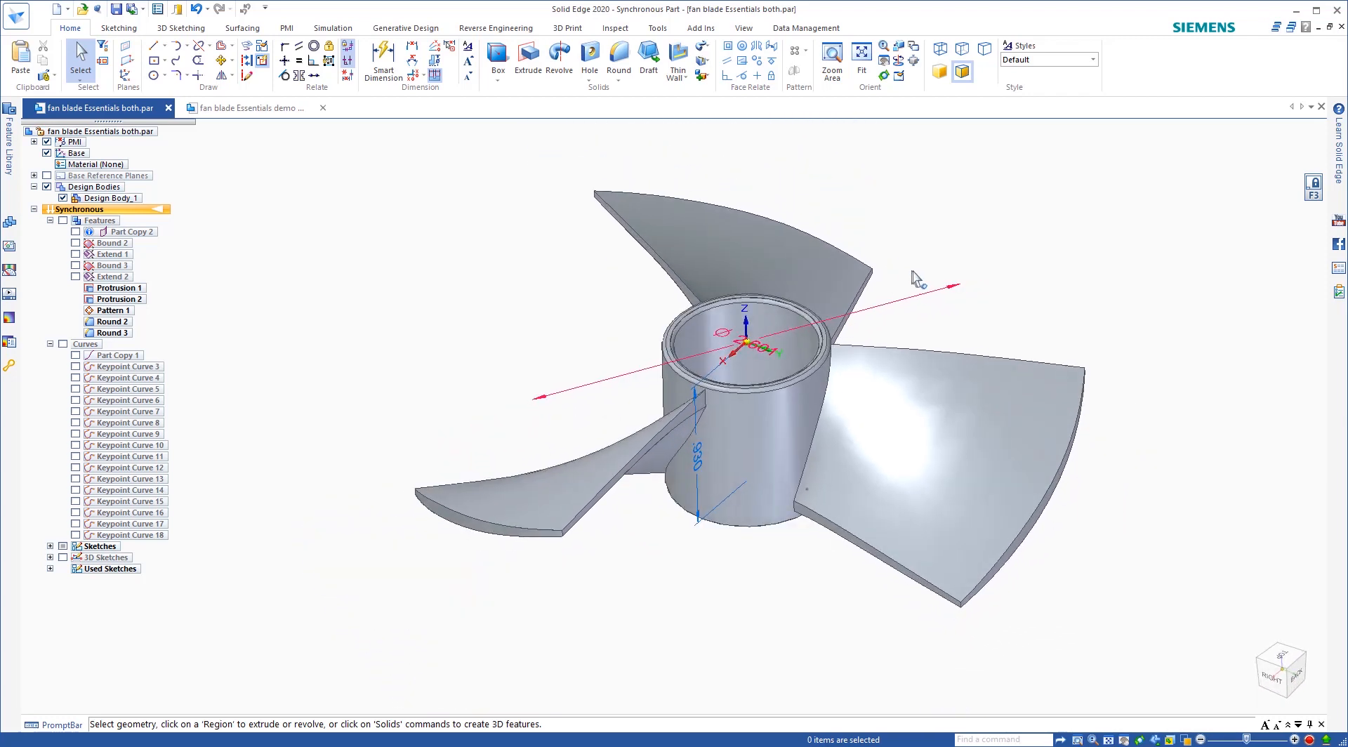
pyautogui.scroll(1, 917, 279)
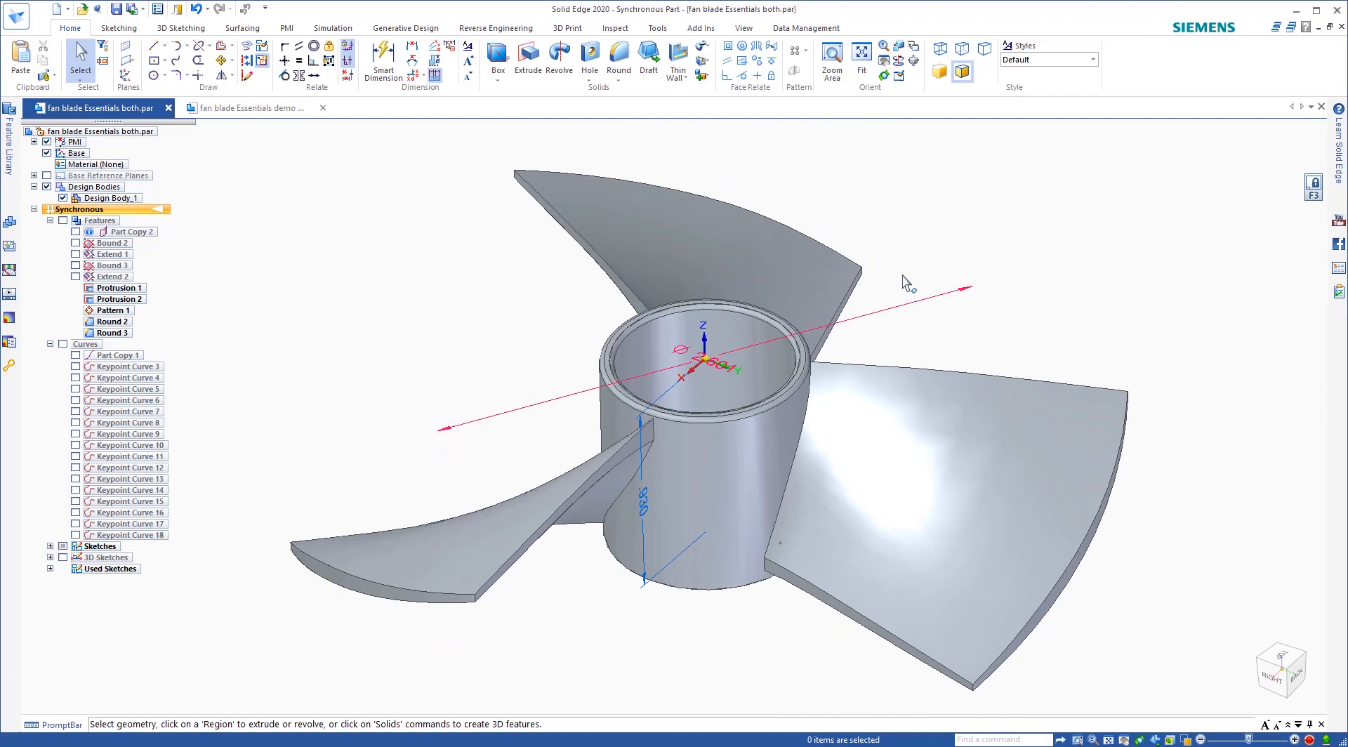